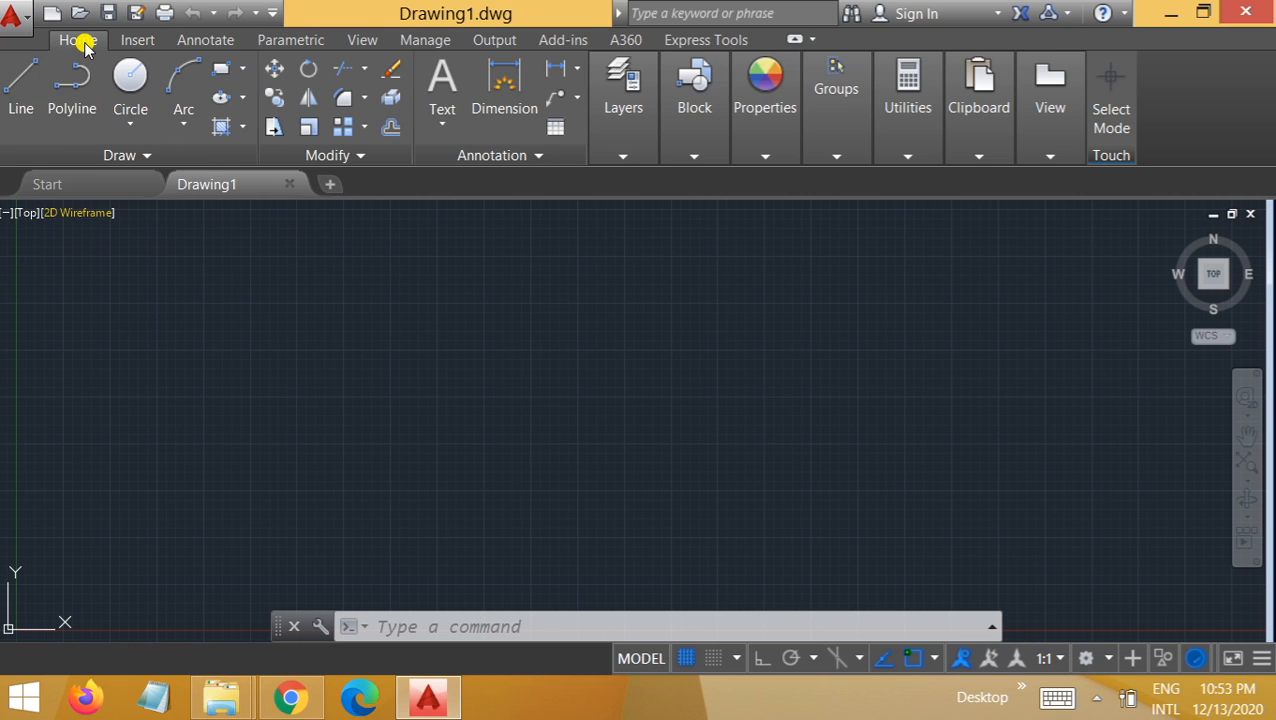
{"action": "left_click", "coordinate": [137, 42]}
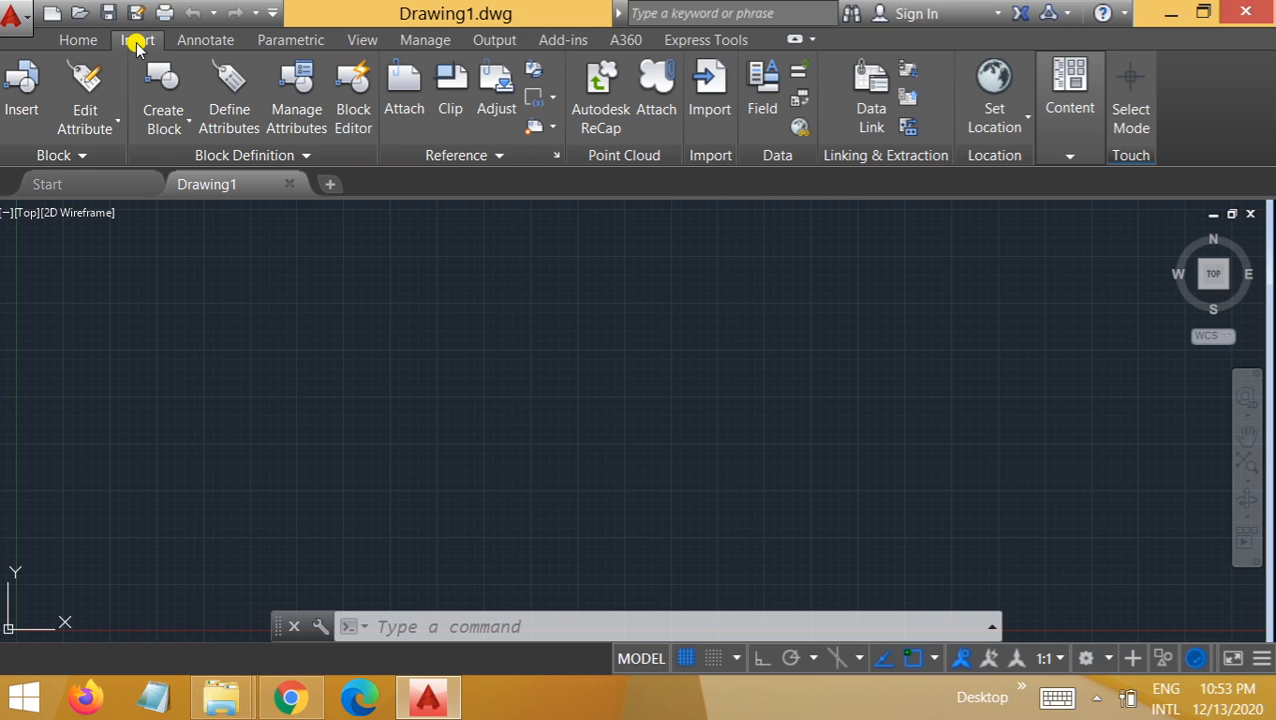
{"action": "left_click", "coordinate": [191, 41]}
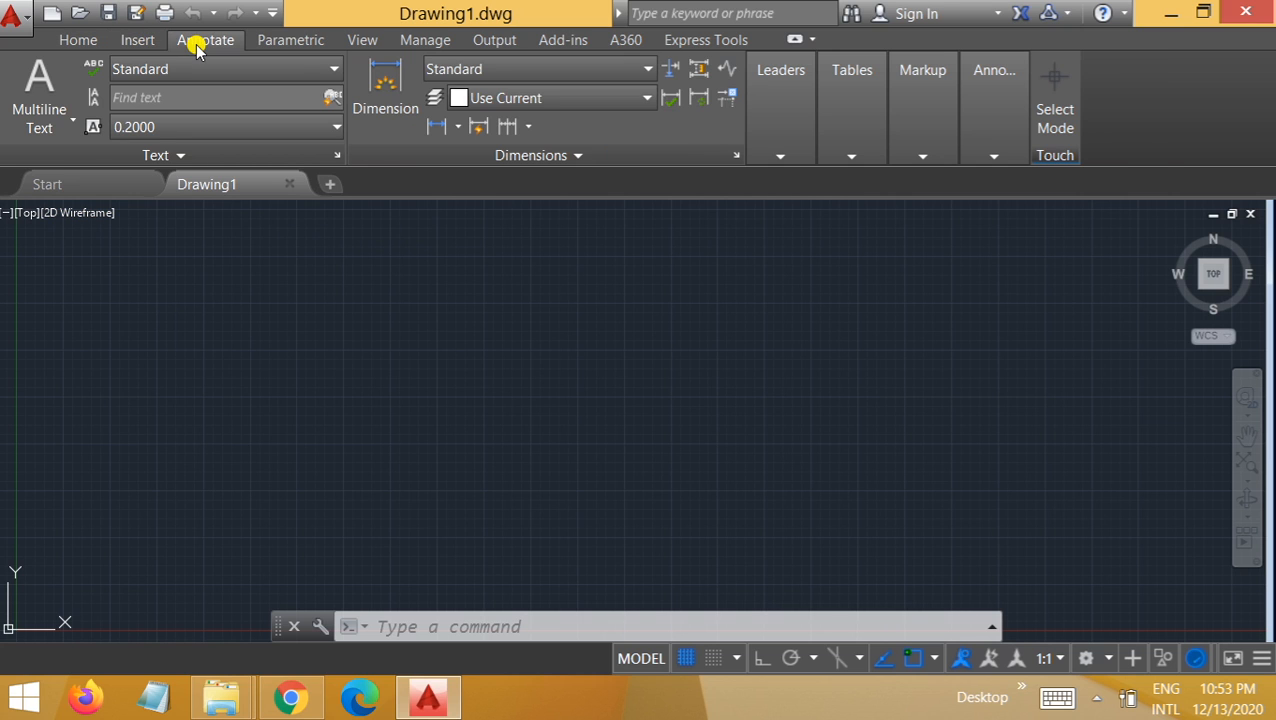
{"action": "left_click", "coordinate": [84, 45]}
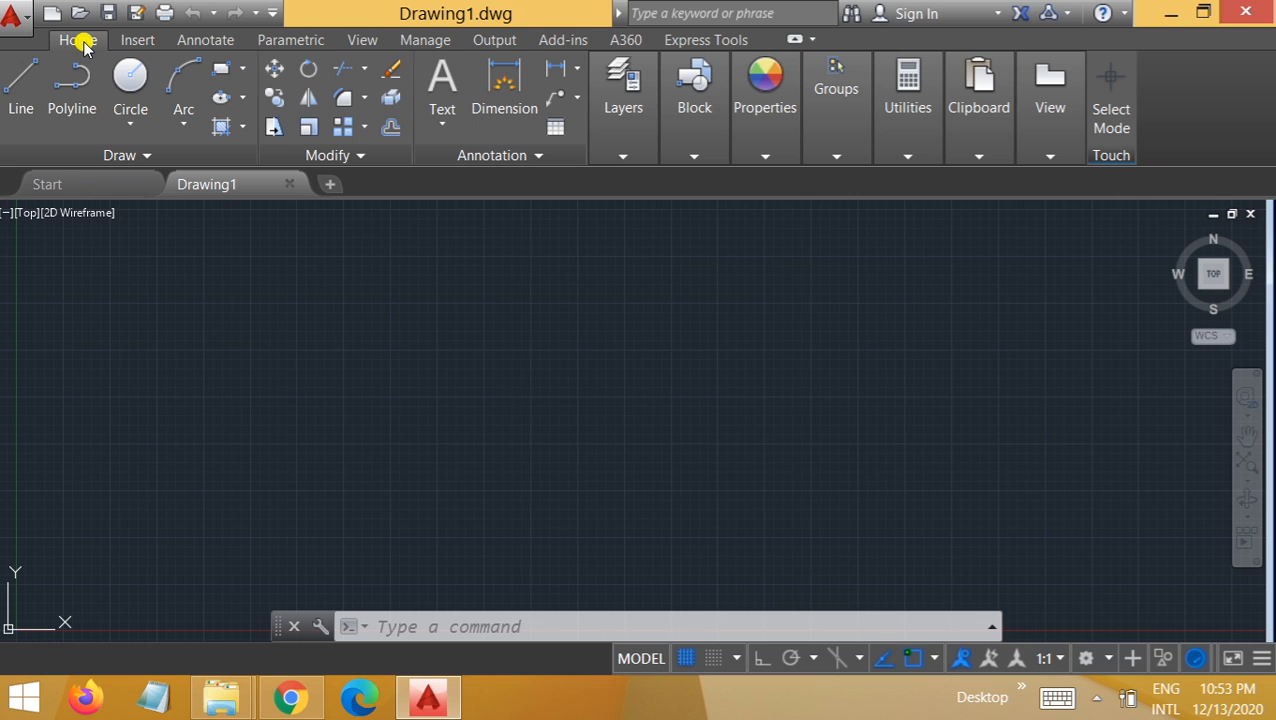
{"action": "left_click", "coordinate": [139, 41]}
{"action": "left_click", "coordinate": [197, 40]}
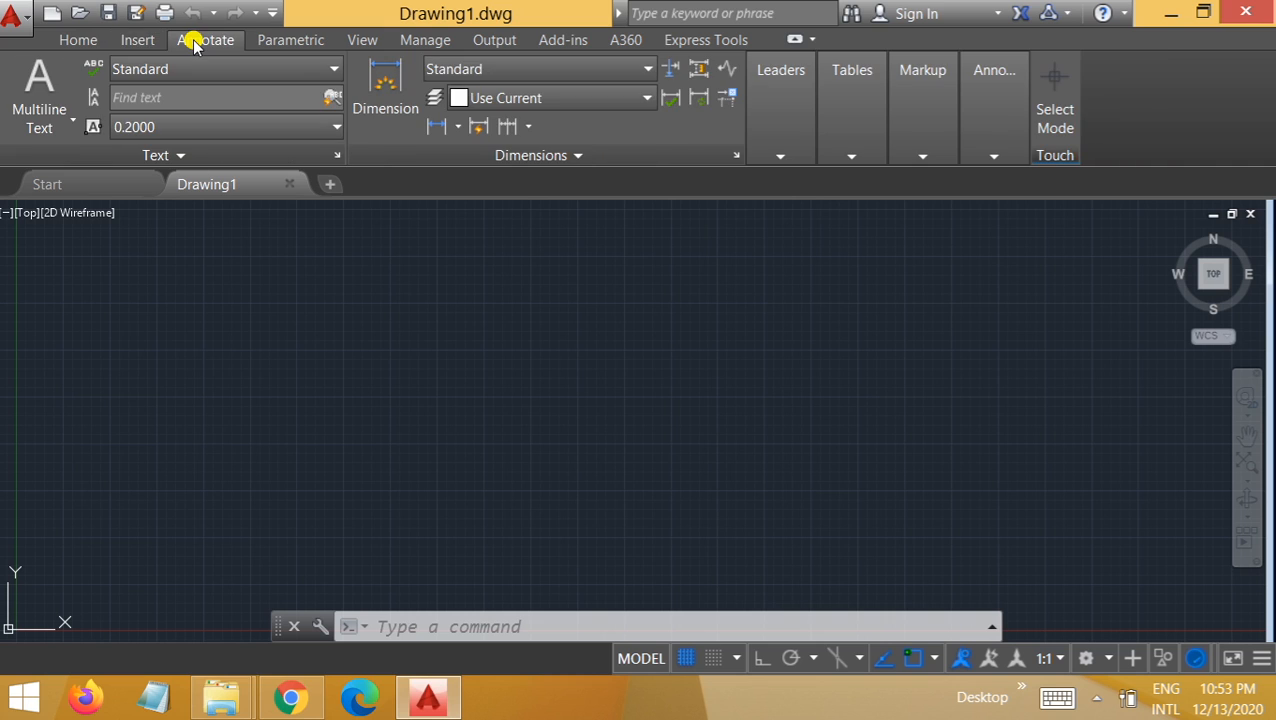
{"action": "left_click", "coordinate": [77, 38]}
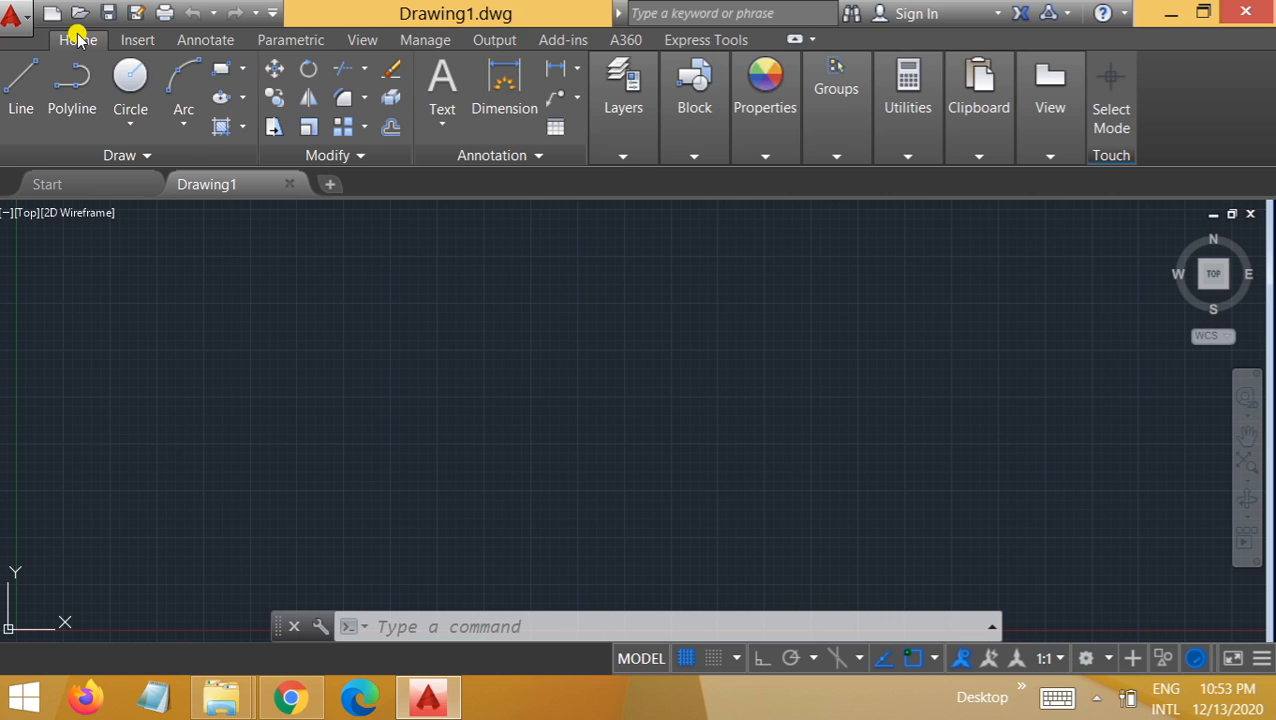
{"action": "left_click", "coordinate": [147, 157]}
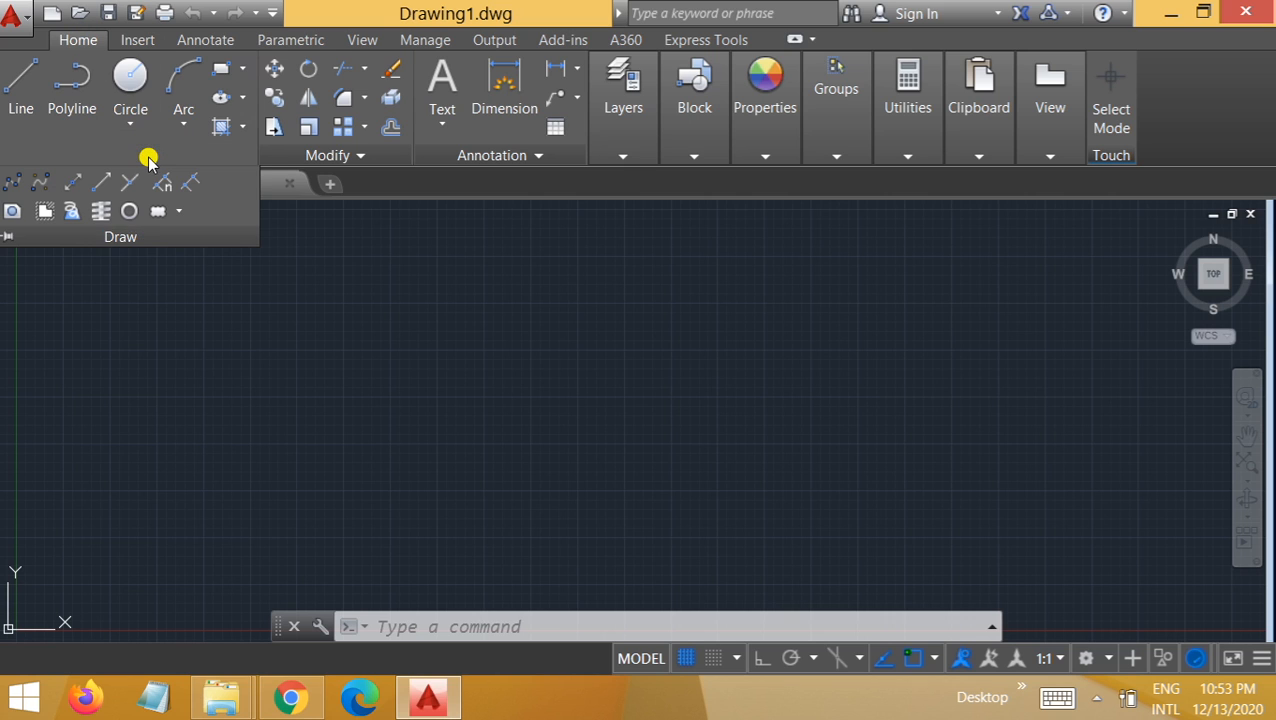
{"action": "left_click", "coordinate": [169, 304]}
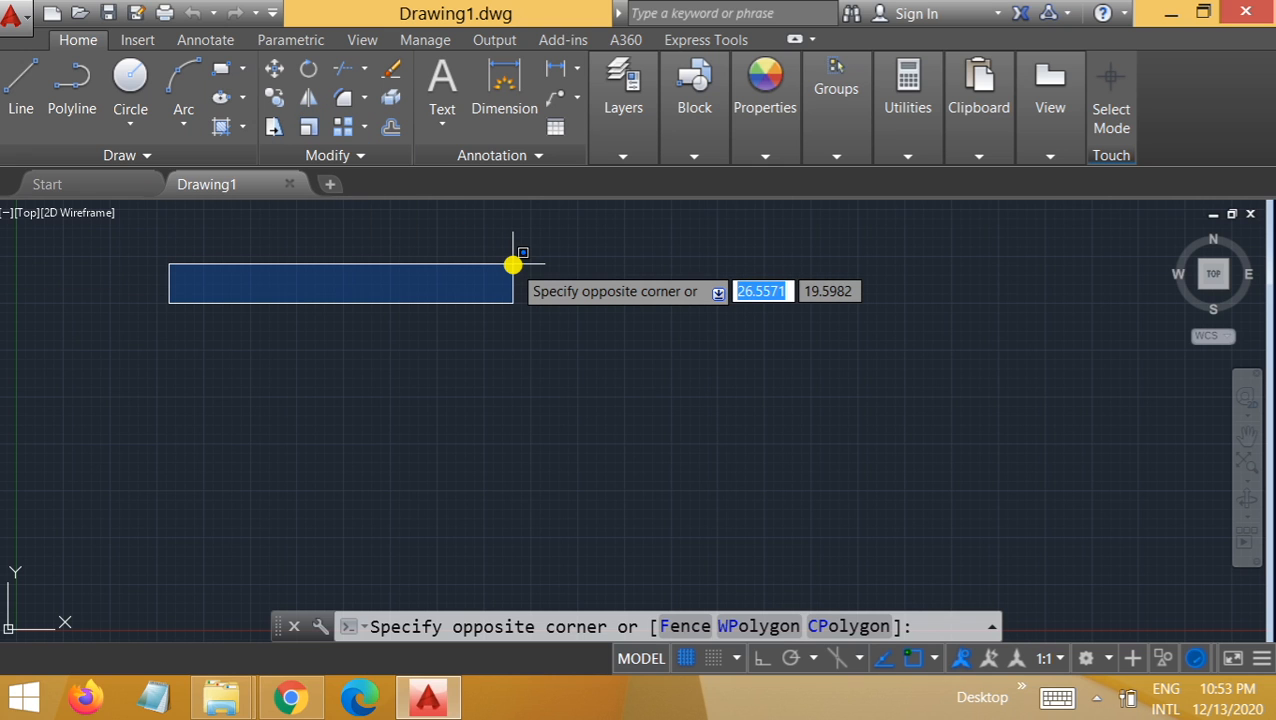
{"action": "key", "text": "Escape"}
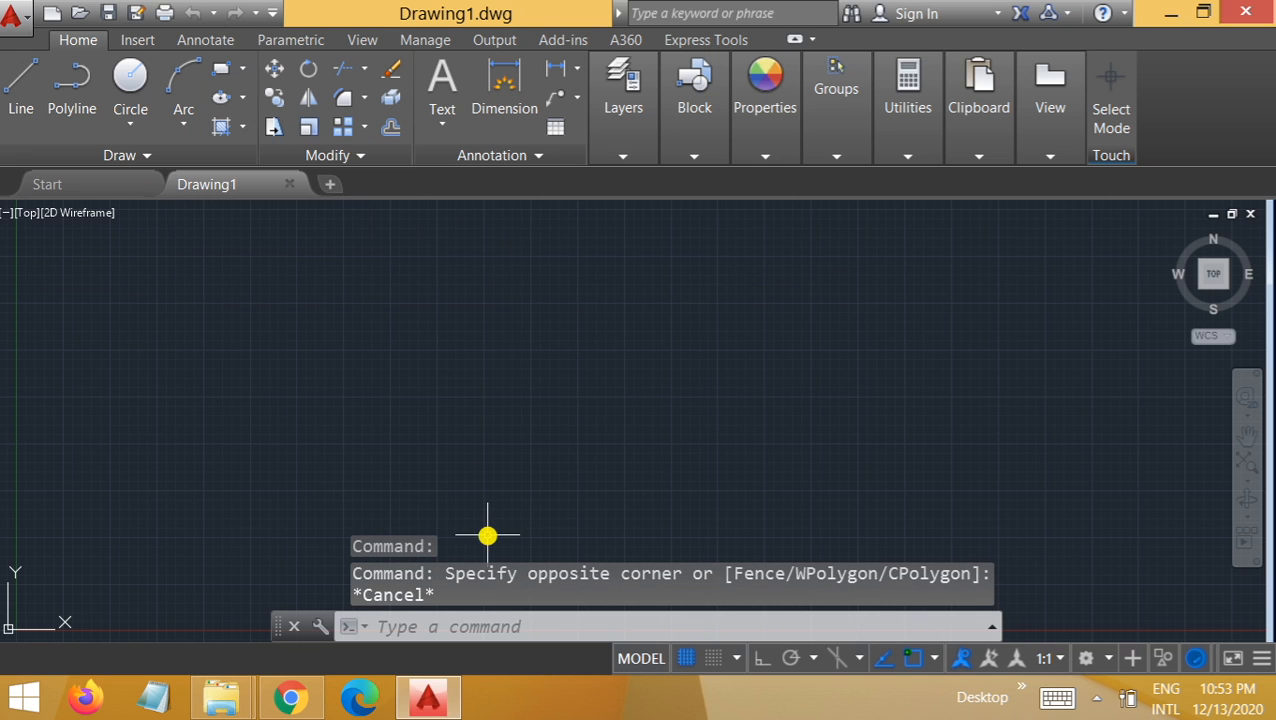
Set the drawing's insertion scale units to millimeters with the UNITS command
{"action": "left_click", "coordinate": [453, 627]}
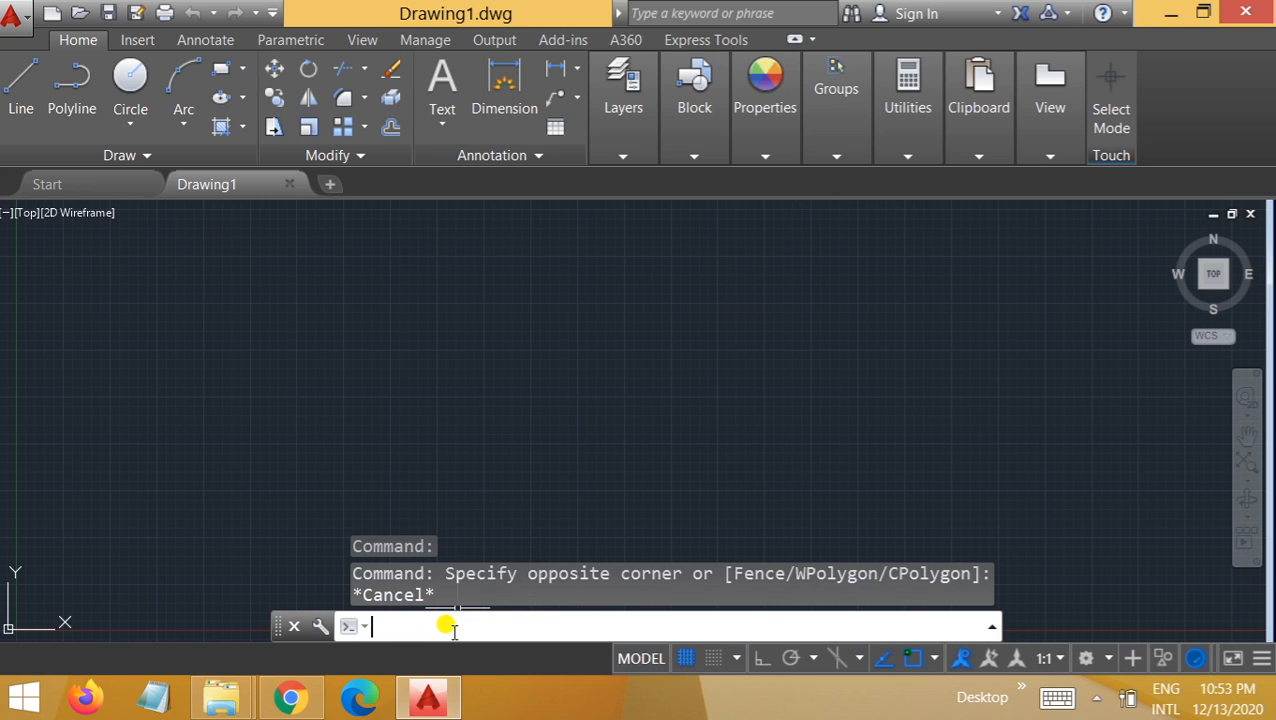
{"action": "type", "text": "unitt"}
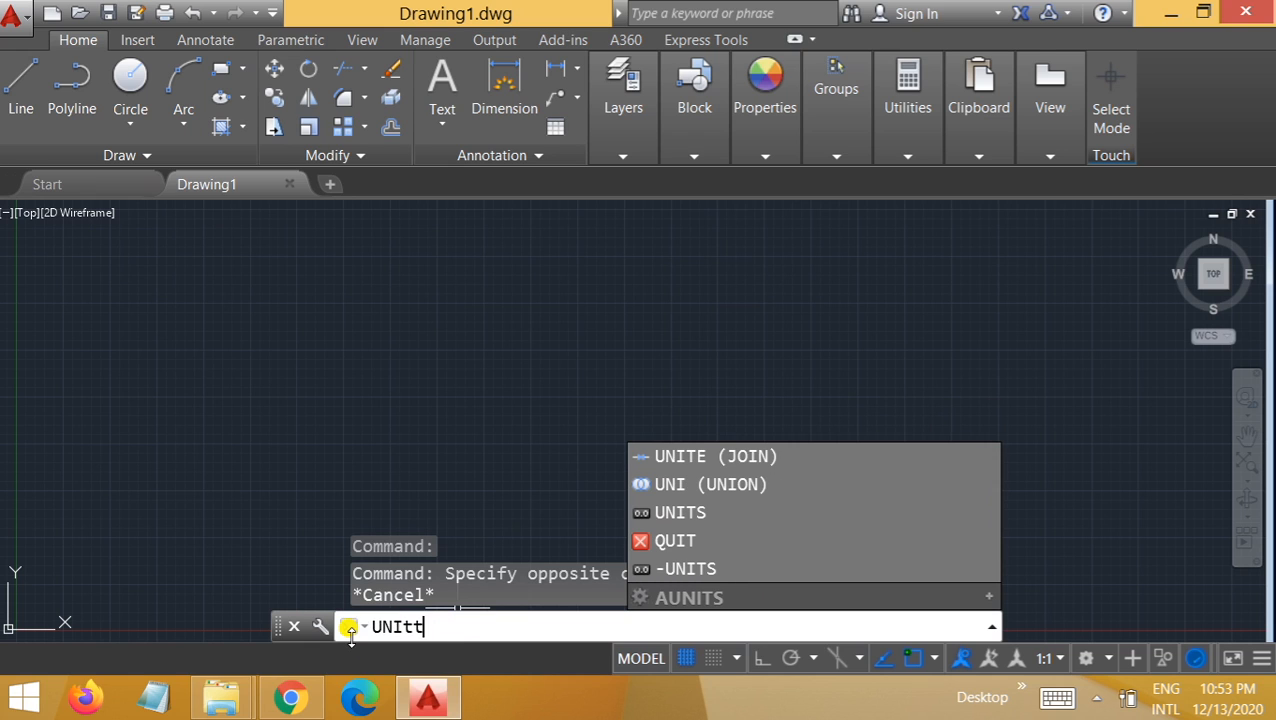
{"action": "key", "text": "BackSpace"}
{"action": "key", "text": "BackSpace"}
{"action": "key", "text": "BackSpace"}
{"action": "key", "text": "BackSpace"}
{"action": "key", "text": "BackSpace"}
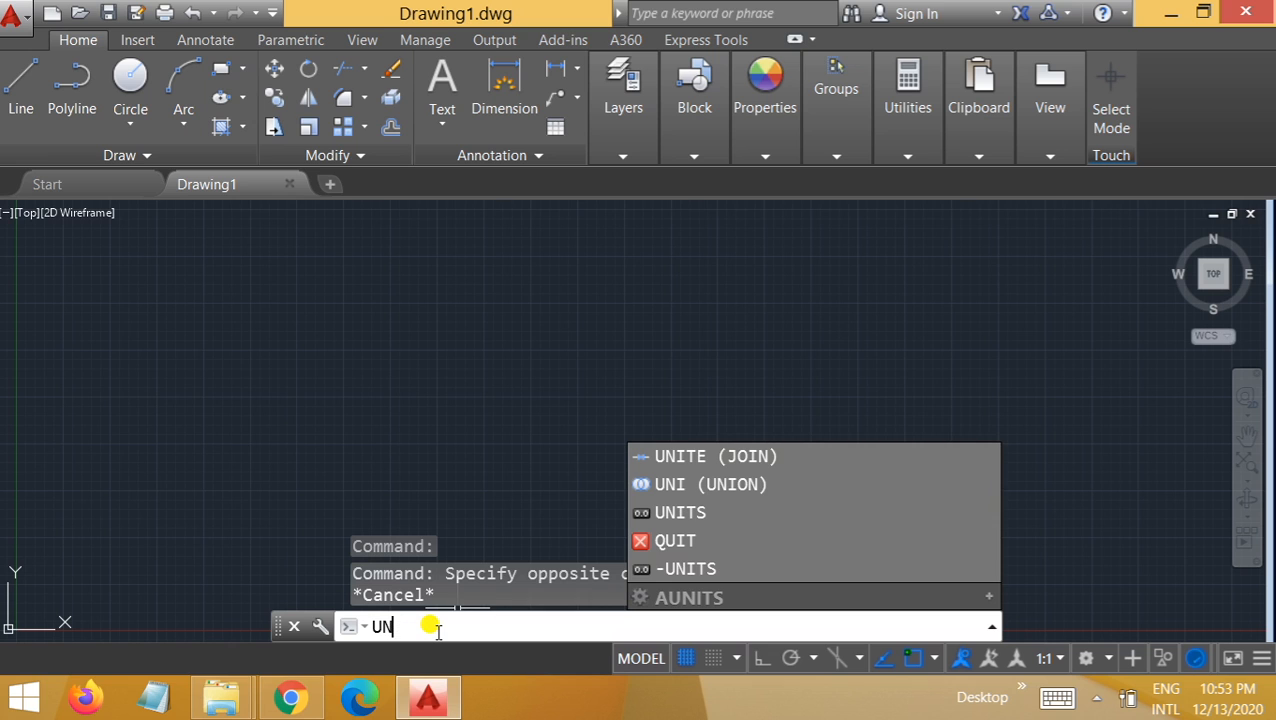
{"action": "type", "text": "units"}
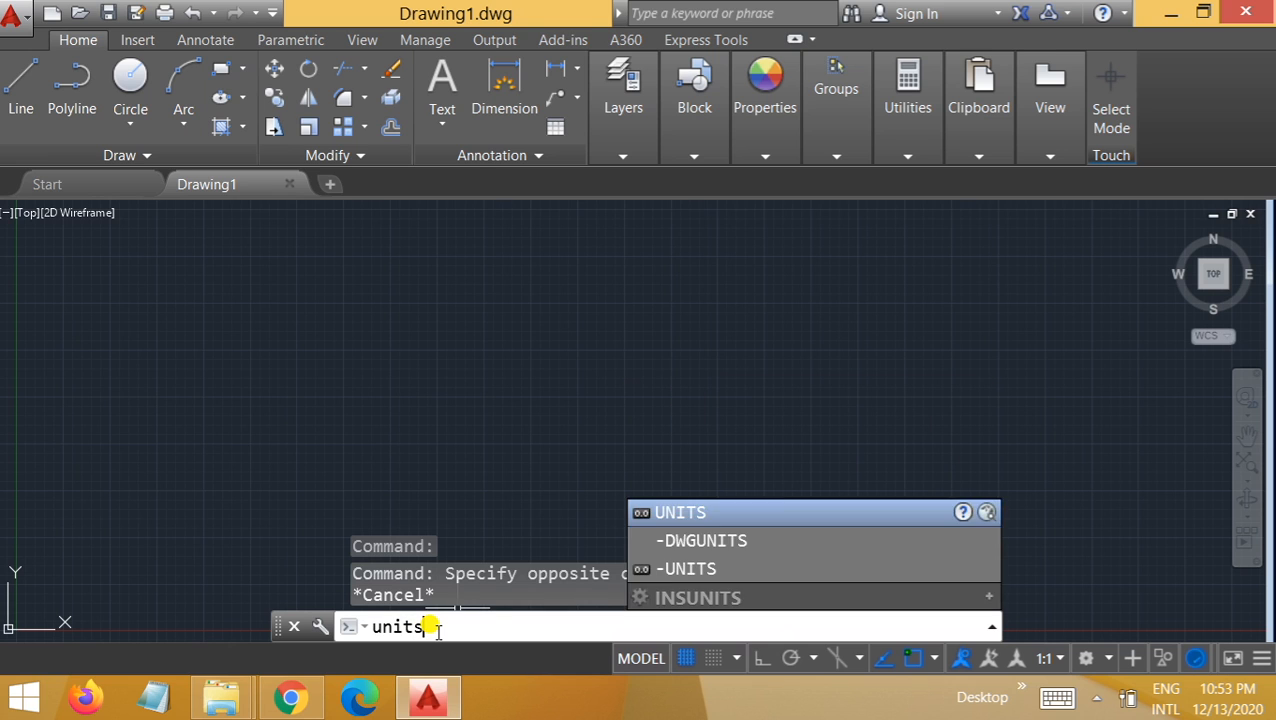
{"action": "key", "text": "Return"}
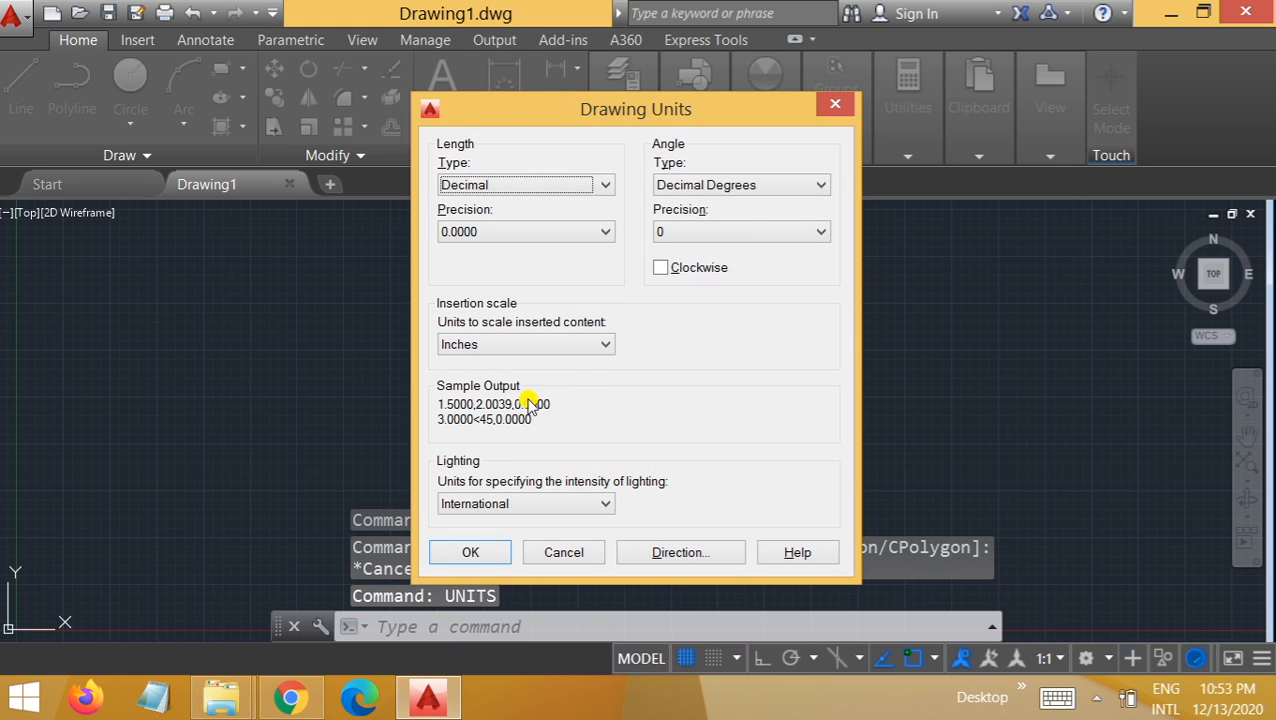
{"action": "left_click", "coordinate": [607, 345]}
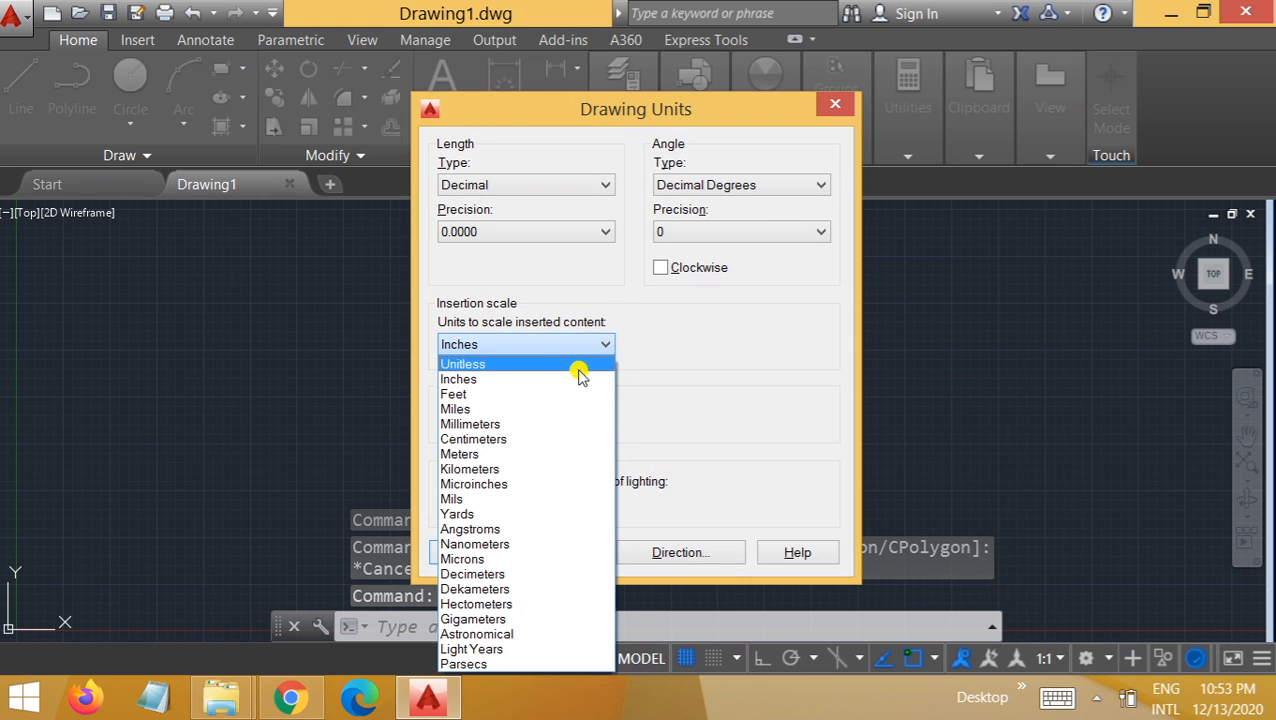
{"action": "left_click", "coordinate": [571, 425]}
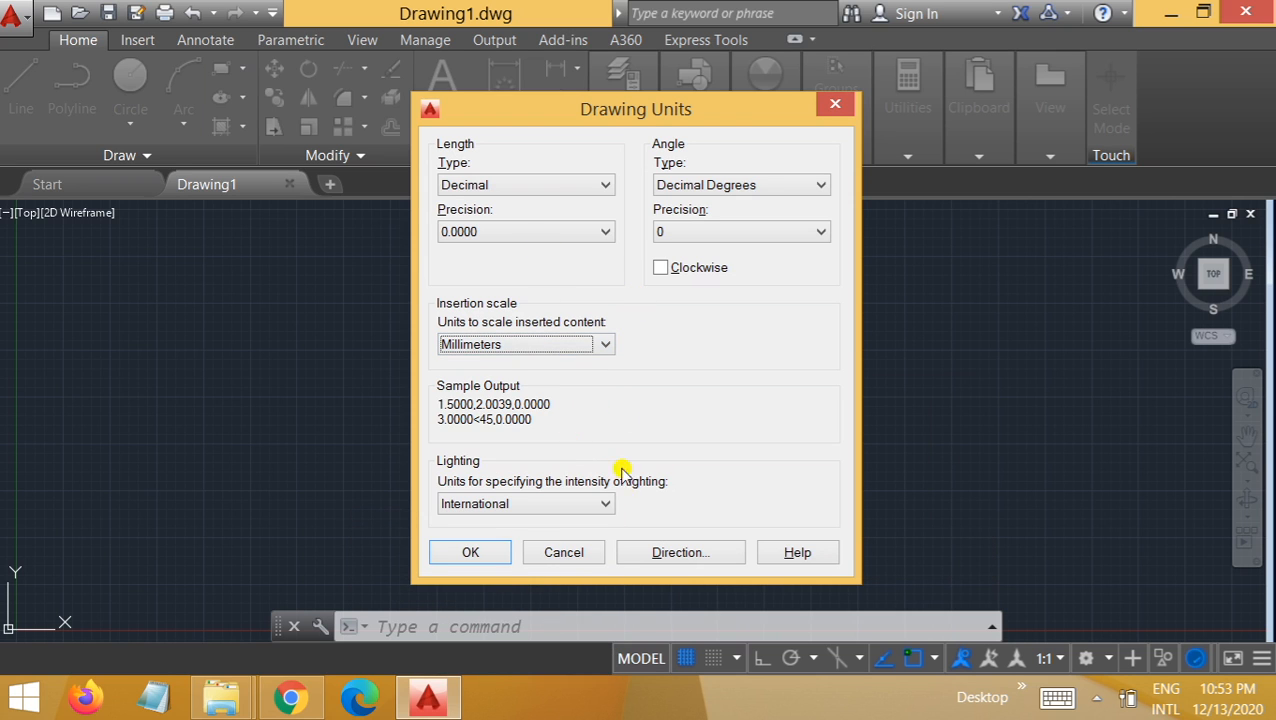
{"action": "left_click", "coordinate": [470, 553]}
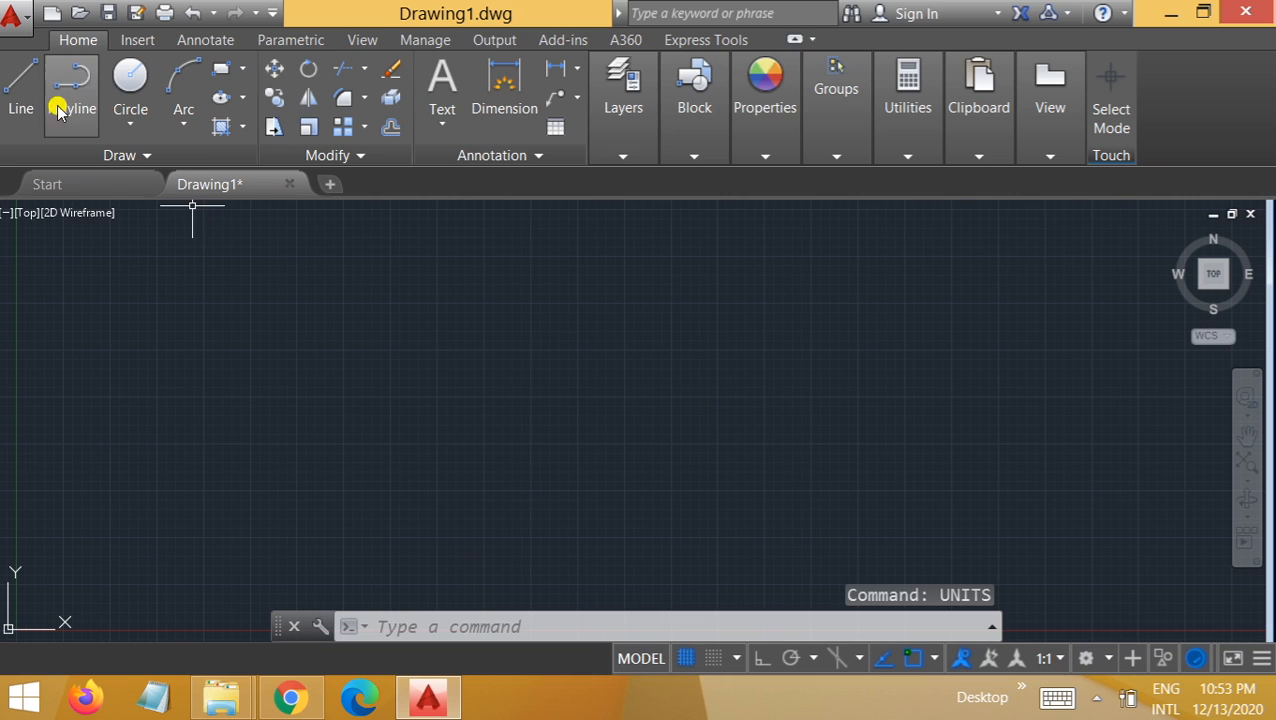
Set the model space limits with the lower left corner at 0,0 and the upper right corner at 700,700
{"action": "left_click", "coordinate": [403, 628]}
{"action": "type", "text": "limits"}
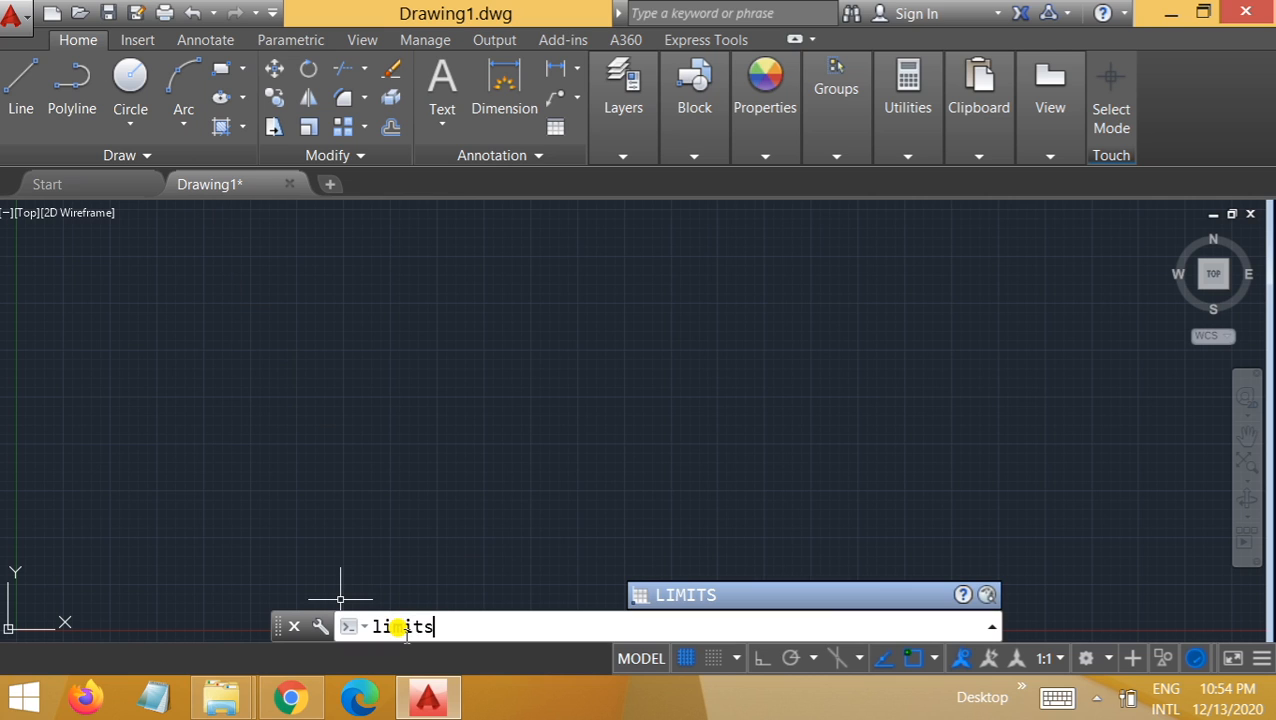
{"action": "key", "text": "Return"}
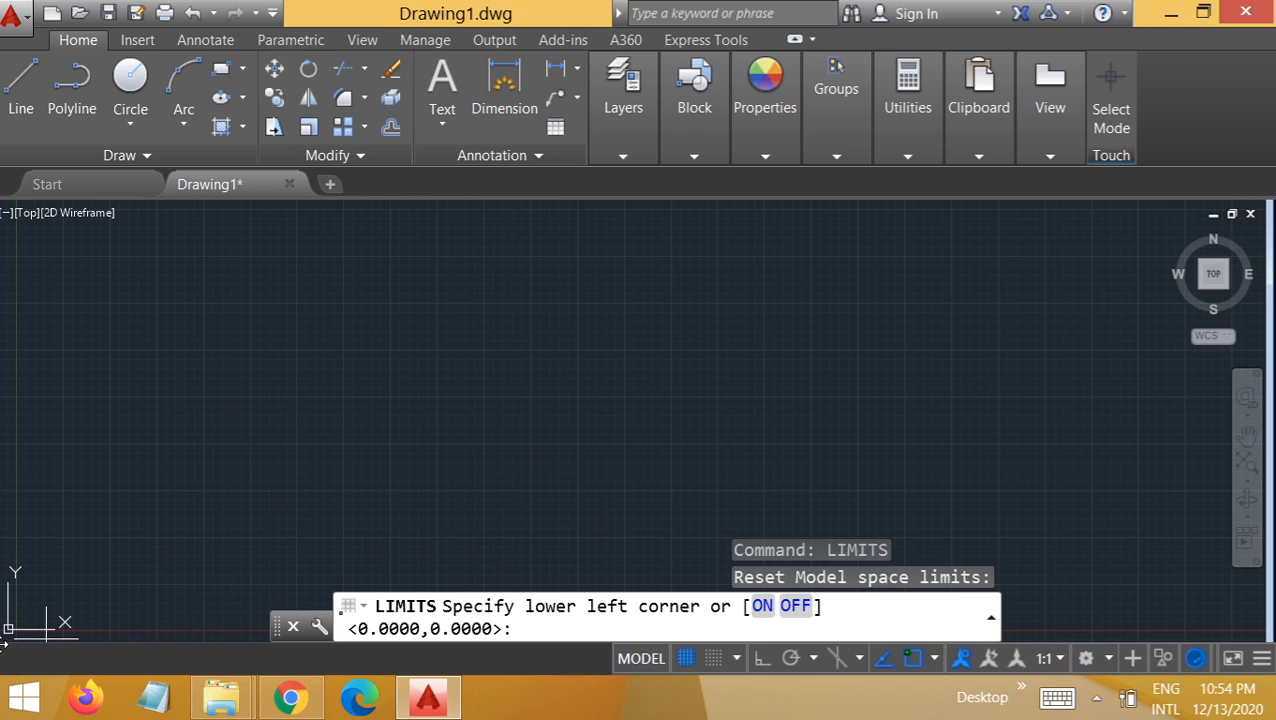
{"action": "key", "text": "Return"}
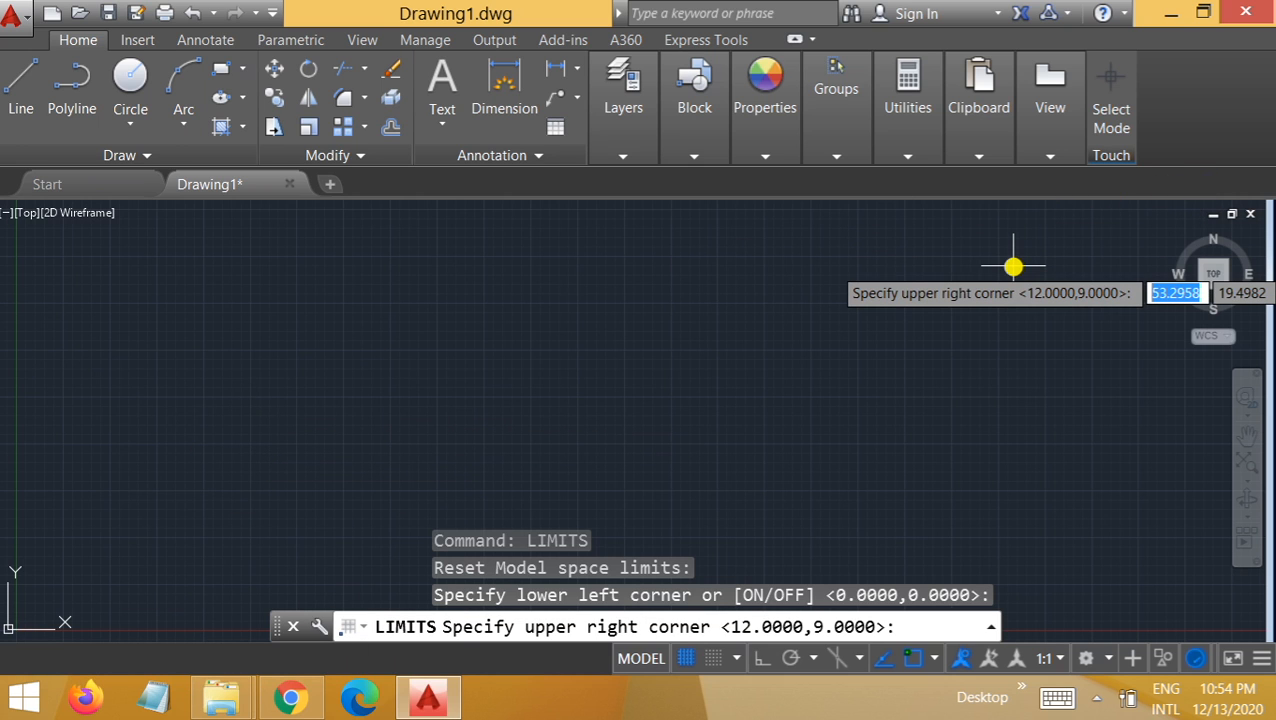
{"action": "type", "text": "700"}
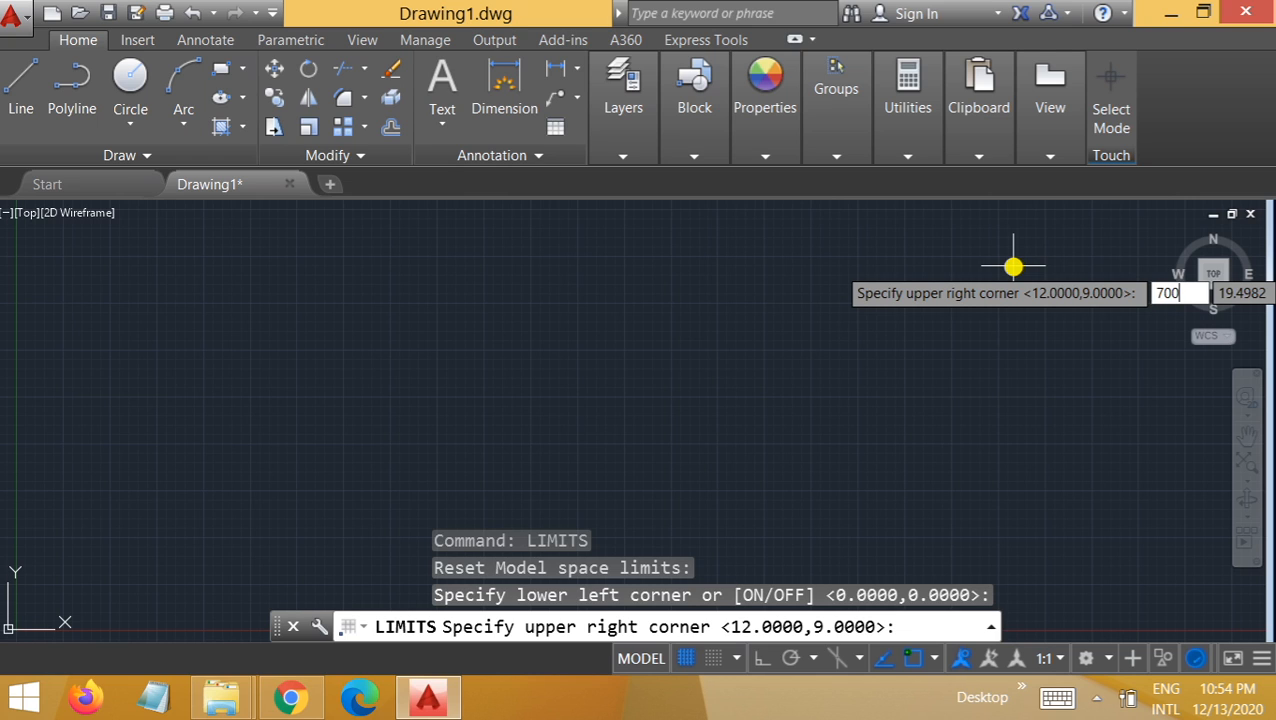
{"action": "key", "text": "Tab"}
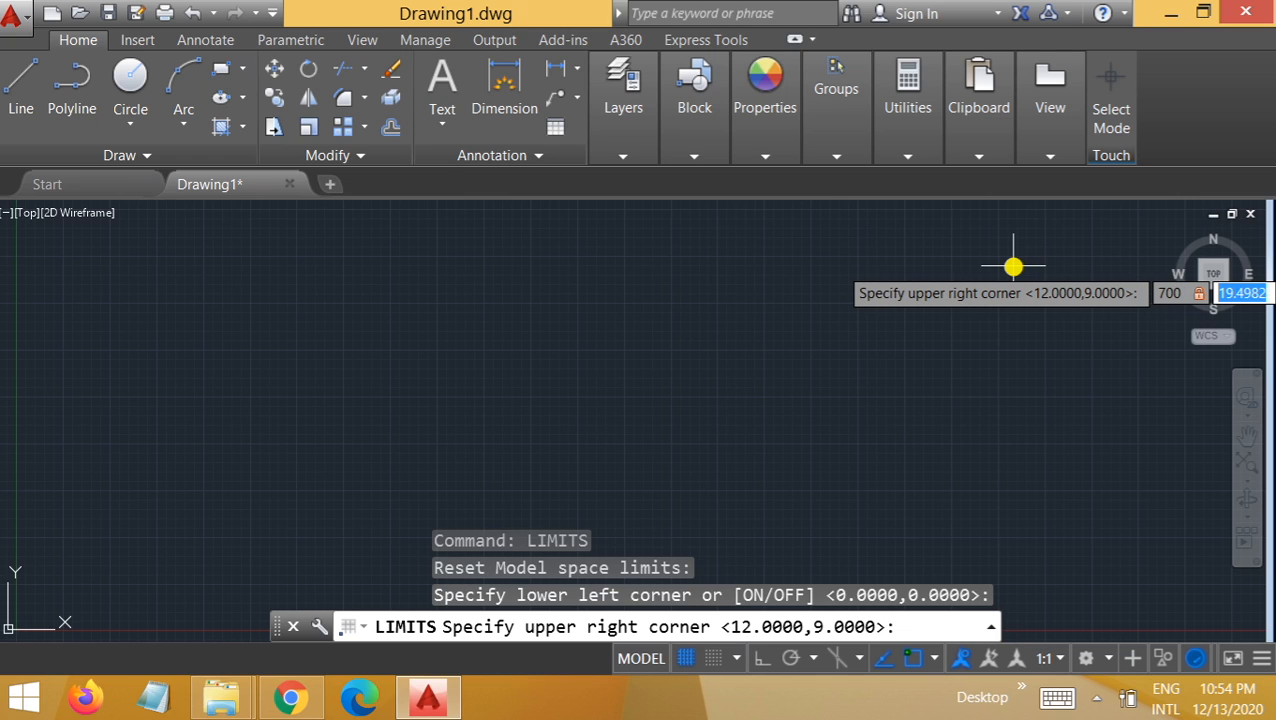
{"action": "type", "text": "700"}
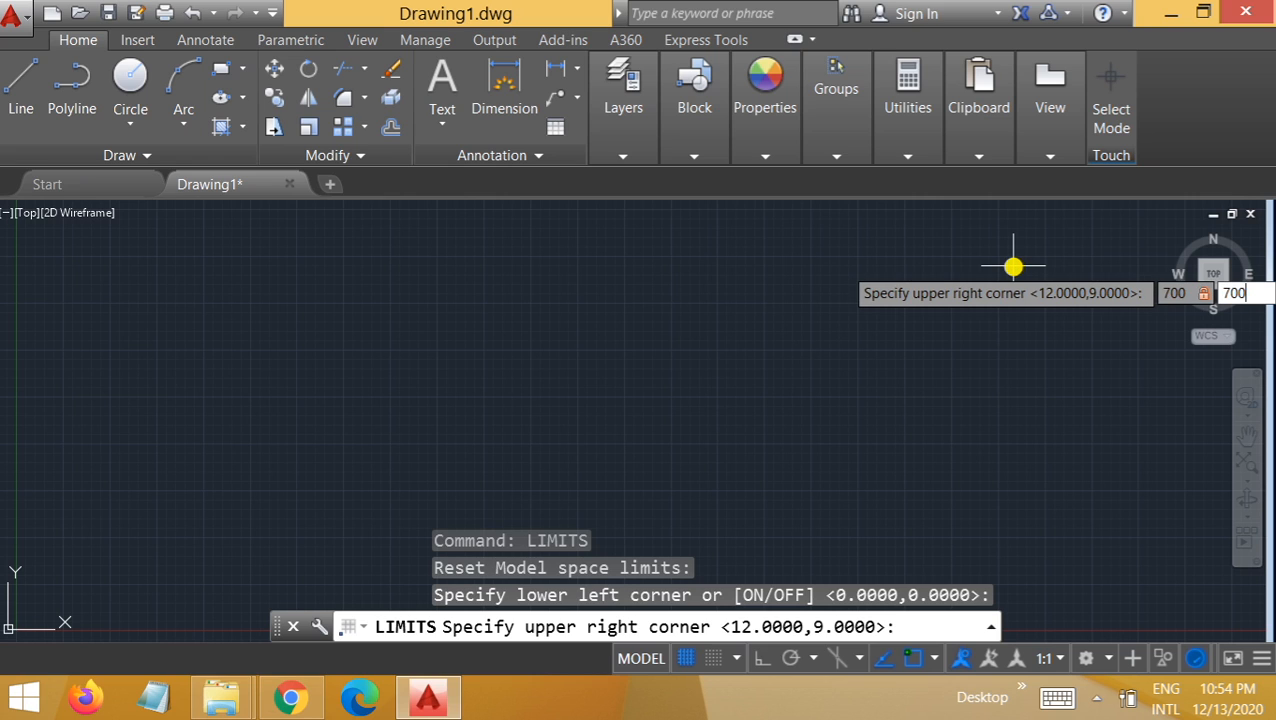
{"action": "key", "text": "Return"}
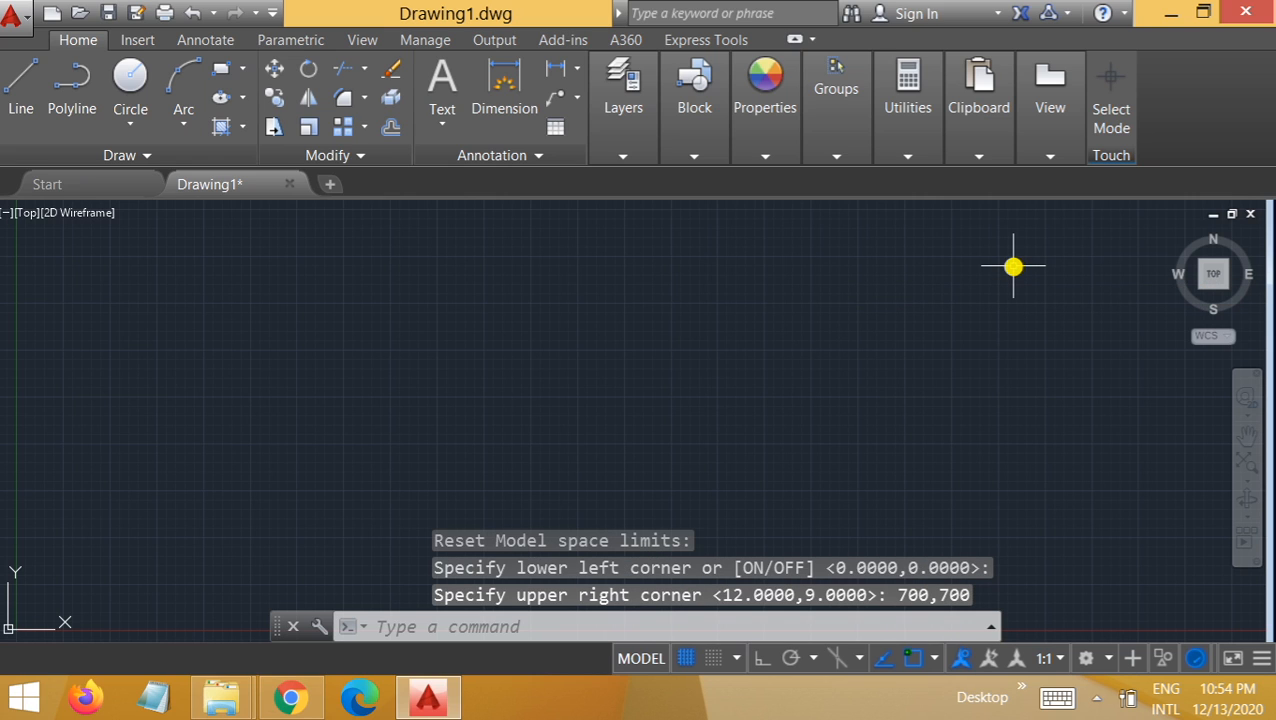
Zoom the view with the All option to fit the whole drawing limits
{"action": "left_click", "coordinate": [568, 625]}
{"action": "type", "text": "ZOOm"}
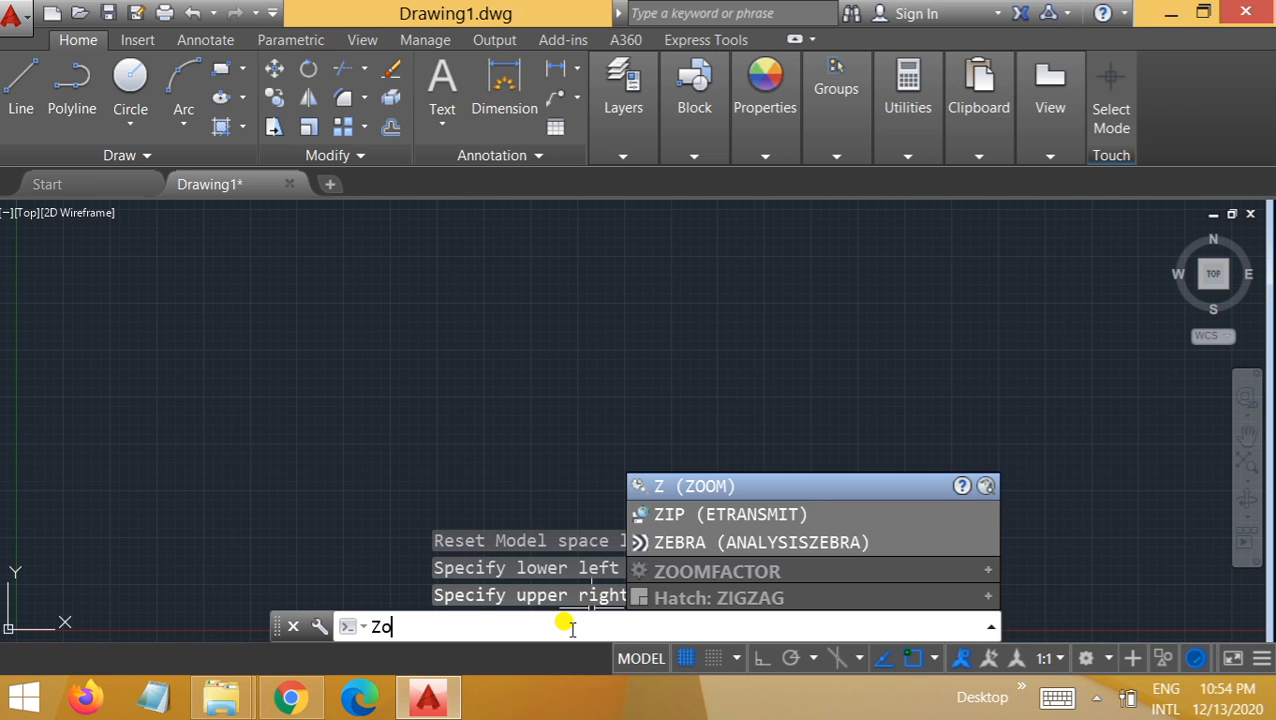
{"action": "key", "text": "Return"}
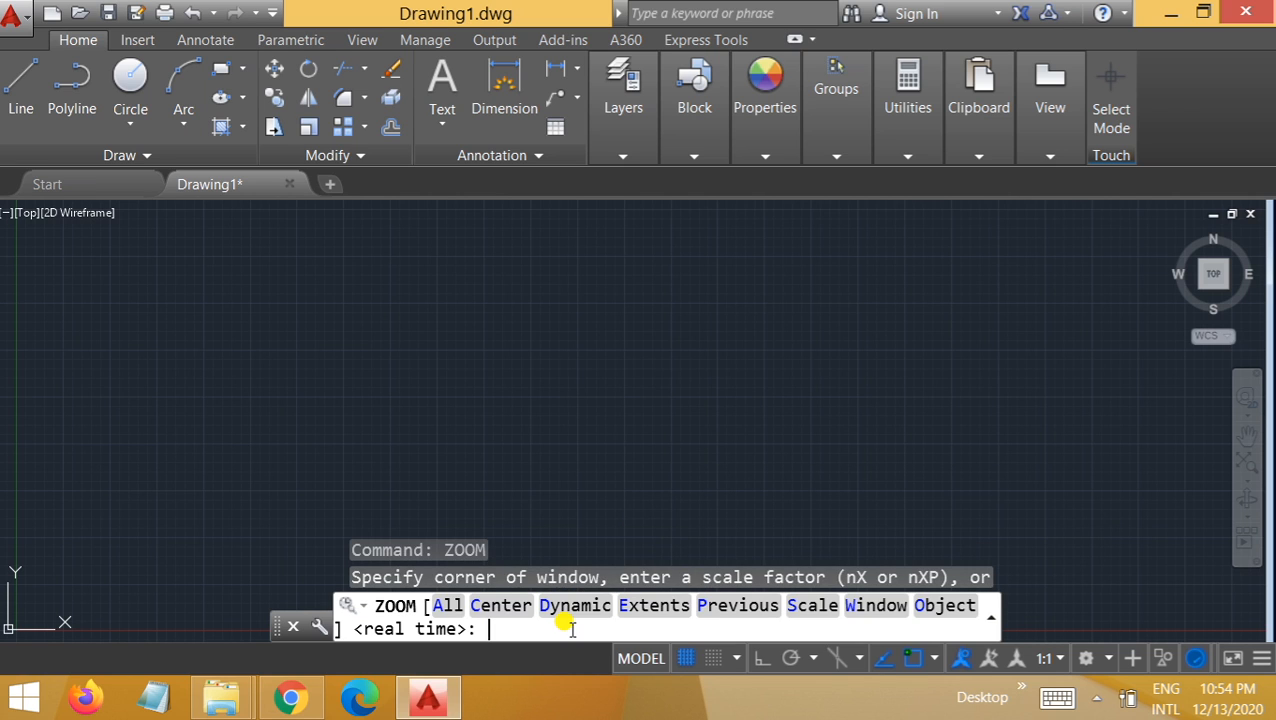
{"action": "type", "text": "all"}
{"action": "key", "text": "Return"}
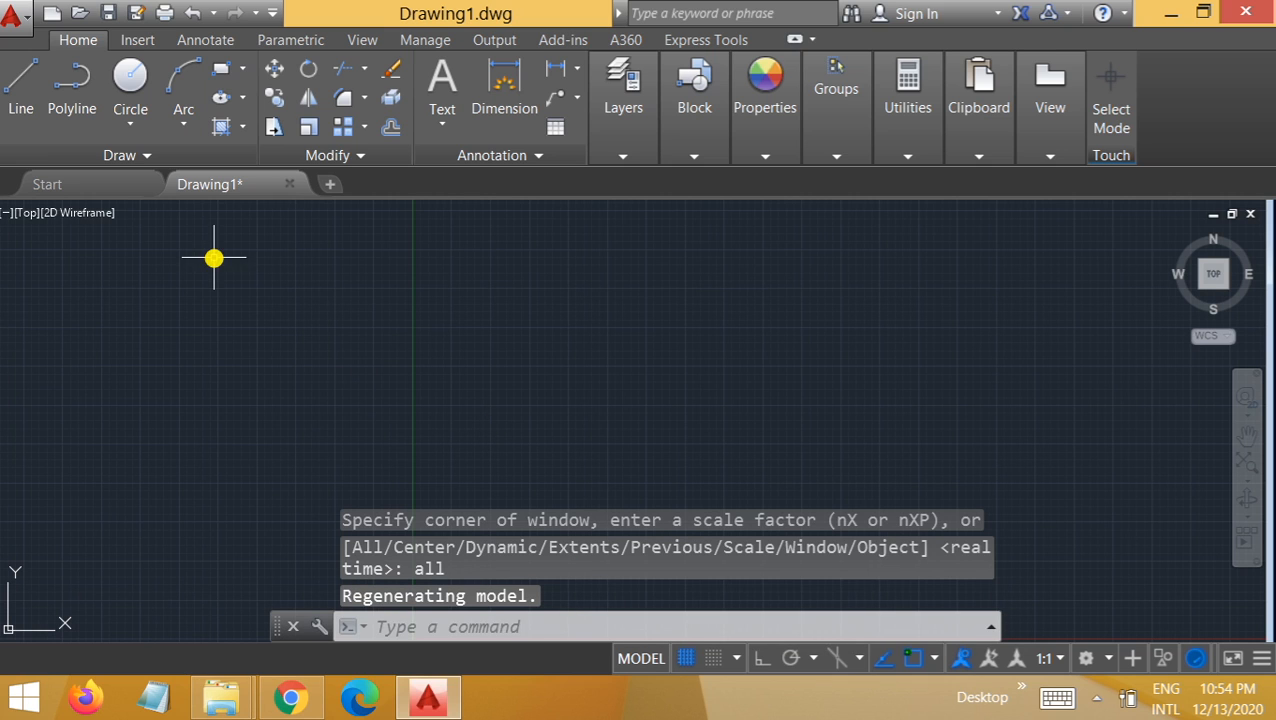
{"action": "left_click", "coordinate": [20, 76]}
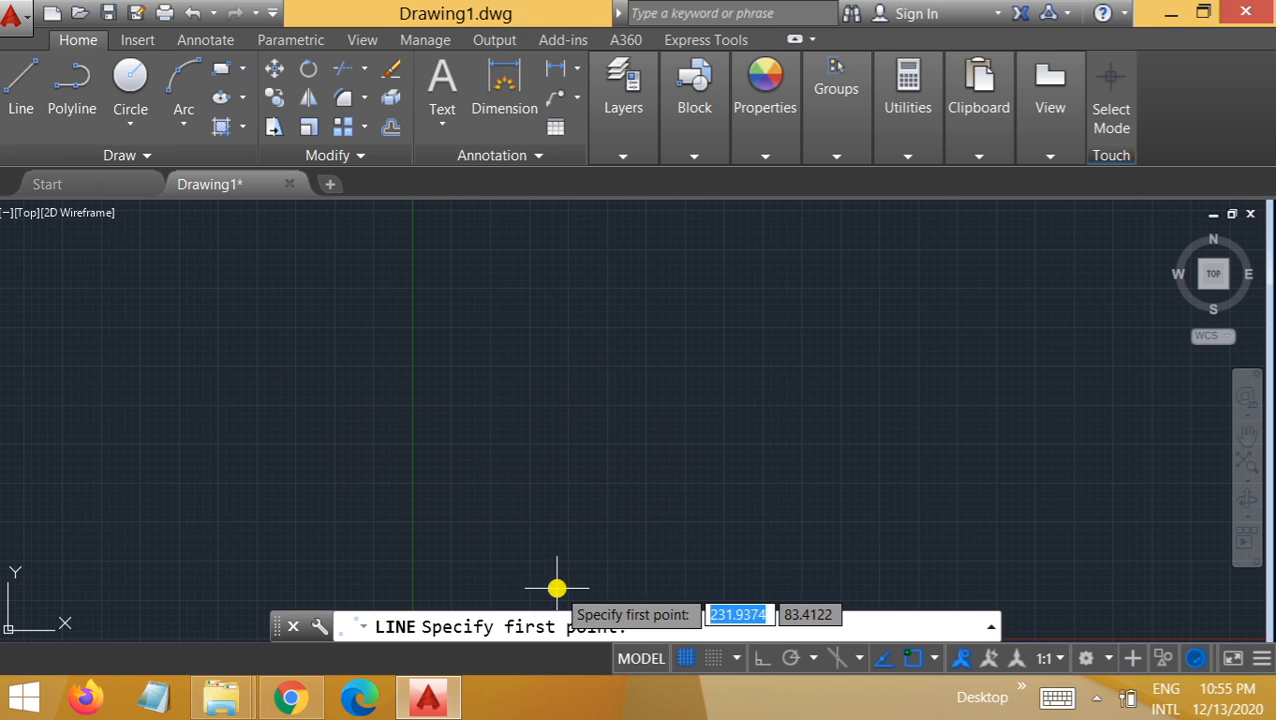
{"action": "key", "text": "Escape"}
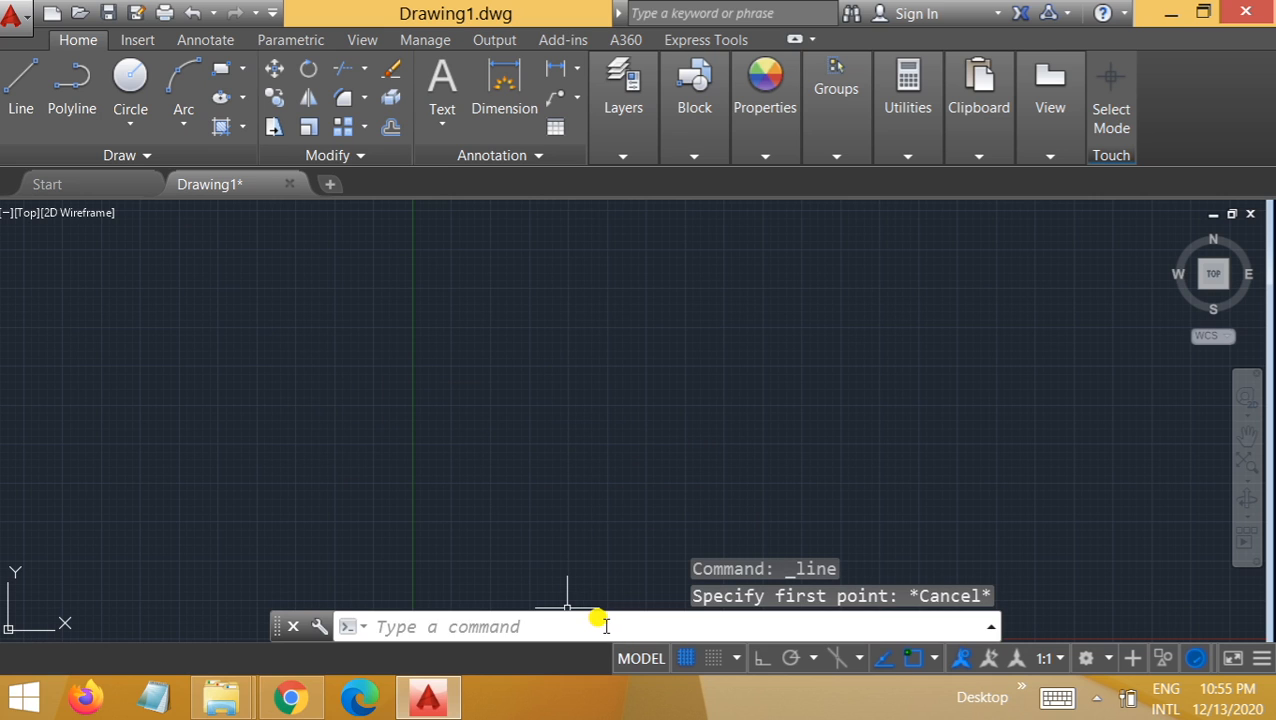
{"action": "left_click", "coordinate": [402, 627]}
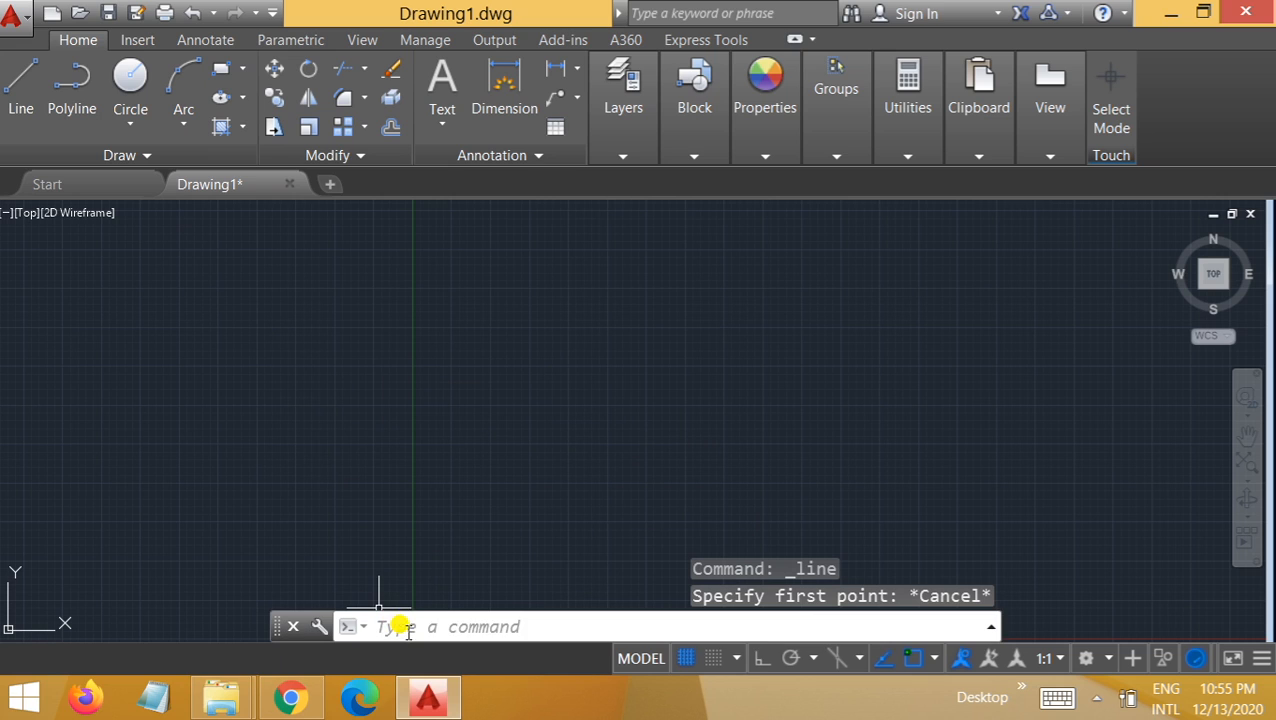
{"action": "type", "text": "line"}
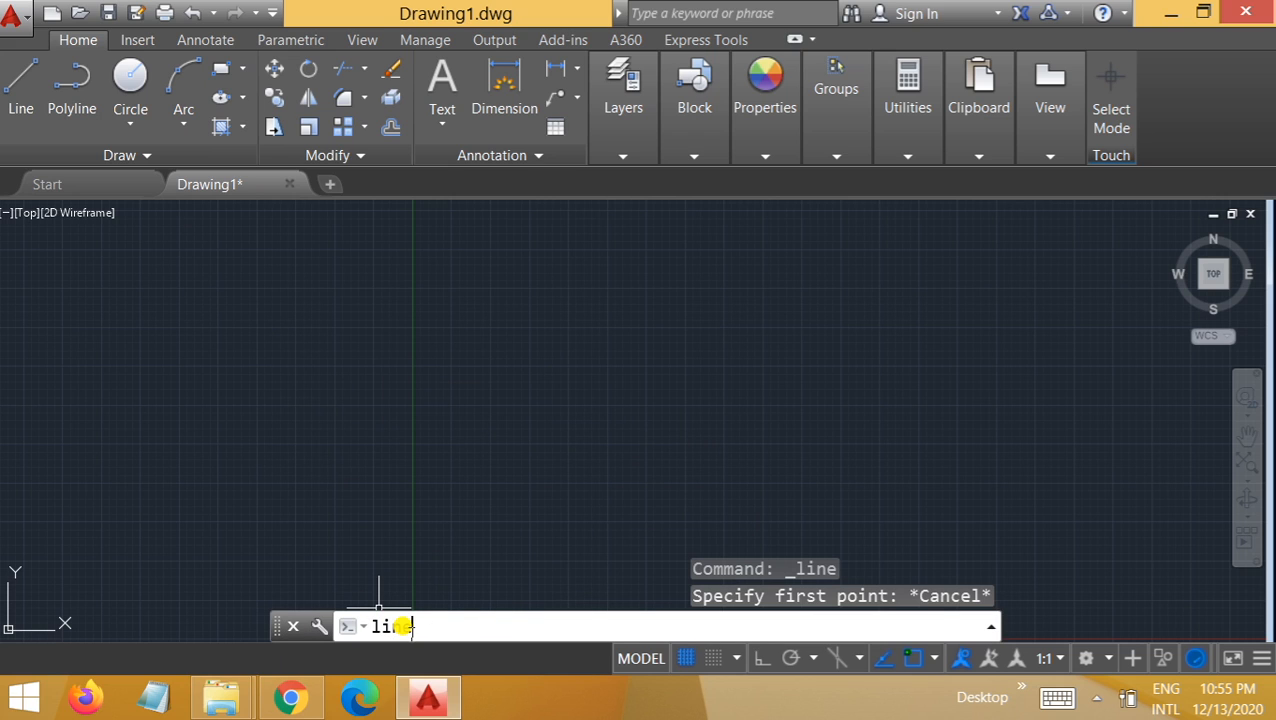
{"action": "key", "text": "Return"}
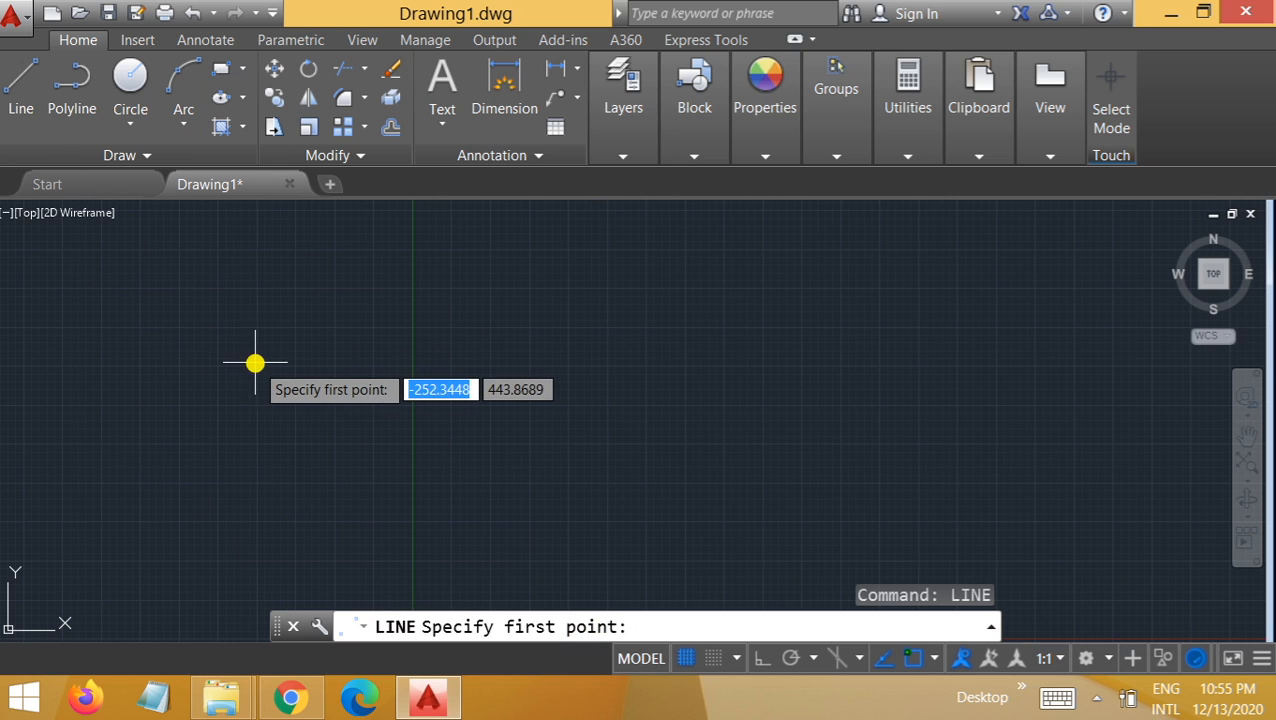
{"action": "left_click", "coordinate": [333, 406]}
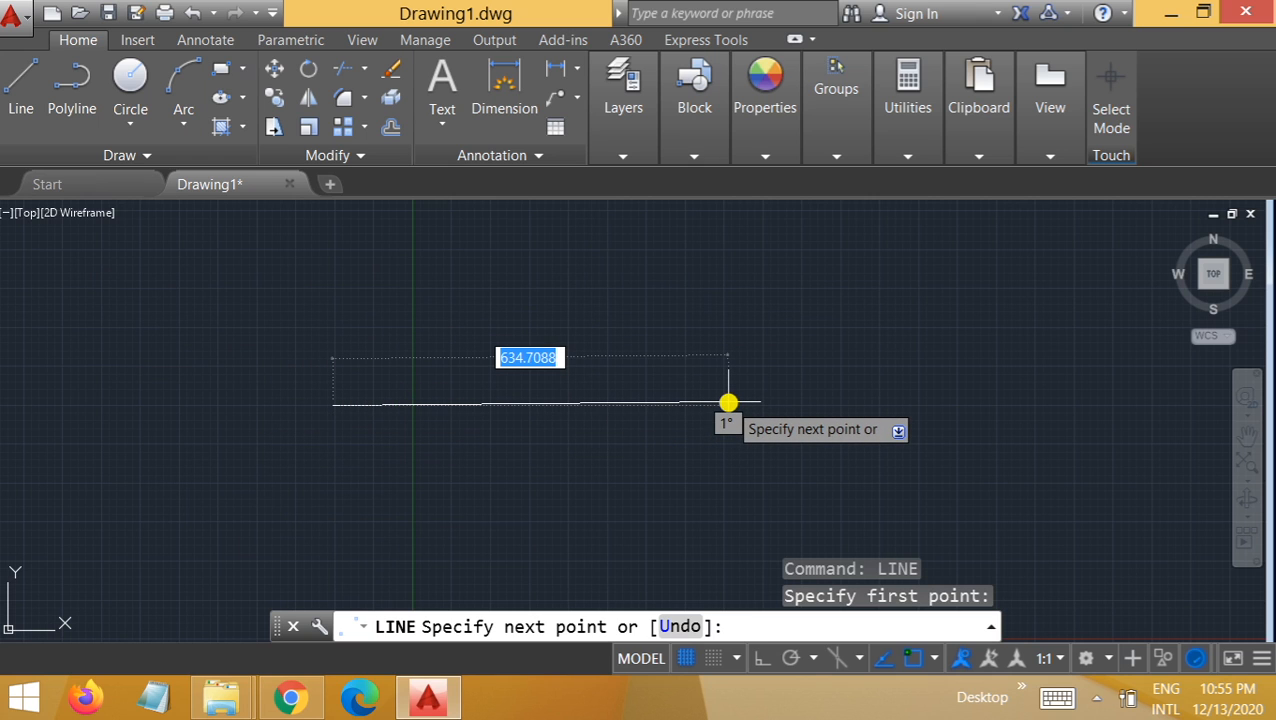
{"action": "type", "text": "100"}
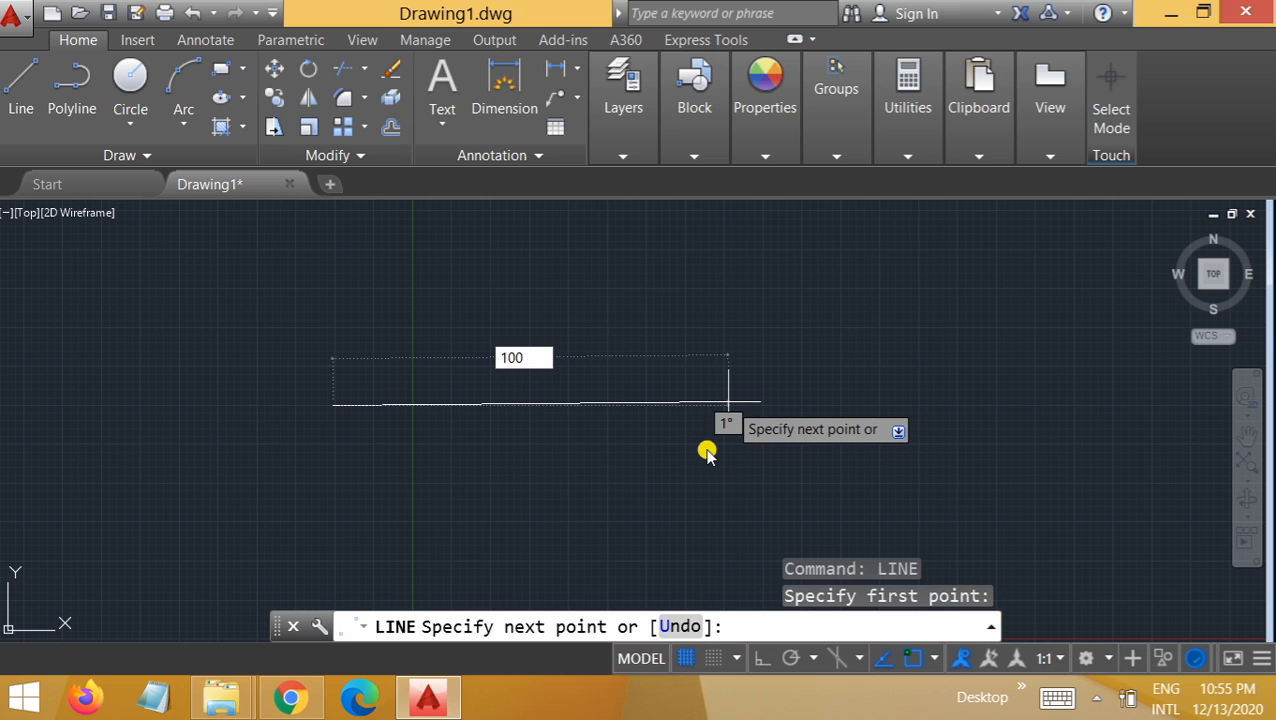
{"action": "key", "text": "Escape"}
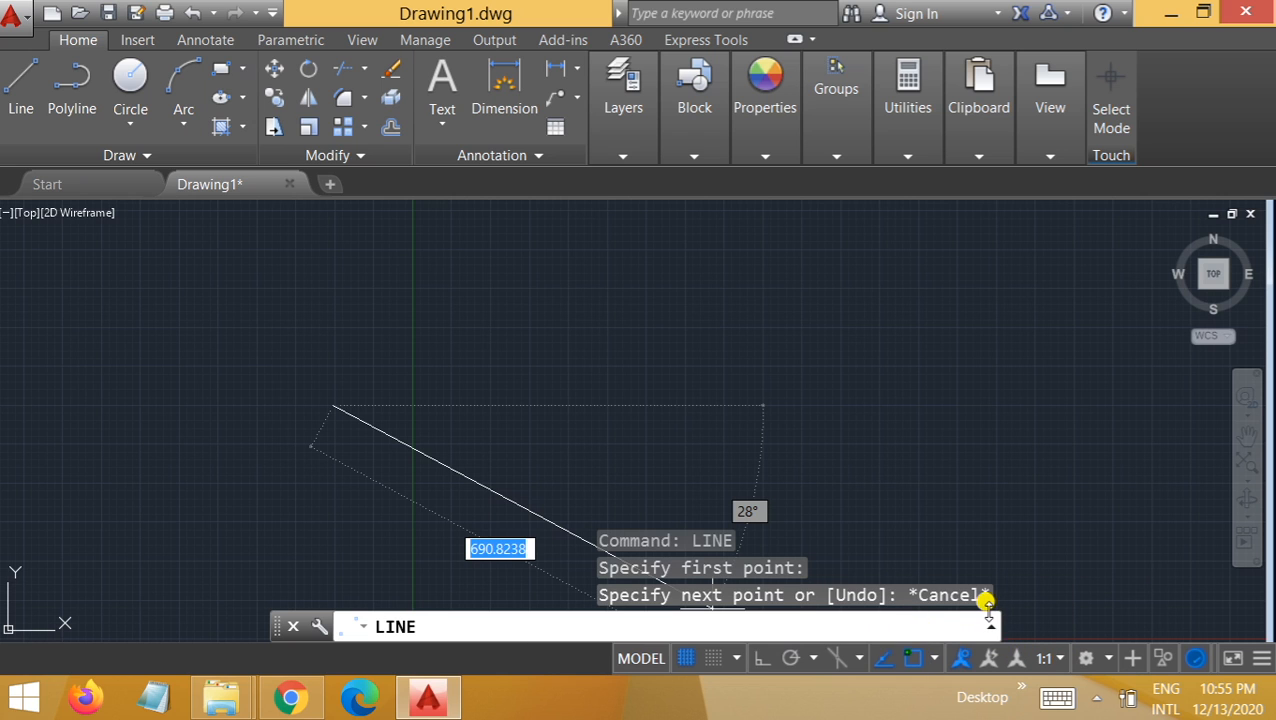
{"action": "left_click", "coordinate": [990, 626]}
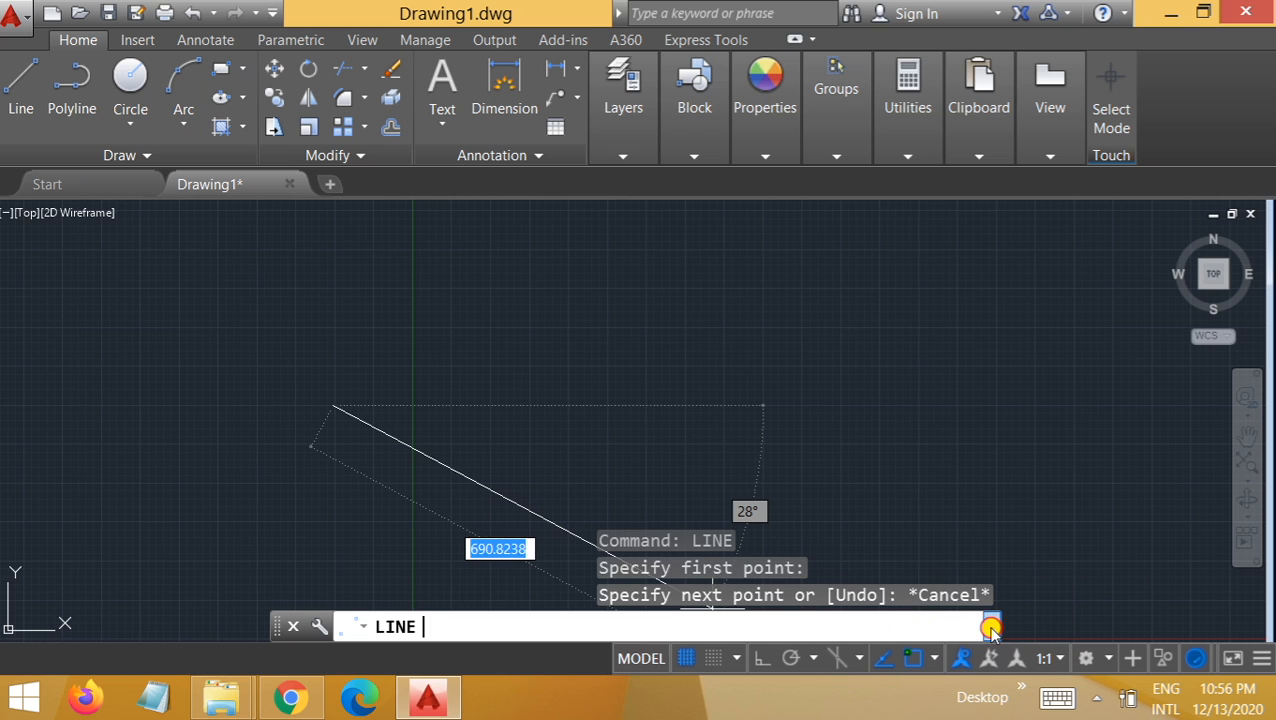
Turn on Snap in the drafting settings, and review the polar tracking and object snap options before accepting
{"action": "left_click", "coordinate": [990, 626]}
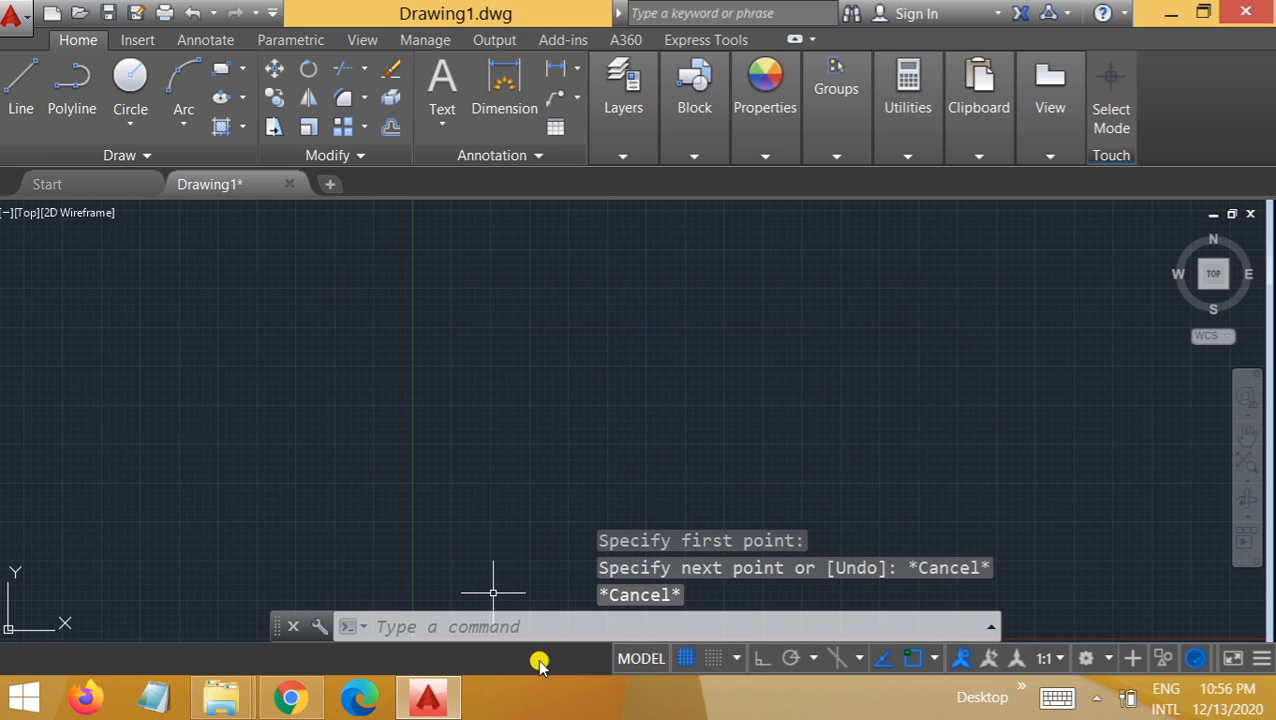
{"action": "left_click", "coordinate": [502, 622]}
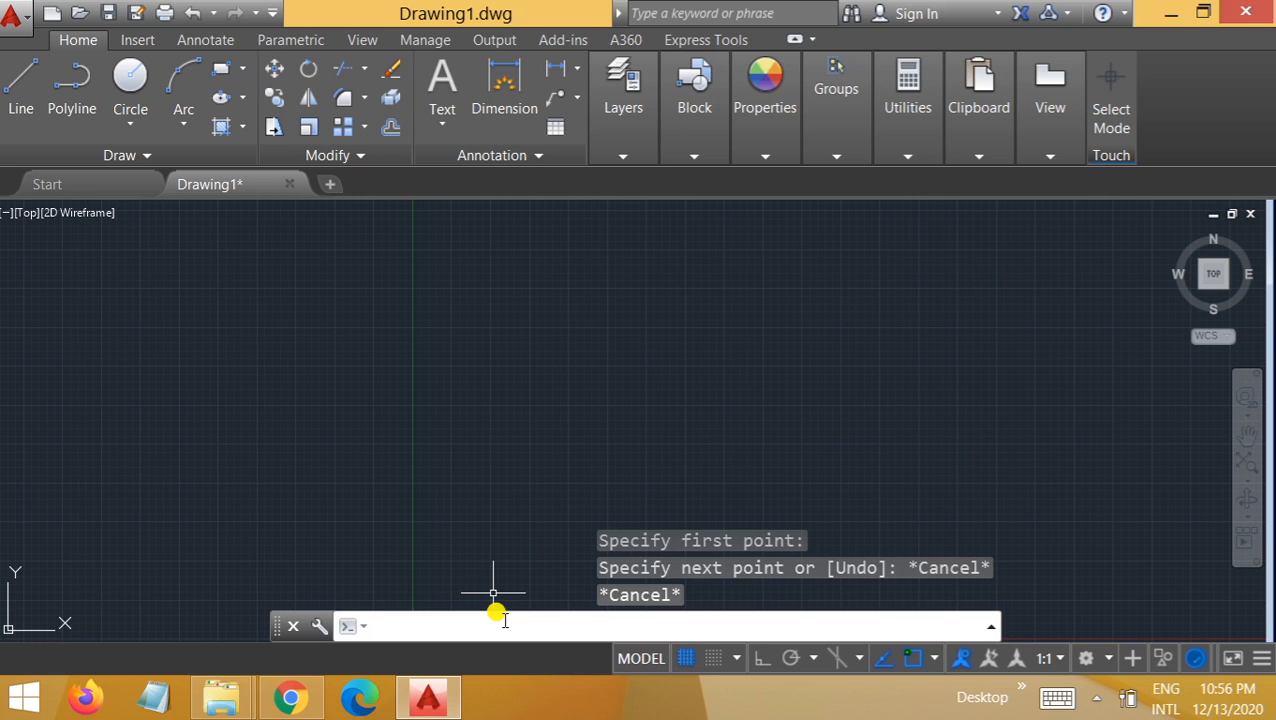
{"action": "key", "text": "Return"}
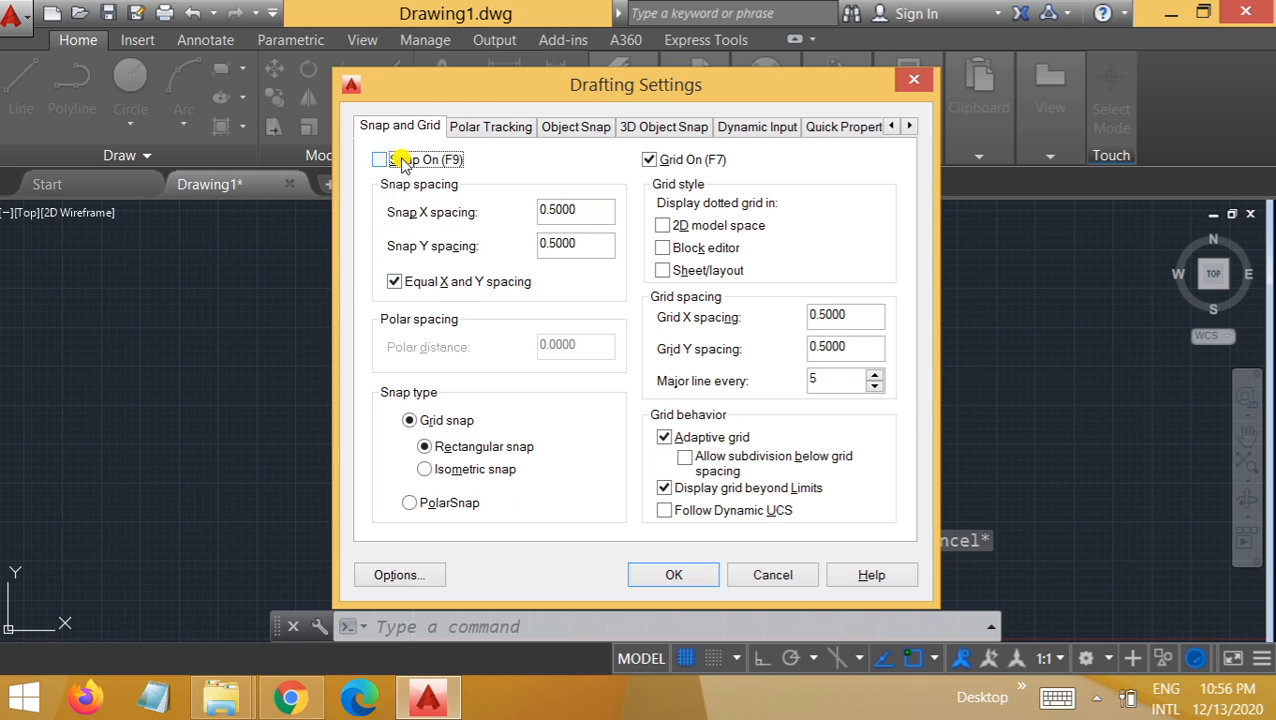
{"action": "left_click", "coordinate": [380, 162]}
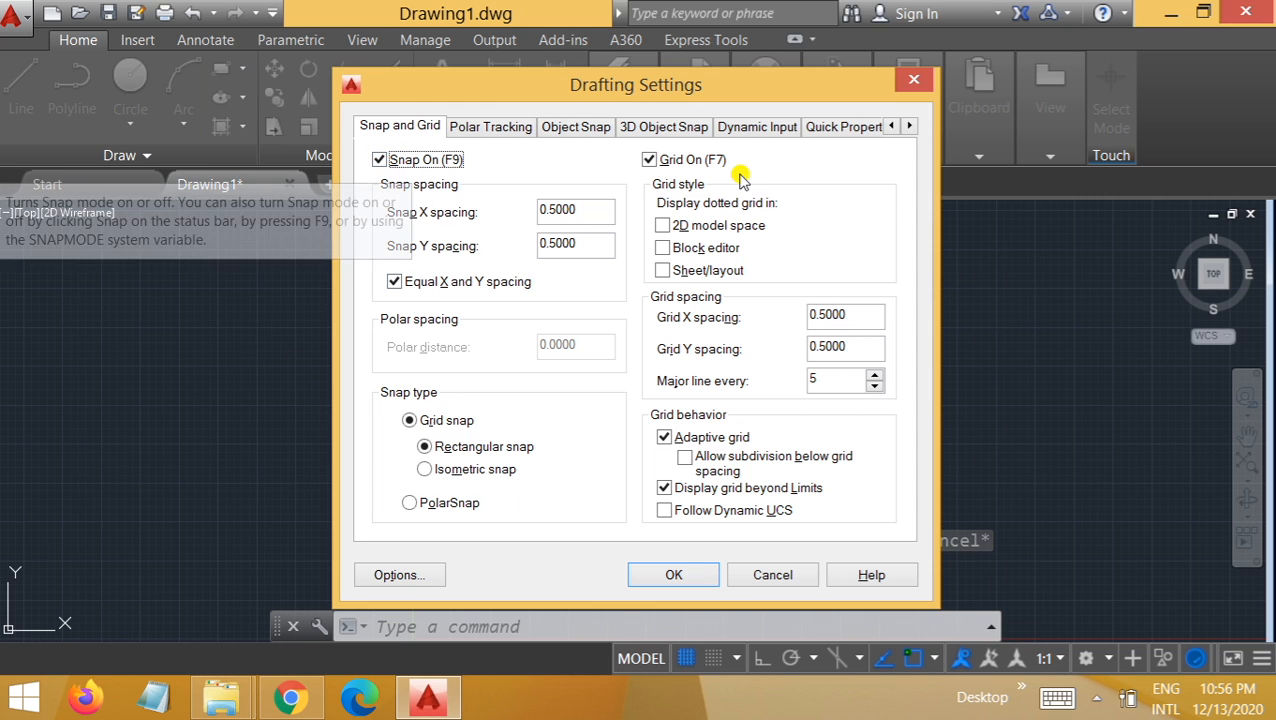
{"action": "left_click", "coordinate": [495, 128]}
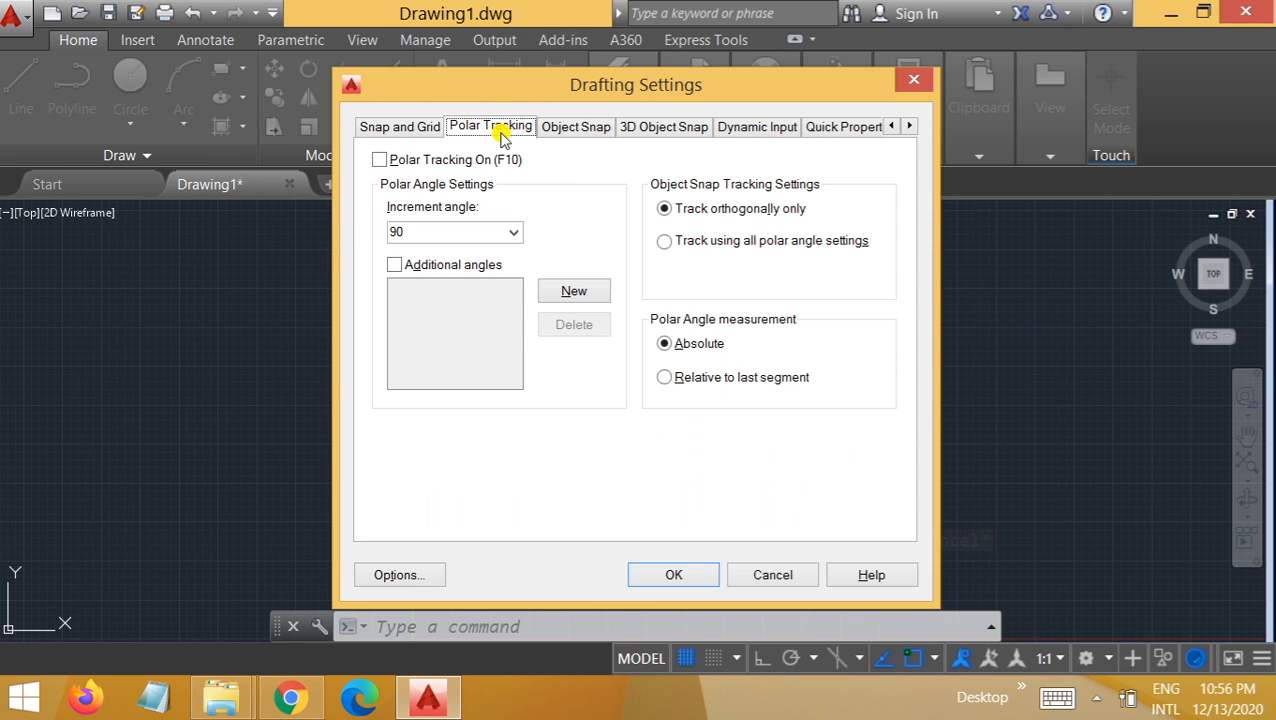
{"action": "left_click", "coordinate": [576, 128]}
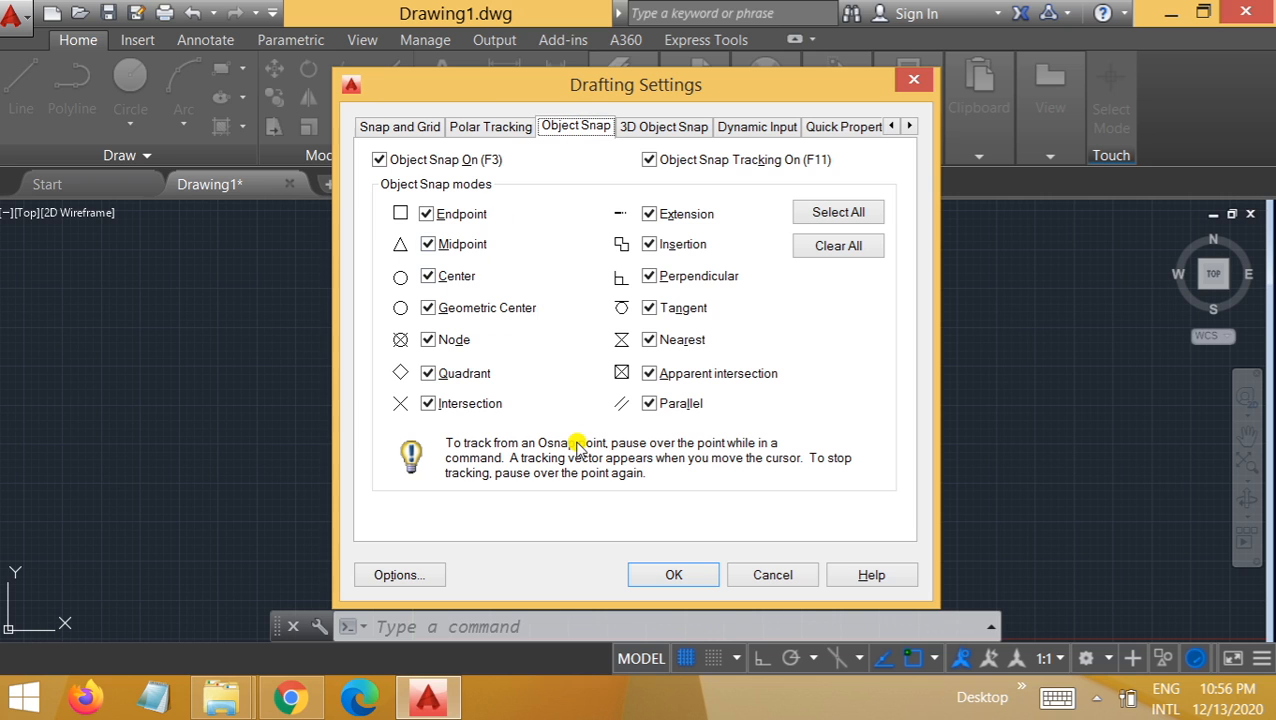
{"action": "left_click", "coordinate": [669, 575]}
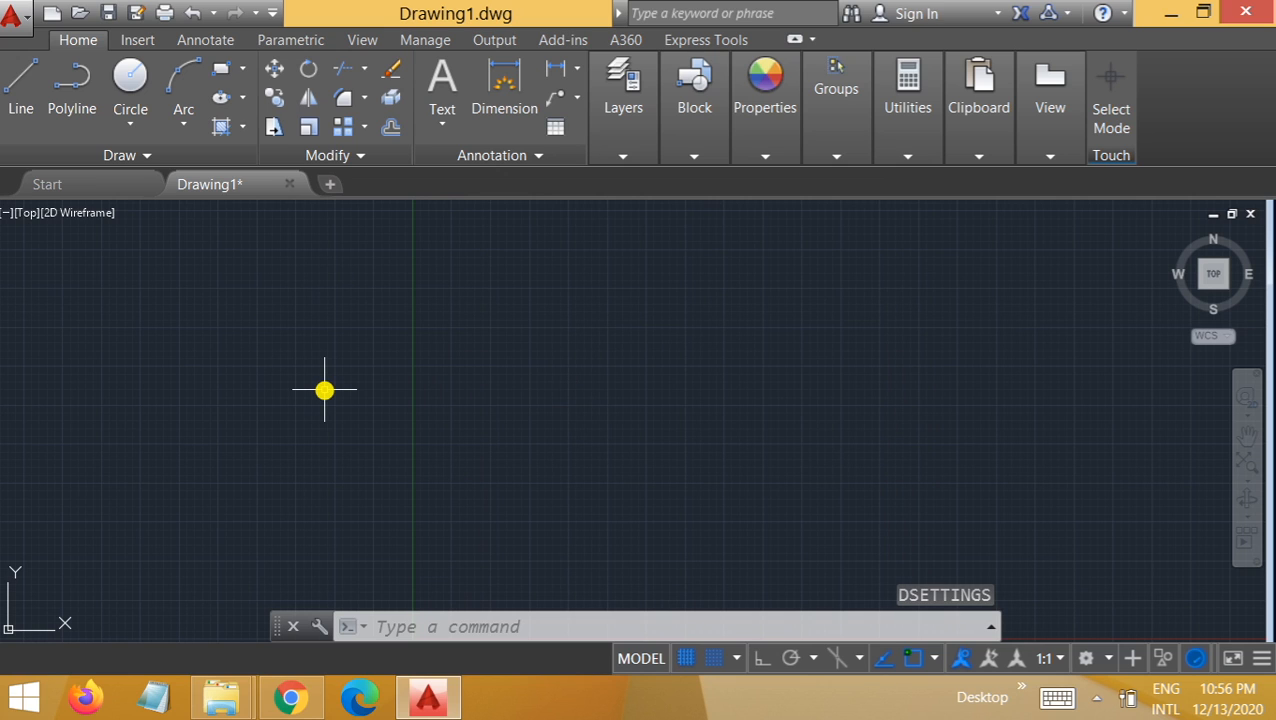
Start a line to the left of the Y axis, switch object snap off and back on, and turn Ortho mode on
{"action": "type", "text": "line"}
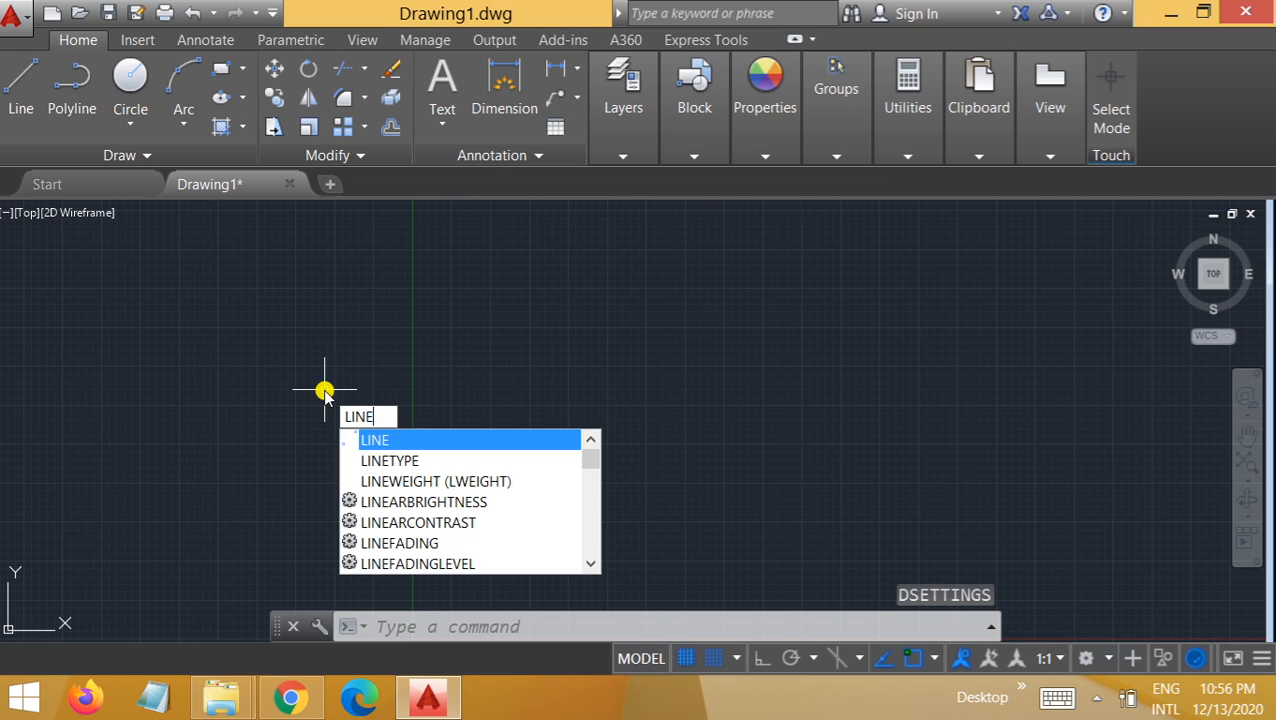
{"action": "key", "text": "Return"}
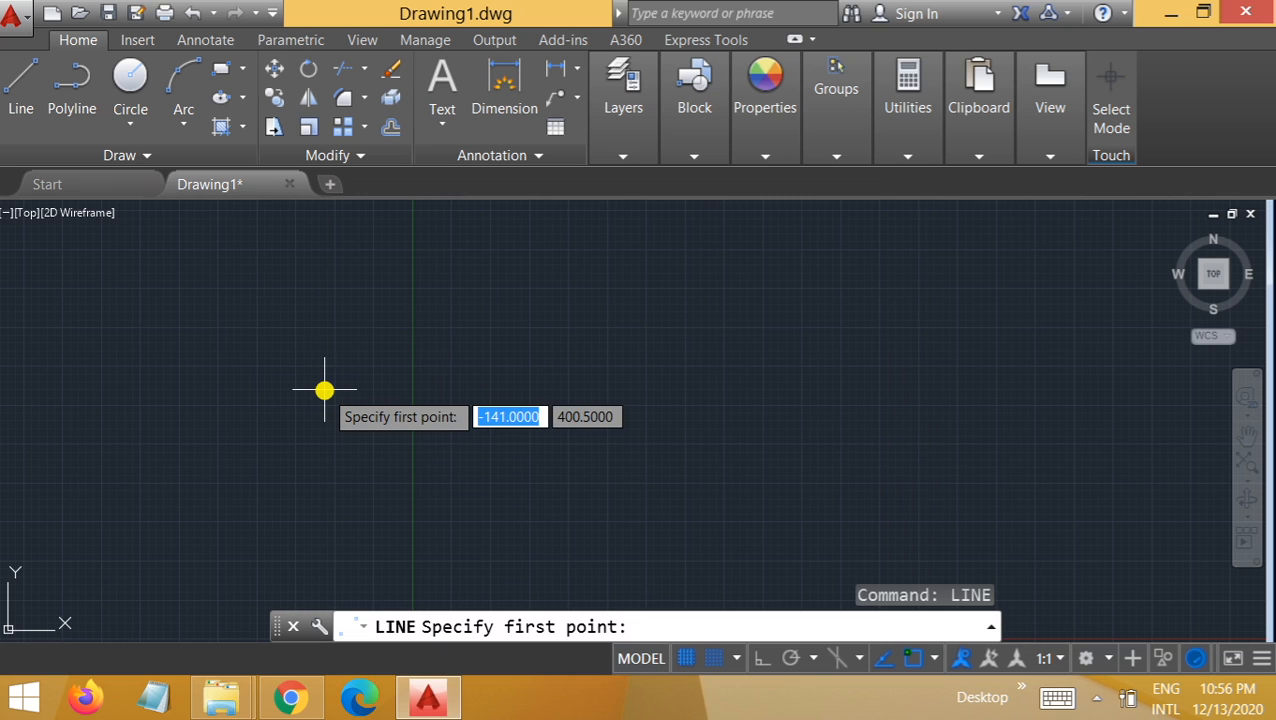
{"action": "left_click", "coordinate": [270, 369]}
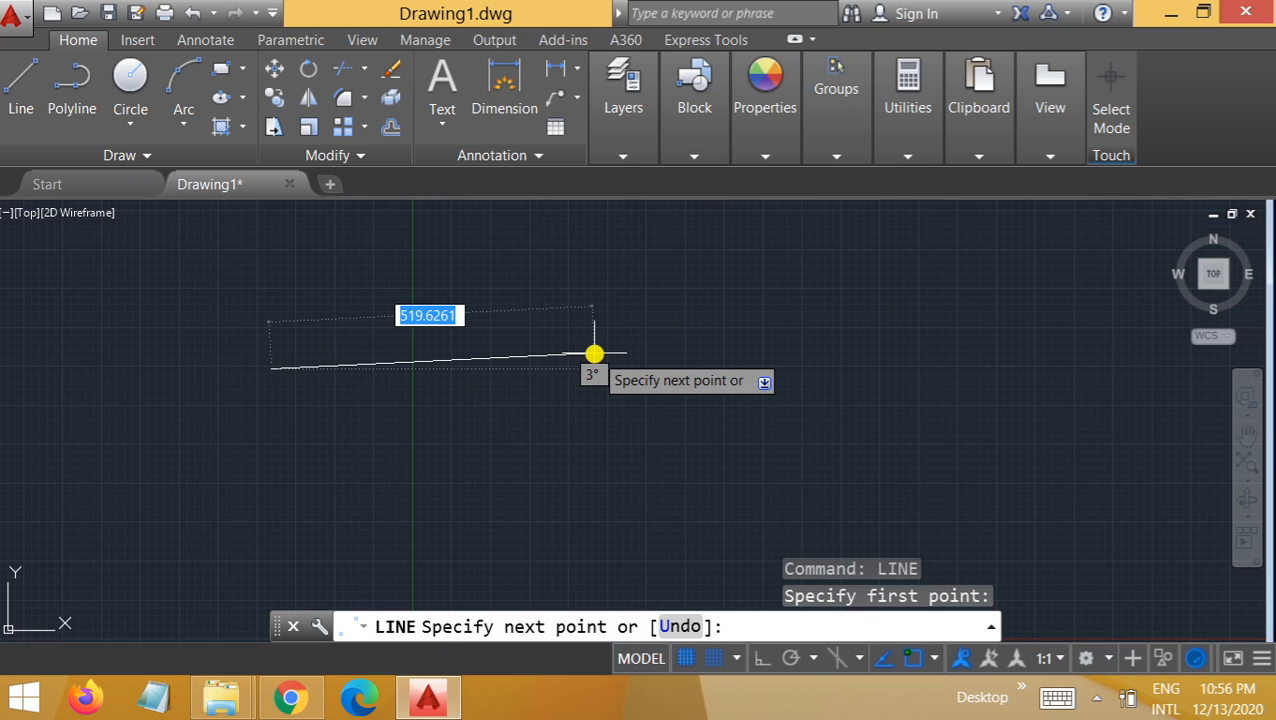
{"action": "key", "text": "F3"}
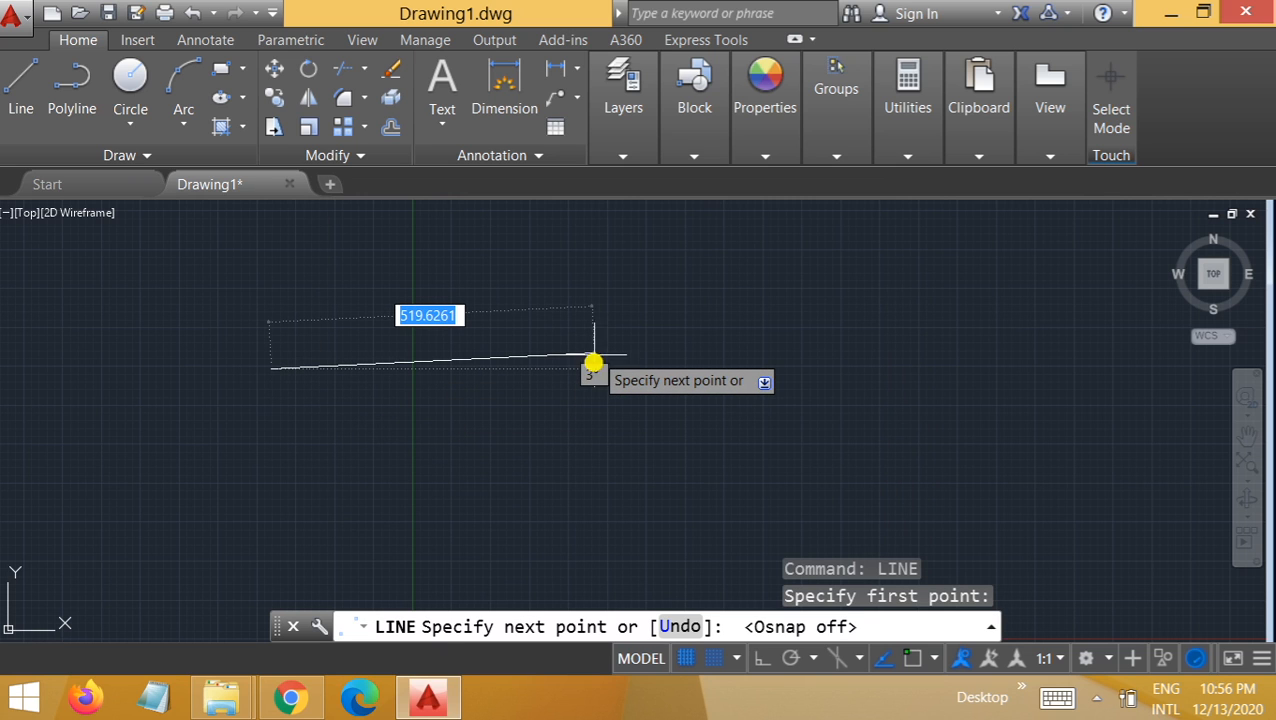
{"action": "key", "text": "F3"}
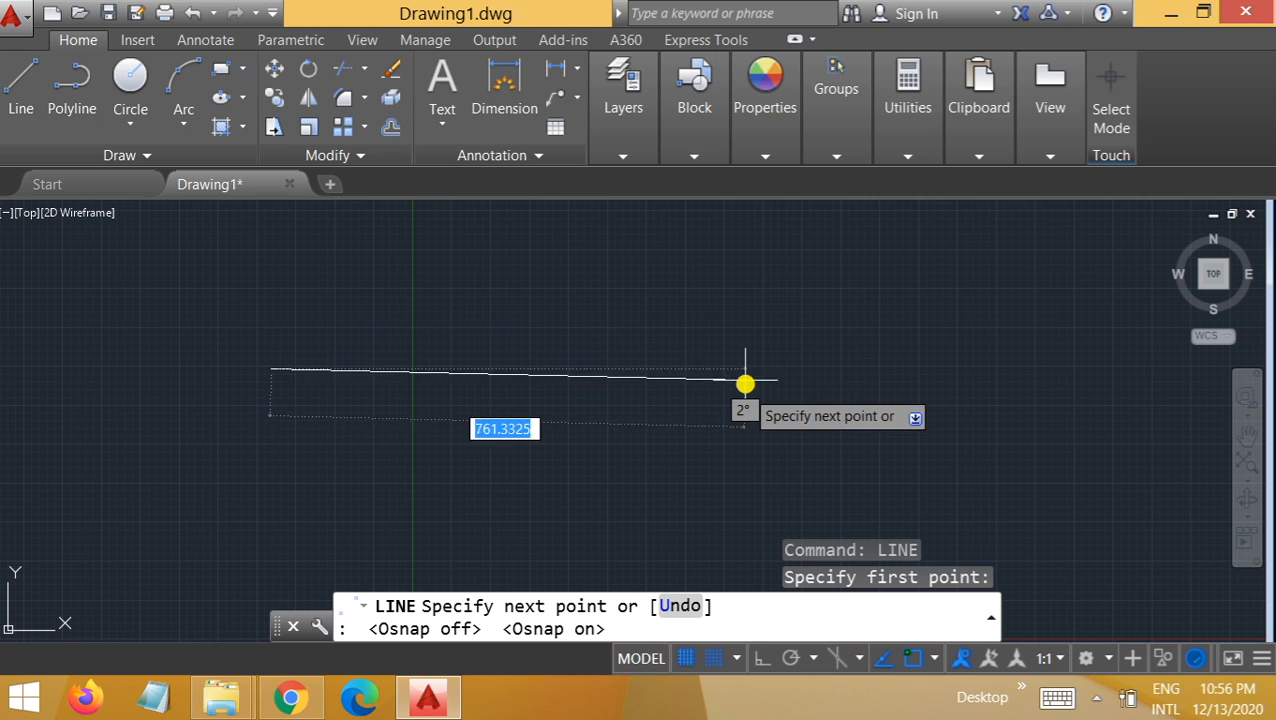
{"action": "key", "text": "F8"}
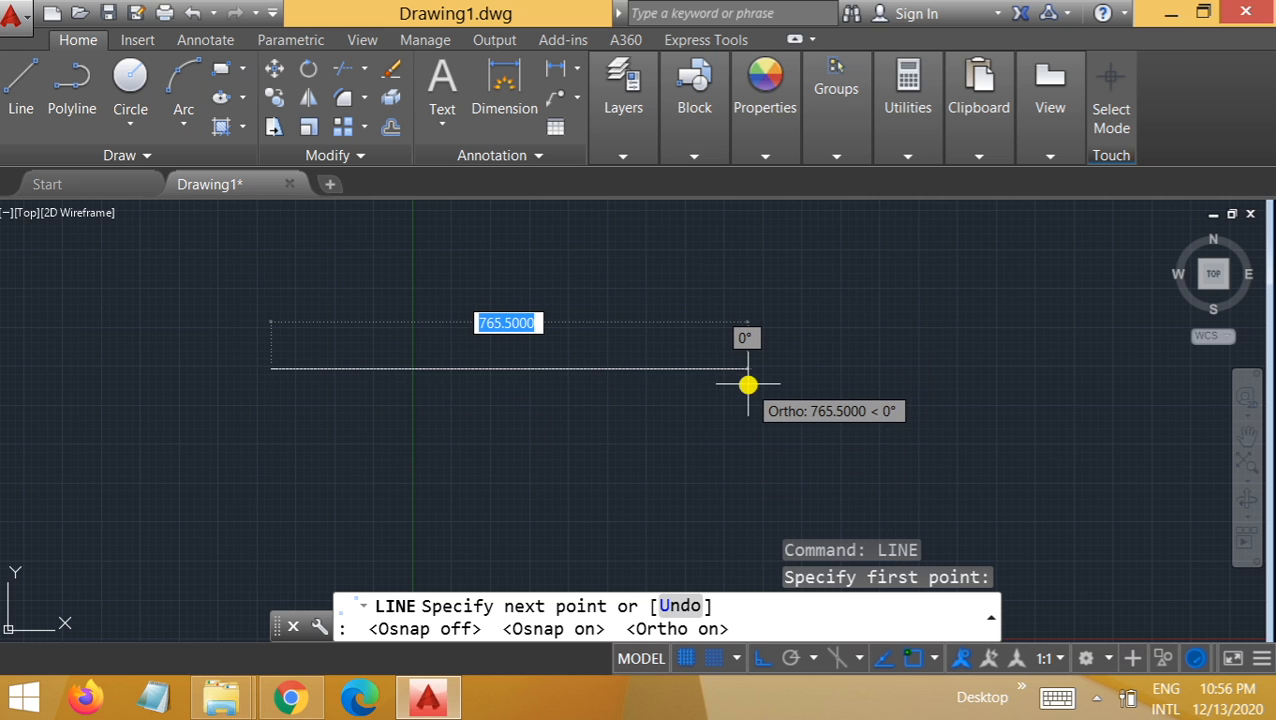
{"action": "key", "text": "F8"}
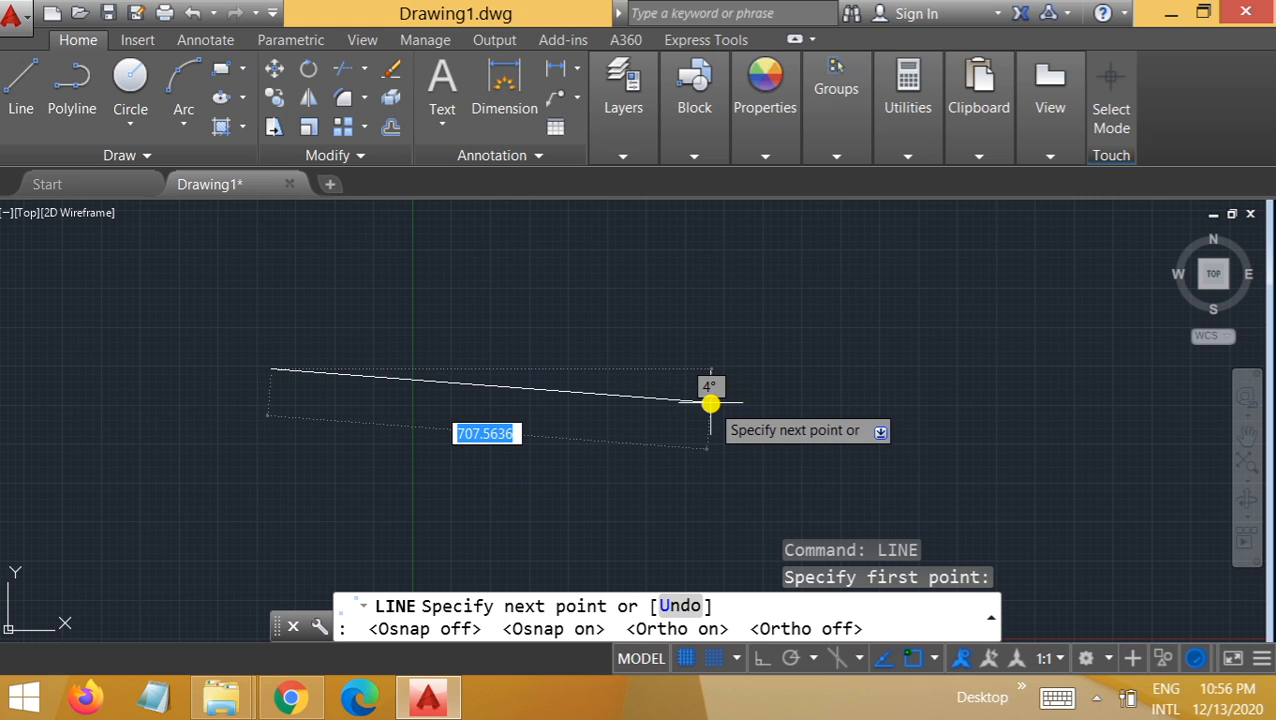
{"action": "key", "text": "F8"}
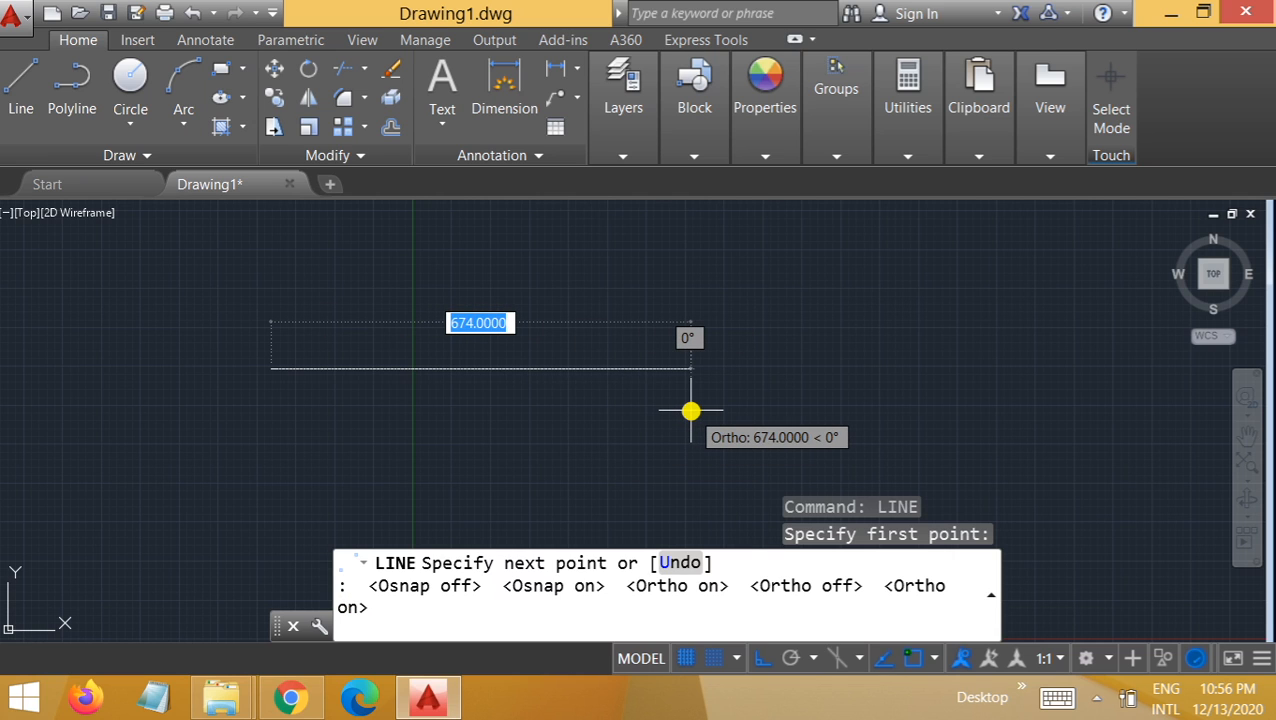
Draw a horizontal segment 100 units to the right, followed by a vertical segment 100 units downward
{"action": "key", "text": "BackSpace"}
{"action": "key", "text": "Return"}
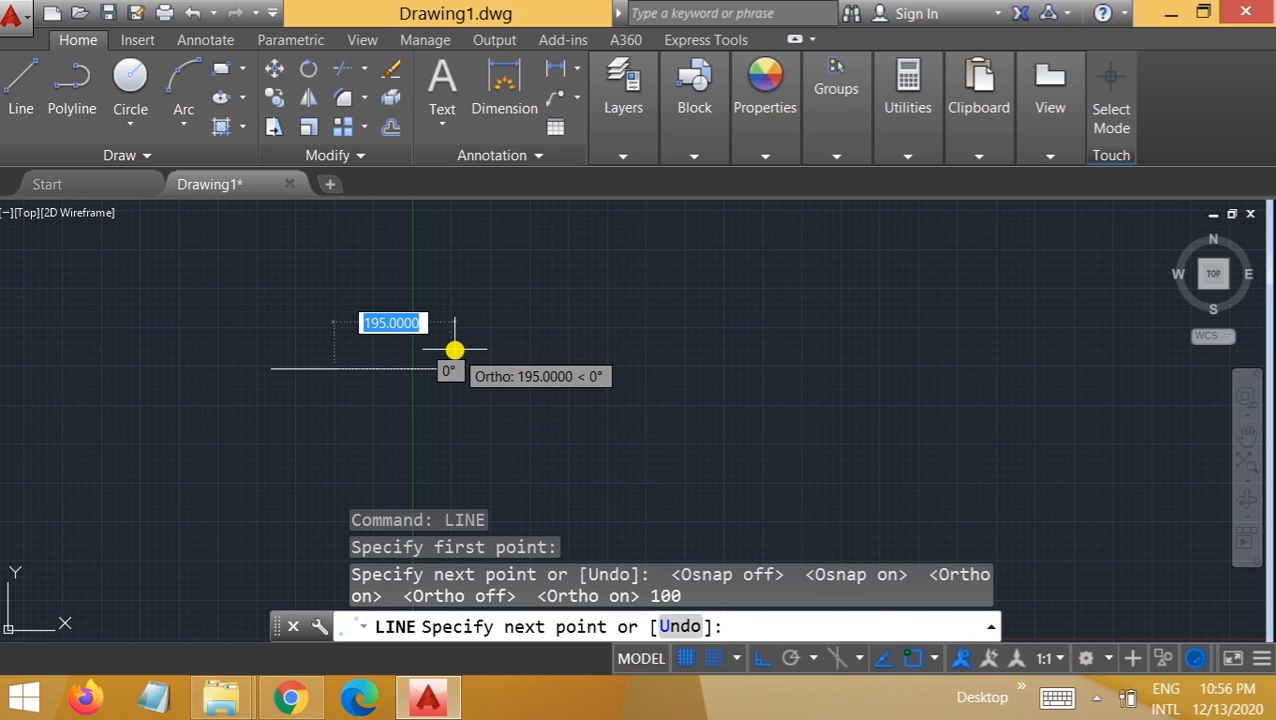
{"action": "scroll", "coordinate": [270, 391], "scroll_direction": "up", "scroll_amount": 8}
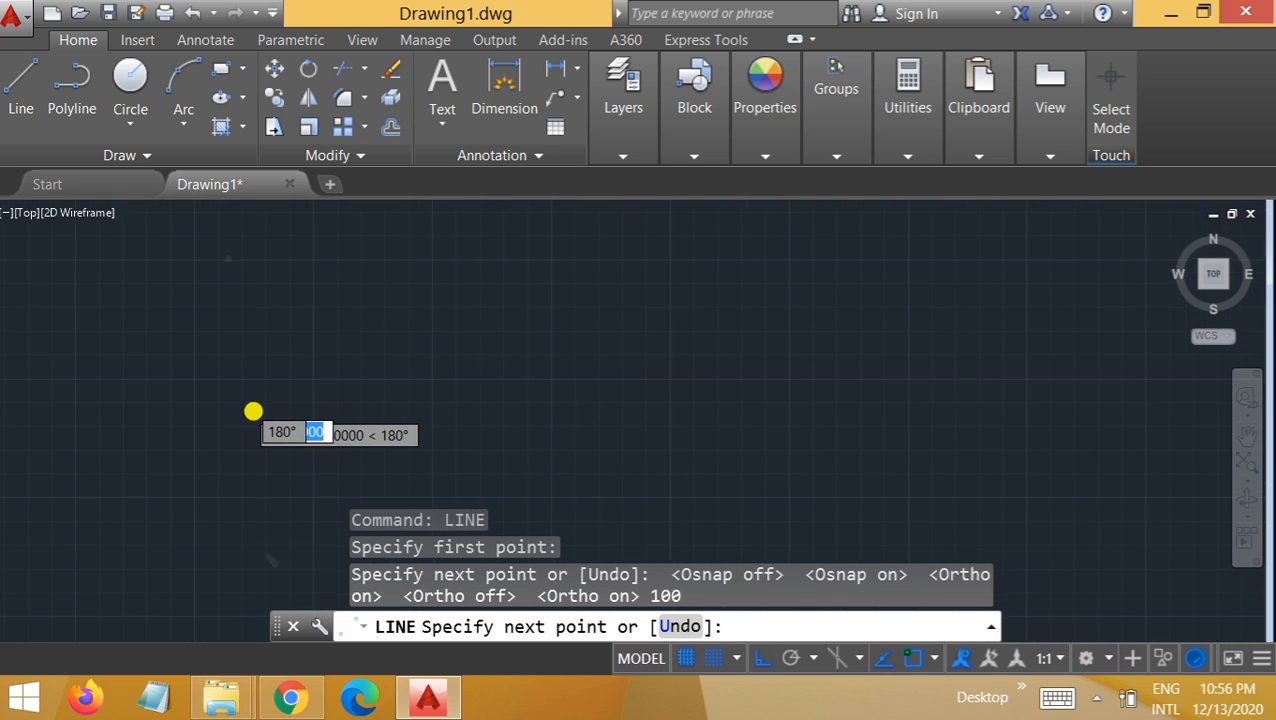
{"action": "left_click", "coordinate": [188, 396]}
{"action": "scroll", "coordinate": [190, 470], "scroll_direction": "down", "scroll_amount": 6}
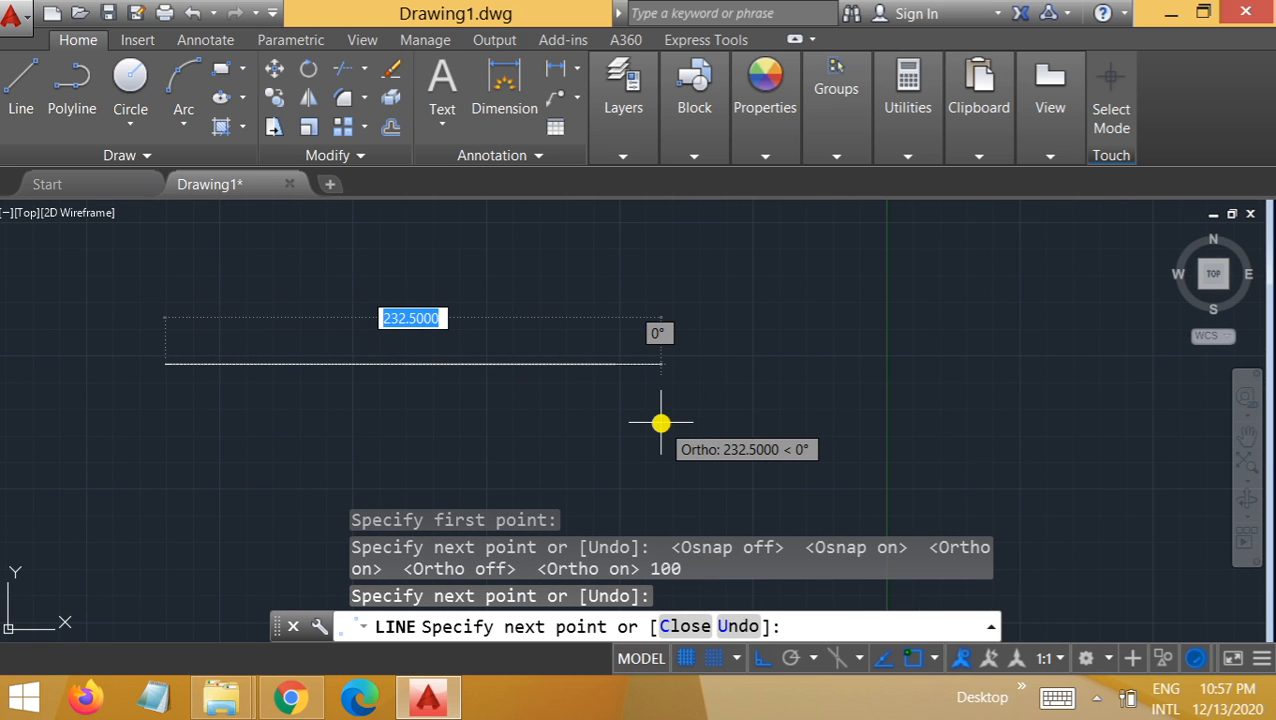
{"action": "key", "text": "ctrl+z"}
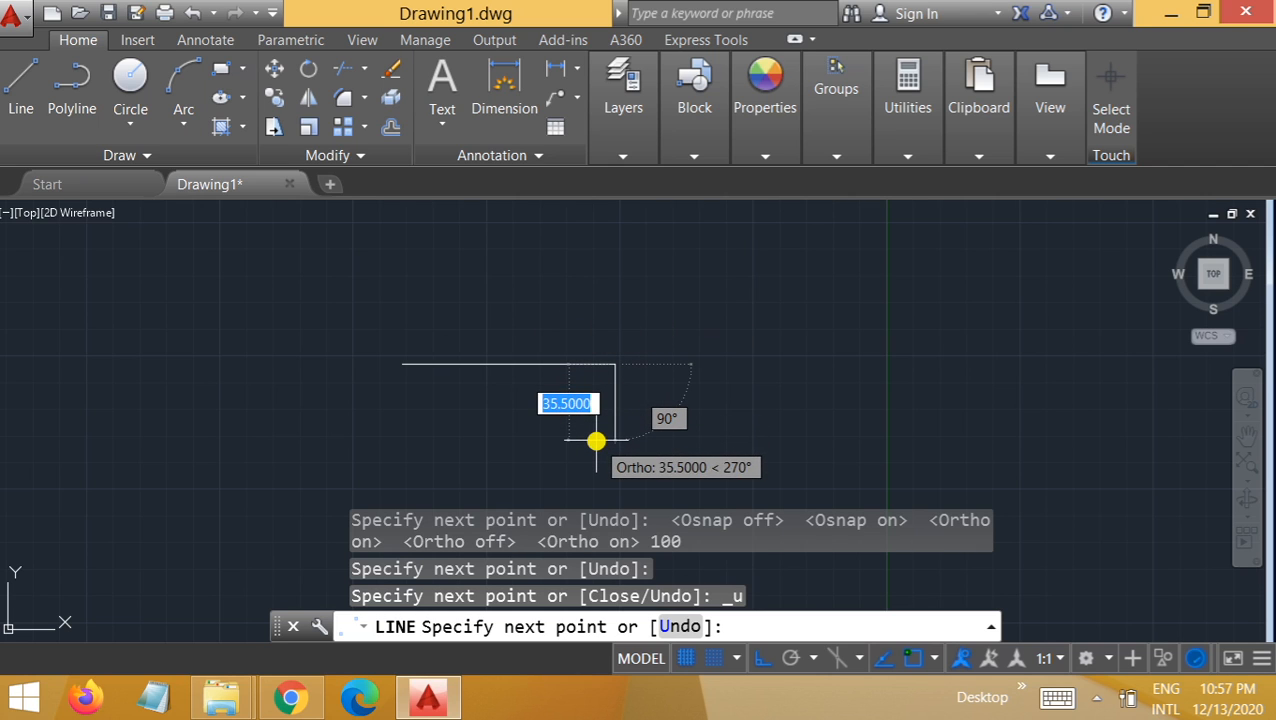
{"action": "type", "text": "100"}
{"action": "key", "text": "Return"}
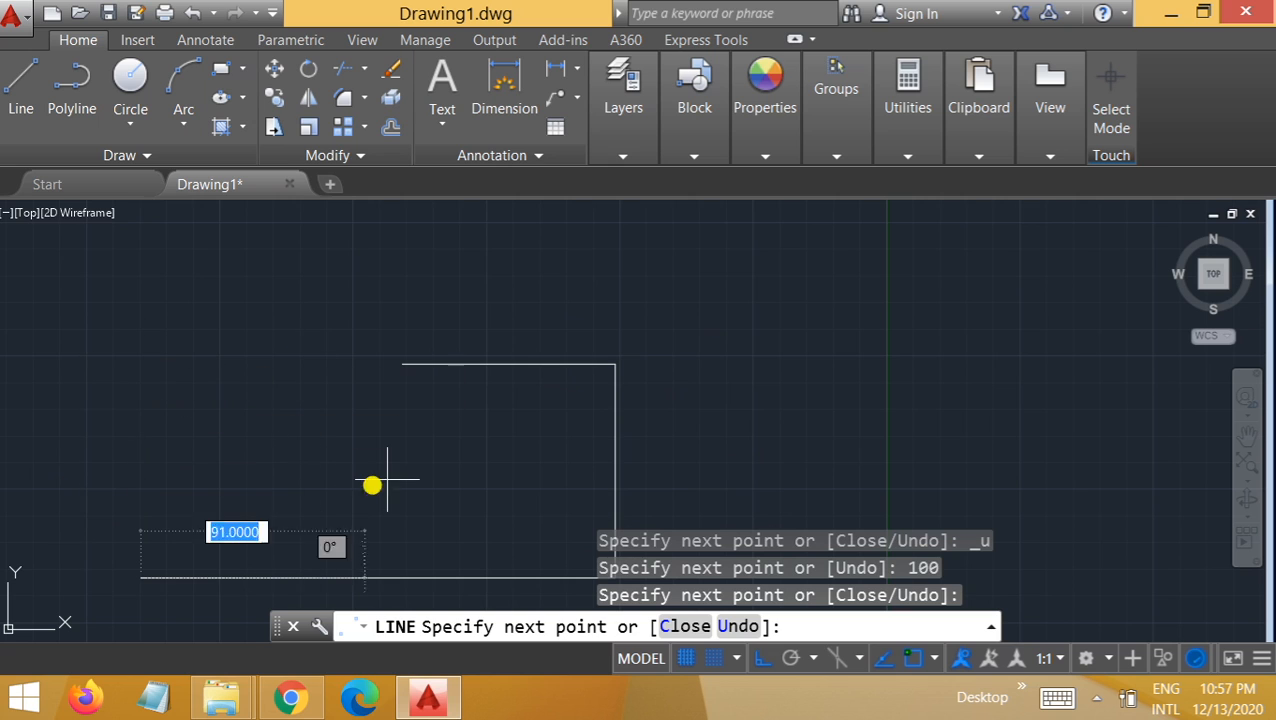
Remove the misplaced last point, draw the lower edge 100 units to the left, and close the outline into a square
{"action": "key", "text": "ctrl+z"}
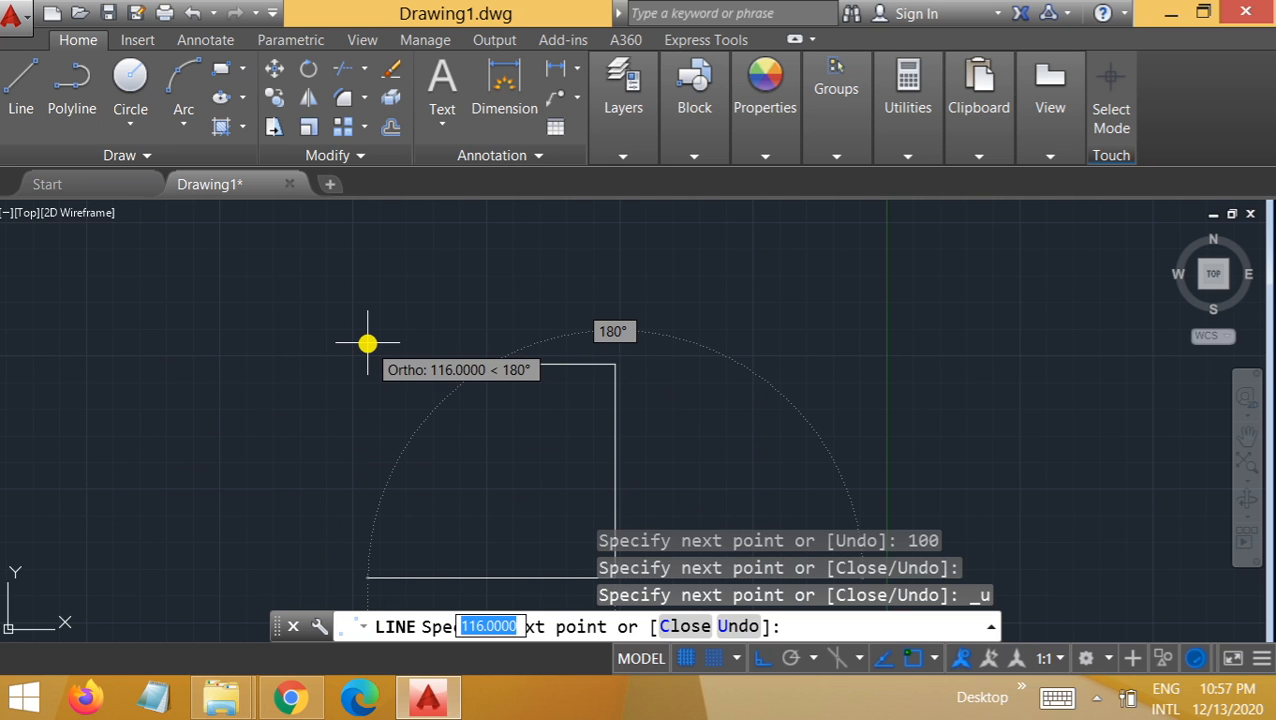
{"action": "type", "text": "100"}
{"action": "key", "text": "Return"}
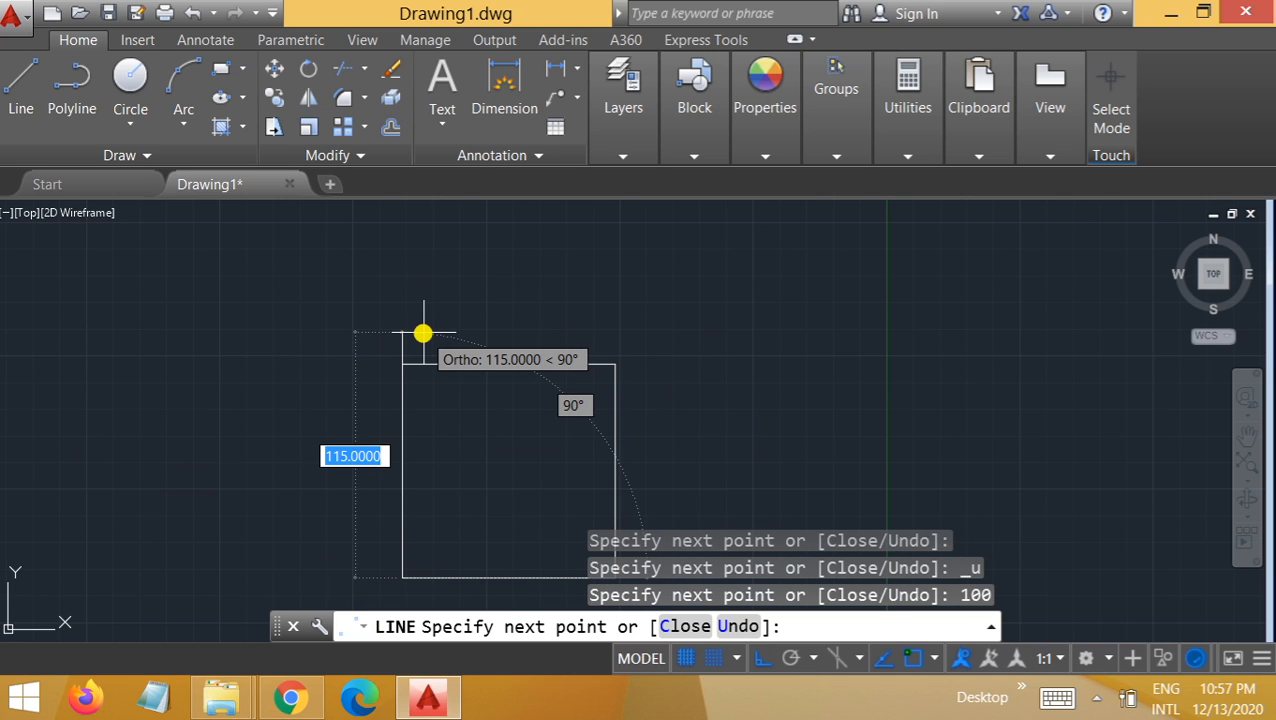
{"action": "type", "text": "c"}
{"action": "key", "text": "Return"}
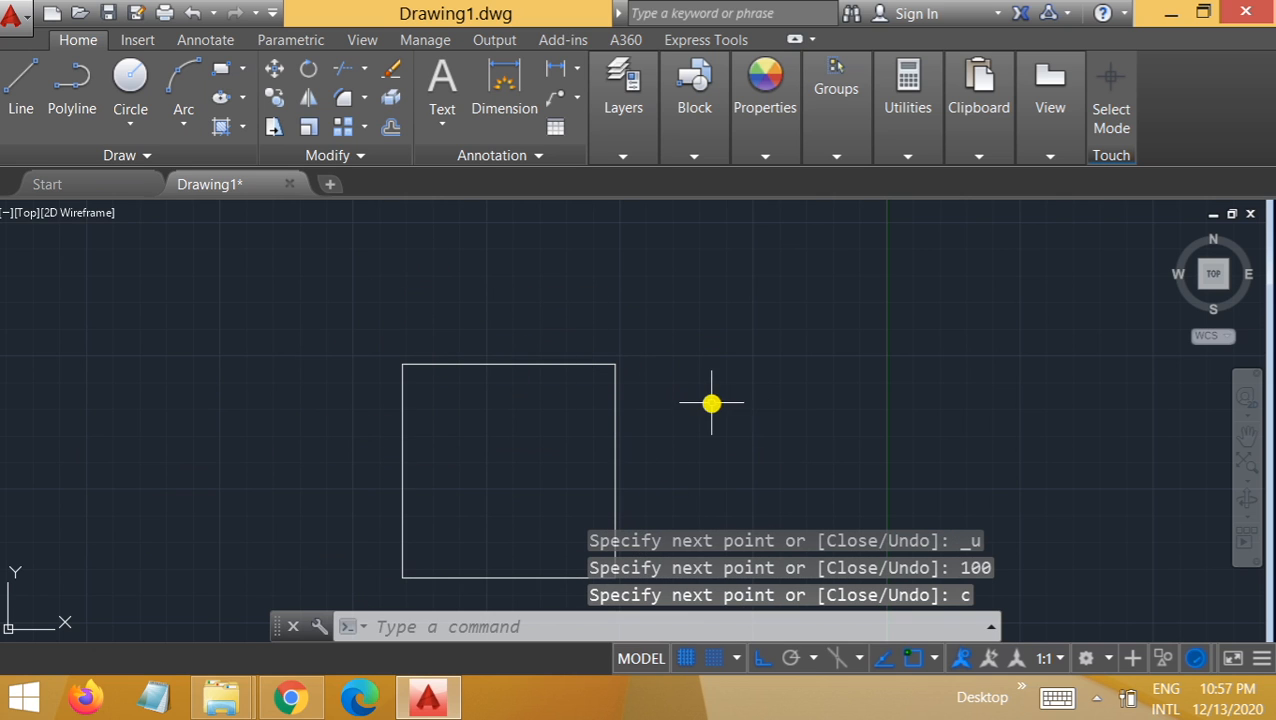
Select the square's top edge and then its two vertical edges with a crossing lasso, and clear the selection
{"action": "left_click", "coordinate": [530, 364]}
{"action": "left_click_drag", "start_coordinate": [530, 364], "coordinate": [493, 327]}
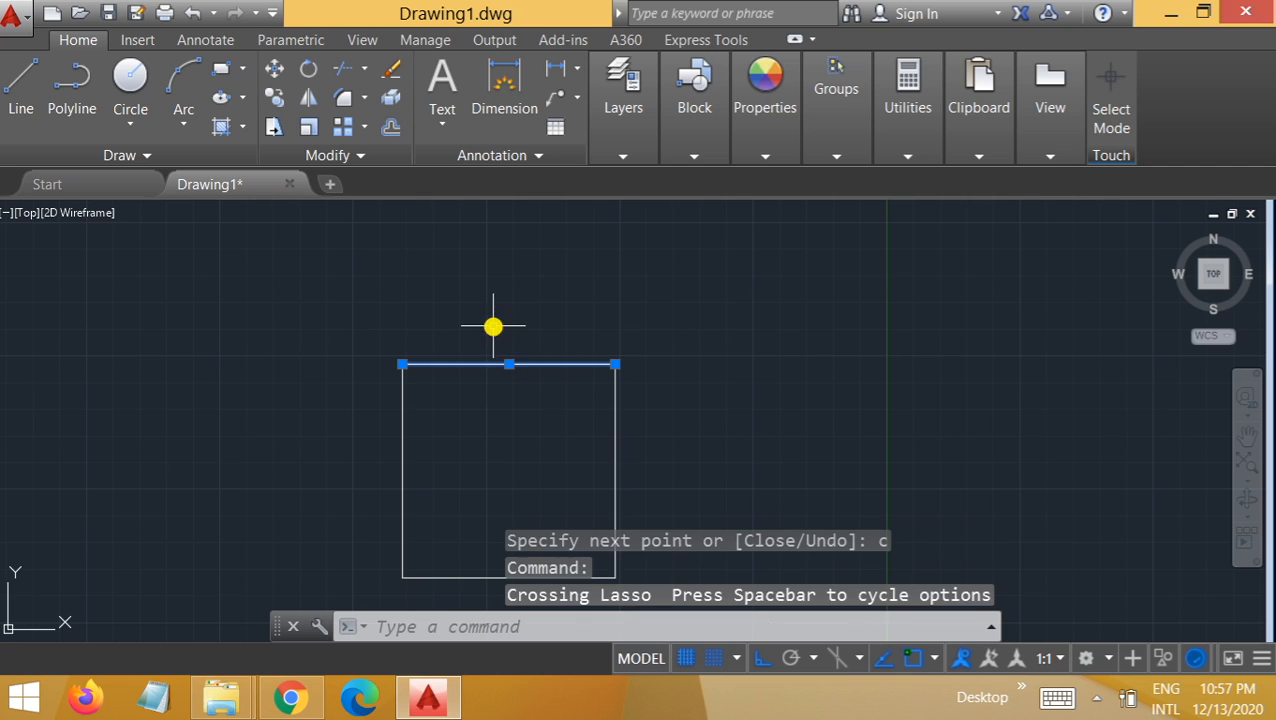
{"action": "key", "text": "ctrl+z"}
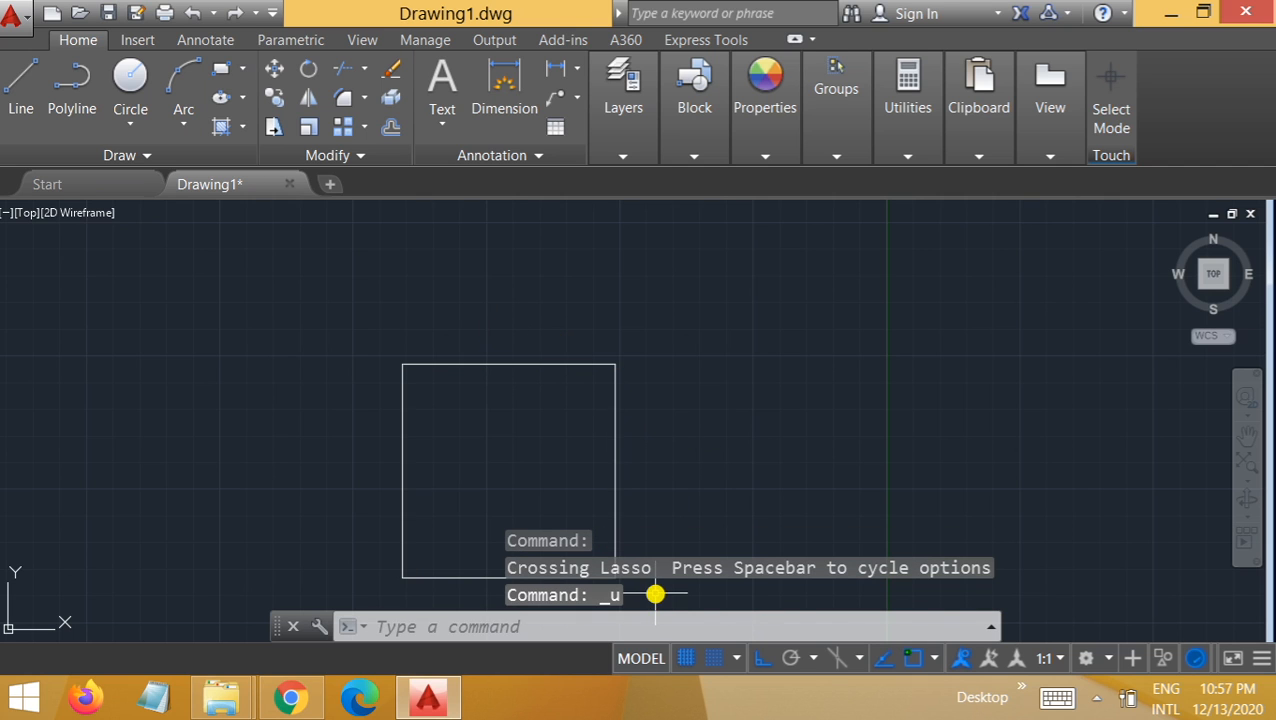
{"action": "left_click_drag", "start_coordinate": [655, 594], "coordinate": [365, 439]}
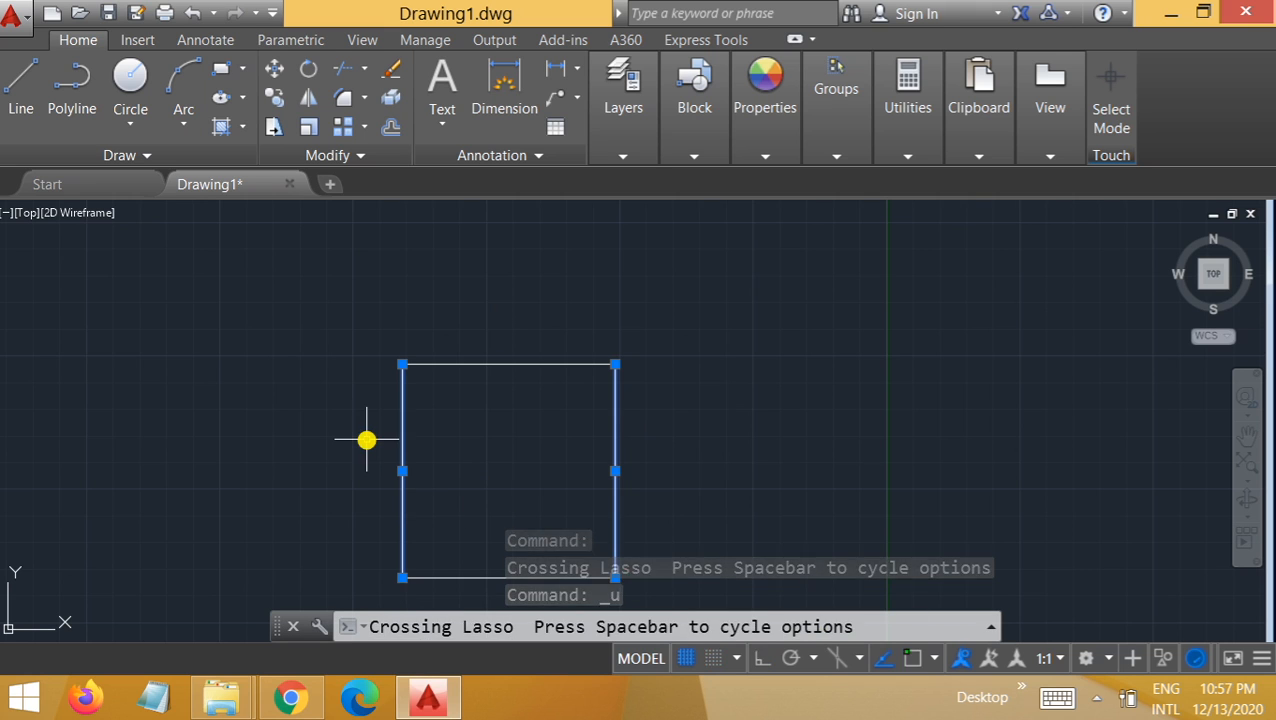
{"action": "left_click", "coordinate": [610, 424]}
{"action": "key", "text": "Escape"}
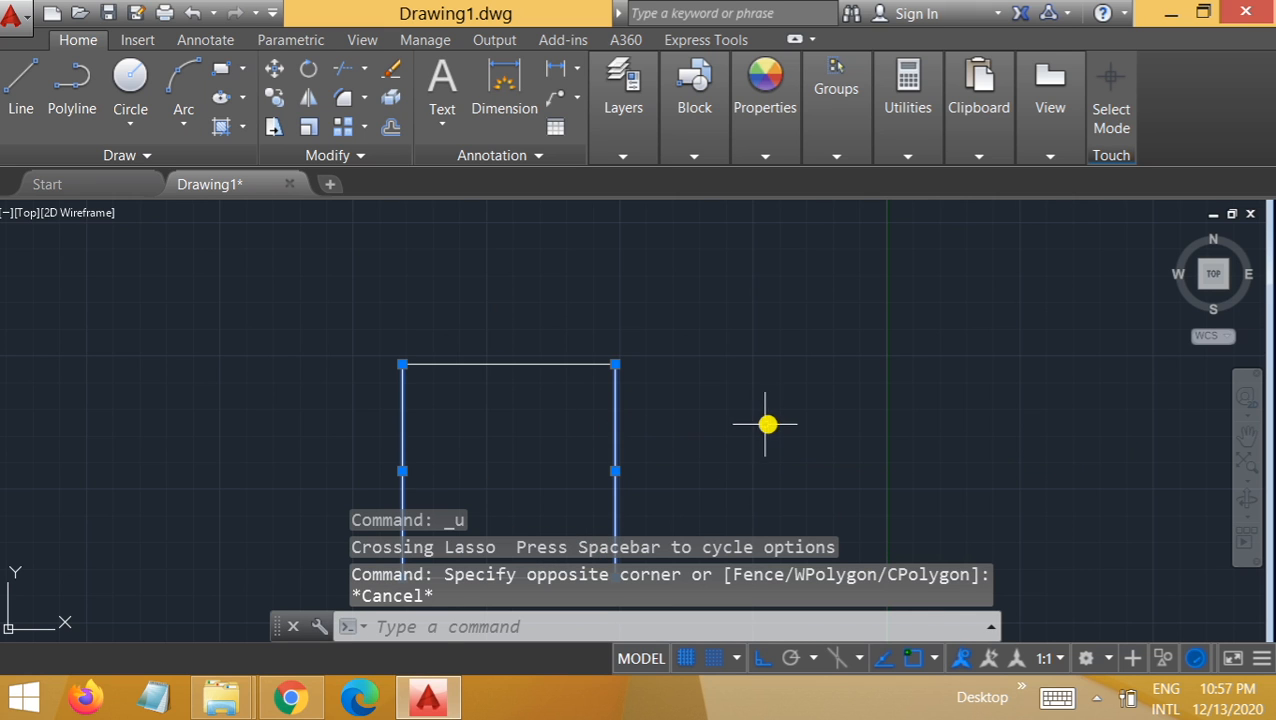
{"action": "left_click", "coordinate": [780, 415]}
{"action": "key", "text": "Escape"}
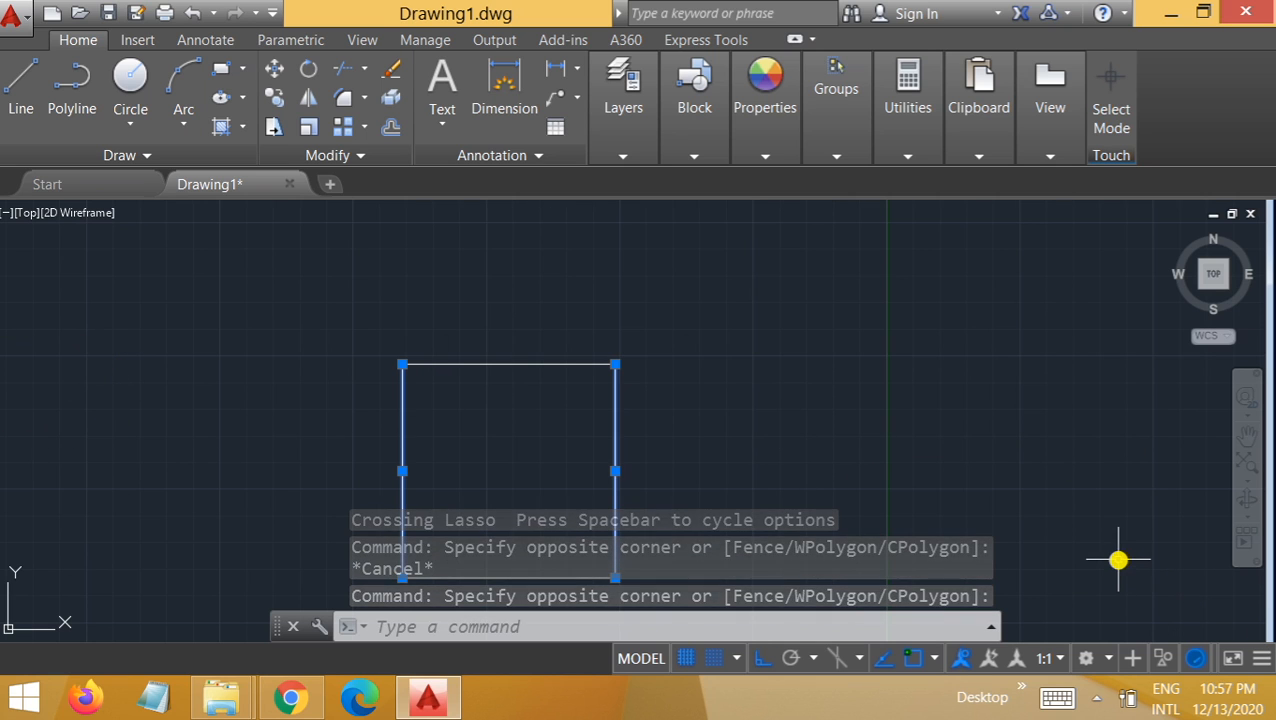
{"action": "left_click_drag", "start_coordinate": [829, 450], "coordinate": [792, 409]}
{"action": "key", "text": "Escape"}
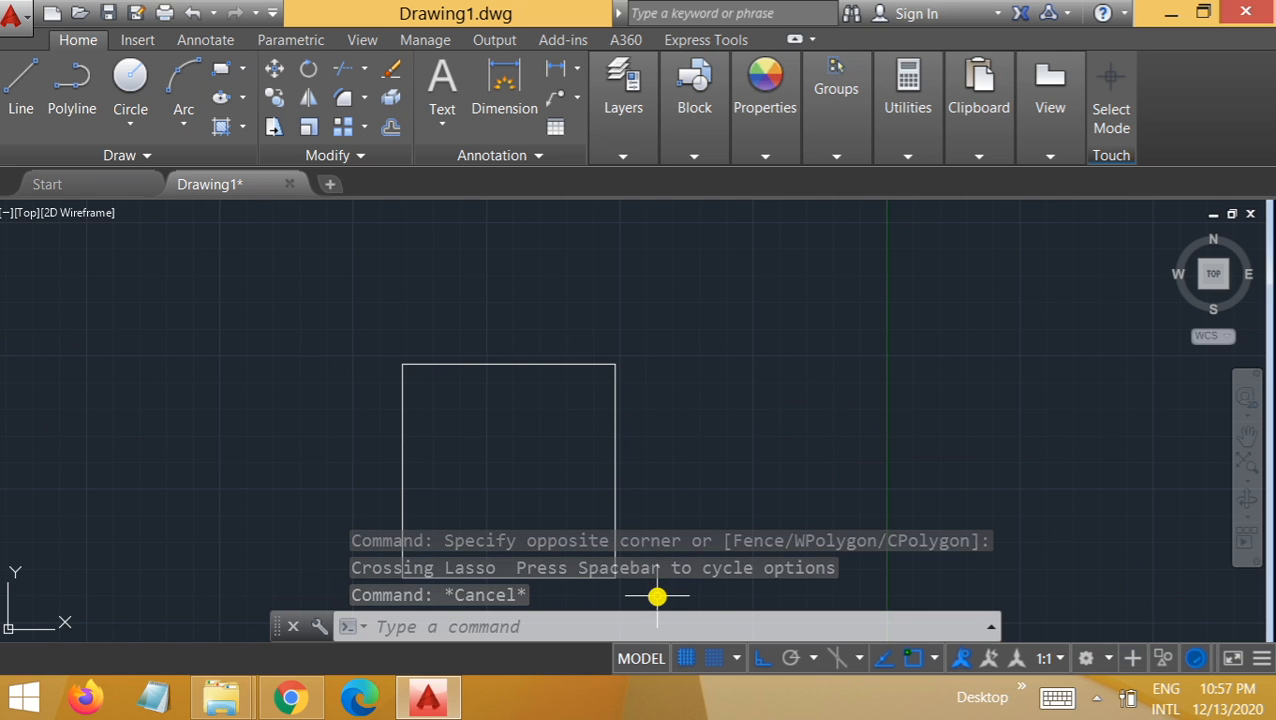
Try selecting the square's right edge with a crossing lasso, deselect it, and try a window lasso from the upper-left
{"action": "left_click_drag", "start_coordinate": [656, 594], "coordinate": [419, 430]}
{"action": "left_click", "coordinate": [624, 370]}
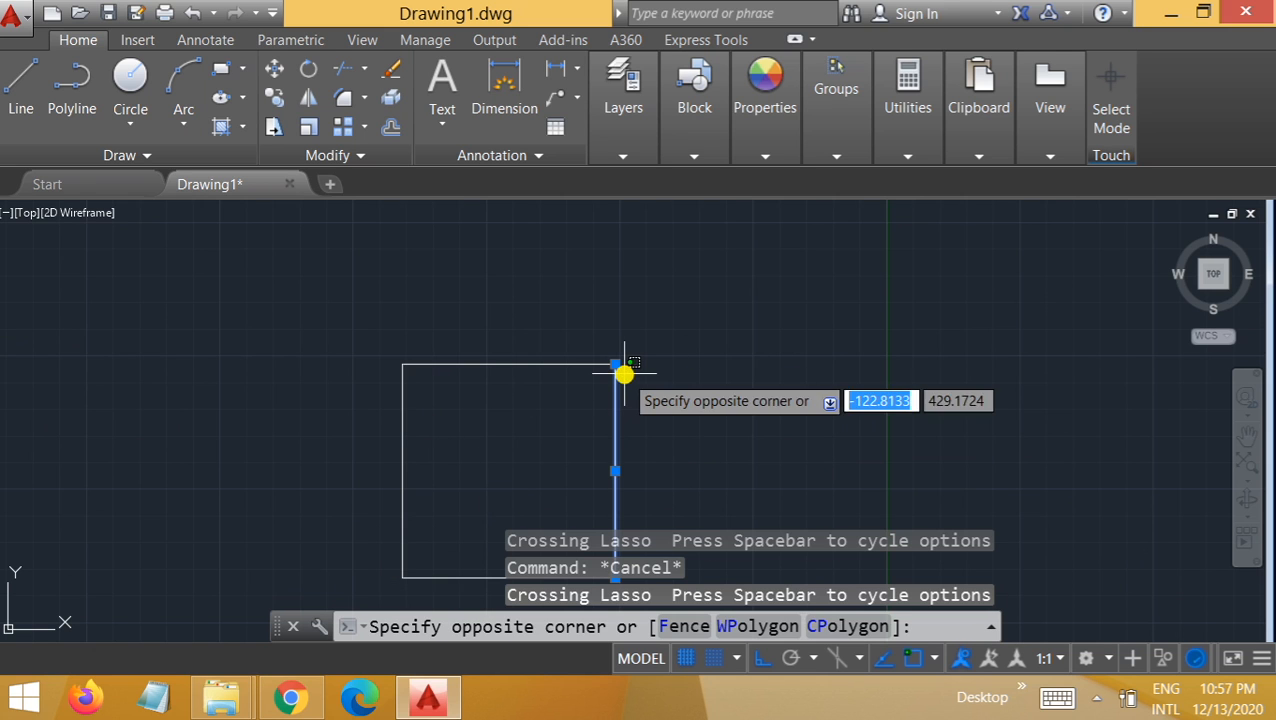
{"action": "key", "text": "Escape"}
{"action": "key", "text": "Escape"}
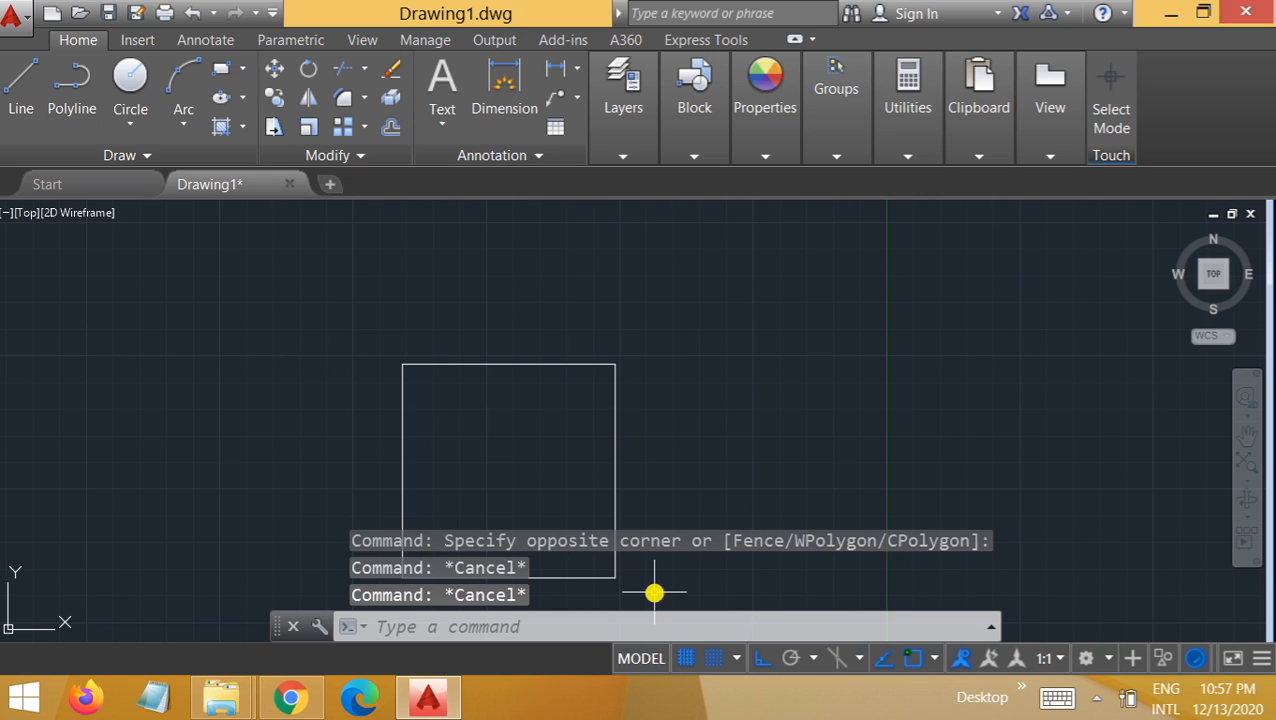
{"action": "mouse_move", "coordinate": [655, 593]}
{"action": "left_mouse_down"}
{"action": "mouse_move", "coordinate": [598, 544]}
{"action": "mouse_move", "coordinate": [647, 565]}
{"action": "left_mouse_up"}
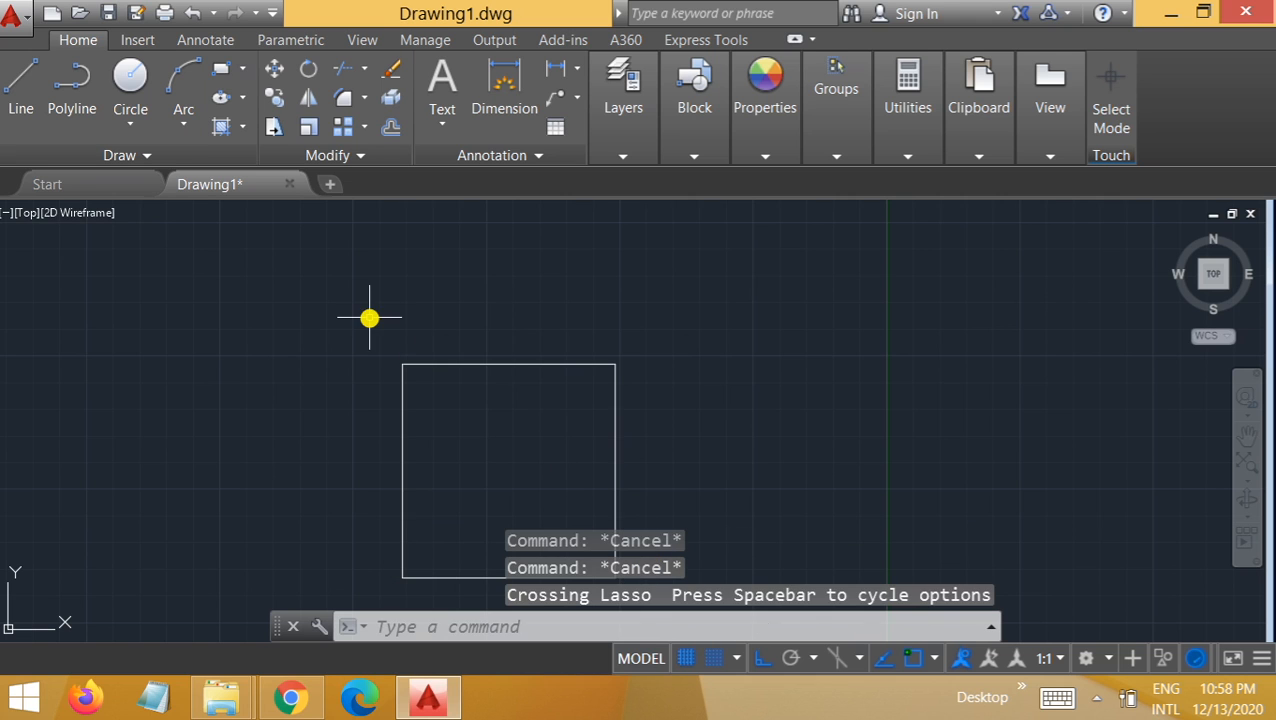
{"action": "mouse_move", "coordinate": [358, 313]}
{"action": "left_mouse_down"}
{"action": "mouse_move", "coordinate": [478, 461]}
{"action": "mouse_move", "coordinate": [614, 424]}
{"action": "left_mouse_up"}
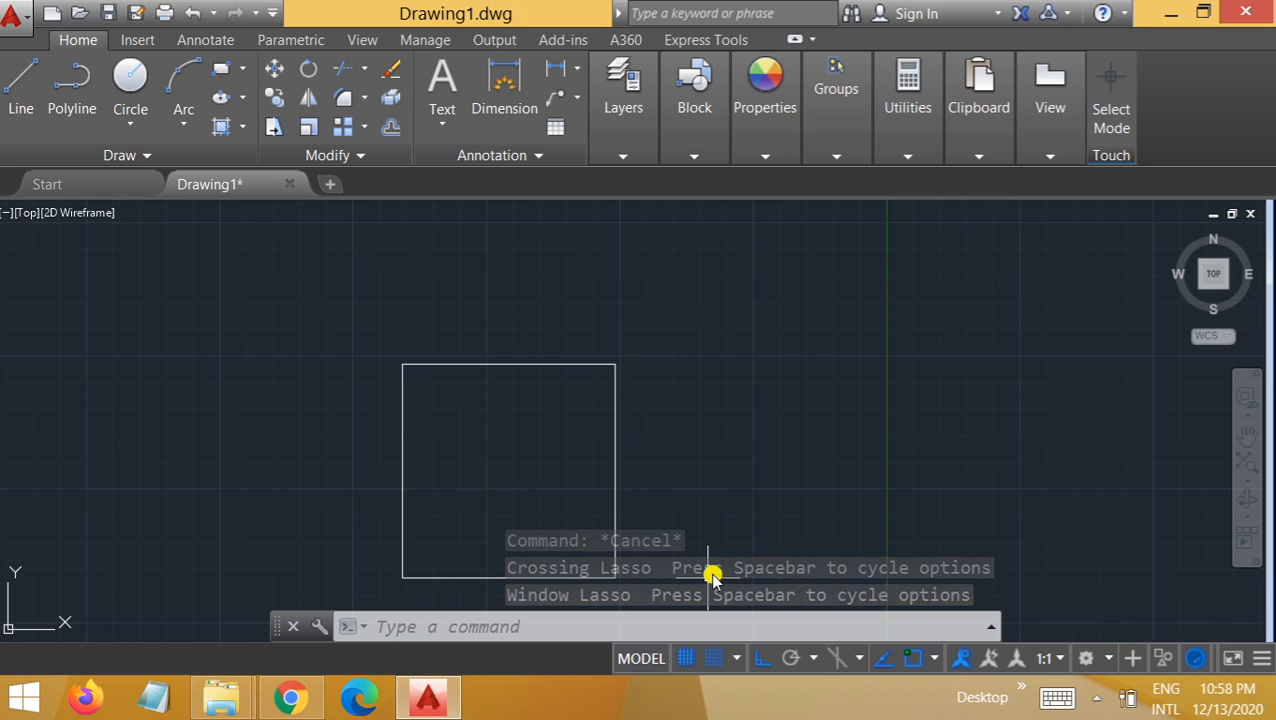
Undo the square and all earlier commands until nothing is left to undo
{"action": "type", "text": "u"}
{"action": "key", "text": "Return"}
{"action": "key", "text": "ctrl+z"}
{"action": "key", "text": "ctrl+z"}
{"action": "key", "text": "ctrl+z"}
{"action": "key", "text": "ctrl+z"}
{"action": "key", "text": "ctrl+z"}
{"action": "key", "text": "ctrl+z"}
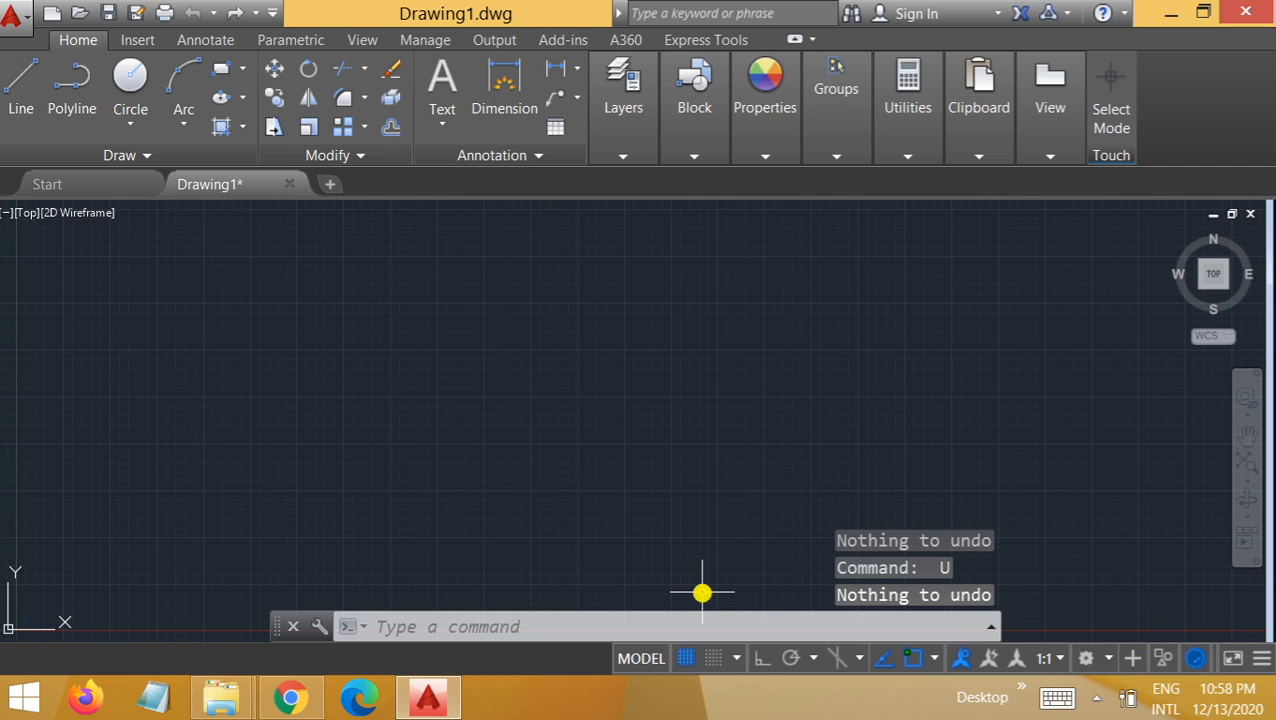
Zoom the emptied drawing with the All option
{"action": "type", "text": "z"}
{"action": "key", "text": "Return"}
{"action": "type", "text": "a"}
{"action": "key", "text": "Return"}
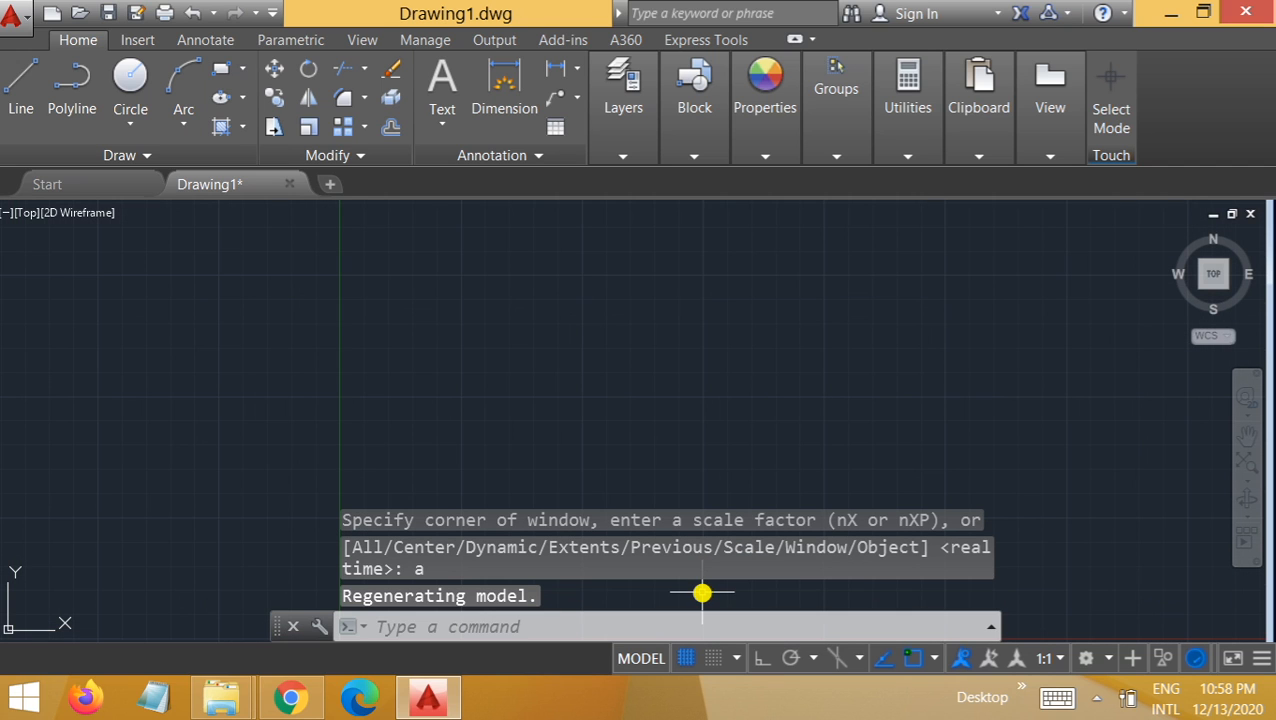
Repeat Zoom All, zoom out and pan around the origin, and try a crossing lasso on the empty area
{"action": "left_click", "coordinate": [664, 626]}
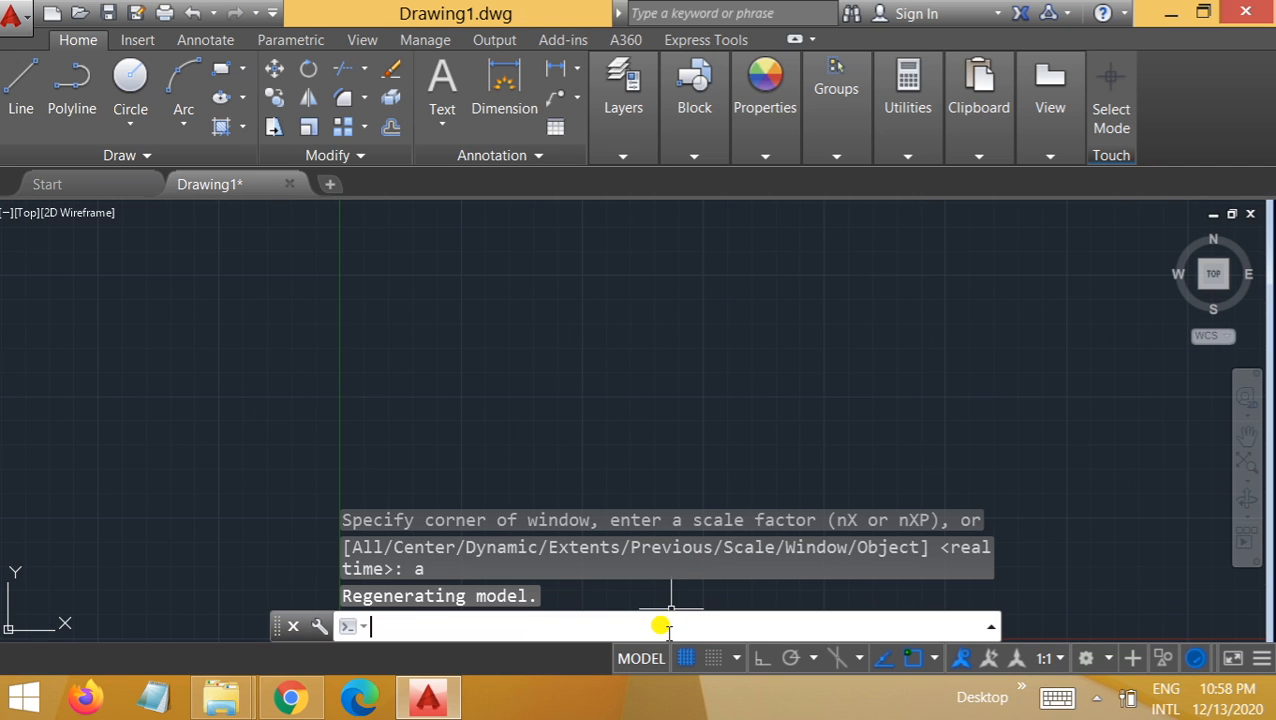
{"action": "type", "text": "z"}
{"action": "key", "text": "Return"}
{"action": "type", "text": "a"}
{"action": "key", "text": "Return"}
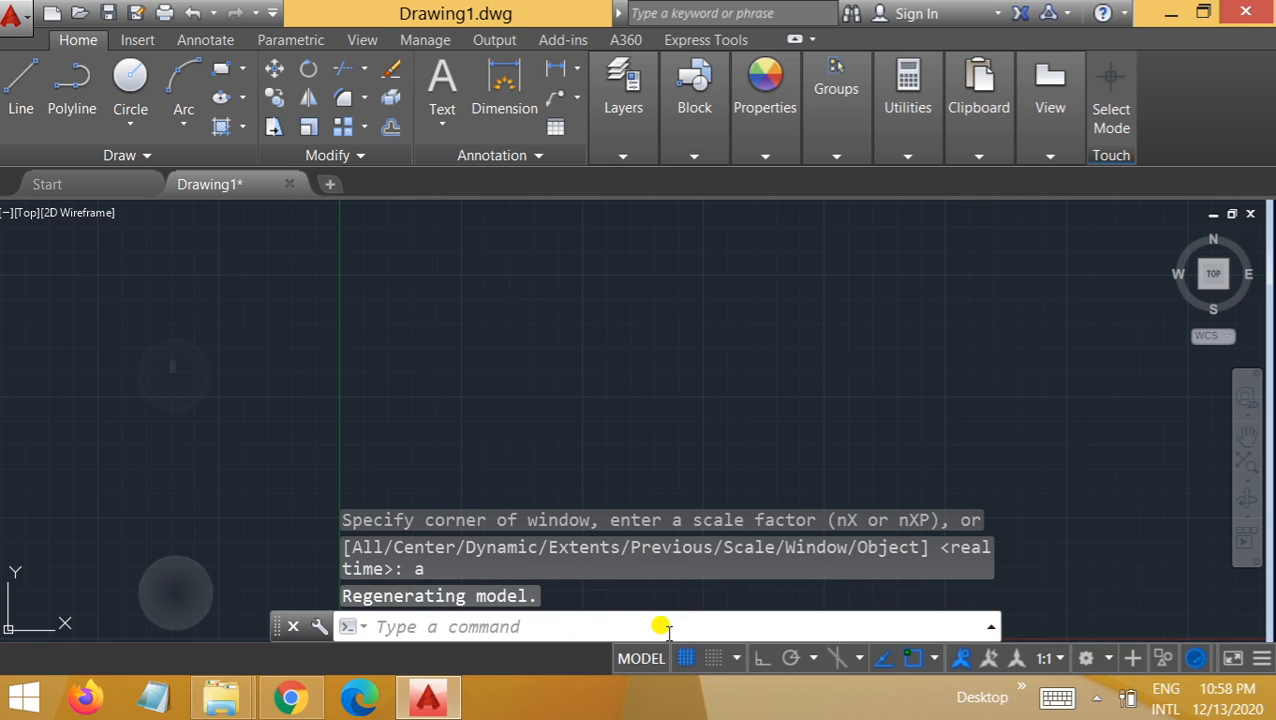
{"action": "scroll", "coordinate": [174, 484], "scroll_direction": "down", "scroll_amount": 5}
{"action": "scroll", "coordinate": [240, 470], "scroll_direction": "down", "scroll_amount": 5}
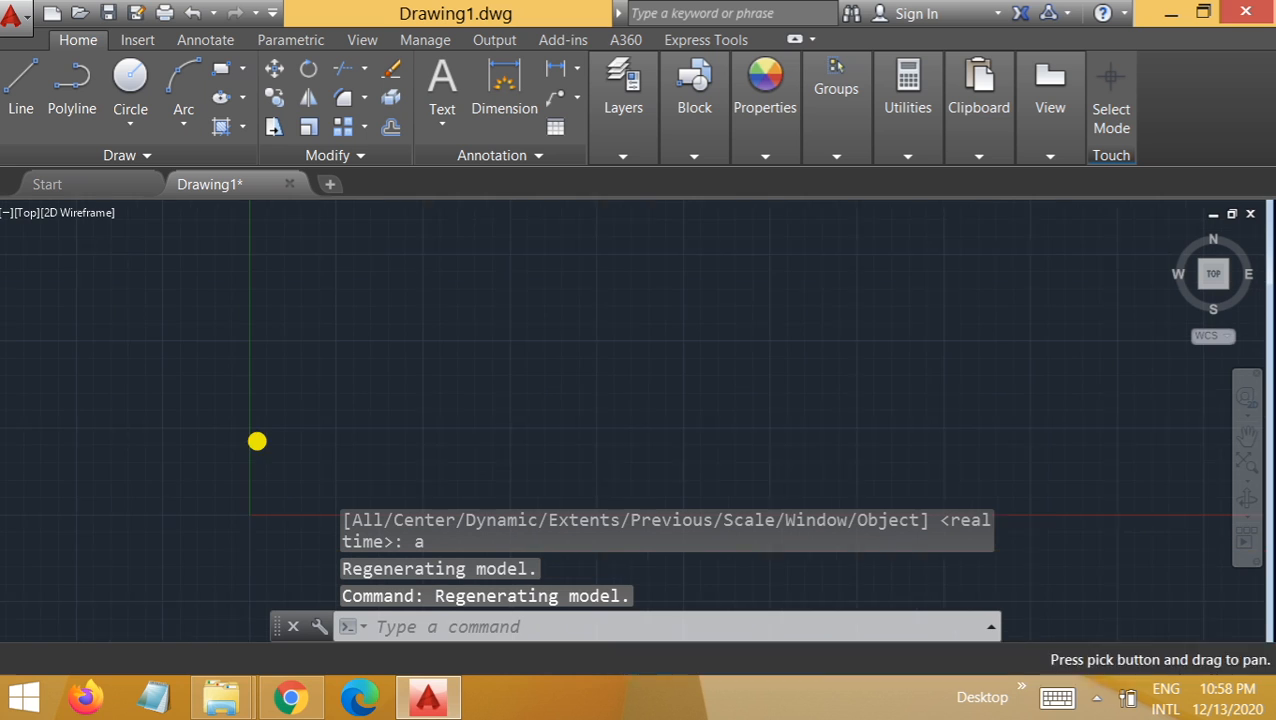
{"action": "left_click_drag", "start_coordinate": [185, 440], "coordinate": [69, 424]}
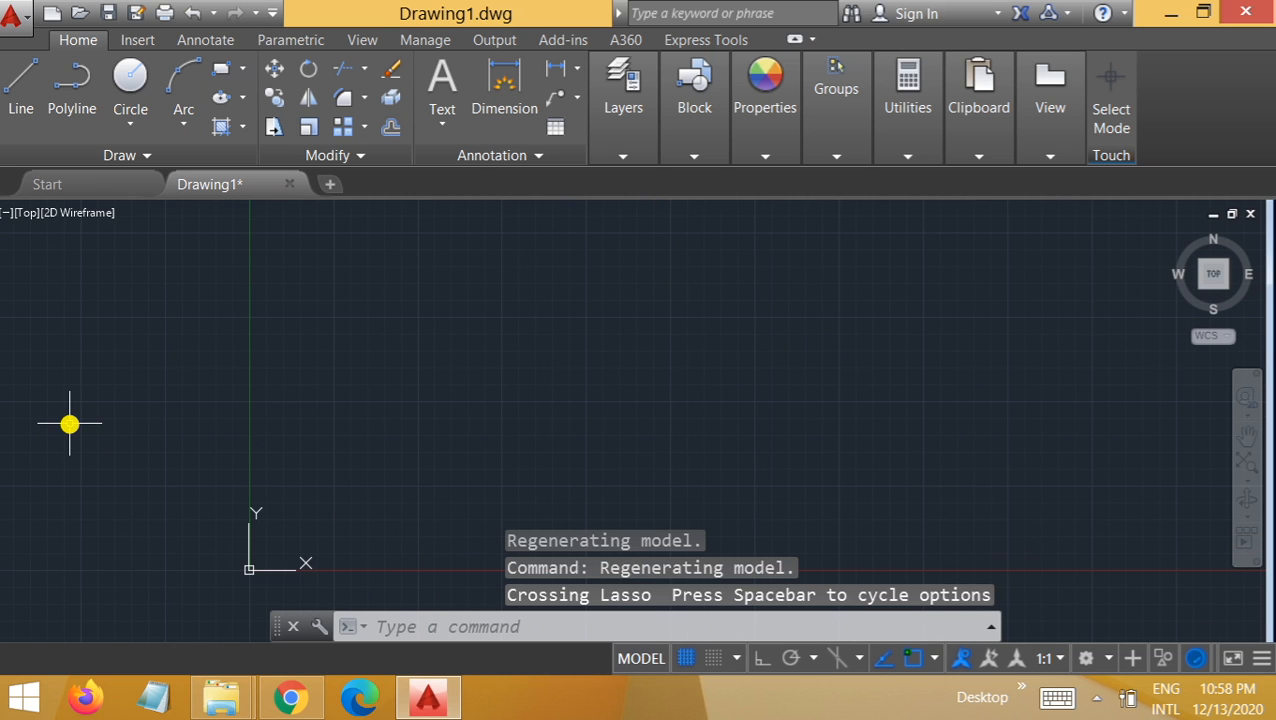
Reset the view of the empty drawing with the Zoom command's All option
{"action": "type", "text": "zoom"}
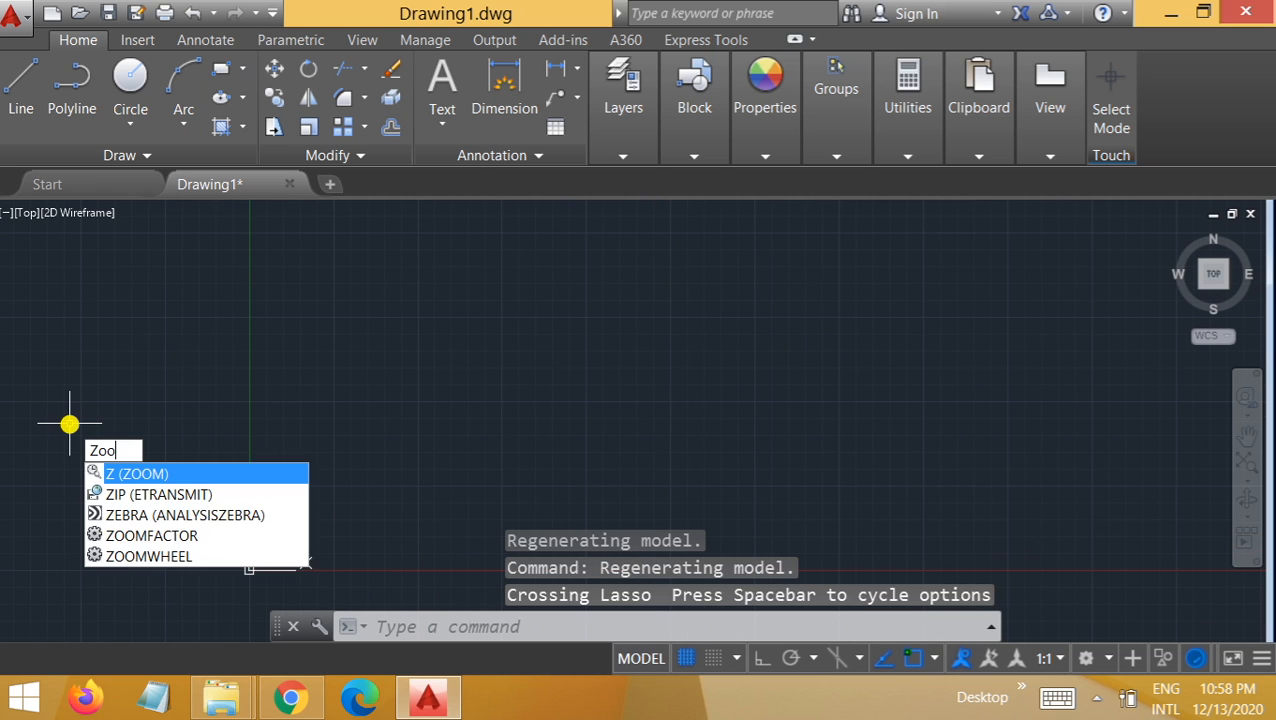
{"action": "key", "text": "Return"}
{"action": "type", "text": "a"}
{"action": "key", "text": "Return"}
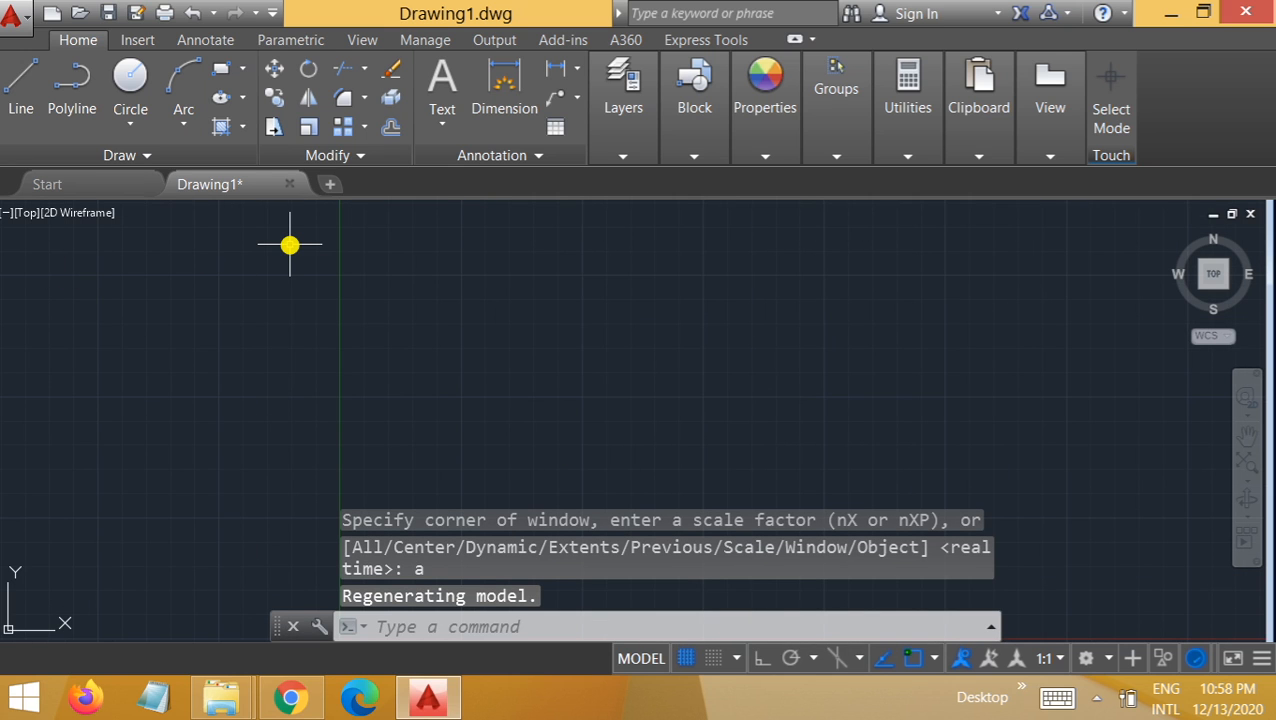
Draw a circle centred at 100,100 with a radius of 100
{"action": "left_click", "coordinate": [130, 78]}
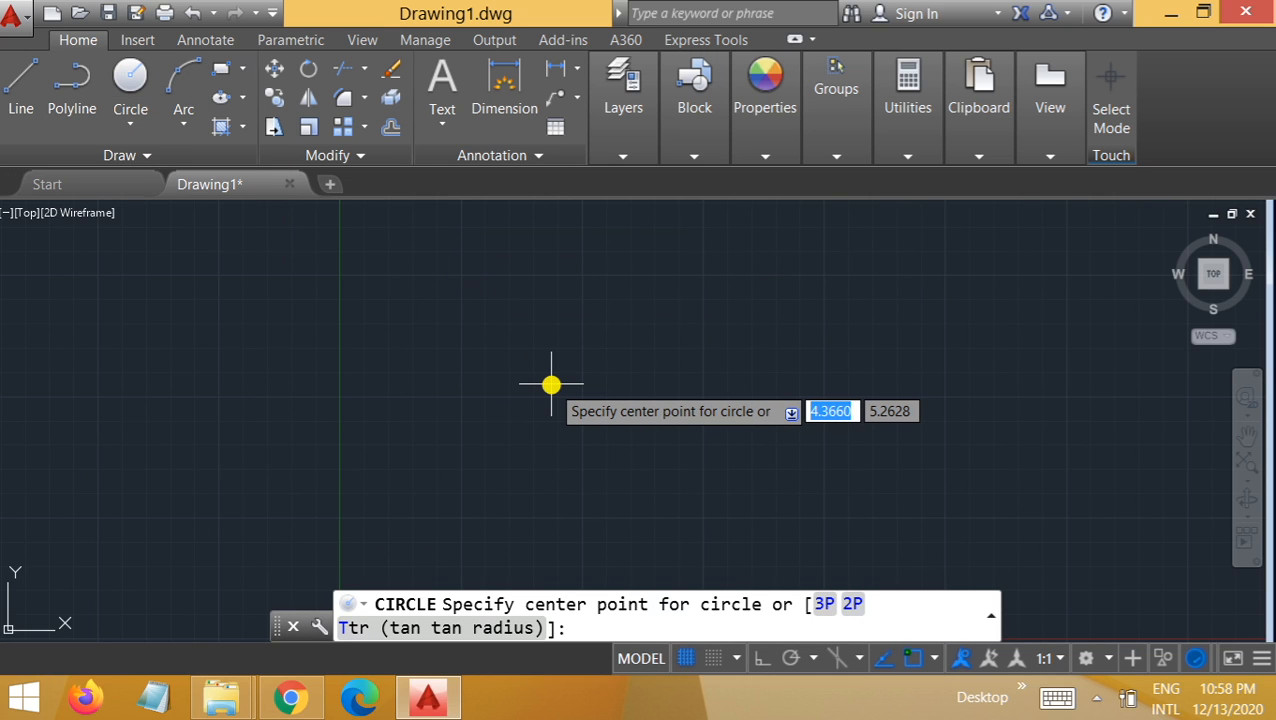
{"action": "type", "text": "100"}
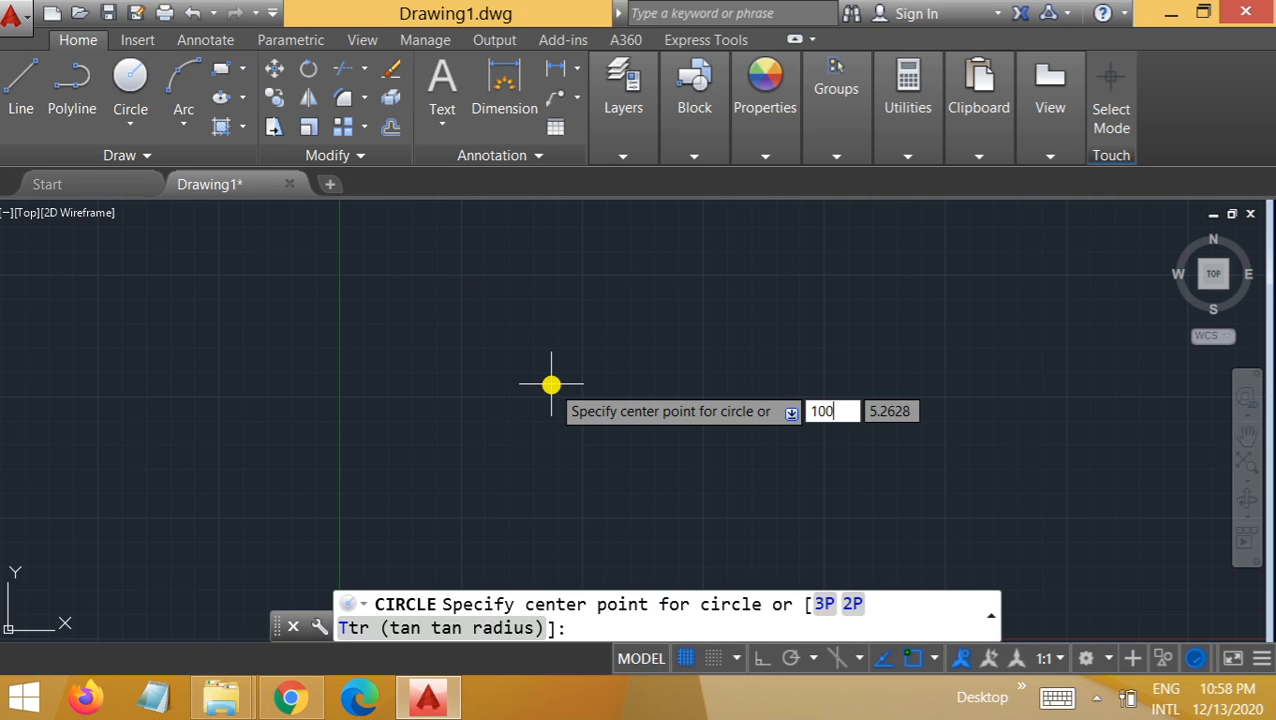
{"action": "key", "text": "Tab"}
{"action": "type", "text": "100"}
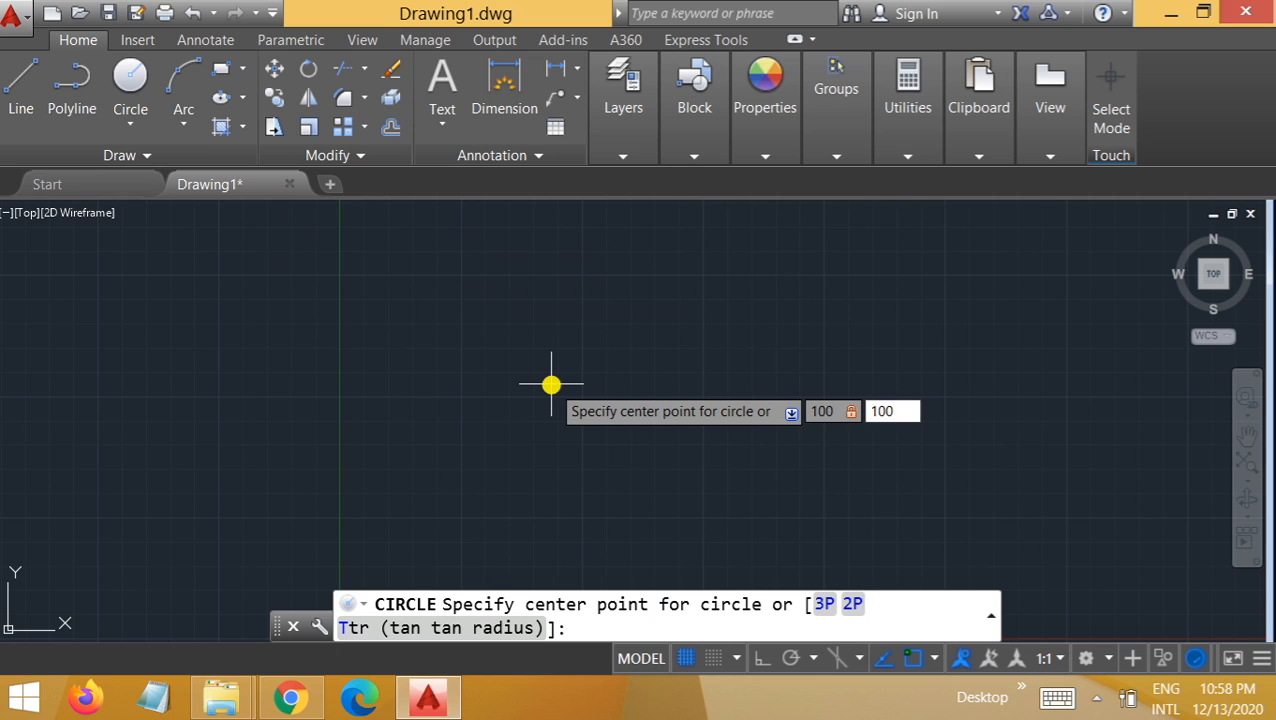
{"action": "key", "text": "Return"}
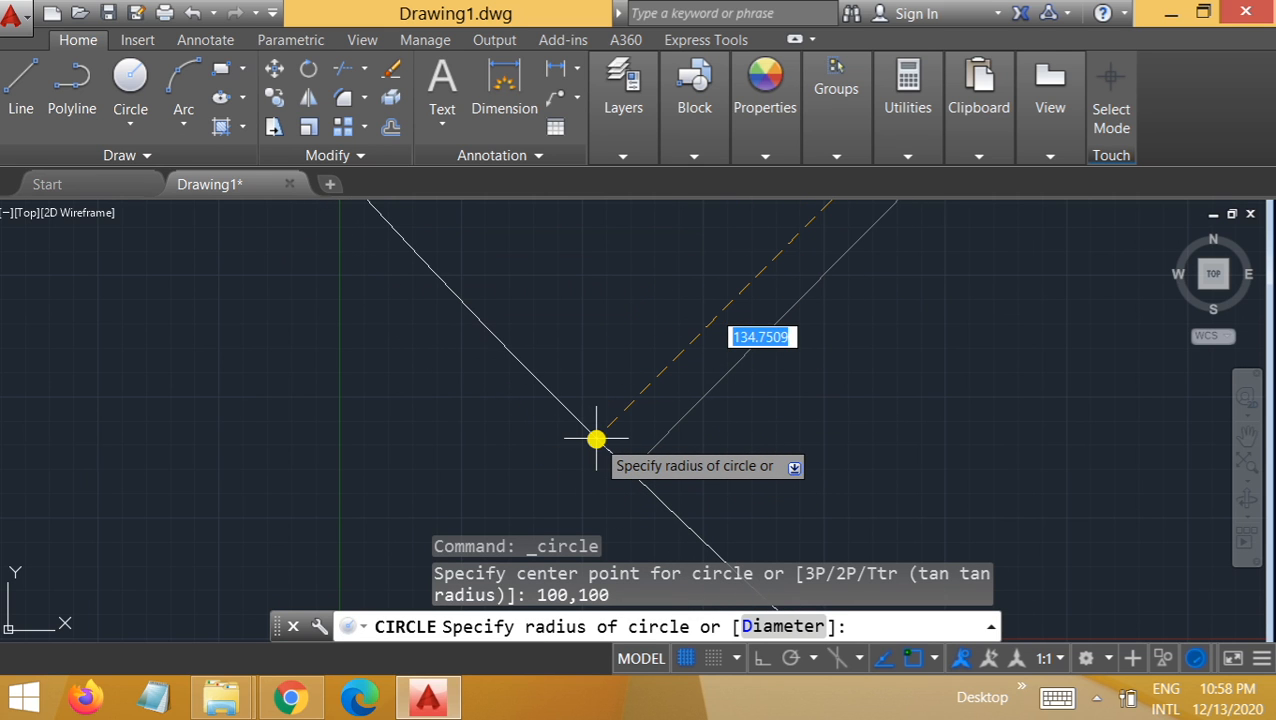
{"action": "type", "text": "100"}
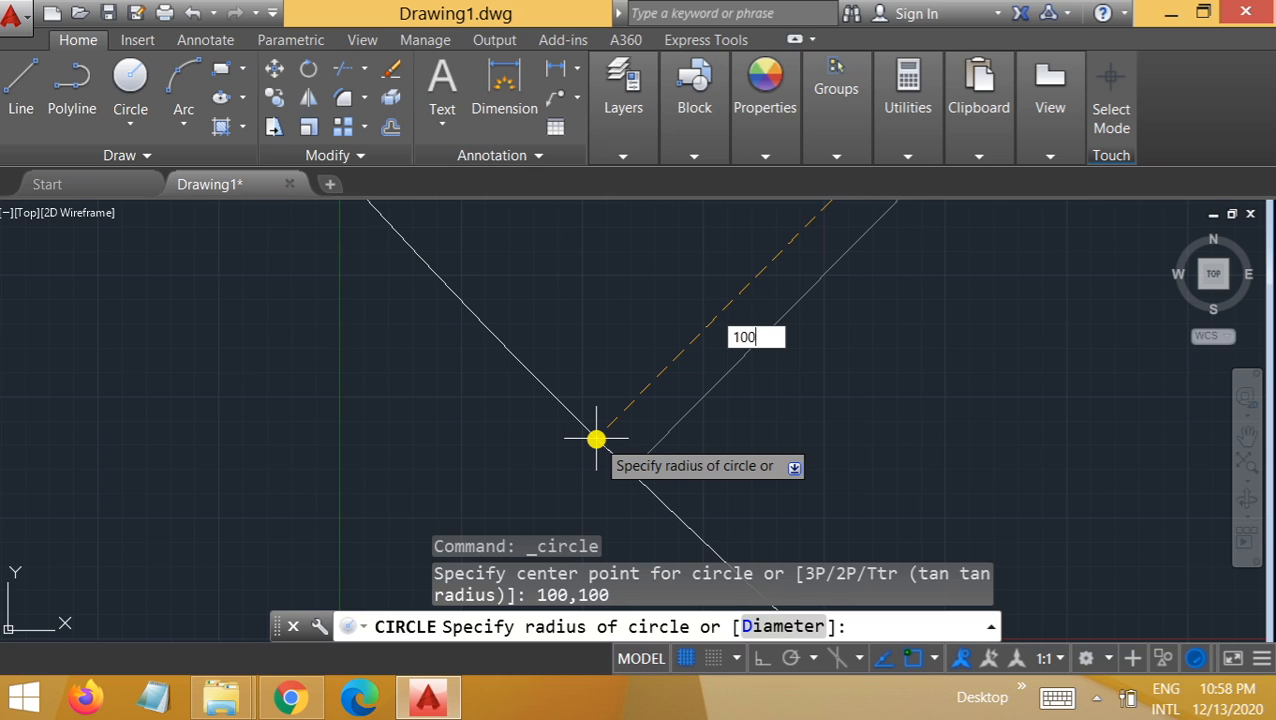
{"action": "key", "text": "Return"}
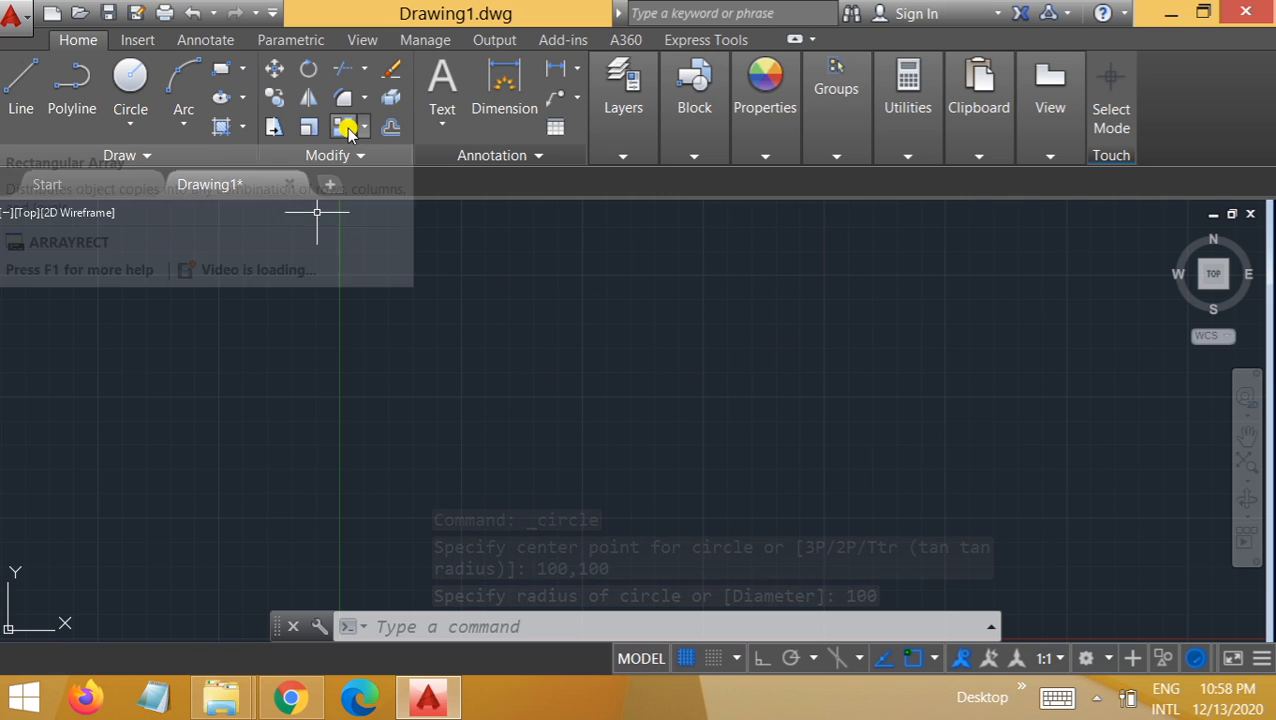
Fit the whole circle in the view with Zoom All
{"action": "left_click", "coordinate": [358, 160]}
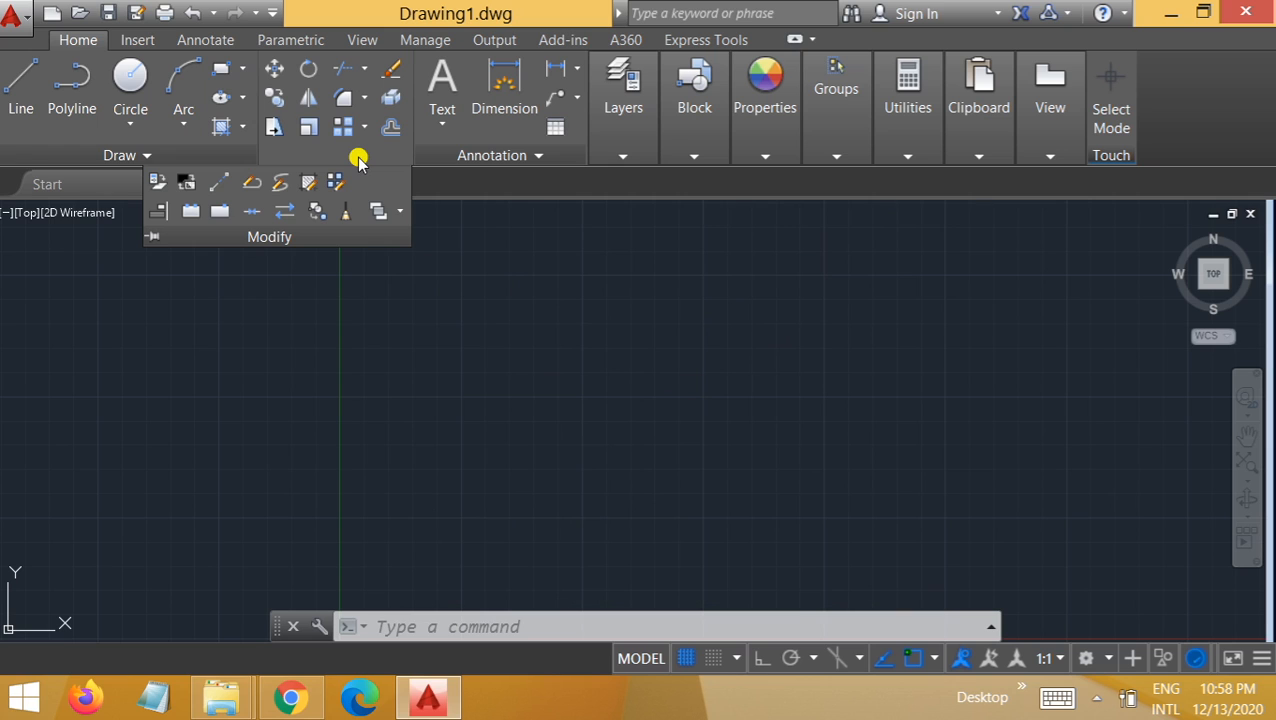
{"action": "left_click", "coordinate": [619, 626]}
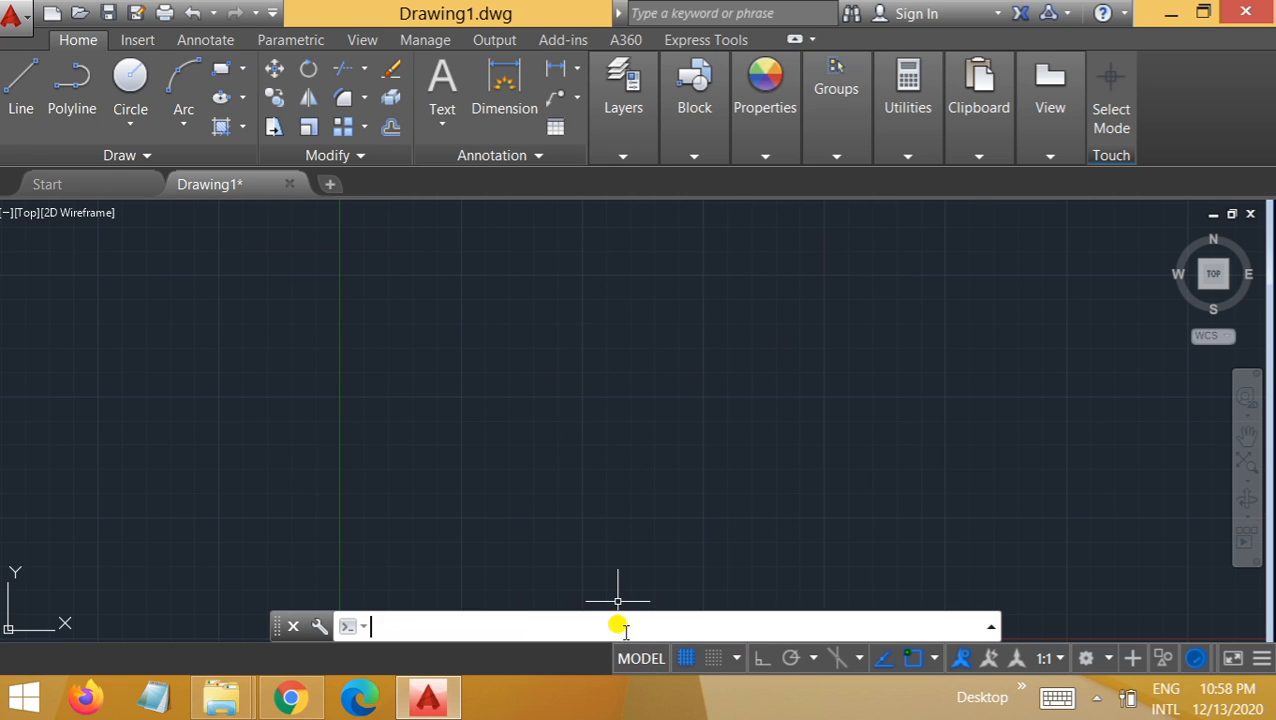
{"action": "key", "text": "Return"}
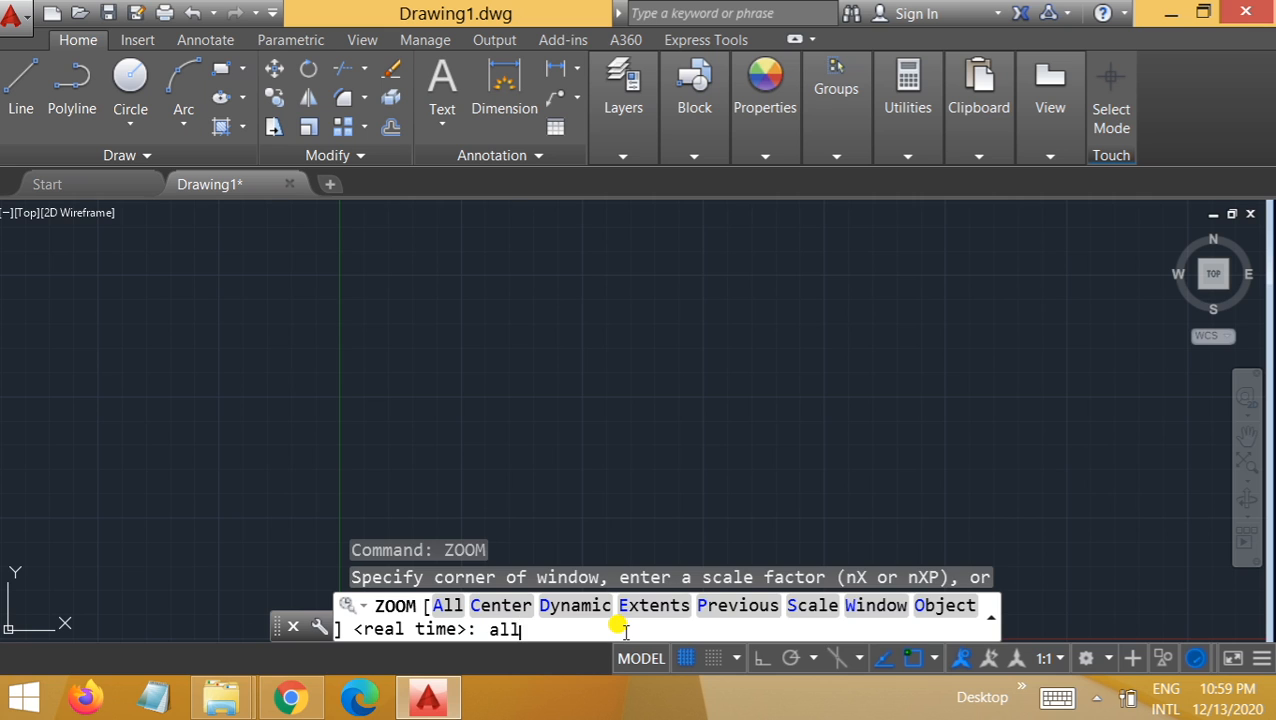
{"action": "key", "text": "Return"}
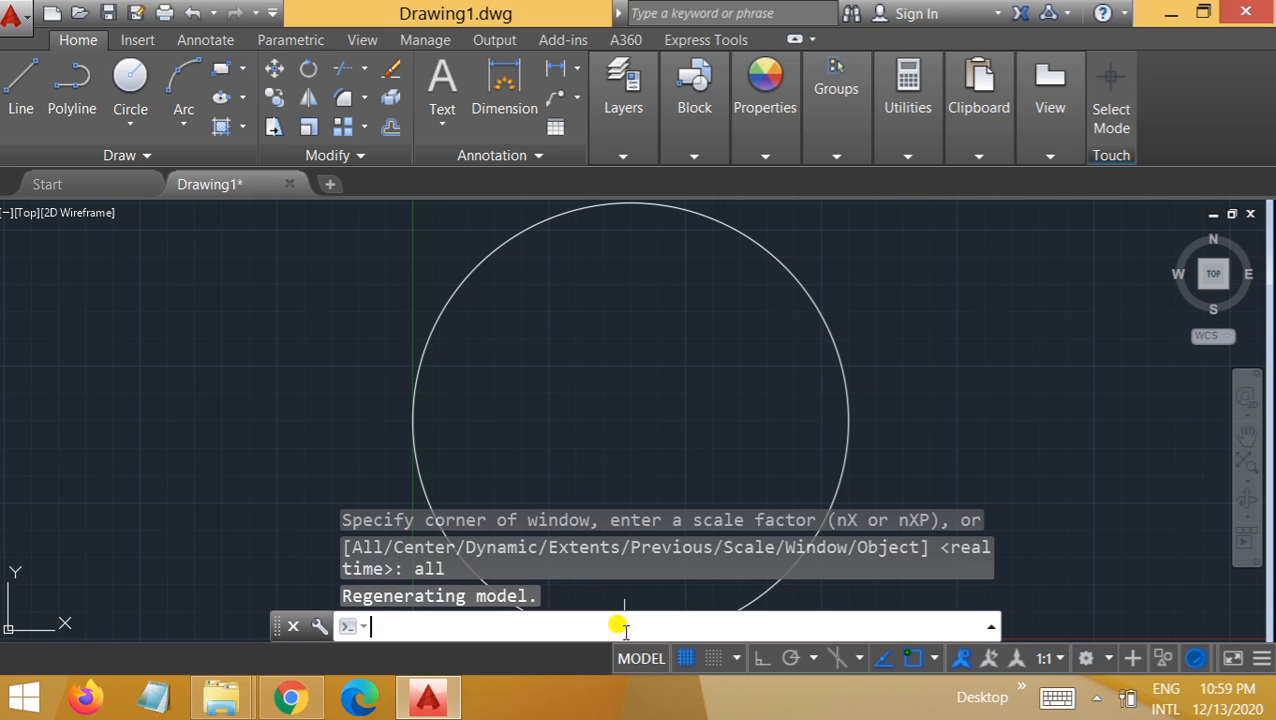
Cancel the selection window started inside the circle, select the circle by its edge and clear the selection
{"action": "left_click", "coordinate": [623, 453]}
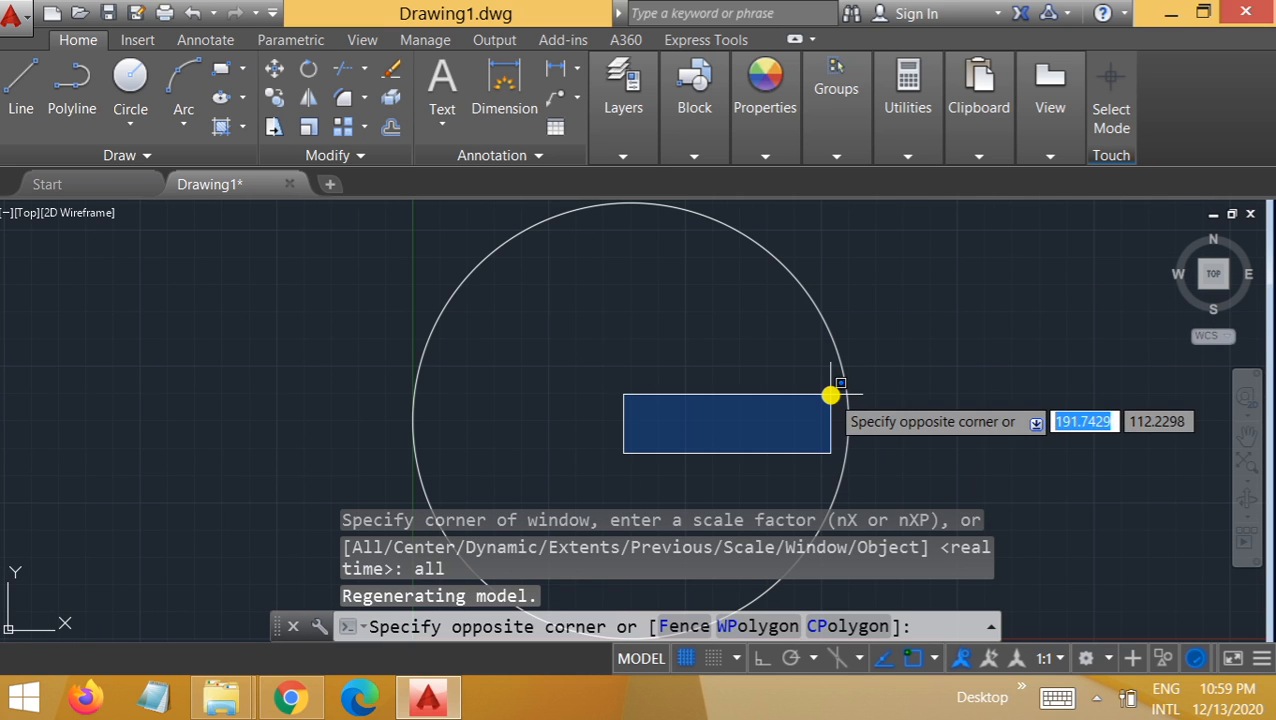
{"action": "key", "text": "Escape"}
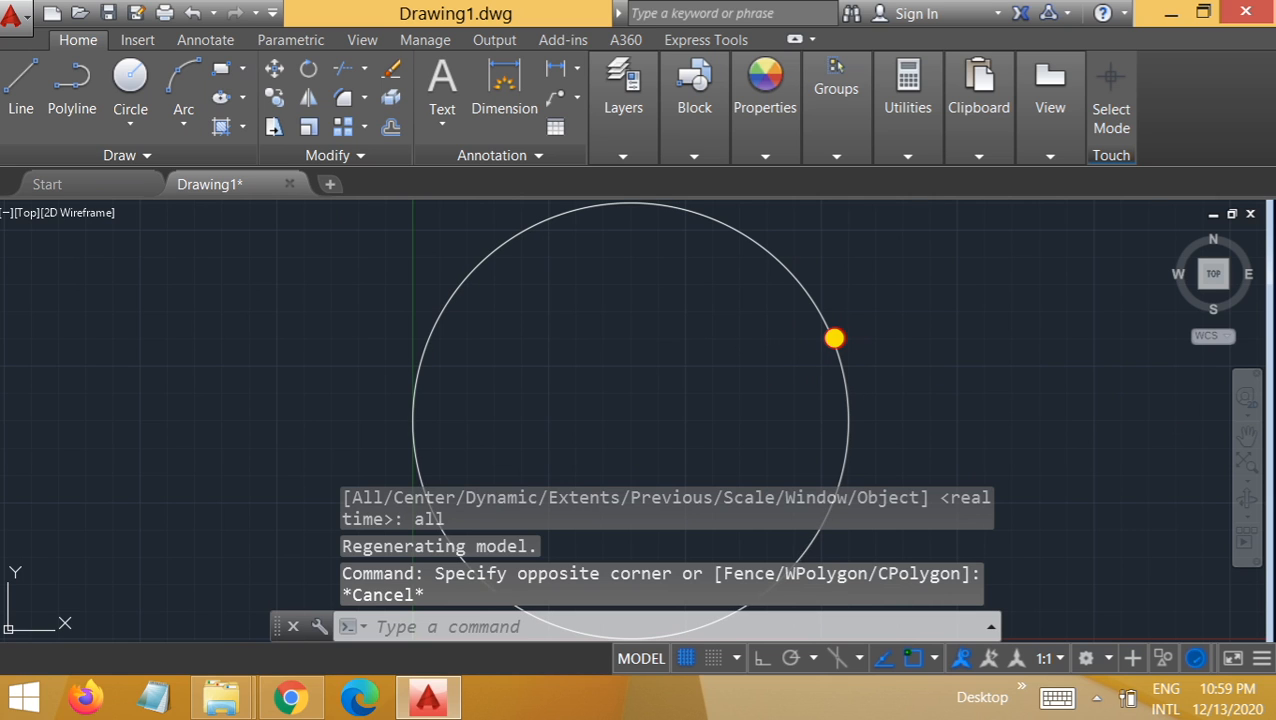
{"action": "left_click", "coordinate": [834, 337]}
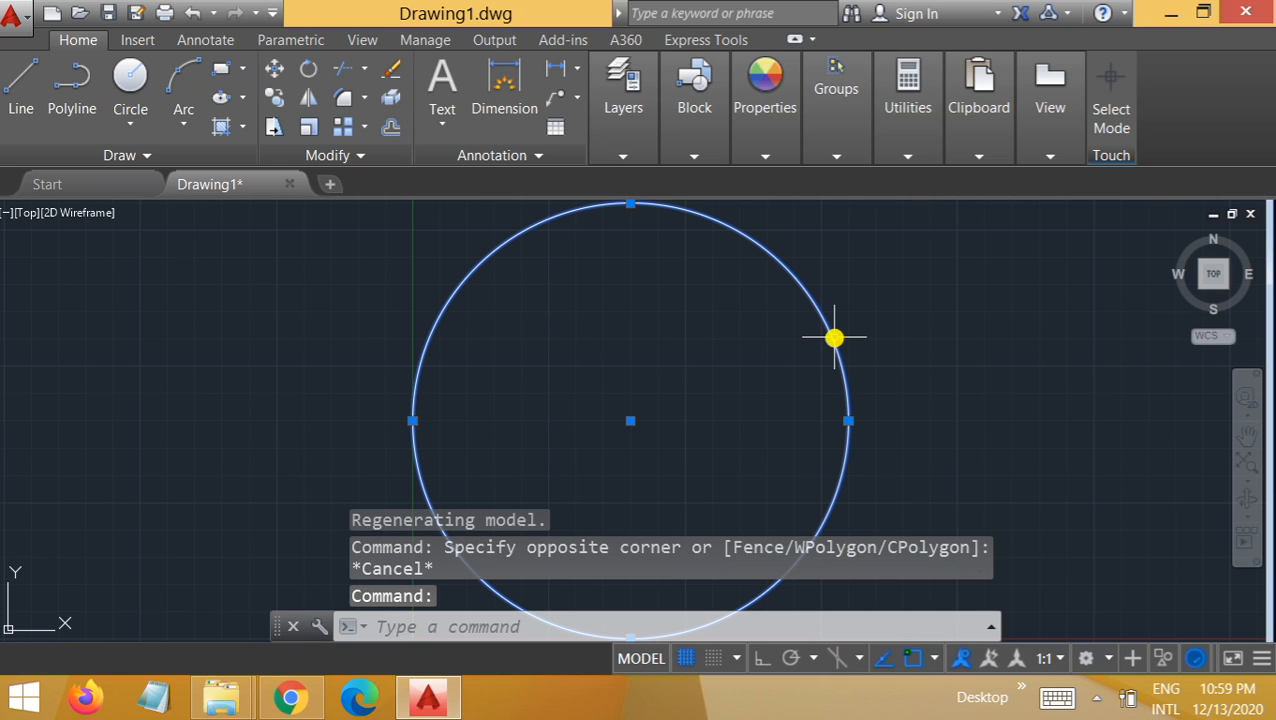
{"action": "key", "text": "Escape"}
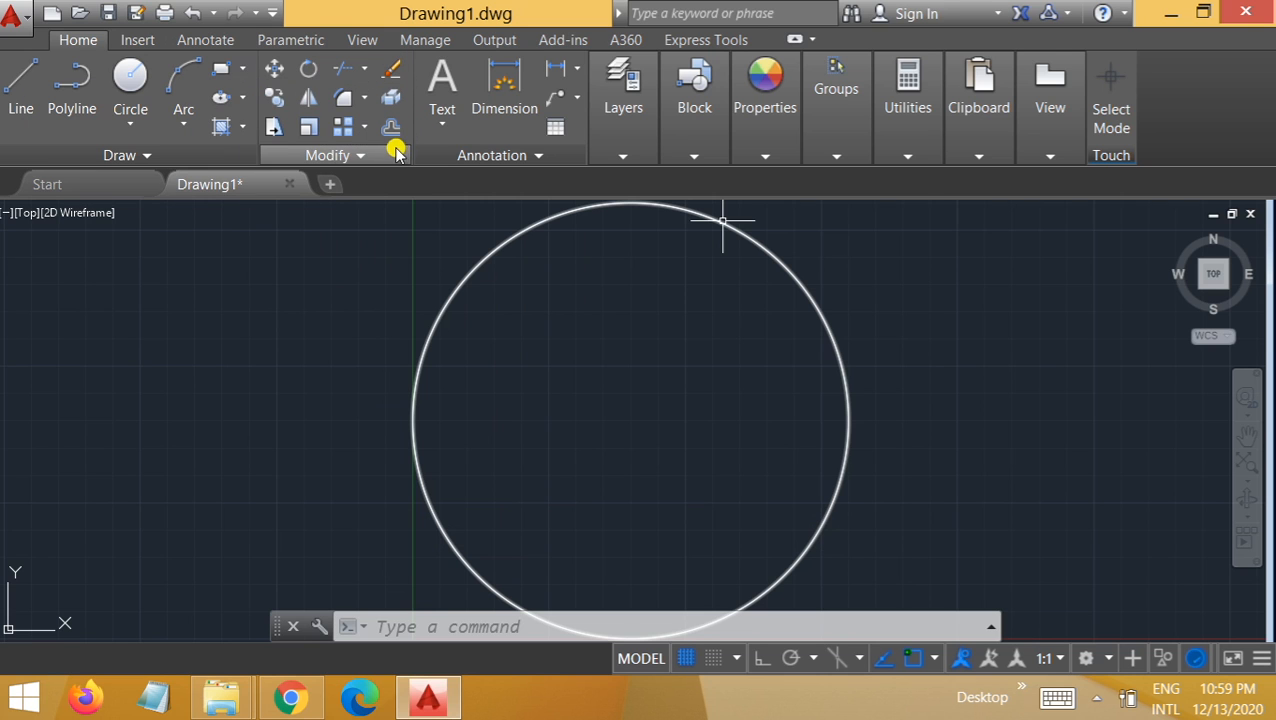
Remove the circle with the Erase command
{"action": "left_click", "coordinate": [389, 75]}
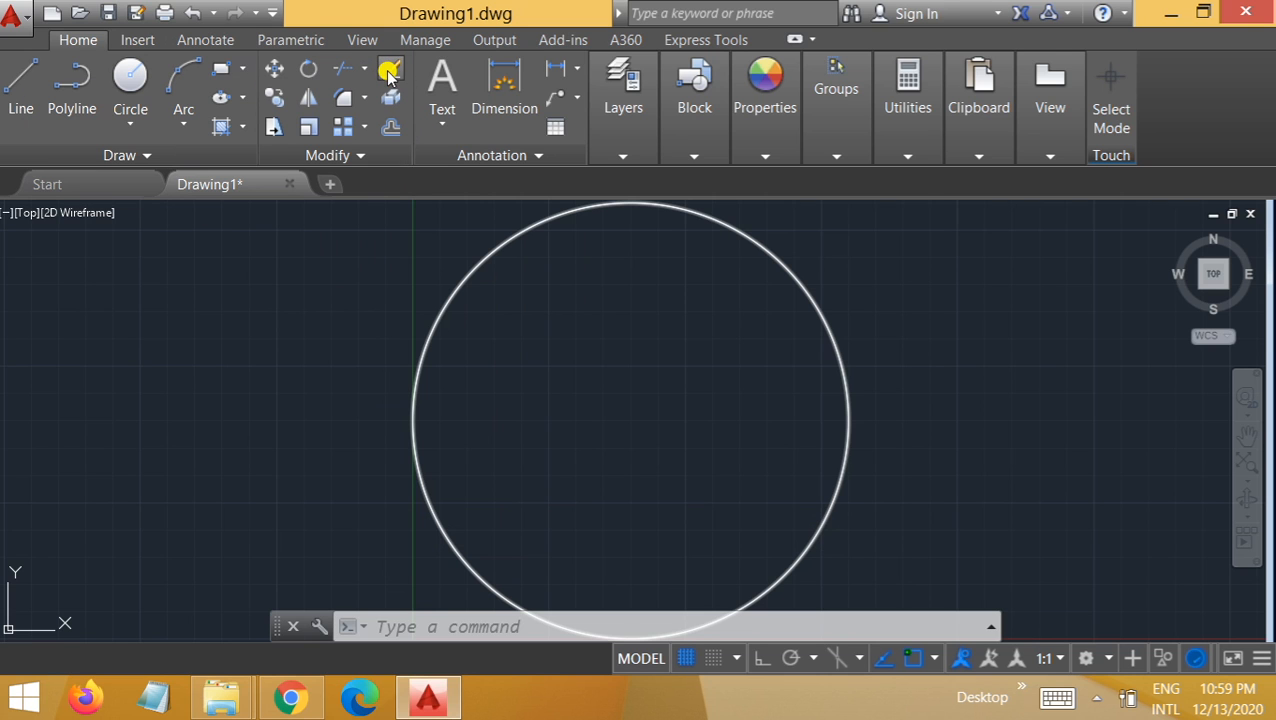
{"action": "left_click", "coordinate": [486, 250]}
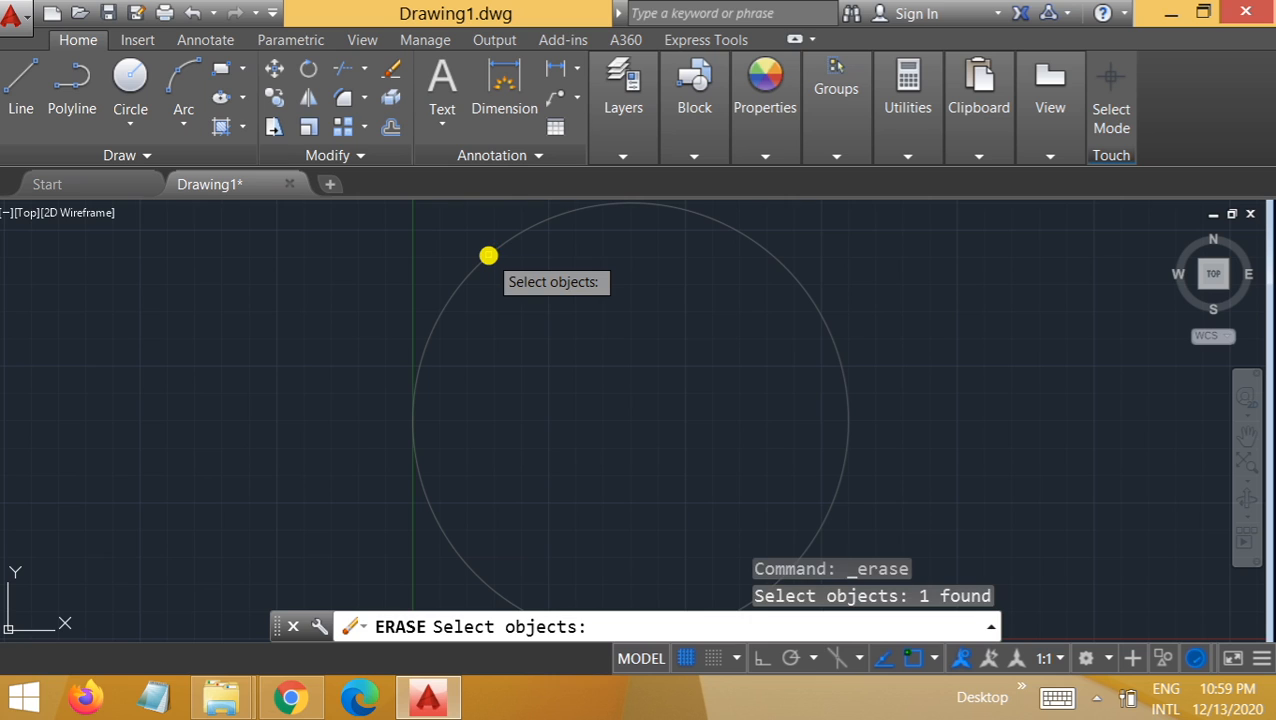
{"action": "key", "text": "Return"}
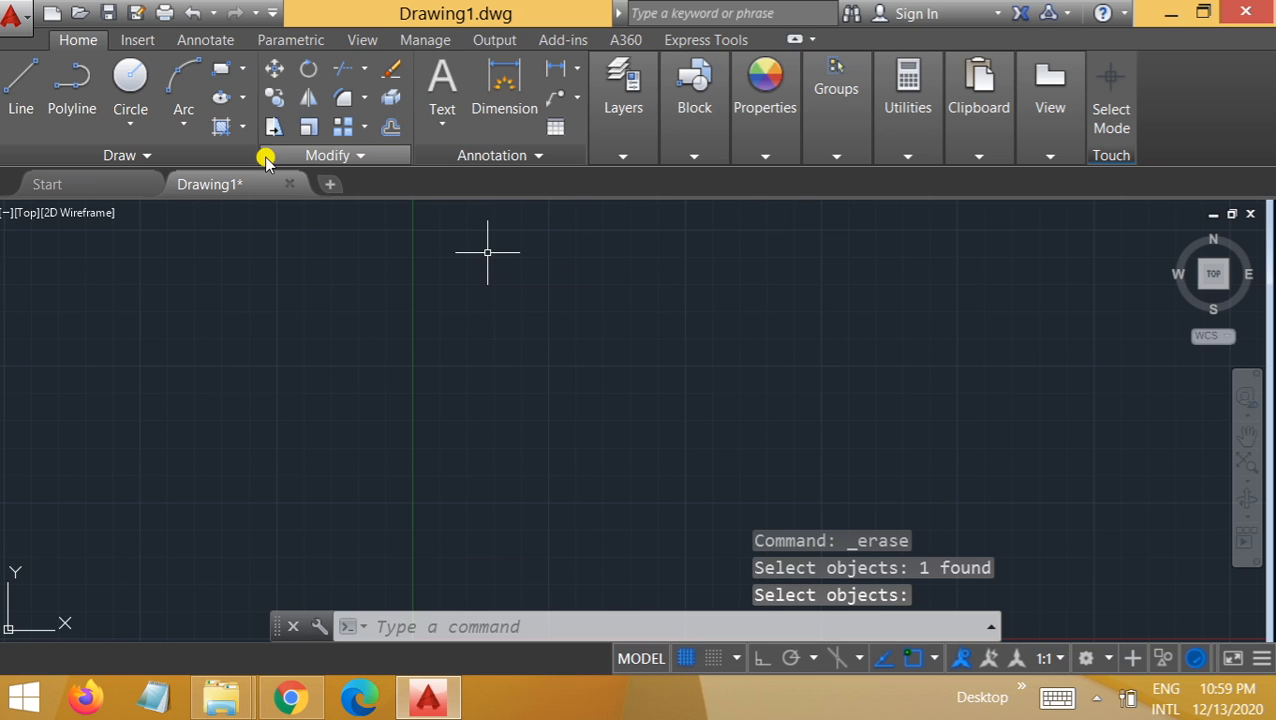
Draw a three-point arc curving clockwise, with its second point about 76 units from the start point
{"action": "left_click", "coordinate": [176, 80]}
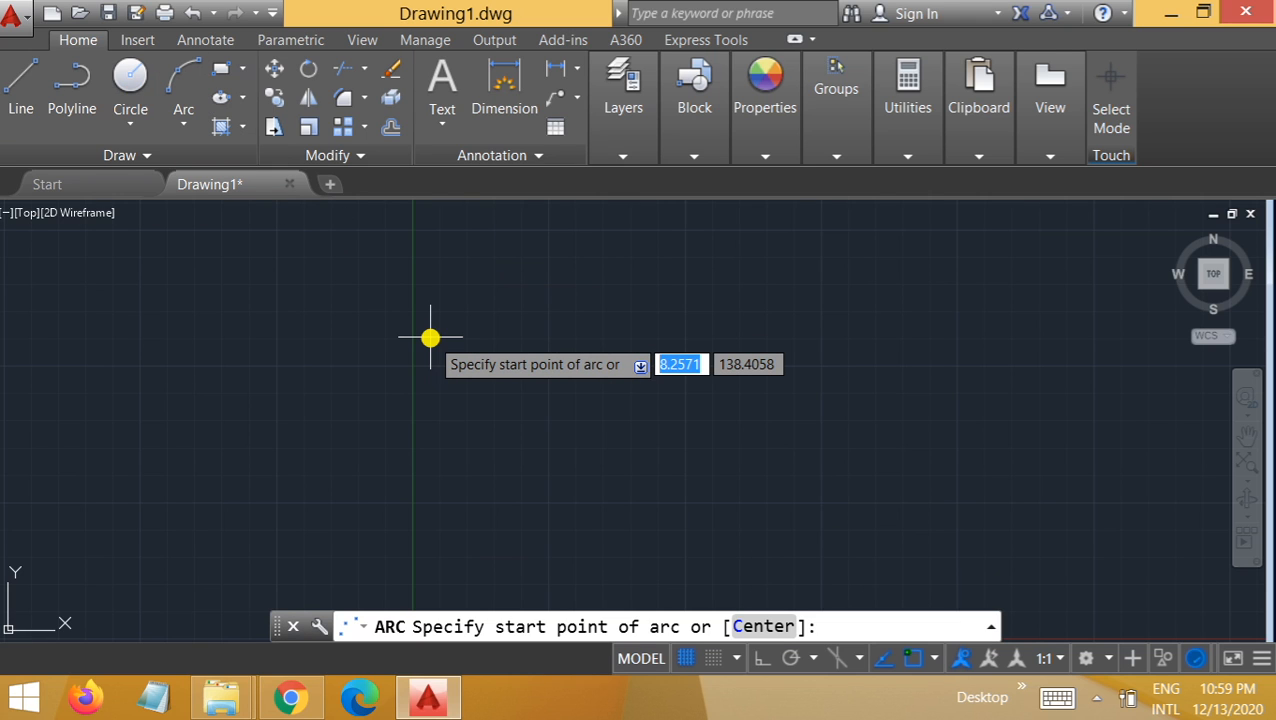
{"action": "left_click", "coordinate": [522, 305]}
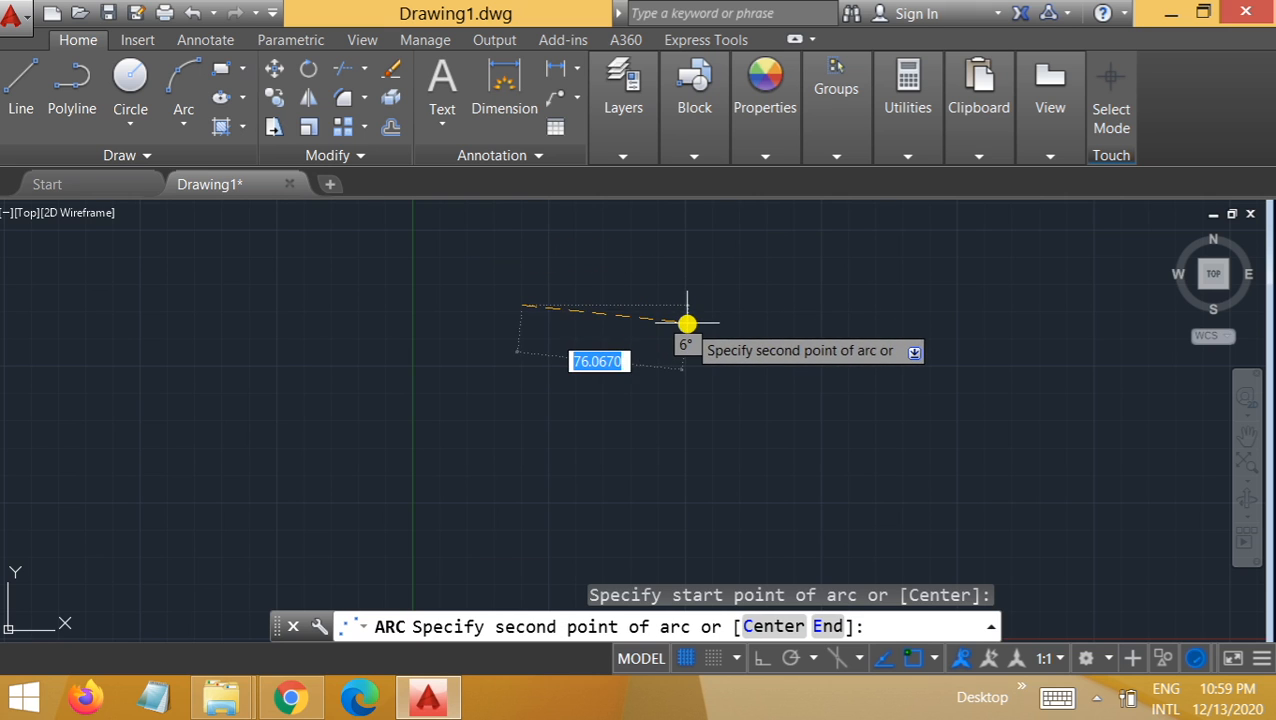
{"action": "left_click", "coordinate": [686, 322]}
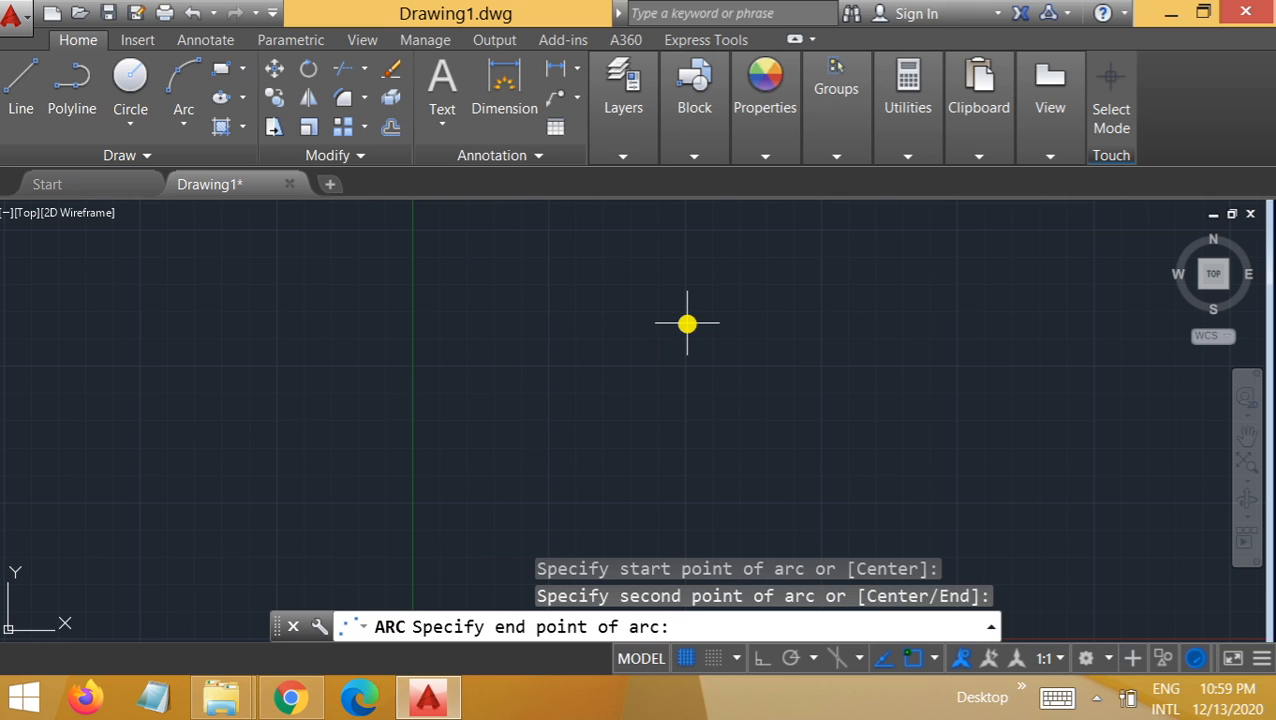
{"action": "left_click", "coordinate": [695, 440]}
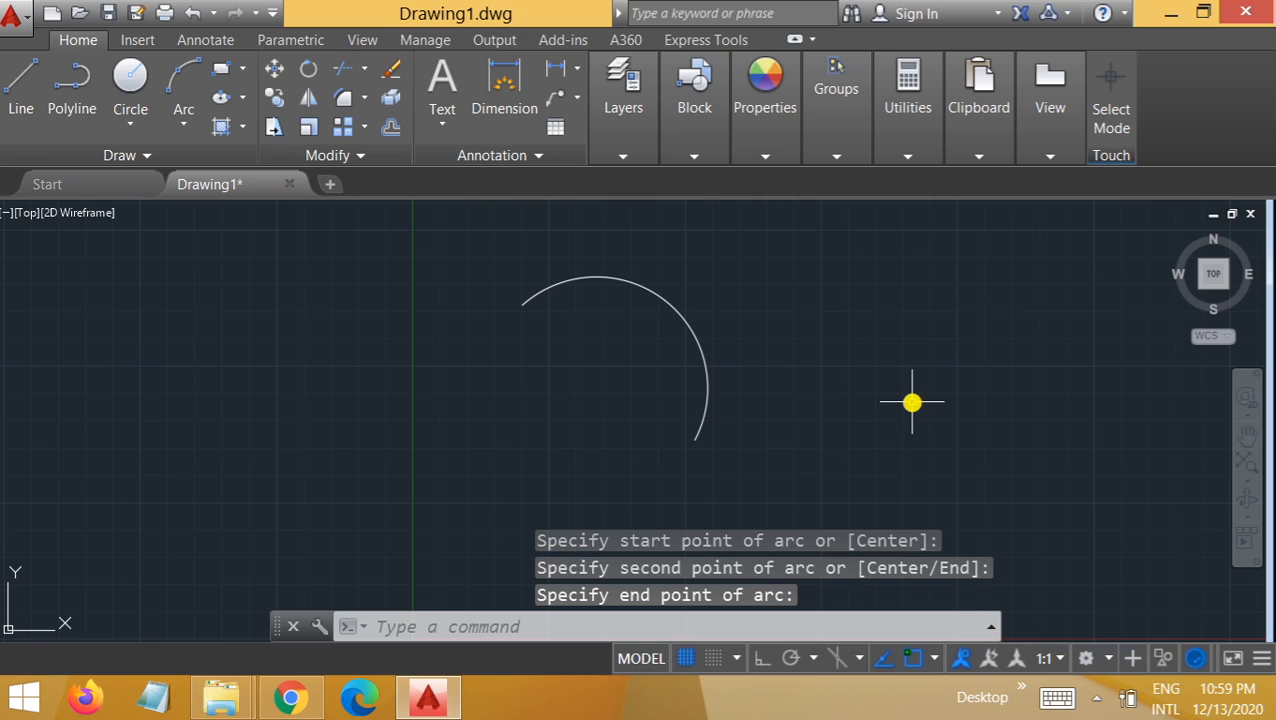
Select the arc and delete it
{"action": "left_click", "coordinate": [698, 340]}
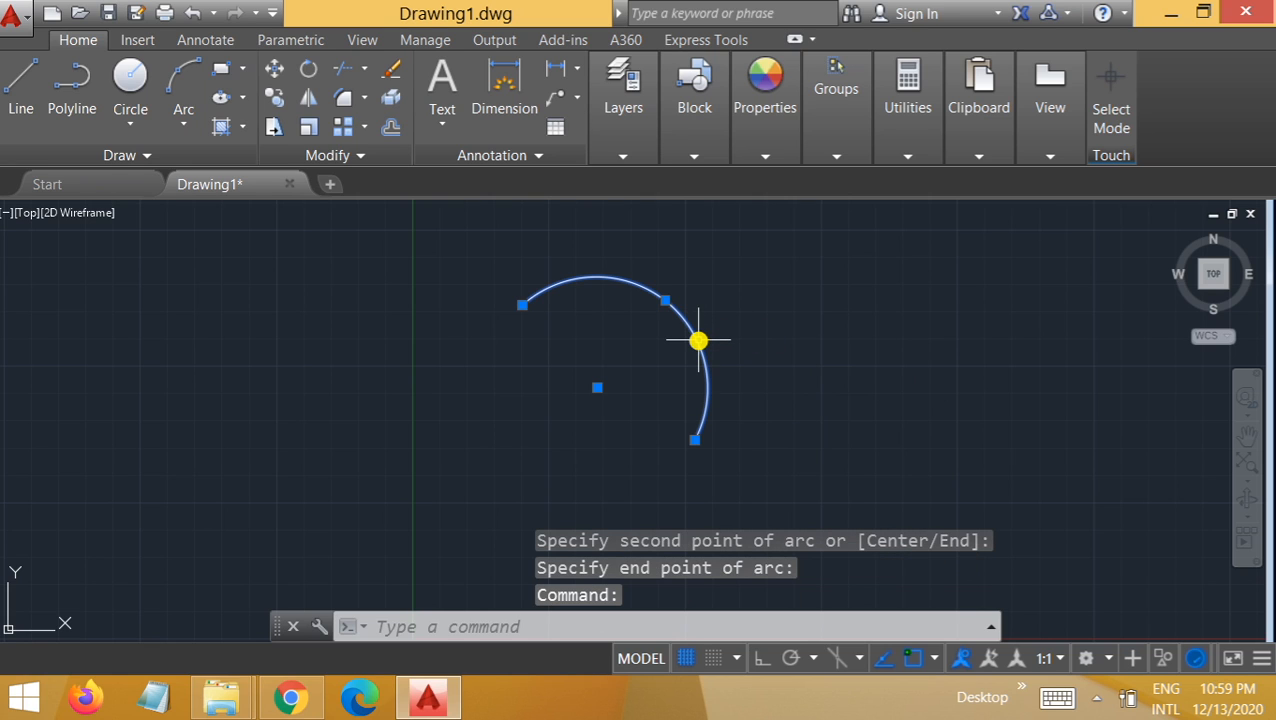
{"action": "key", "text": "Delete"}
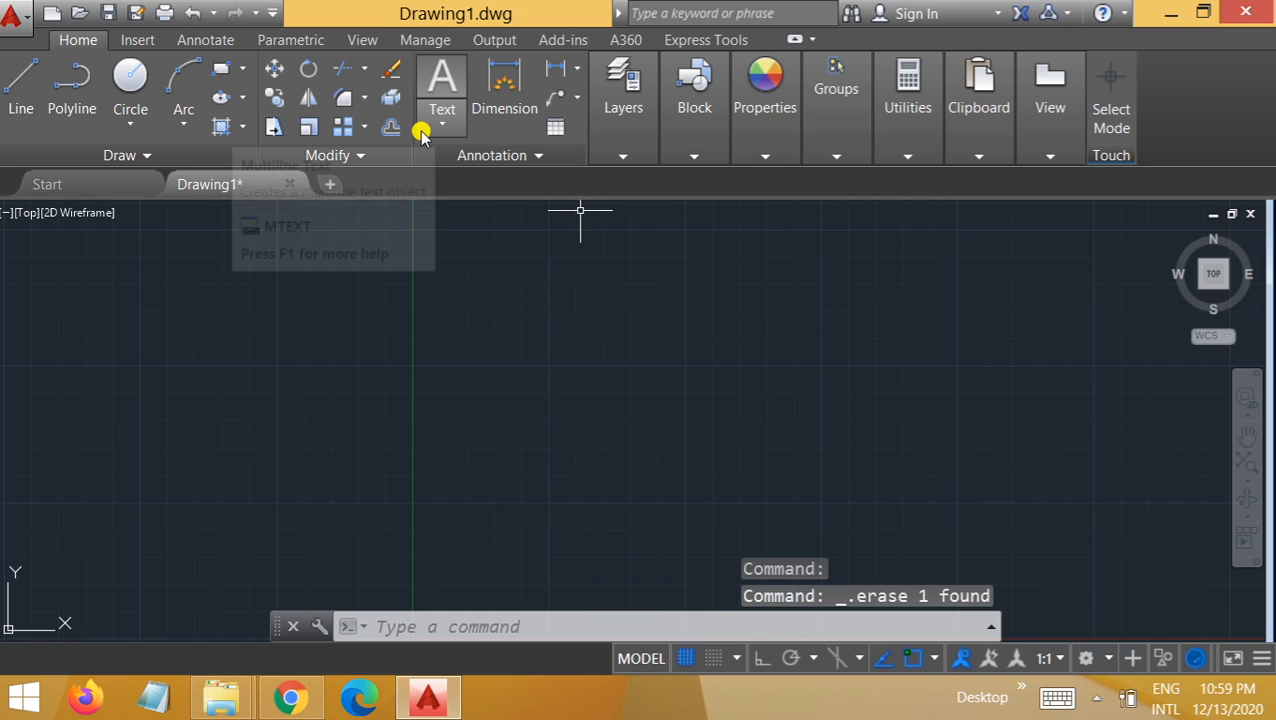
Create a multiline text box in the empty drawing area and enter text beginning with "KKWIIER" followed by "Nash"
{"action": "left_click", "coordinate": [456, 89]}
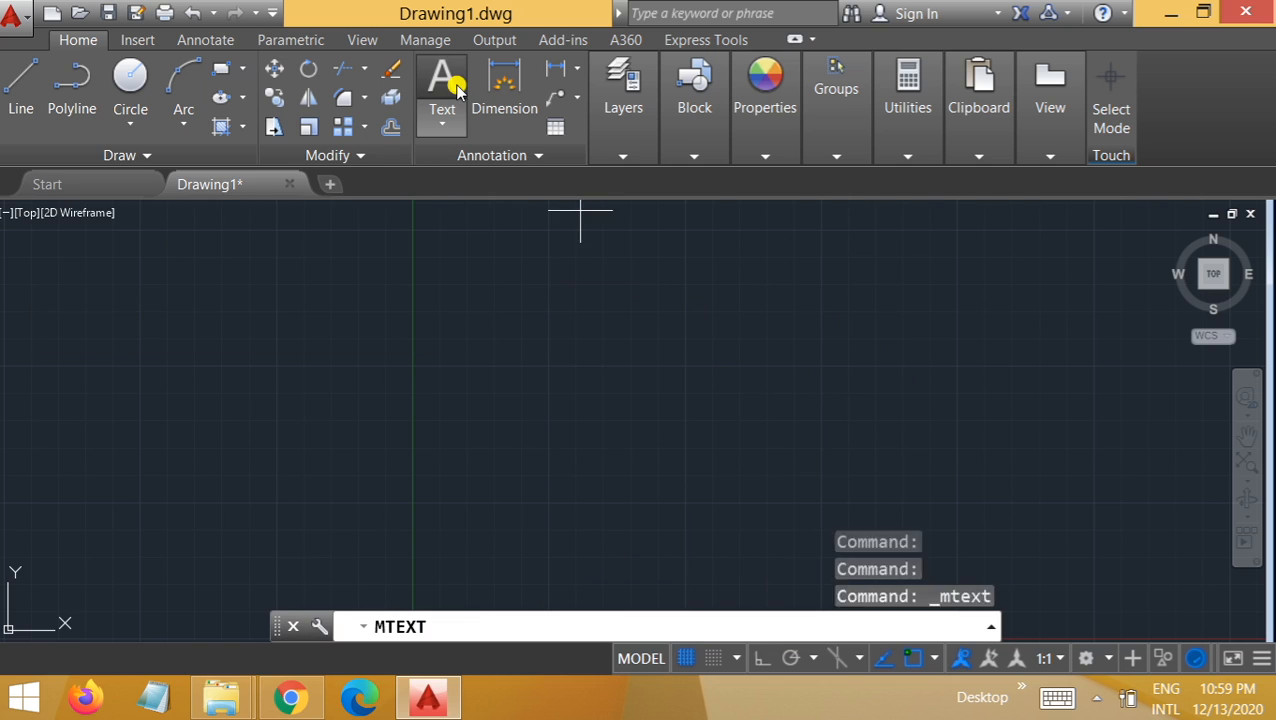
{"action": "left_click", "coordinate": [511, 320]}
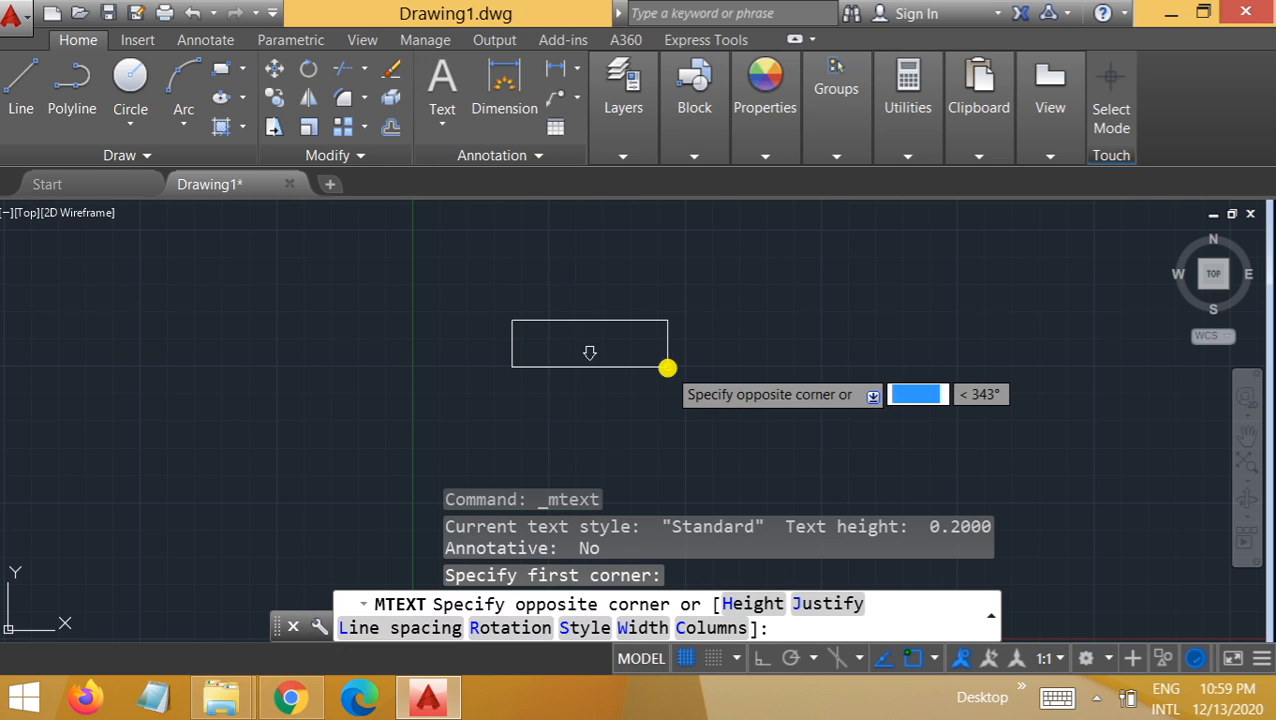
{"action": "left_click", "coordinate": [780, 375]}
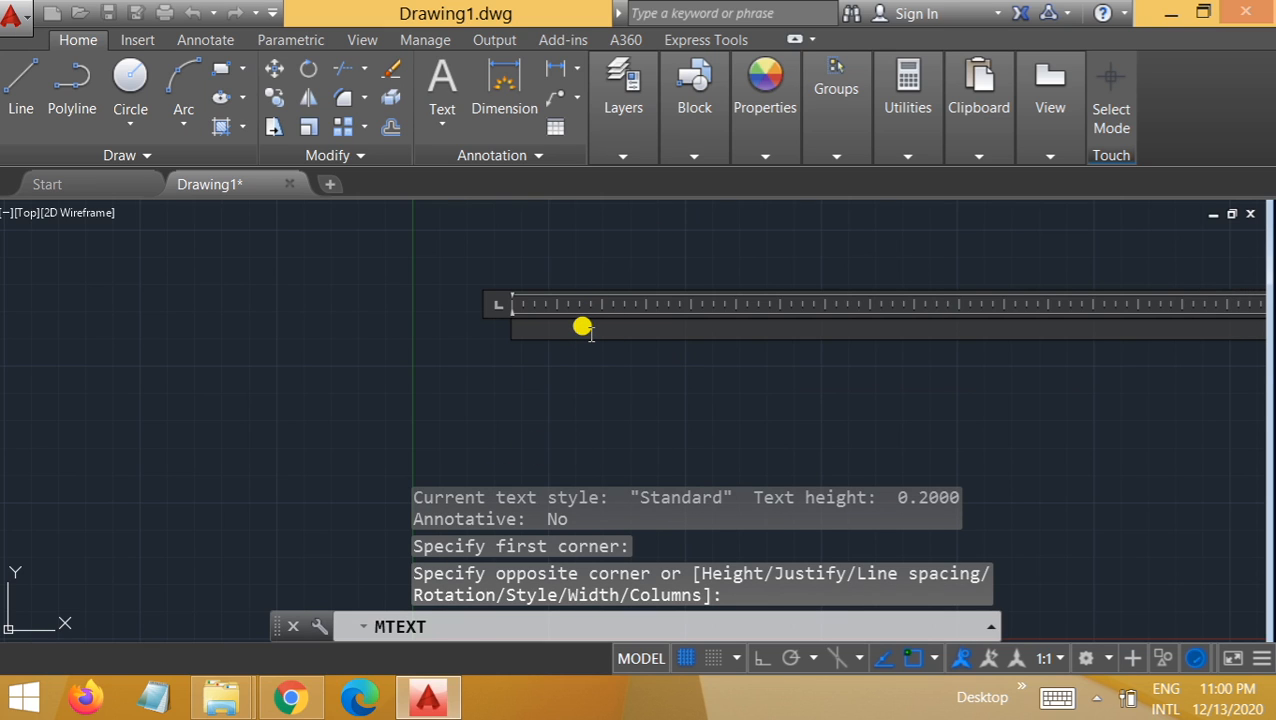
{"action": "left_click", "coordinate": [583, 327]}
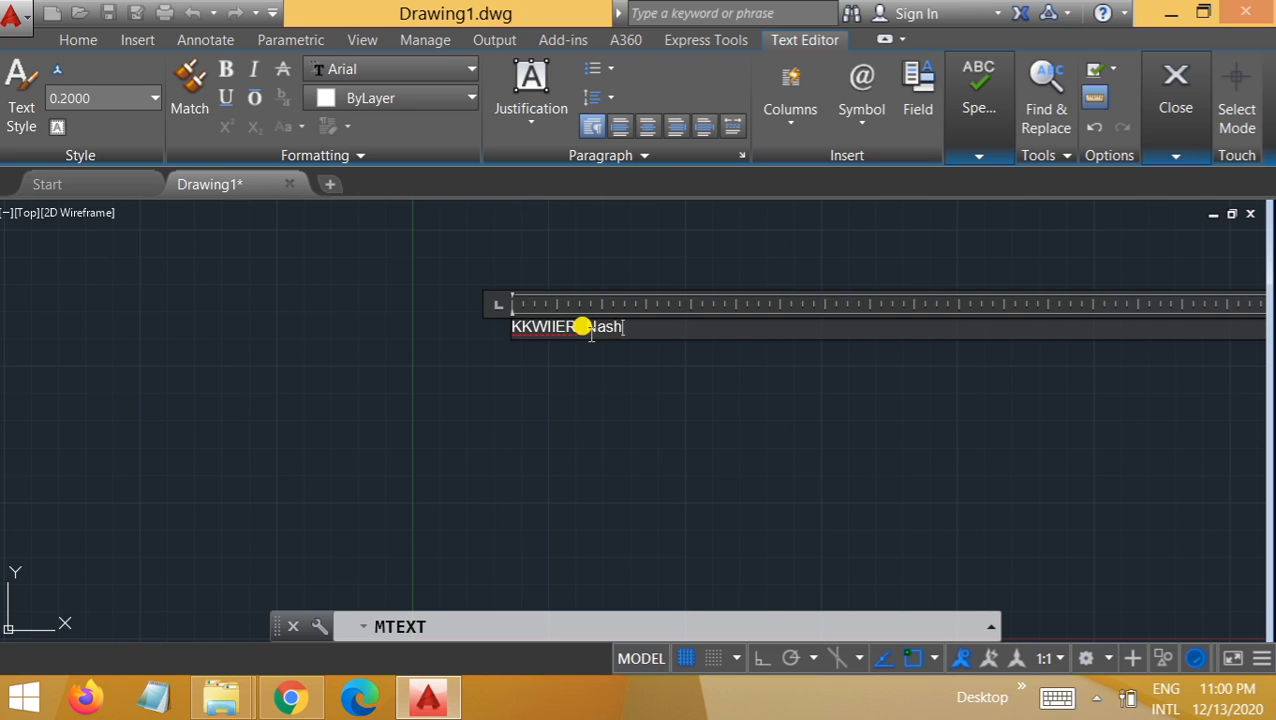
{"action": "key", "text": "Escape"}
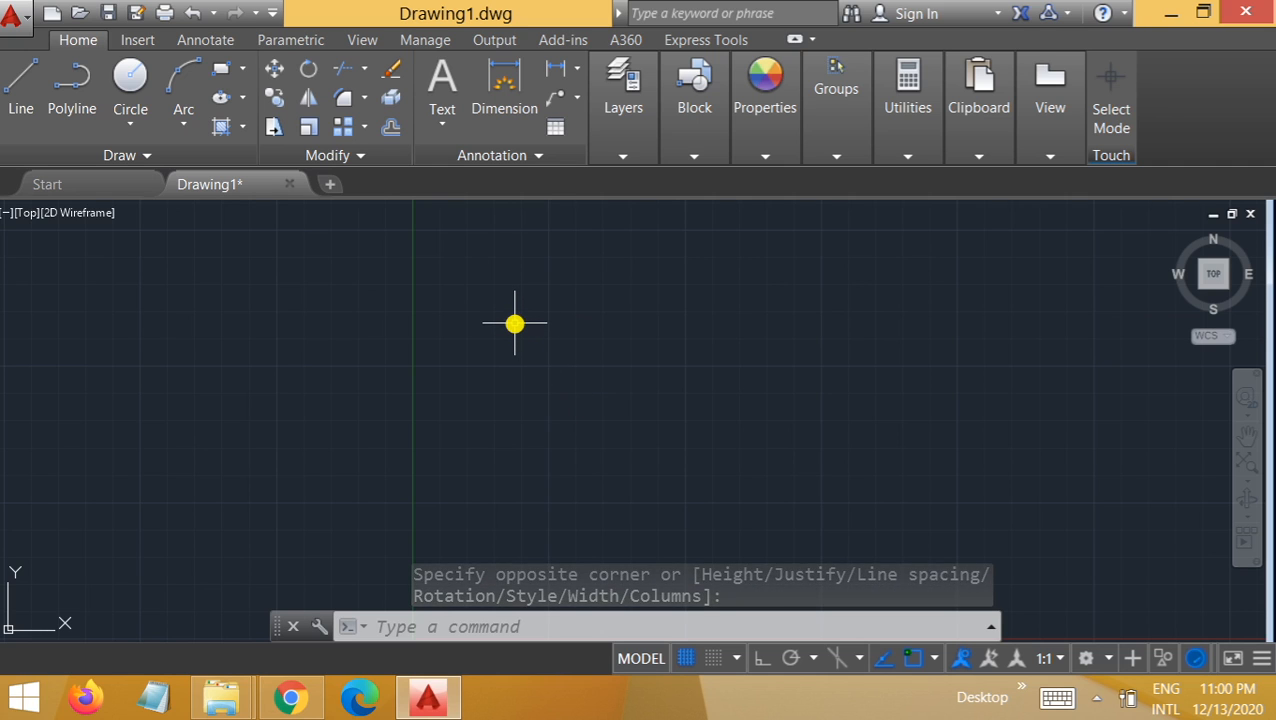
Scale the tiny text by a factor of 50, using its lower-left corner as the base point
{"action": "left_click", "coordinate": [514, 322]}
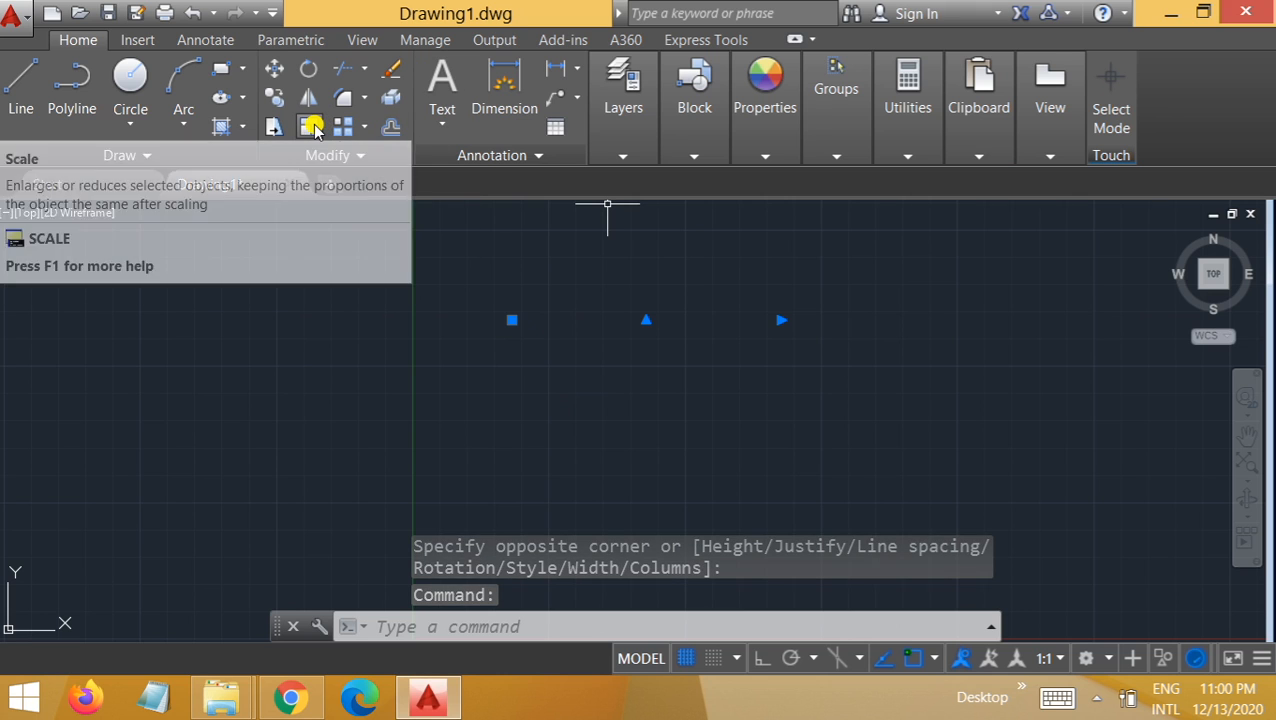
{"action": "left_click", "coordinate": [313, 127]}
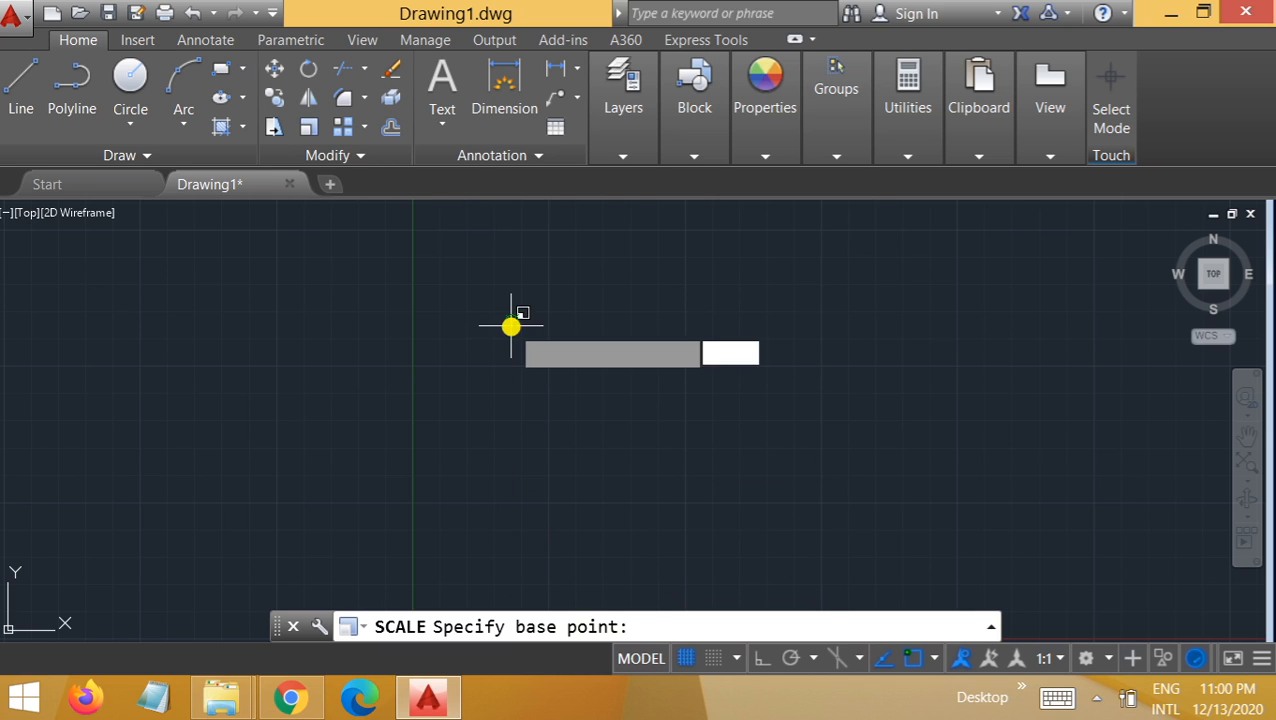
{"action": "left_click", "coordinate": [511, 326]}
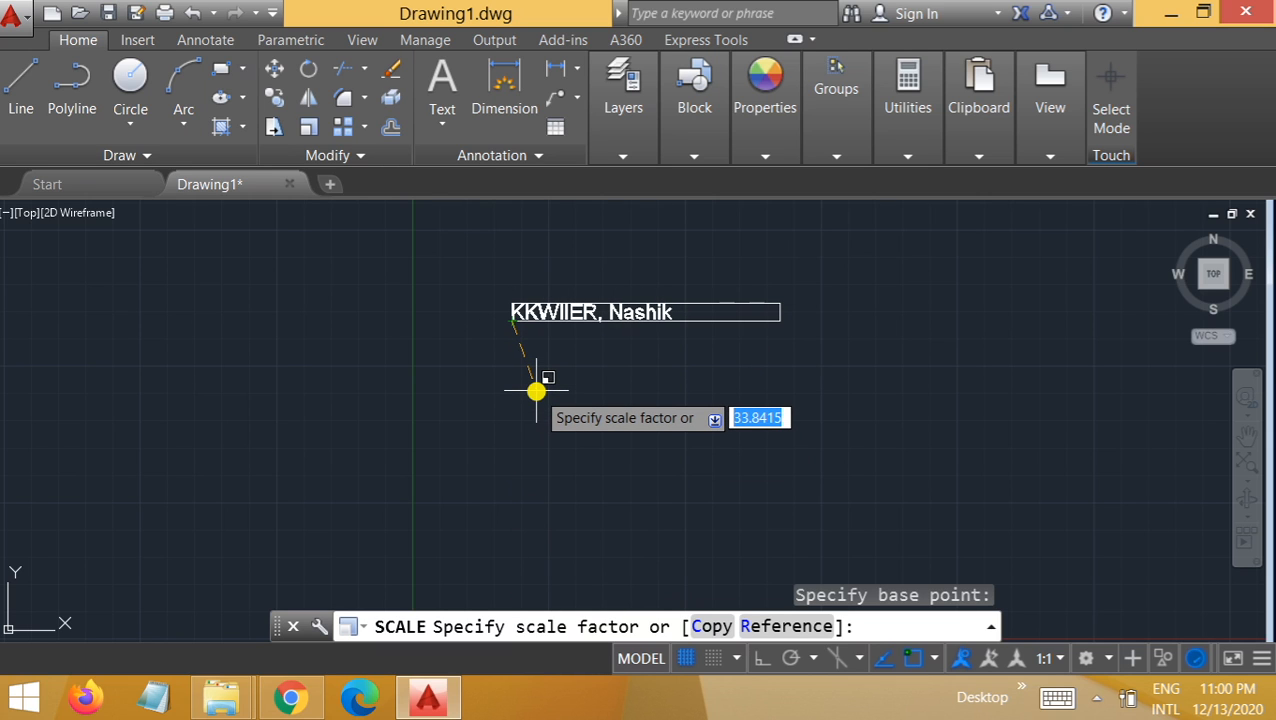
{"action": "type", "text": "50"}
{"action": "key", "text": "Return"}
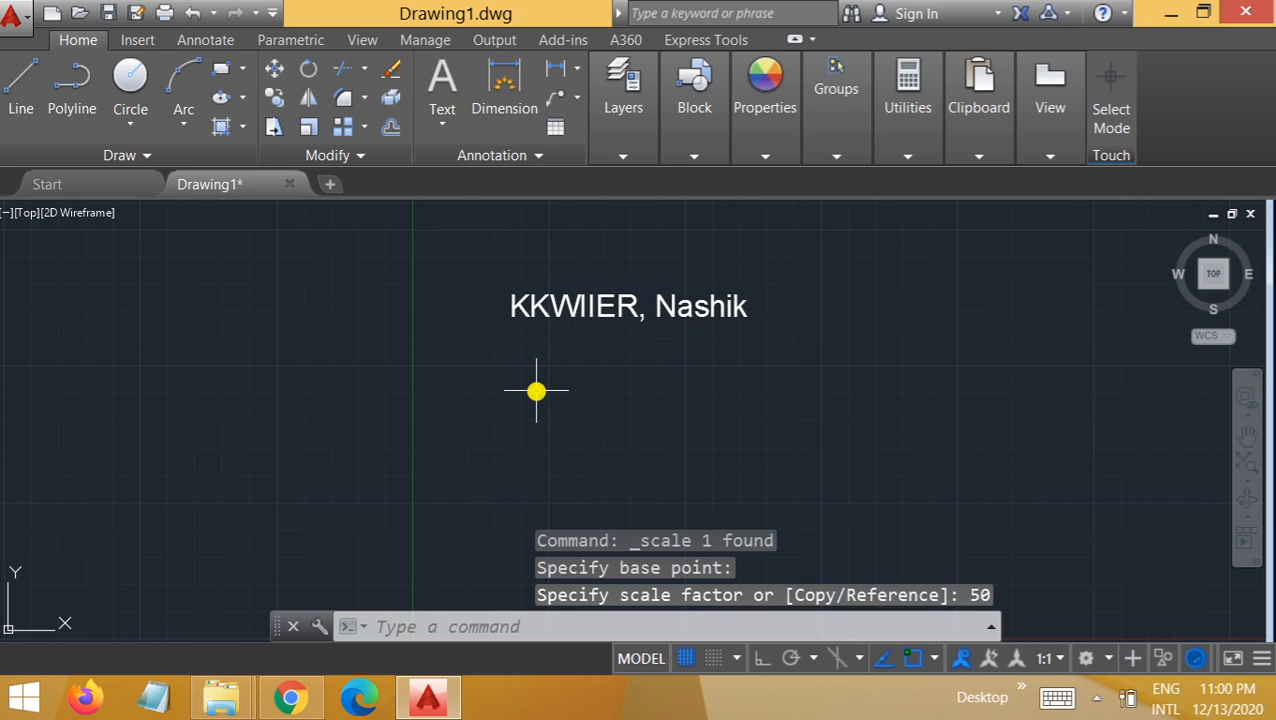
Scale the enlarged text by a factor of 0.9 about its lower-left corner
{"action": "left_click", "coordinate": [545, 314]}
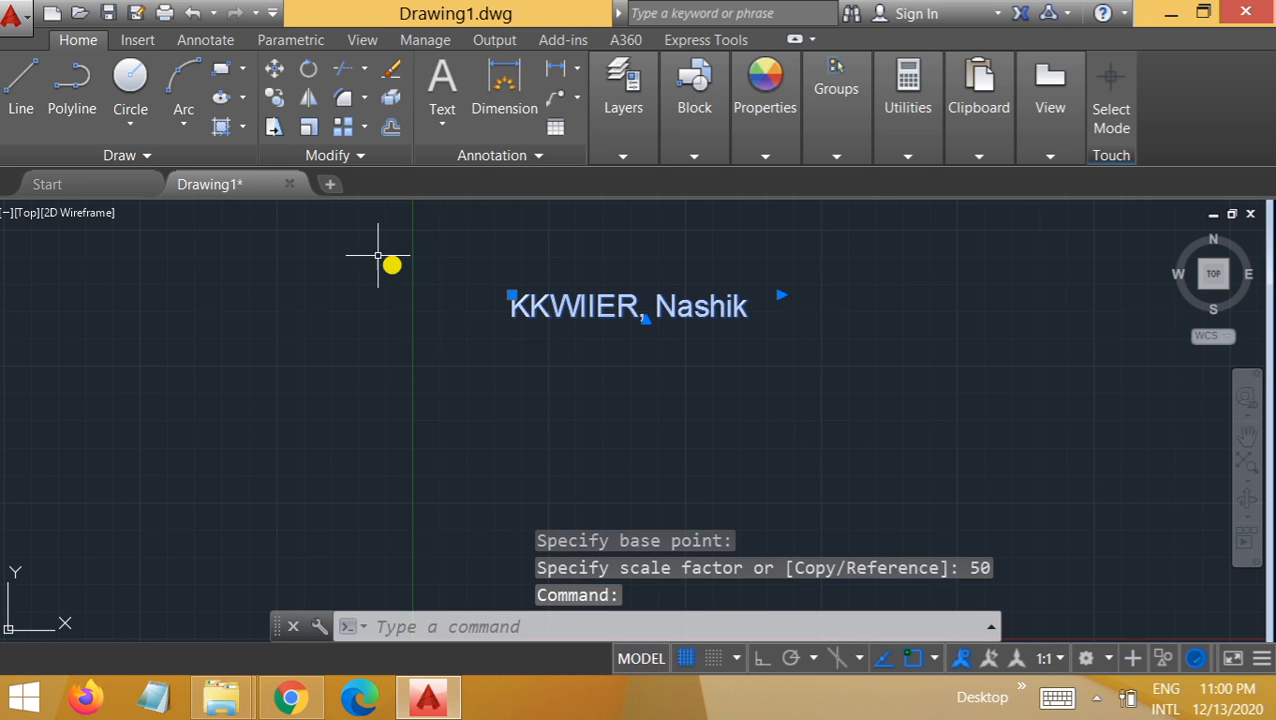
{"action": "left_click", "coordinate": [311, 128]}
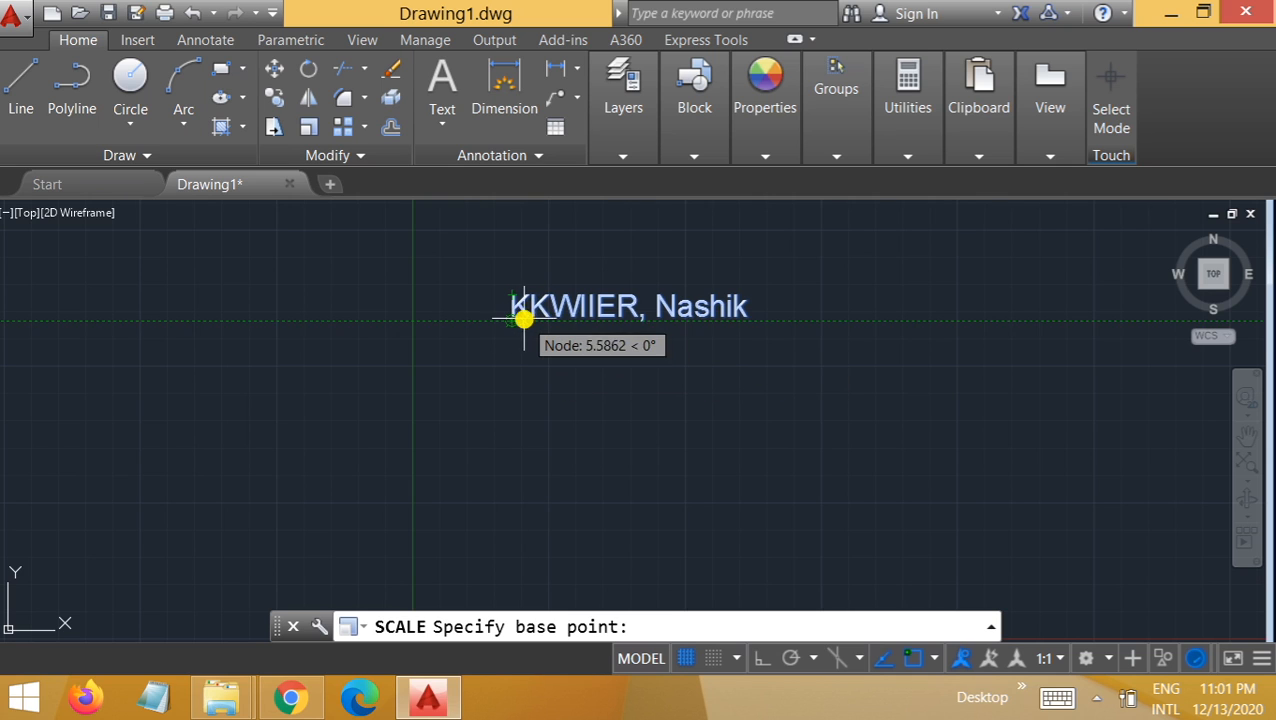
{"action": "left_click", "coordinate": [513, 319]}
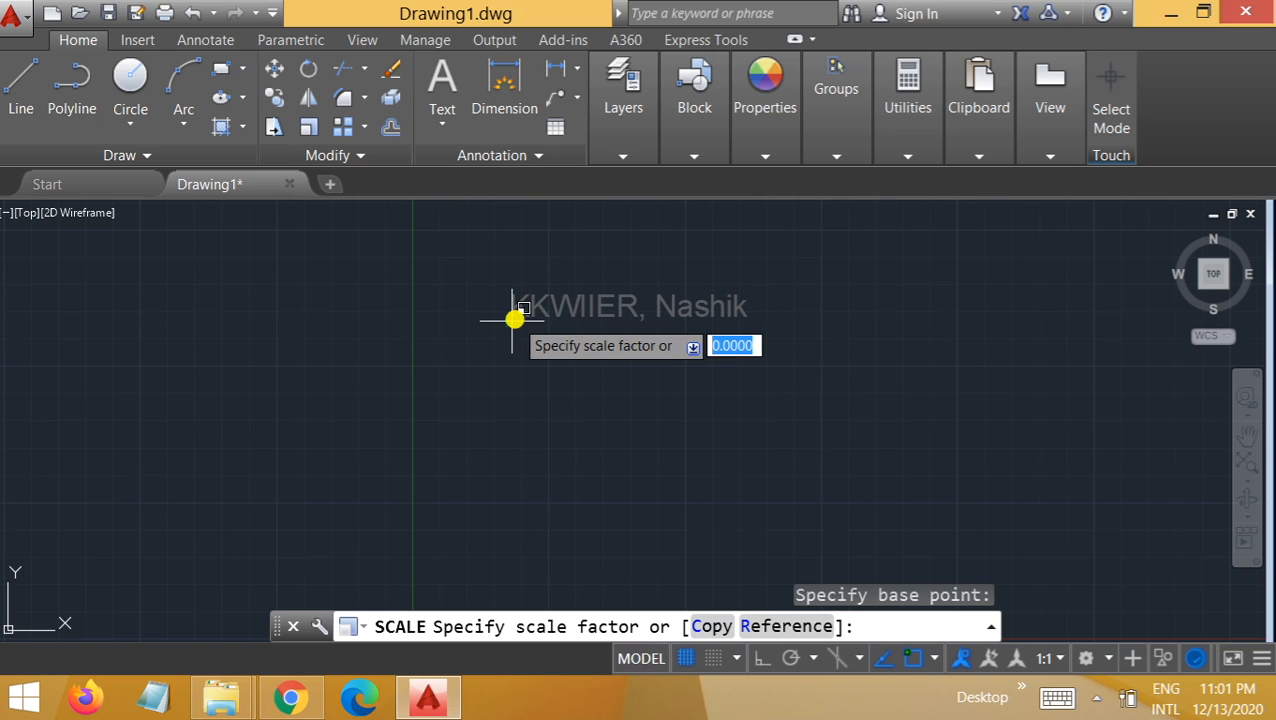
{"action": "type", "text": "0.9"}
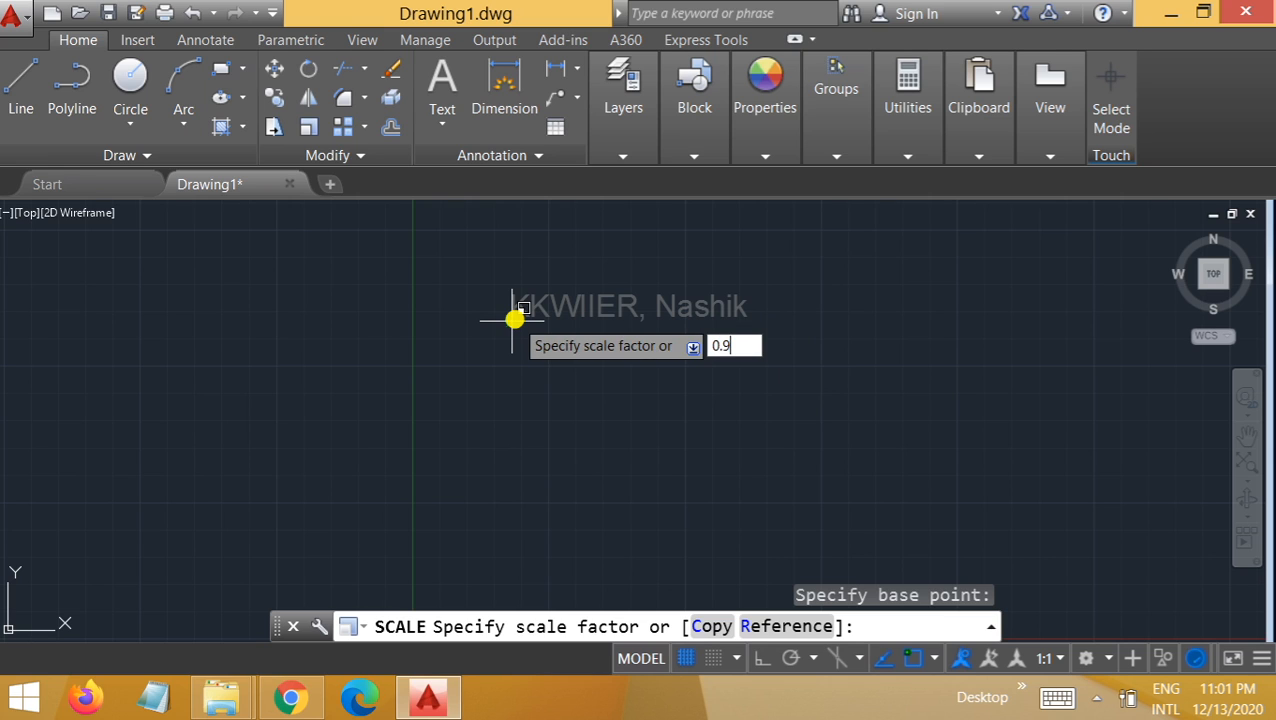
{"action": "key", "text": "Return"}
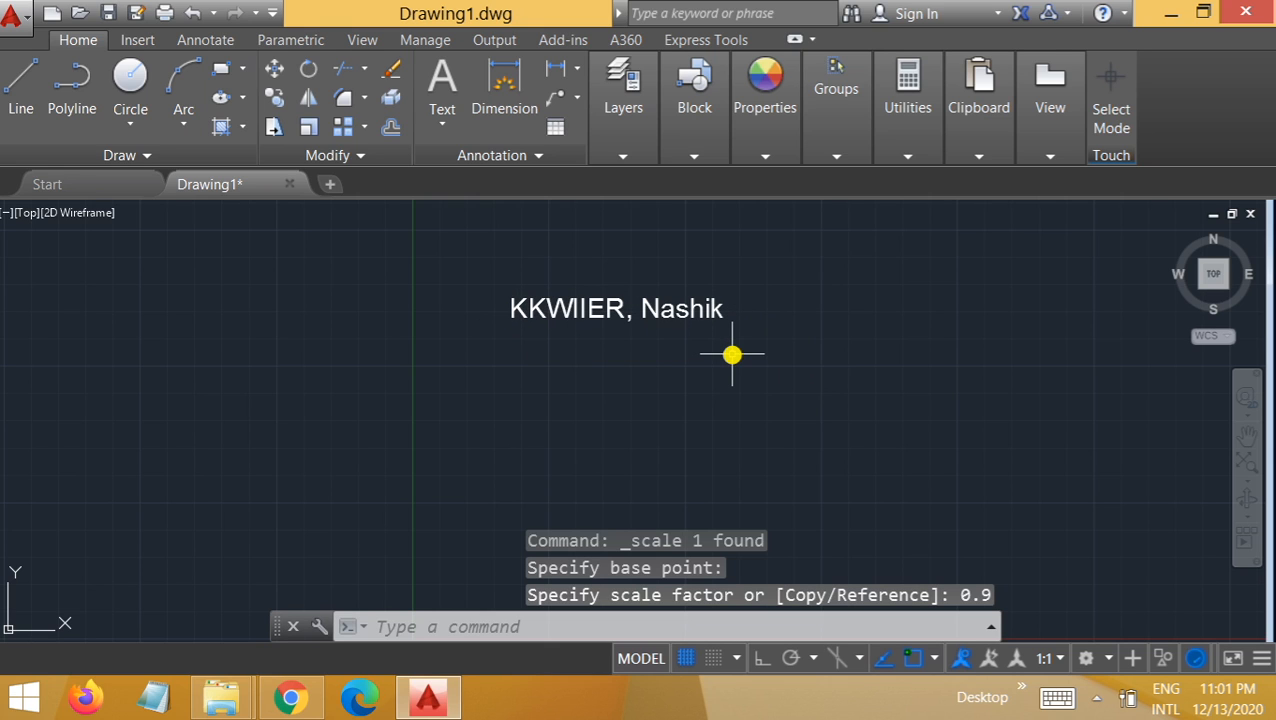
Edit the text so that it reads "KKWIEER, Nashik"
{"action": "left_click", "coordinate": [590, 310]}
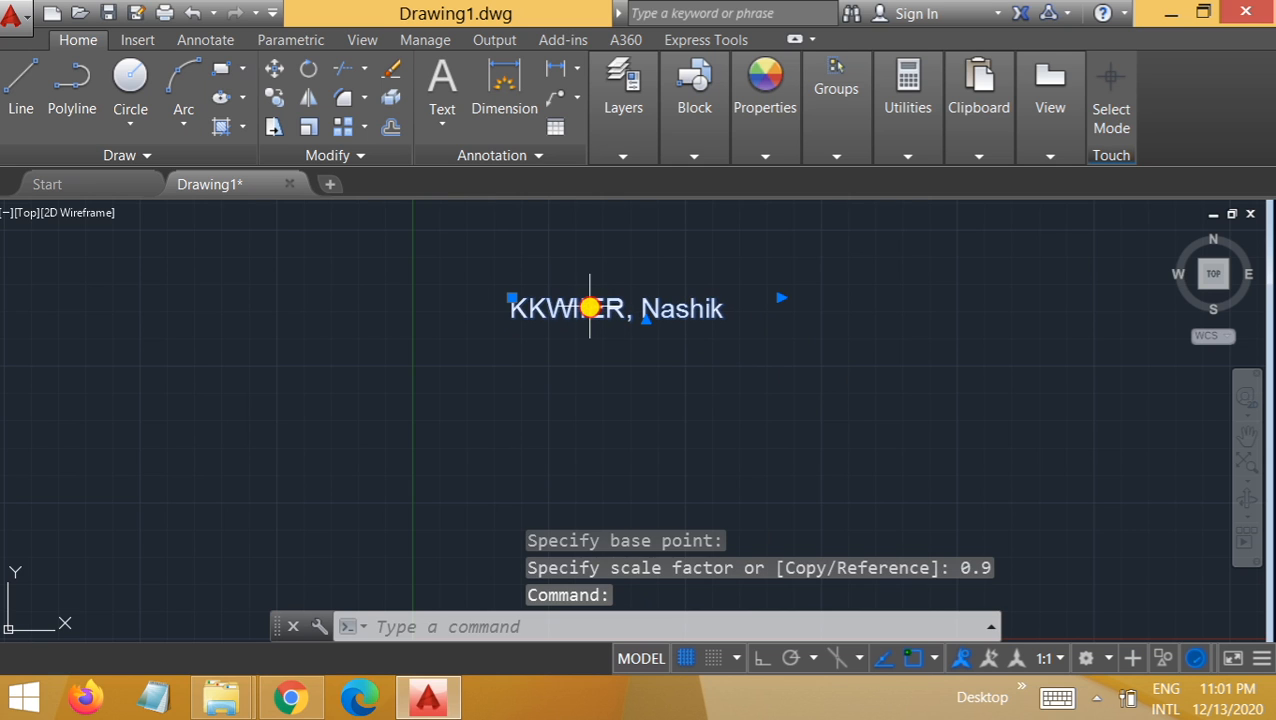
{"action": "double_click", "coordinate": [590, 309]}
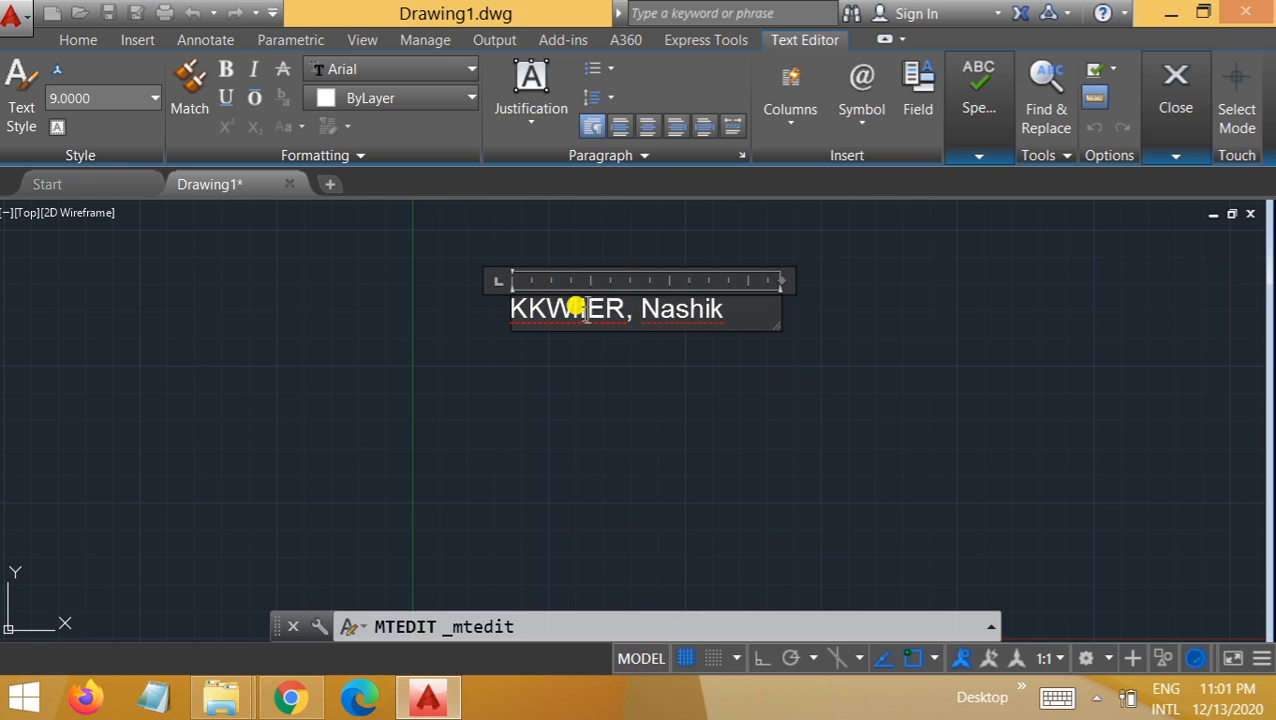
{"action": "left_click", "coordinate": [584, 310]}
{"action": "key", "text": "BackSpace"}
{"action": "type", "text": "E"}
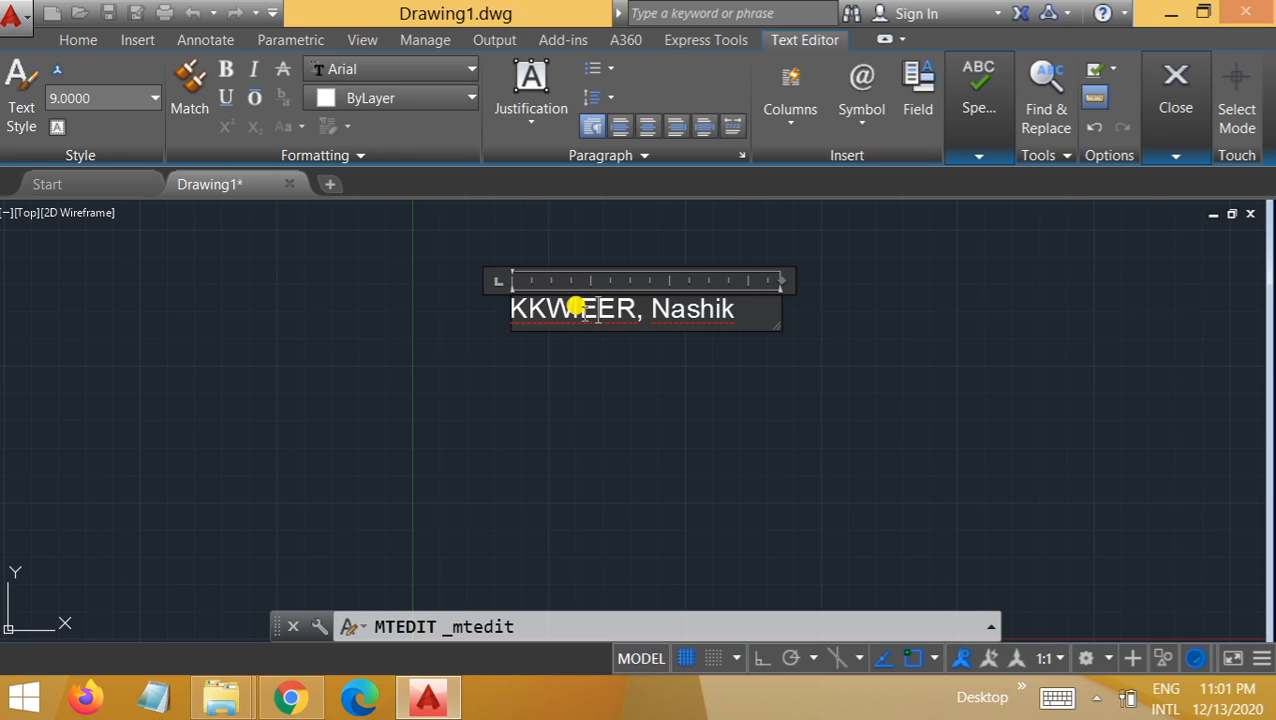
{"action": "left_click", "coordinate": [649, 392]}
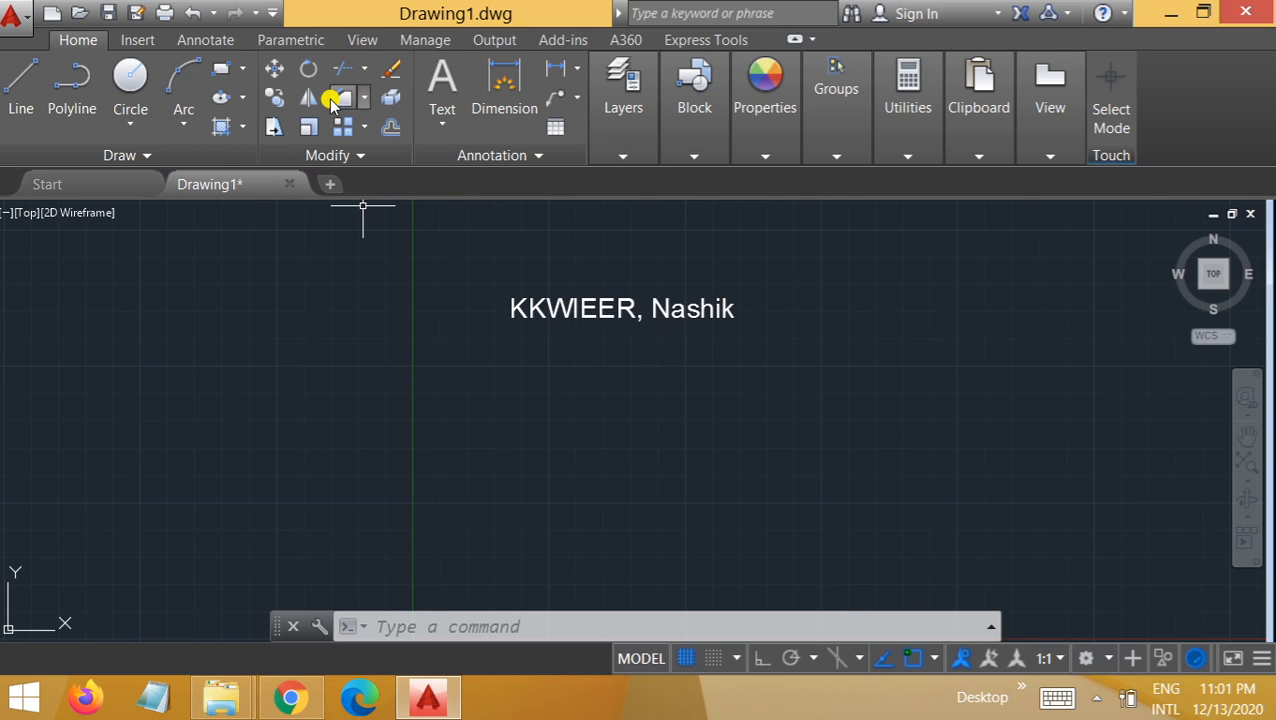
Draw two overlapping circles side by side left of the text, with radii of about 28 and 41 units
{"action": "left_click", "coordinate": [129, 80]}
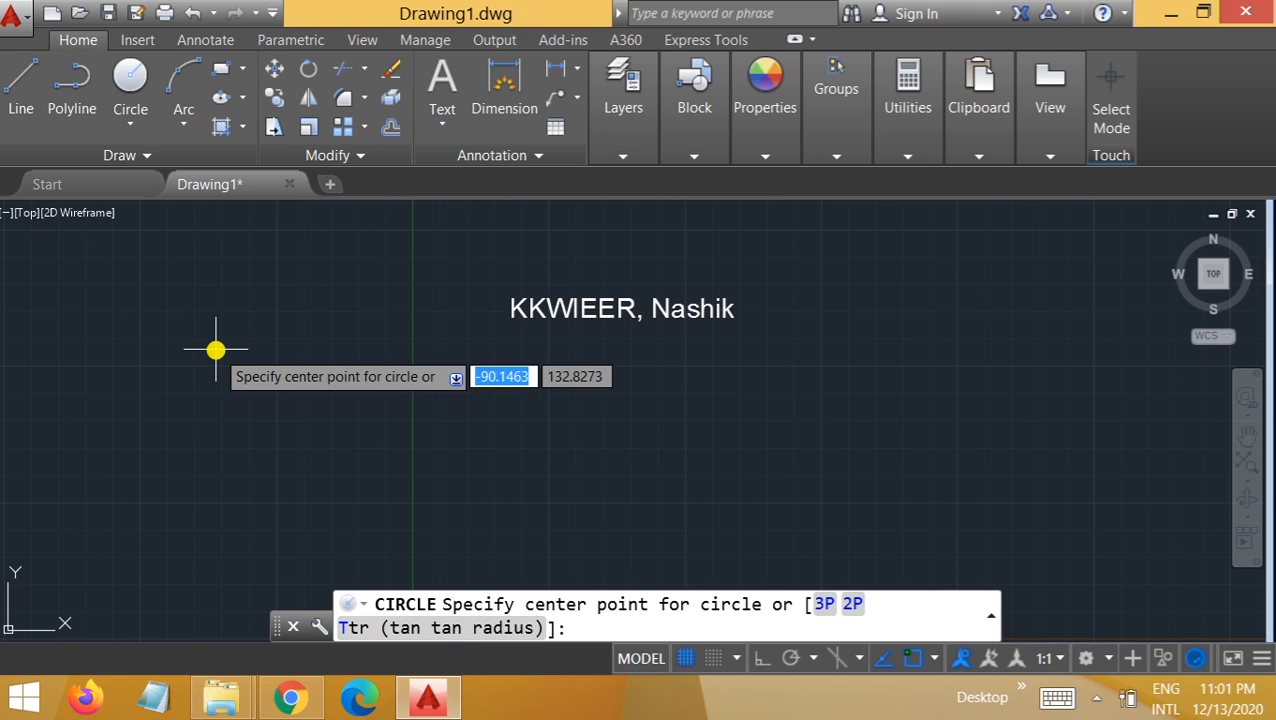
{"action": "left_click", "coordinate": [215, 349]}
{"action": "left_click", "coordinate": [265, 387]}
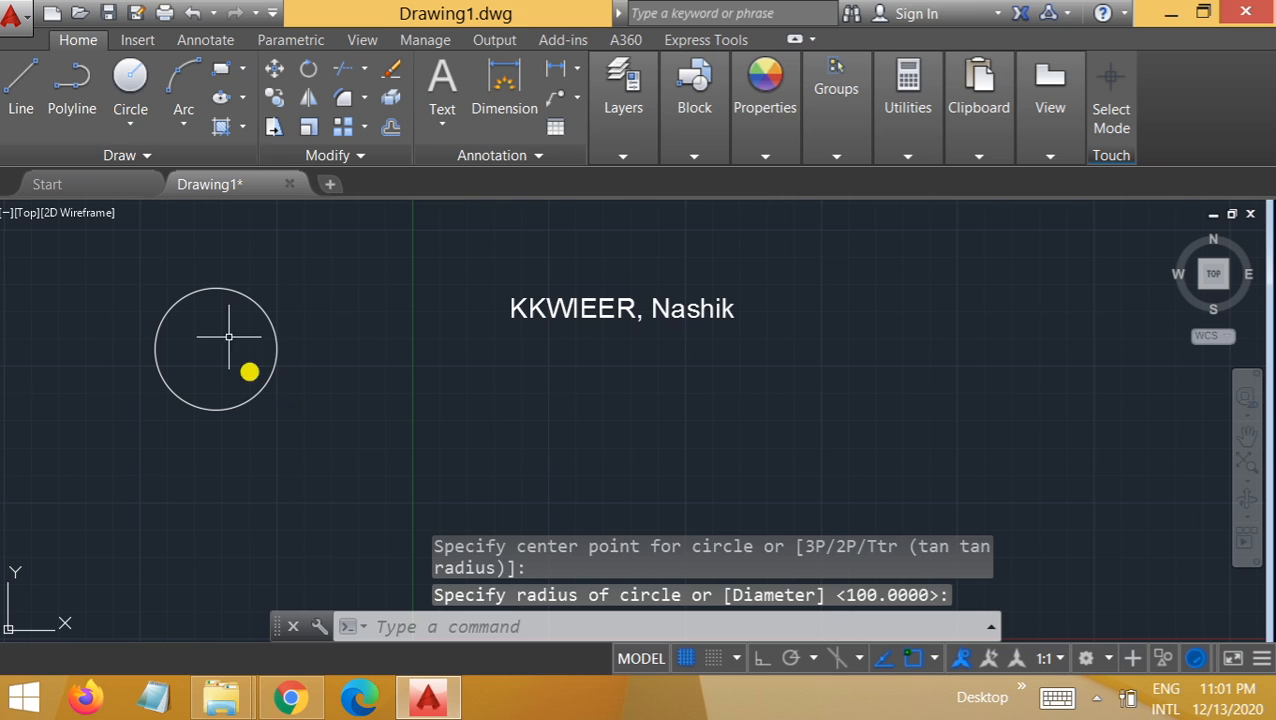
{"action": "left_click", "coordinate": [129, 80]}
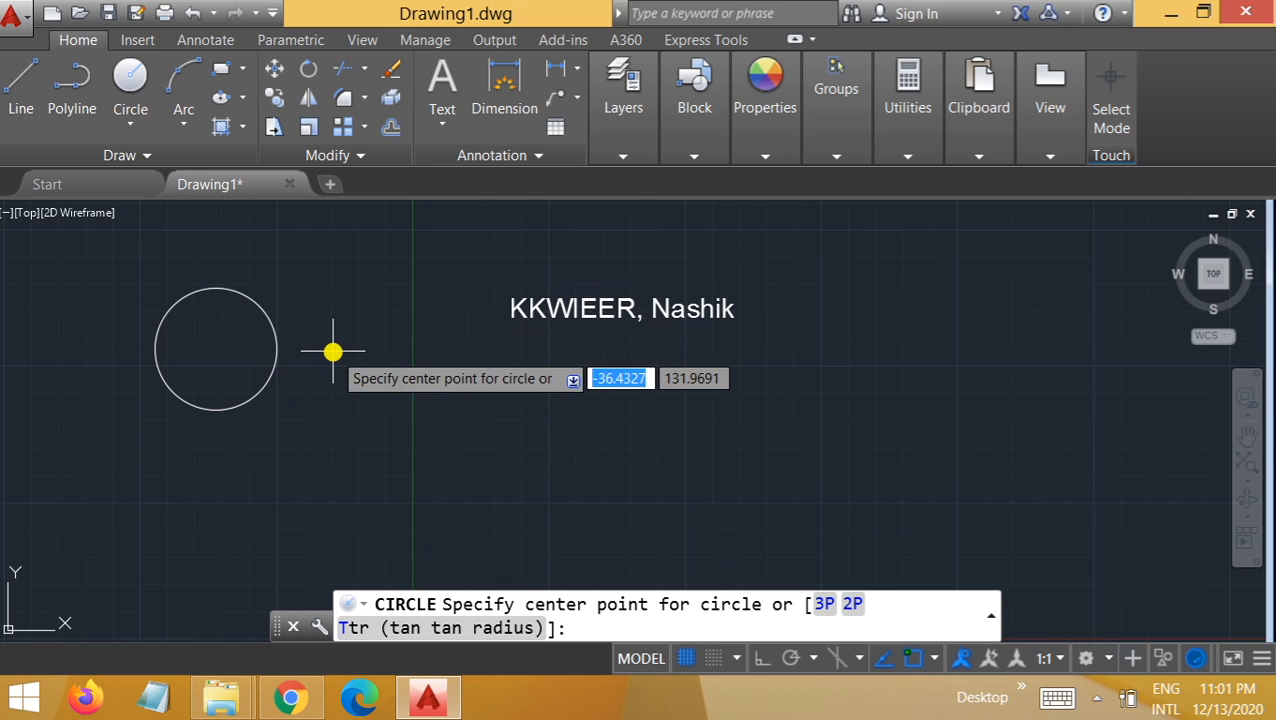
{"action": "left_click", "coordinate": [333, 351]}
{"action": "left_click", "coordinate": [394, 417]}
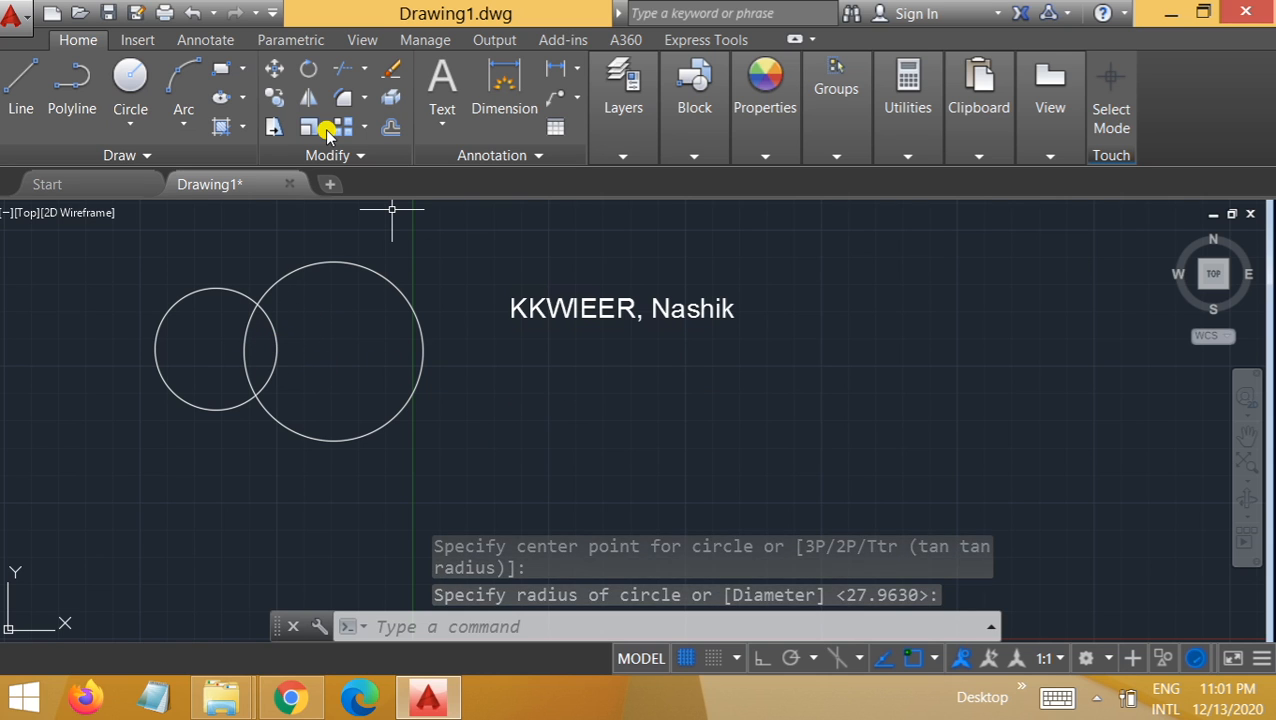
Trim both arcs inside the overlap of the two circles, using the circles as cutting edges, to leave one joined outline
{"action": "left_click", "coordinate": [341, 72]}
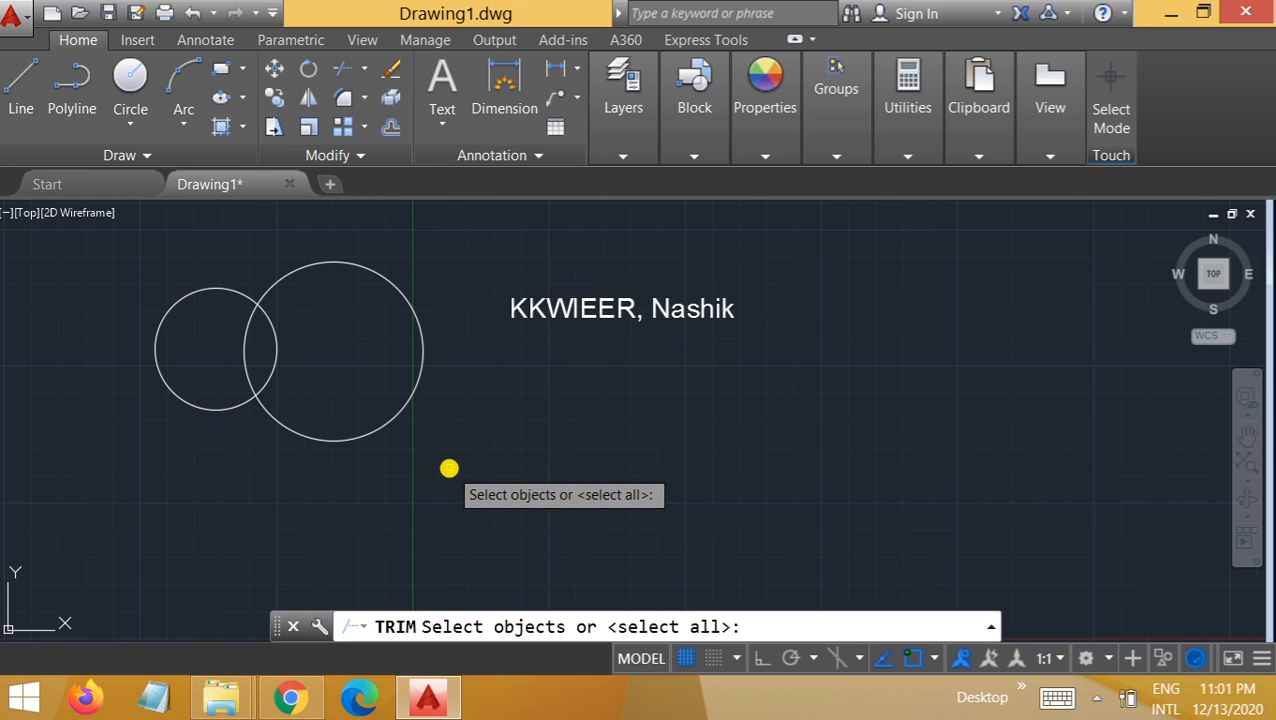
{"action": "mouse_move", "coordinate": [449, 468]}
{"action": "left_mouse_down"}
{"action": "mouse_move", "coordinate": [222, 308]}
{"action": "mouse_move", "coordinate": [430, 339]}
{"action": "mouse_move", "coordinate": [283, 221]}
{"action": "mouse_move", "coordinate": [220, 287]}
{"action": "left_mouse_up"}
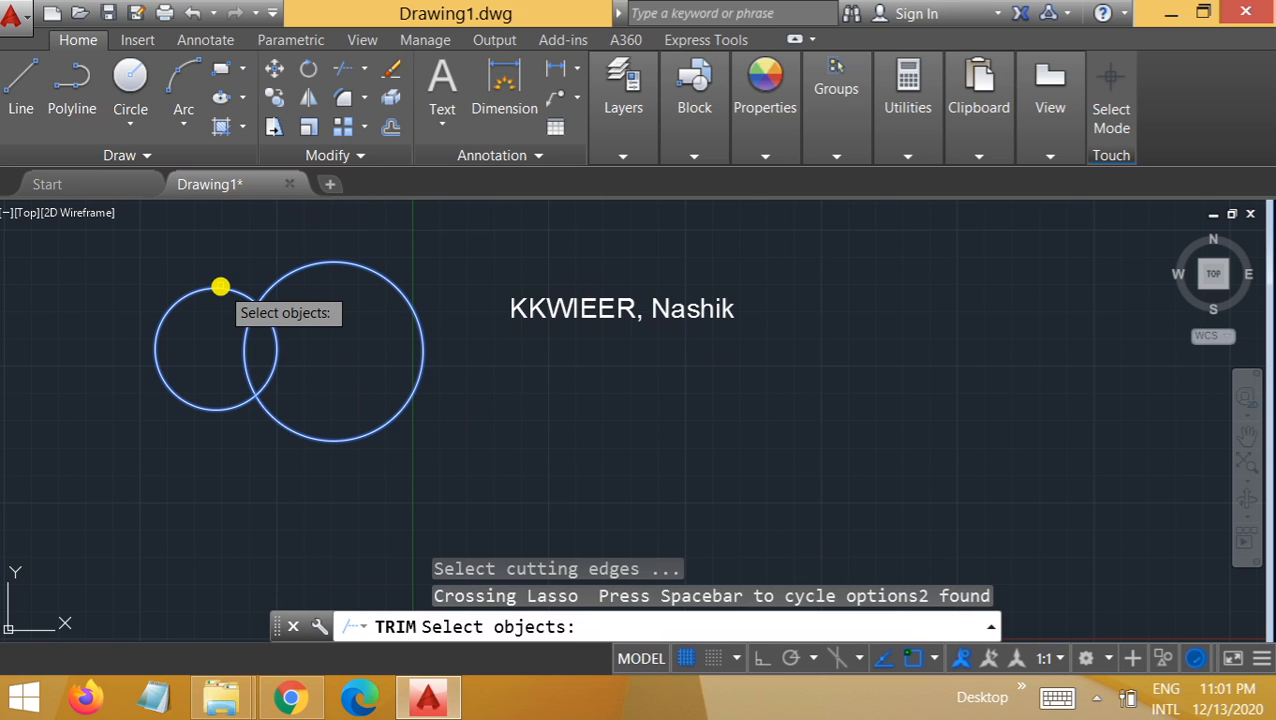
{"action": "key", "text": "Return"}
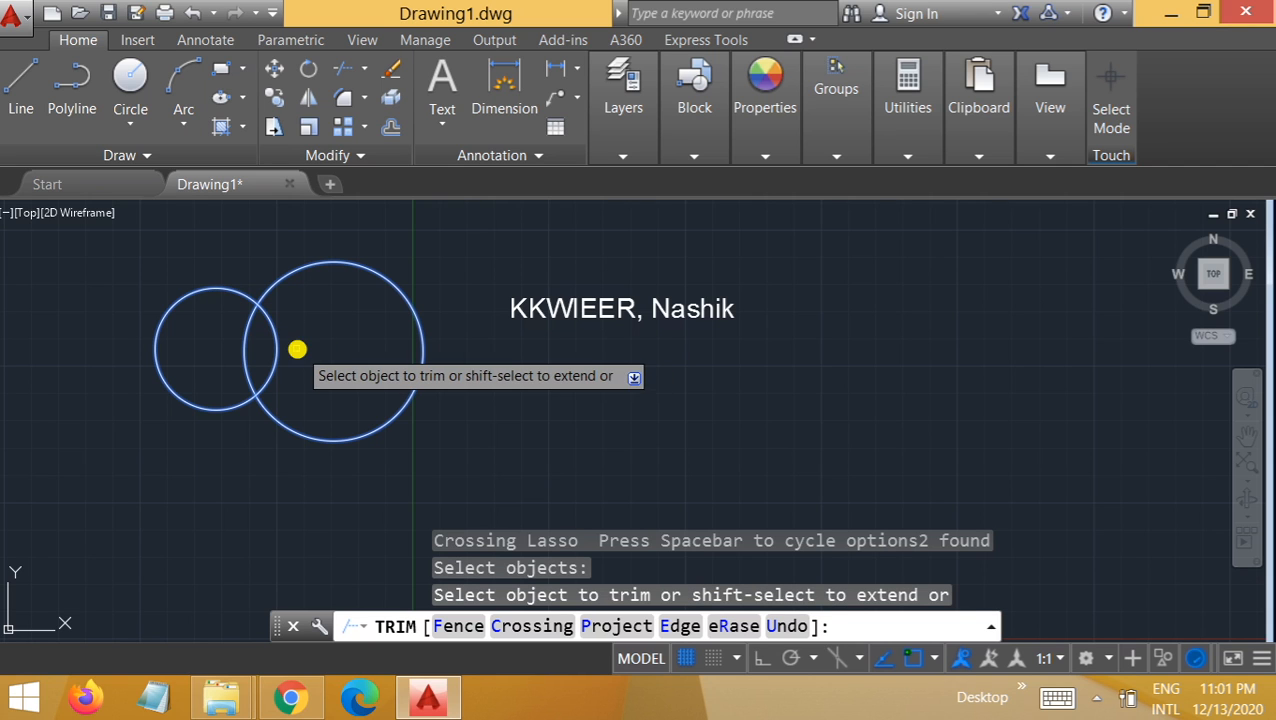
{"action": "left_click", "coordinate": [277, 347]}
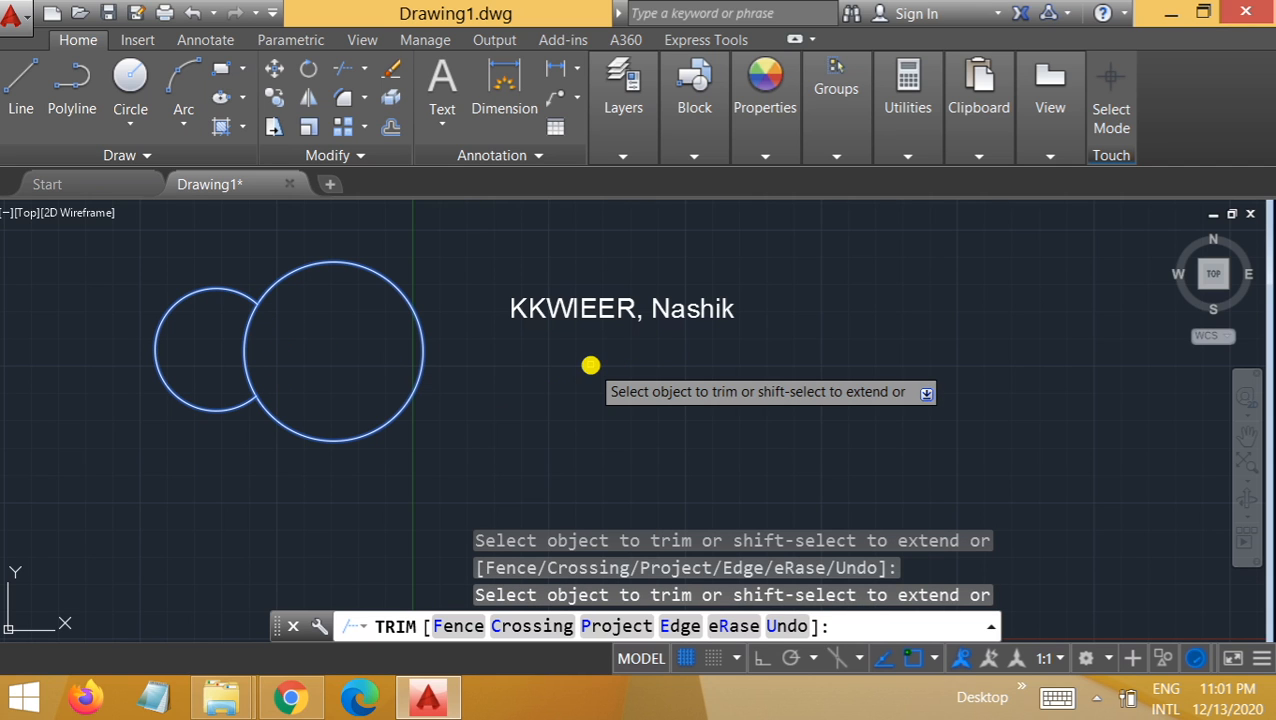
{"action": "left_click", "coordinate": [247, 356]}
{"action": "left_click", "coordinate": [243, 352]}
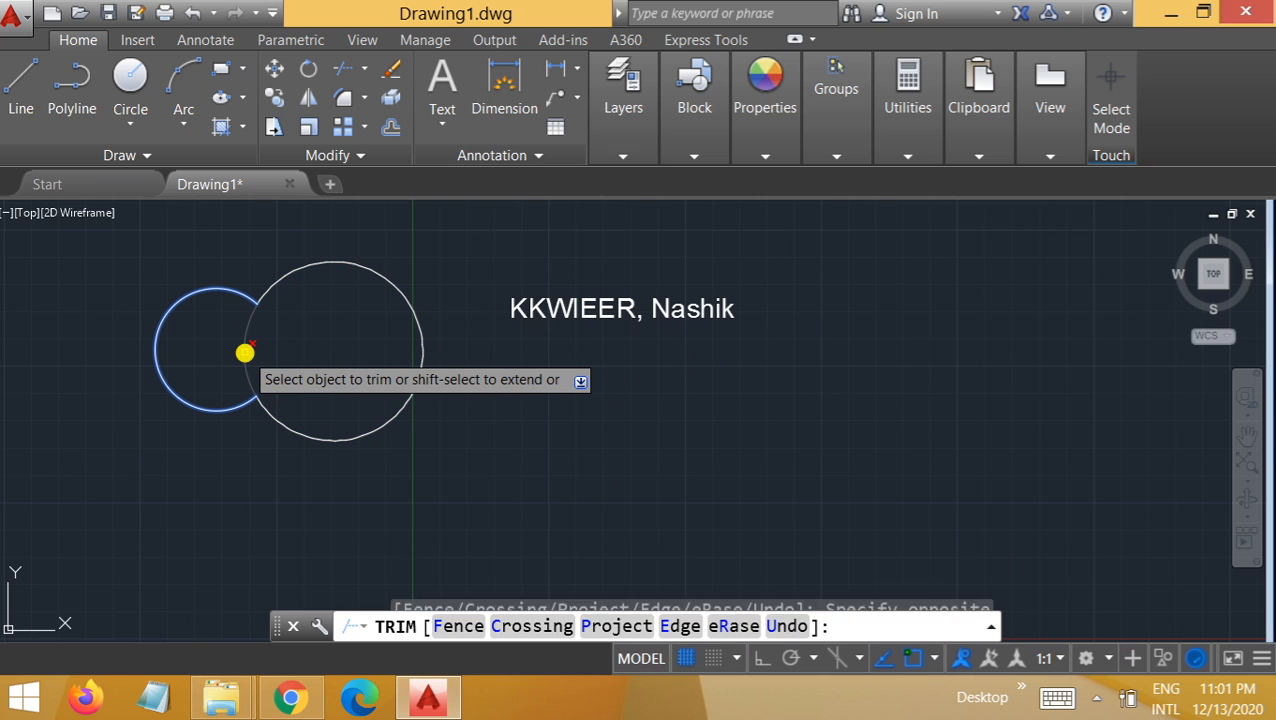
{"action": "left_click", "coordinate": [244, 352]}
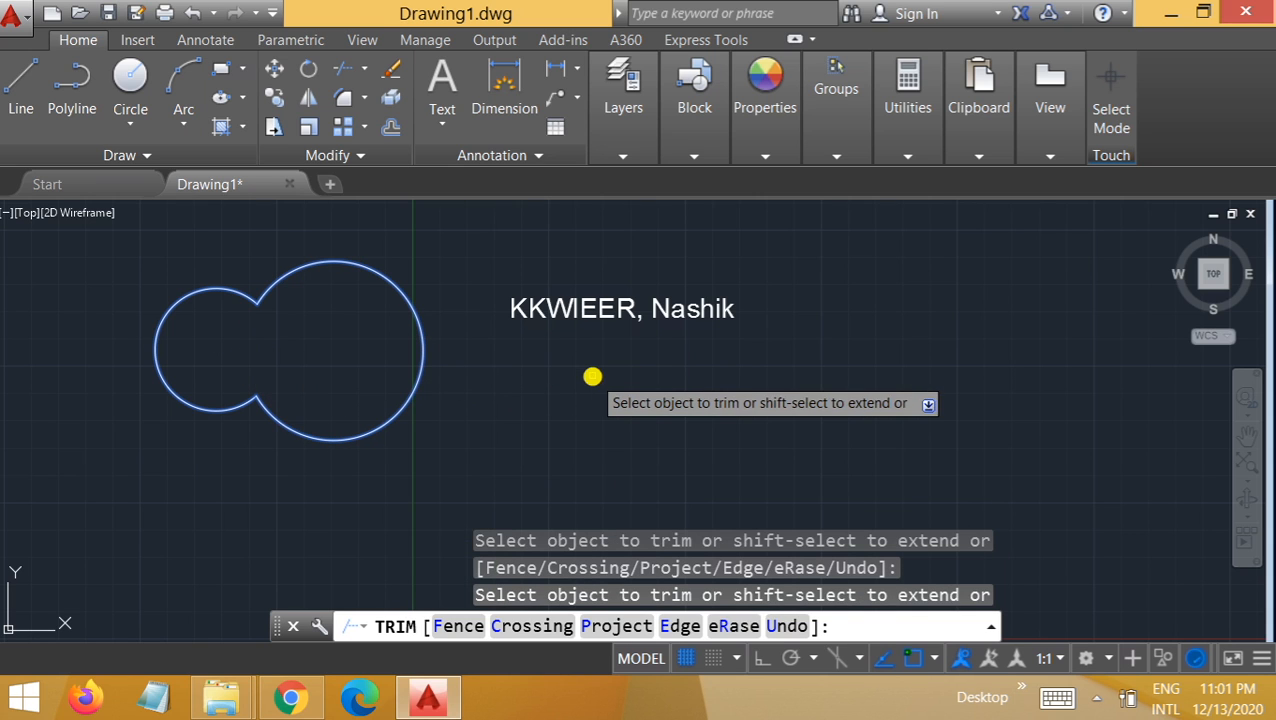
{"action": "key", "text": "Escape"}
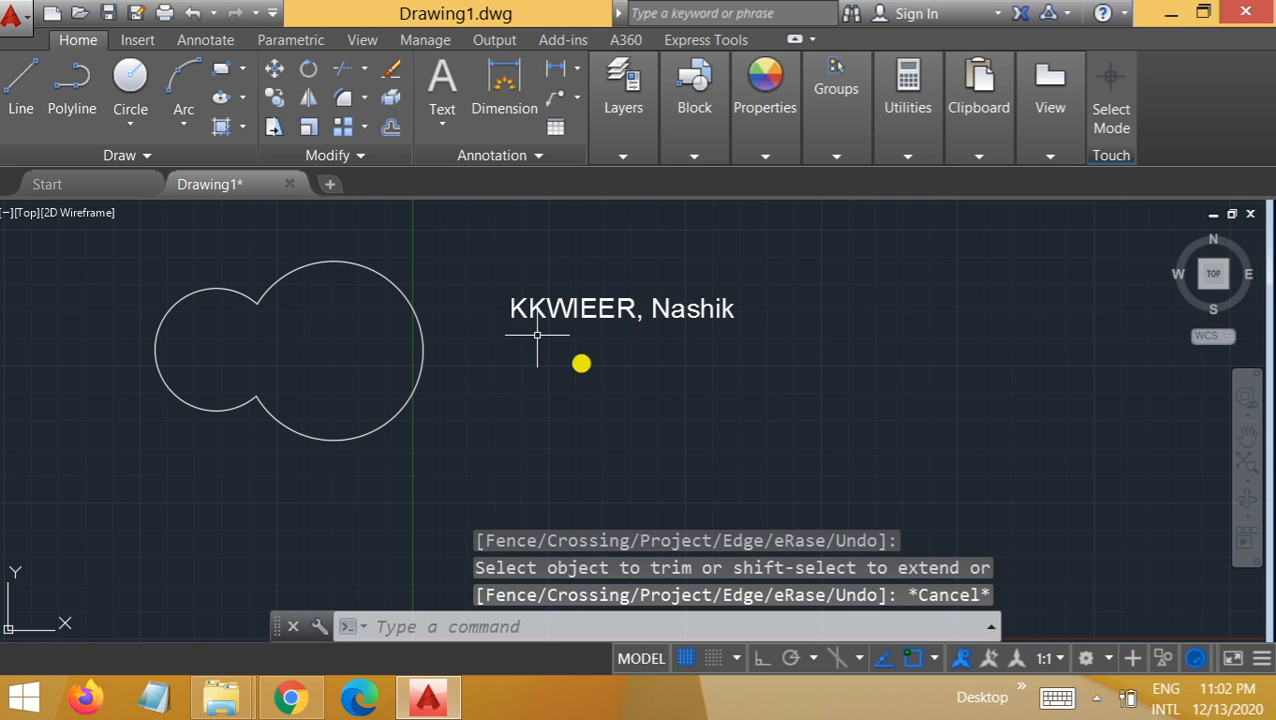
Draw a concentric circle inside each lobe, with a radius of about 19 units in the larger and 13 in the smaller
{"action": "left_click", "coordinate": [133, 90]}
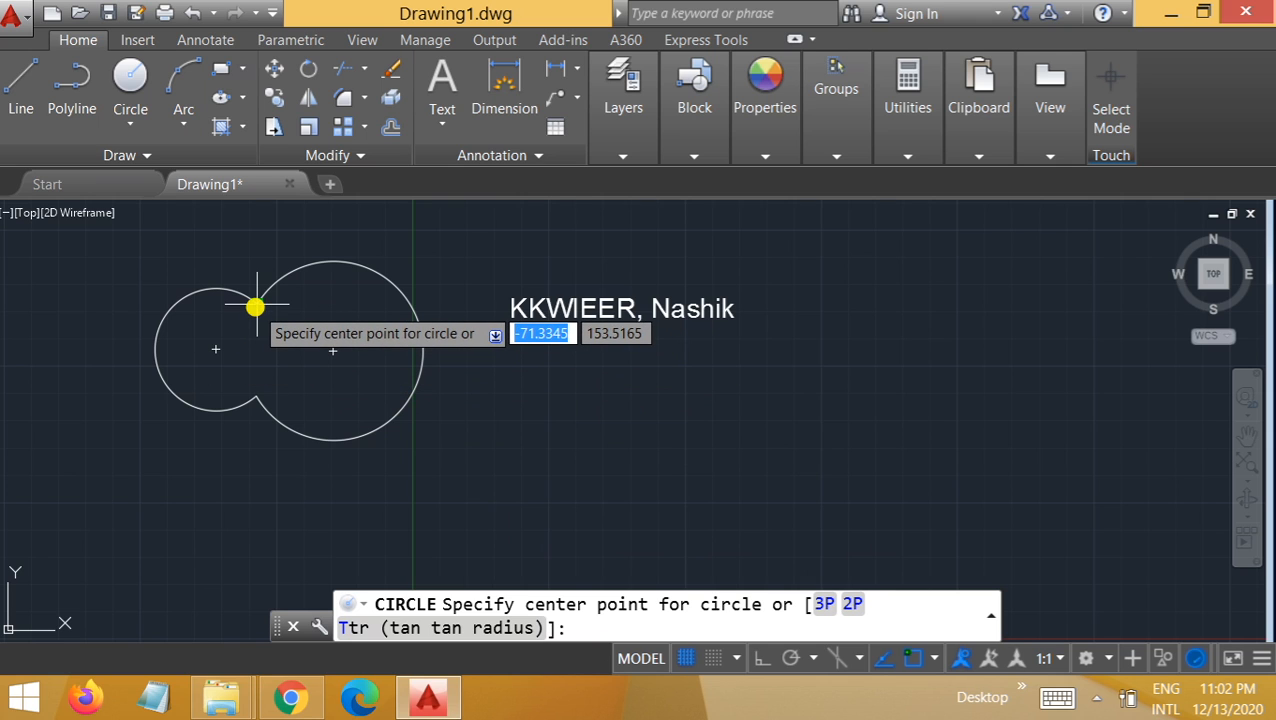
{"action": "left_click", "coordinate": [334, 355]}
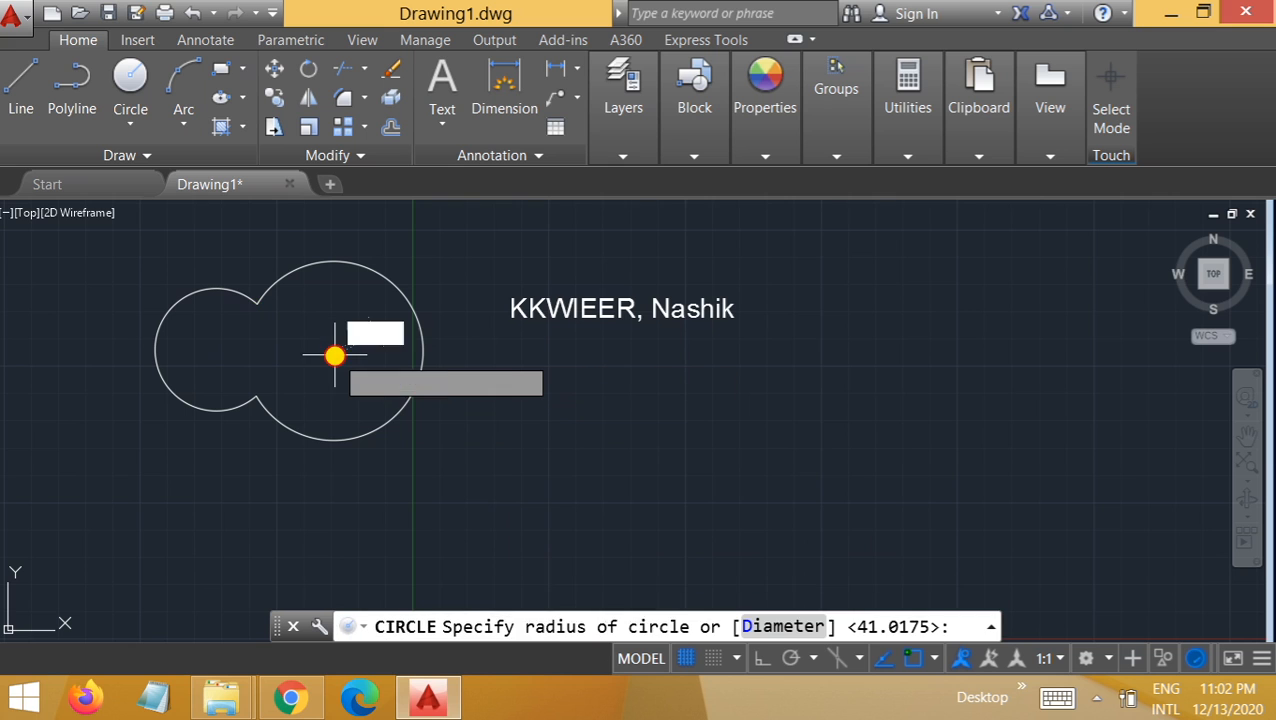
{"action": "left_click", "coordinate": [364, 379]}
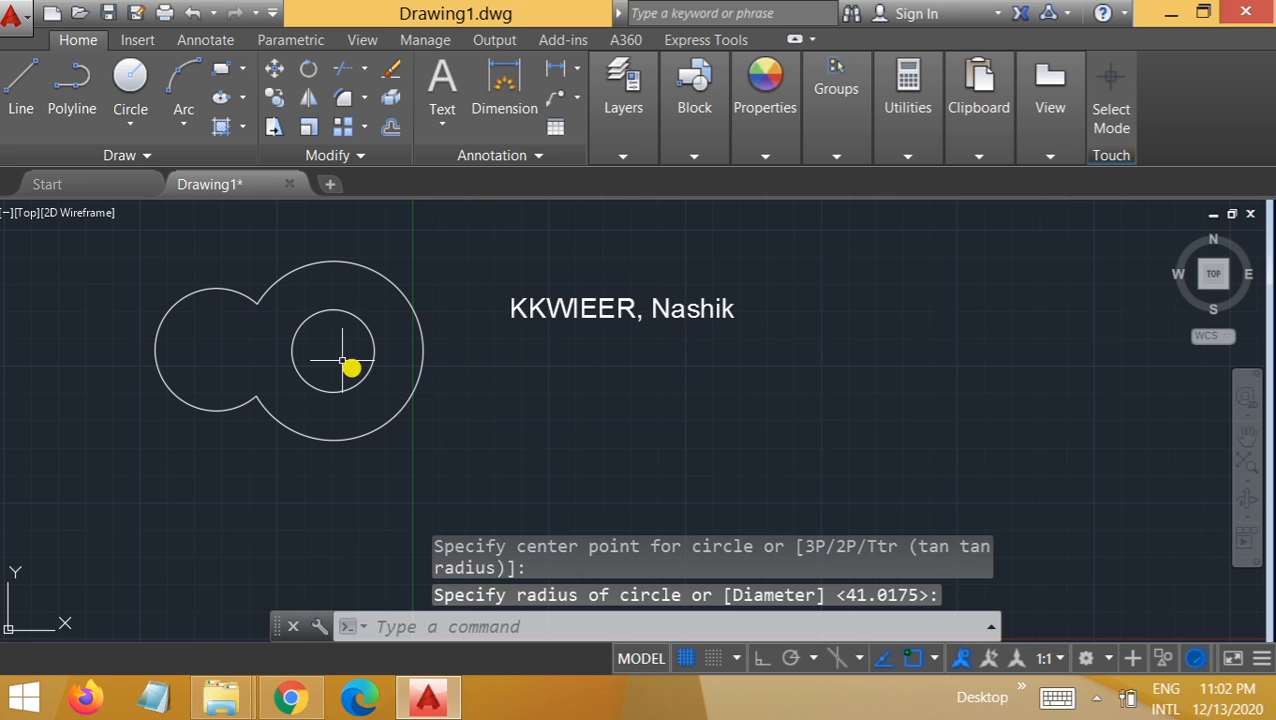
{"action": "left_click", "coordinate": [138, 77]}
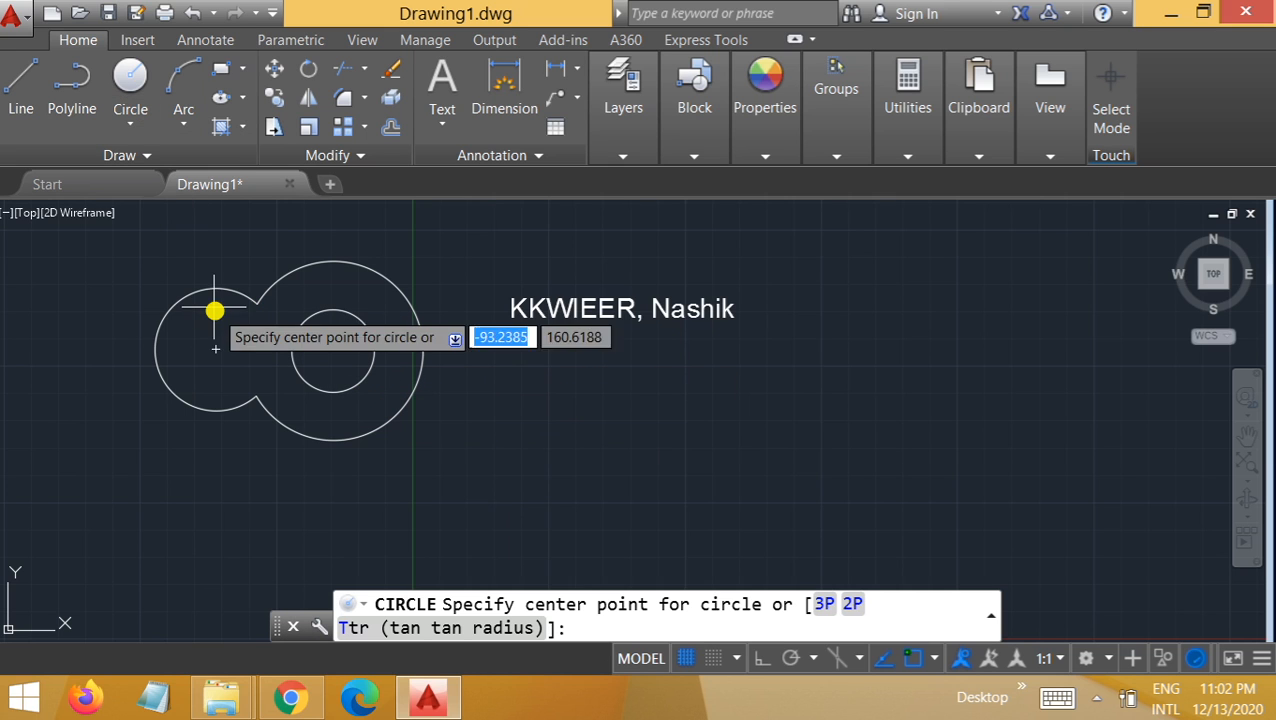
{"action": "left_click", "coordinate": [220, 351]}
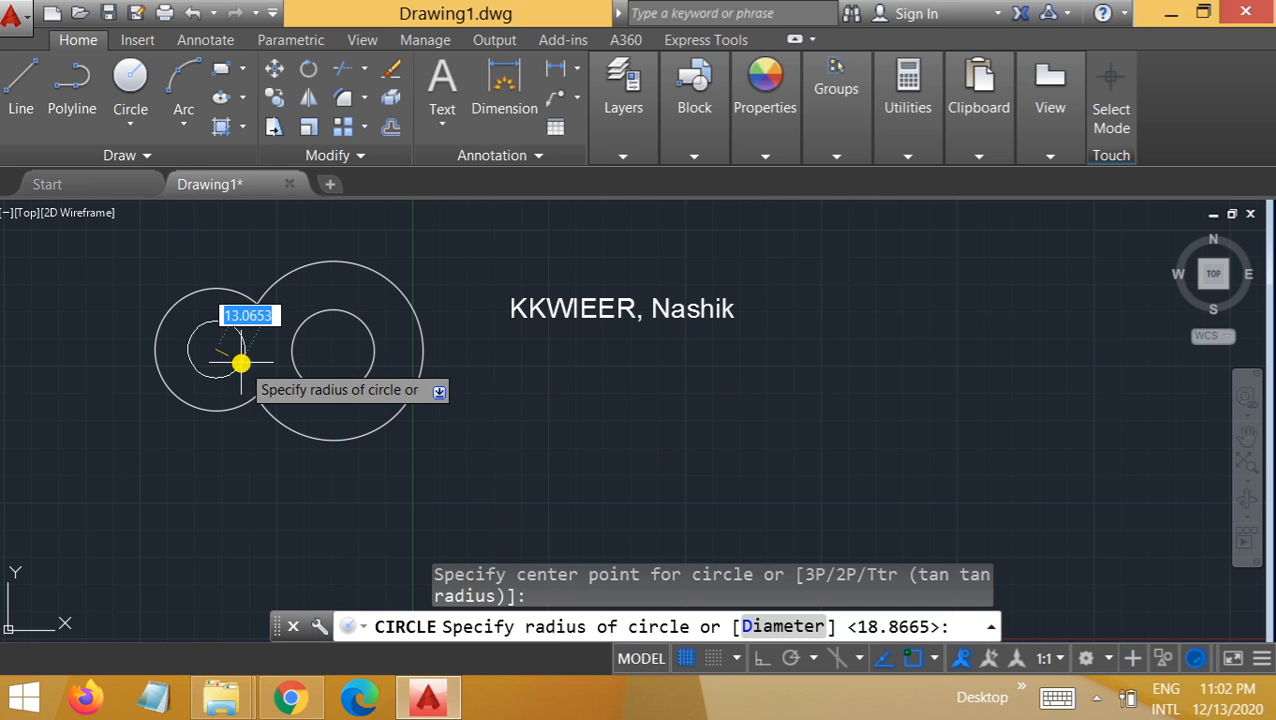
{"action": "left_click", "coordinate": [240, 358]}
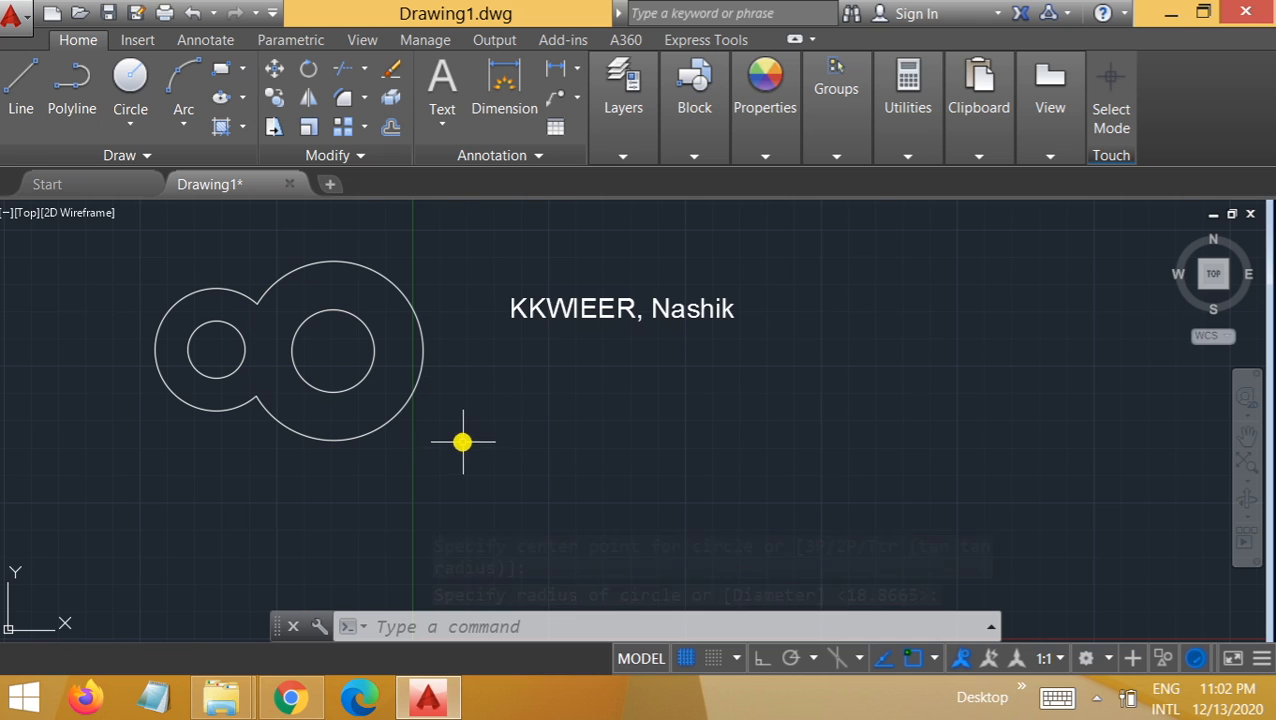
Move the joined outline and its two inner circles to the right of the text, using the larger lobe's center as base point
{"action": "left_click", "coordinate": [278, 72]}
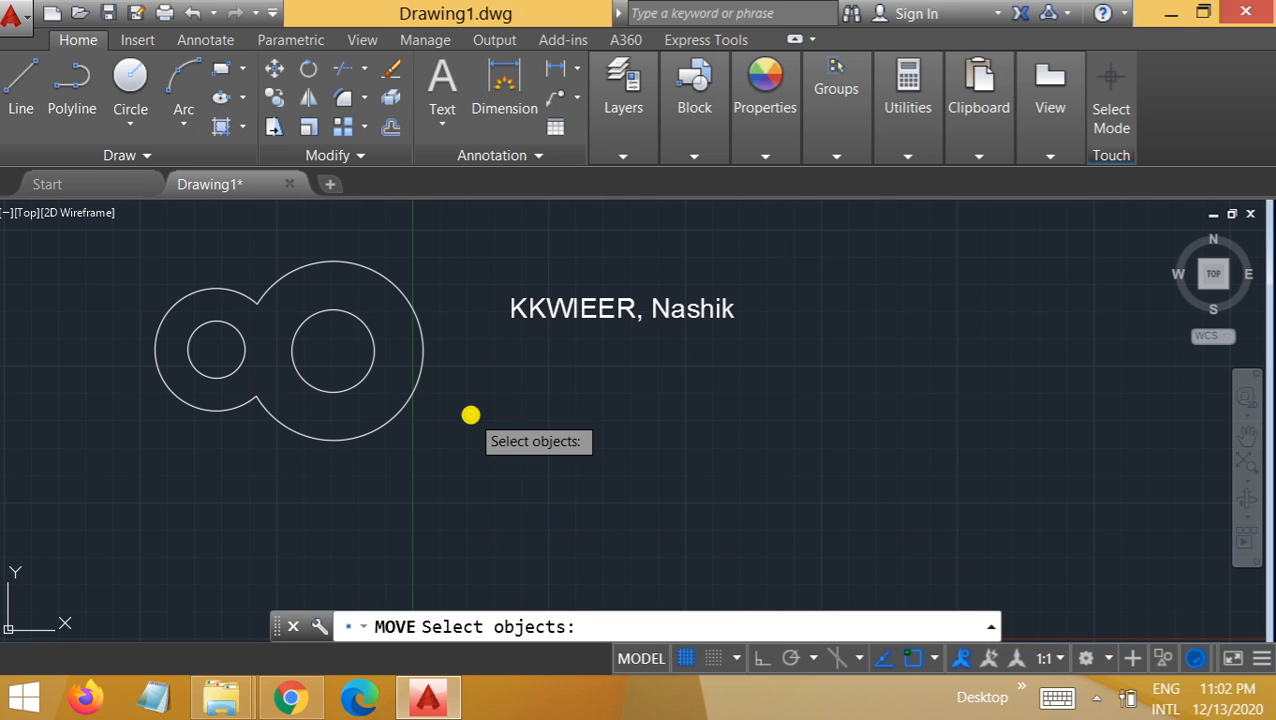
{"action": "mouse_move", "coordinate": [470, 444]}
{"action": "left_mouse_down"}
{"action": "mouse_move", "coordinate": [279, 299]}
{"action": "mouse_move", "coordinate": [108, 289]}
{"action": "left_mouse_up"}
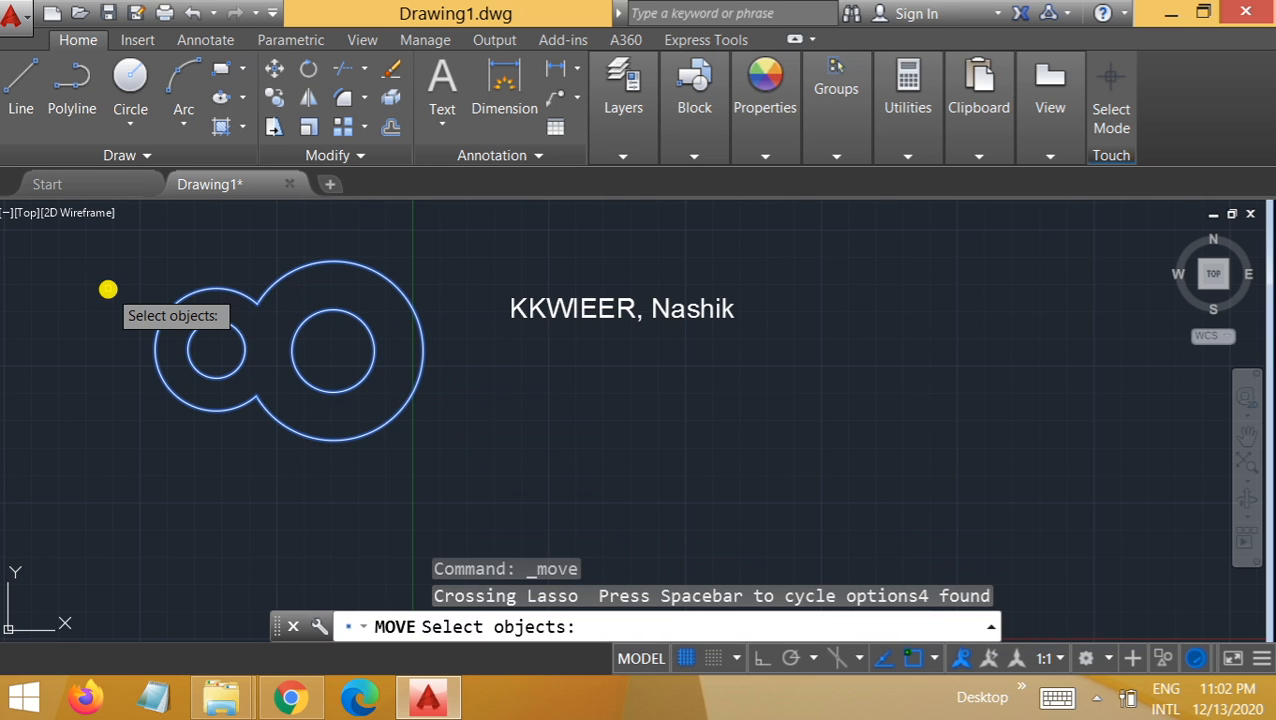
{"action": "key", "text": "Return"}
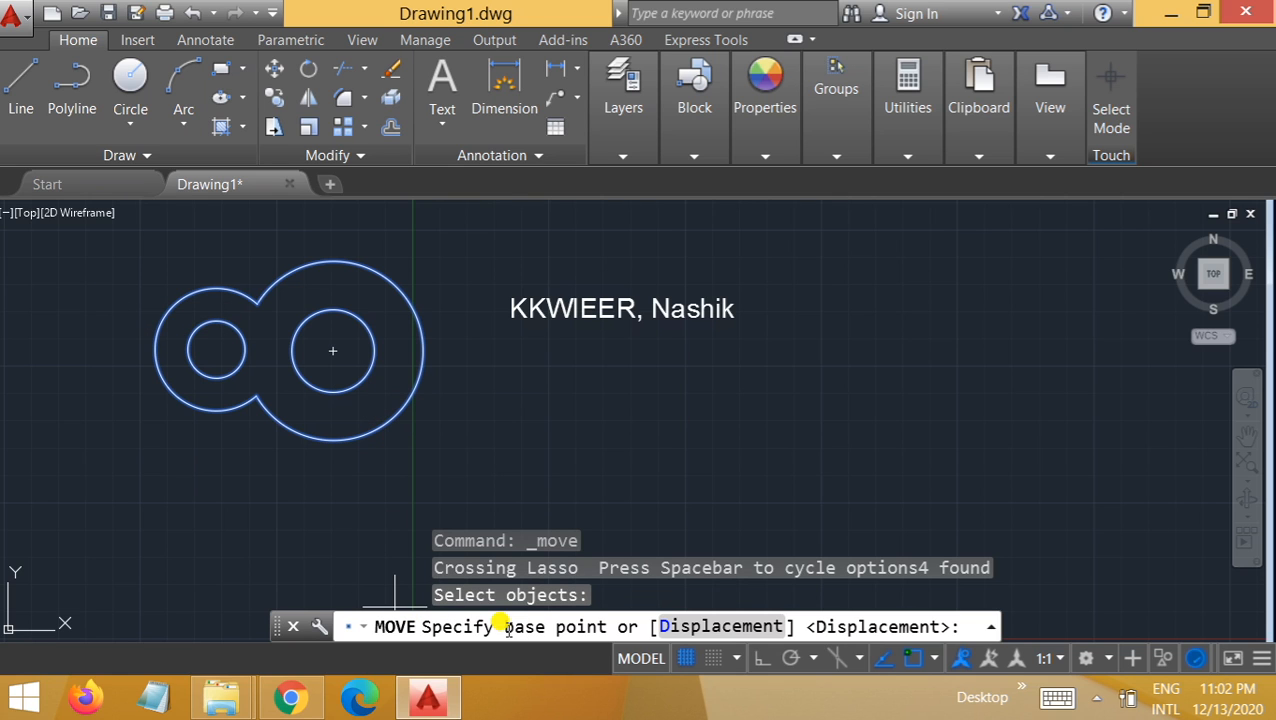
{"action": "left_click", "coordinate": [336, 354]}
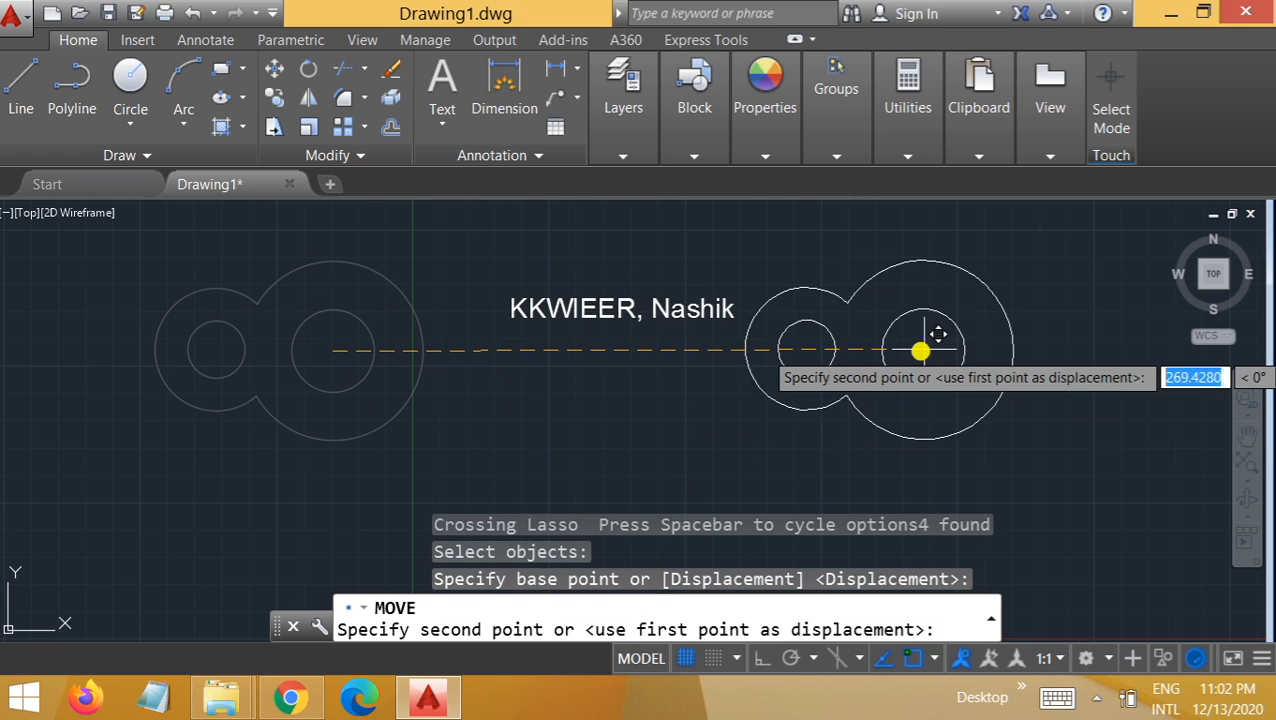
{"action": "left_click", "coordinate": [944, 346]}
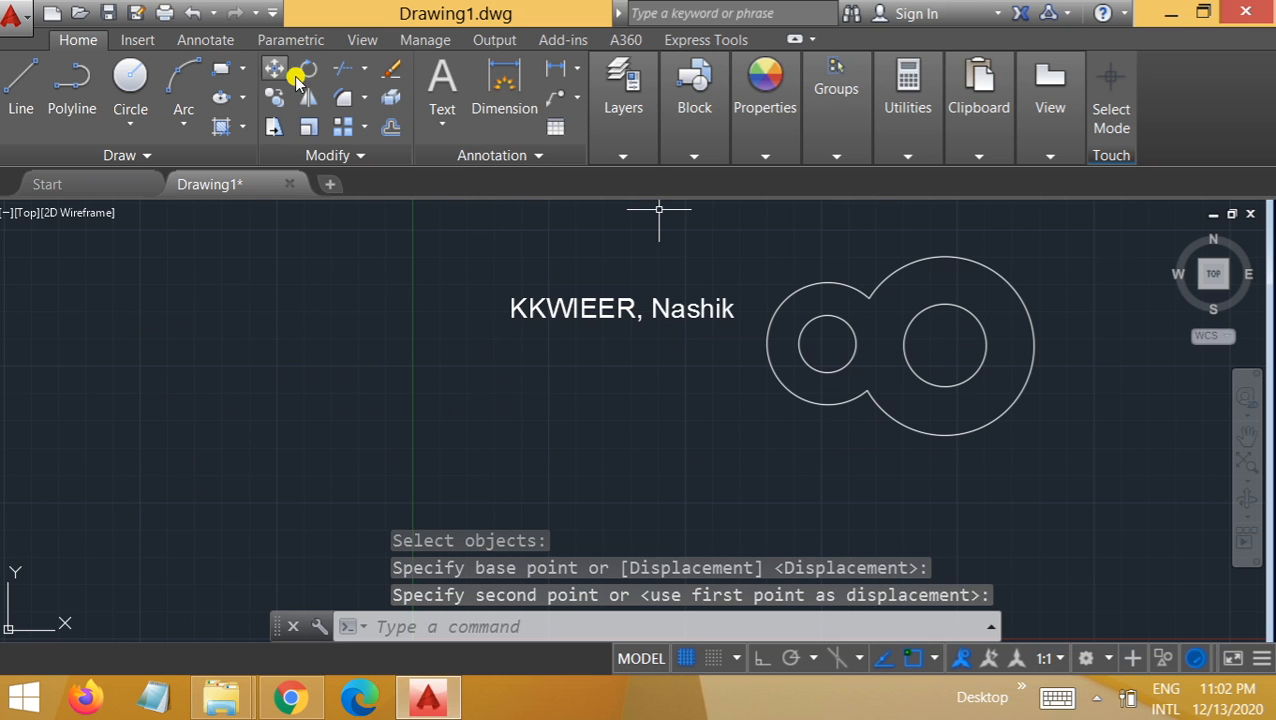
Draw a nearly horizontal line about 100 units long in the empty area left of the text
{"action": "left_click", "coordinate": [21, 88]}
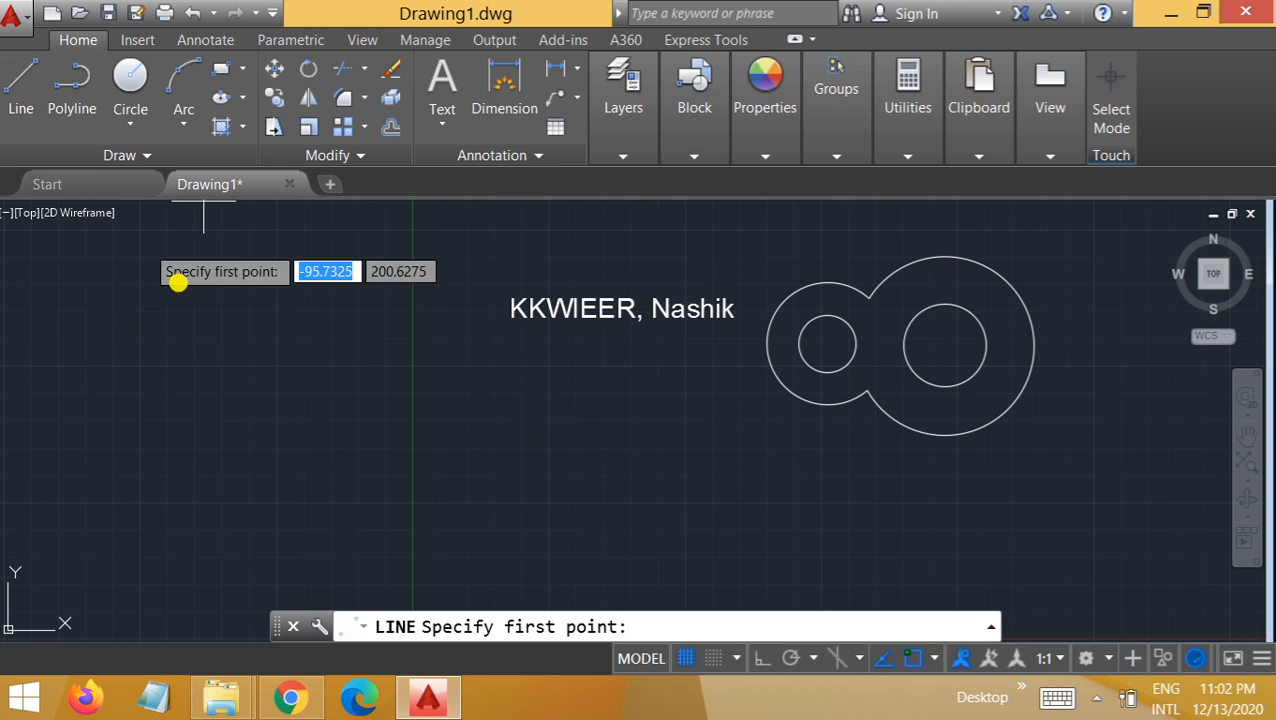
{"action": "left_click", "coordinate": [231, 365]}
{"action": "left_click", "coordinate": [231, 365]}
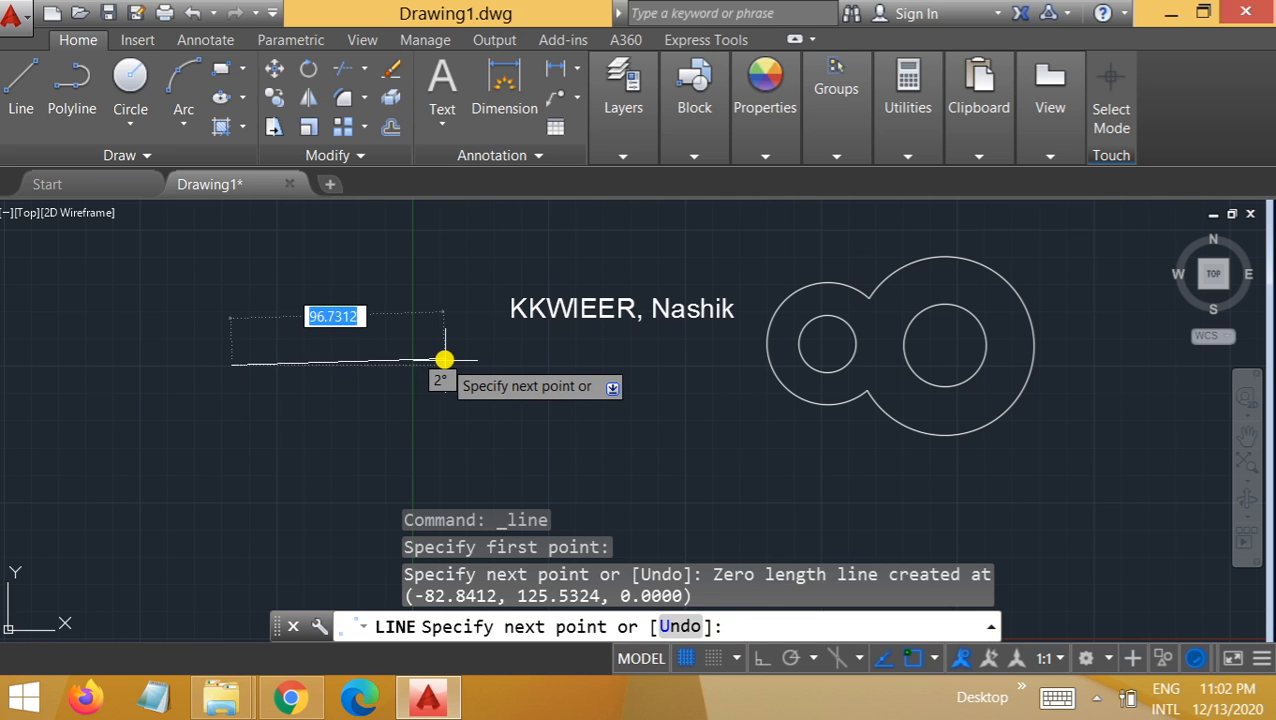
{"action": "left_click", "coordinate": [450, 366]}
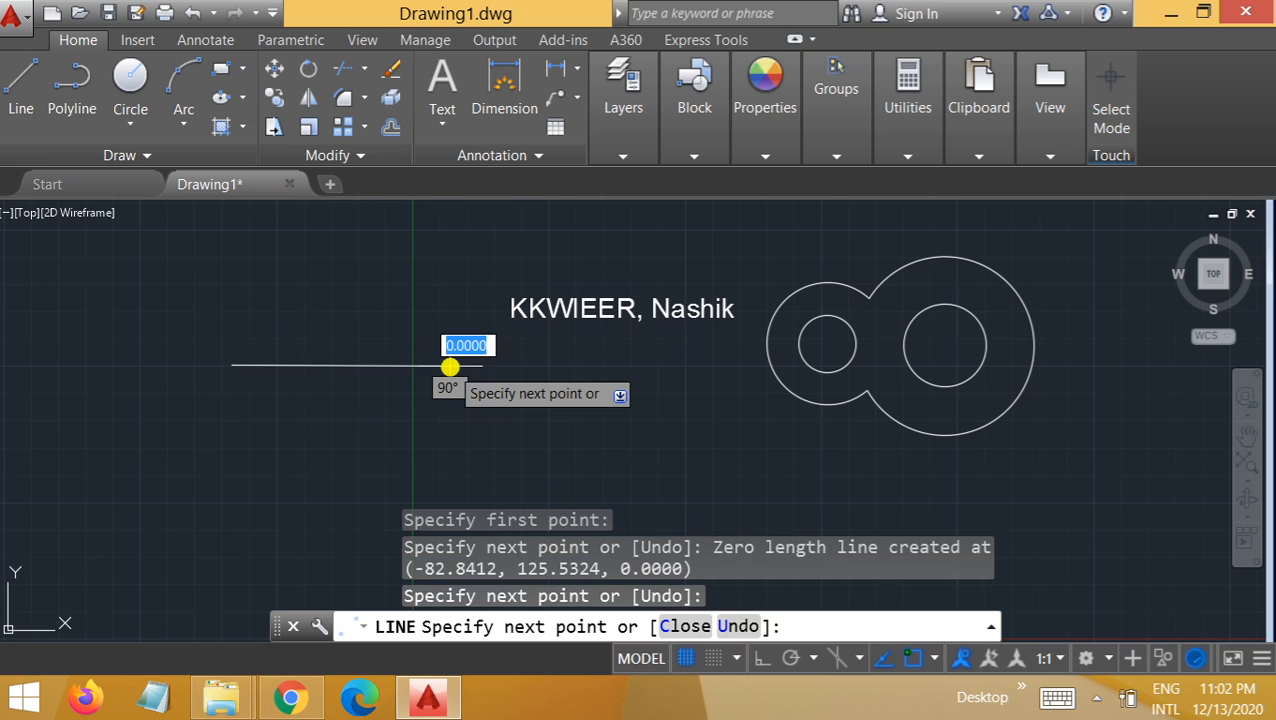
{"action": "key", "text": "Escape"}
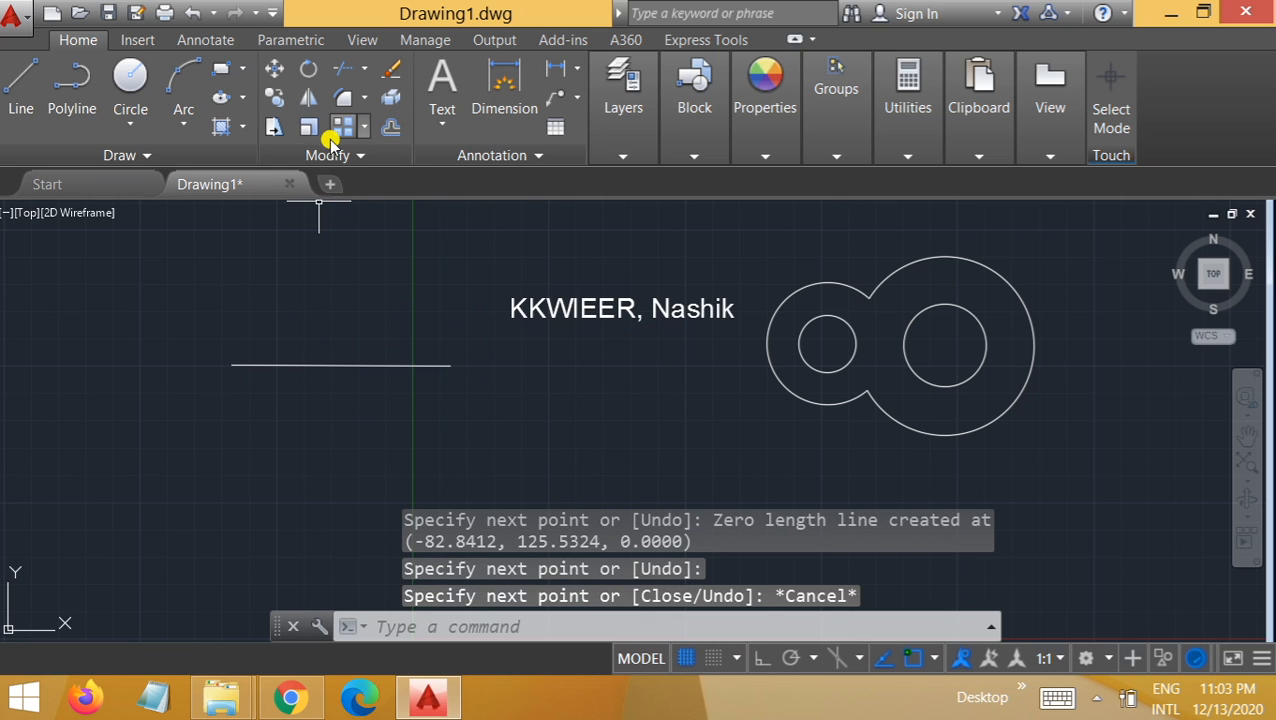
Rotate the line by -45 degrees about its left endpoint and undo the rotation
{"action": "left_click", "coordinate": [311, 76]}
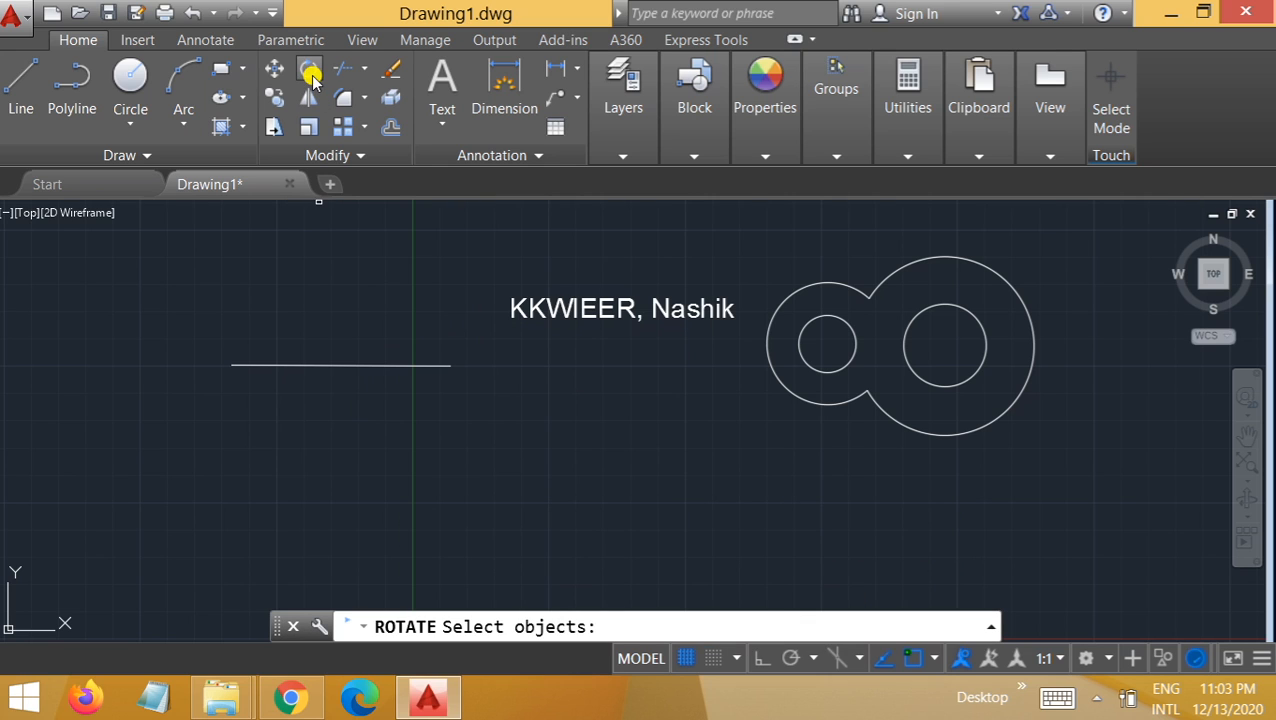
{"action": "left_click", "coordinate": [385, 366]}
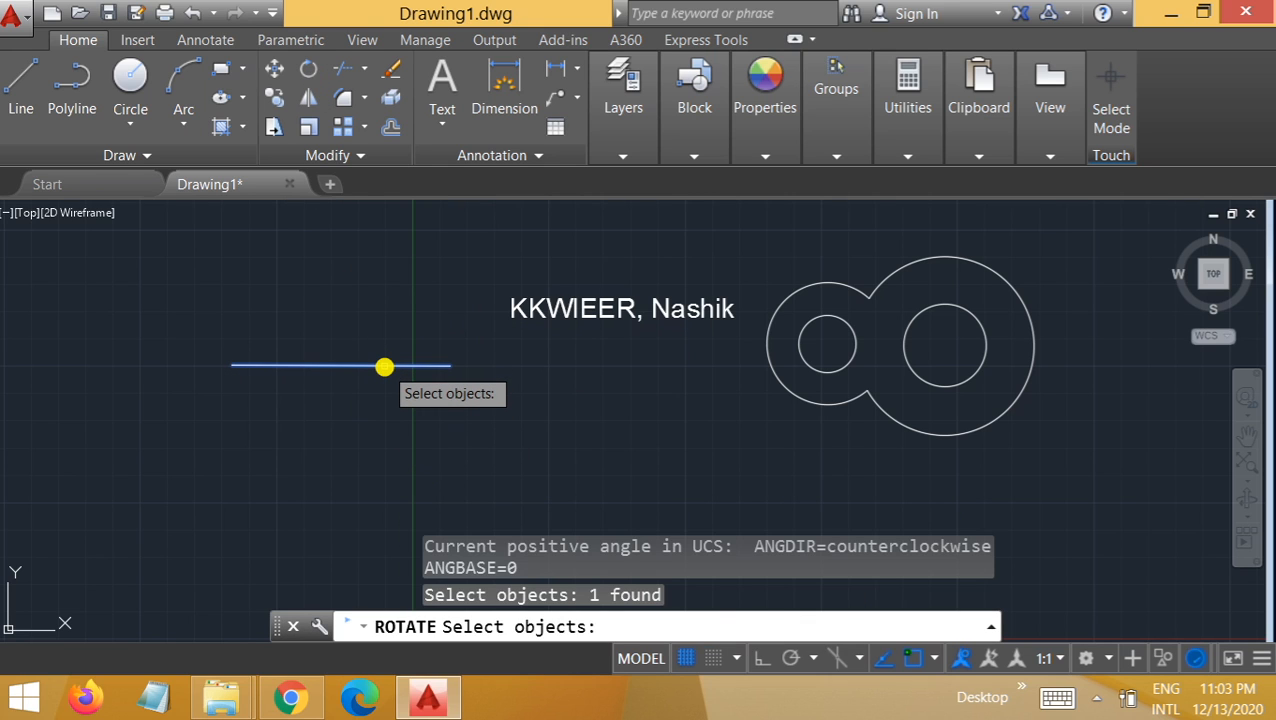
{"action": "left_click", "coordinate": [385, 370]}
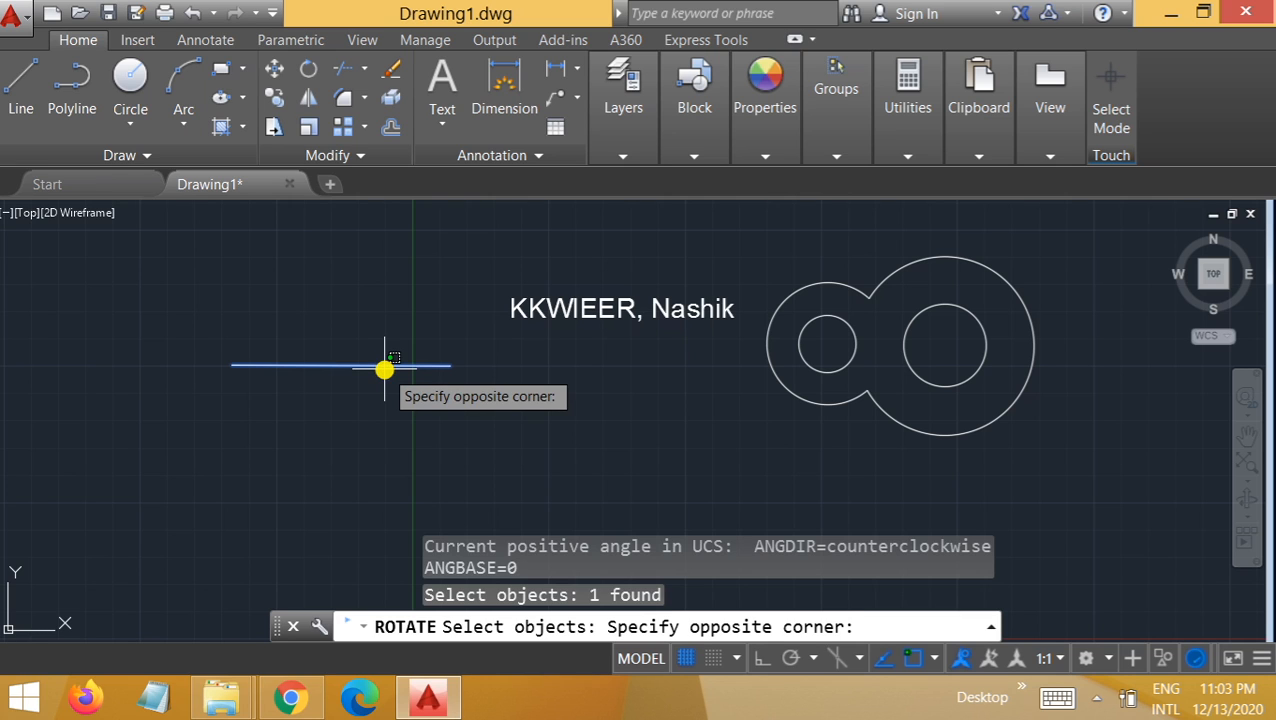
{"action": "left_click", "coordinate": [279, 385]}
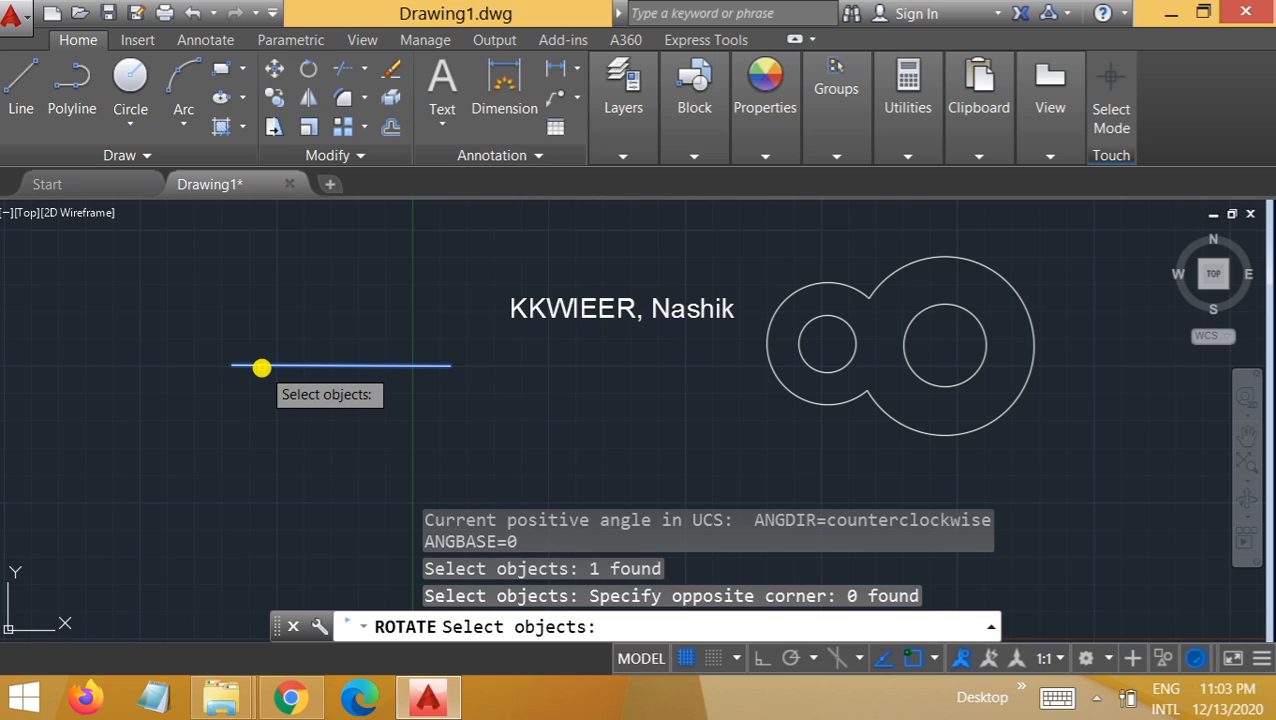
{"action": "left_click", "coordinate": [260, 366]}
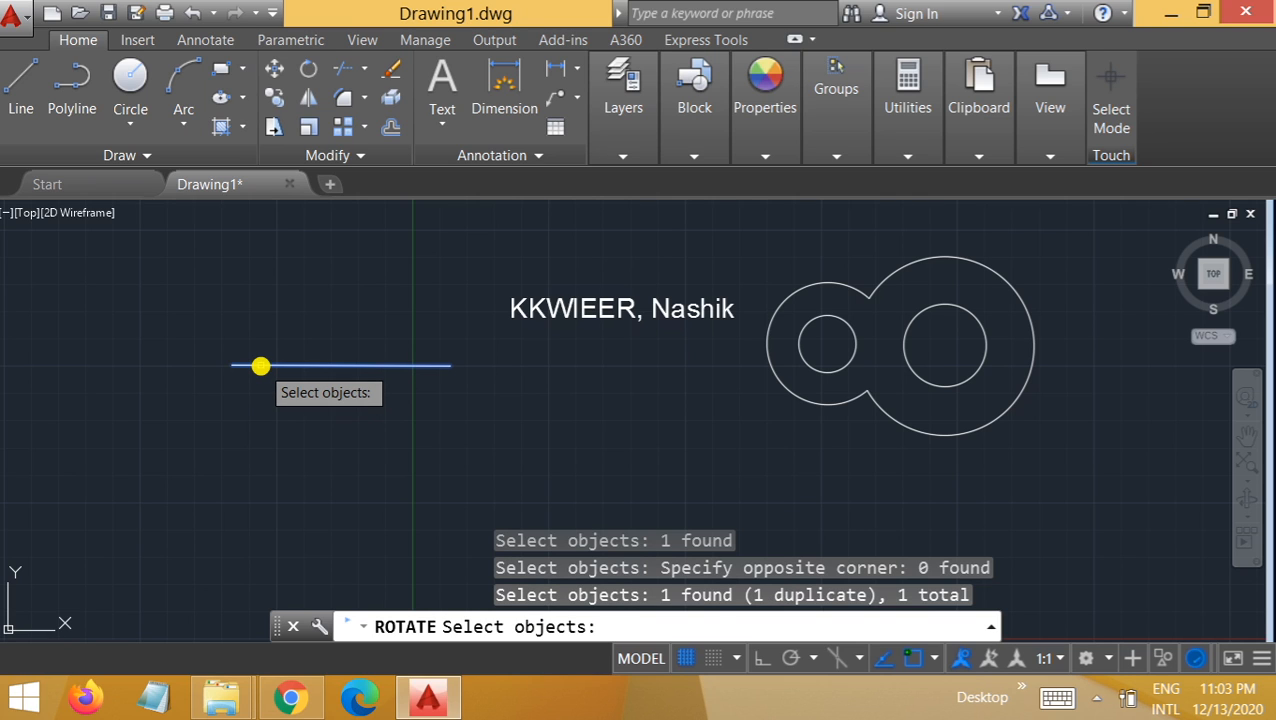
{"action": "left_click", "coordinate": [260, 366]}
{"action": "key", "text": "Return"}
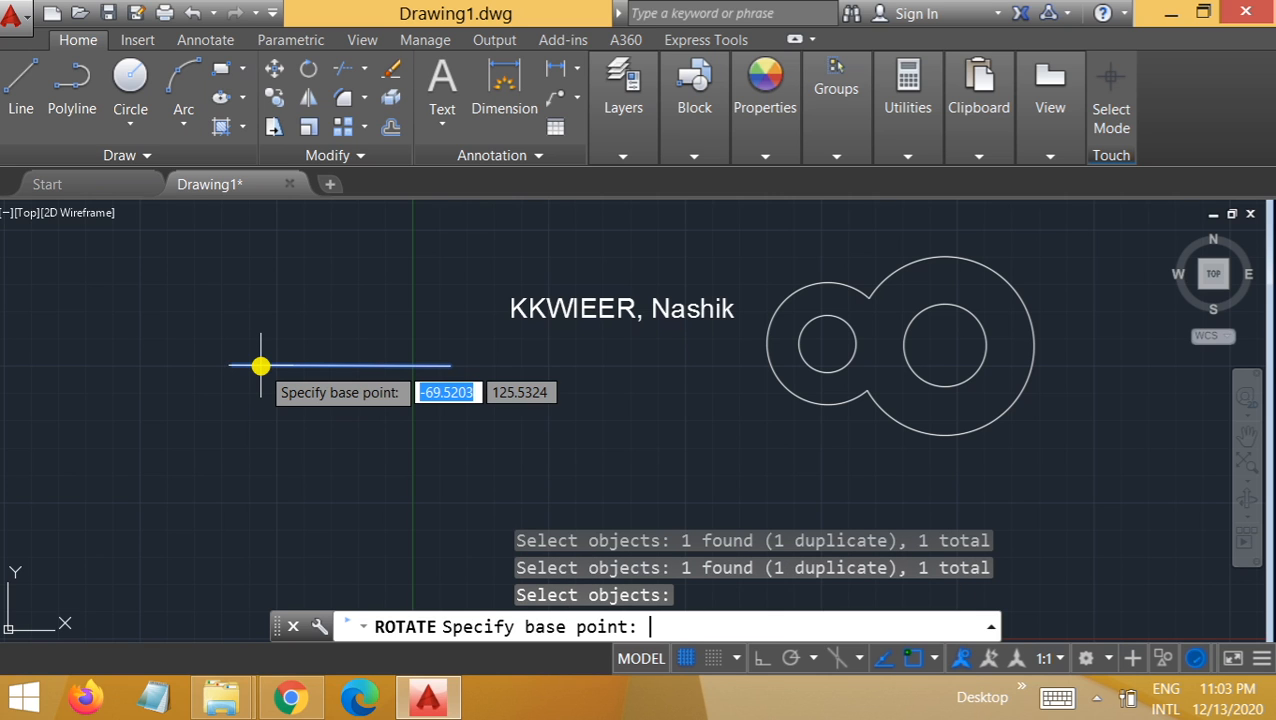
{"action": "left_click", "coordinate": [231, 366]}
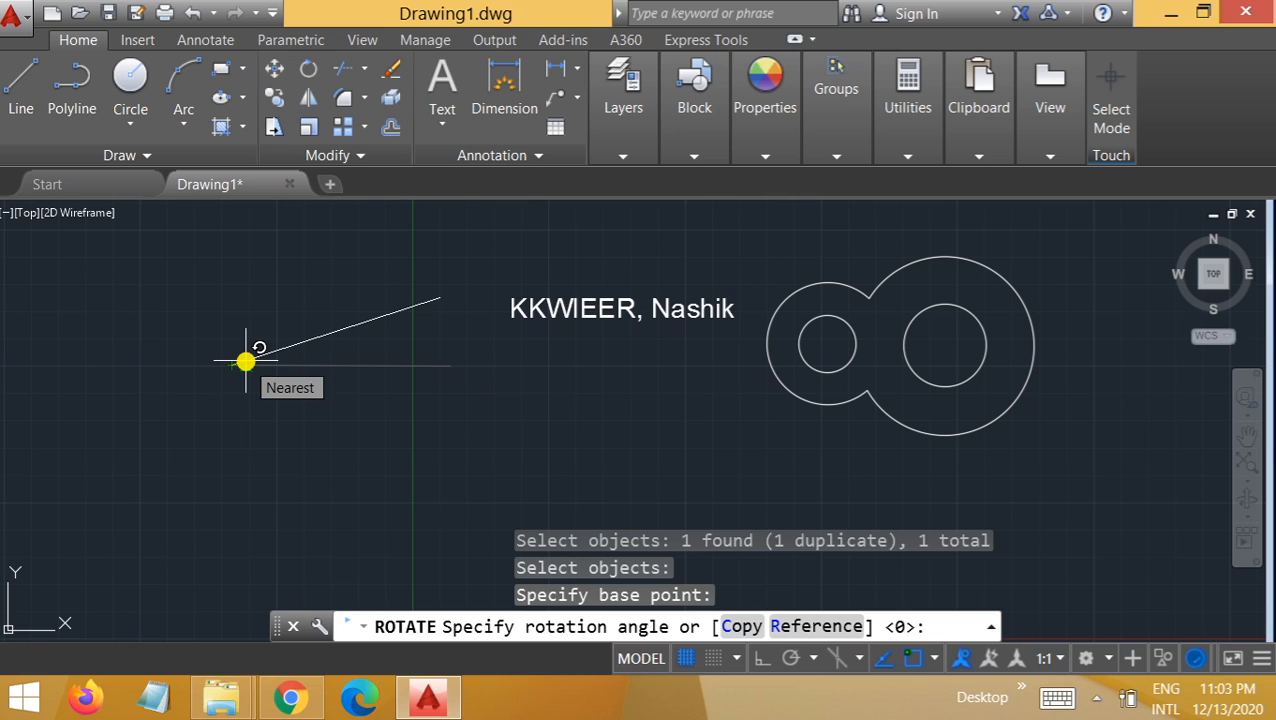
{"action": "type", "text": "-45"}
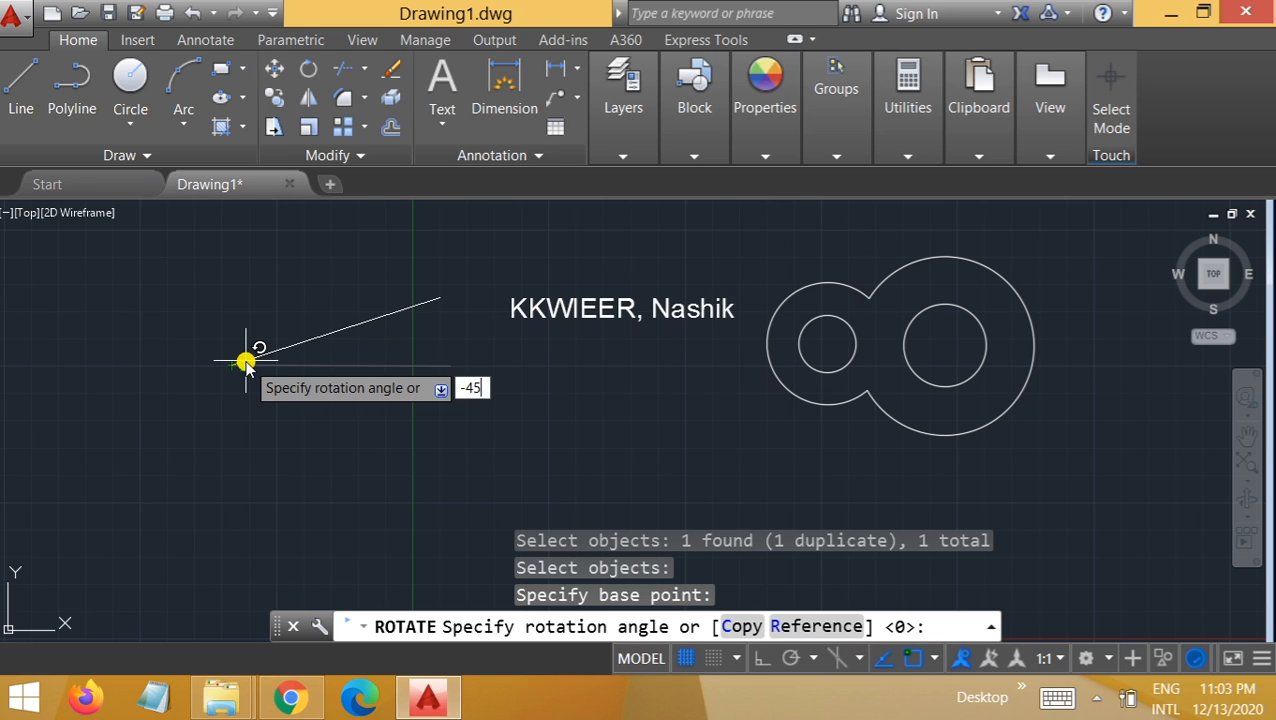
{"action": "key", "text": "Return"}
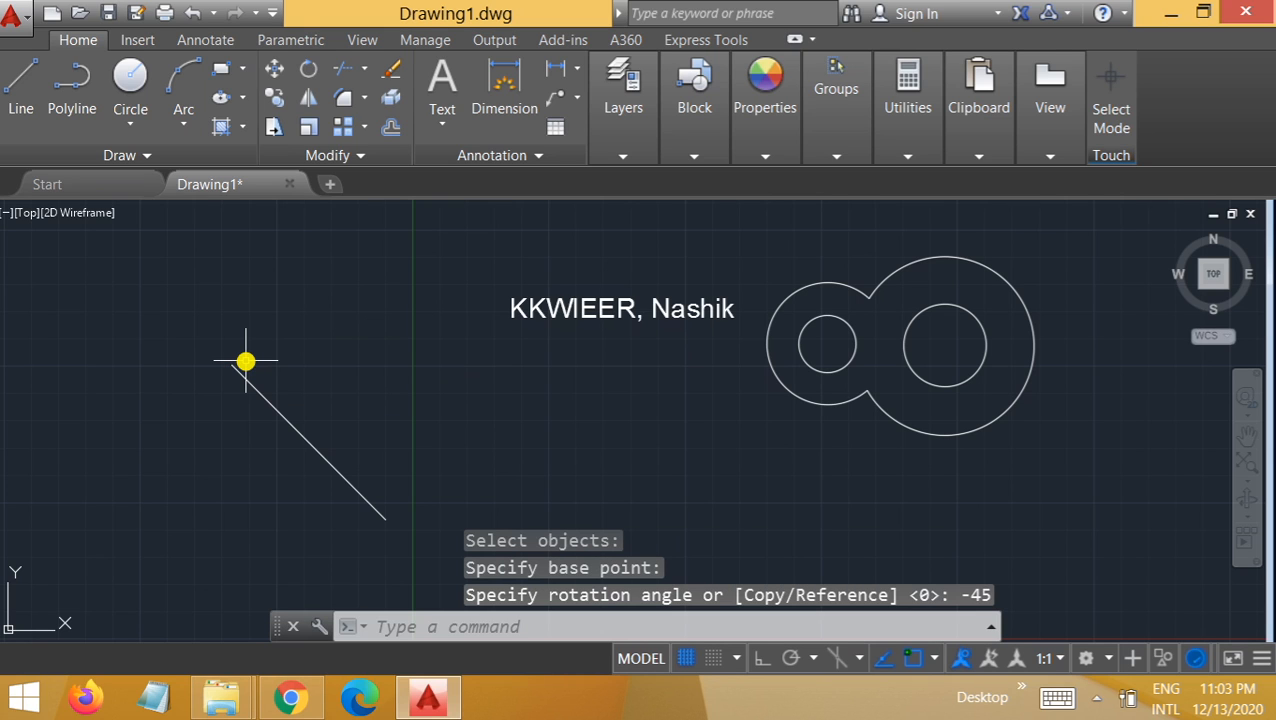
{"action": "key", "text": "ctrl+z"}
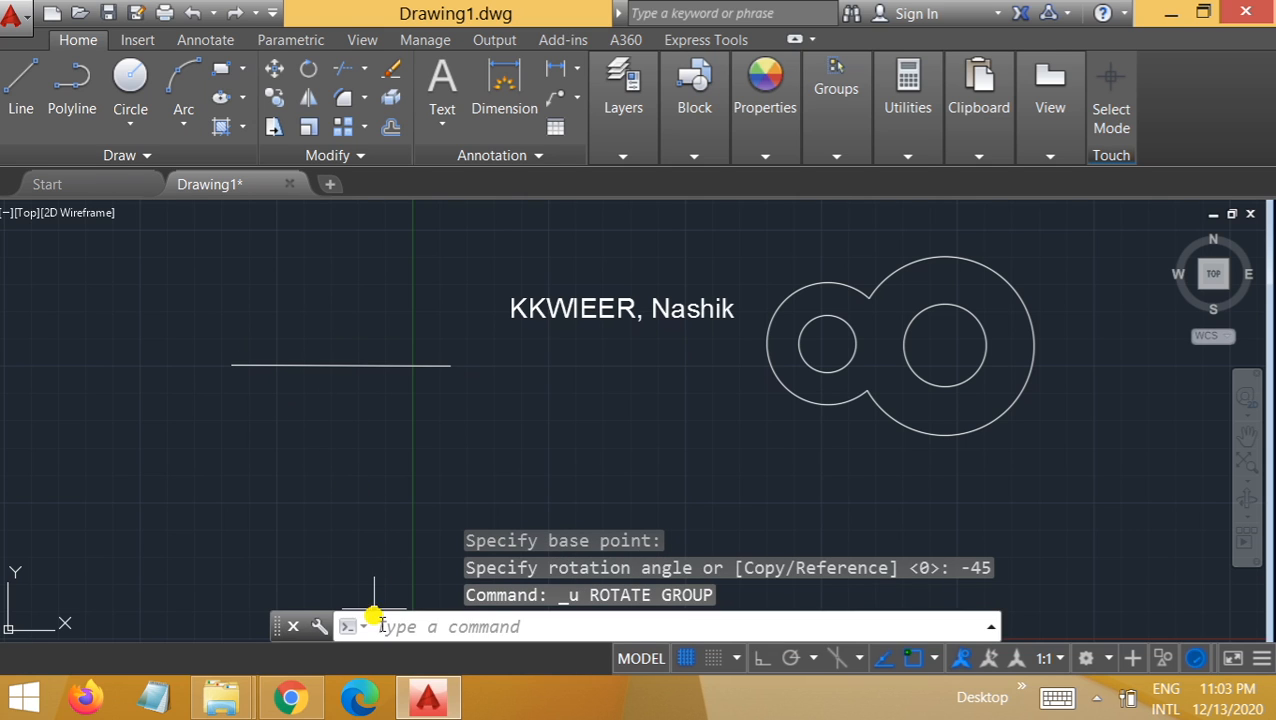
Rotate the line by 45 degrees about its left endpoint
{"action": "left_click", "coordinate": [305, 70]}
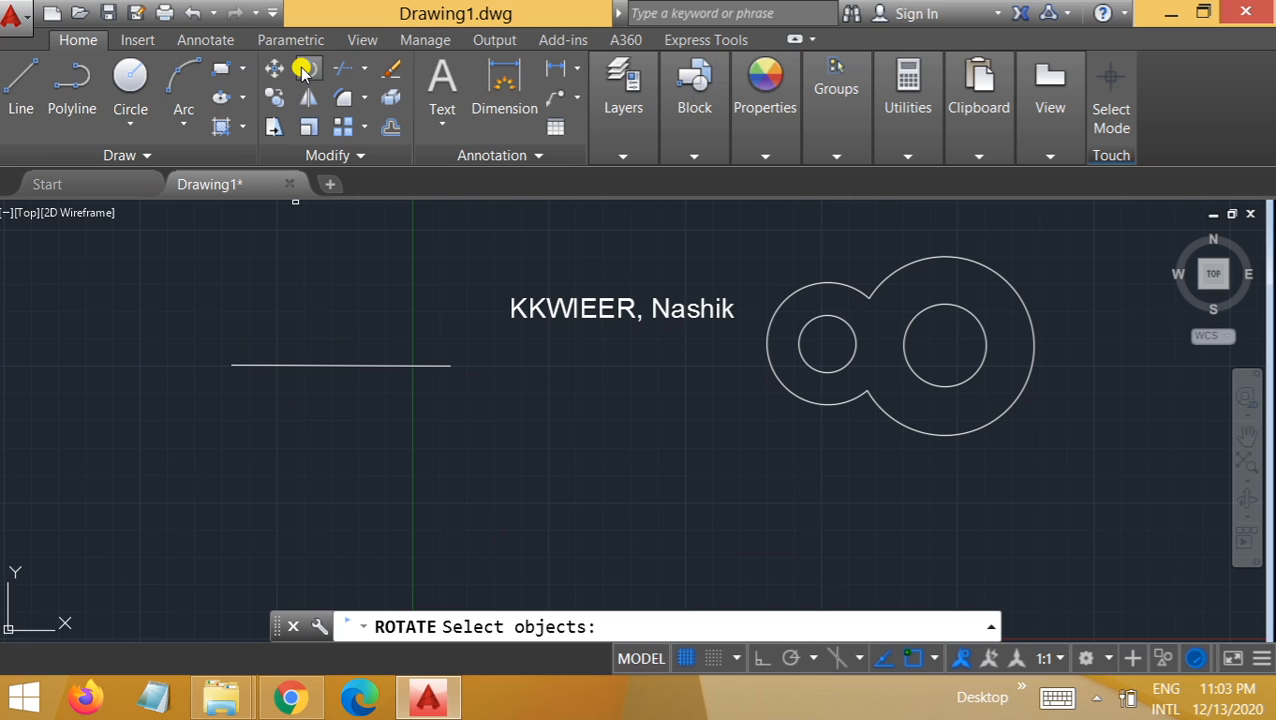
{"action": "left_click", "coordinate": [246, 367]}
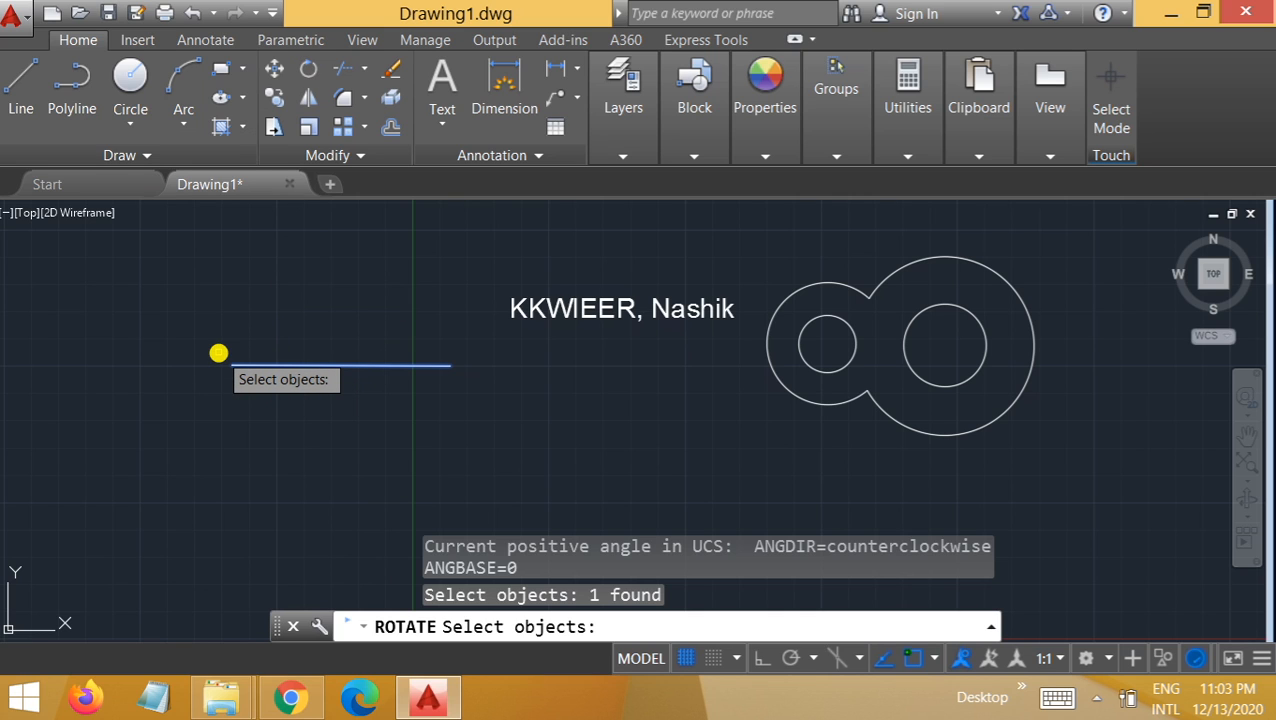
{"action": "left_click", "coordinate": [218, 353]}
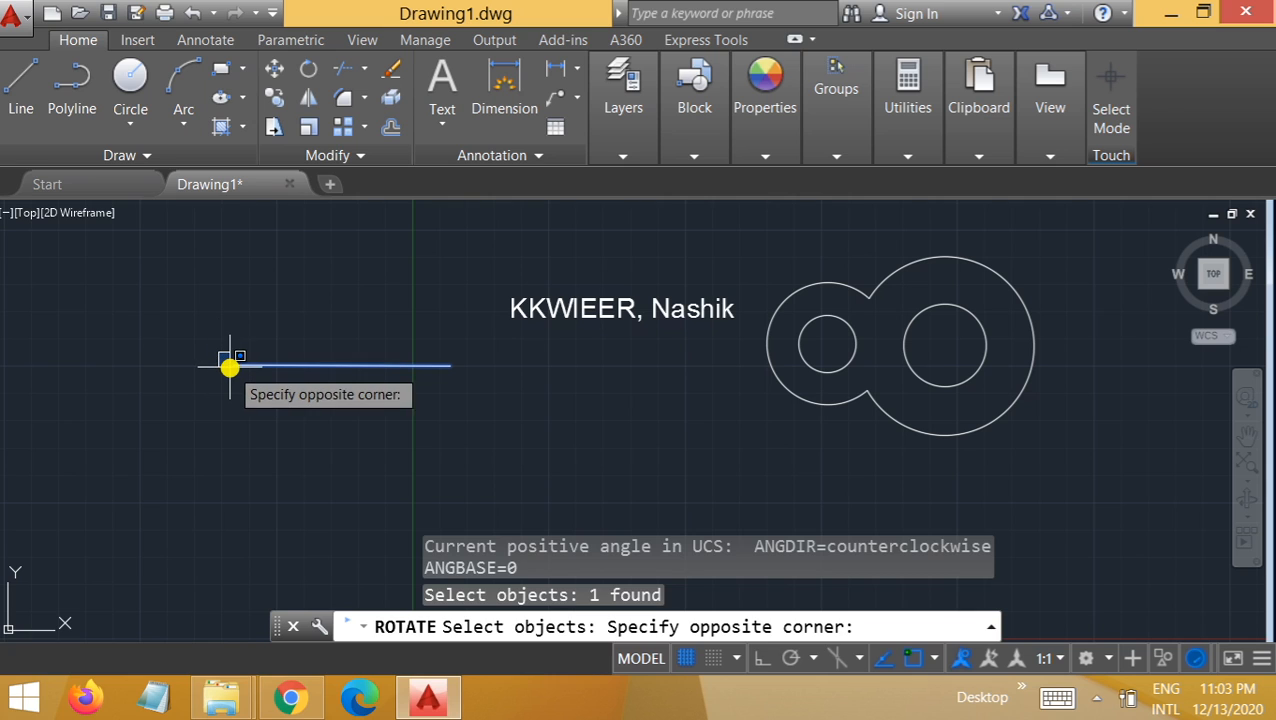
{"action": "left_click", "coordinate": [236, 366]}
{"action": "left_click", "coordinate": [234, 368]}
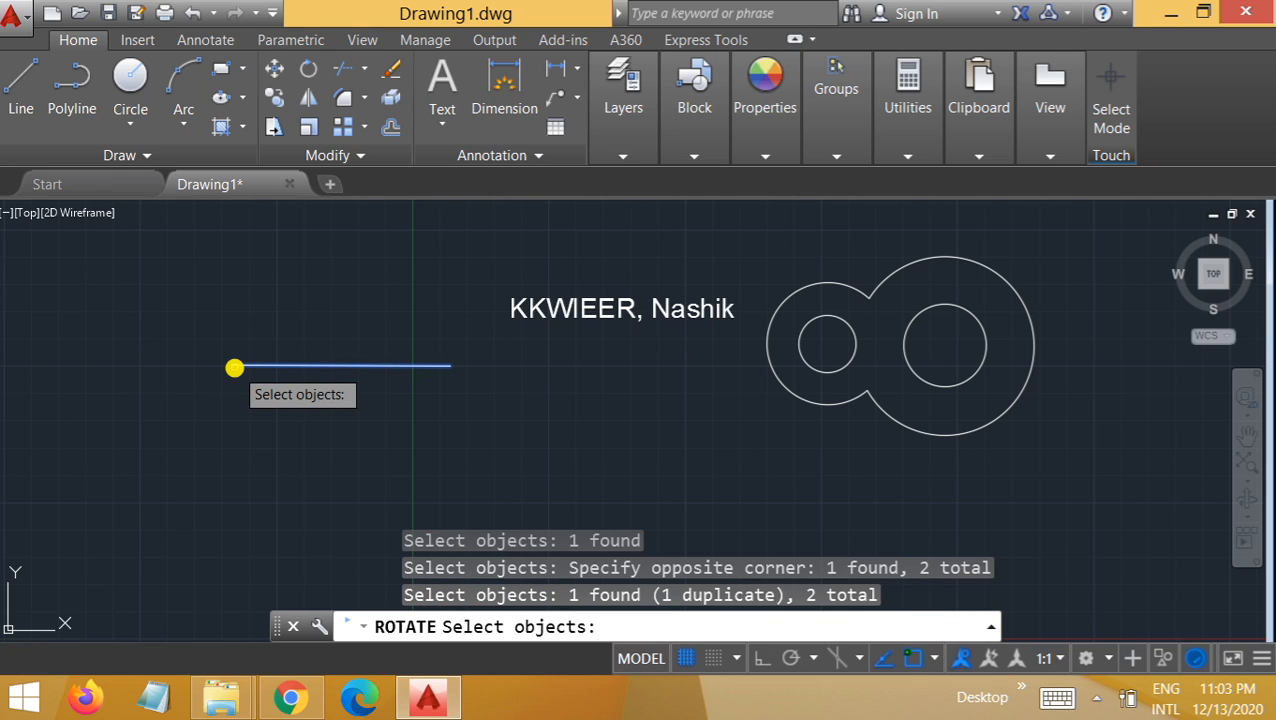
{"action": "key", "text": "Return"}
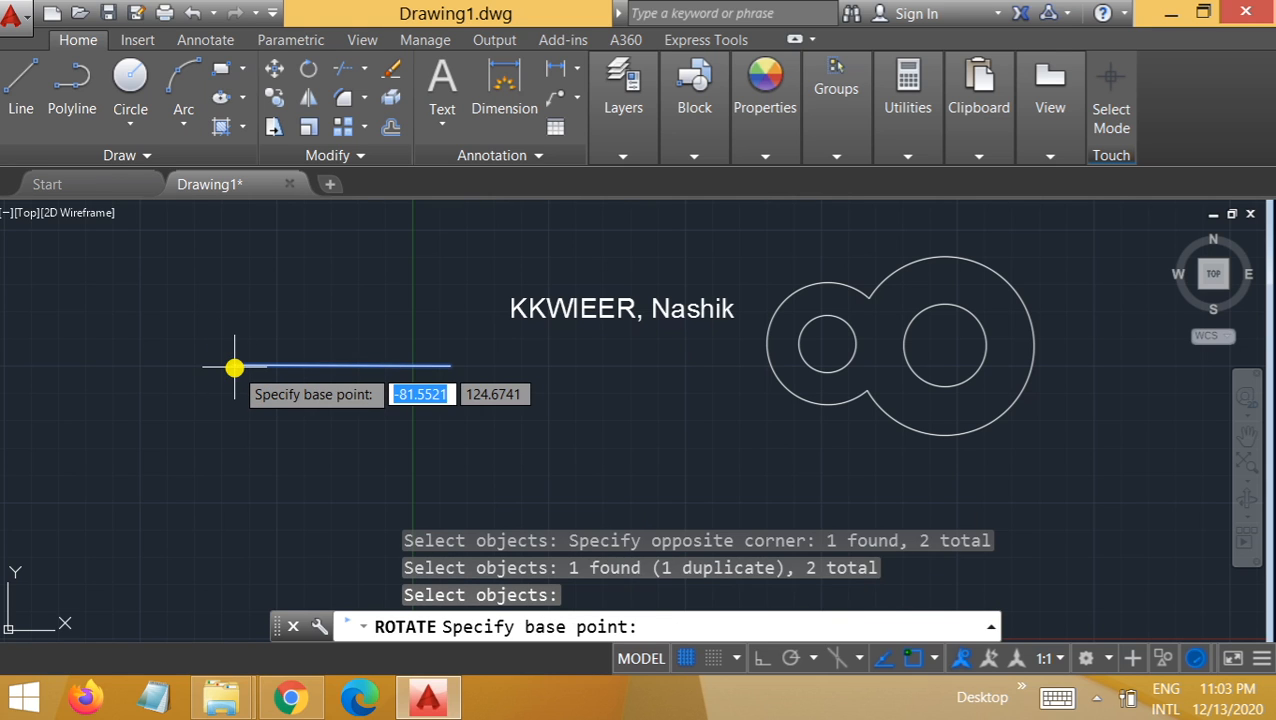
{"action": "left_click", "coordinate": [233, 366]}
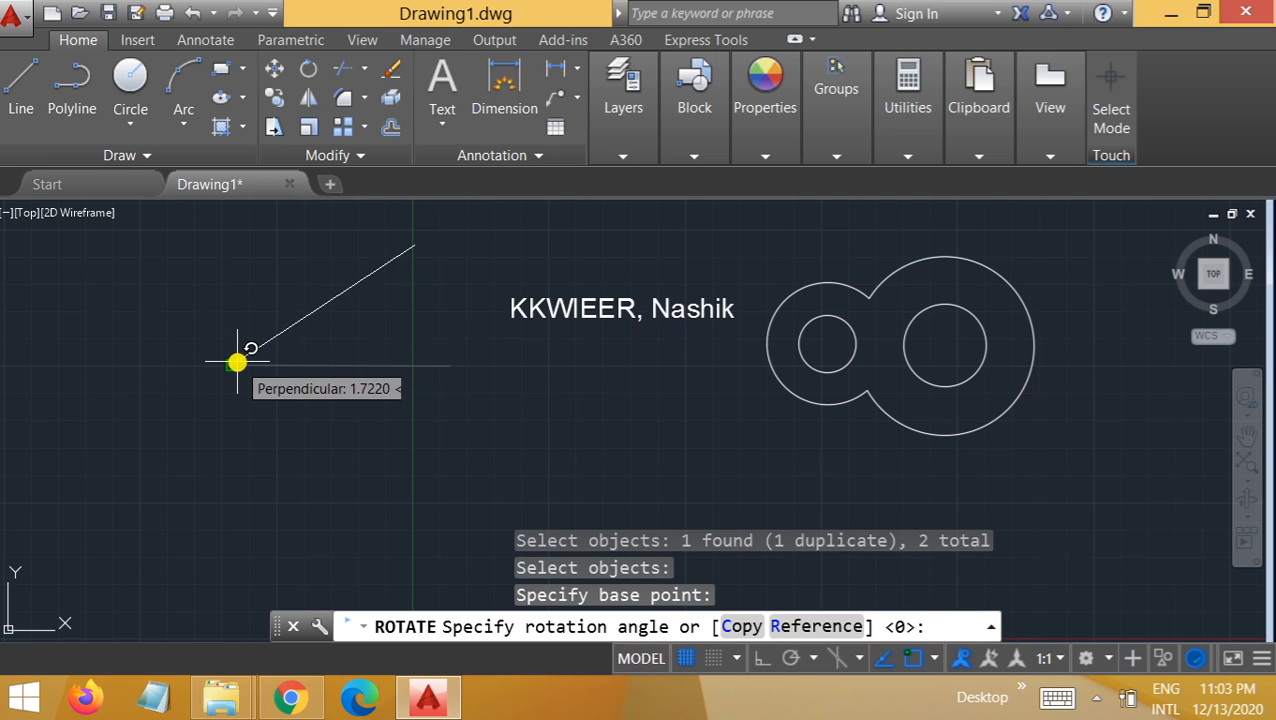
{"action": "key", "text": "Return"}
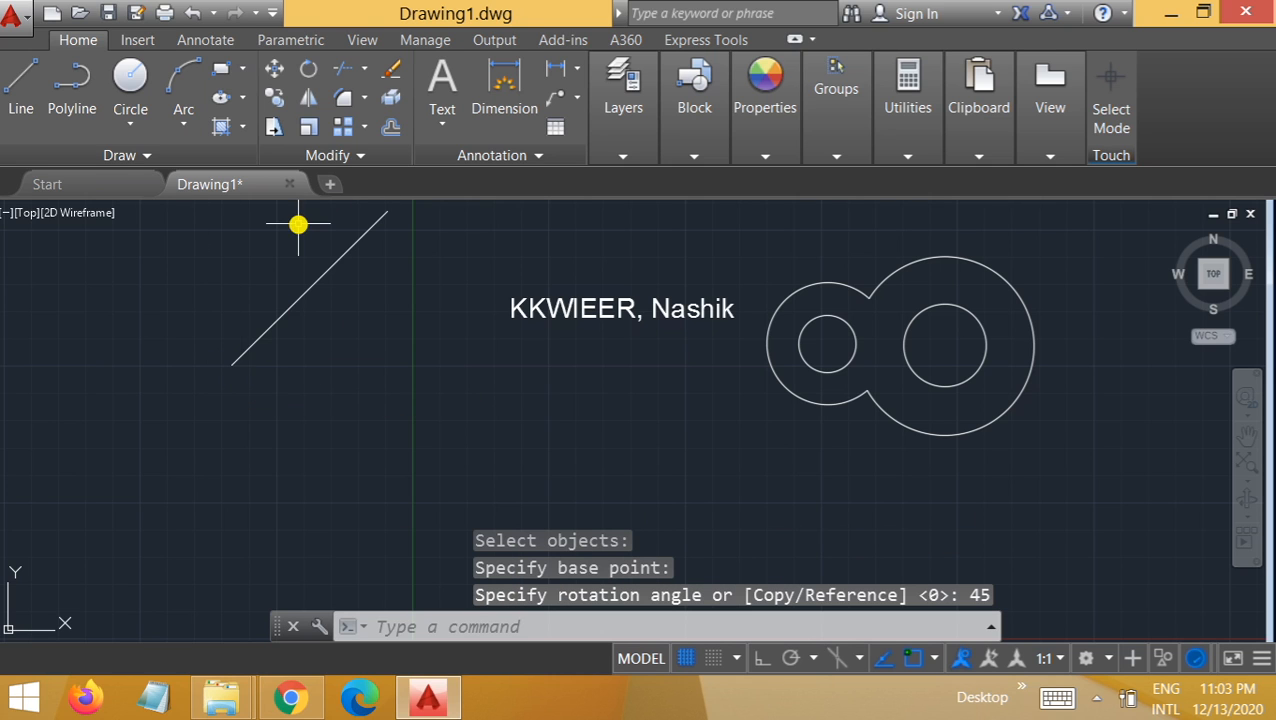
{"action": "left_click", "coordinate": [309, 127]}
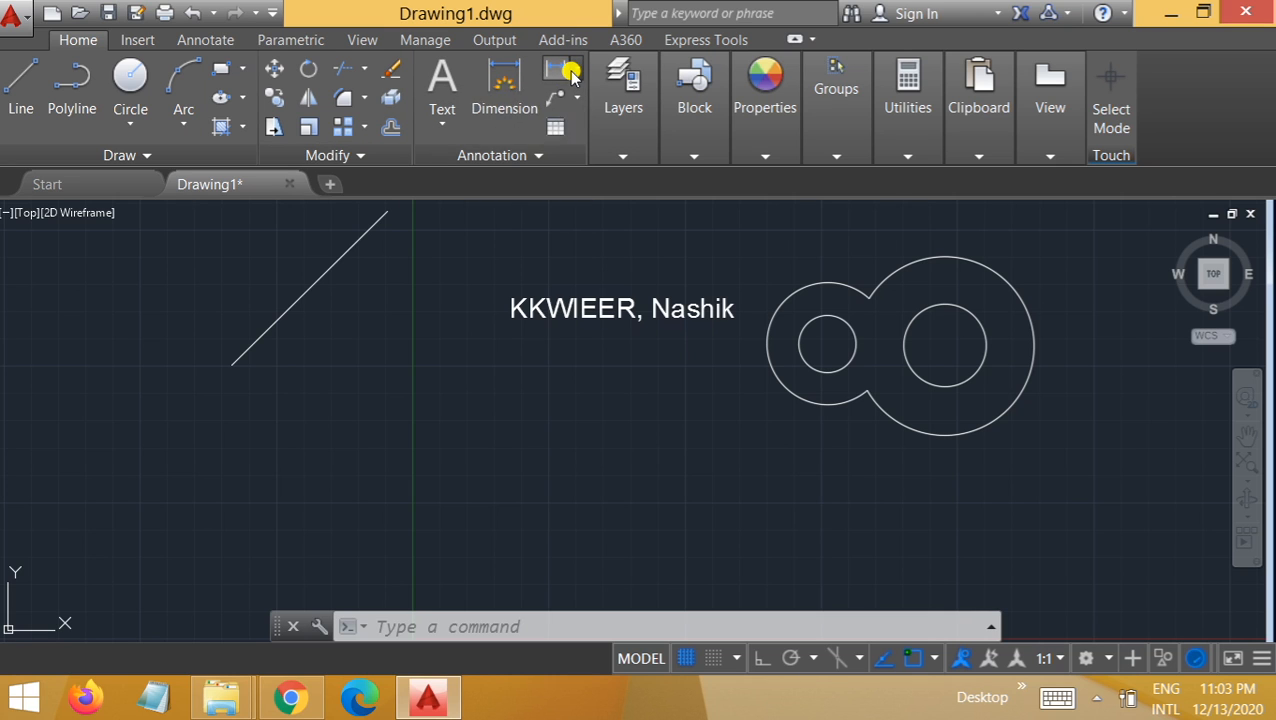
{"action": "left_click", "coordinate": [573, 79]}
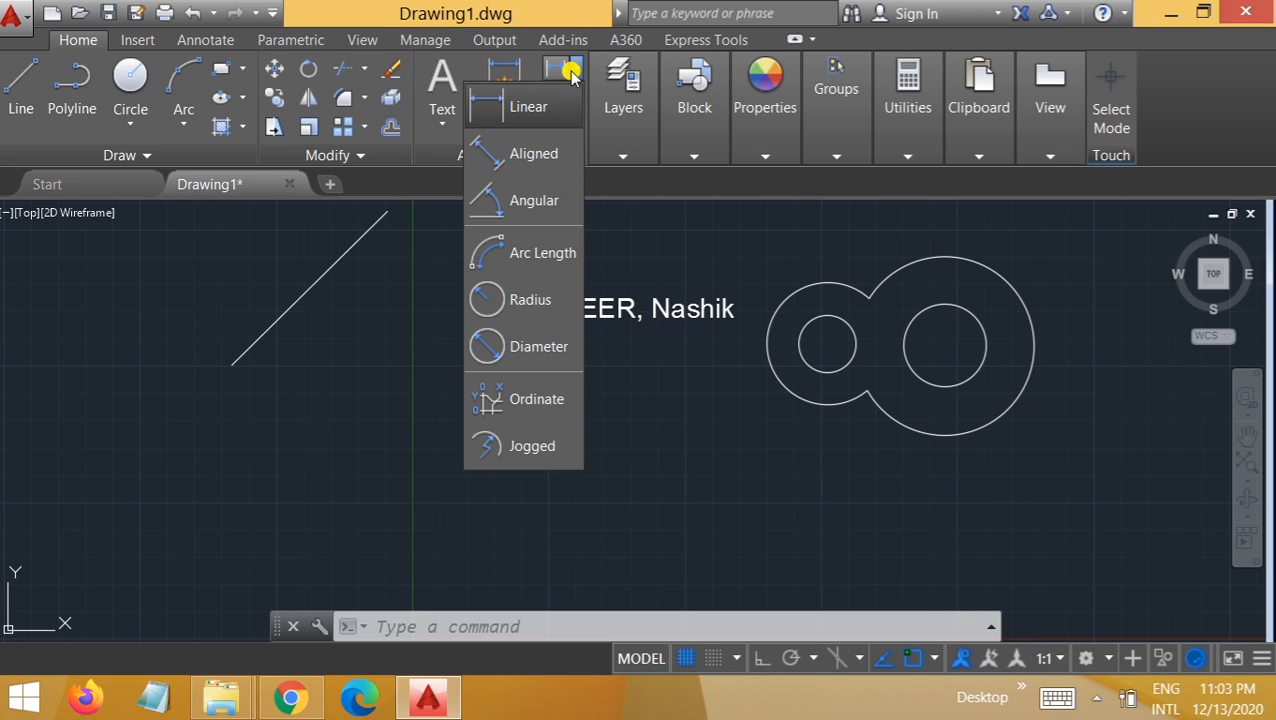
{"action": "left_click", "coordinate": [530, 200]}
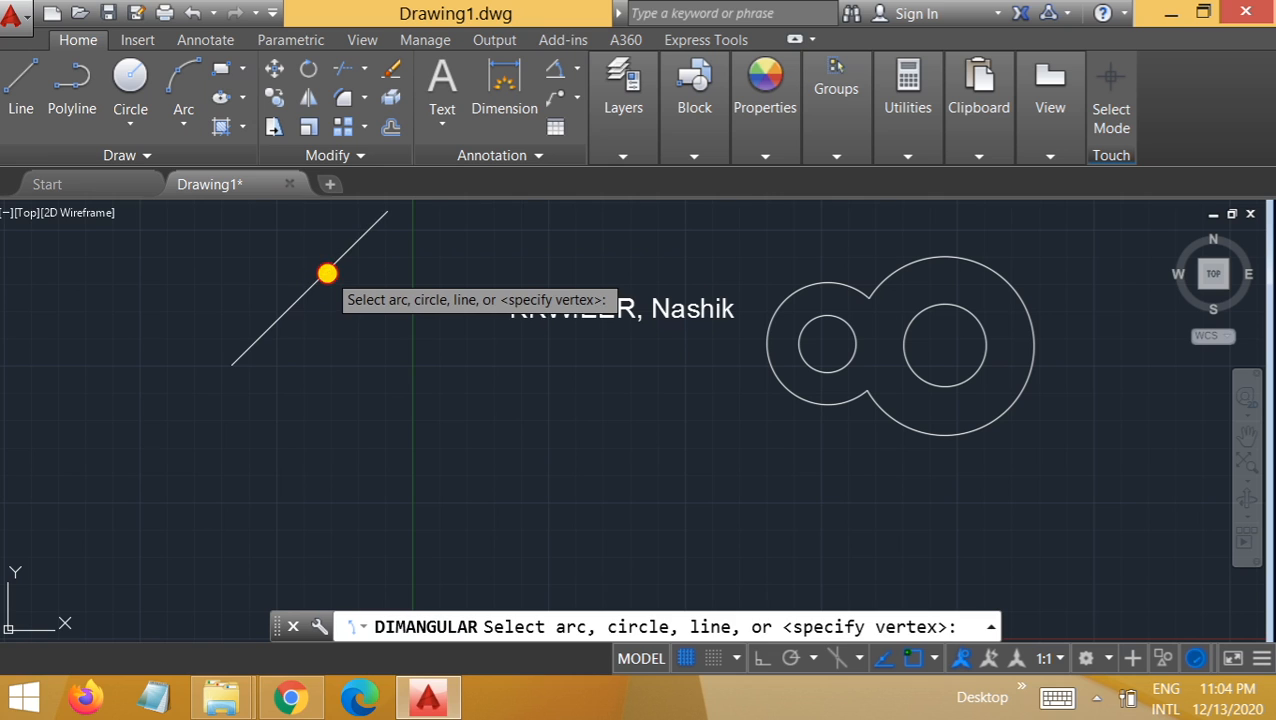
{"action": "left_click", "coordinate": [329, 275]}
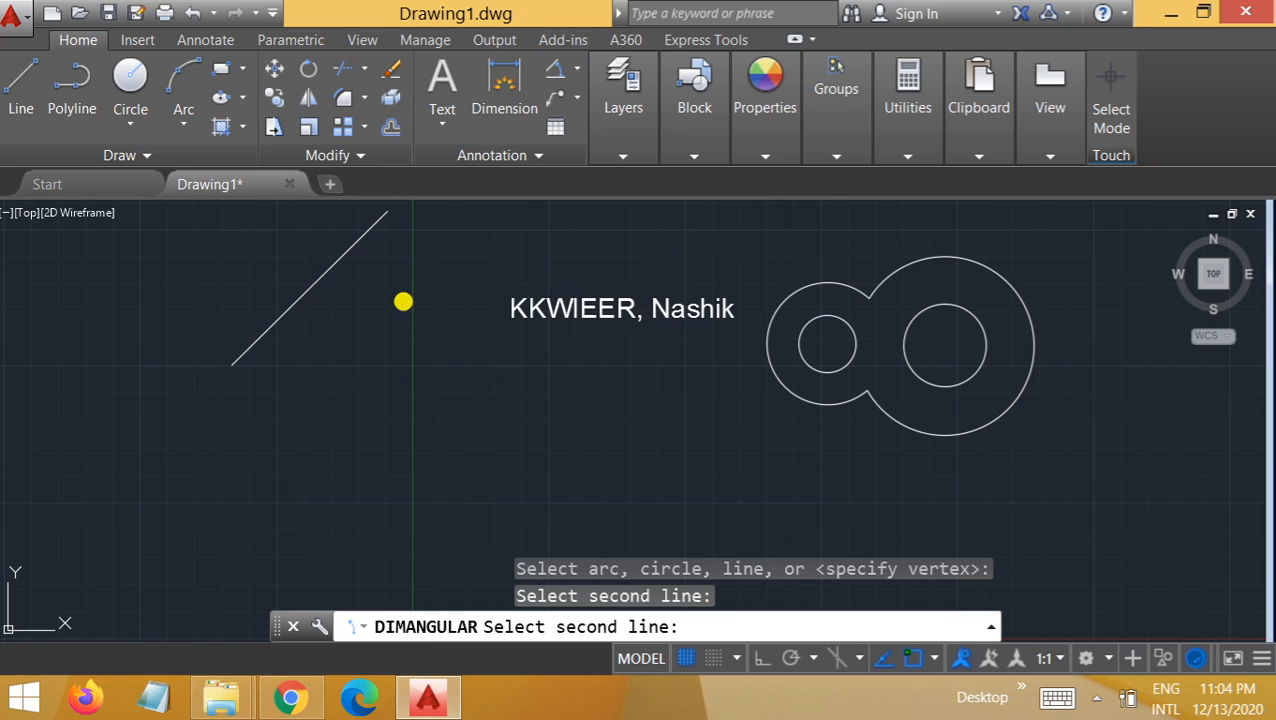
{"action": "key", "text": "Escape"}
Draw a horizontal line about 67 units long to the right from the lower end of the inclined line
{"action": "left_click", "coordinate": [25, 80]}
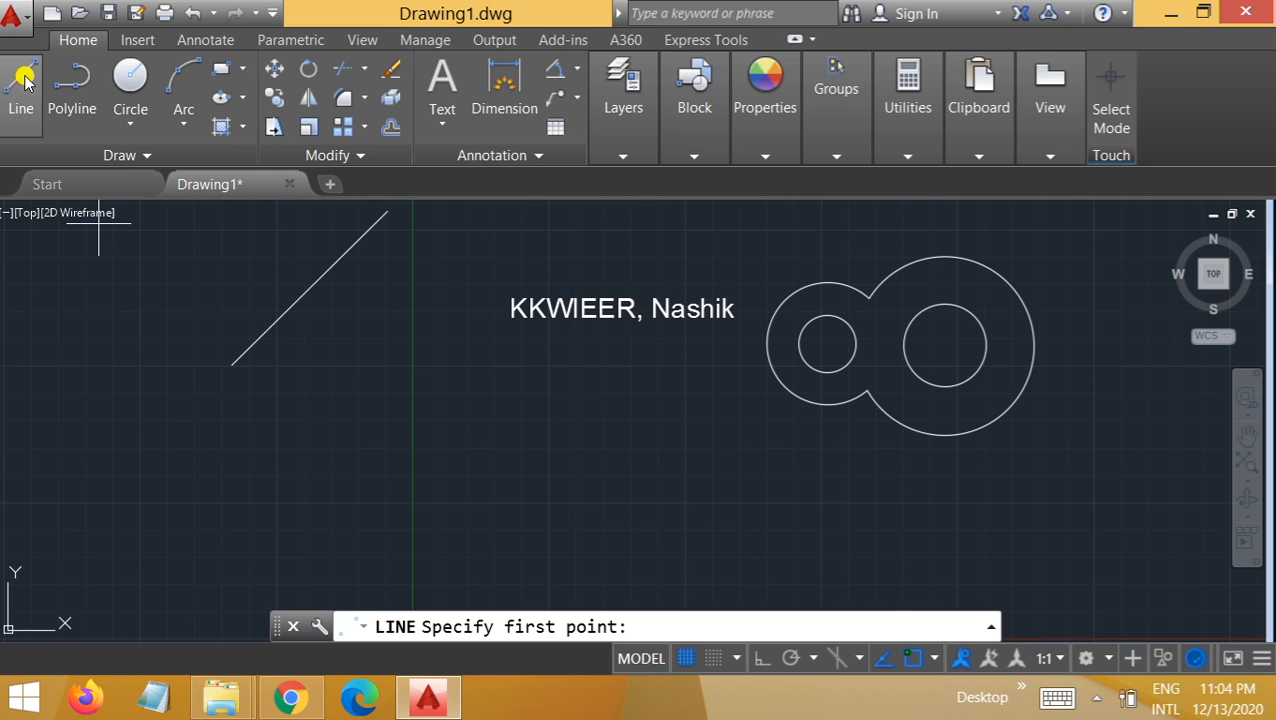
{"action": "left_click", "coordinate": [231, 367]}
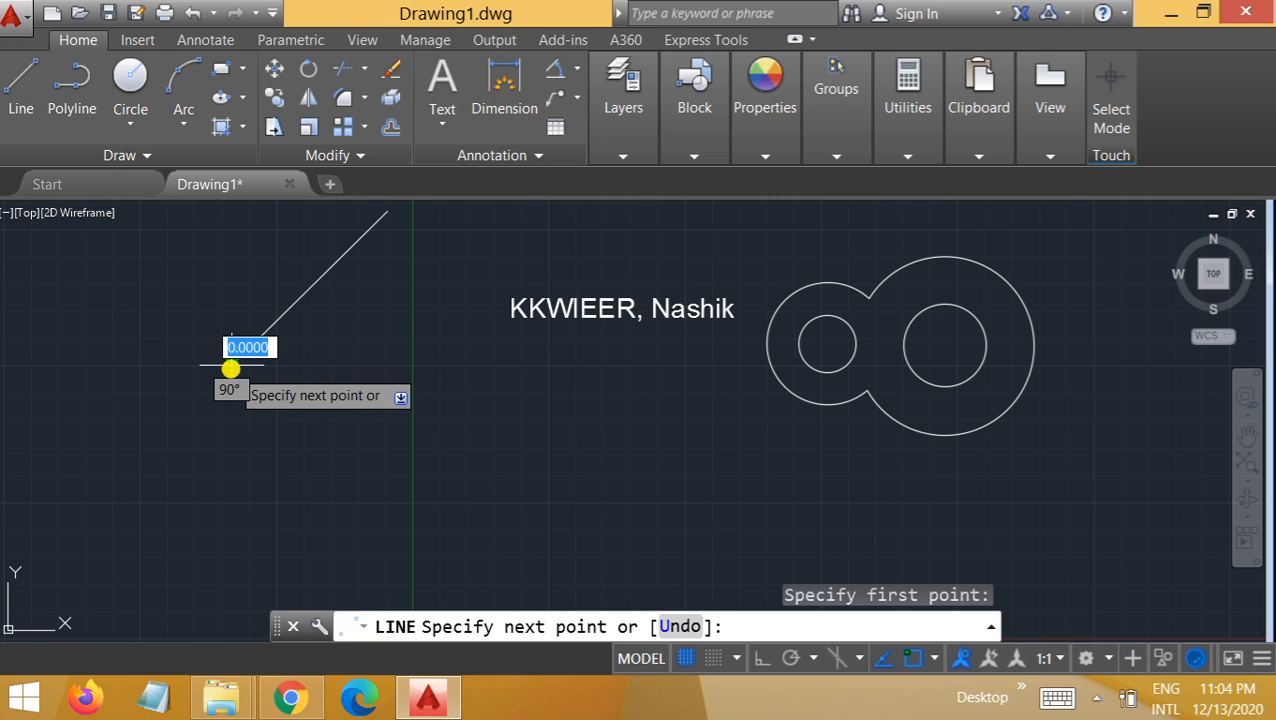
{"action": "left_click", "coordinate": [231, 366]}
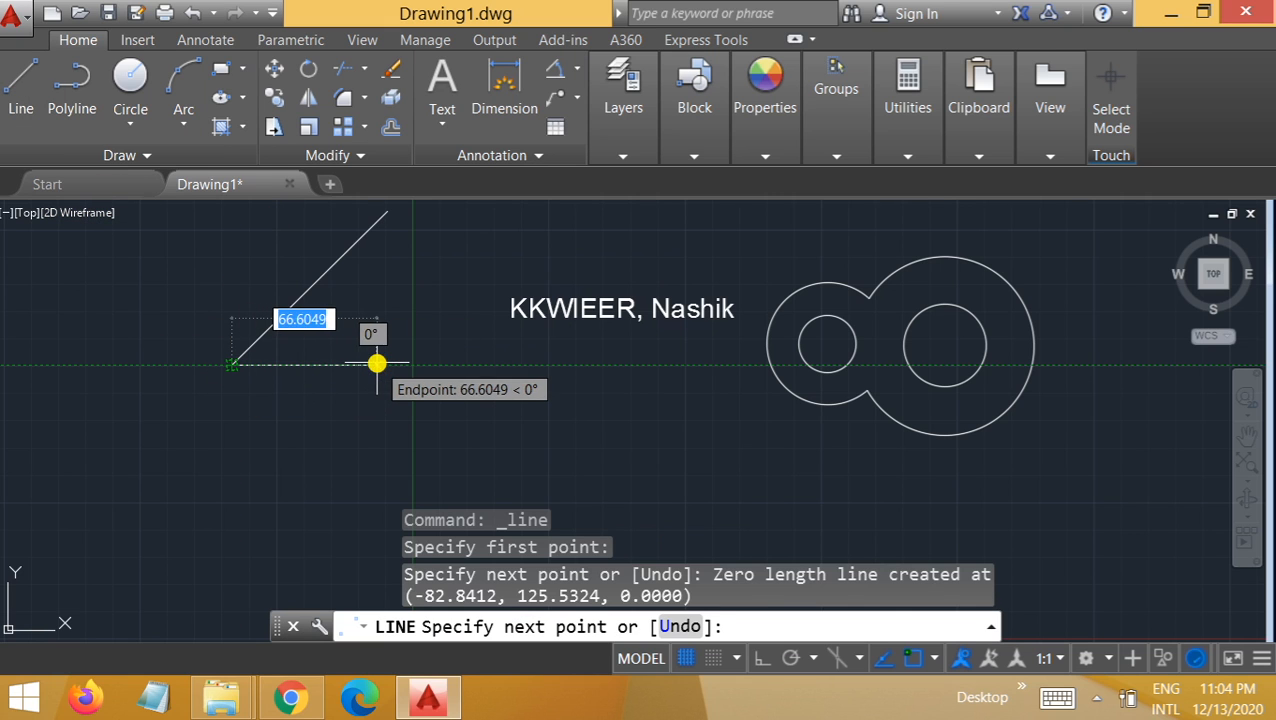
{"action": "left_click", "coordinate": [376, 364]}
{"action": "key", "text": "Escape"}
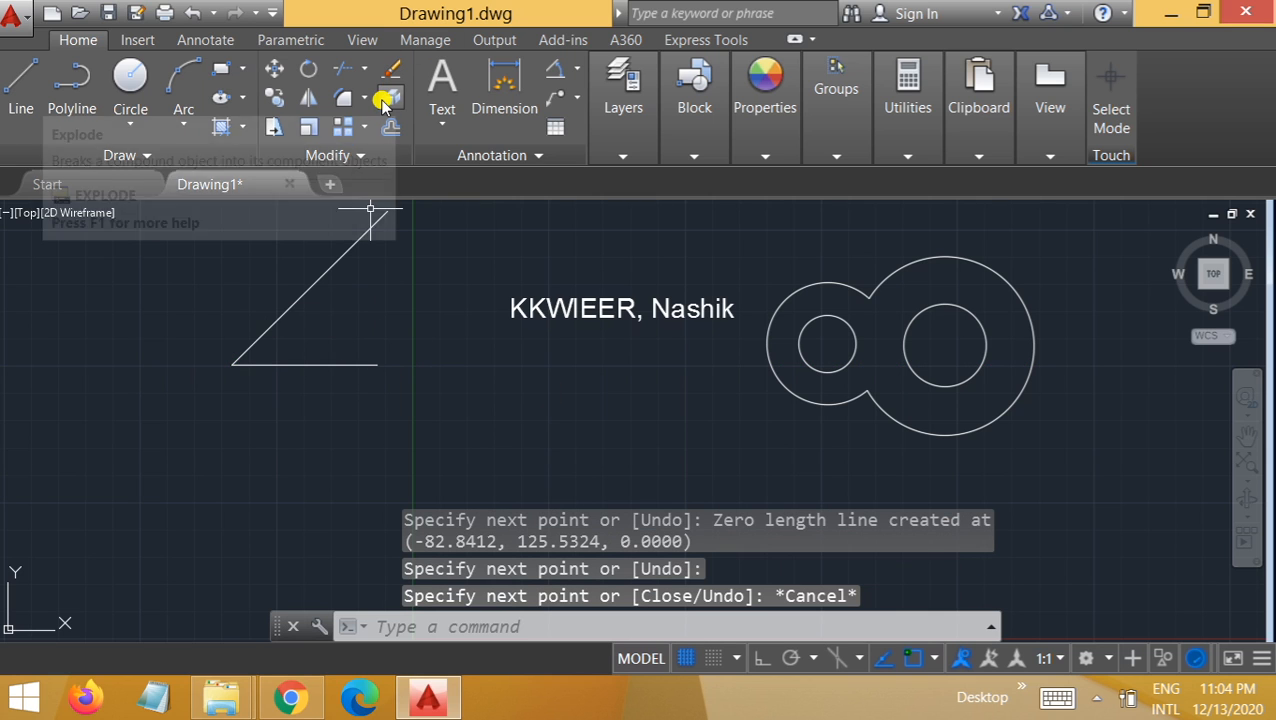
Add an angular dimension between the inclined line and the horizontal line, placing its arc near the horizontal line's right end
{"action": "left_click", "coordinate": [576, 68]}
{"action": "left_click", "coordinate": [532, 201]}
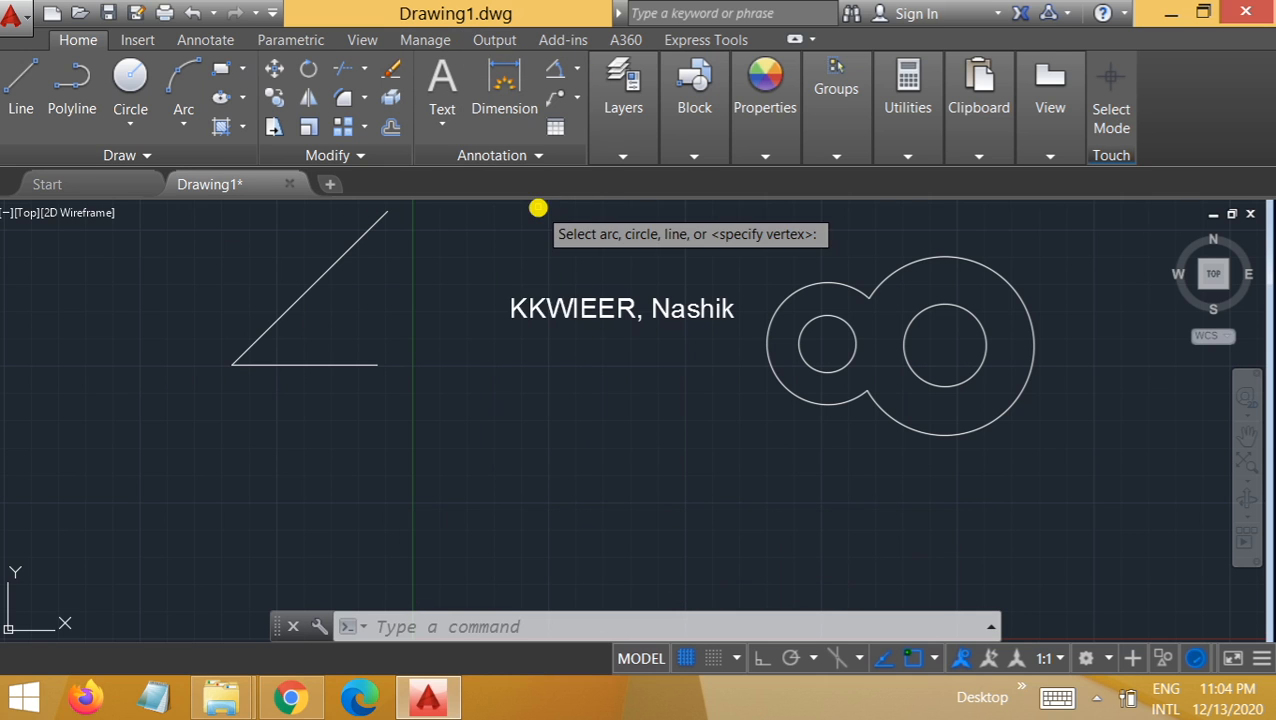
{"action": "left_click", "coordinate": [331, 279]}
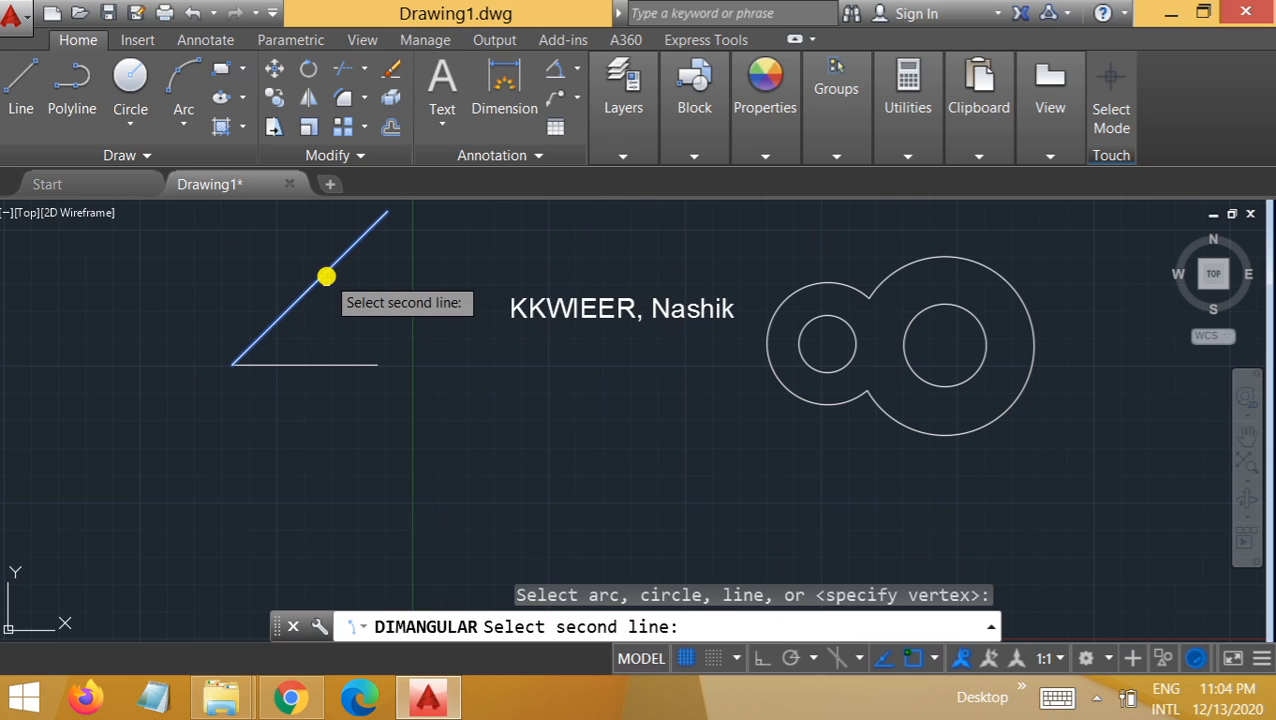
{"action": "left_click", "coordinate": [359, 365]}
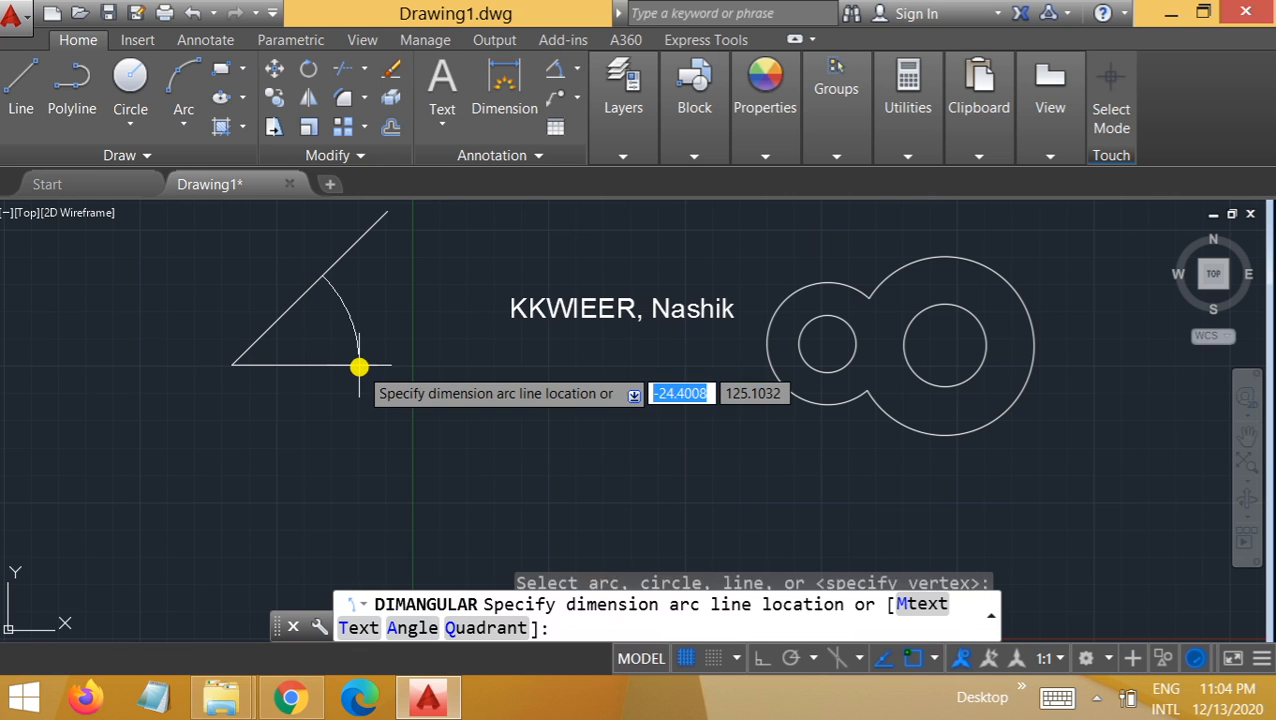
{"action": "left_click", "coordinate": [380, 339]}
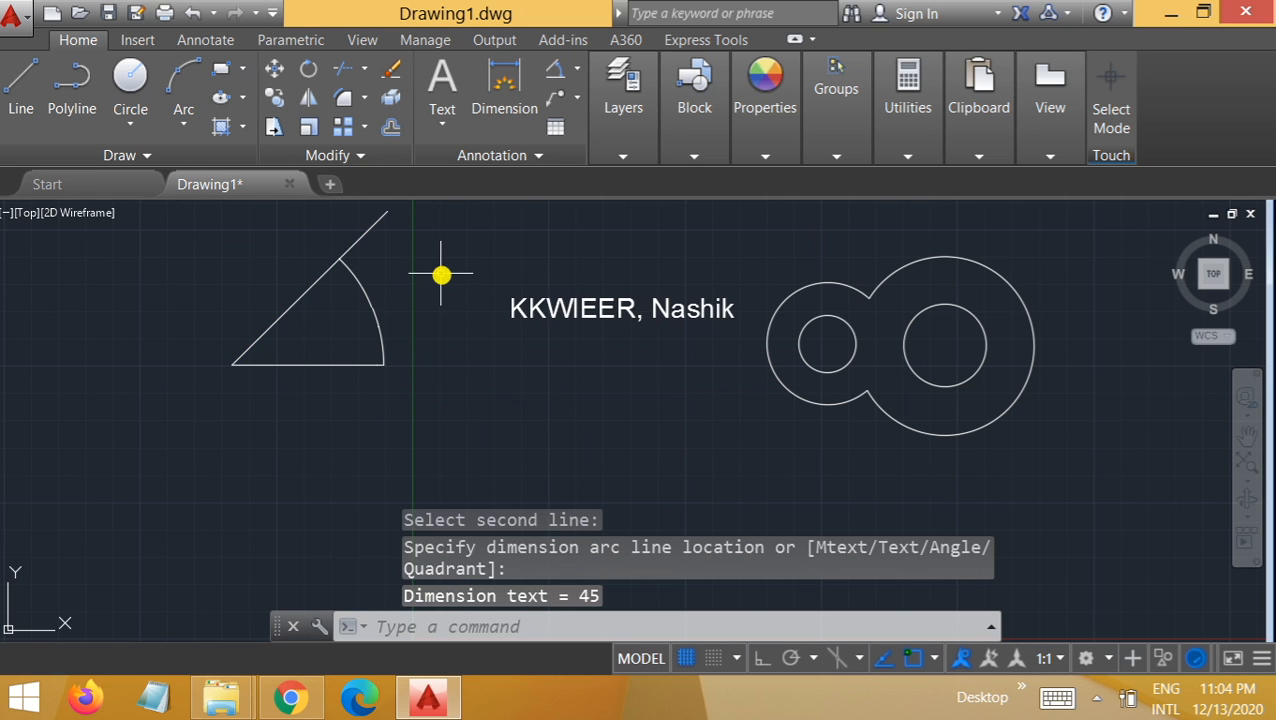
{"action": "left_click_drag", "start_coordinate": [355, 287], "coordinate": [412, 318]}
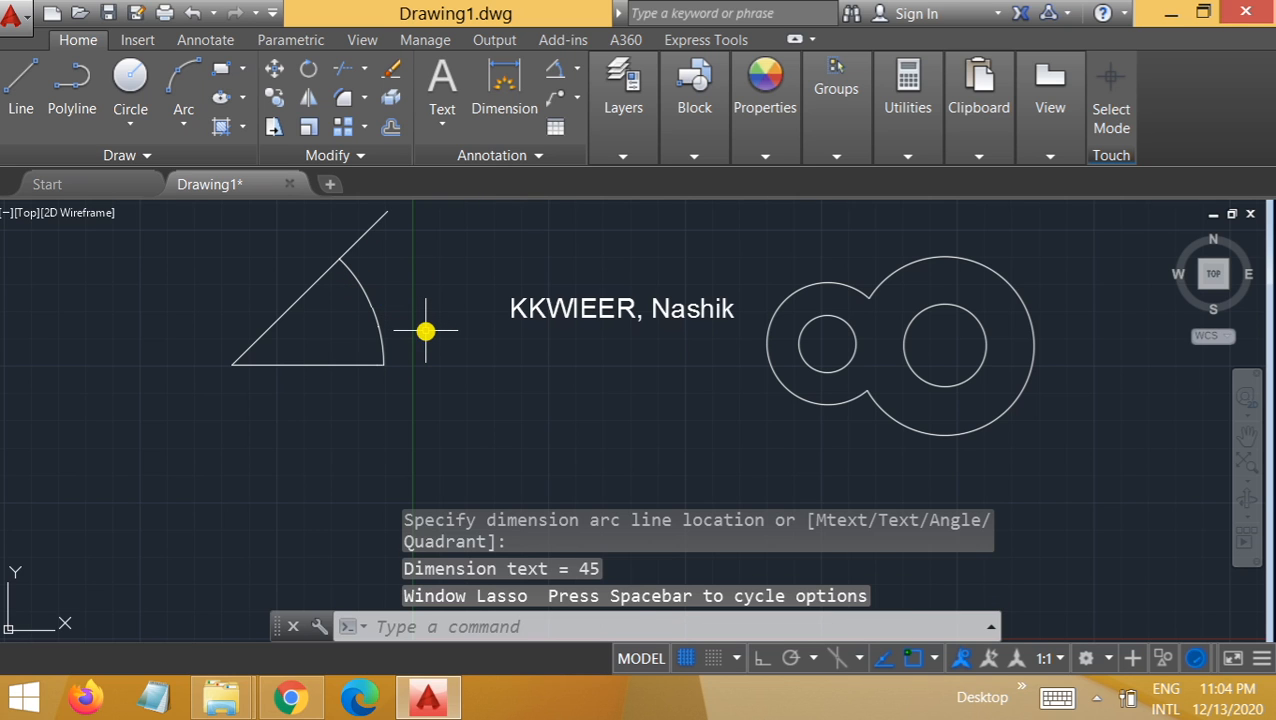
{"action": "key", "text": "Escape"}
Zoom in twice with window selections around the middle of the angular dimension's arc to read its angle text
{"action": "type", "text": "zoo"}
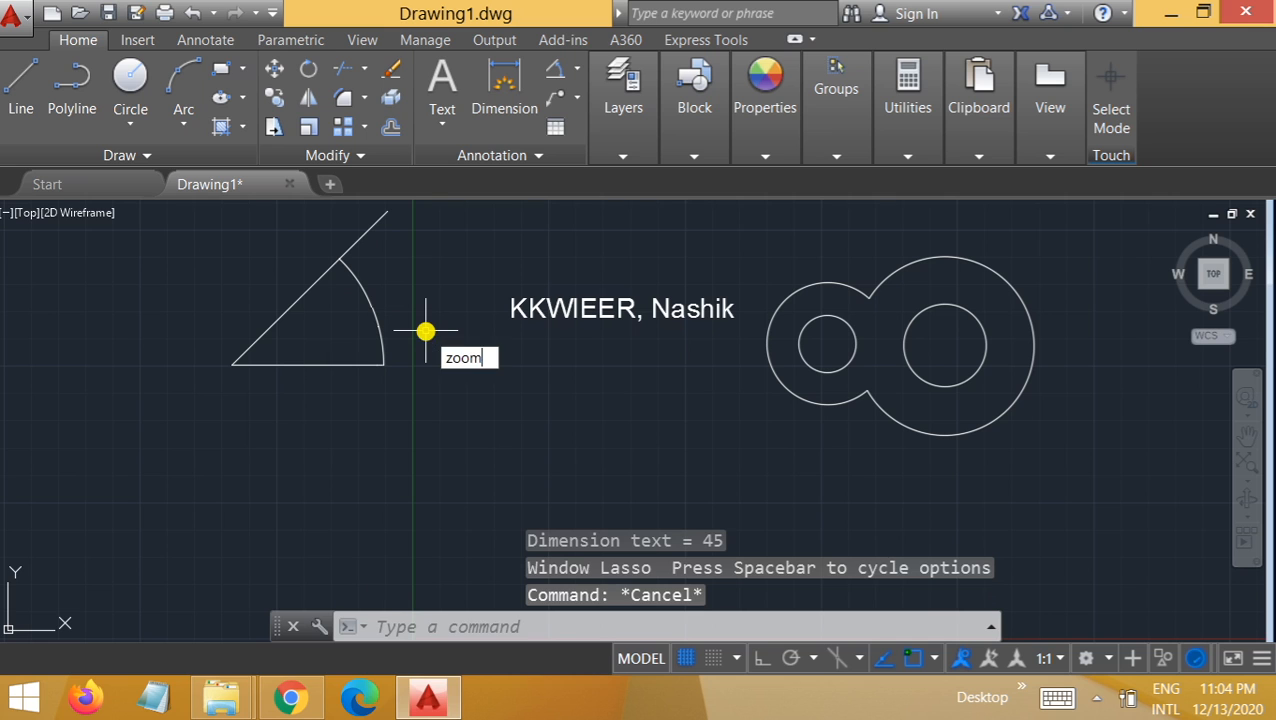
{"action": "type", "text": "m"}
{"action": "key", "text": "Return"}
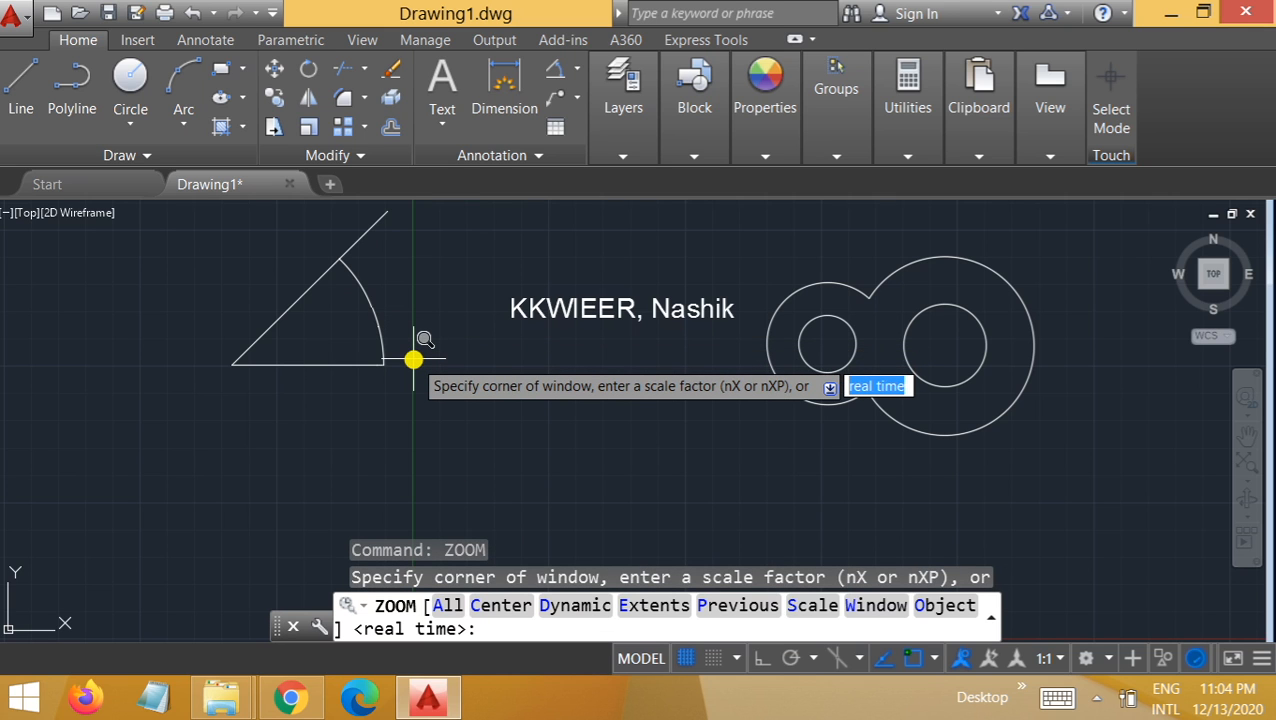
{"action": "left_click", "coordinate": [413, 359]}
{"action": "left_click", "coordinate": [335, 287]}
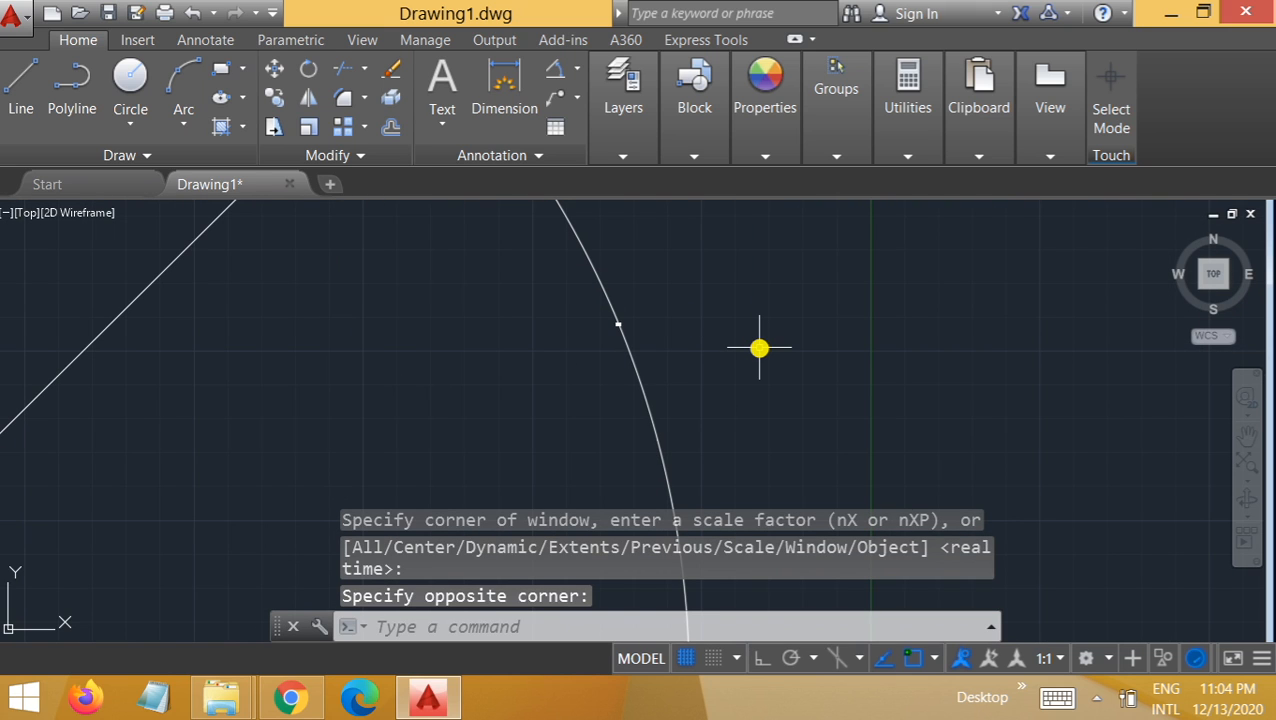
{"action": "type", "text": "zoom"}
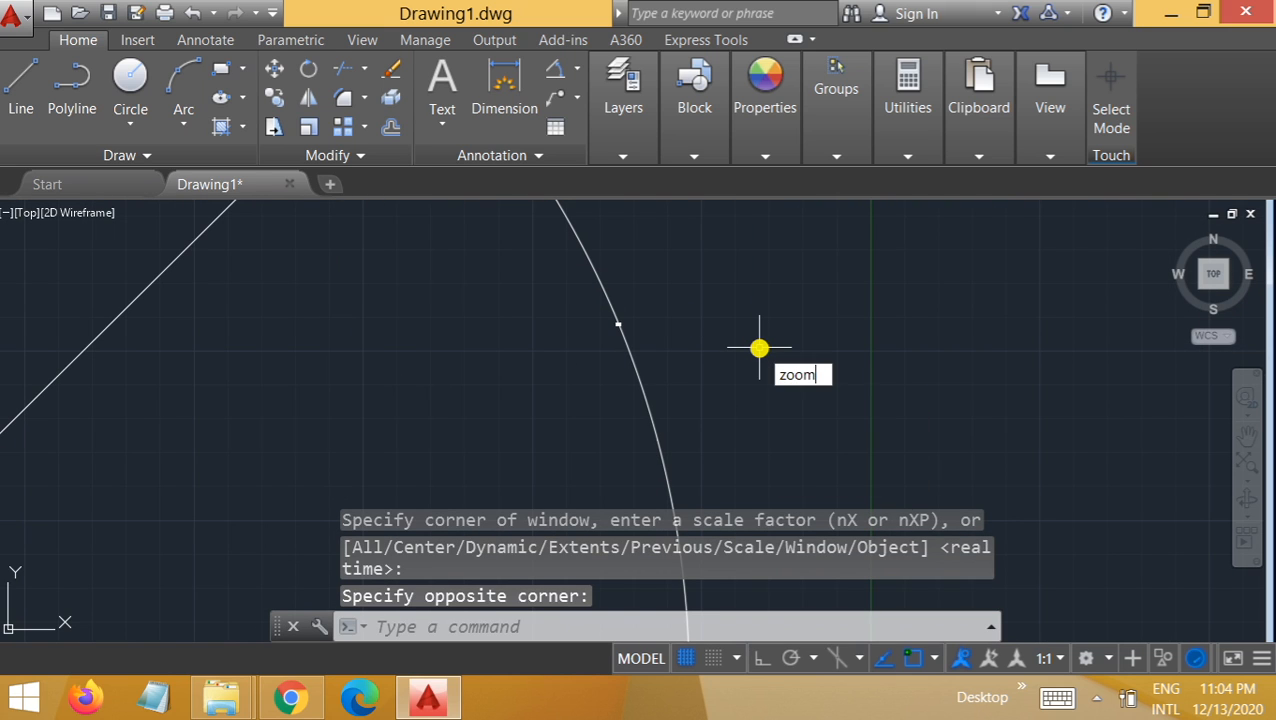
{"action": "key", "text": "Return"}
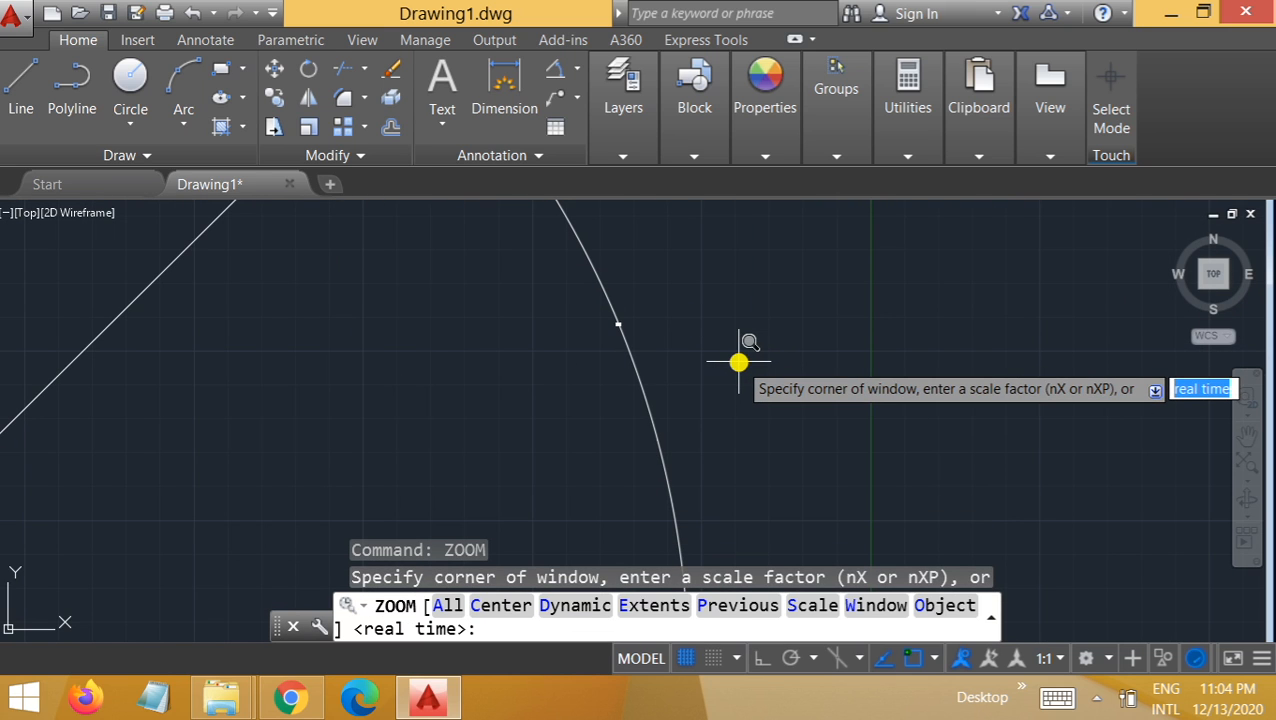
{"action": "left_click", "coordinate": [738, 362]}
{"action": "left_click", "coordinate": [568, 300]}
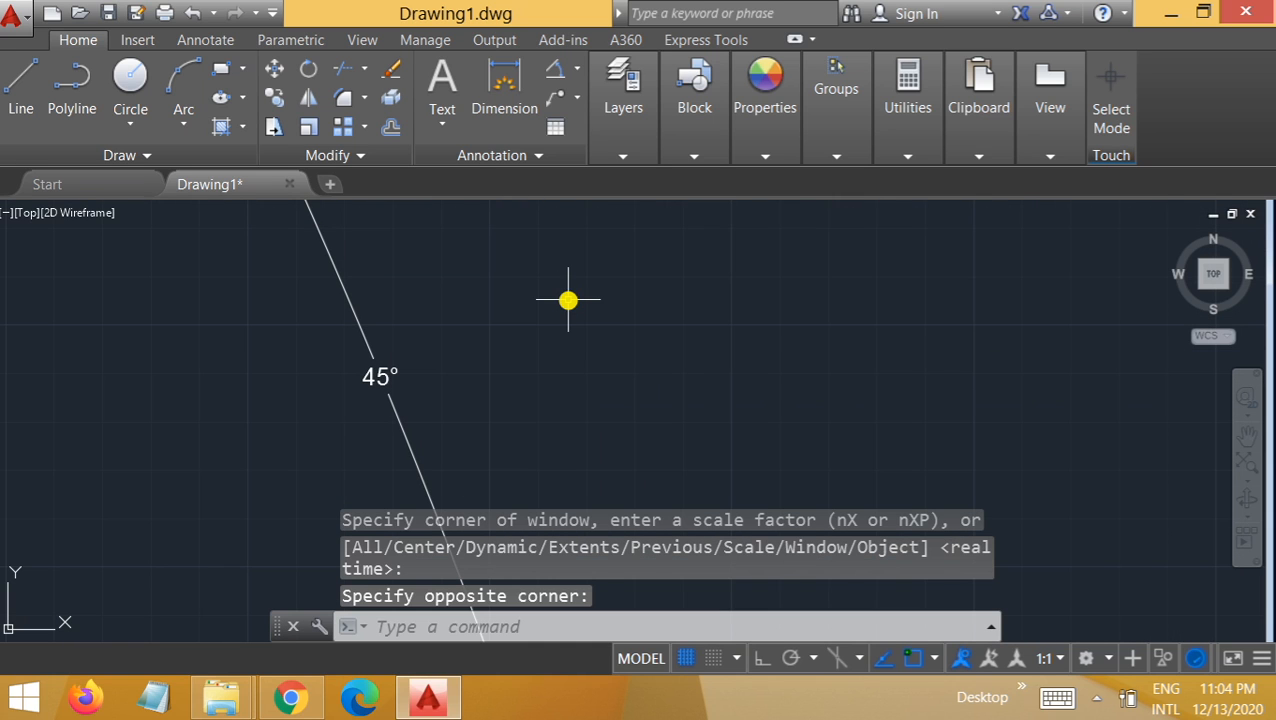
Undo the zooms and the angular dimension, and redo the dimension
{"action": "key", "text": "ctrl+z"}
{"action": "key", "text": "ctrl+z"}
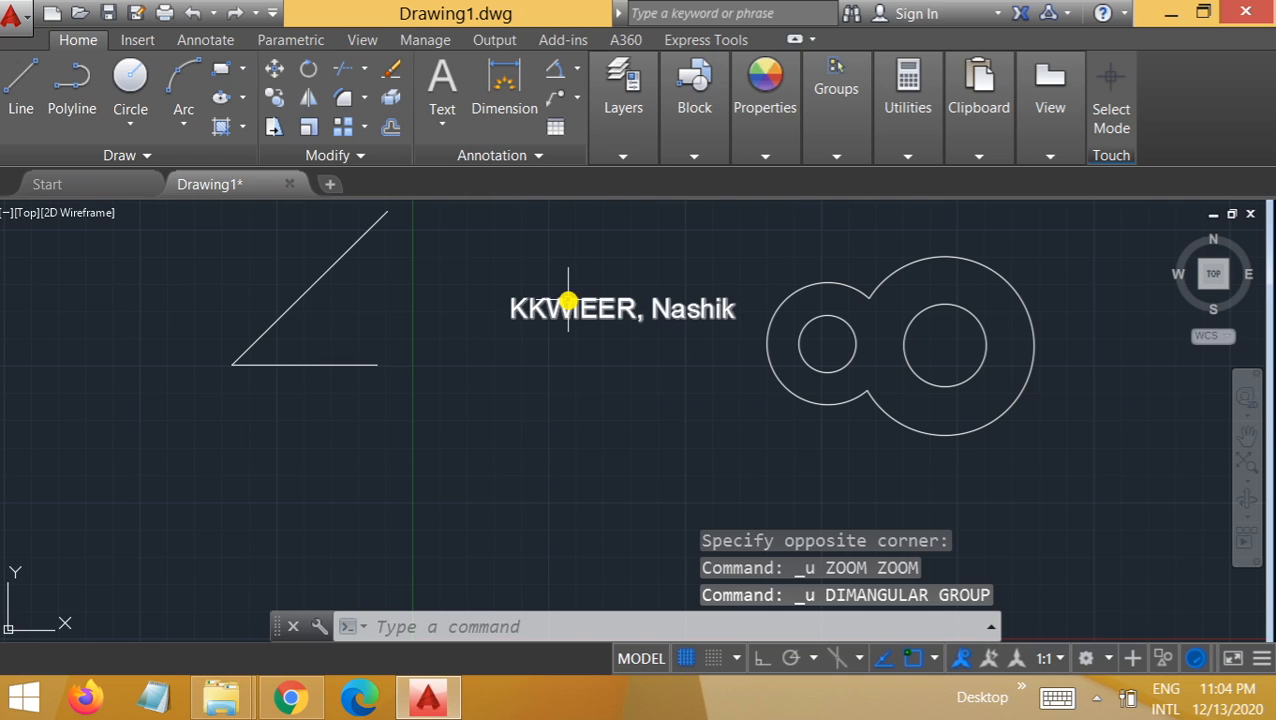
{"action": "key", "text": "ctrl+y"}
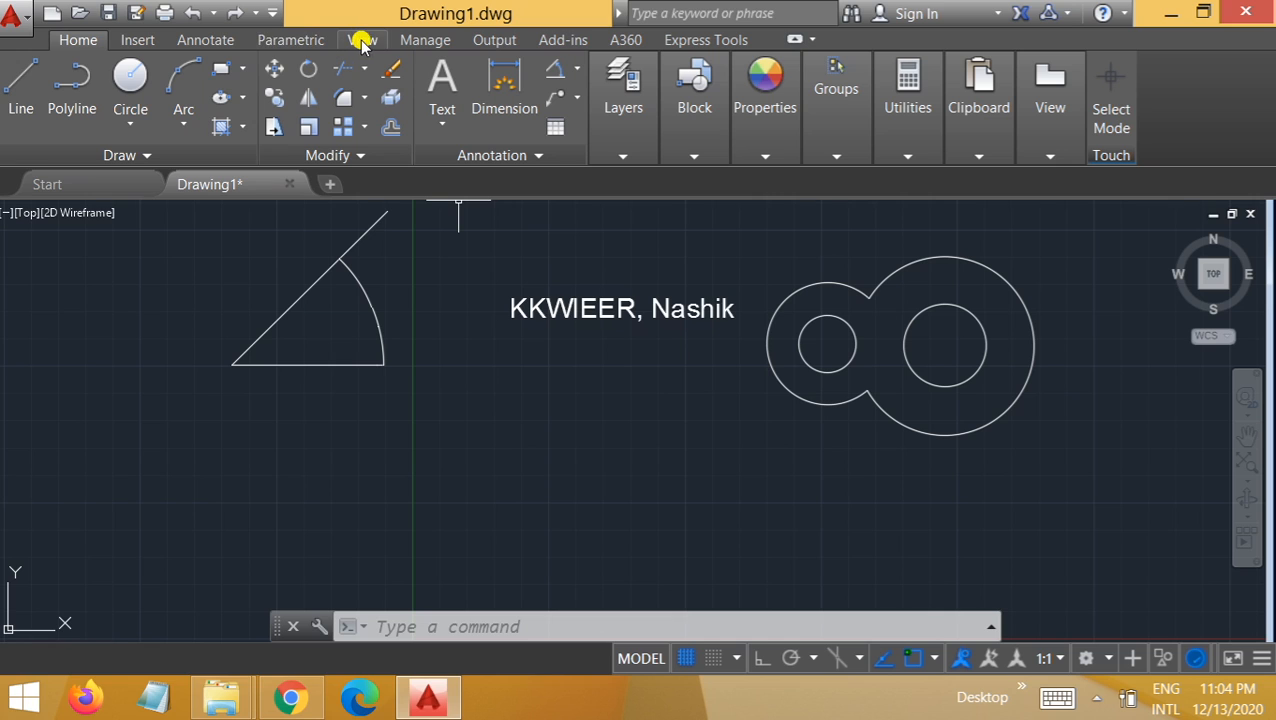
Look through the management, insertion, parametric and view tools, and examine the dimensional and geometric constraint settings
{"action": "left_click", "coordinate": [427, 40]}
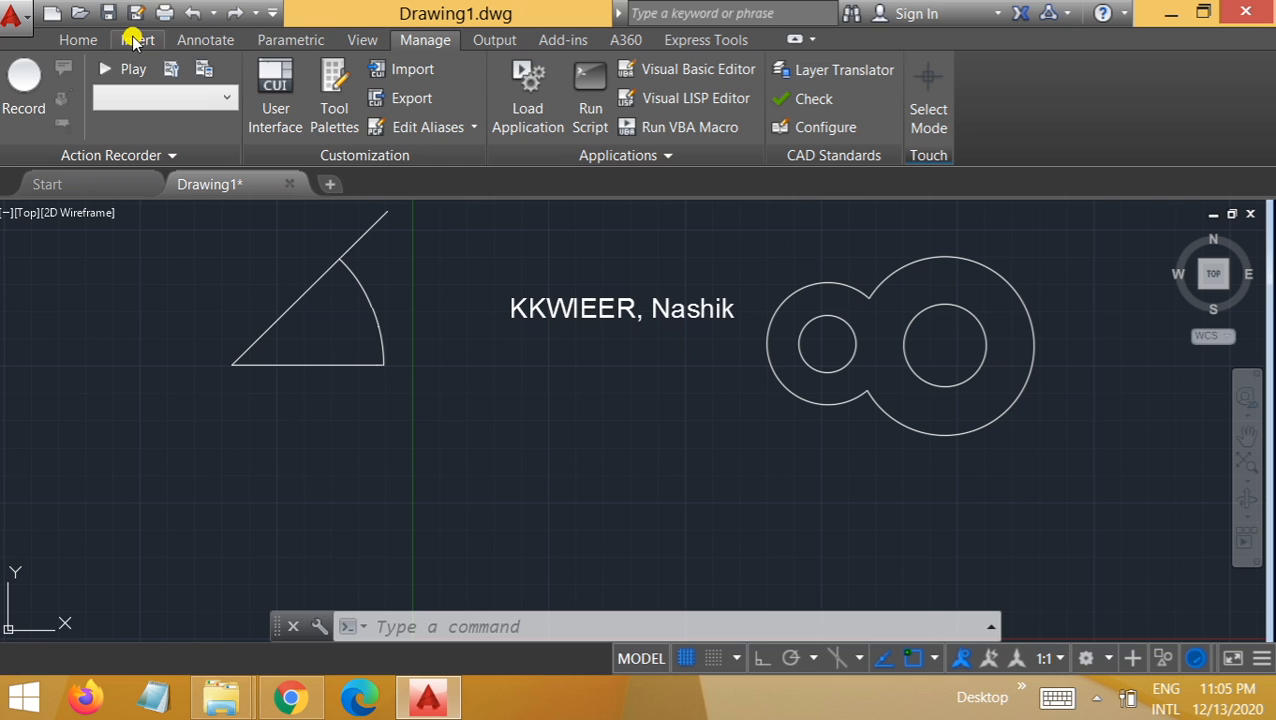
{"action": "left_click", "coordinate": [140, 40]}
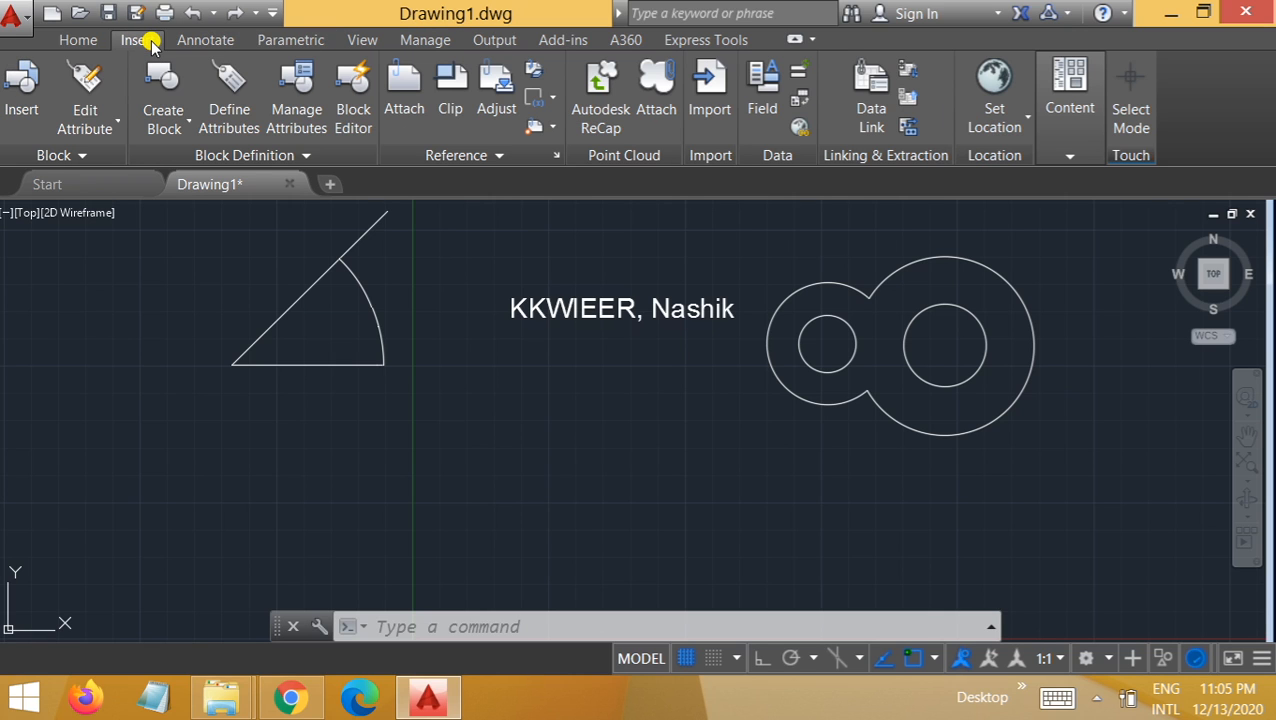
{"action": "left_click", "coordinate": [290, 40]}
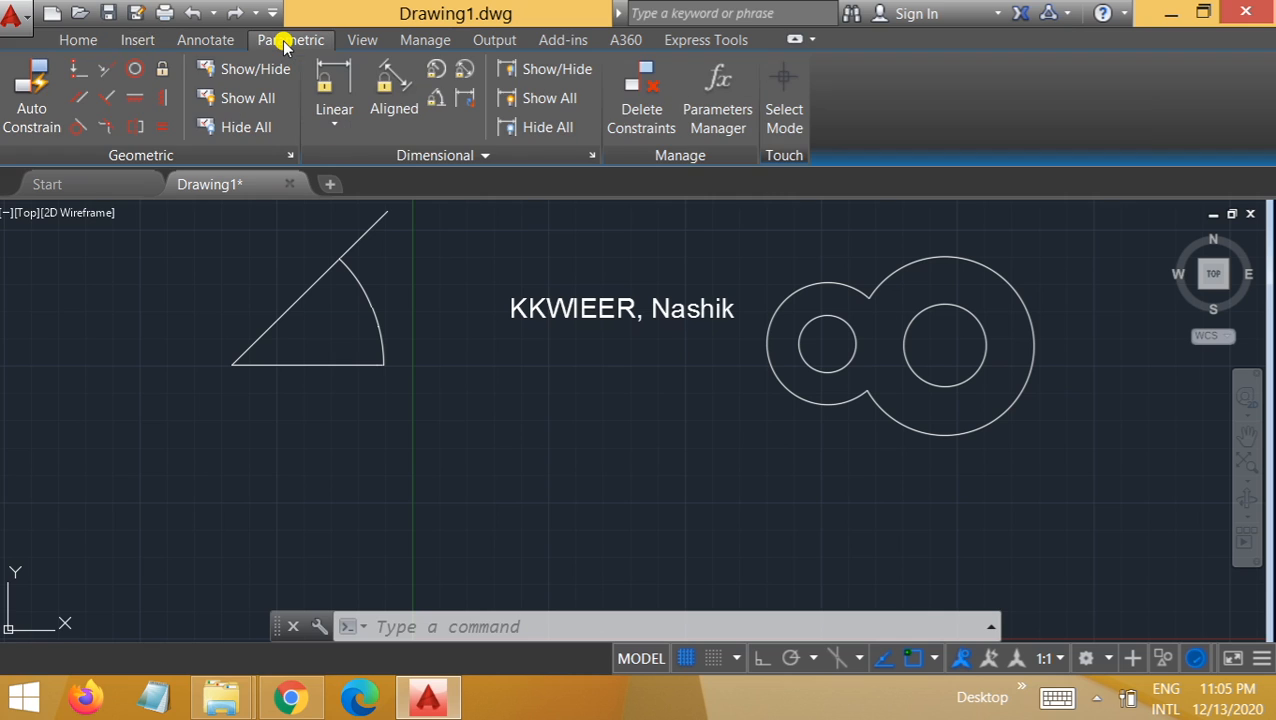
{"action": "left_click", "coordinate": [482, 157]}
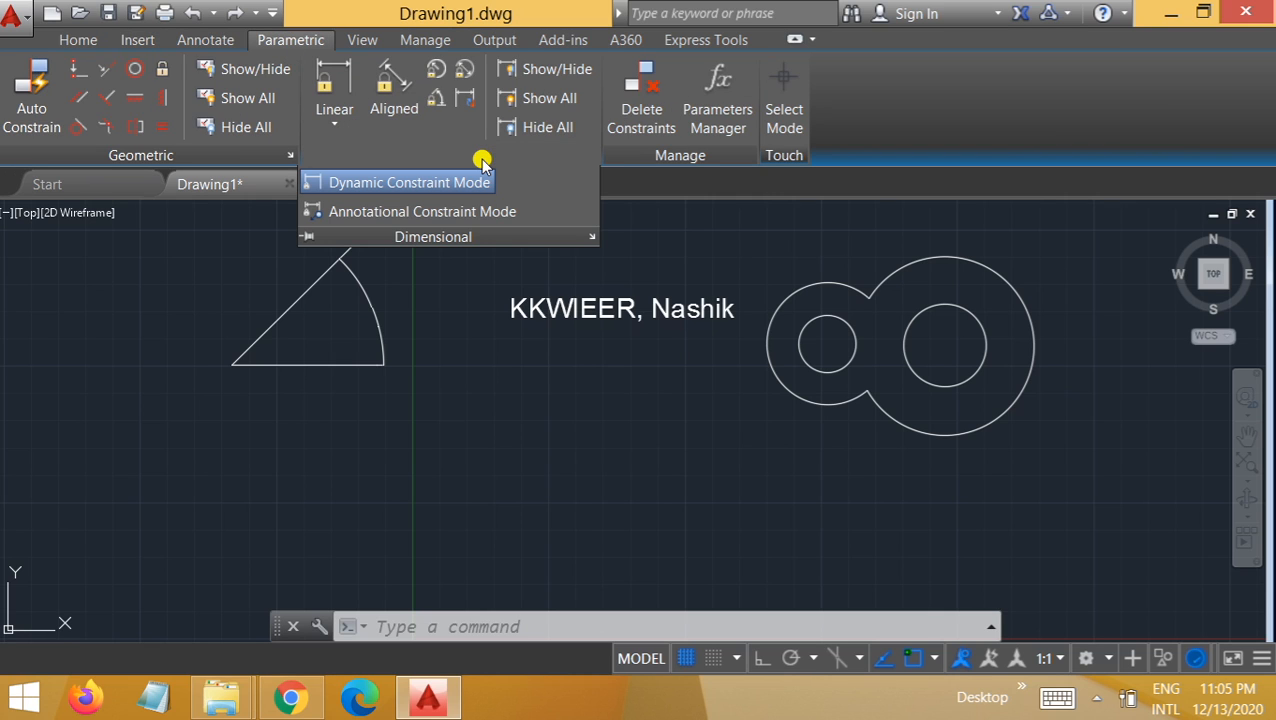
{"action": "left_click", "coordinate": [592, 237]}
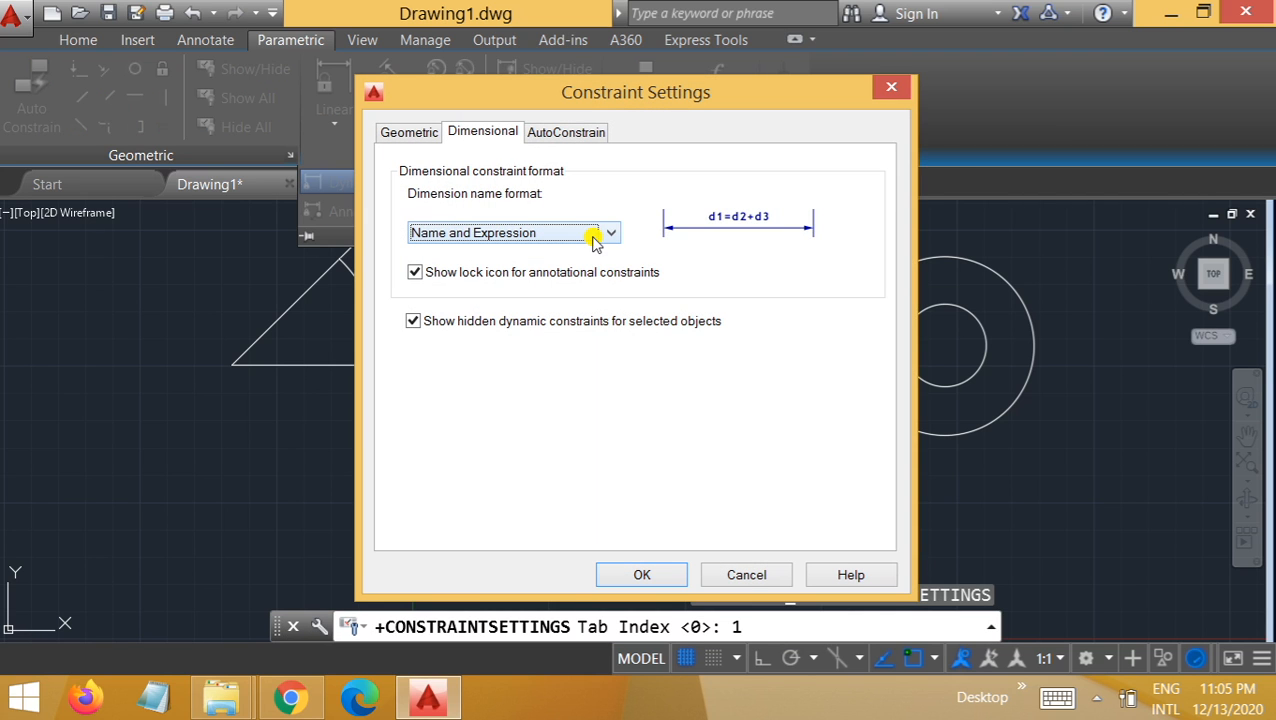
{"action": "left_click", "coordinate": [400, 134]}
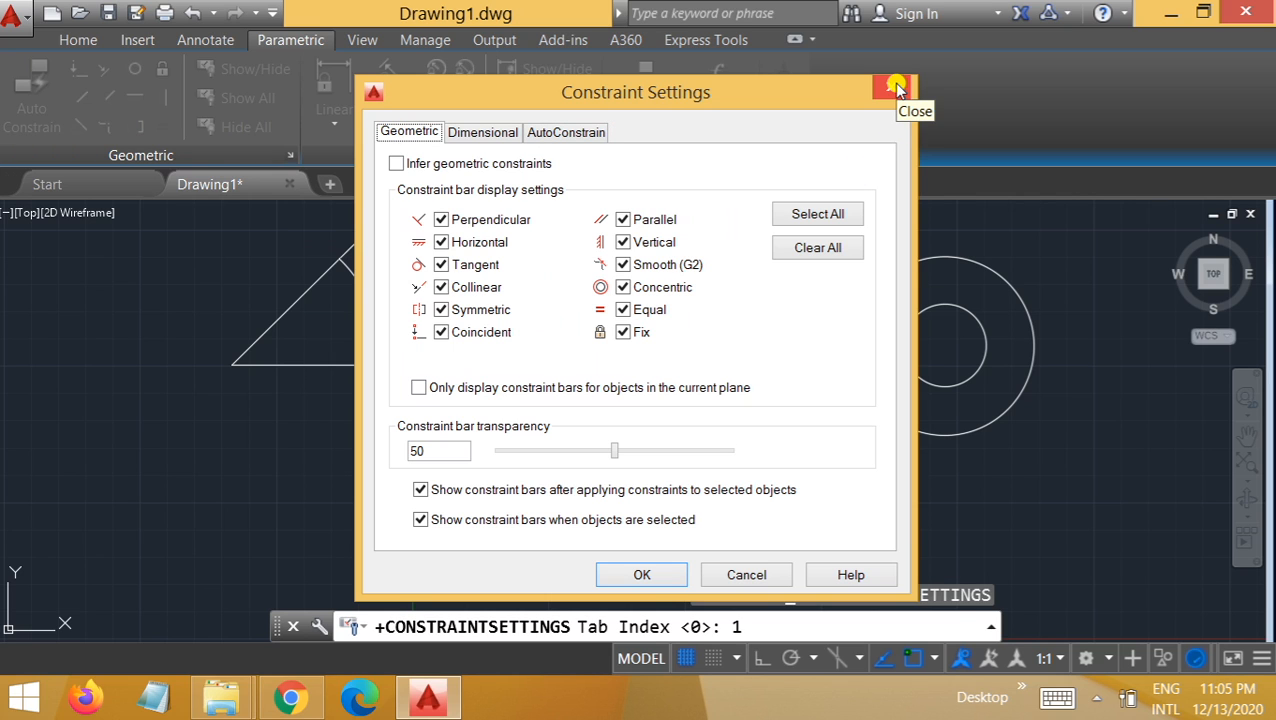
{"action": "left_click", "coordinate": [896, 88]}
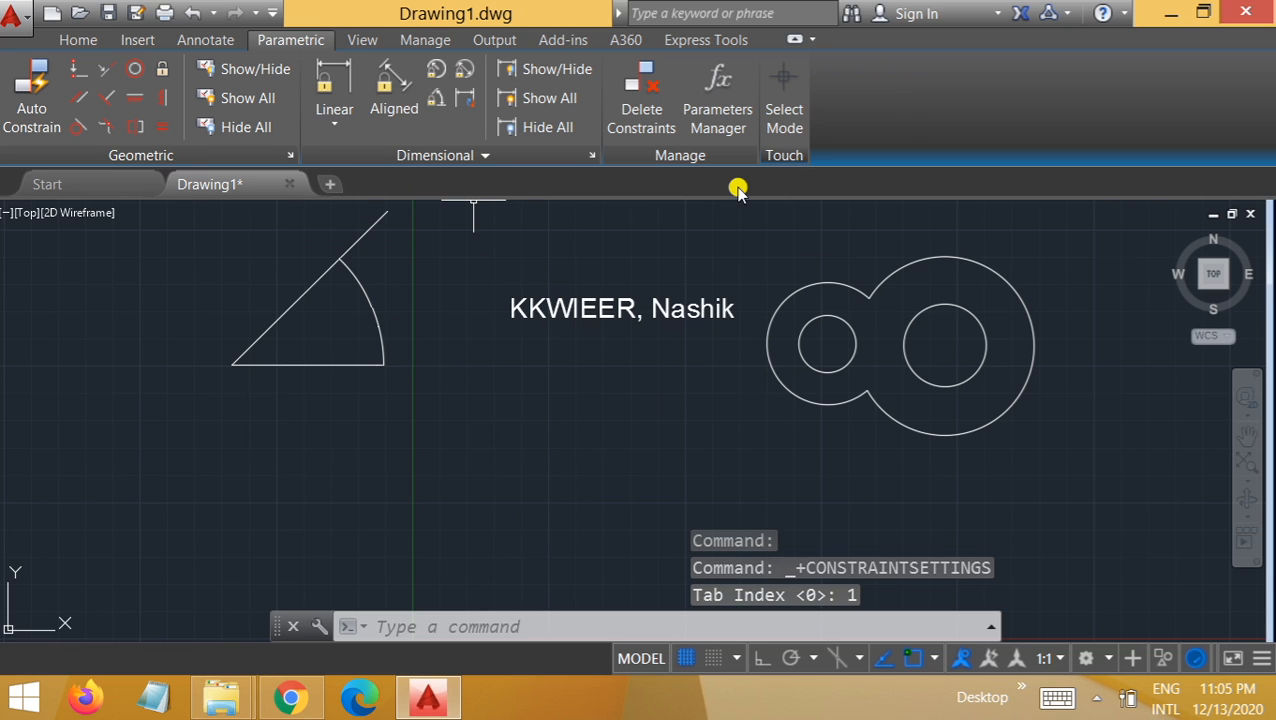
{"action": "left_click", "coordinate": [364, 40]}
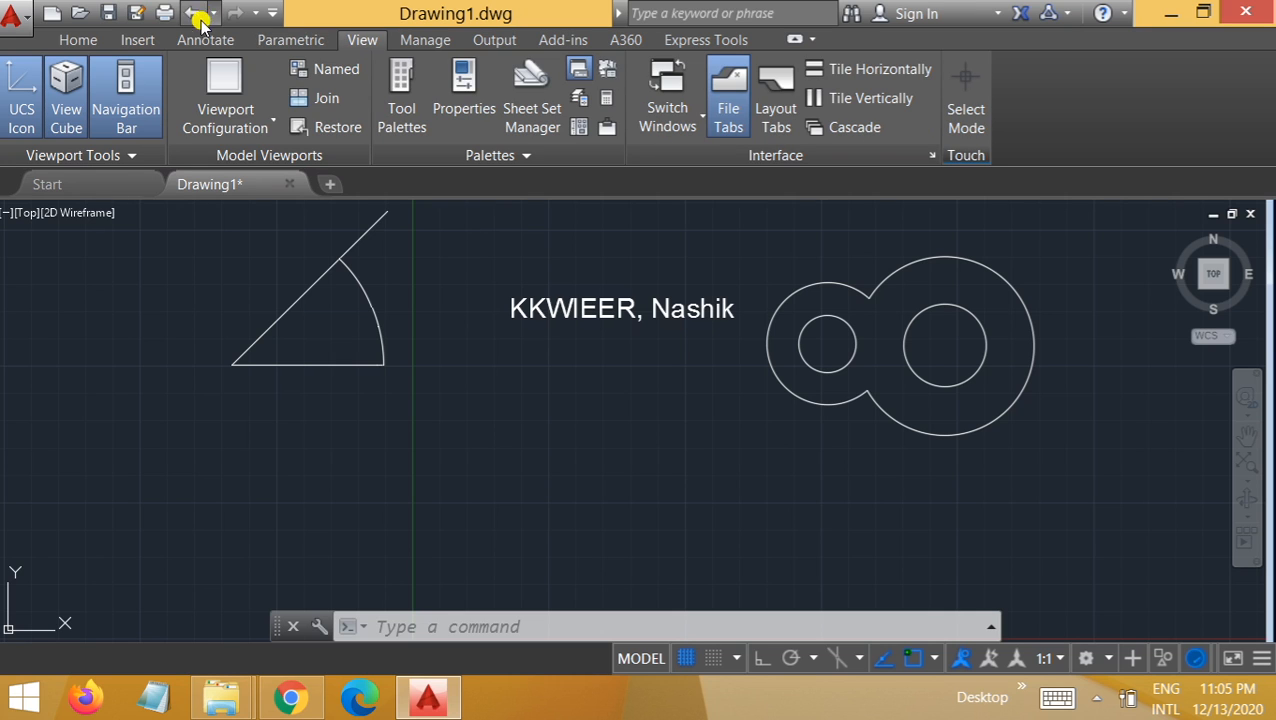
Erase the angular dimension between the inclined and horizontal lines
{"action": "left_click", "coordinate": [80, 40]}
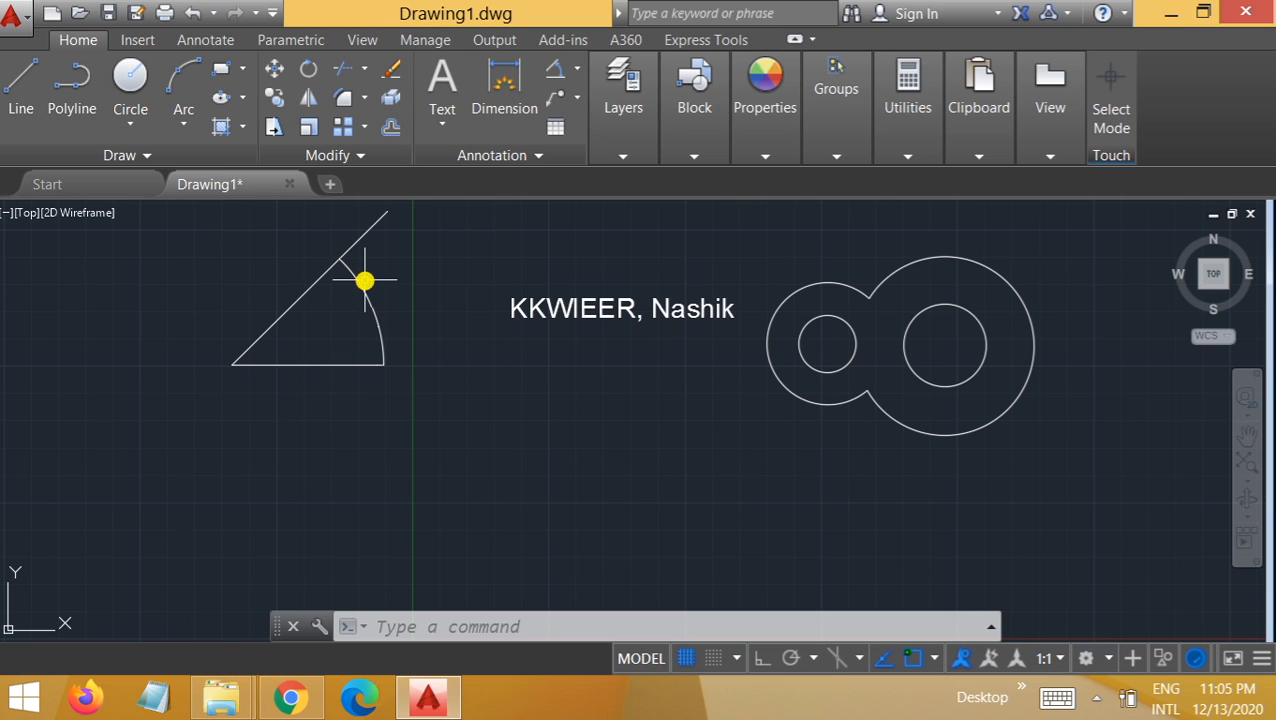
{"action": "key", "text": "Delete"}
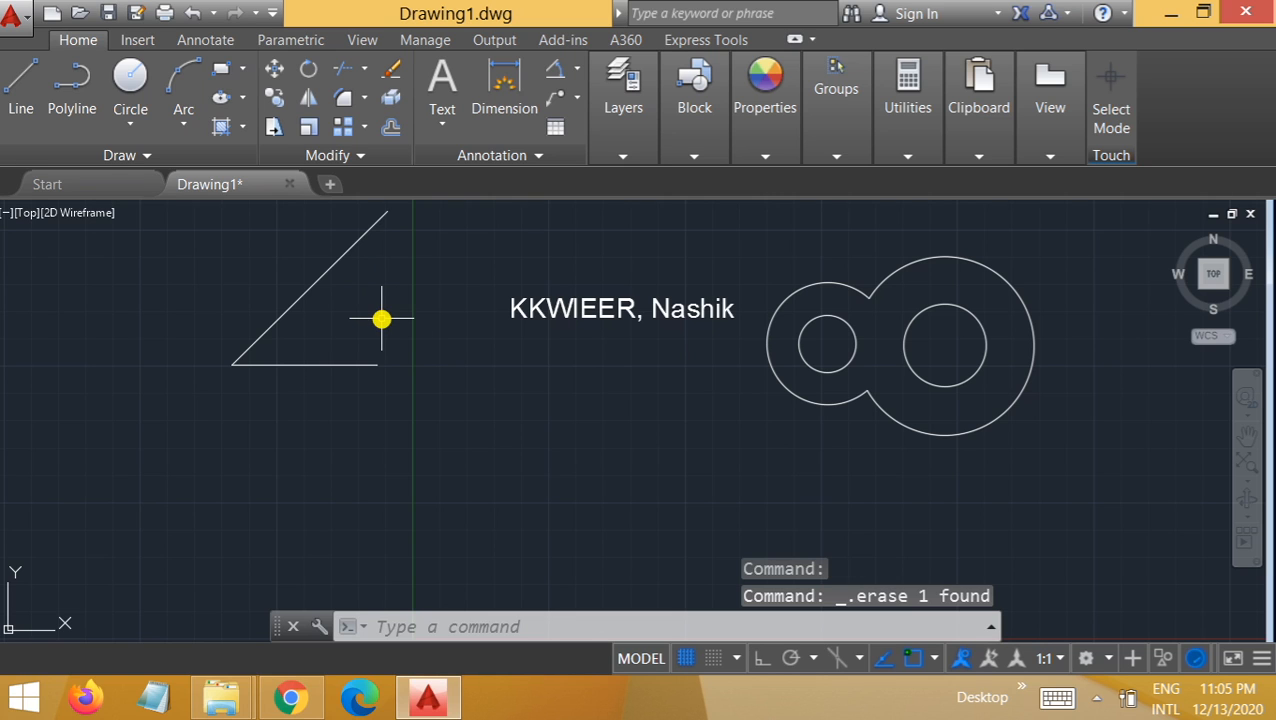
{"action": "left_click_drag", "start_coordinate": [381, 319], "coordinate": [393, 390]}
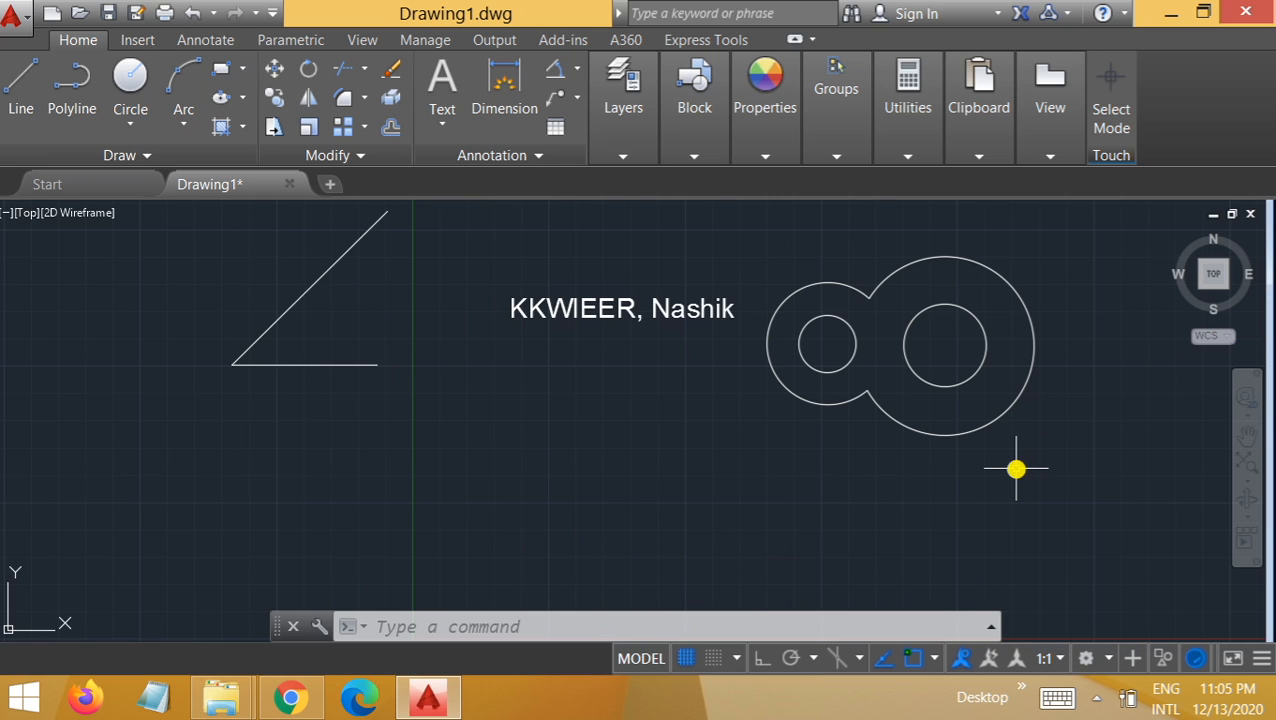
Use the Pan command to shift the view of the drawing to the left and back to the right
{"action": "type", "text": "pan"}
{"action": "key", "text": "Return"}
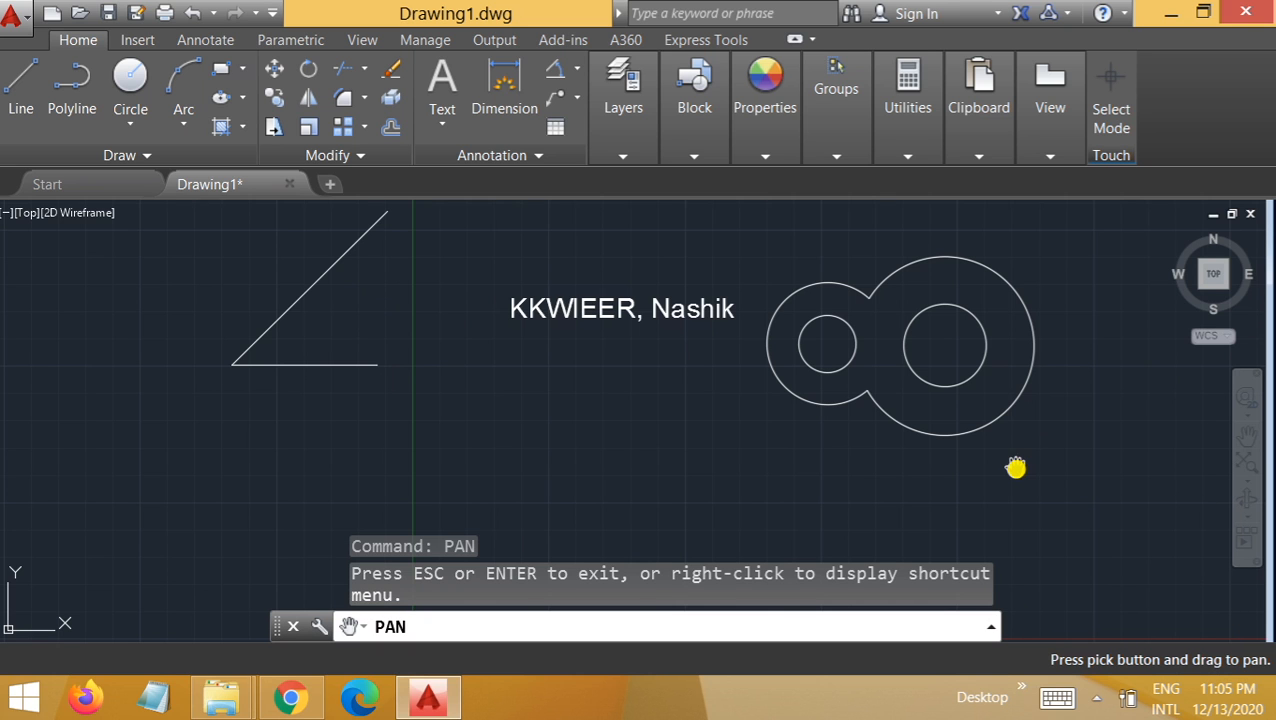
{"action": "mouse_move", "coordinate": [832, 468]}
{"action": "left_mouse_down"}
{"action": "mouse_move", "coordinate": [829, 518]}
{"action": "mouse_move", "coordinate": [811, 542]}
{"action": "mouse_move", "coordinate": [797, 478]}
{"action": "mouse_move", "coordinate": [797, 521]}
{"action": "mouse_move", "coordinate": [789, 478]}
{"action": "mouse_move", "coordinate": [780, 535]}
{"action": "mouse_move", "coordinate": [997, 510]}
{"action": "mouse_move", "coordinate": [698, 527]}
{"action": "mouse_move", "coordinate": [666, 482]}
{"action": "left_mouse_up"}
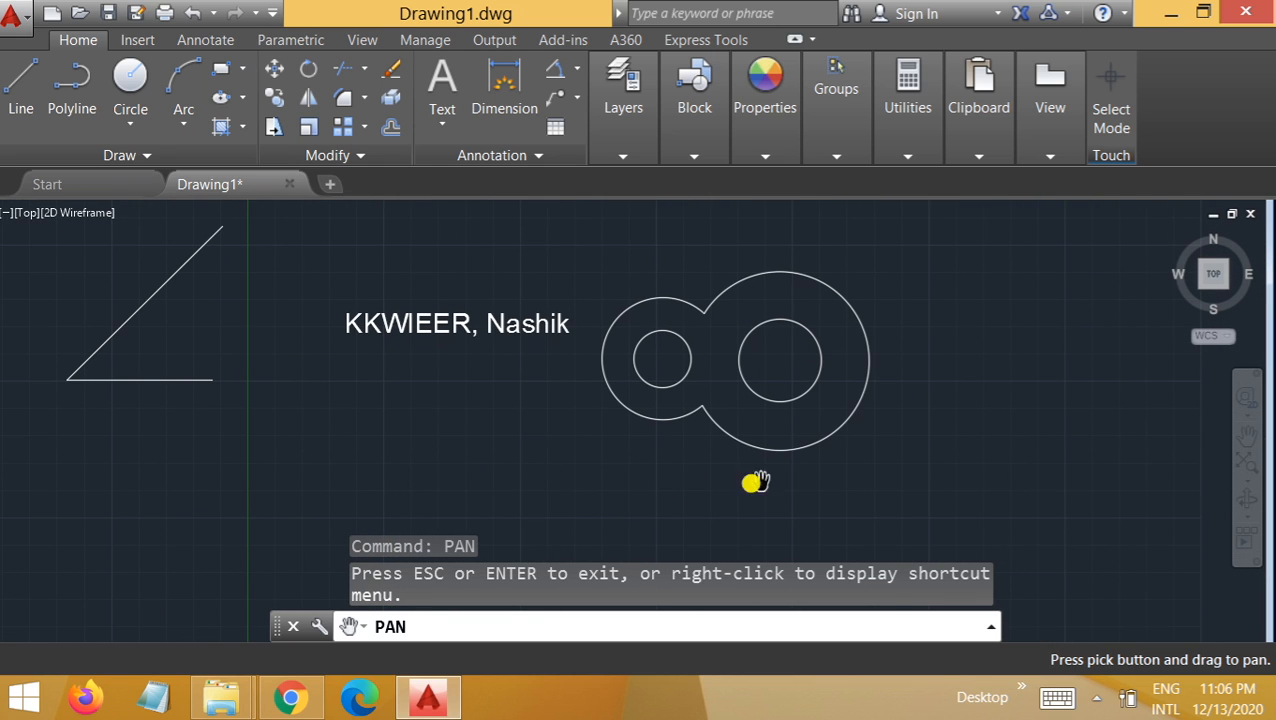
{"action": "mouse_move", "coordinate": [776, 476]}
{"action": "left_mouse_down"}
{"action": "mouse_move", "coordinate": [866, 478]}
{"action": "mouse_move", "coordinate": [928, 517]}
{"action": "mouse_move", "coordinate": [991, 476]}
{"action": "mouse_move", "coordinate": [1059, 515]}
{"action": "mouse_move", "coordinate": [1031, 493]}
{"action": "mouse_move", "coordinate": [1031, 510]}
{"action": "mouse_move", "coordinate": [893, 512]}
{"action": "left_mouse_up"}
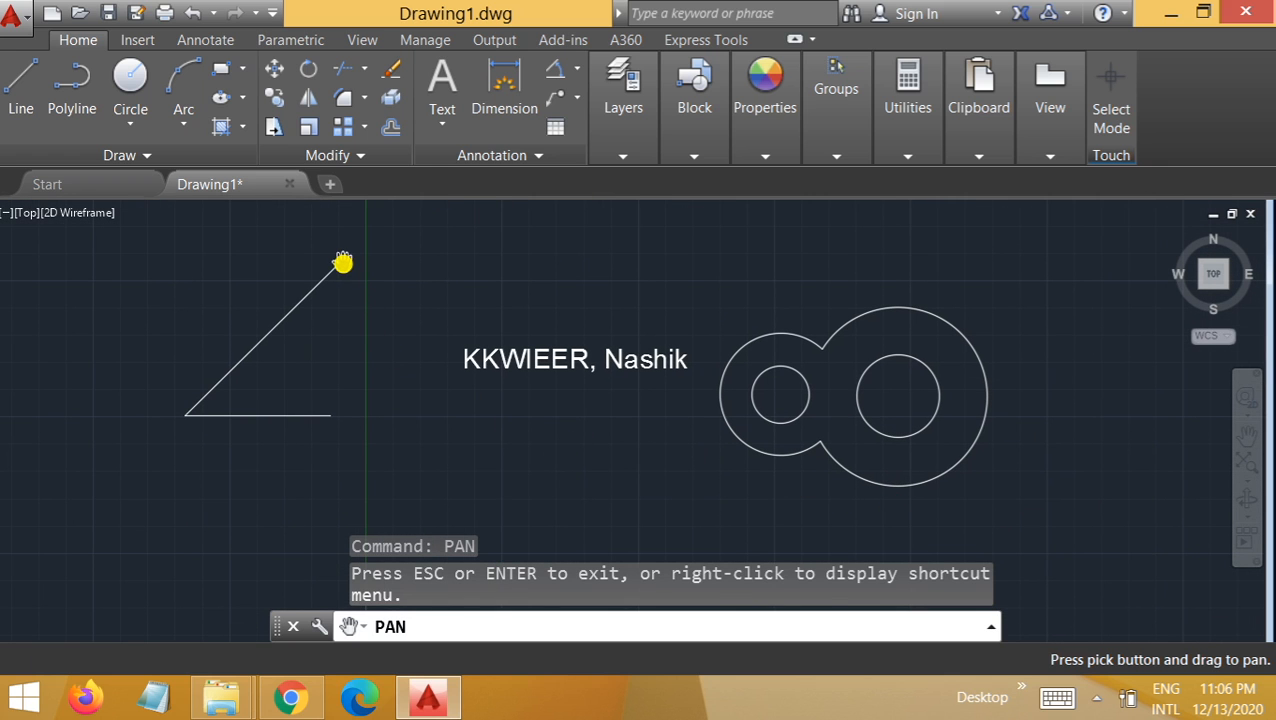
{"action": "key", "text": "Escape"}
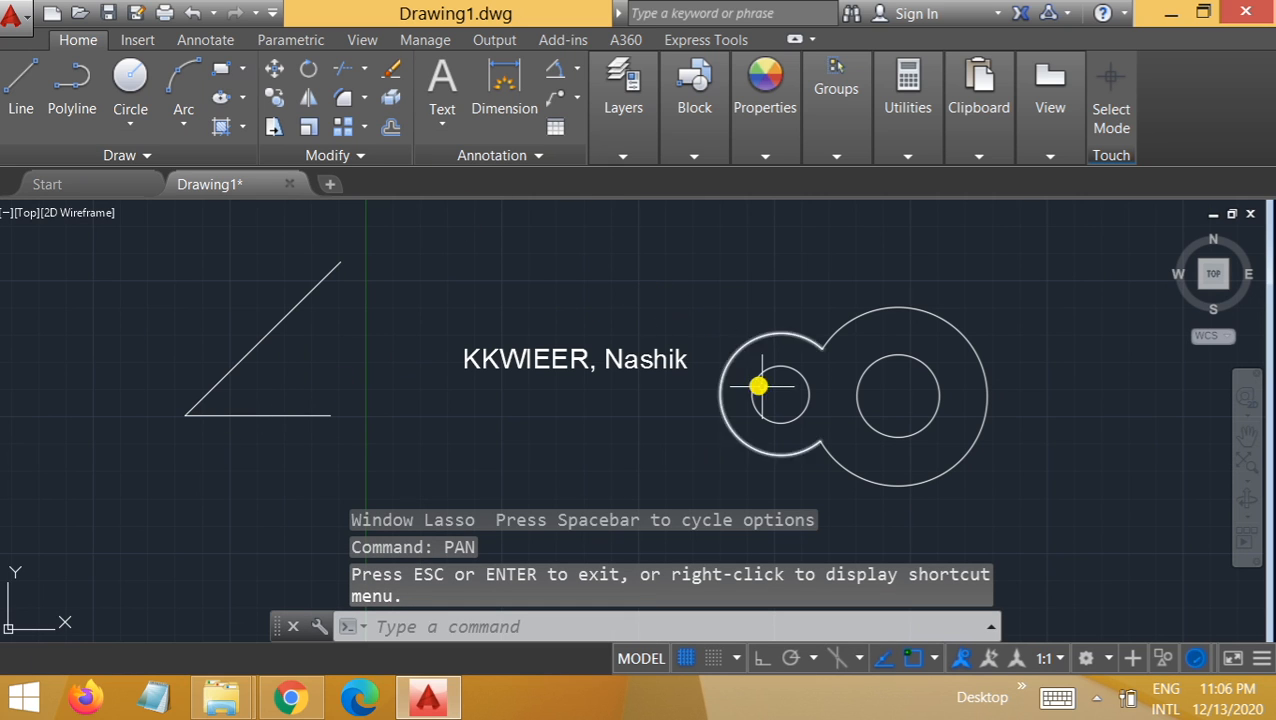
Copy the small inner circle by its center to the inclined line's upper end, the shared corner and the horizontal line's right end
{"action": "type", "text": "c"}
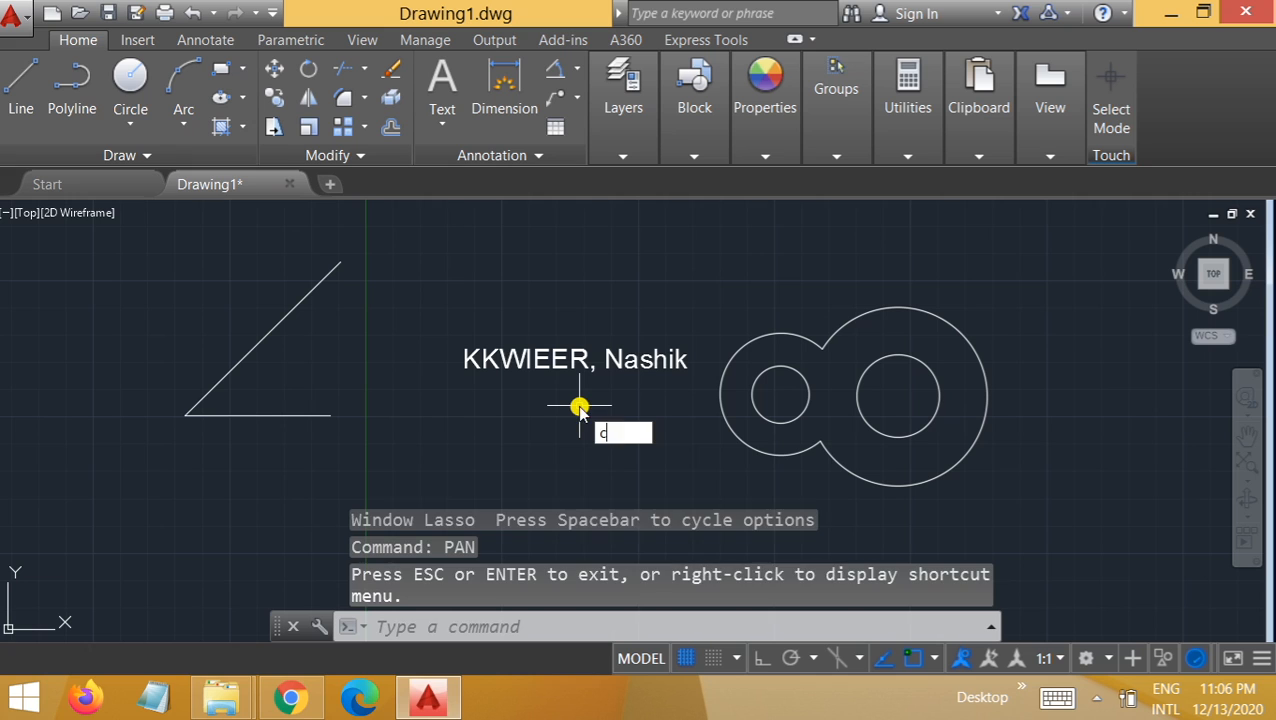
{"action": "type", "text": "opy"}
{"action": "key", "text": "Return"}
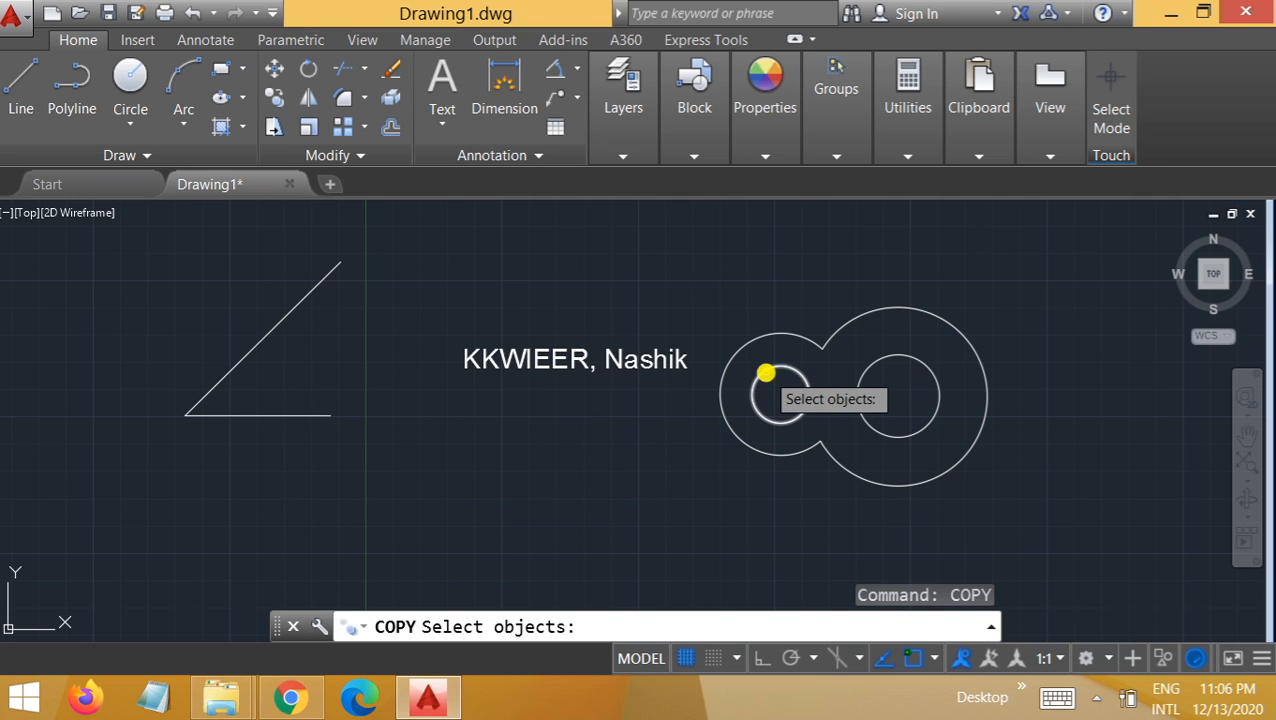
{"action": "left_click", "coordinate": [766, 372]}
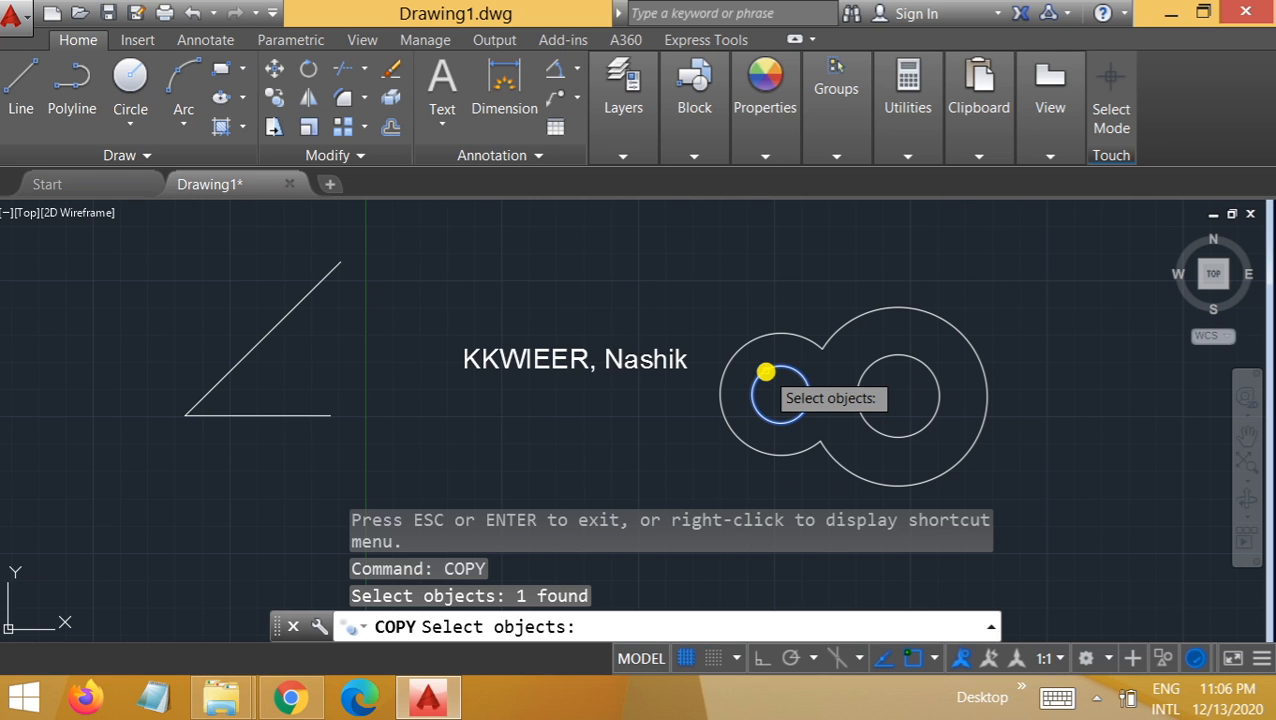
{"action": "key", "text": "Return"}
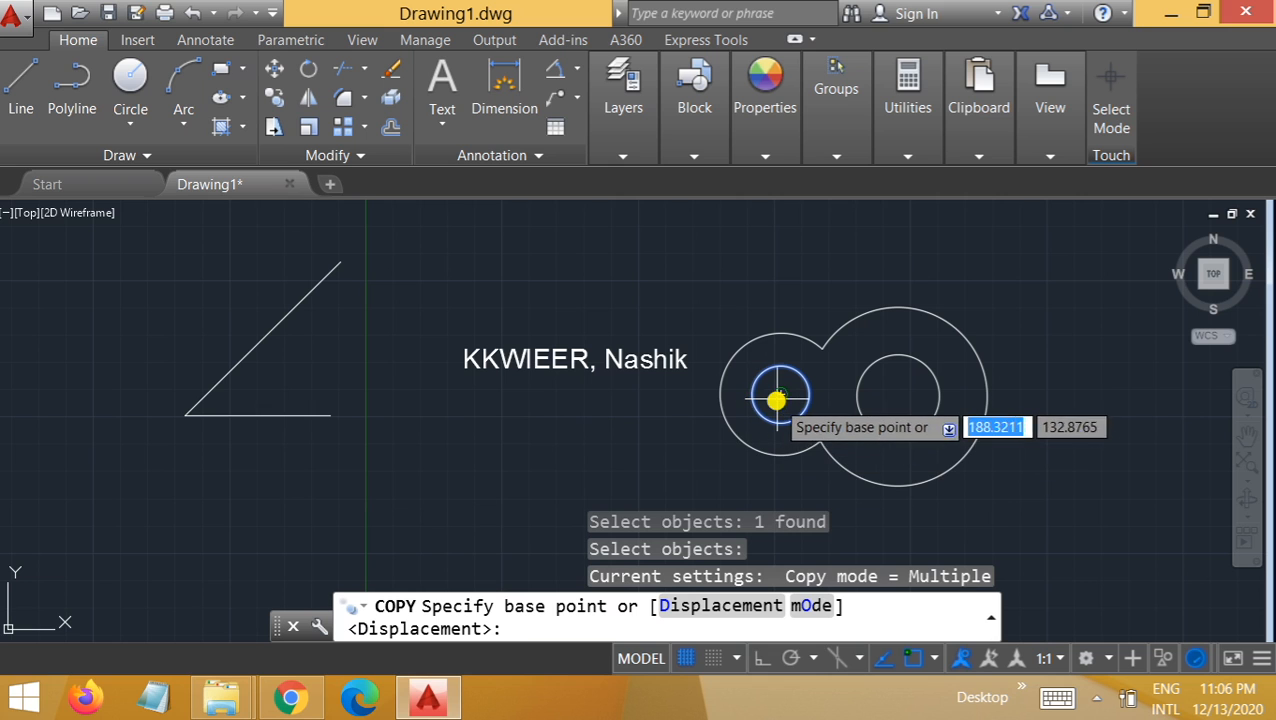
{"action": "left_click", "coordinate": [782, 396]}
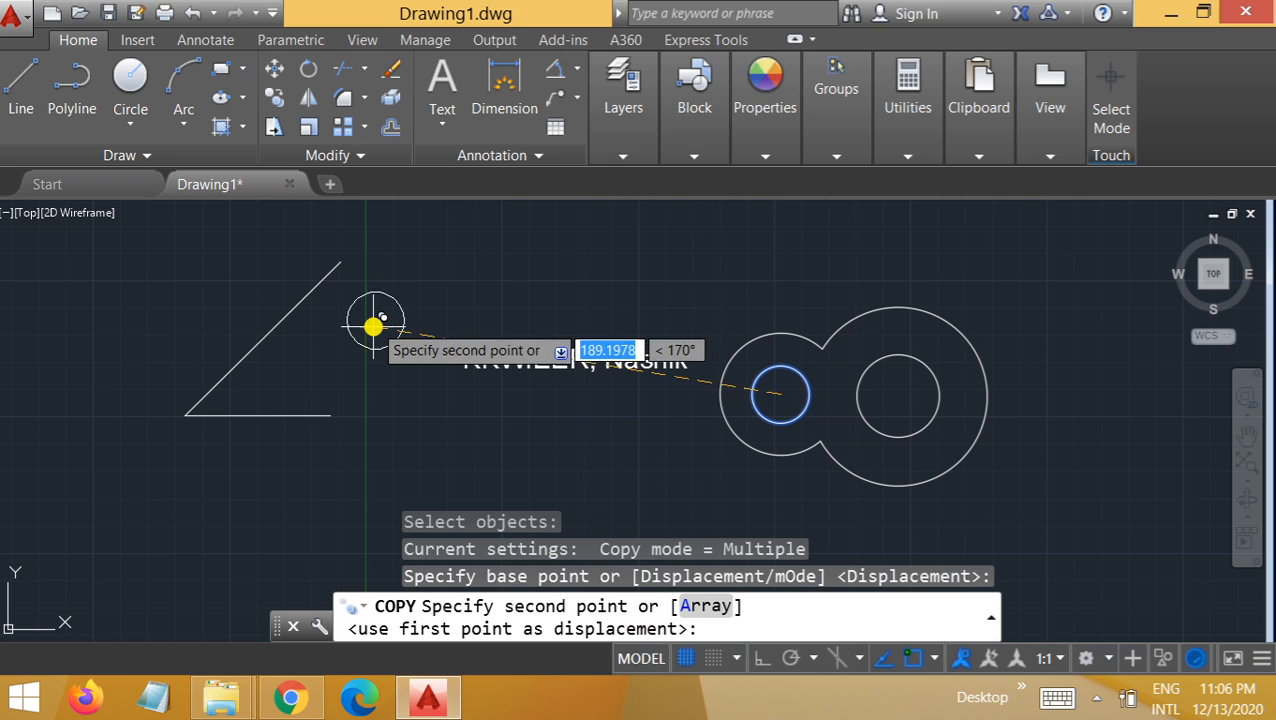
{"action": "left_click", "coordinate": [338, 264]}
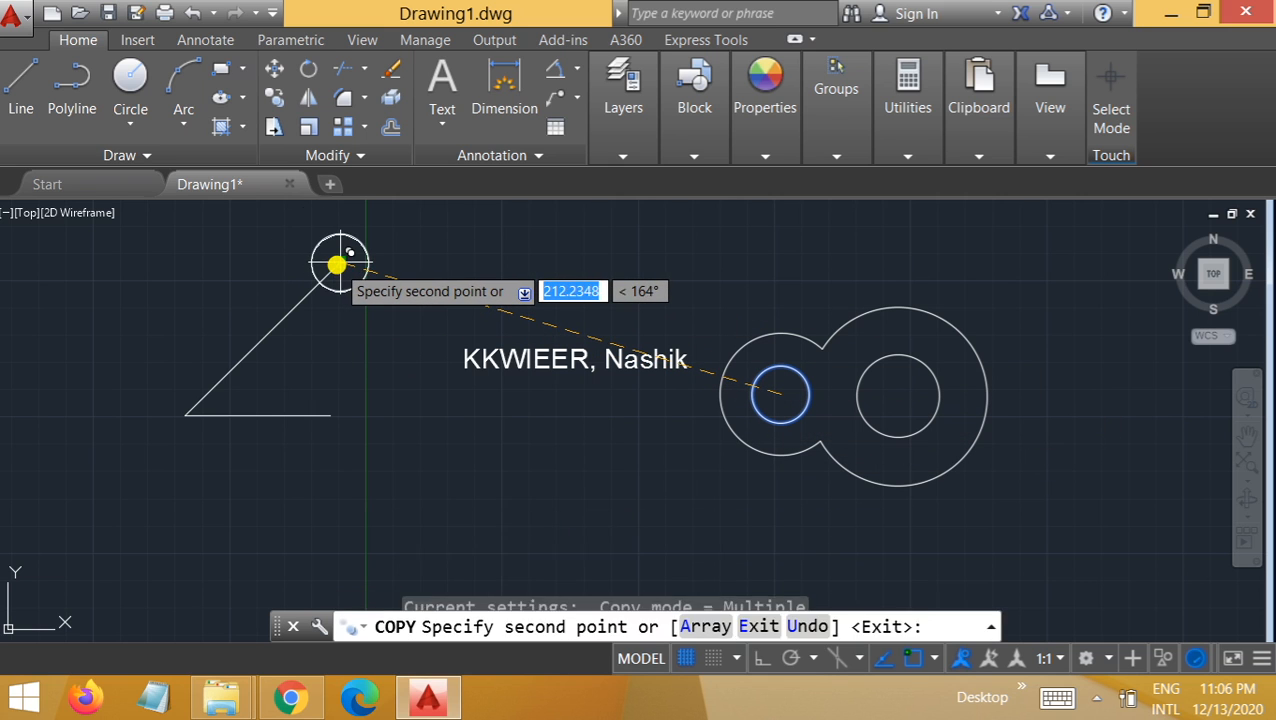
{"action": "left_click", "coordinate": [180, 414]}
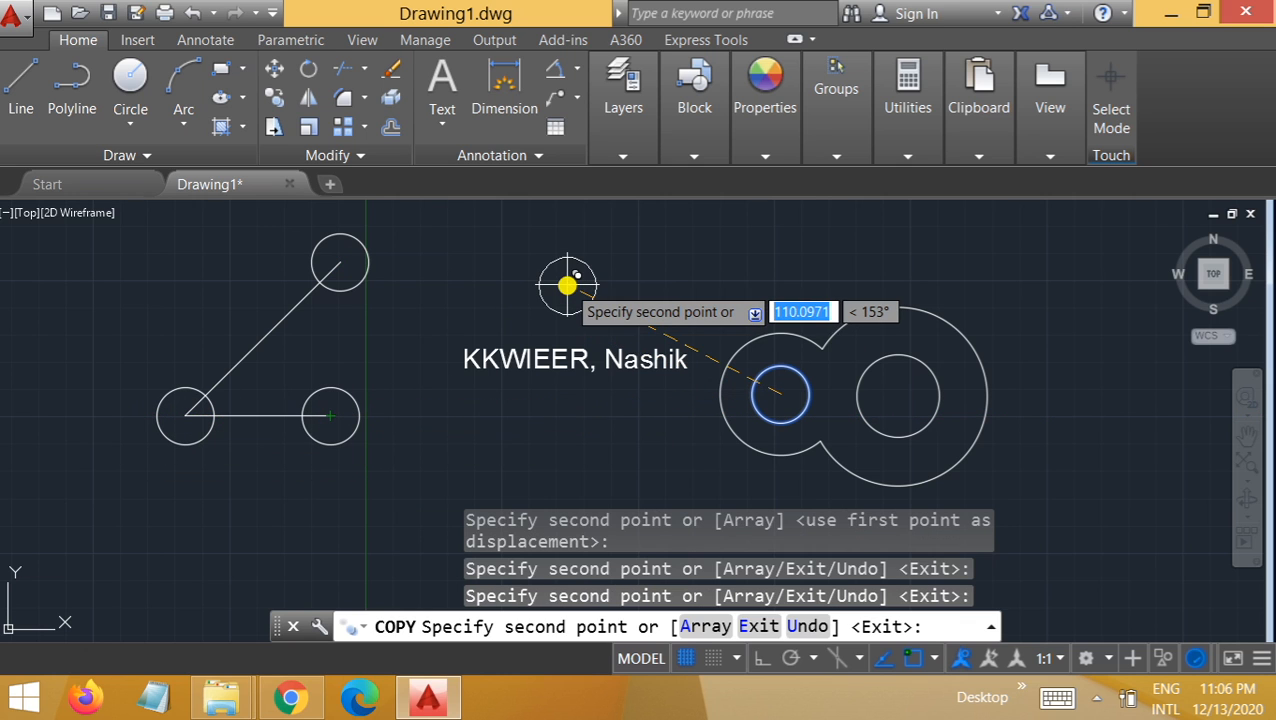
{"action": "key", "text": "Escape"}
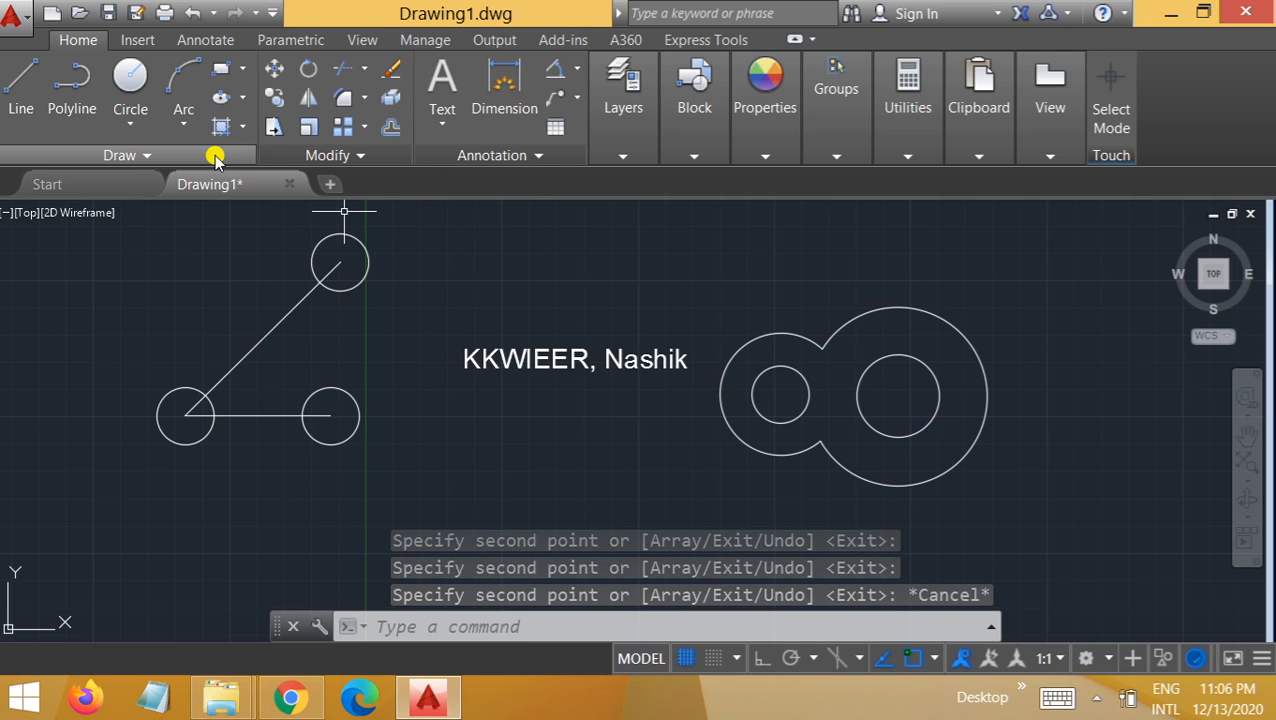
Draw a small circle above the "KKWIEER, Nashik" text, slightly smaller than the copied circles
{"action": "left_click", "coordinate": [131, 76]}
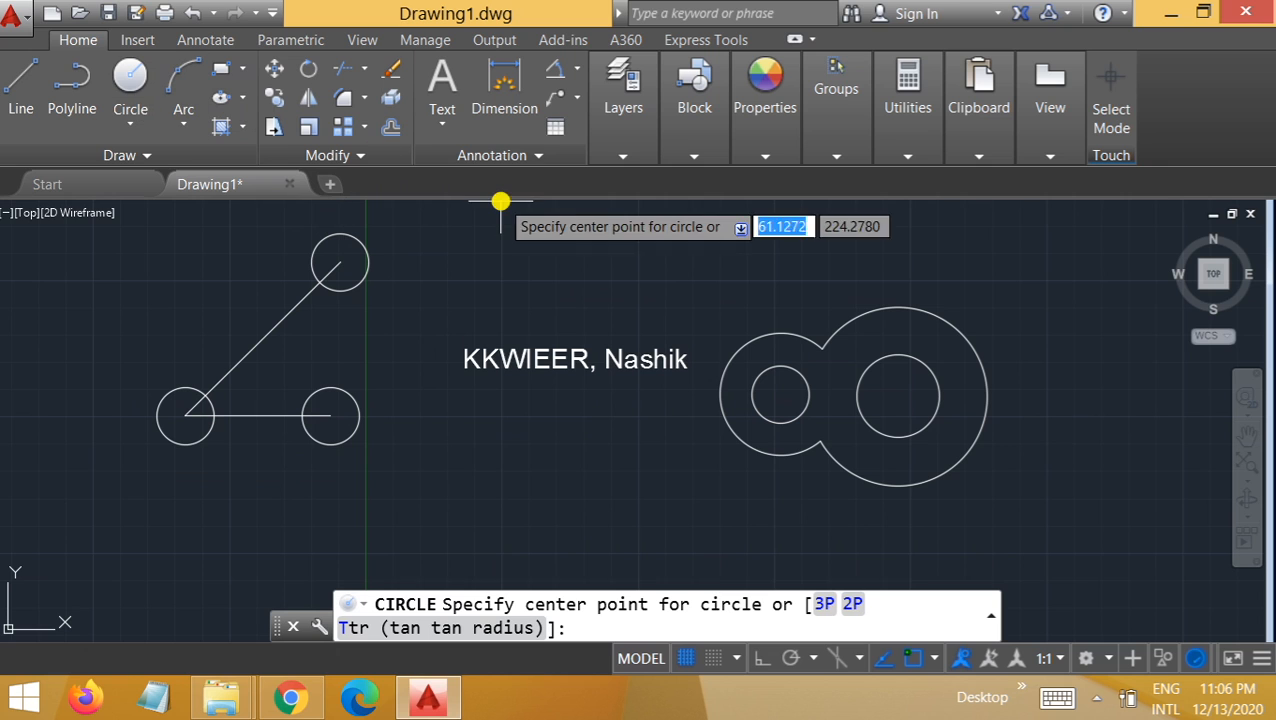
{"action": "left_click", "coordinate": [537, 245]}
{"action": "left_click", "coordinate": [554, 260]}
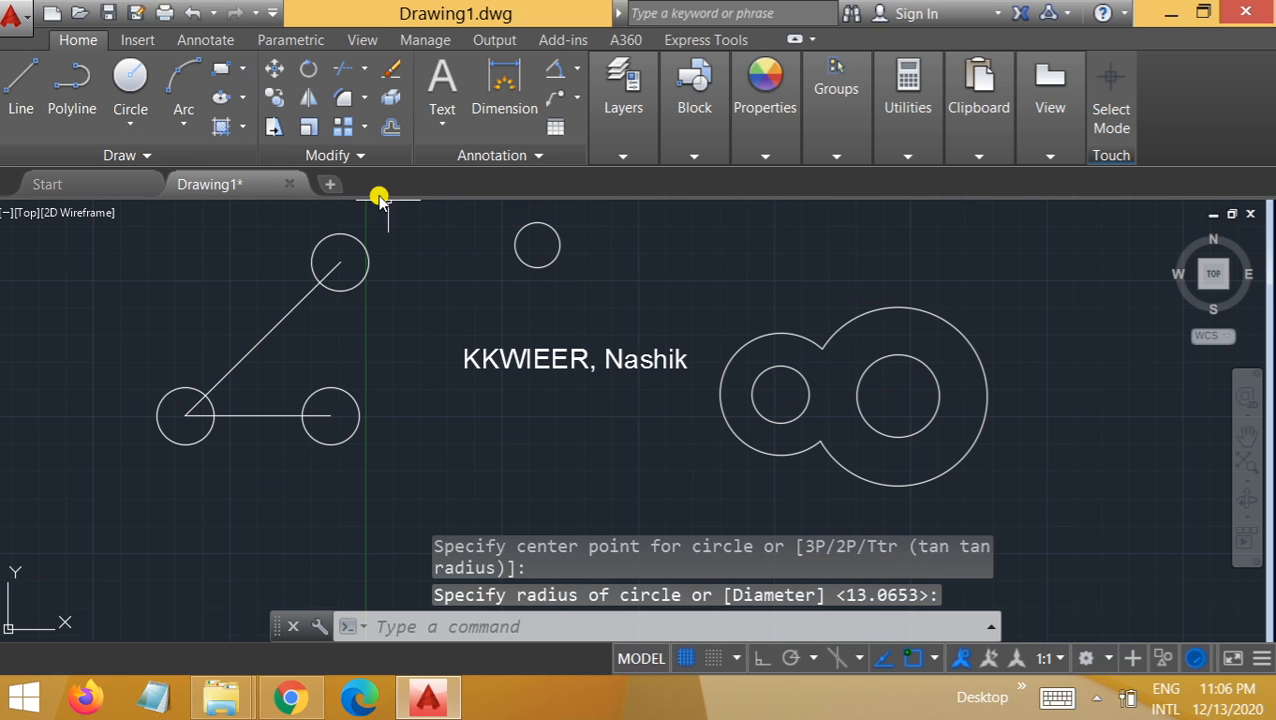
Offset the small circle above the "KKWIEER, Nashik" text 30 mm outward
{"action": "left_click", "coordinate": [389, 136]}
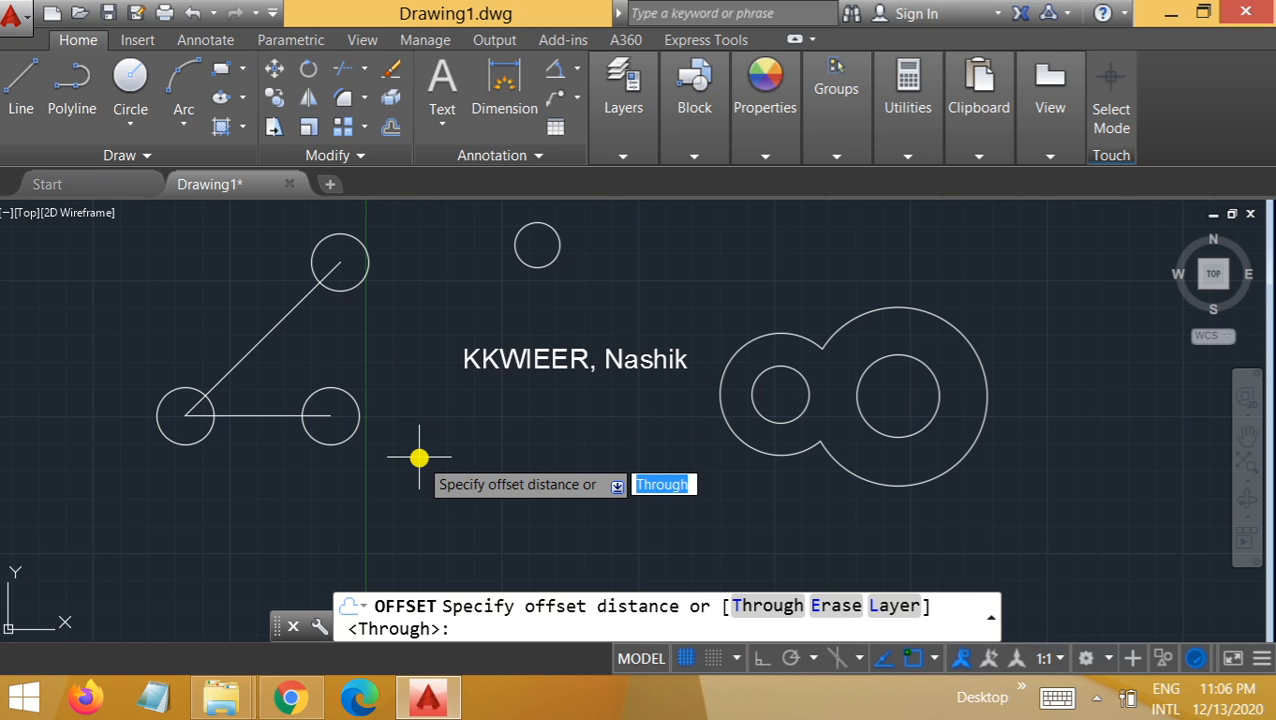
{"action": "type", "text": "3"}
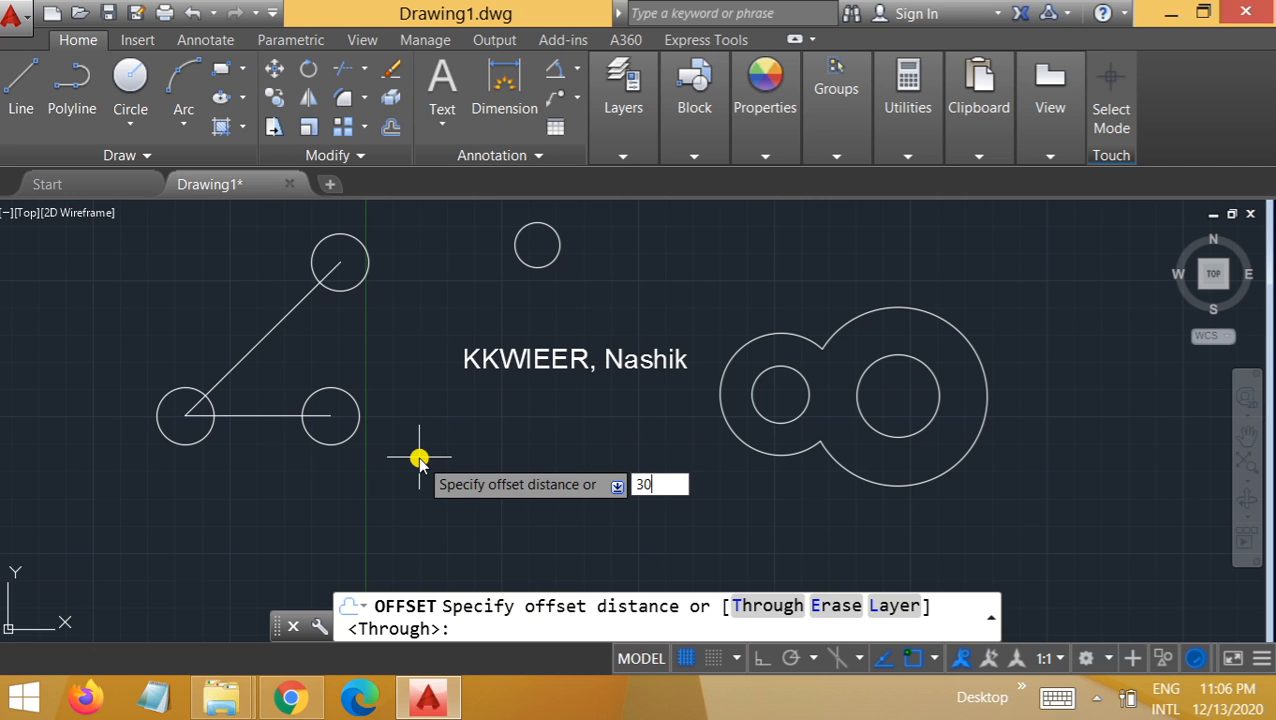
{"action": "type", "text": "0"}
{"action": "key", "text": "Return"}
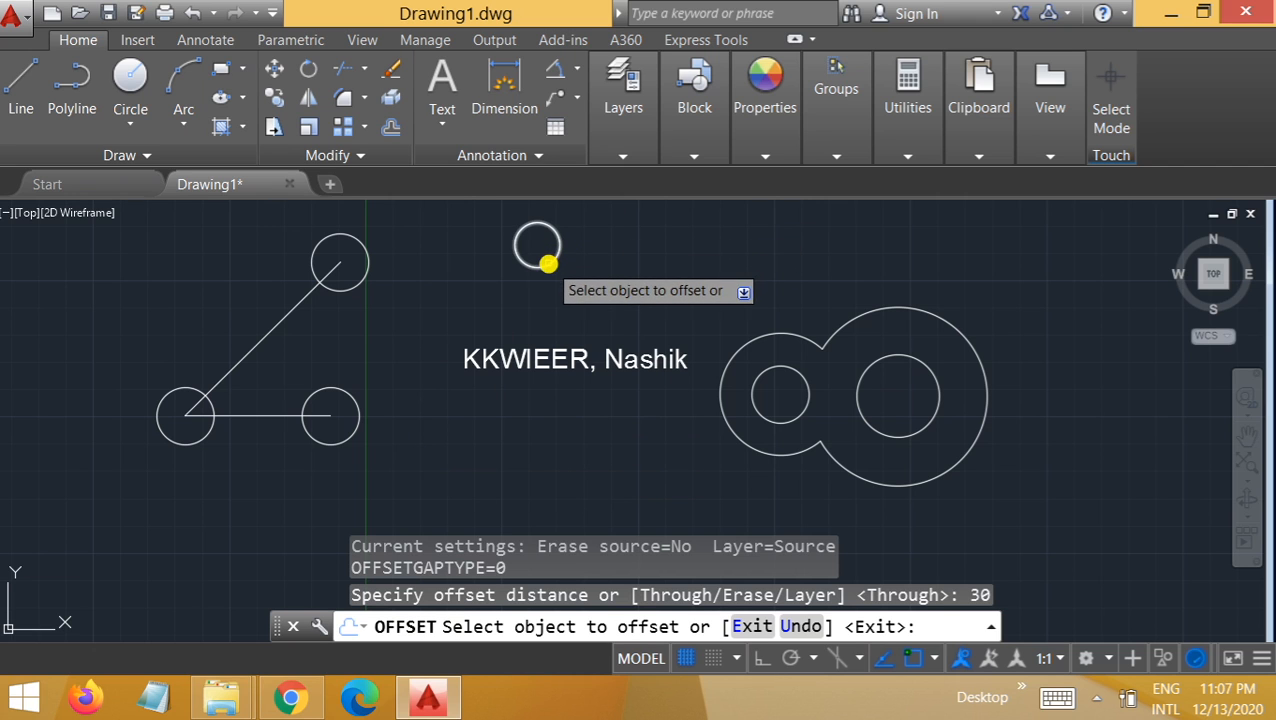
{"action": "left_click", "coordinate": [548, 263]}
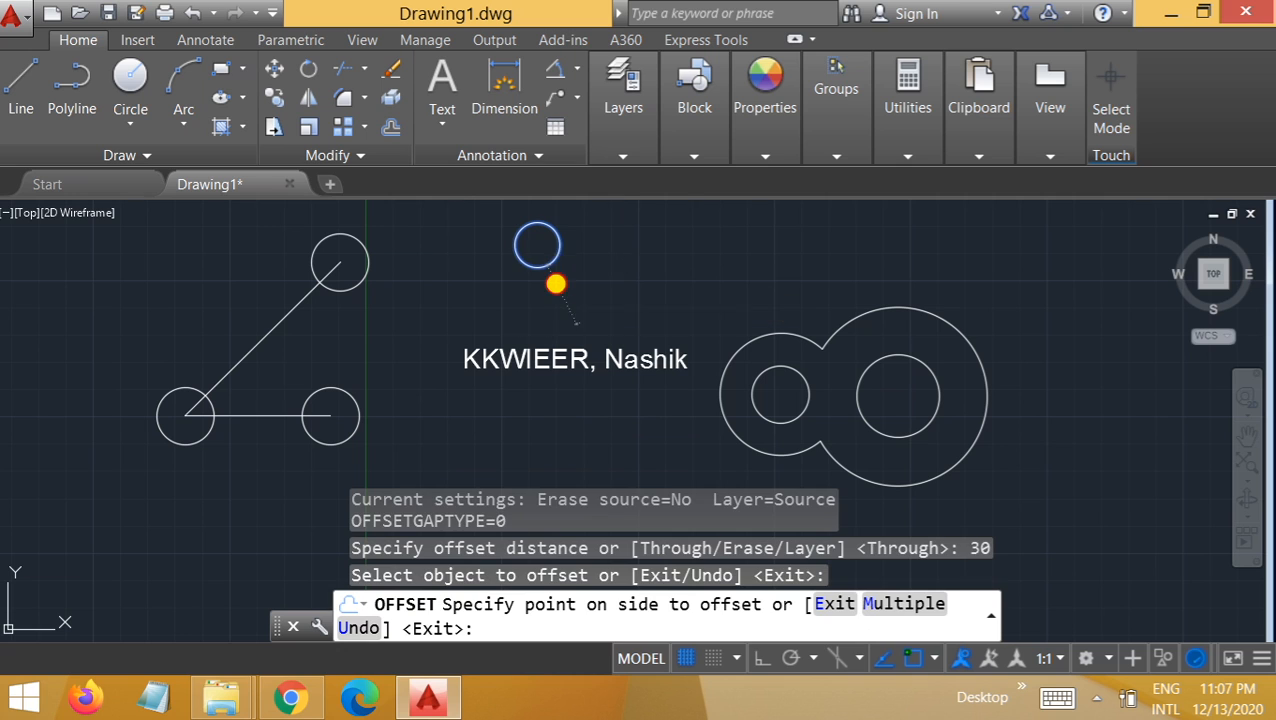
{"action": "left_click", "coordinate": [556, 284]}
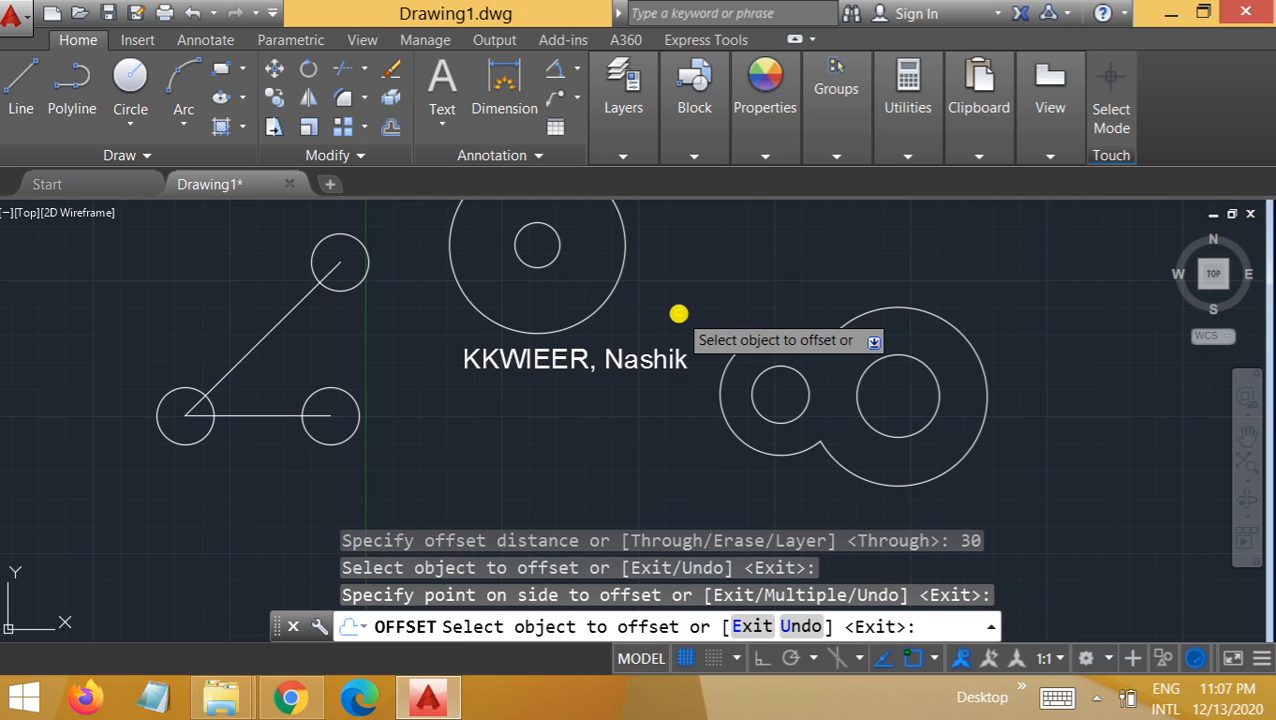
{"action": "key", "text": "Escape"}
Offset the same small circle 12 mm outward to add a ring between it and the large circle
{"action": "type", "text": "o"}
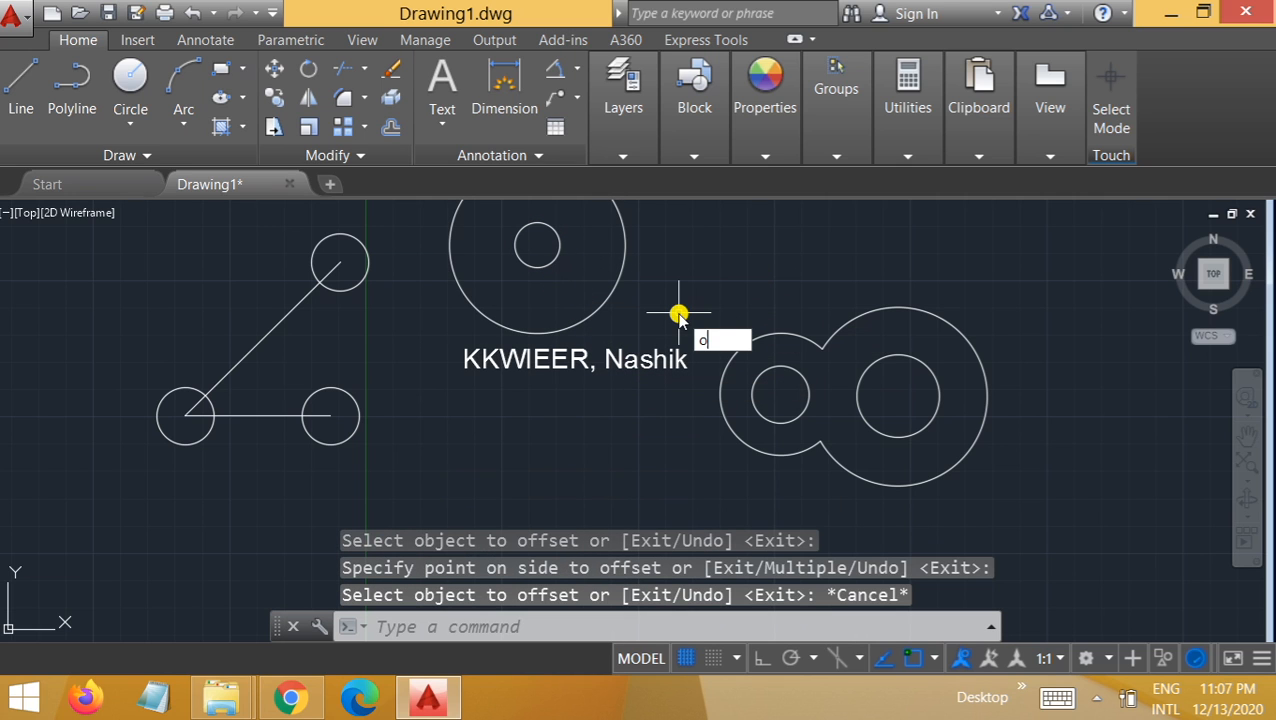
{"action": "type", "text": "ffs"}
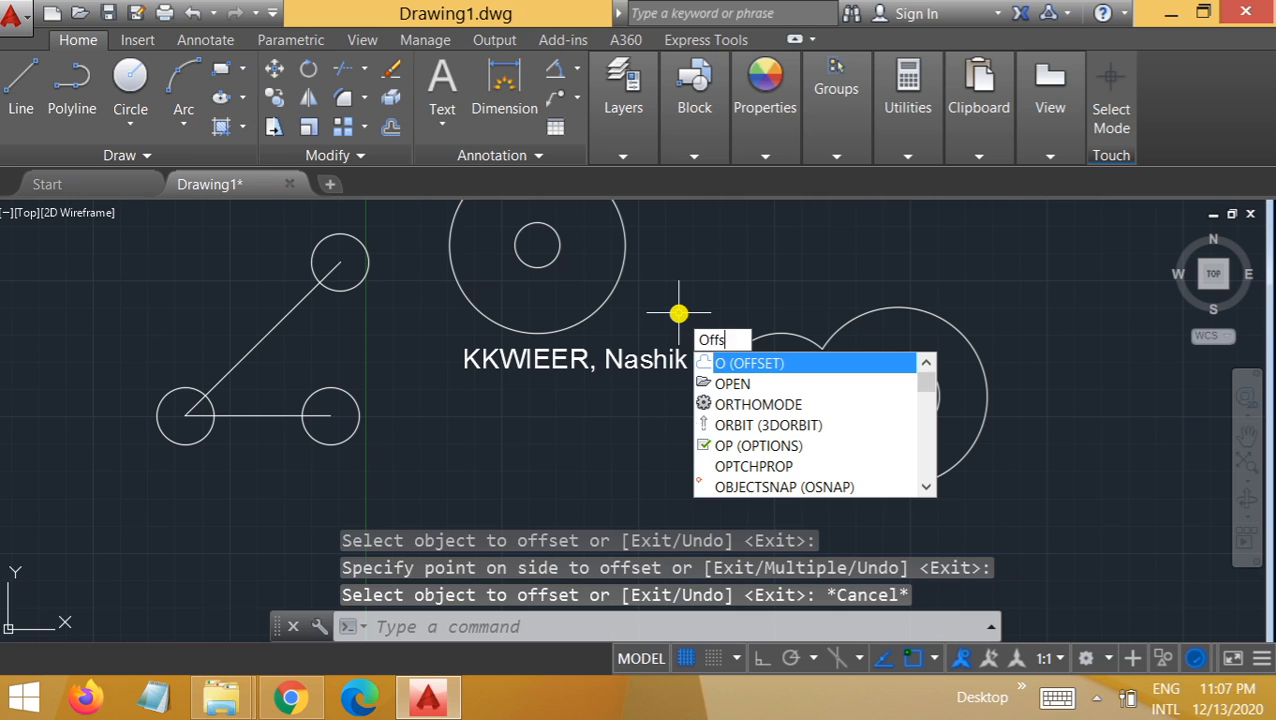
{"action": "type", "text": "et"}
{"action": "key", "text": "Return"}
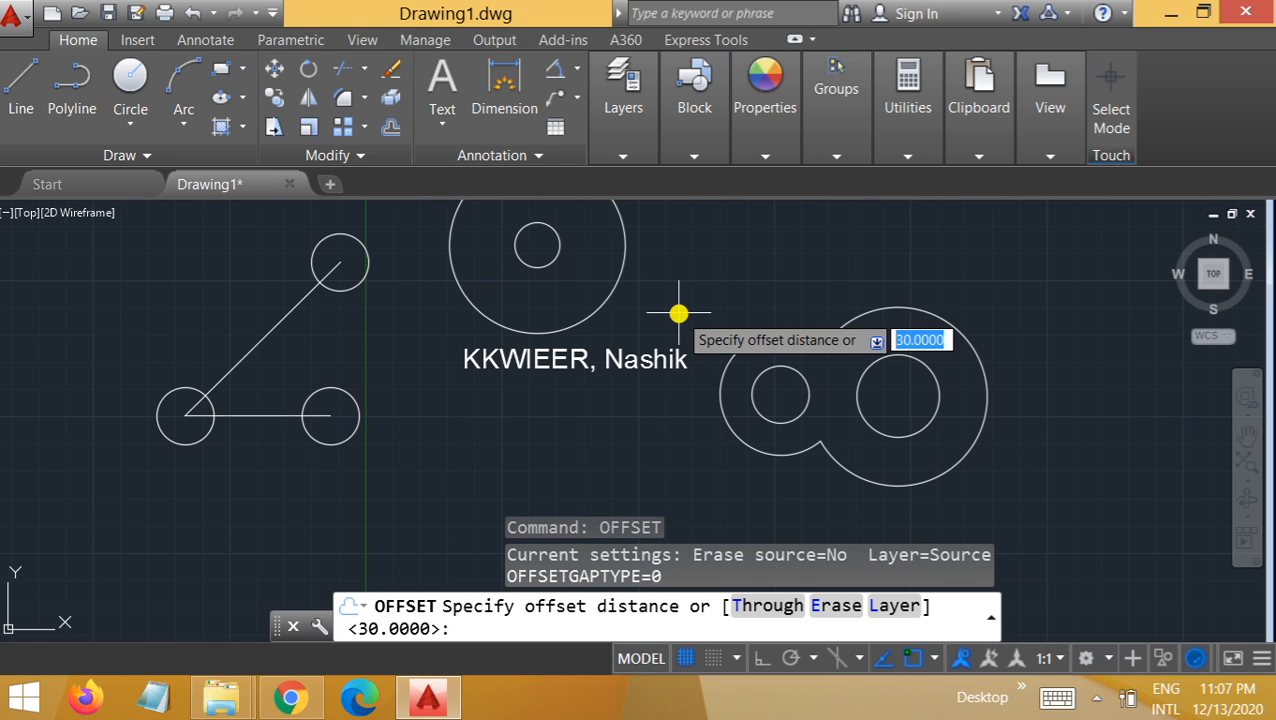
{"action": "type", "text": "10"}
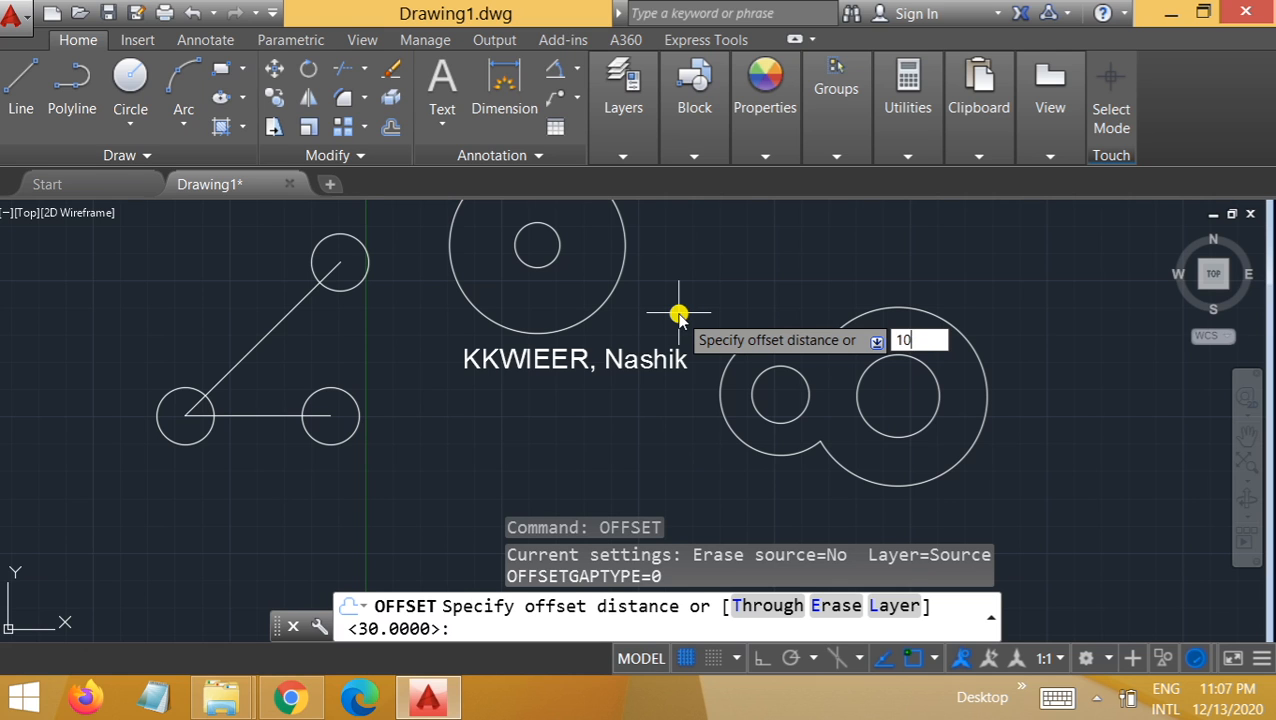
{"action": "key", "text": "Return"}
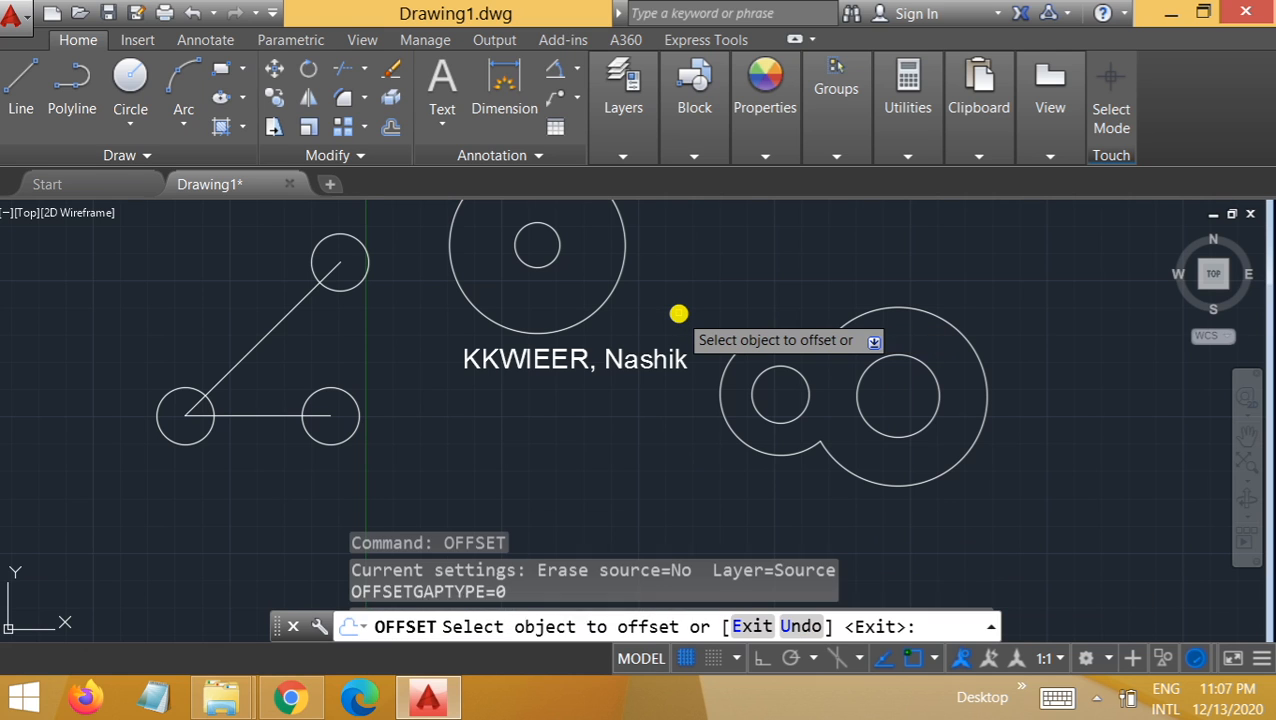
{"action": "left_click", "coordinate": [557, 254]}
{"action": "left_click", "coordinate": [570, 277]}
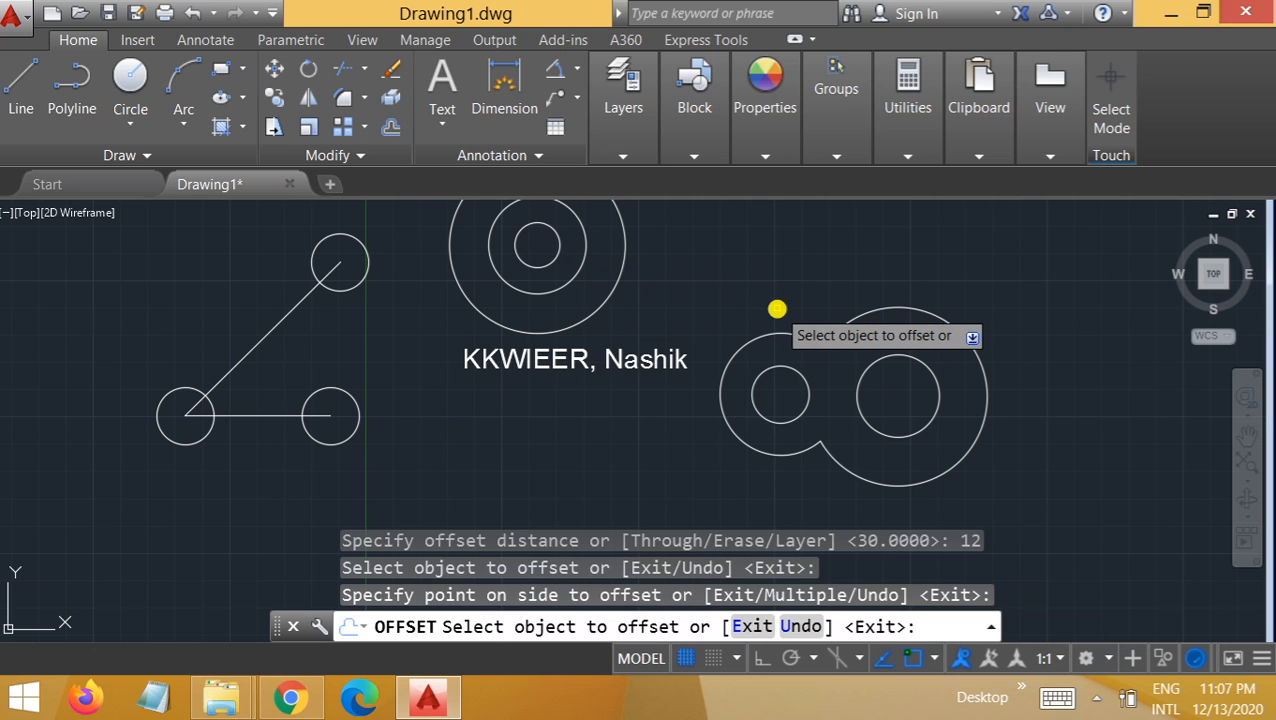
{"action": "key", "text": "Escape"}
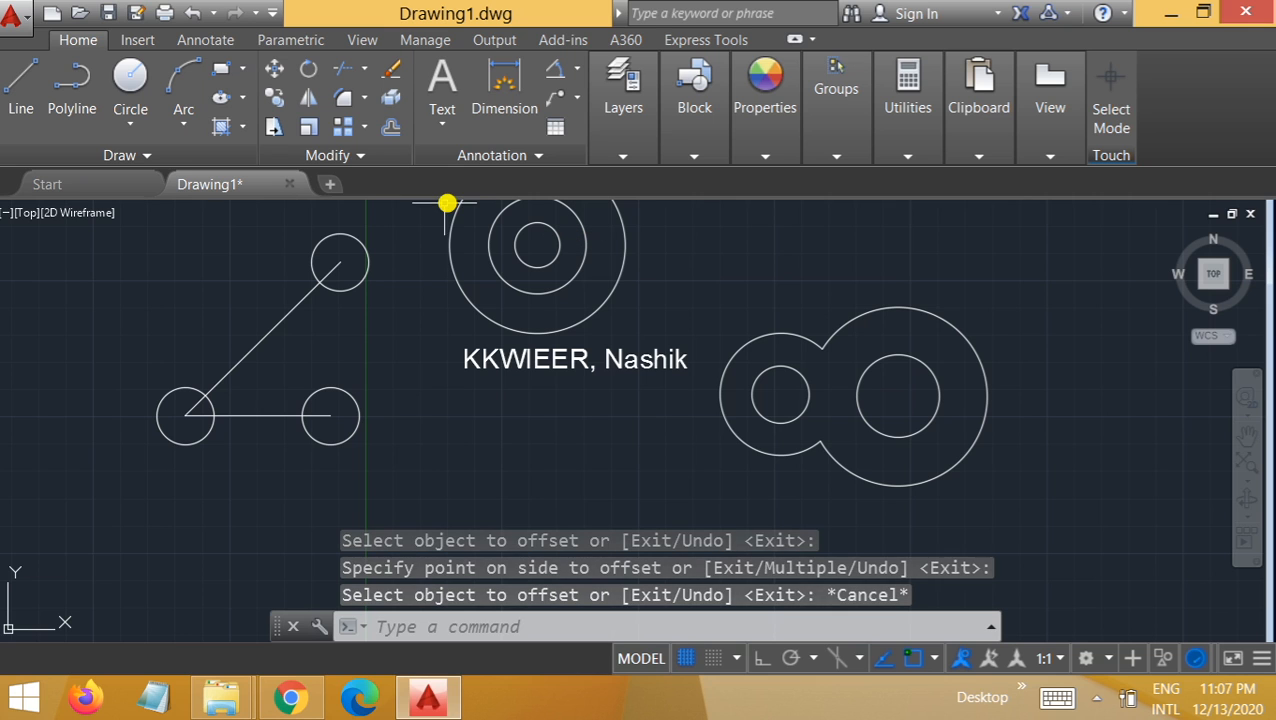
Draw a short vertical line below the "KKWIEER, Nashik" text with Ortho mode turned on
{"action": "left_click", "coordinate": [26, 82]}
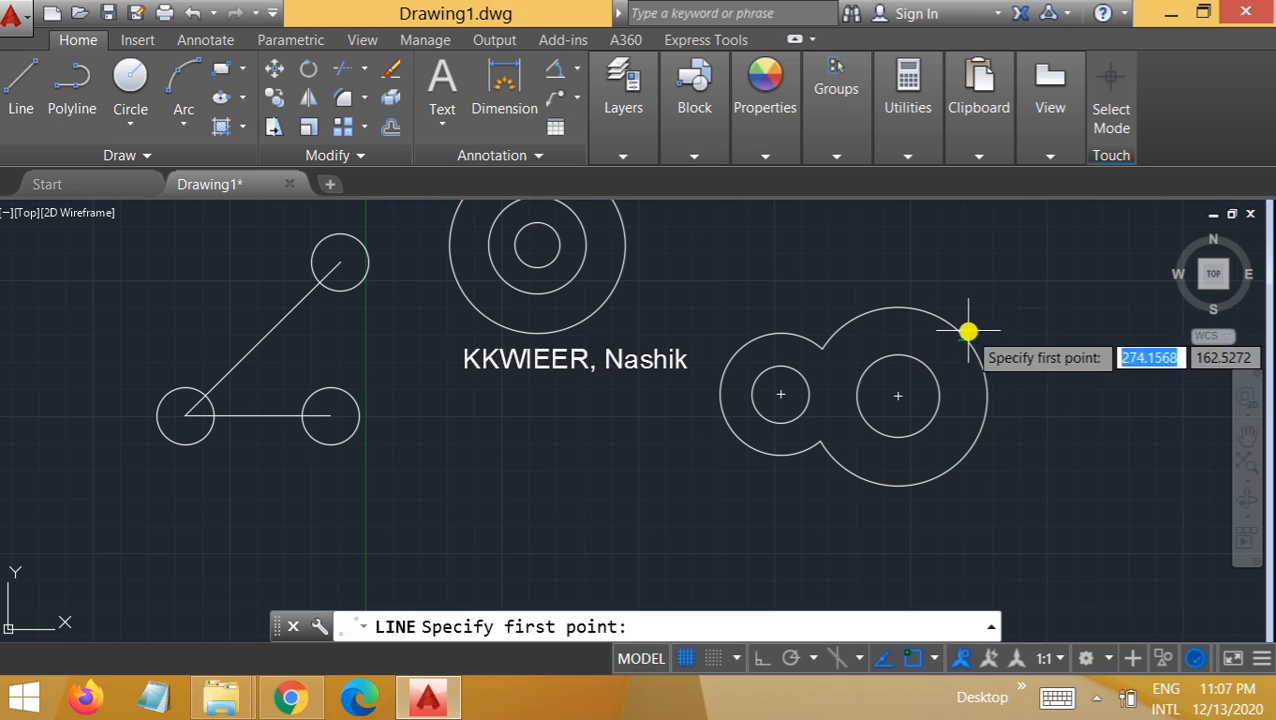
{"action": "left_click", "coordinate": [467, 433]}
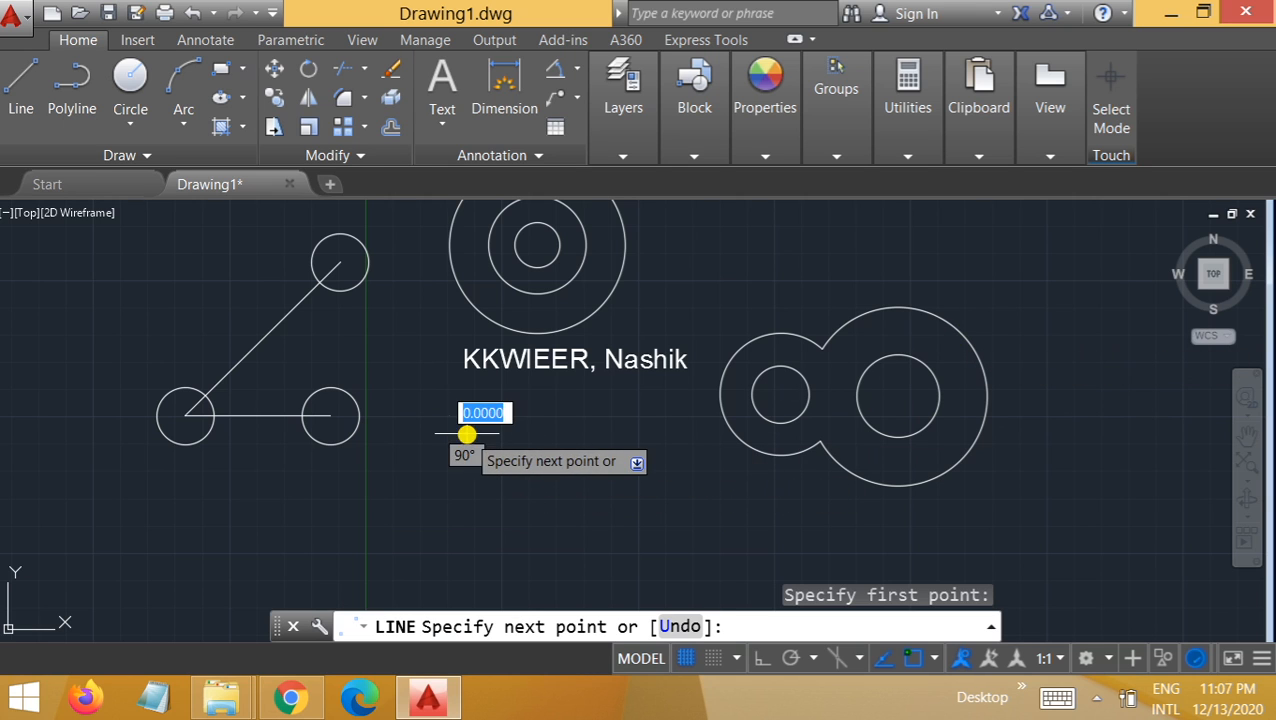
{"action": "key", "text": "F8"}
{"action": "left_click", "coordinate": [475, 532]}
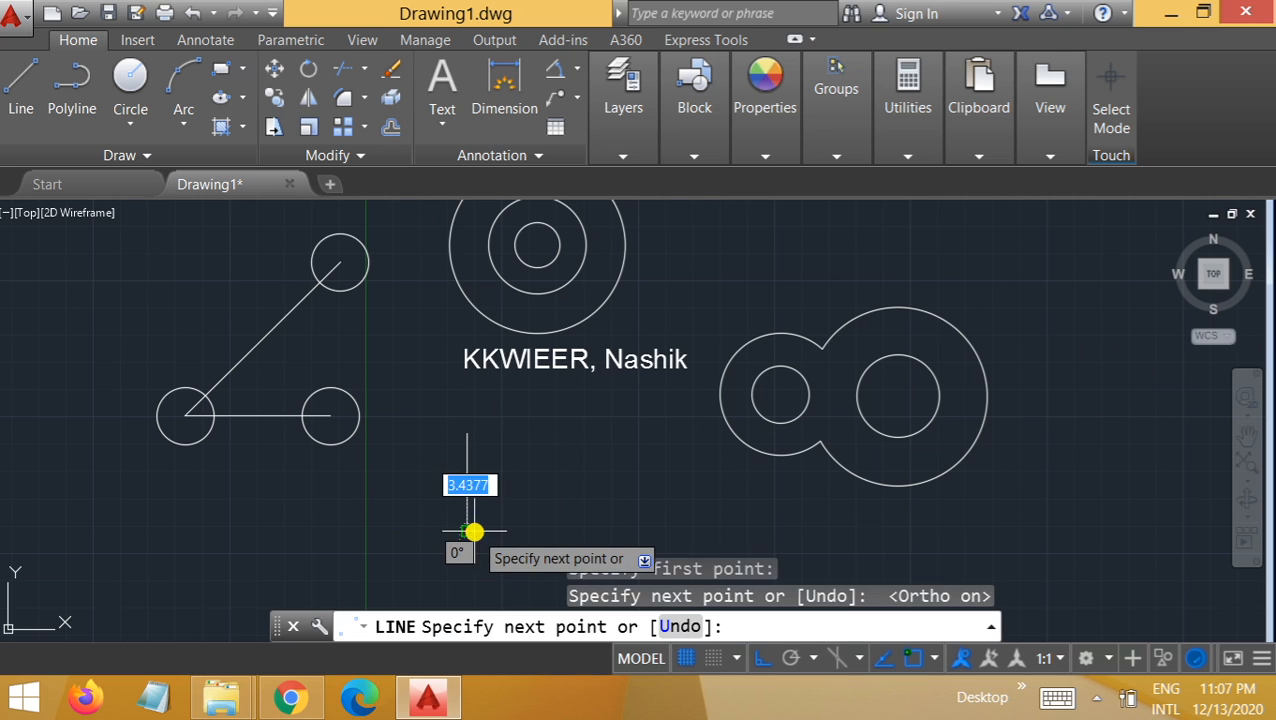
{"action": "key", "text": "Escape"}
Offset the vertical line 15 mm to its right and 15 mm to its left
{"action": "type", "text": "OFFSet"}
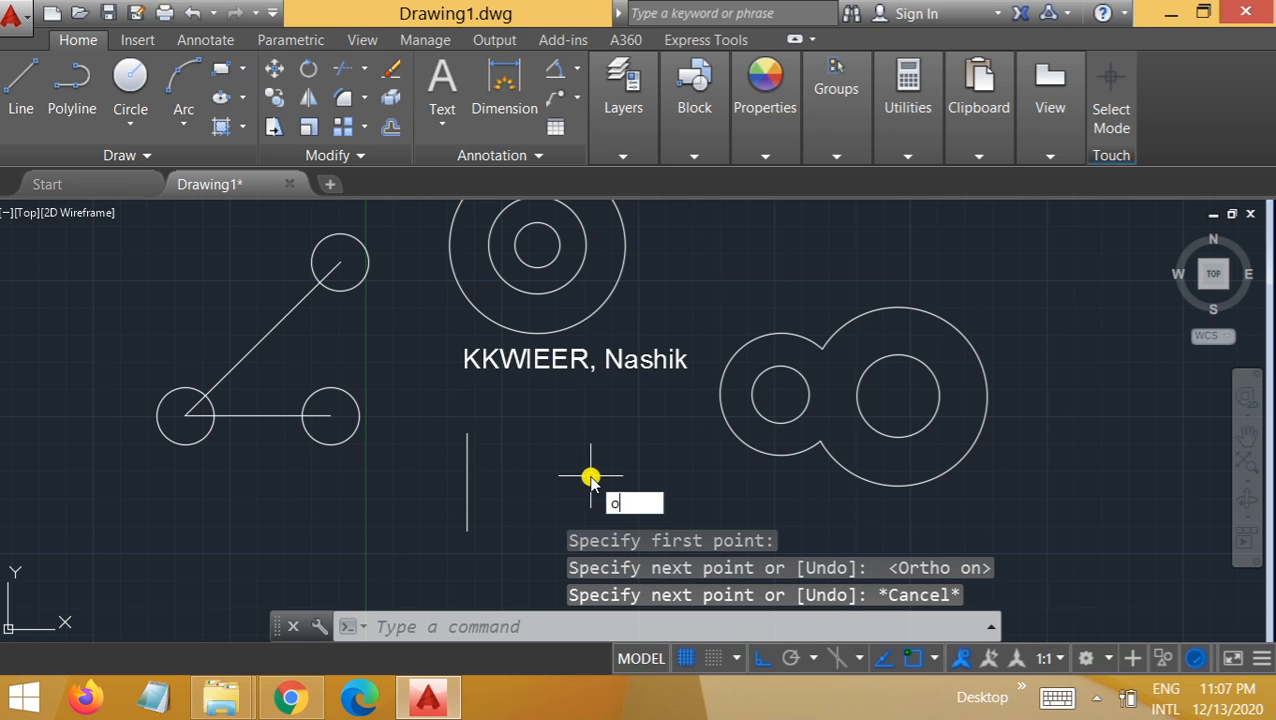
{"action": "key", "text": "Return"}
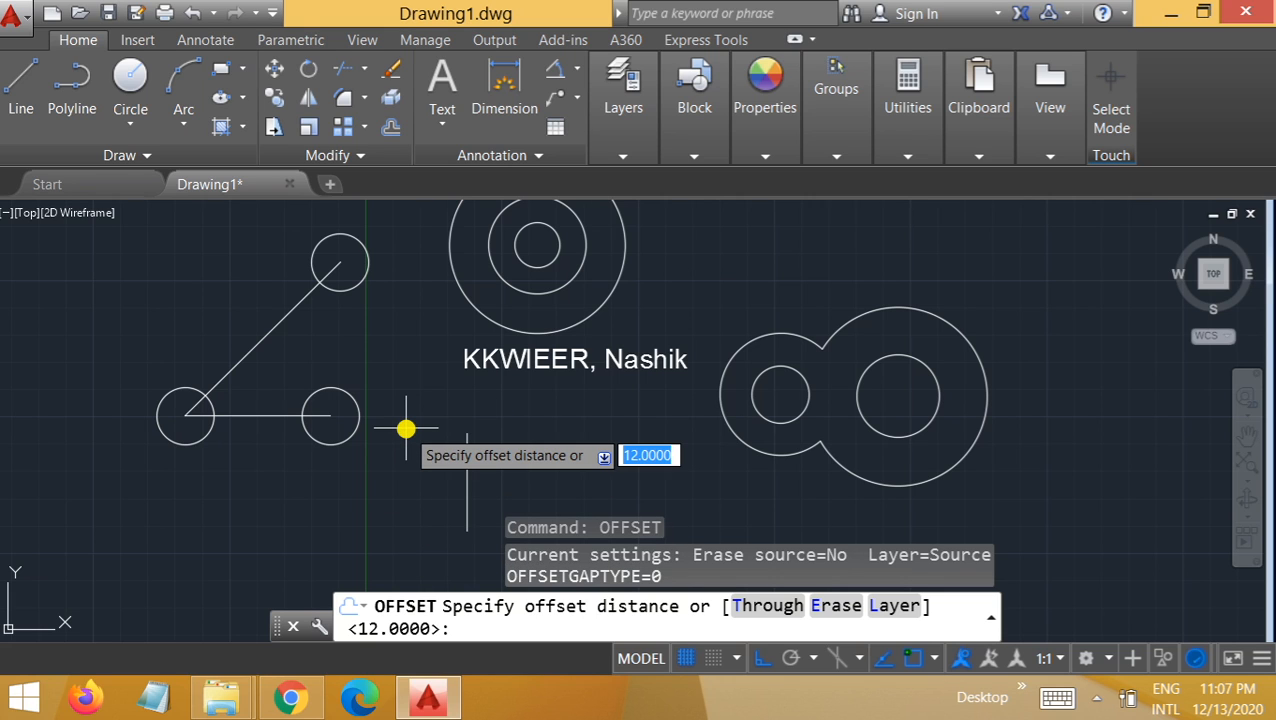
{"action": "type", "text": "12"}
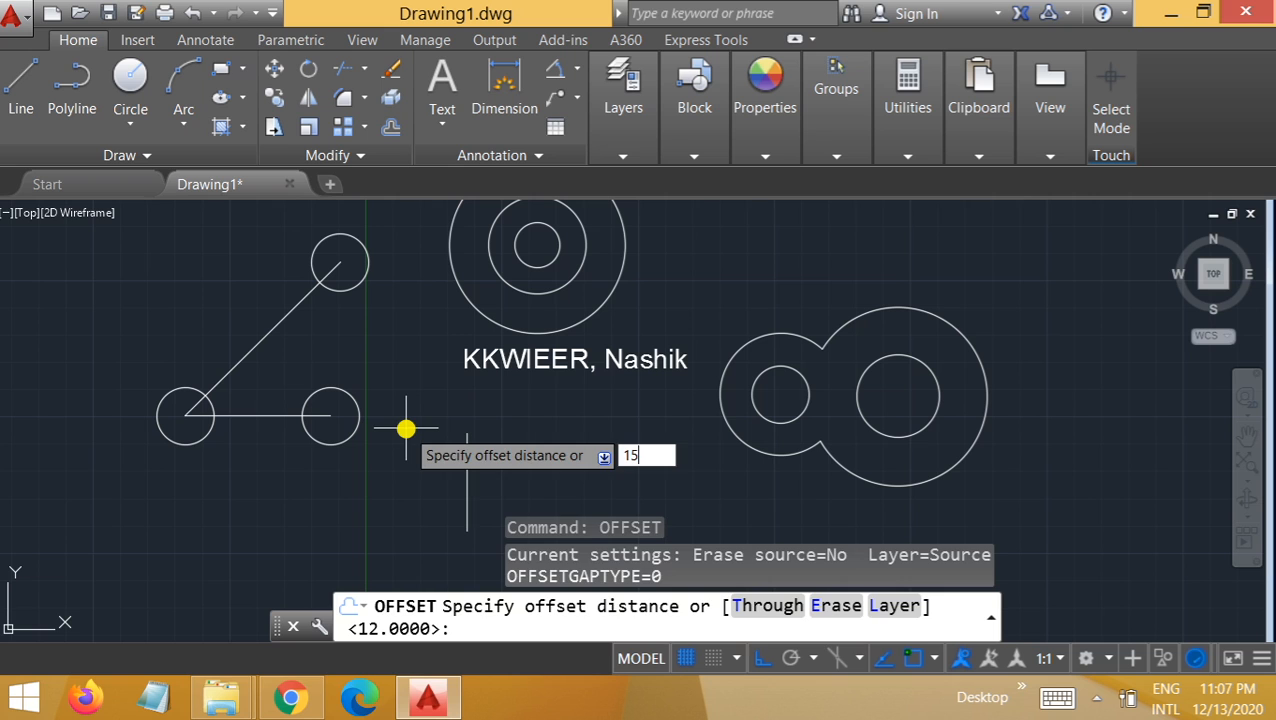
{"action": "key", "text": "Return"}
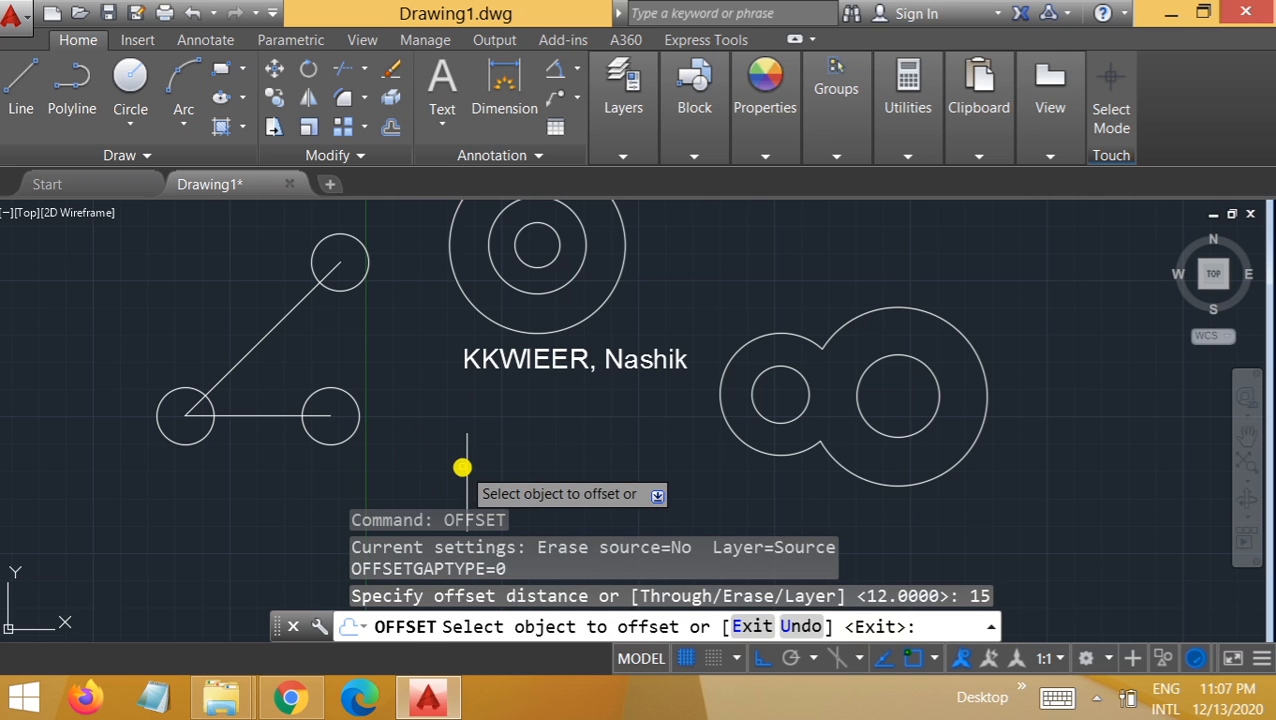
{"action": "left_click", "coordinate": [465, 467]}
{"action": "left_click", "coordinate": [522, 458]}
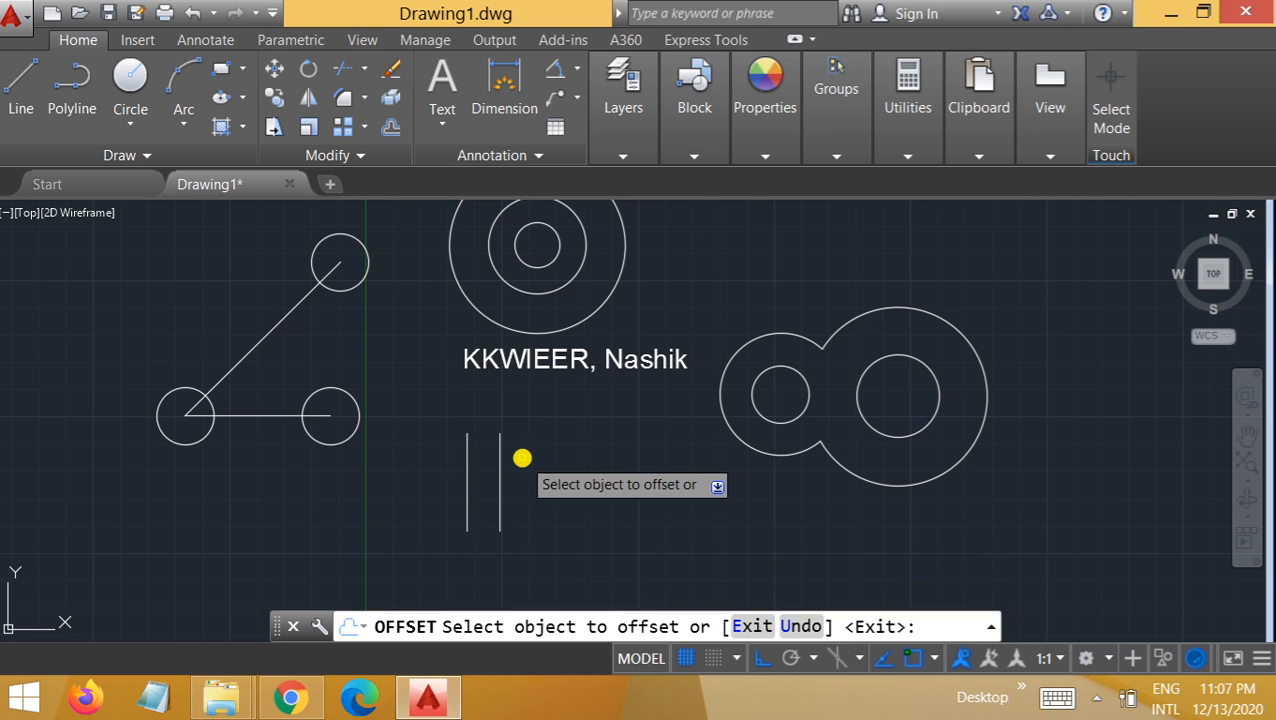
{"action": "left_click", "coordinate": [465, 461]}
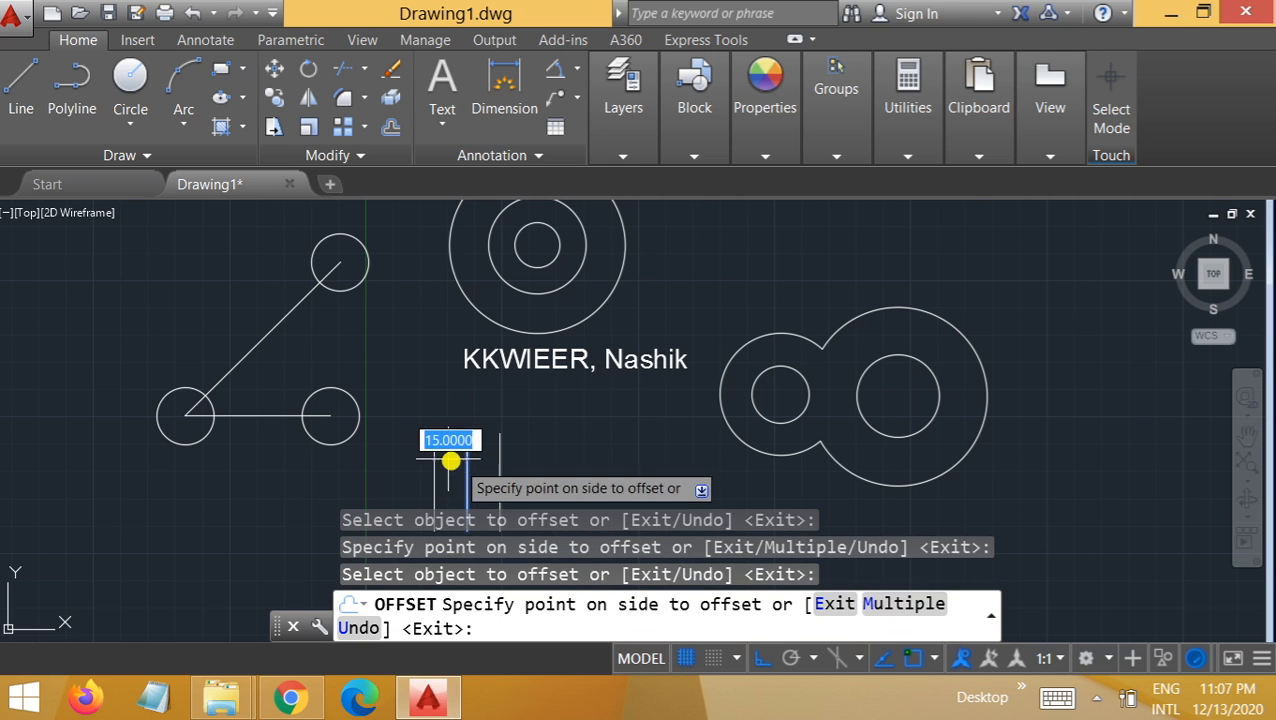
{"action": "left_click", "coordinate": [432, 457]}
{"action": "key", "text": "Escape"}
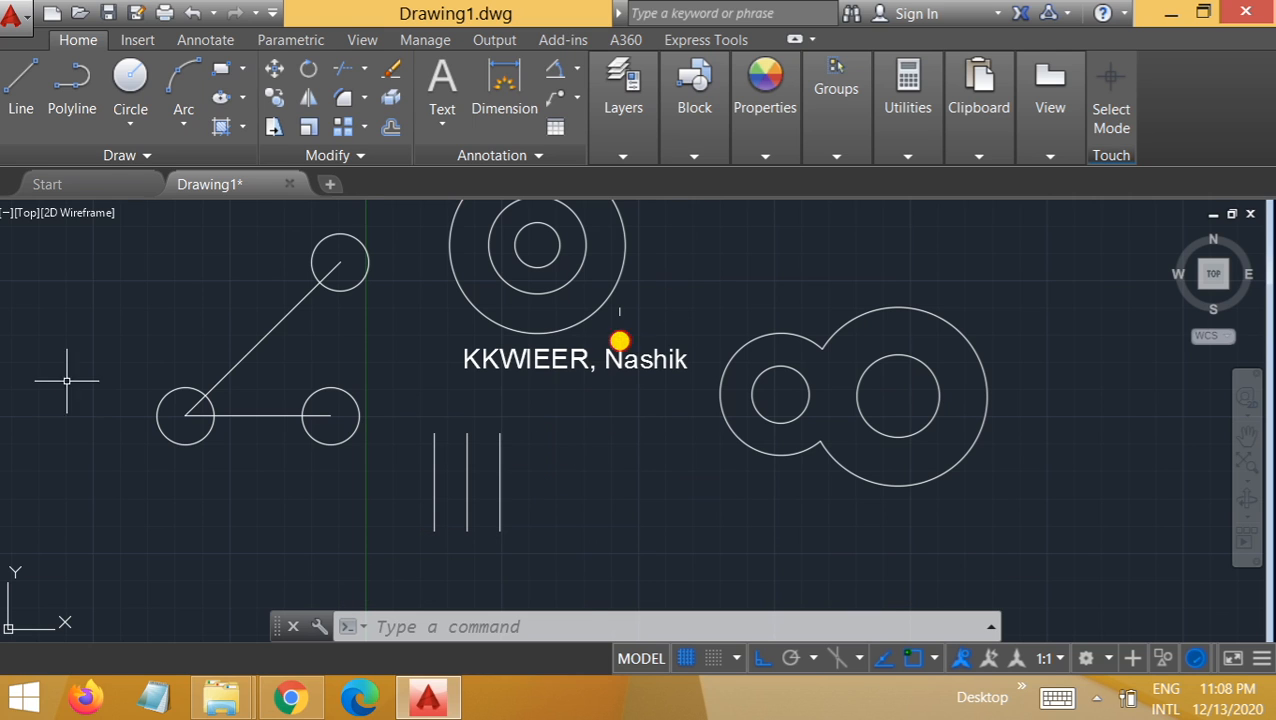
Select every object in the drawing and erase them all
{"action": "left_click_drag", "start_coordinate": [85, 507], "coordinate": [86, 507]}
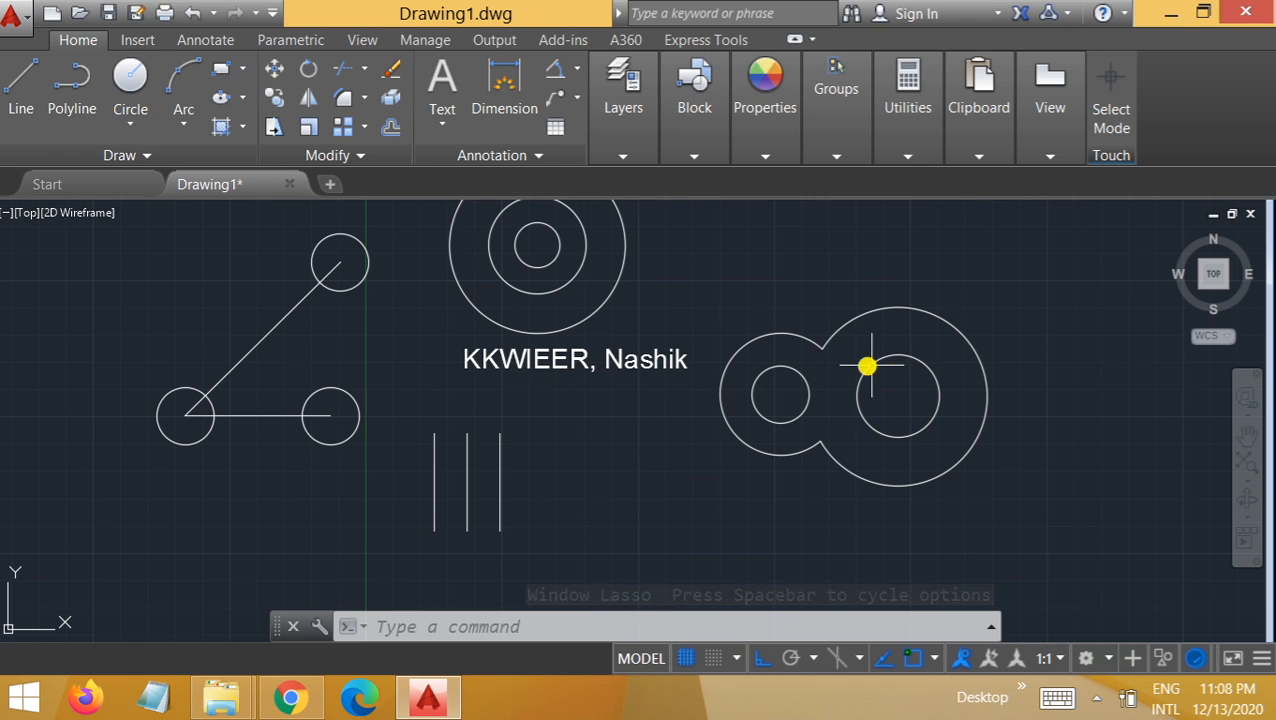
{"action": "key", "text": "ctrl+a"}
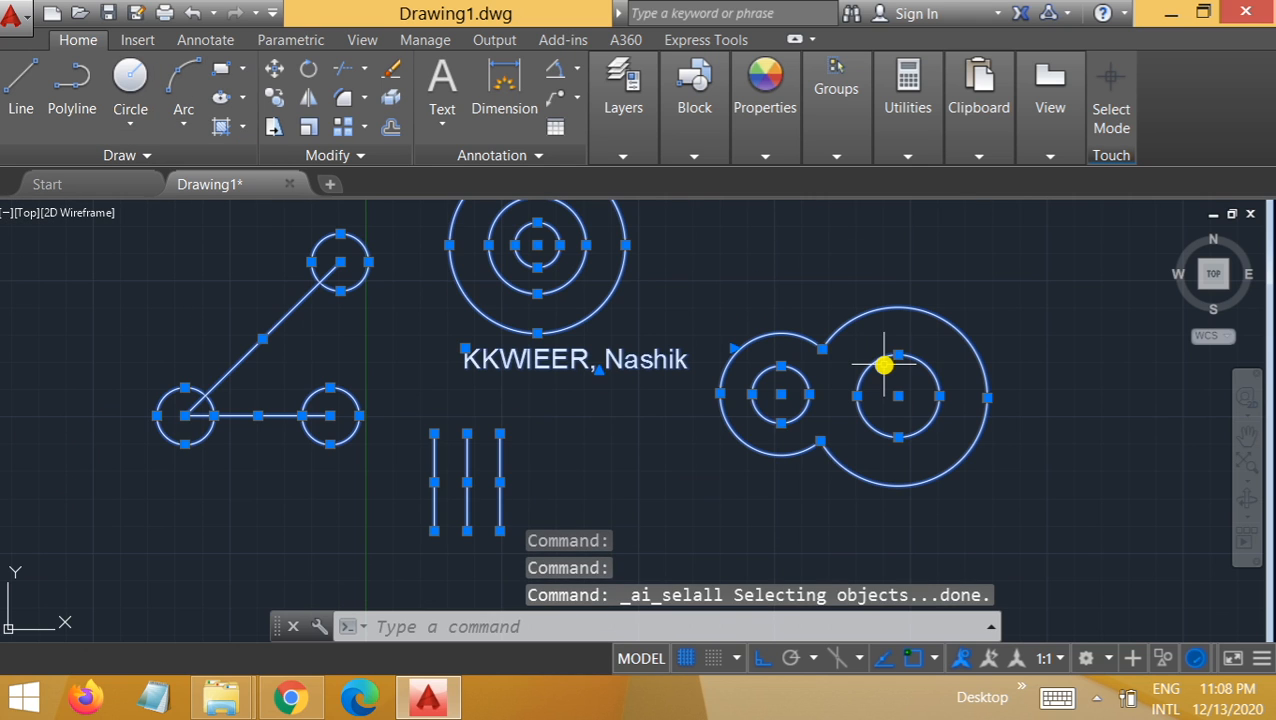
{"action": "key", "text": "Delete"}
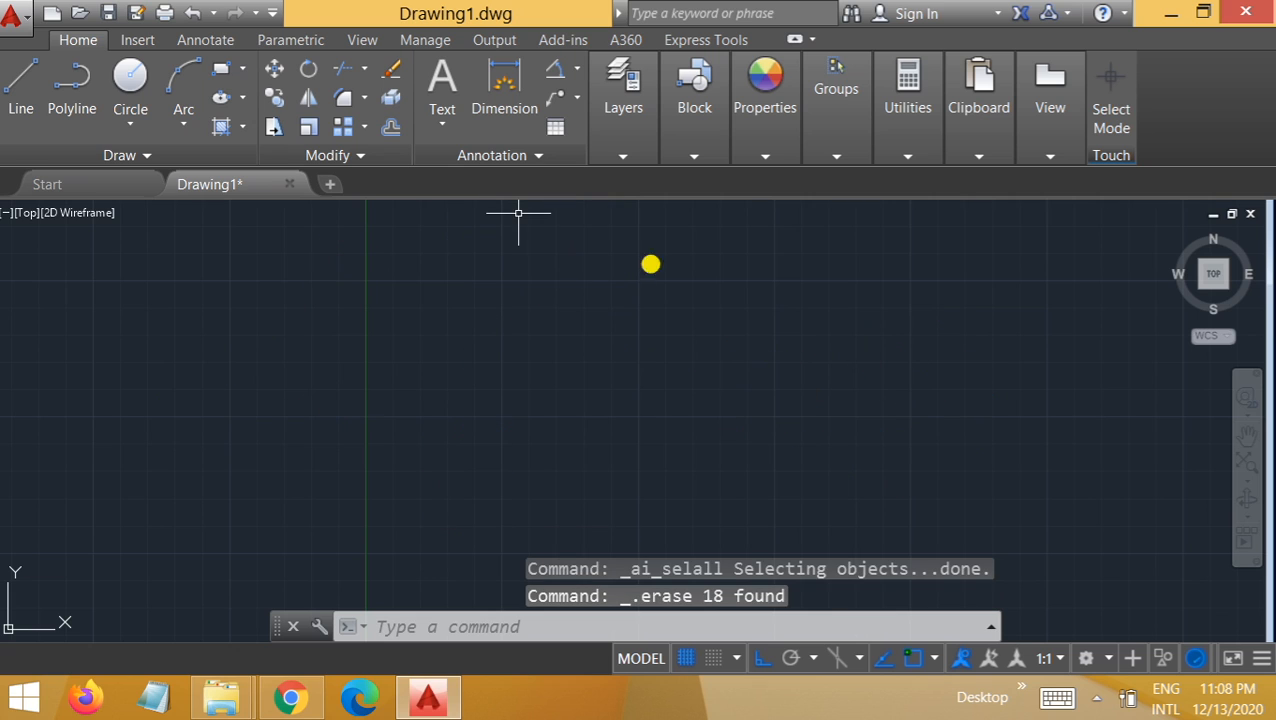
Draw a horizontal rectangle by two opposite corners in the middle of the empty drawing, about twice as wide as tall
{"action": "left_click", "coordinate": [130, 76]}
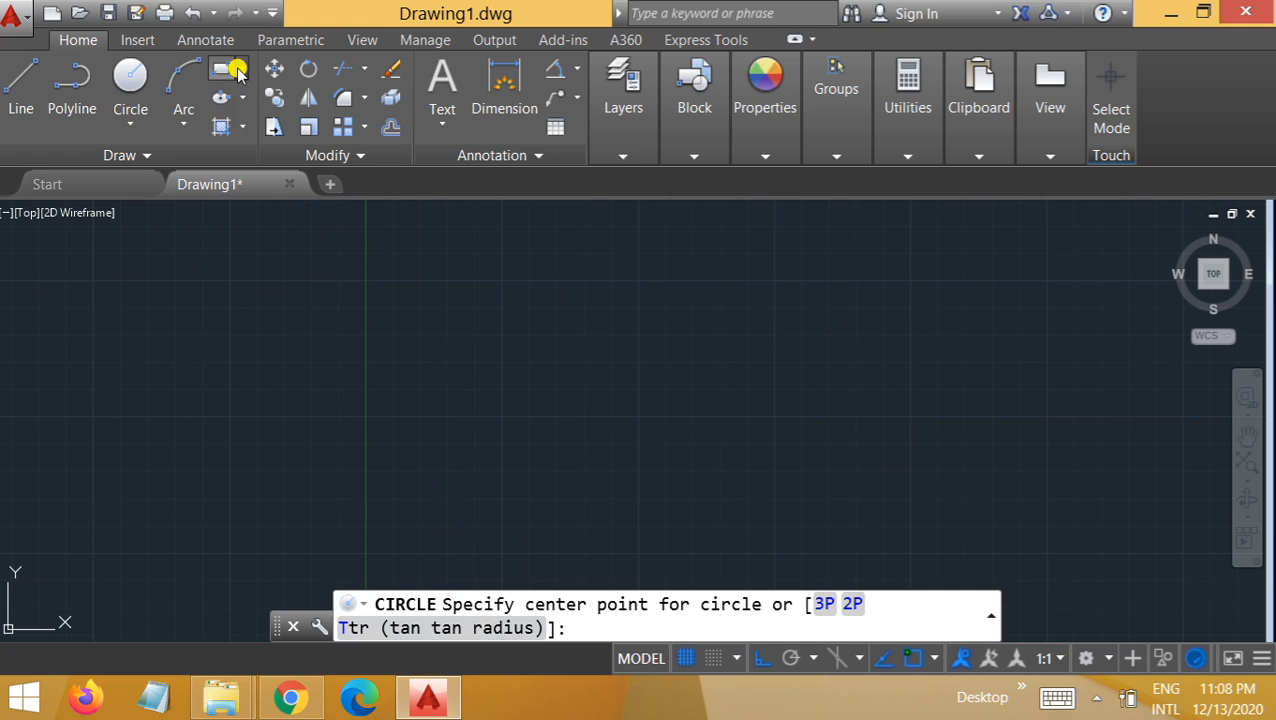
{"action": "left_click", "coordinate": [242, 68]}
{"action": "left_click", "coordinate": [222, 110]}
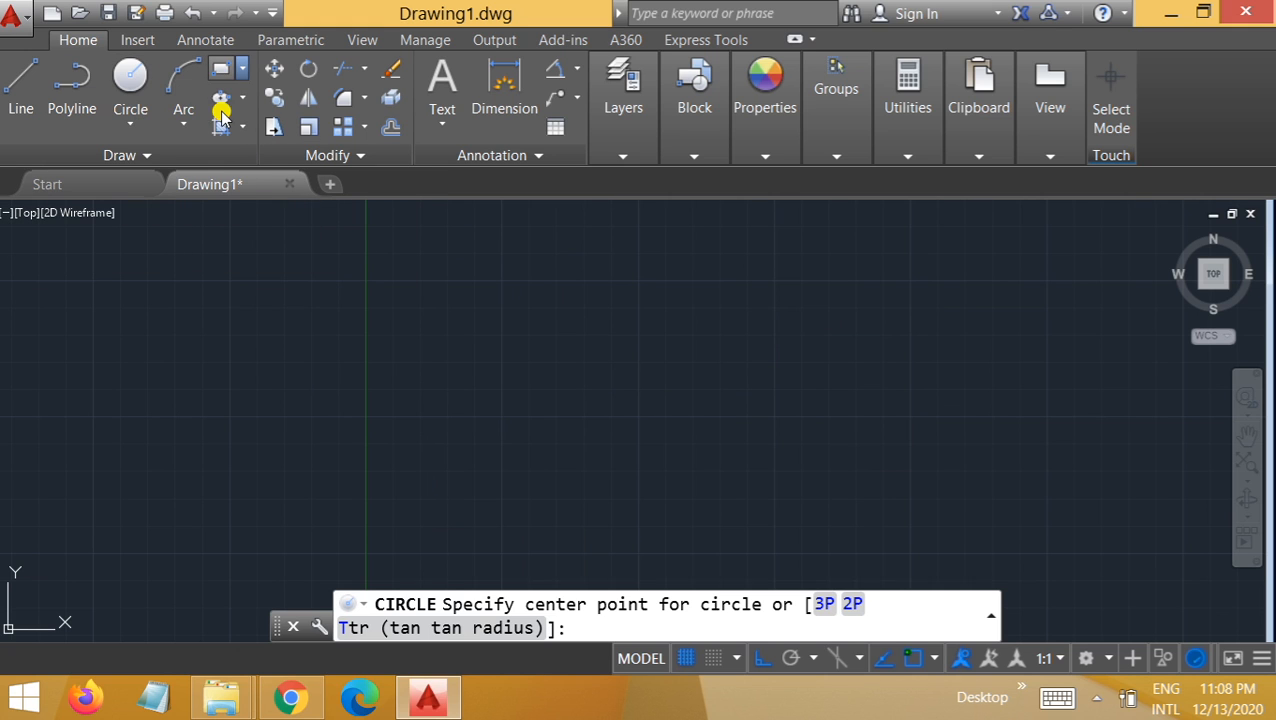
{"action": "left_click", "coordinate": [503, 298]}
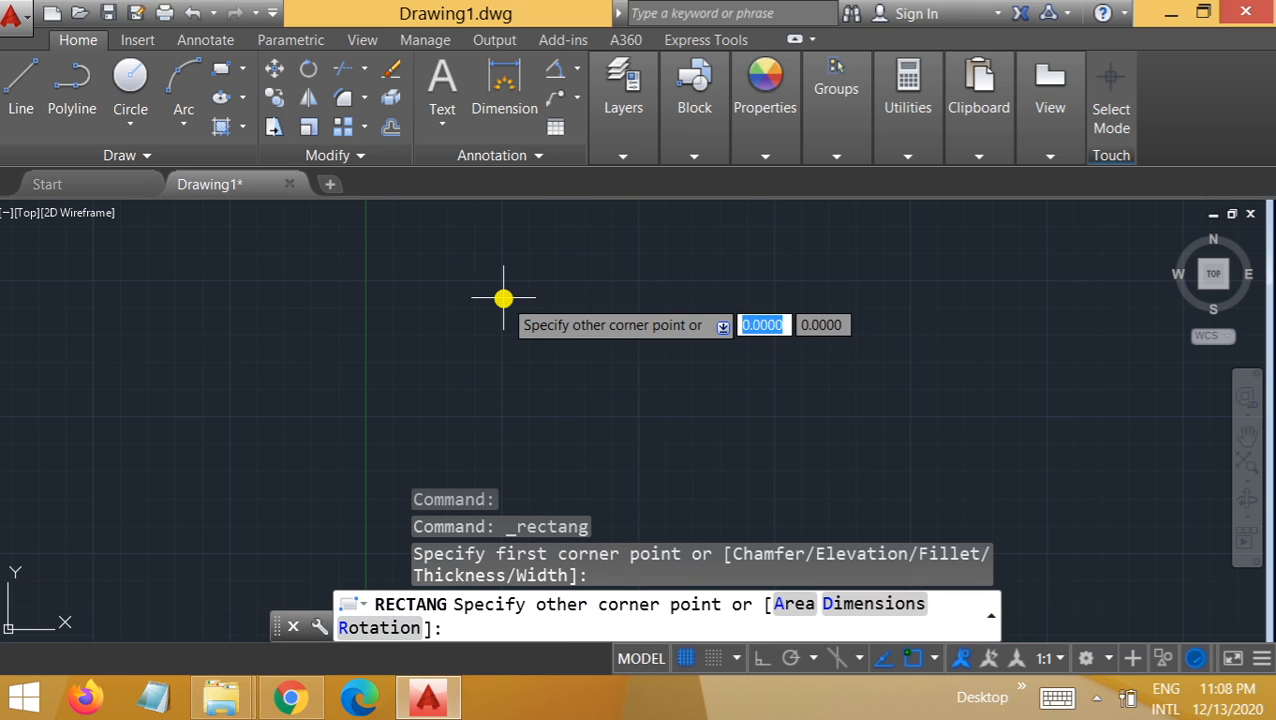
{"action": "left_click", "coordinate": [791, 448]}
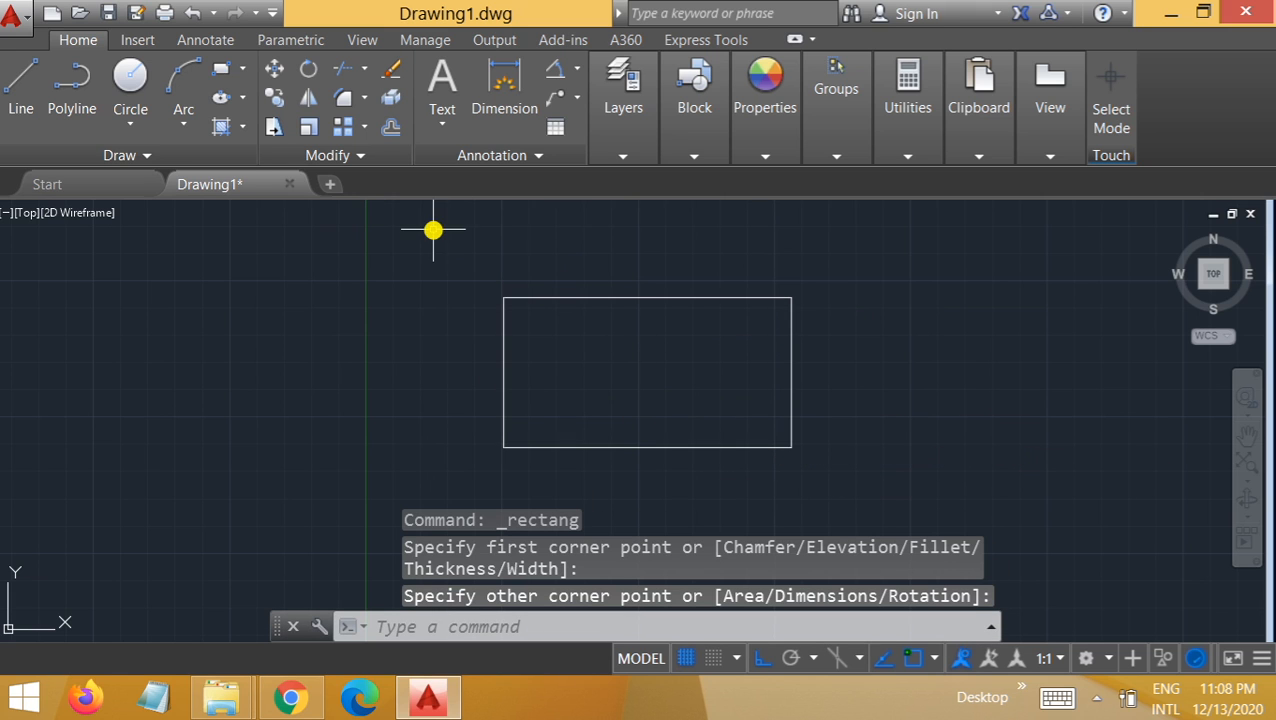
Draw a circle centered on the rectangle's upper-left corner, with a radius about a third of the rectangle's height
{"action": "left_click", "coordinate": [130, 80]}
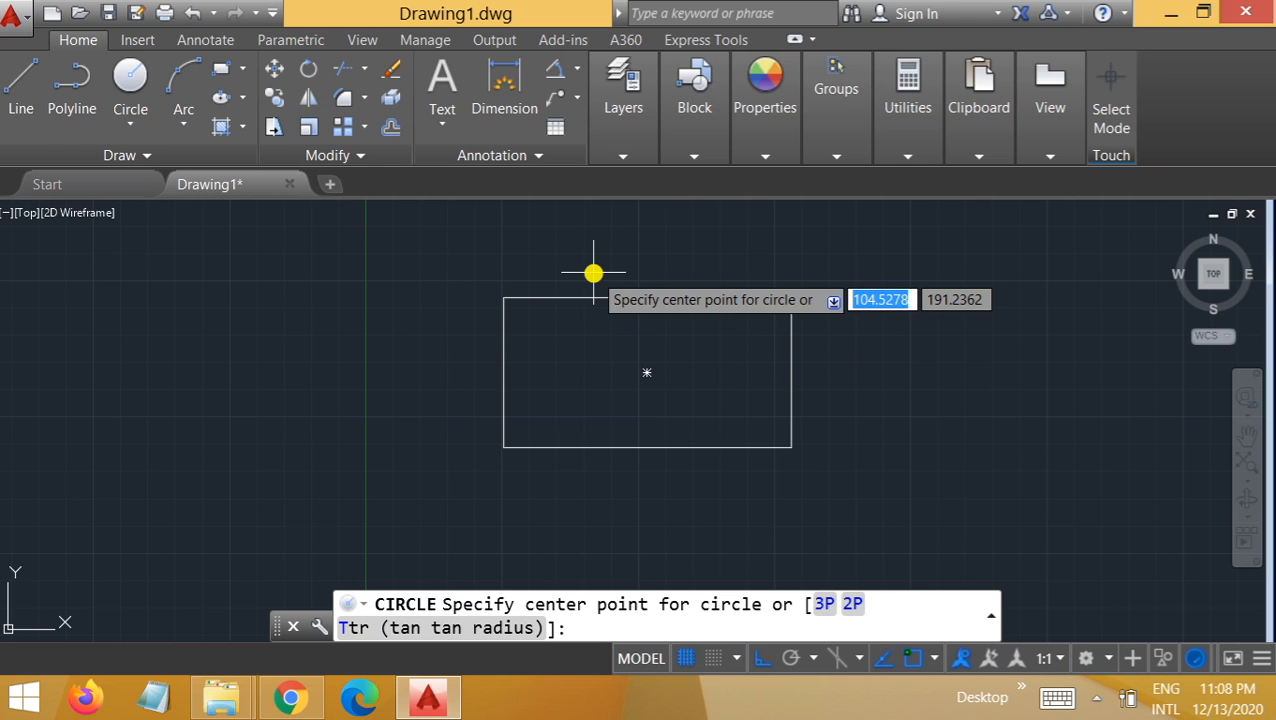
{"action": "left_click", "coordinate": [505, 298]}
{"action": "left_click", "coordinate": [556, 336]}
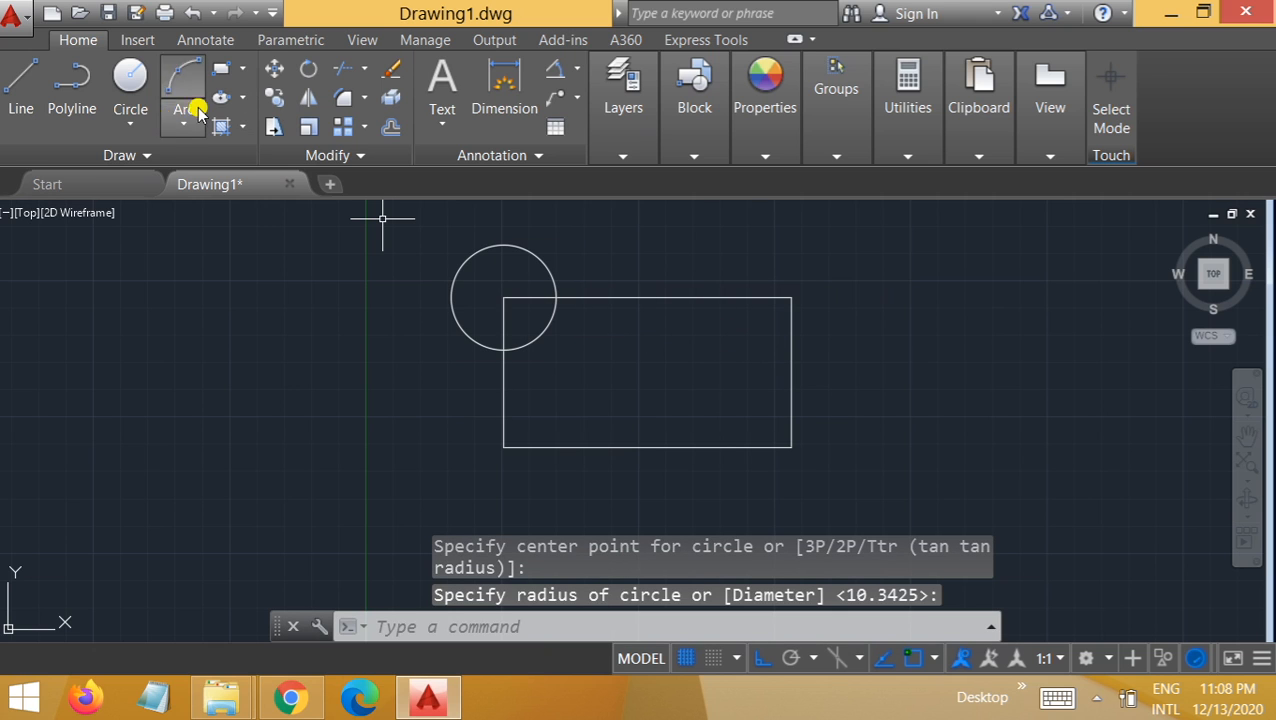
Start the Copy command and select the circle at the rectangle's upper-left corner
{"action": "left_click", "coordinate": [274, 96]}
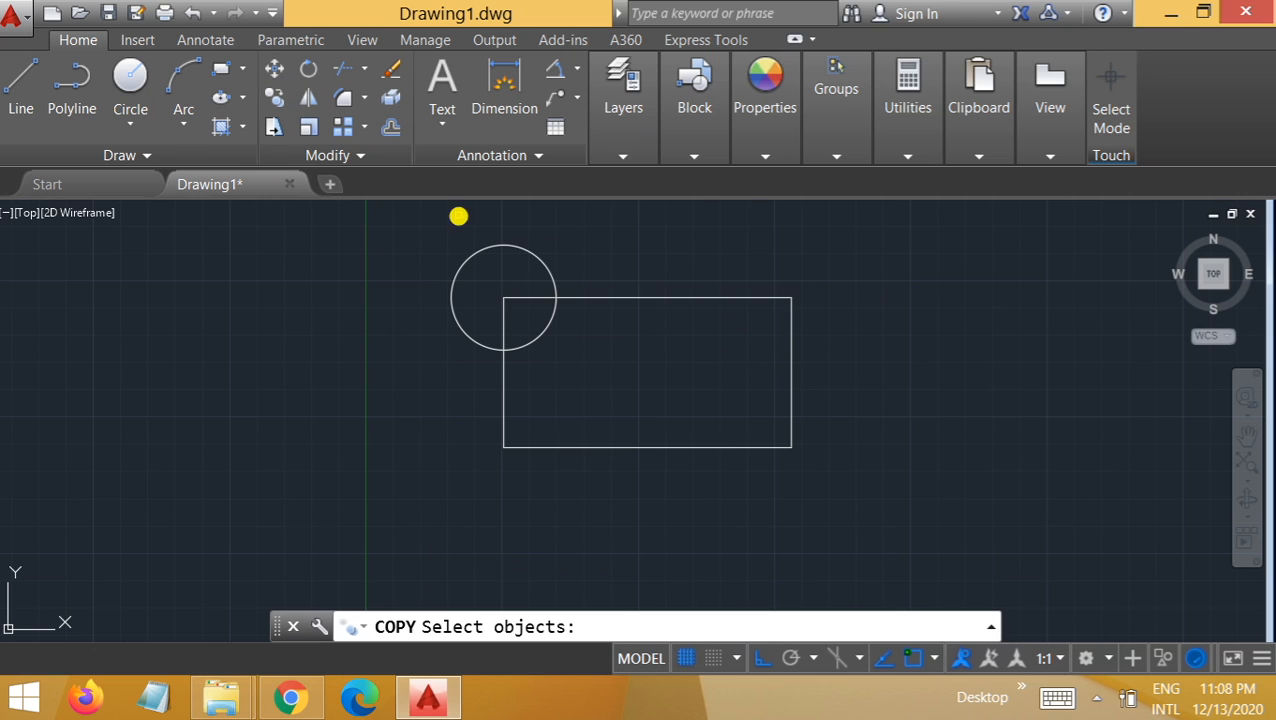
{"action": "left_click", "coordinate": [522, 250]}
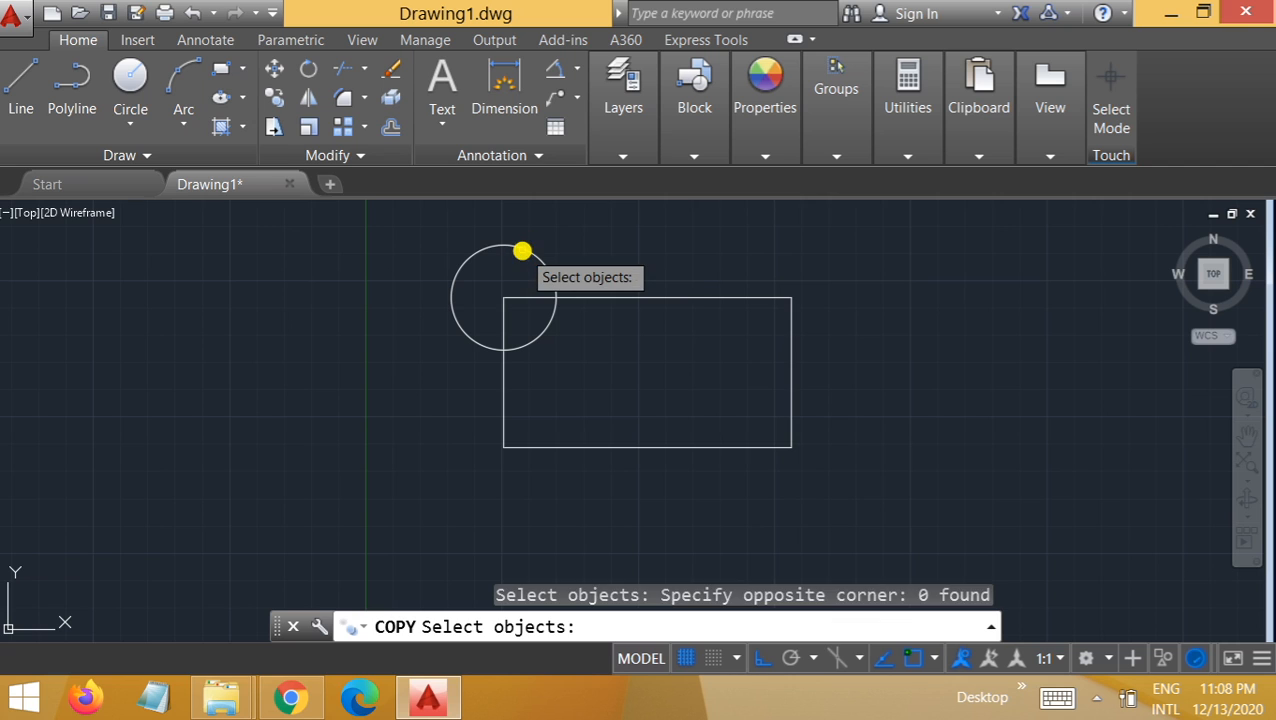
{"action": "left_click", "coordinate": [522, 250]}
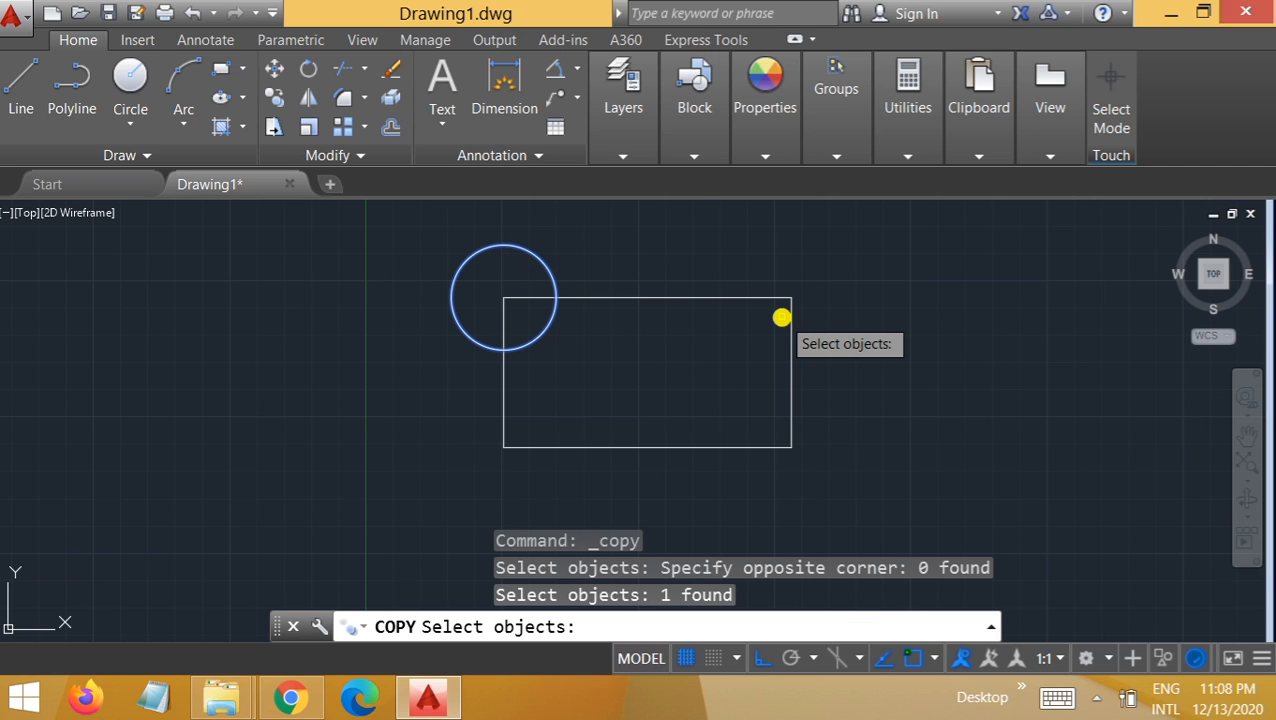
{"action": "key", "text": "Return"}
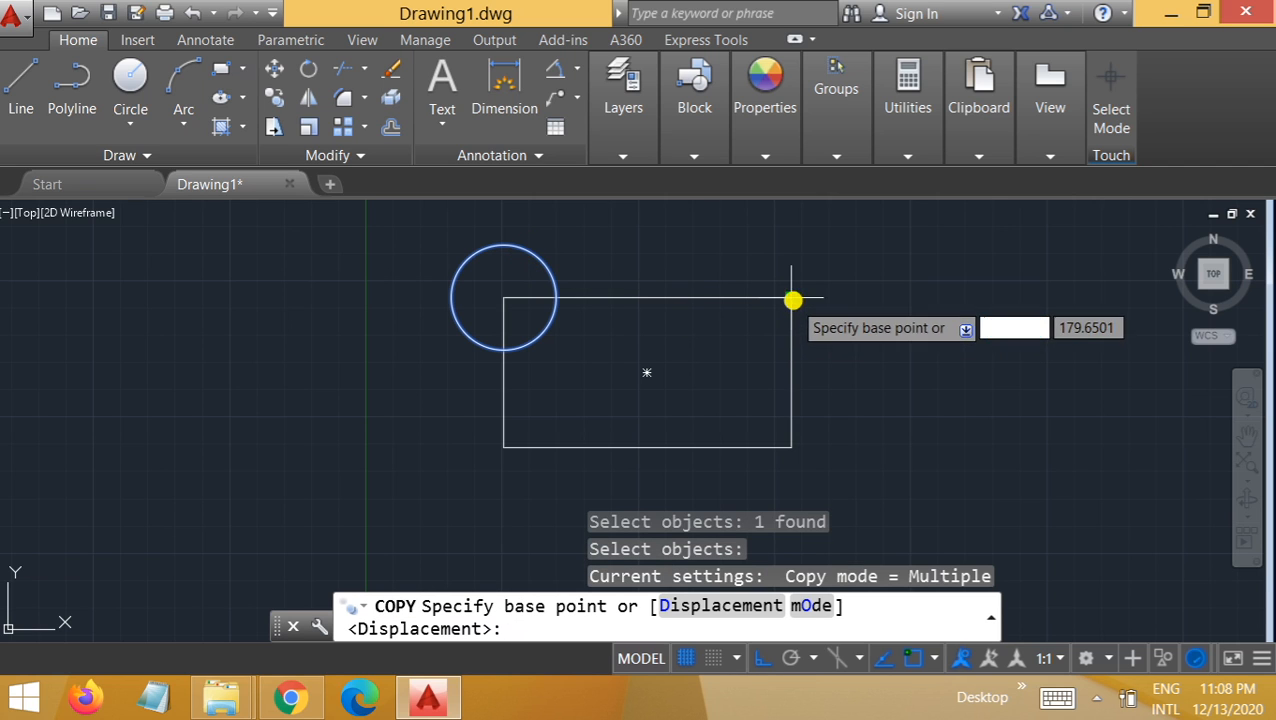
{"action": "left_click", "coordinate": [792, 299]}
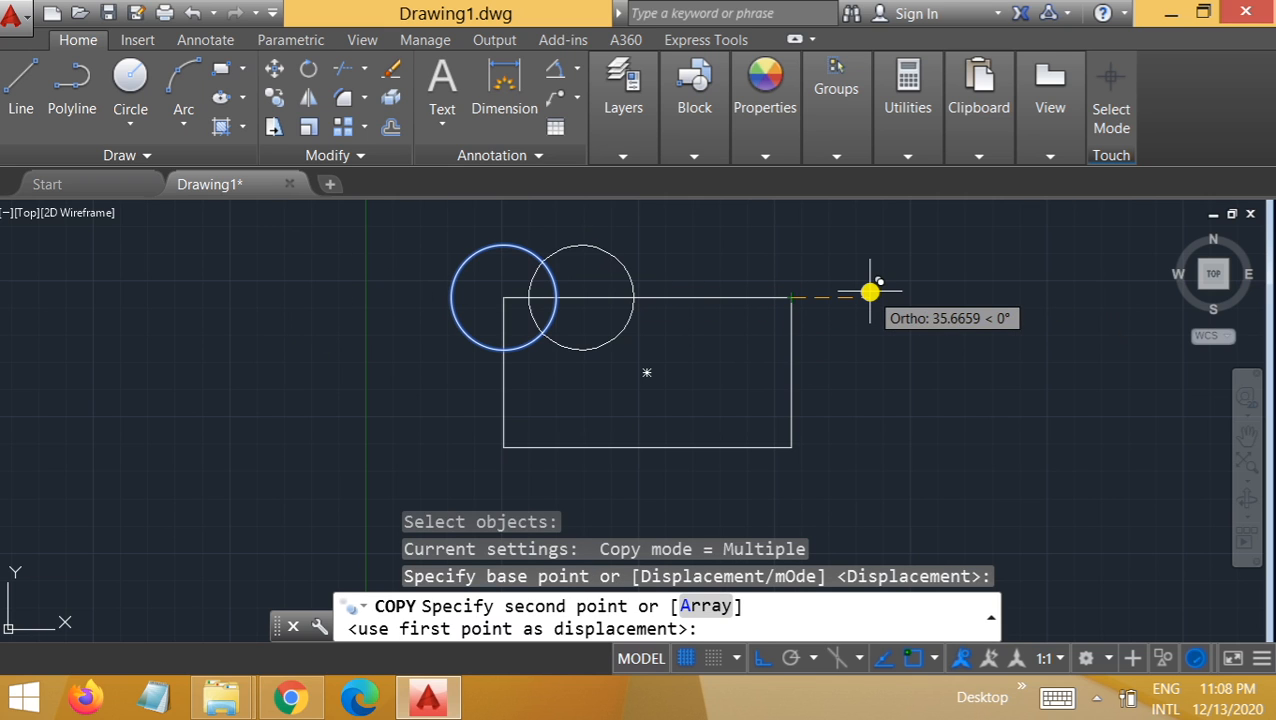
{"action": "key", "text": "Escape"}
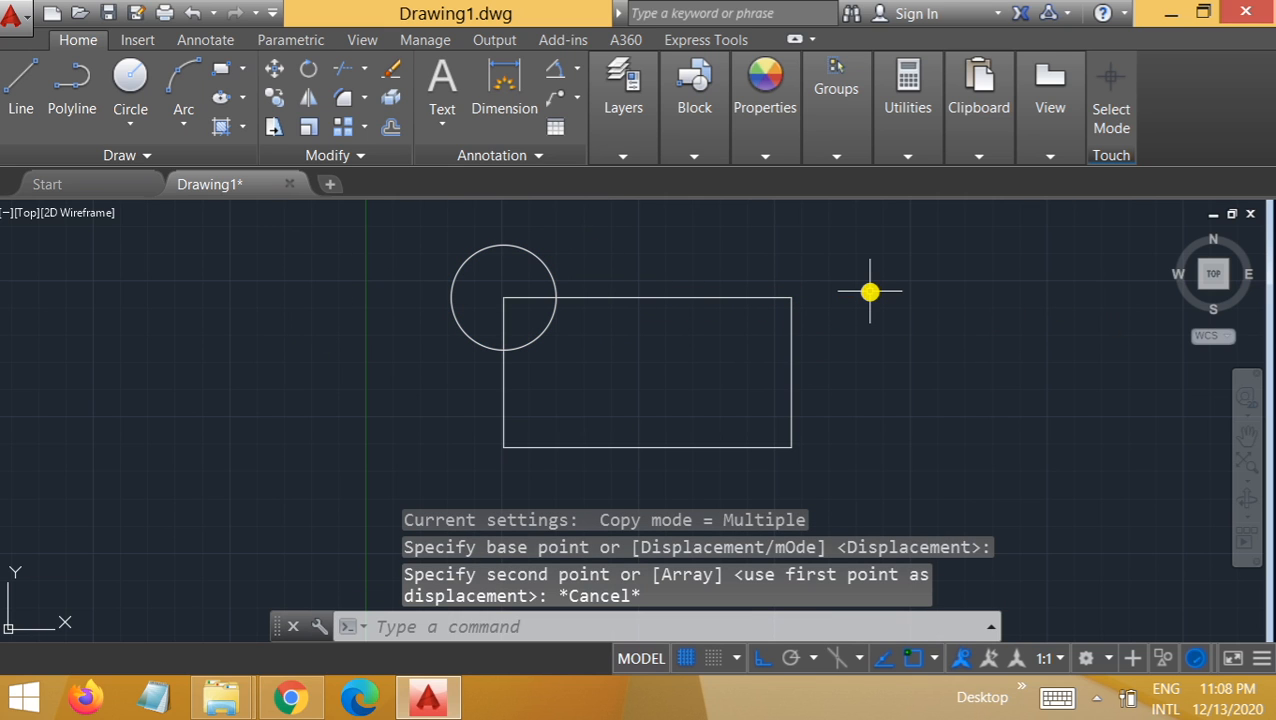
Copy the circle from the rectangle's upper-left corner to the other three corners, using that corner as the base point
{"action": "left_click", "coordinate": [277, 108]}
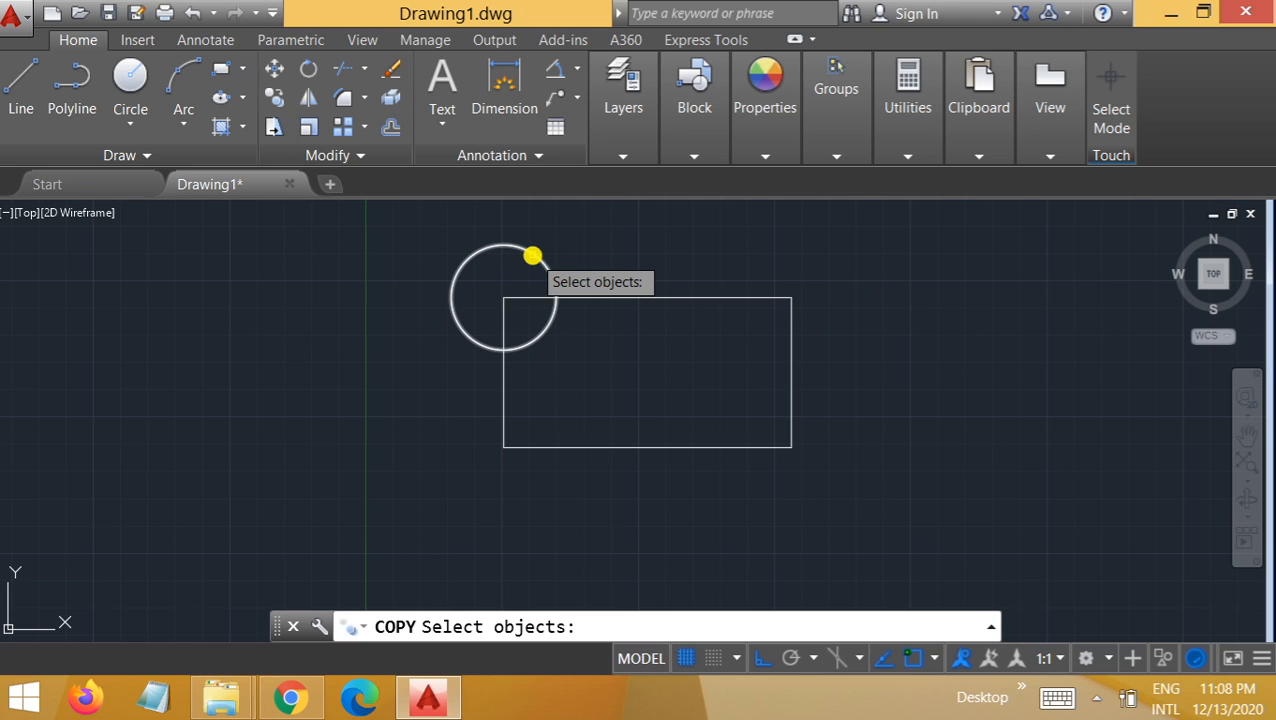
{"action": "left_click", "coordinate": [532, 256]}
{"action": "key", "text": "Return"}
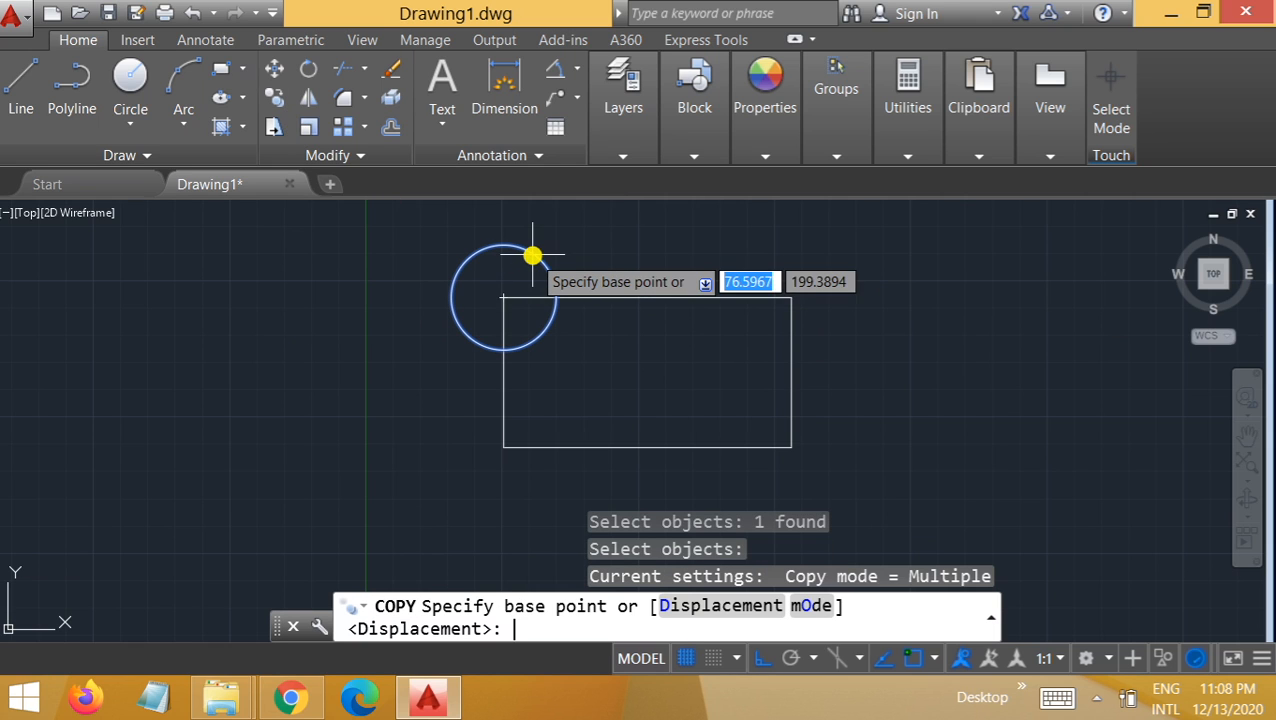
{"action": "left_click", "coordinate": [500, 299]}
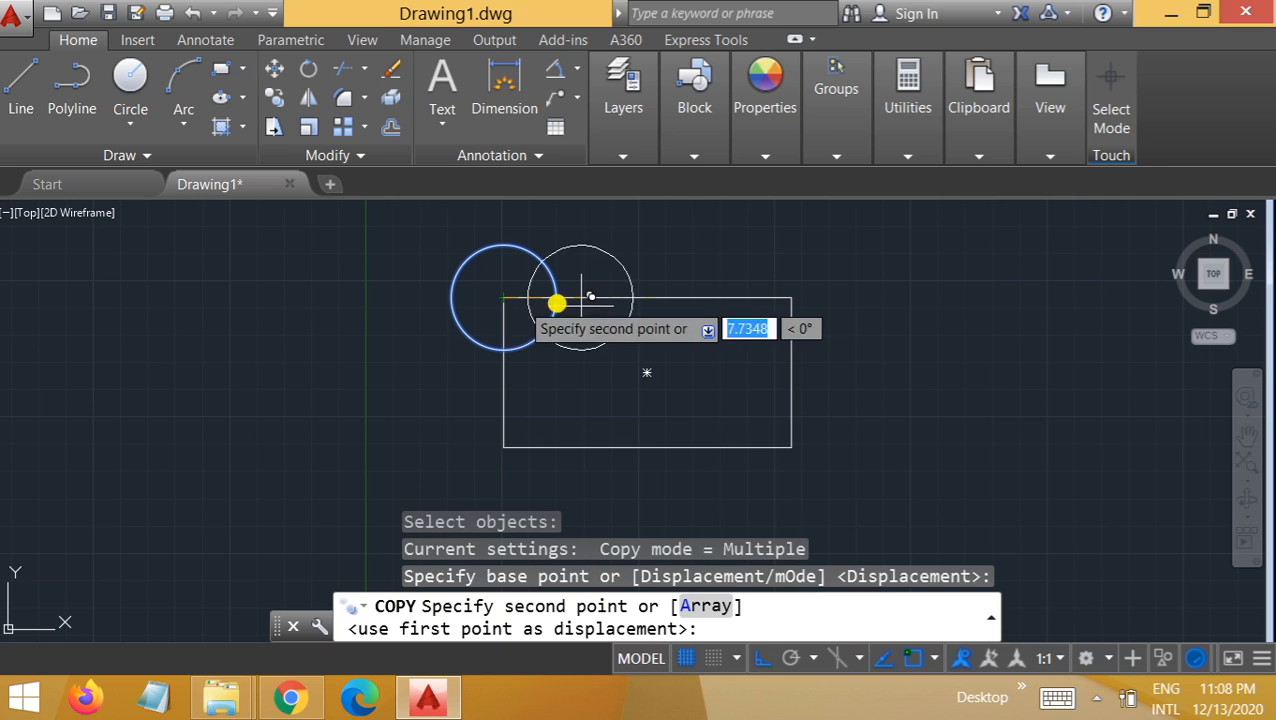
{"action": "left_click", "coordinate": [791, 297]}
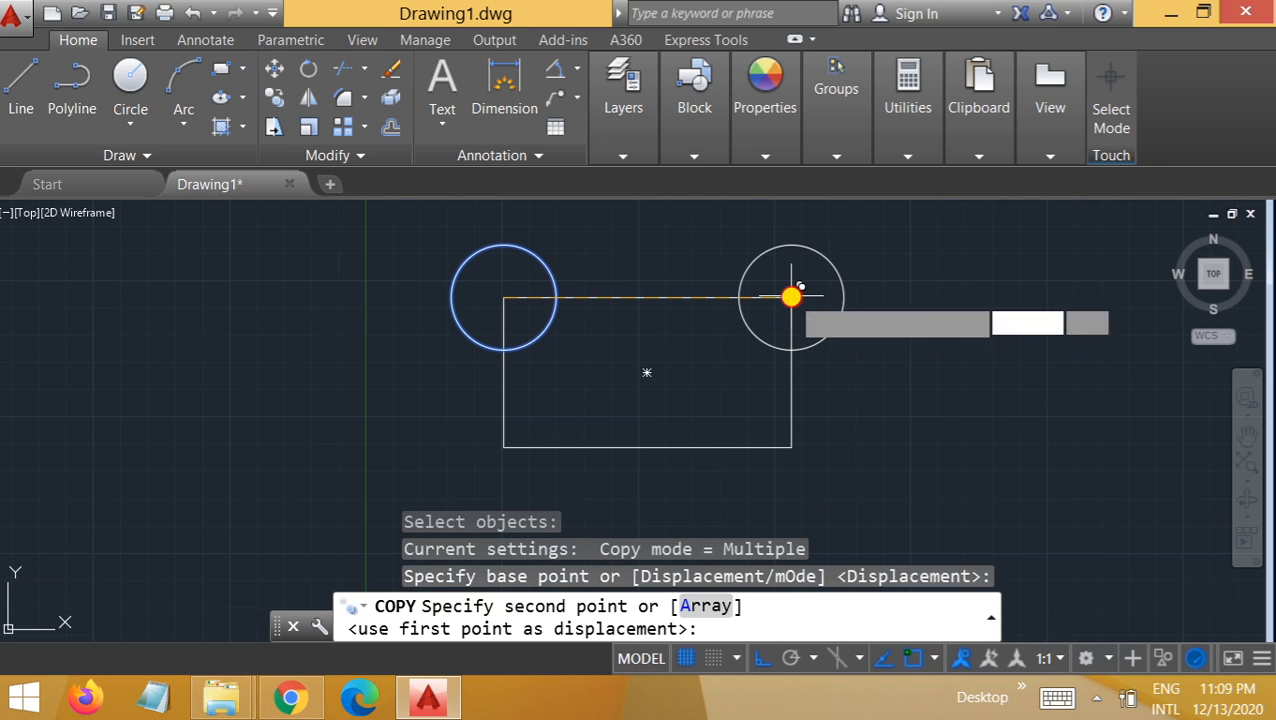
{"action": "left_click", "coordinate": [791, 446]}
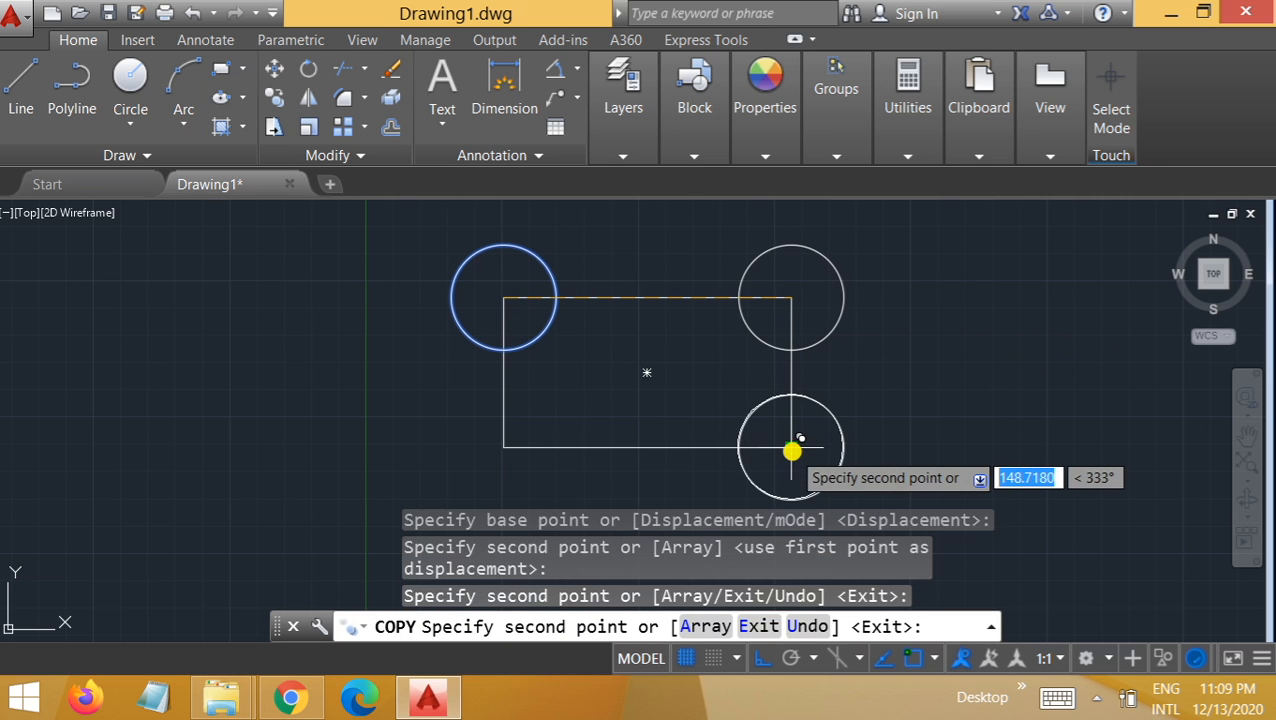
{"action": "left_click", "coordinate": [500, 446]}
{"action": "key", "text": "Escape"}
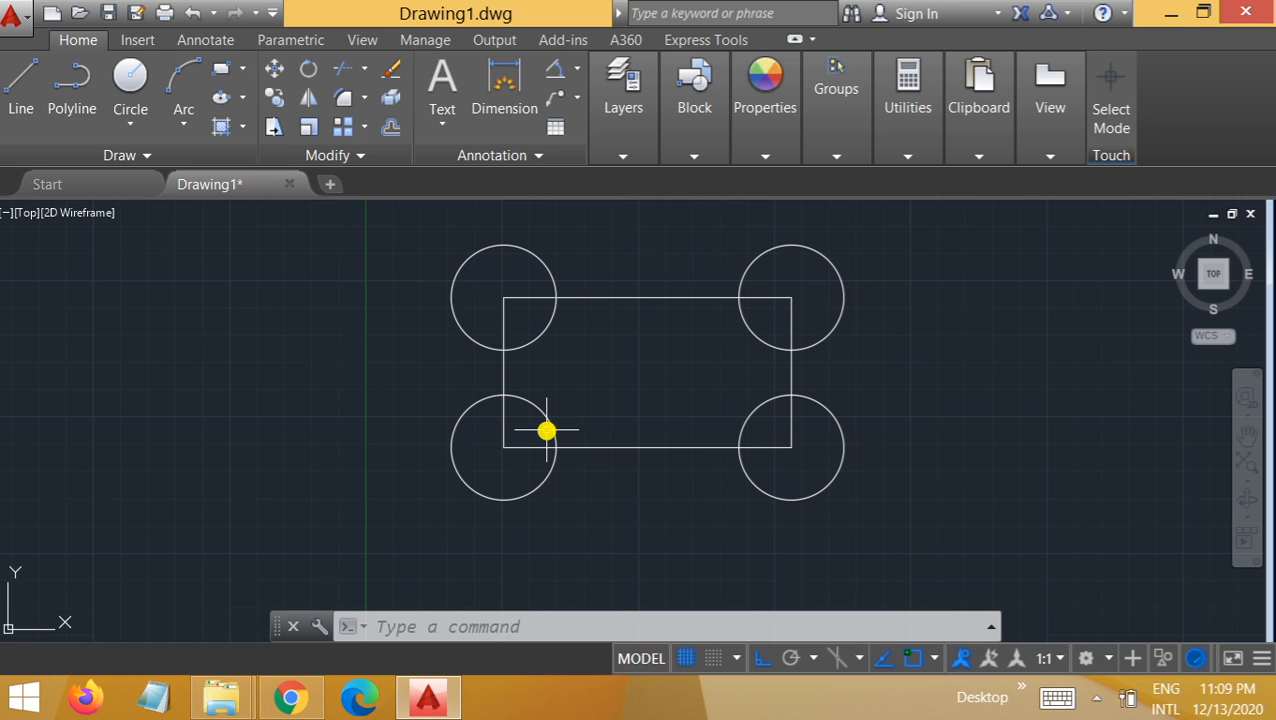
Hatch the four quarter-circle areas that lie inside the rectangle's corners
{"action": "left_click", "coordinate": [226, 130]}
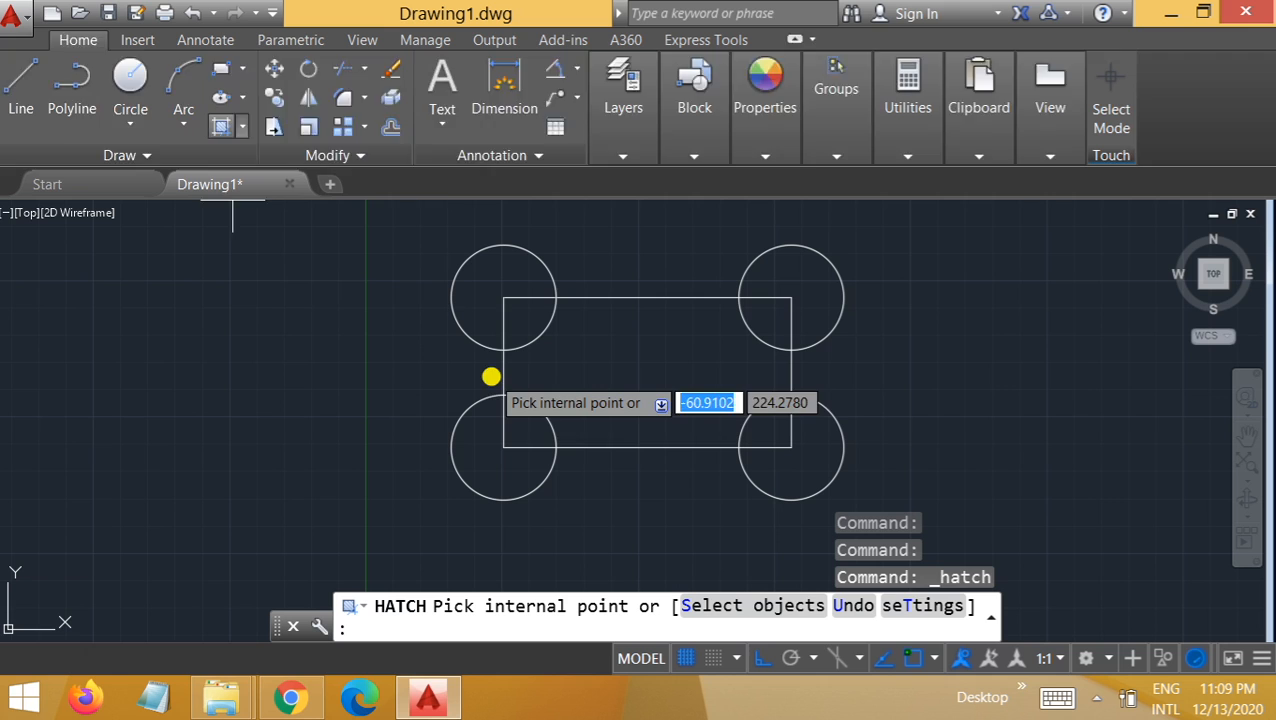
{"action": "left_click", "coordinate": [527, 318]}
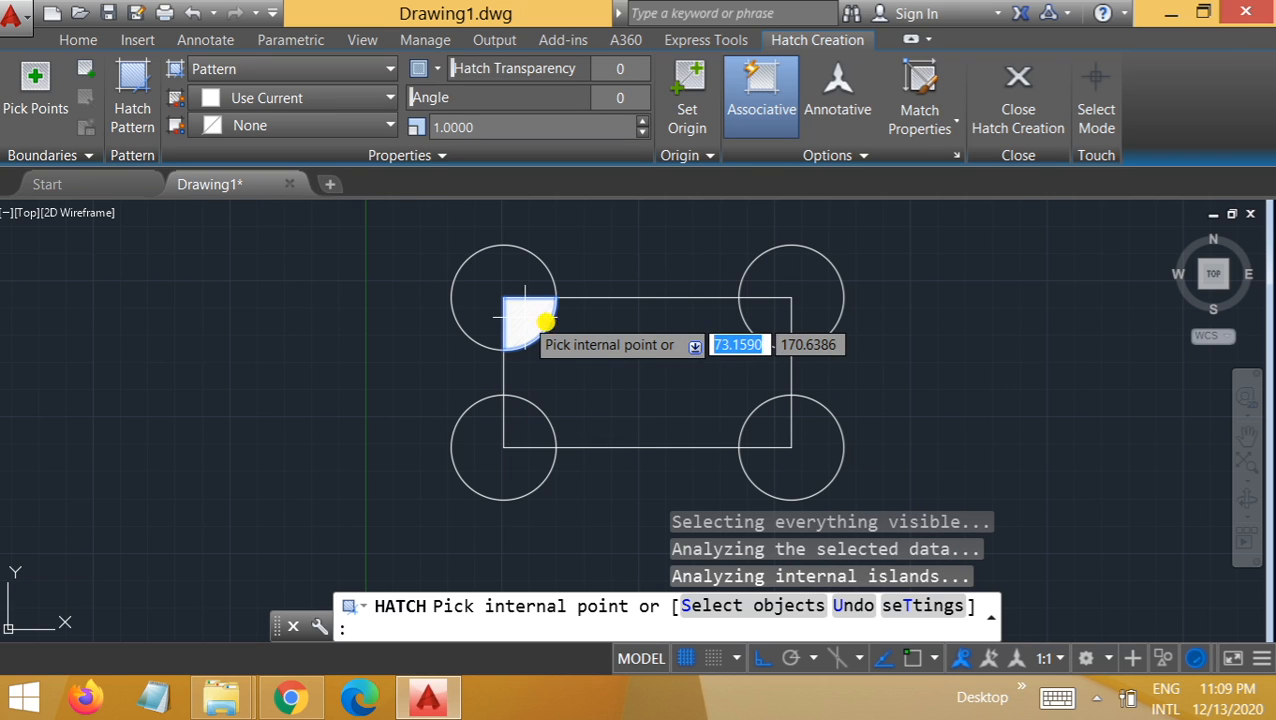
{"action": "left_click", "coordinate": [776, 312]}
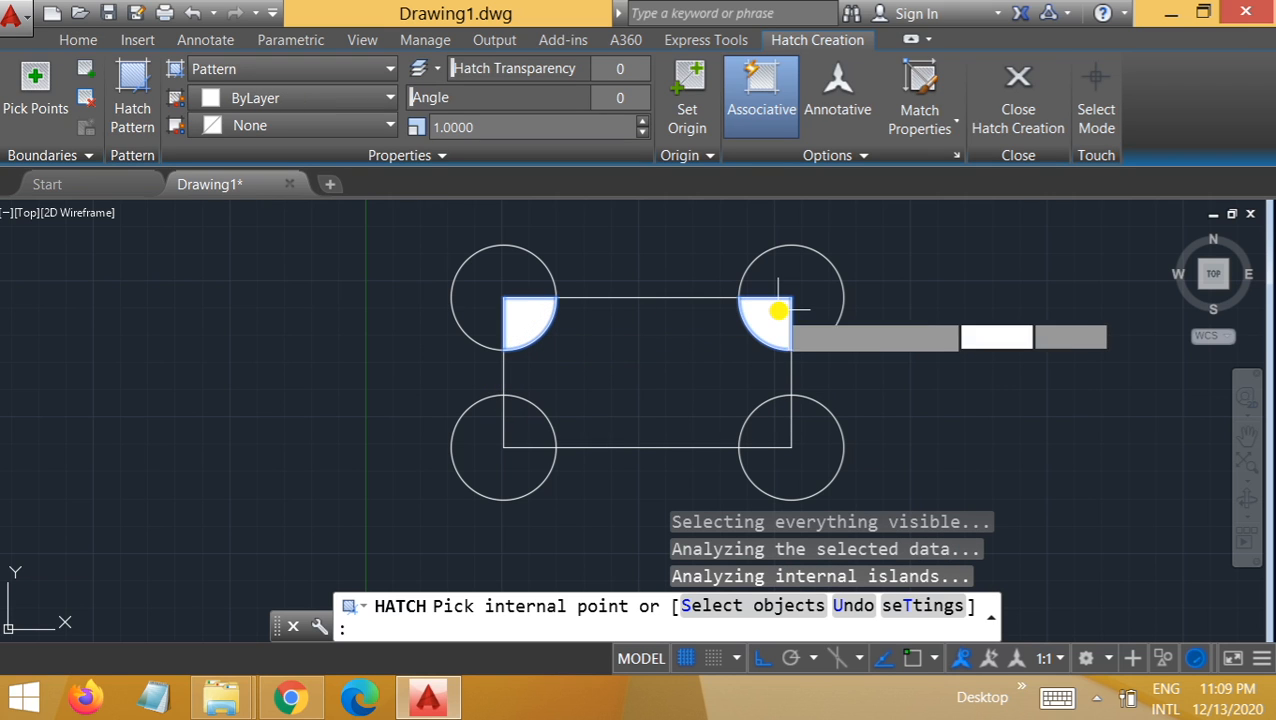
{"action": "left_click", "coordinate": [768, 436]}
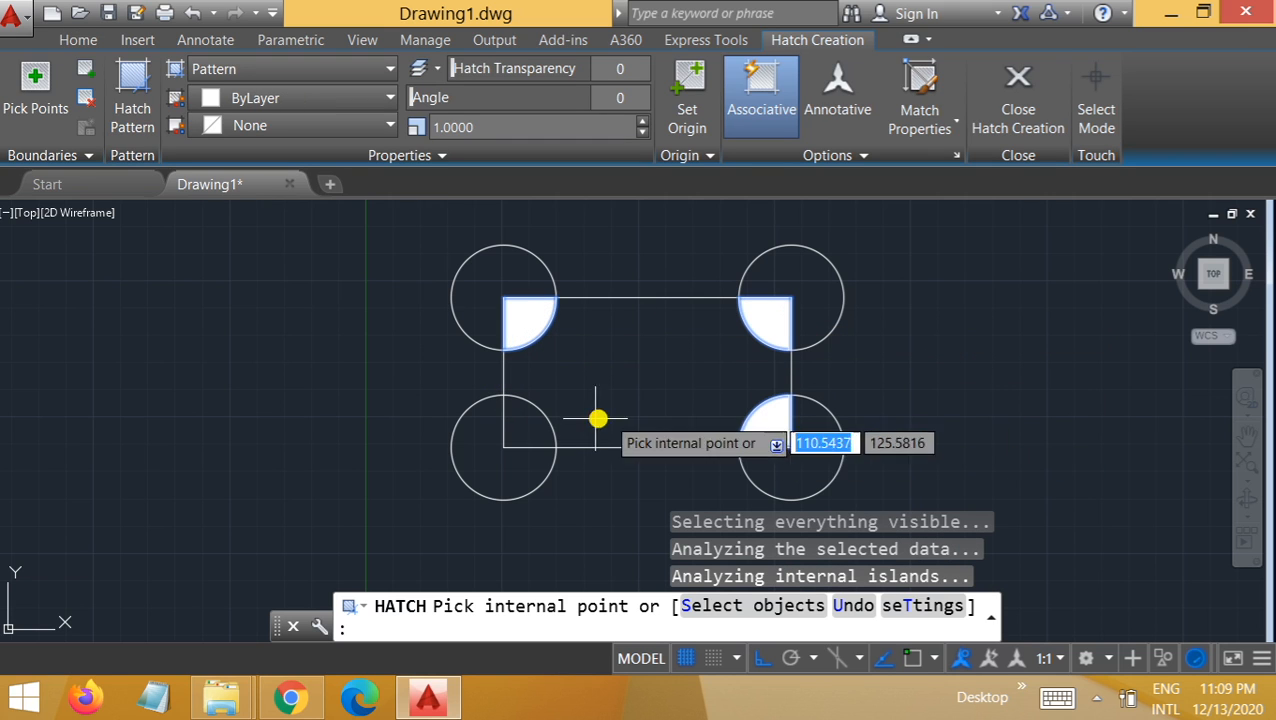
{"action": "left_click", "coordinate": [535, 432]}
{"action": "key", "text": "Escape"}
Try scales of 5 and 20 on the quarter-circle hatch
{"action": "left_click", "coordinate": [521, 307]}
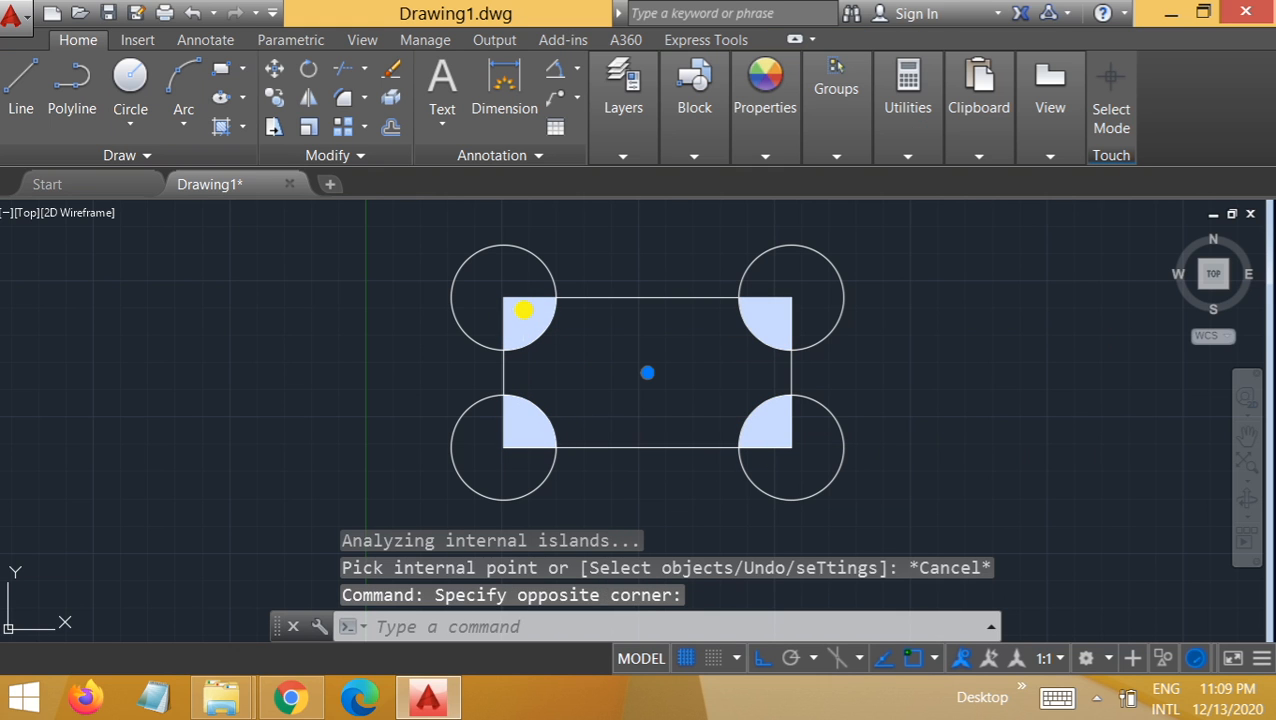
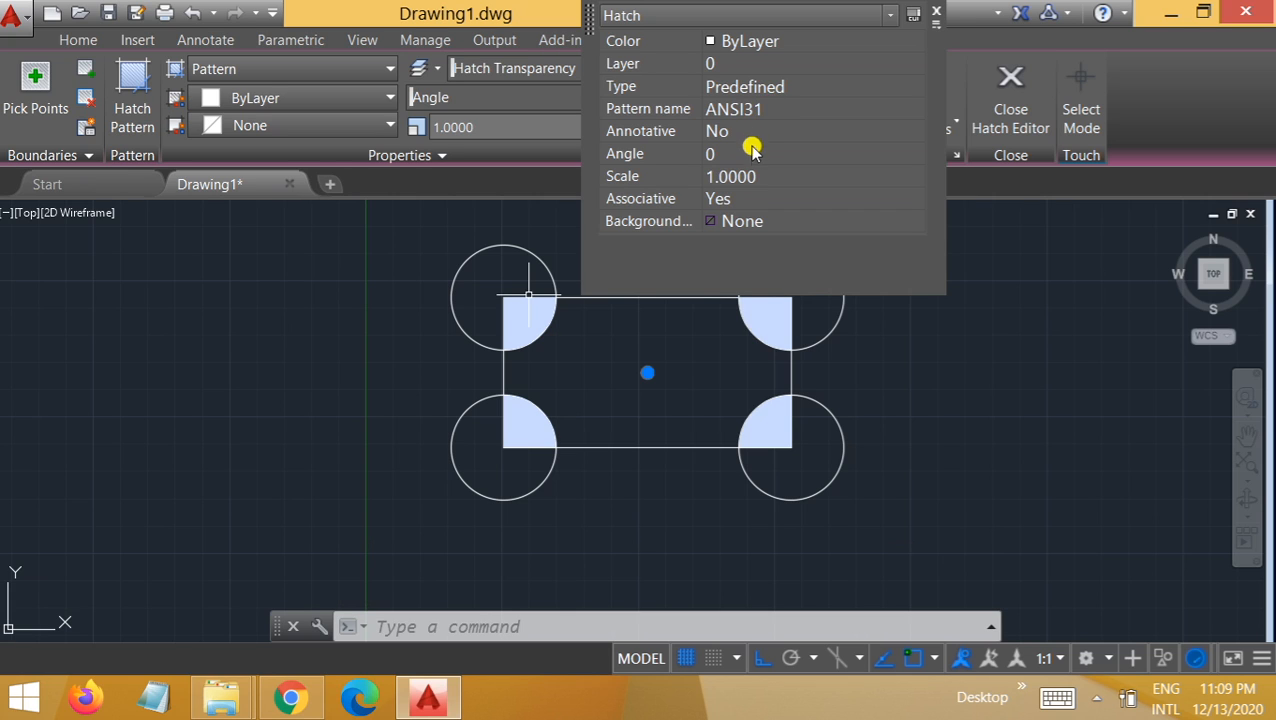
{"action": "left_click", "coordinate": [755, 176]}
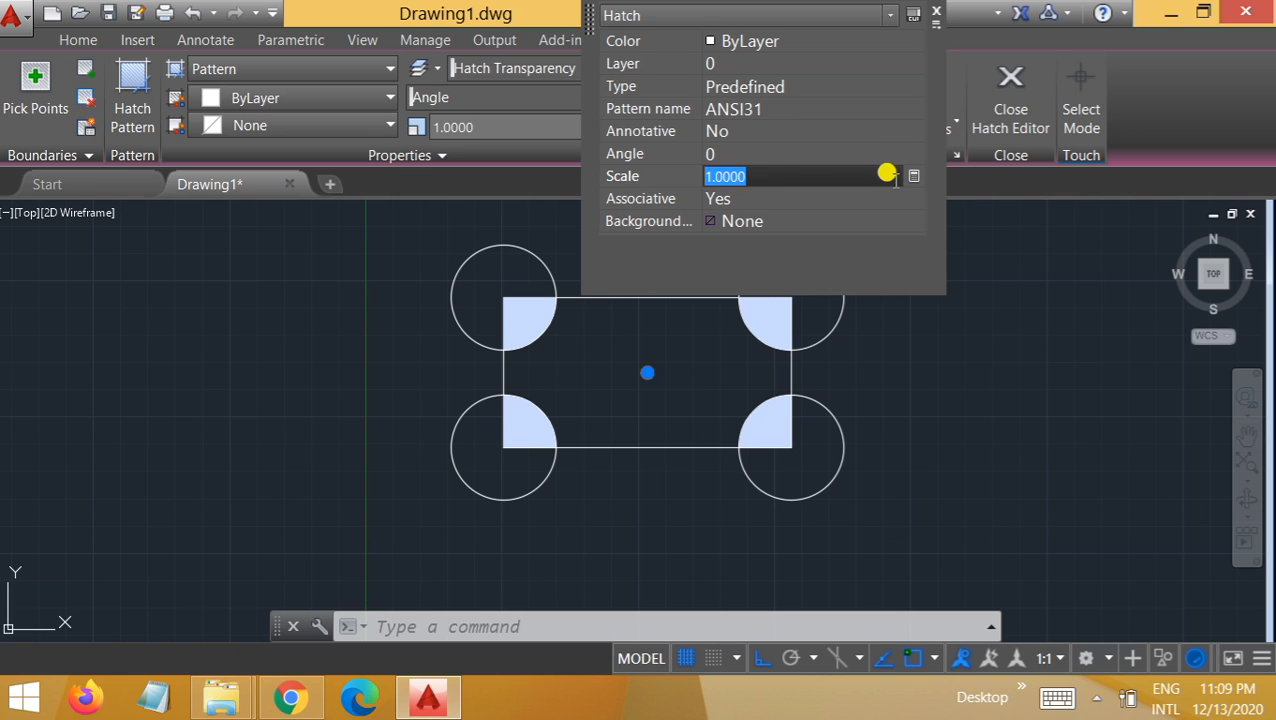
{"action": "type", "text": "5"}
{"action": "key", "text": "Return"}
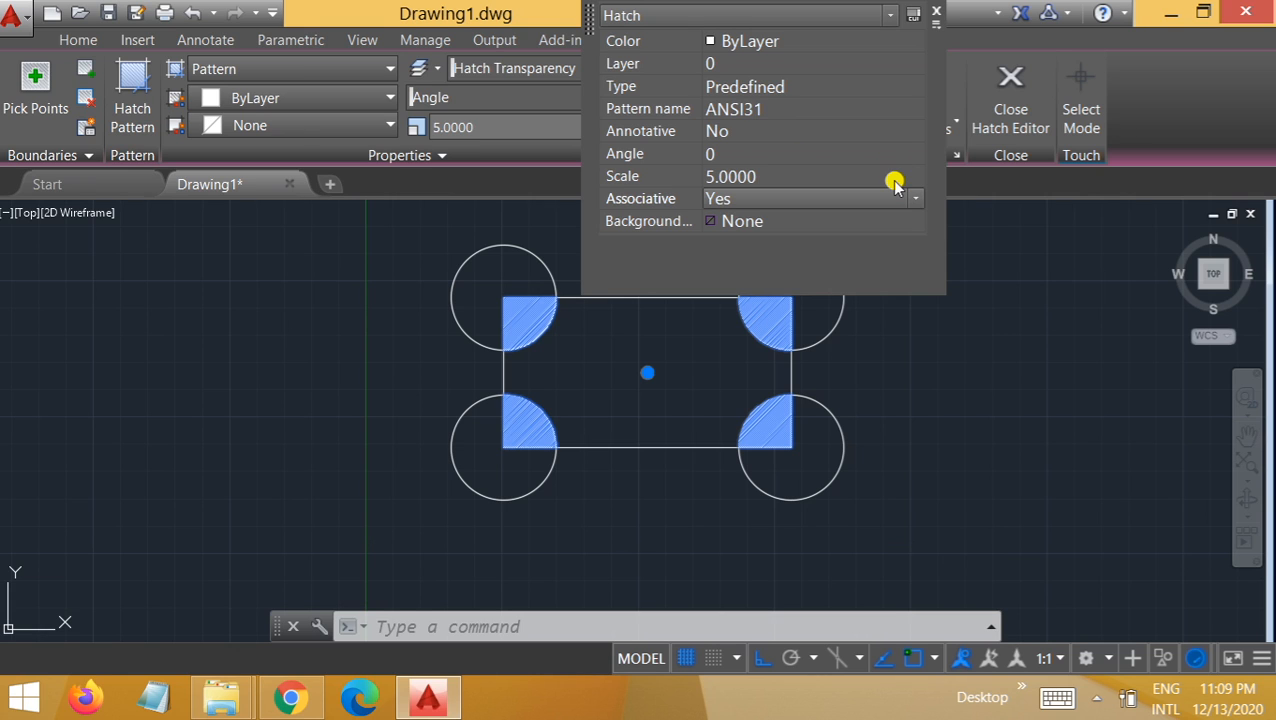
{"action": "left_click", "coordinate": [887, 174]}
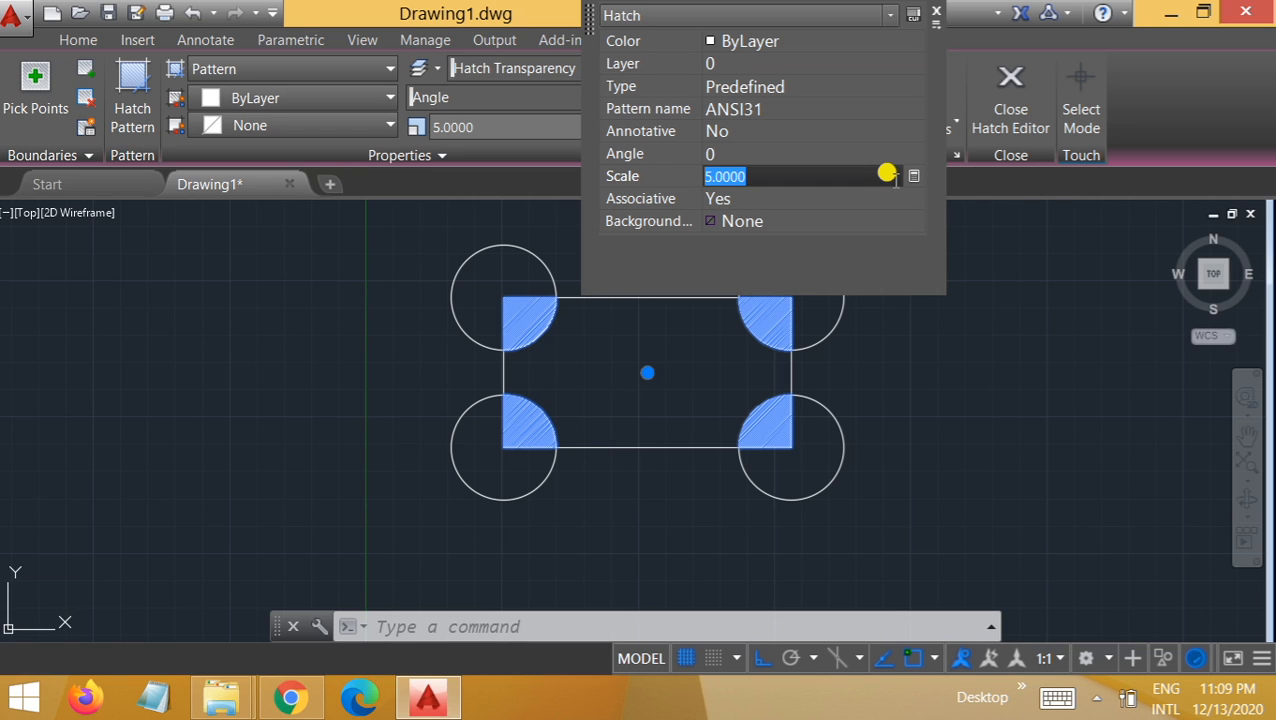
{"action": "type", "text": "20"}
{"action": "key", "text": "Return"}
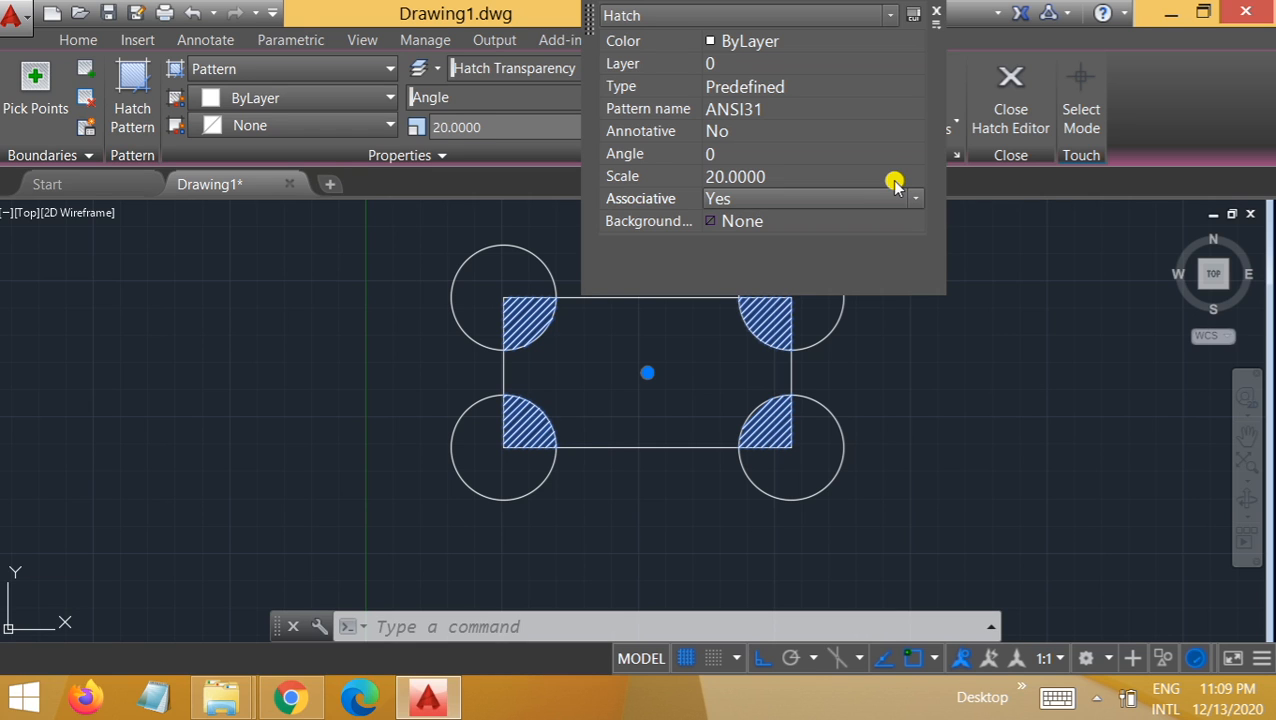
Set the quarter-circle hatch's scale to 25 and close its properties
{"action": "left_click", "coordinate": [887, 175]}
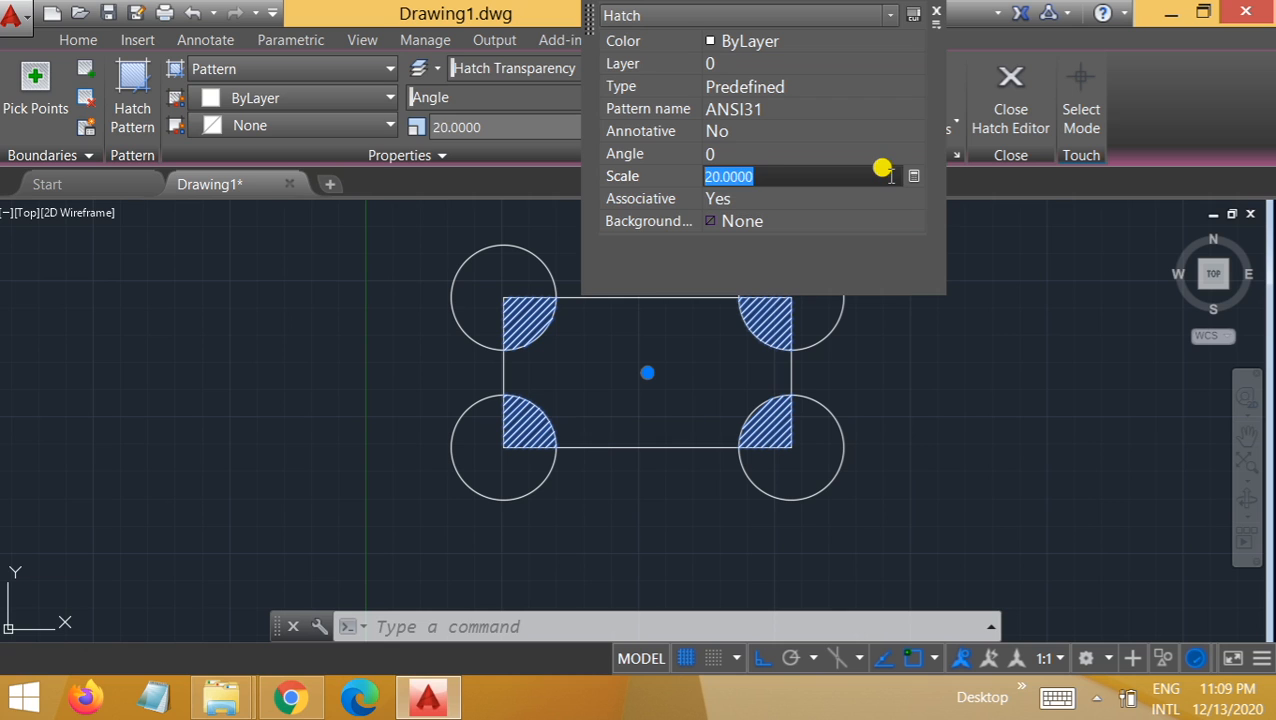
{"action": "type", "text": "25"}
{"action": "key", "text": "Return"}
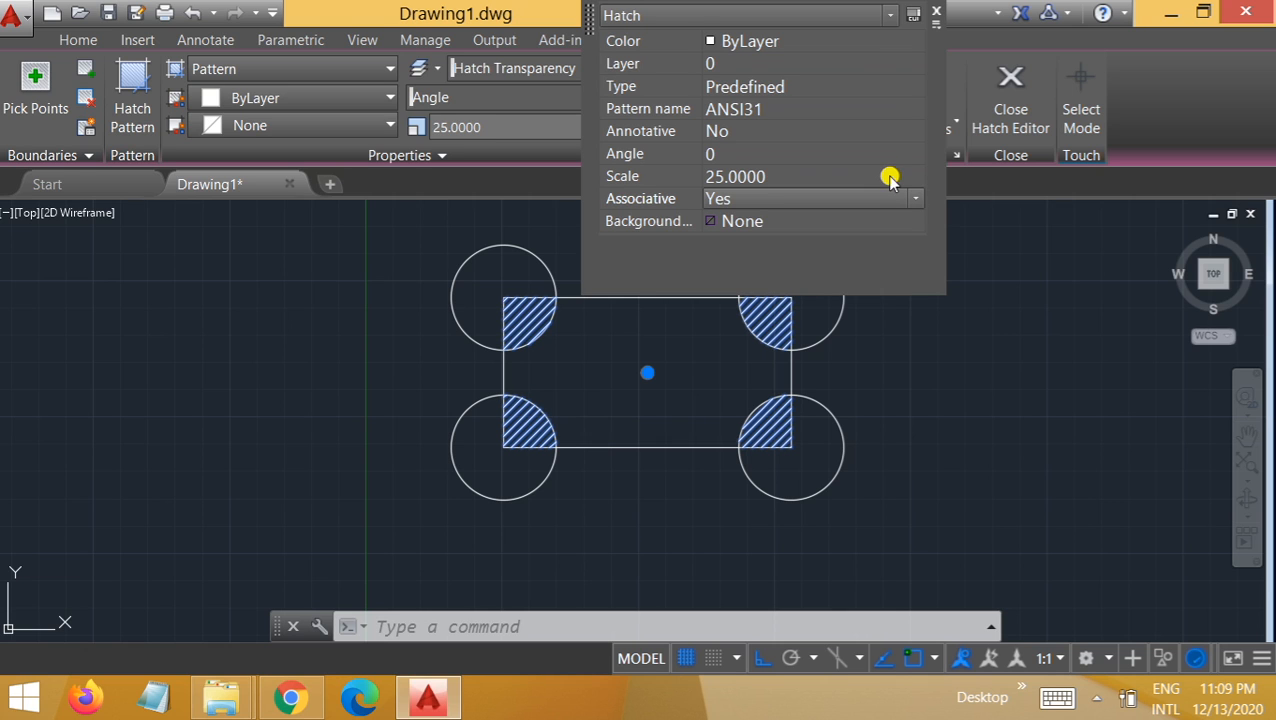
{"action": "left_click", "coordinate": [998, 379]}
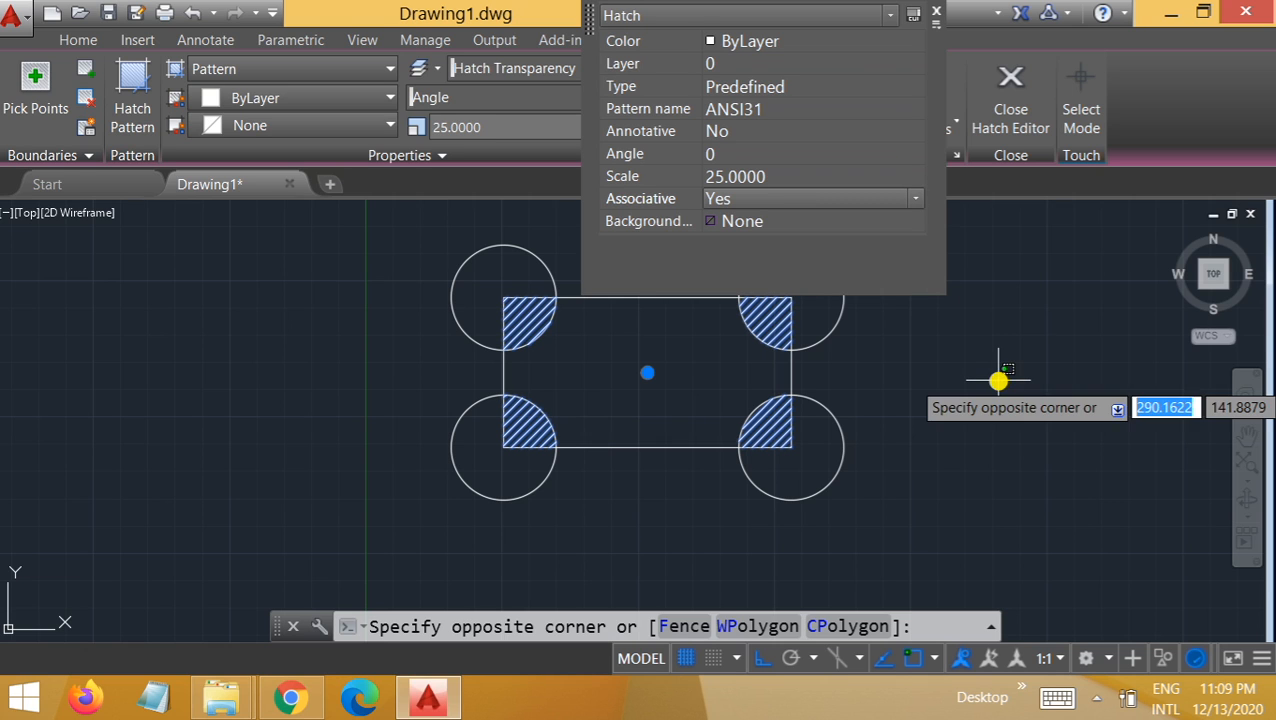
{"action": "left_click", "coordinate": [935, 15]}
{"action": "key", "text": "Escape"}
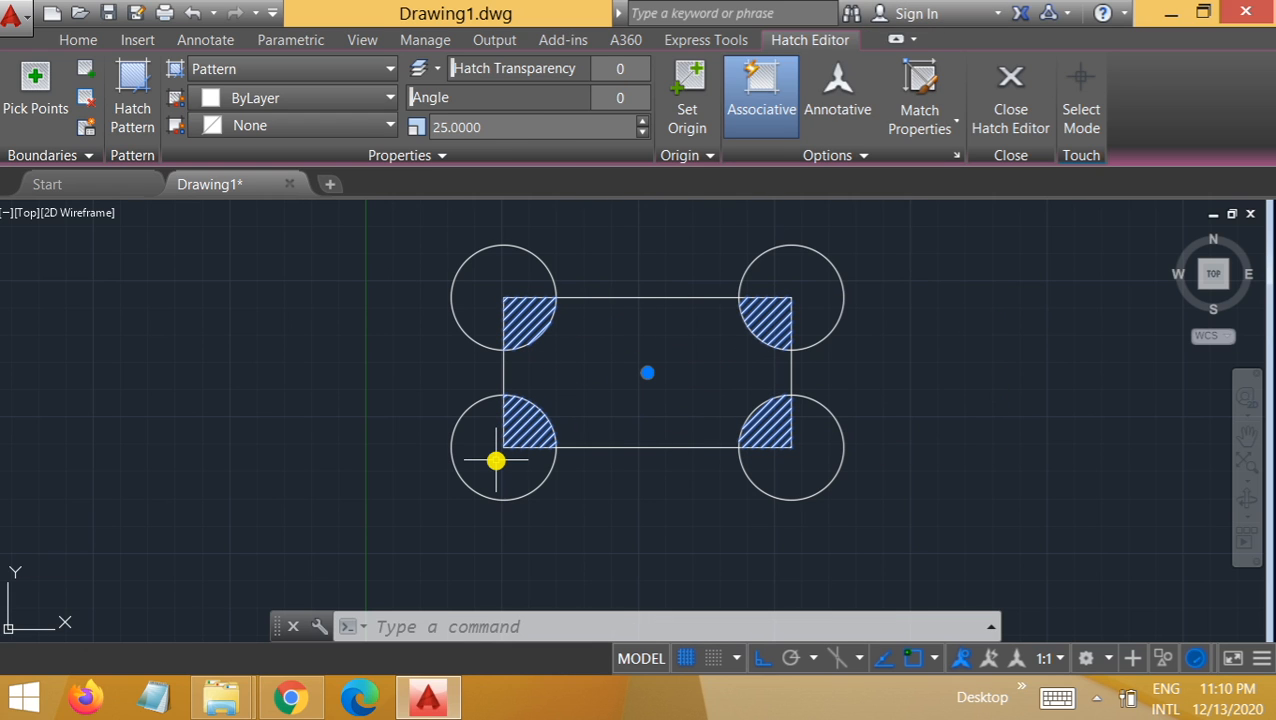
Undo the scale changes and the hatch in the four quarter-circle areas
{"action": "key", "text": "ctrl+z"}
{"action": "key", "text": "ctrl+z"}
{"action": "key", "text": "ctrl+z"}
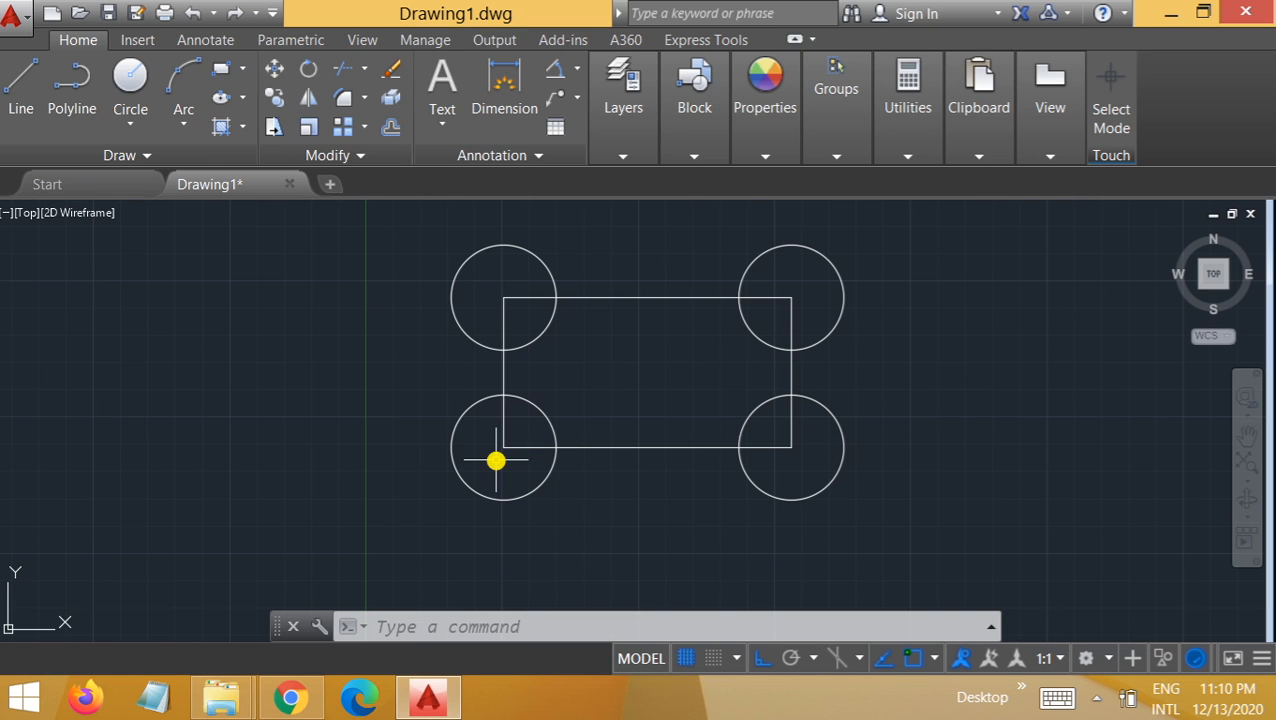
Hatch the three-quarter portions of the four circles that lie outside the rectangle
{"action": "left_click", "coordinate": [244, 129]}
{"action": "left_click", "coordinate": [222, 164]}
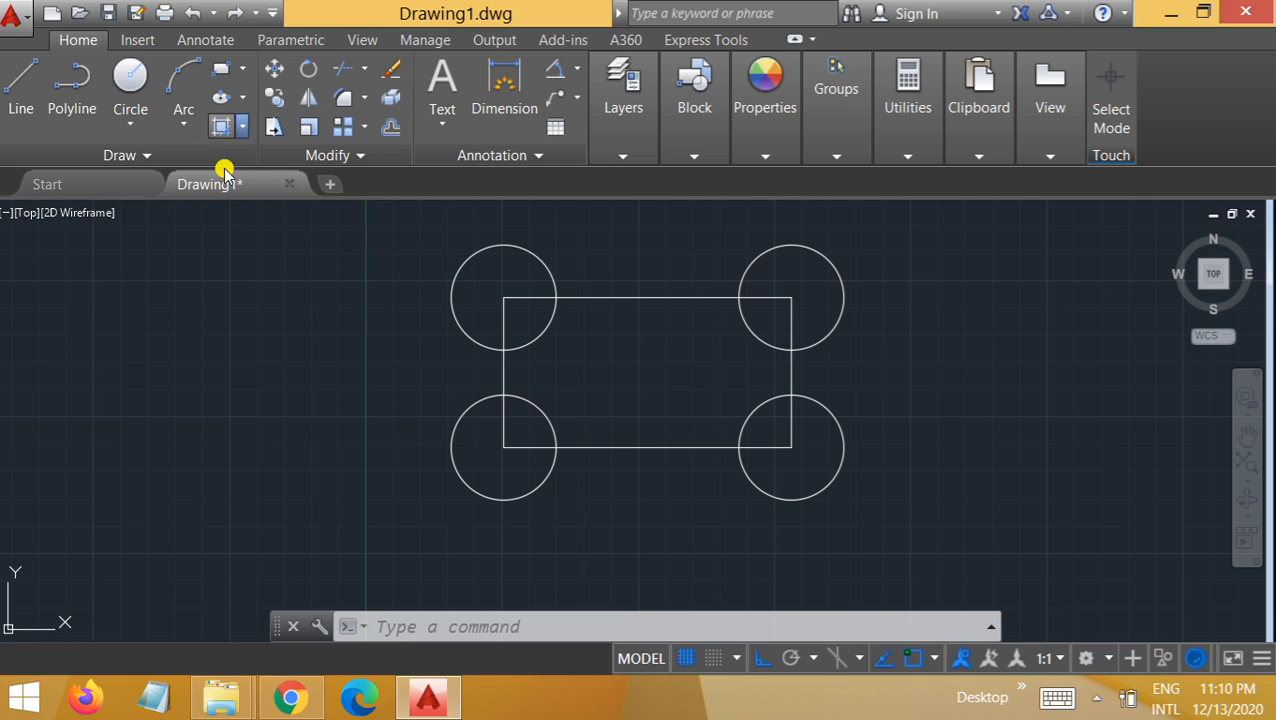
{"action": "left_click", "coordinate": [505, 284]}
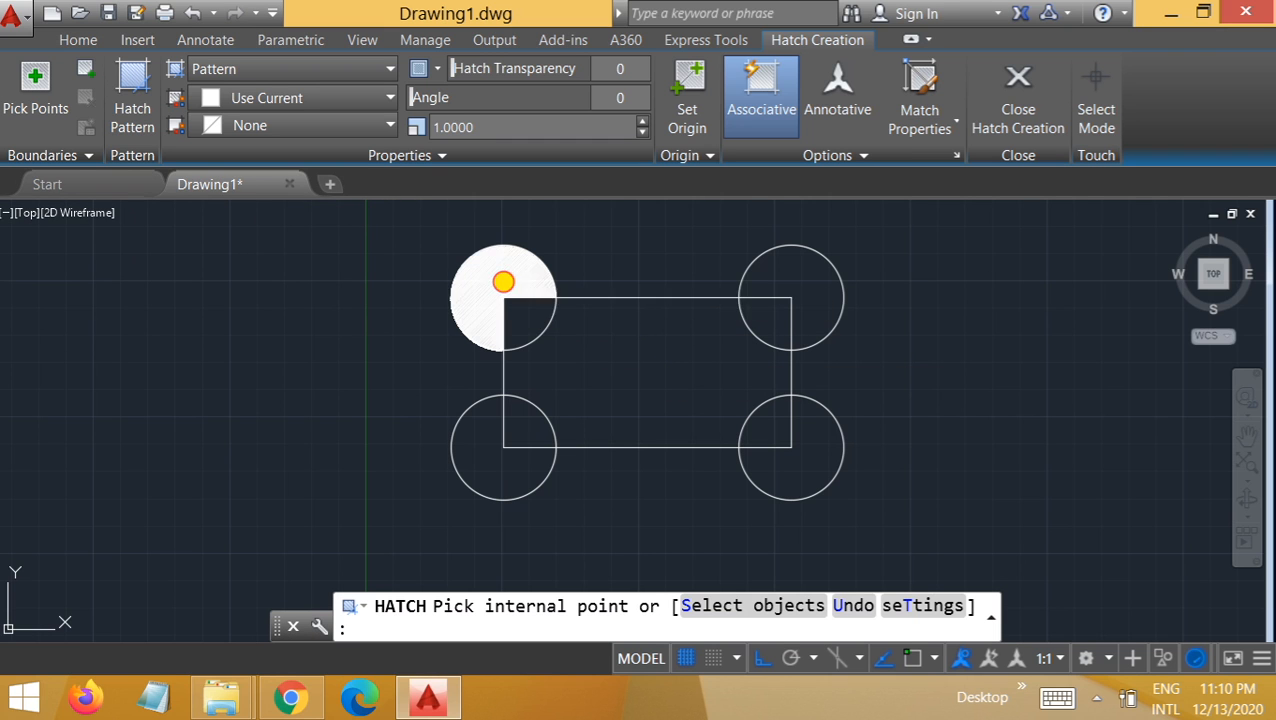
{"action": "left_click", "coordinate": [760, 273]}
{"action": "left_click", "coordinate": [806, 464]}
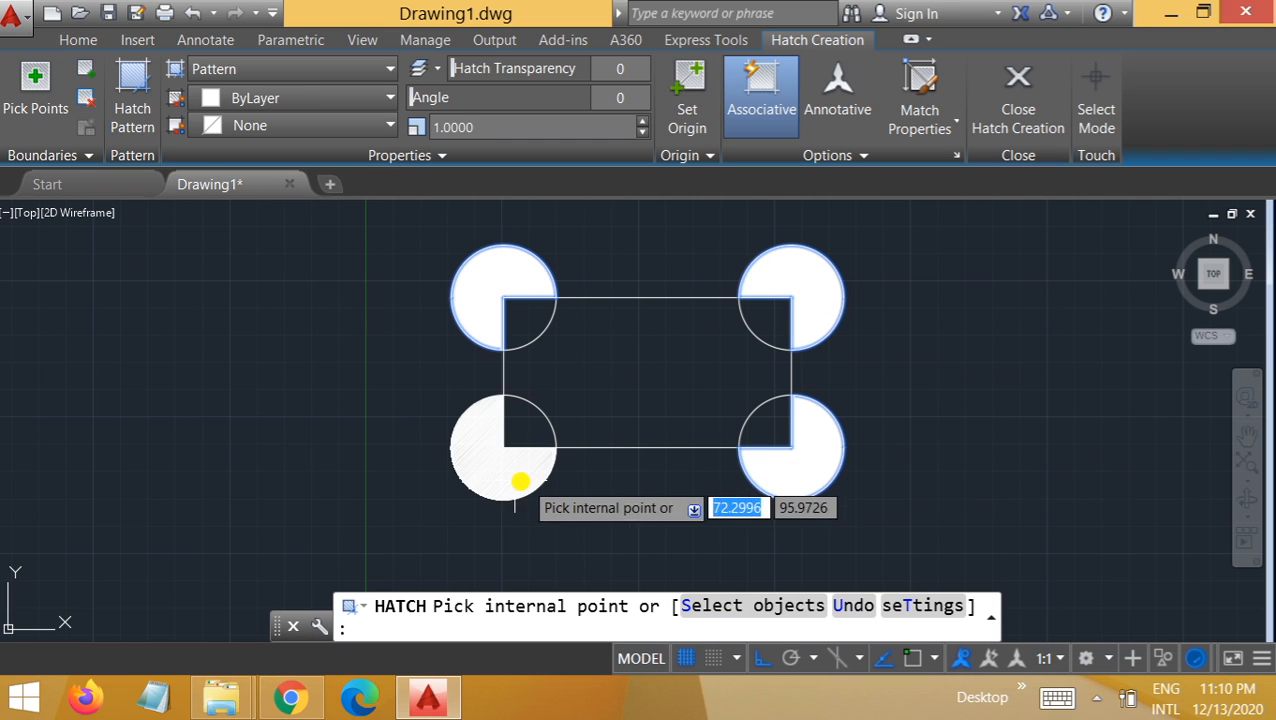
{"action": "left_click", "coordinate": [501, 478]}
{"action": "key", "text": "Escape"}
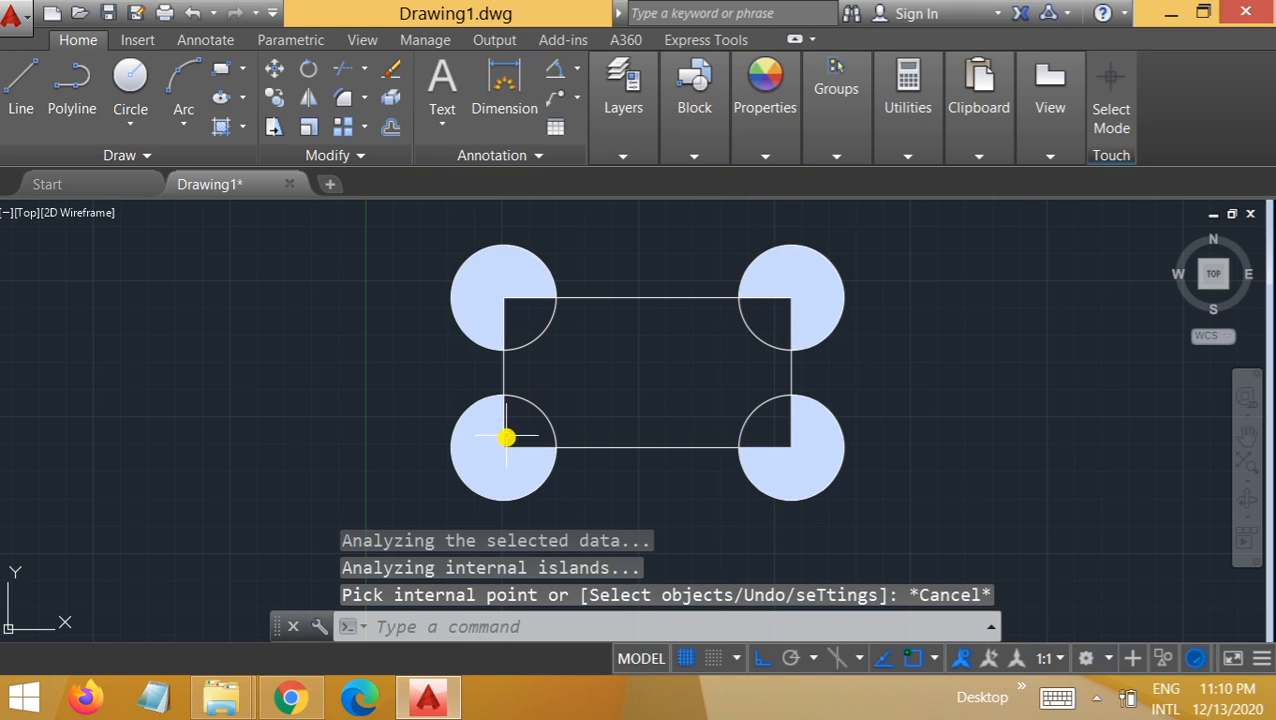
Set the scale of the hatch in the outer circle portions to 25 and close its properties
{"action": "left_click", "coordinate": [499, 461]}
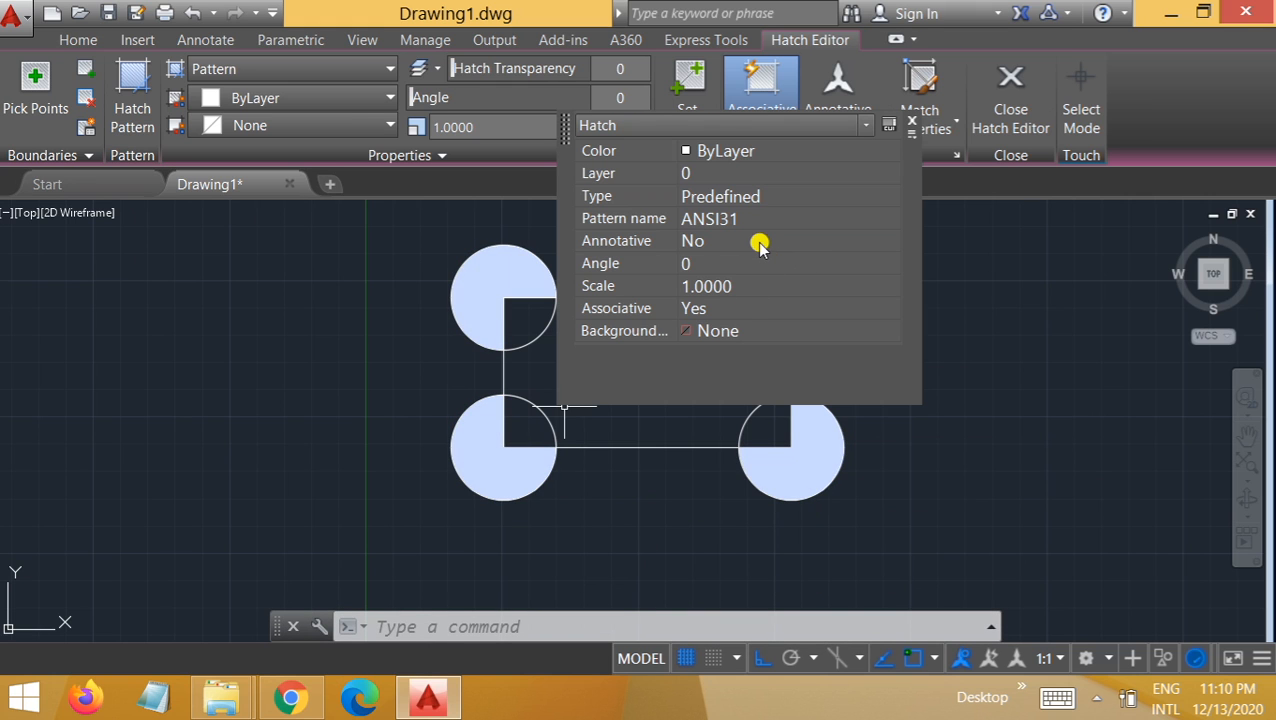
{"action": "left_click", "coordinate": [757, 286]}
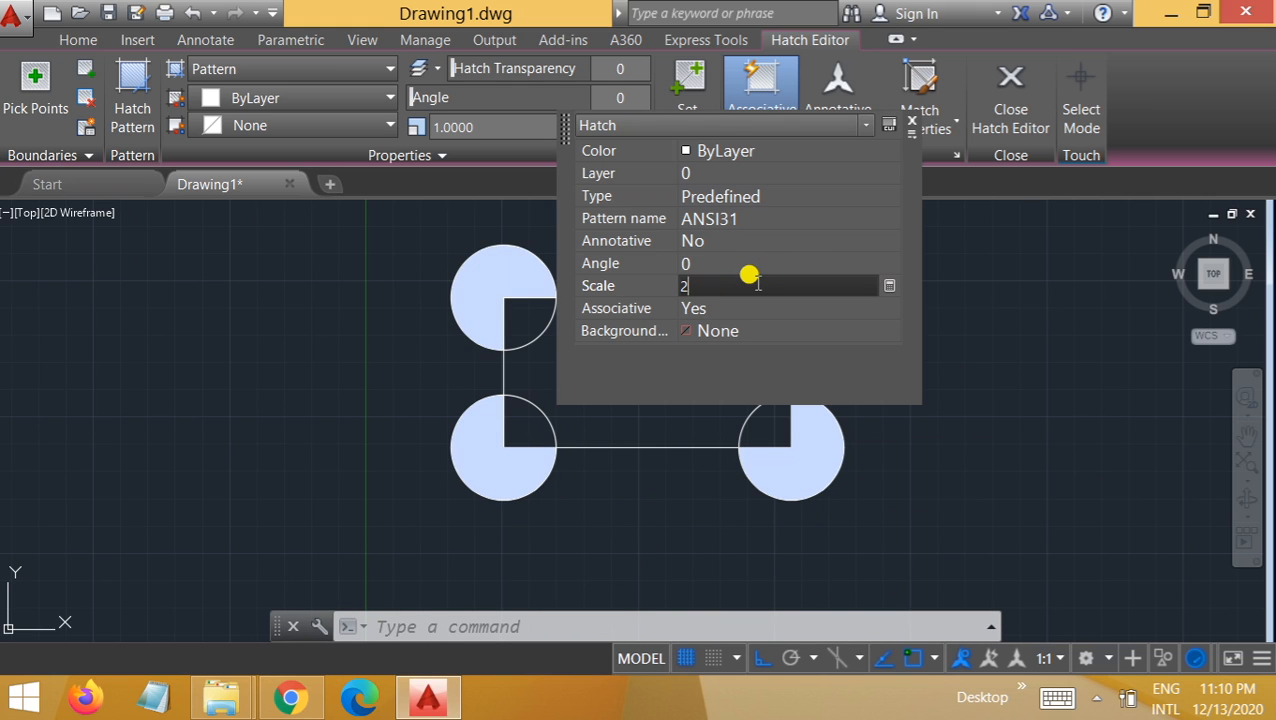
{"action": "key", "text": "Return"}
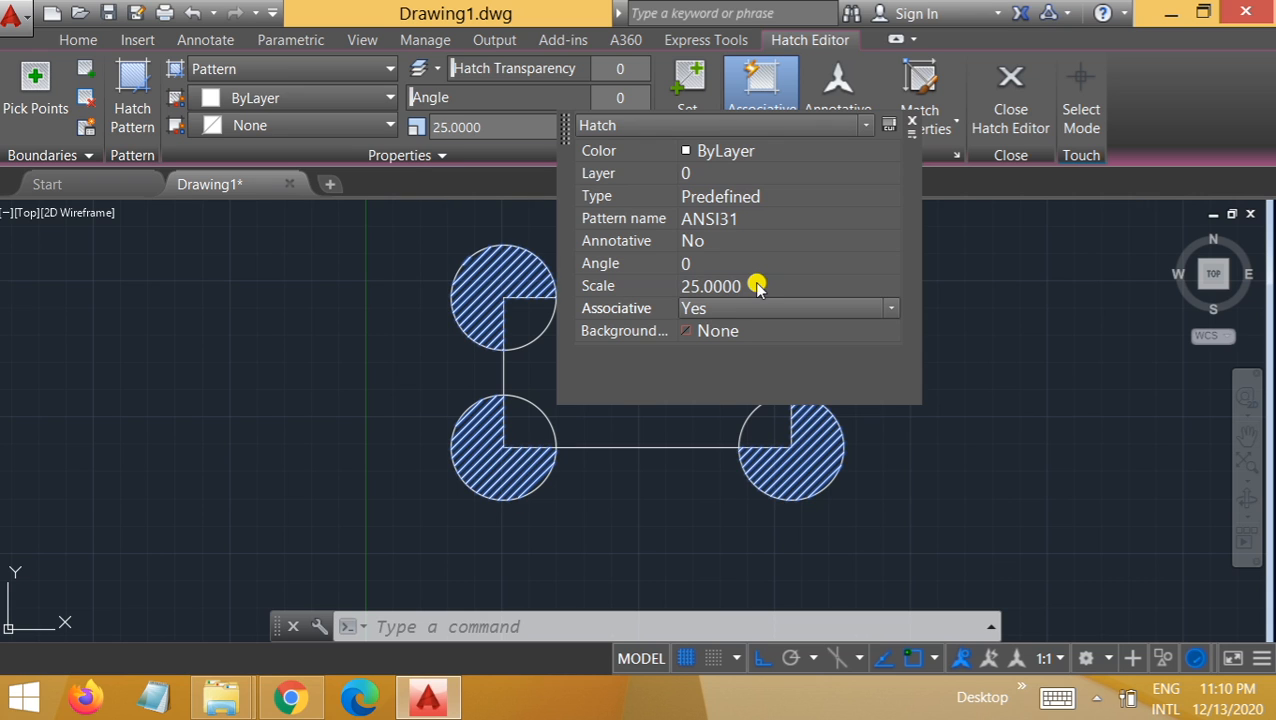
{"action": "left_click", "coordinate": [909, 122]}
{"action": "left_click", "coordinate": [933, 370]}
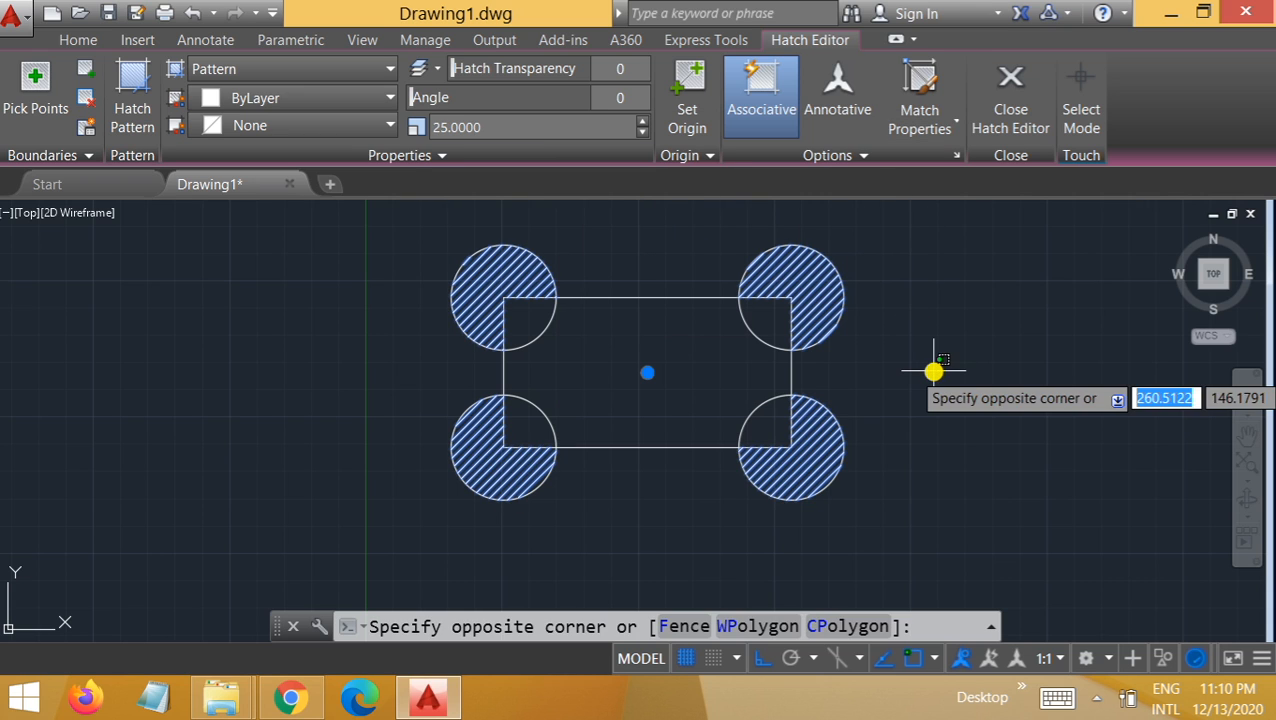
{"action": "left_click", "coordinate": [490, 207]}
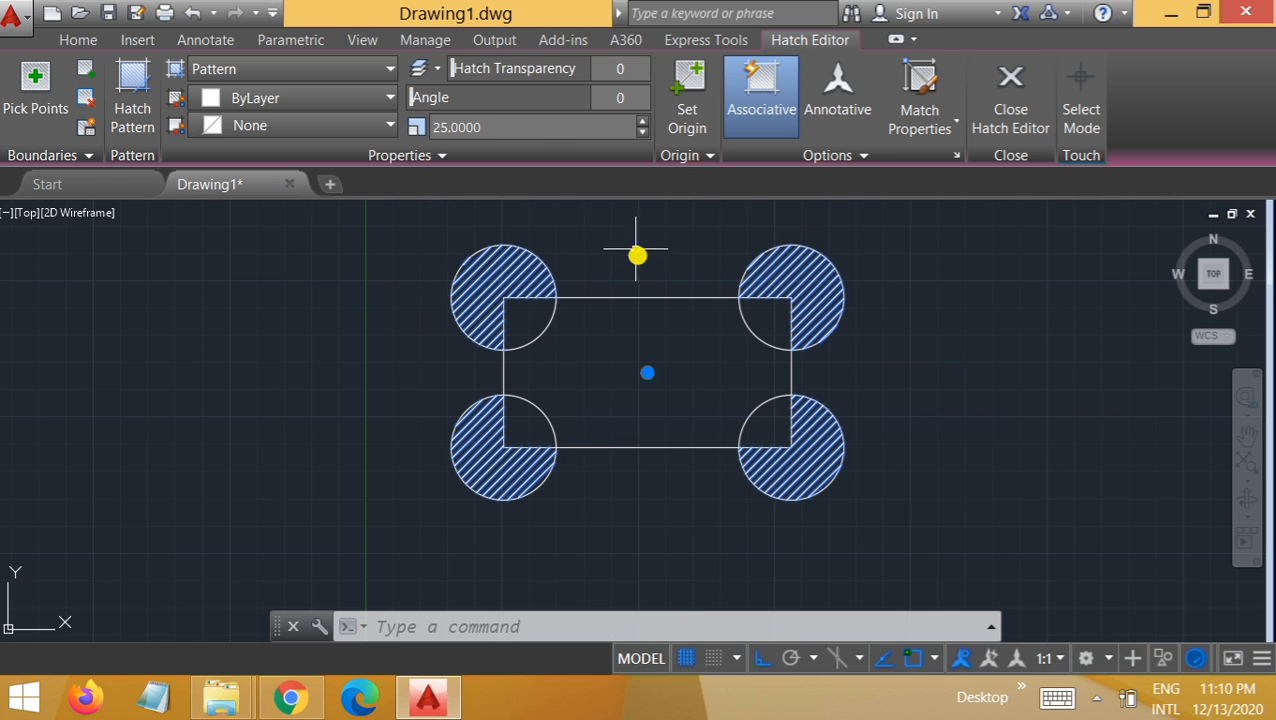
Erase all the objects in the drawing, including the rectangle, circles and hatch
{"action": "left_click", "coordinate": [86, 42]}
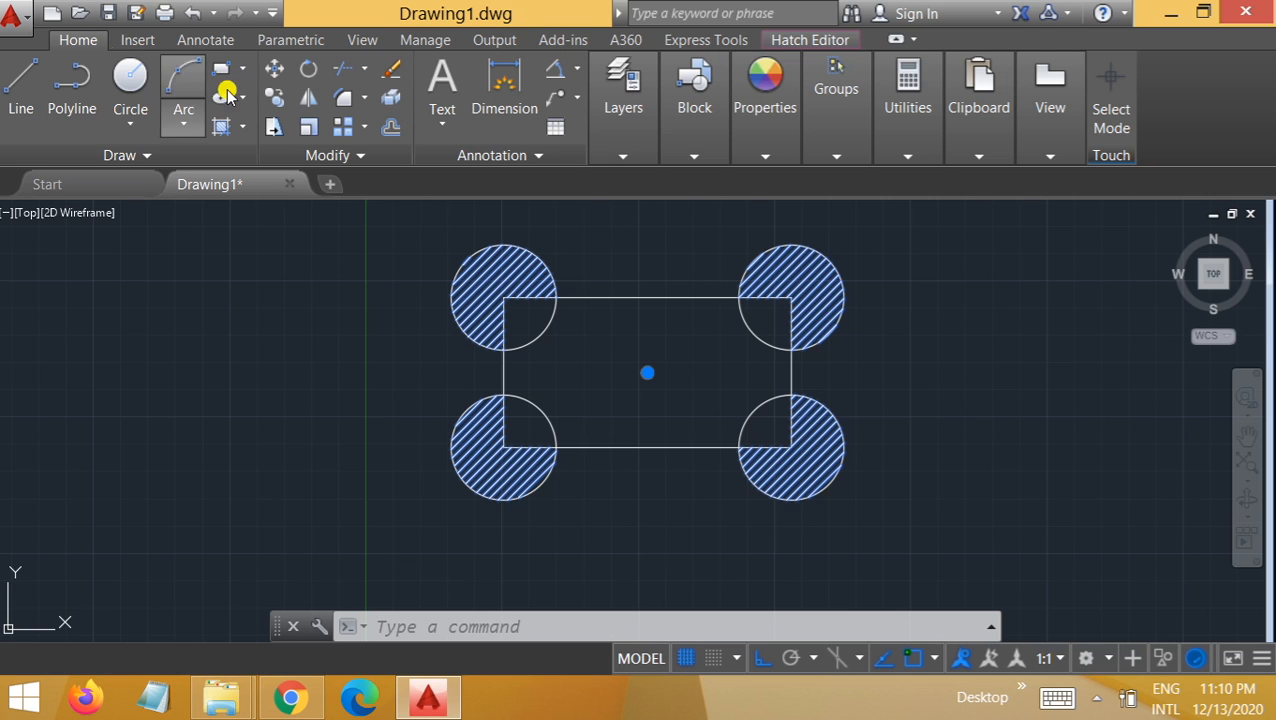
{"action": "left_click", "coordinate": [21, 82]}
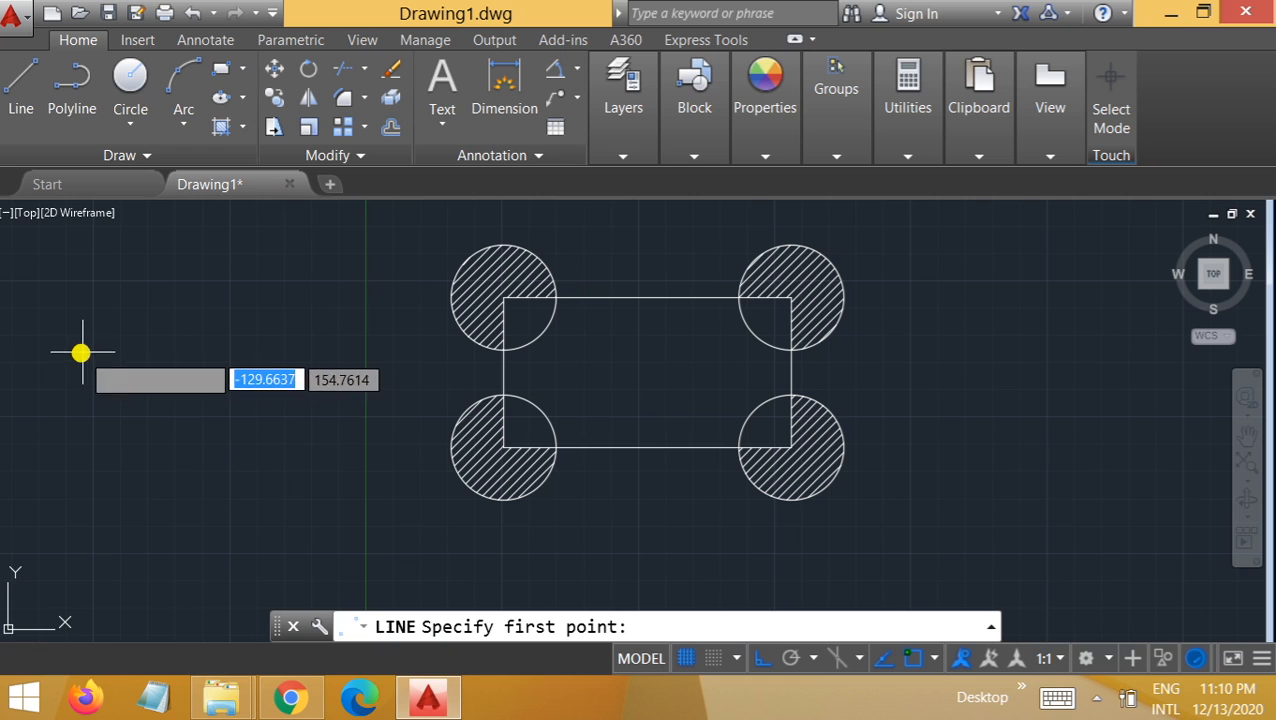
{"action": "left_click", "coordinate": [137, 358]}
{"action": "key", "text": "Escape"}
{"action": "key", "text": "ctrl+a"}
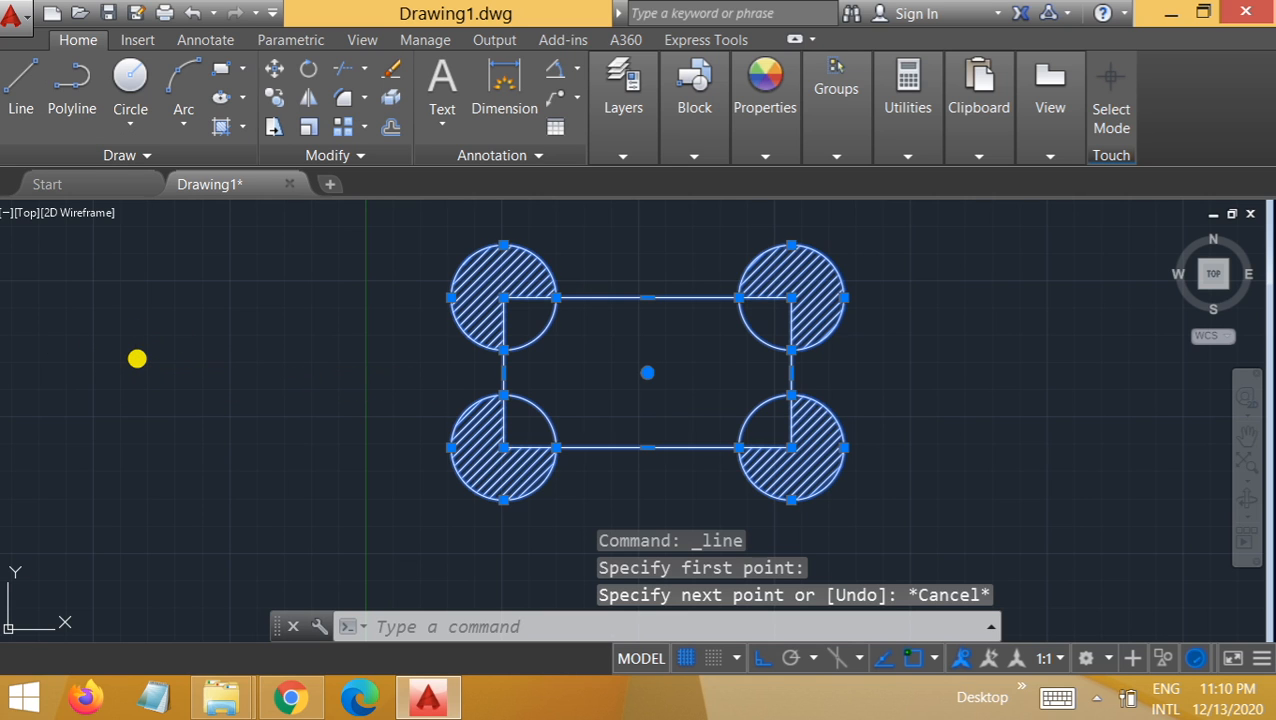
{"action": "key", "text": "Delete"}
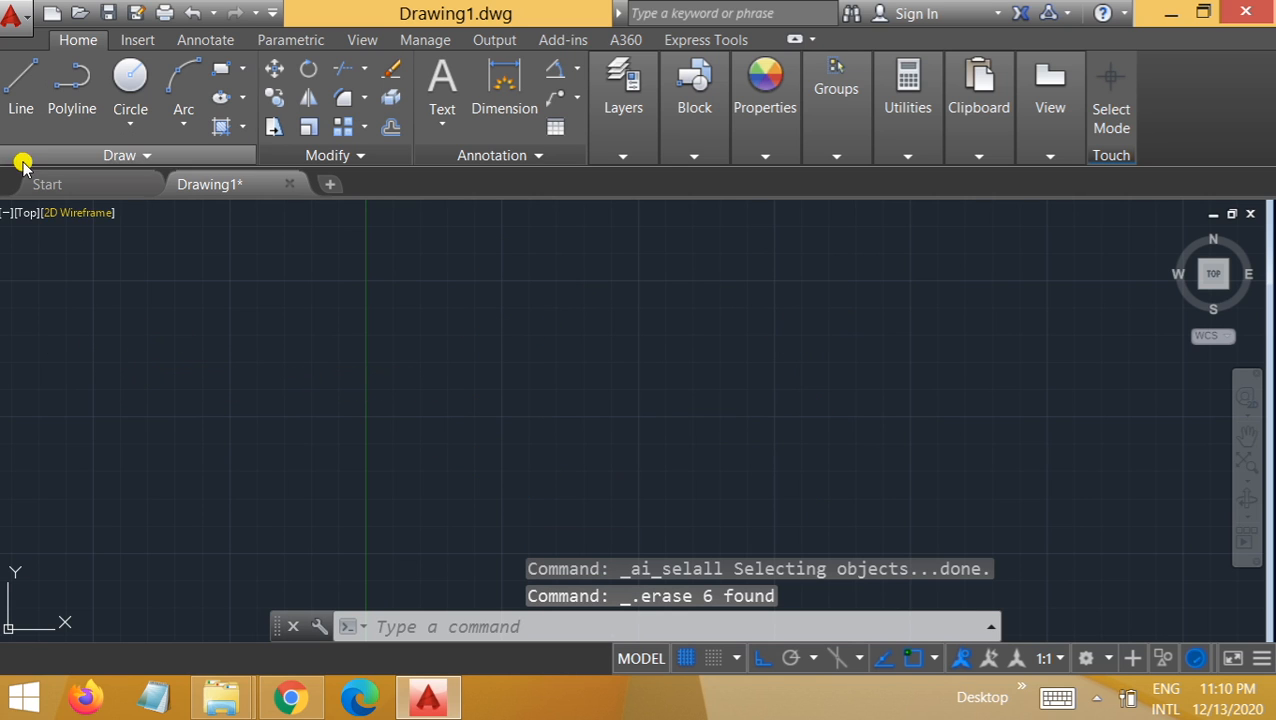
Draw a horizontal line about 91.5 units long near the middle of the empty drawing
{"action": "left_click", "coordinate": [18, 100]}
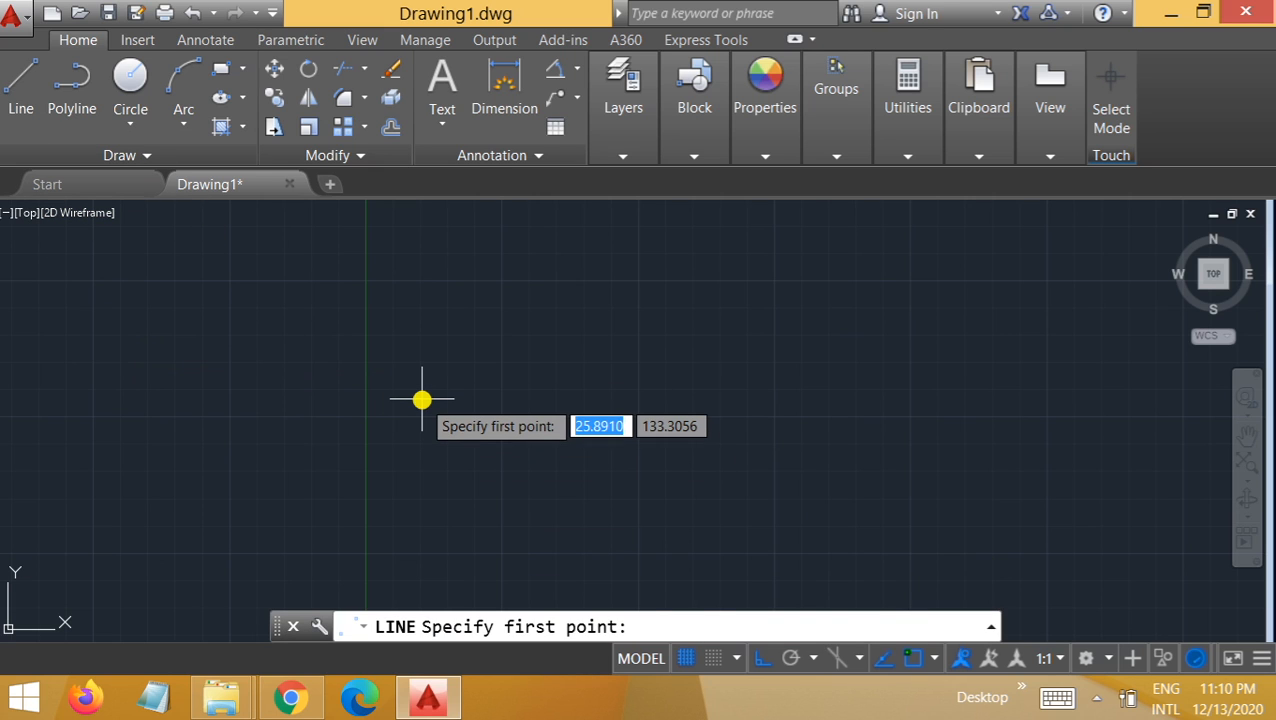
{"action": "left_click", "coordinate": [422, 398]}
{"action": "left_click", "coordinate": [621, 385]}
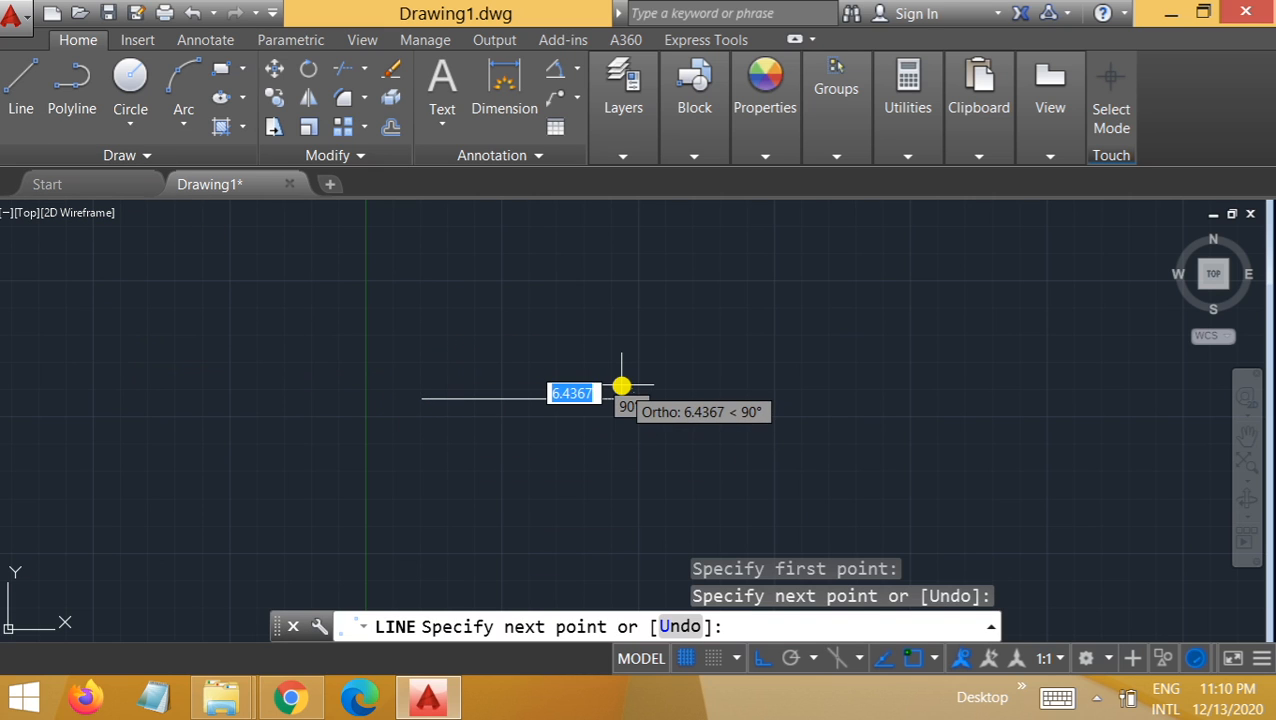
{"action": "key", "text": "Escape"}
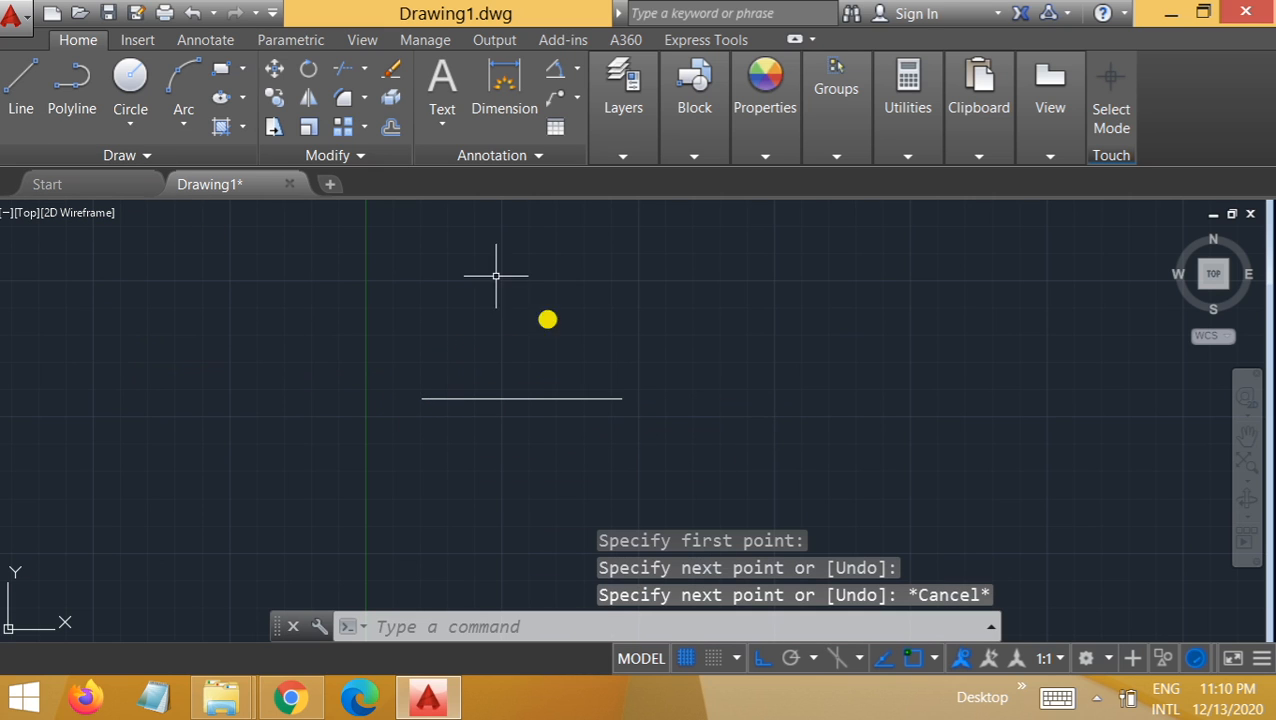
{"action": "left_click", "coordinate": [20, 90]}
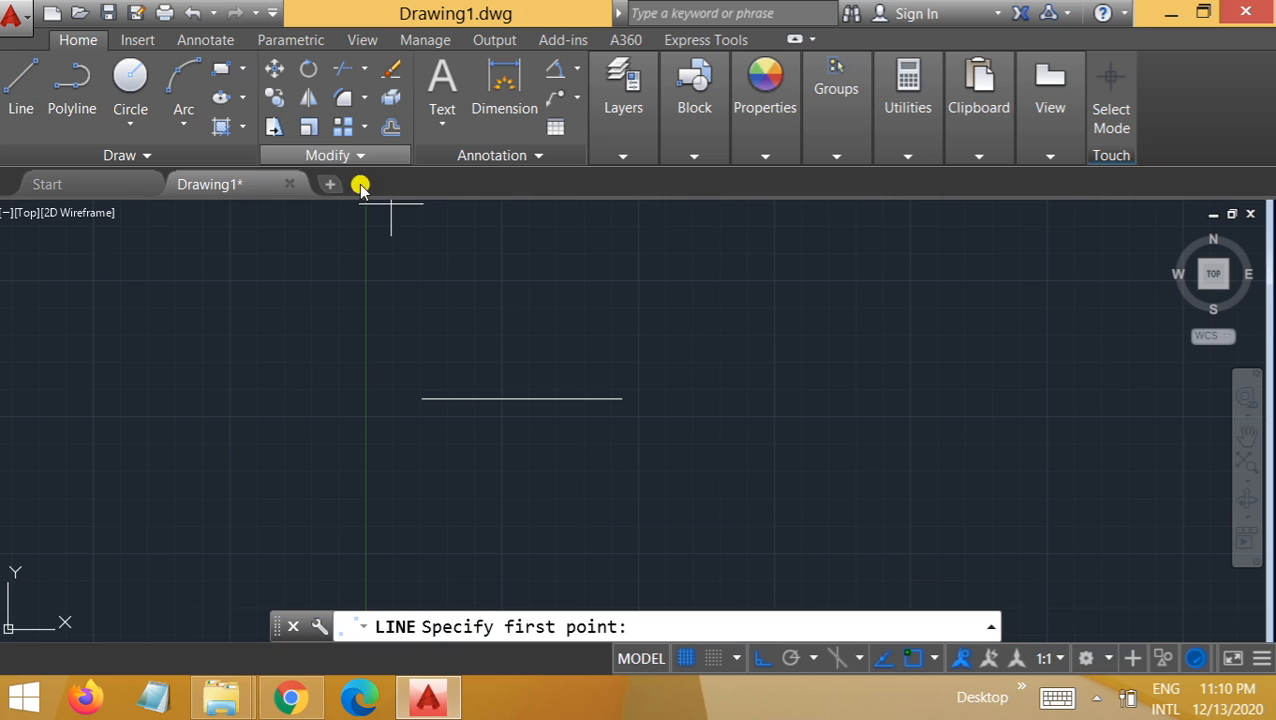
{"action": "left_click", "coordinate": [666, 266]}
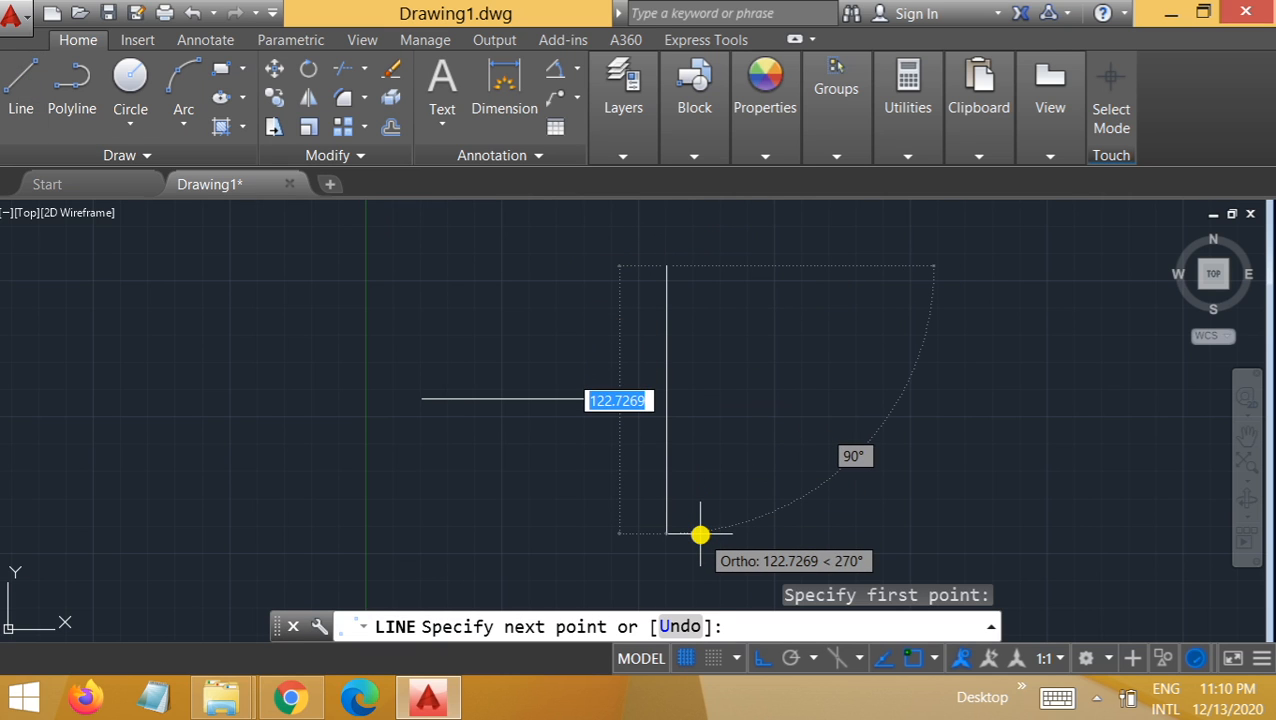
{"action": "key", "text": "Escape"}
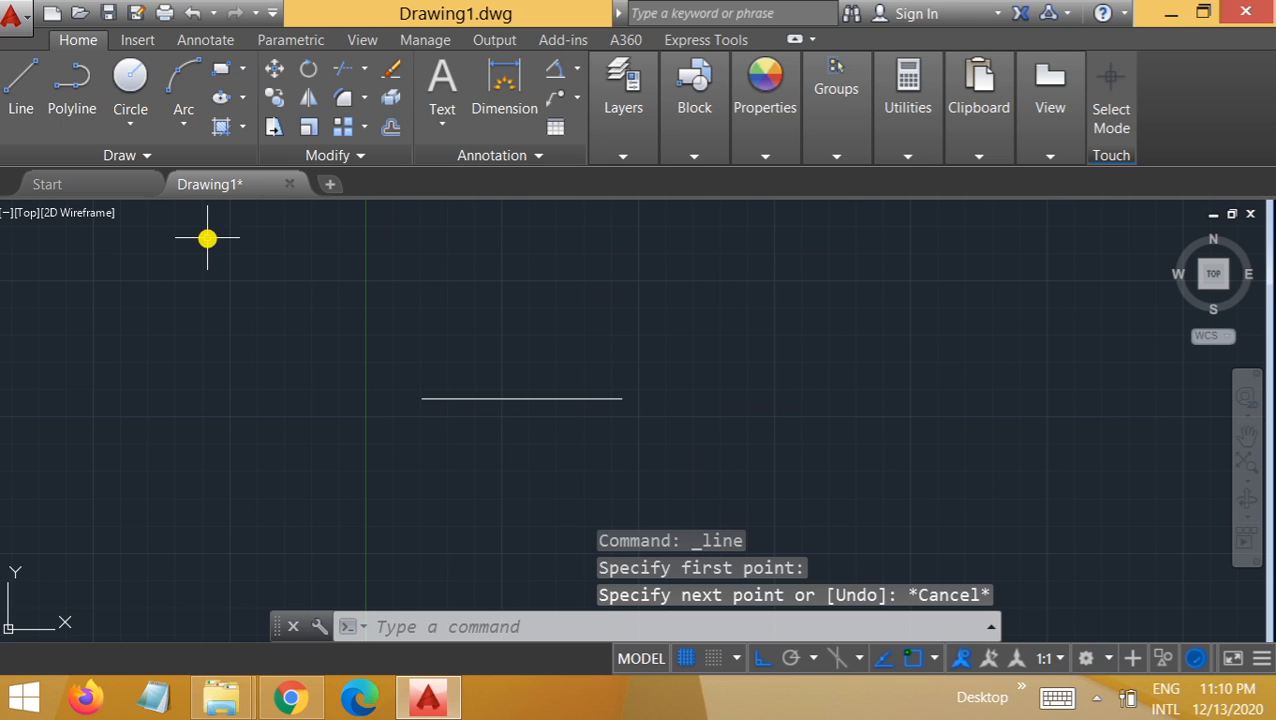
Draw a vertical line a short gap beyond the horizontal line's right end, reaching above and below its level
{"action": "left_click", "coordinate": [21, 78]}
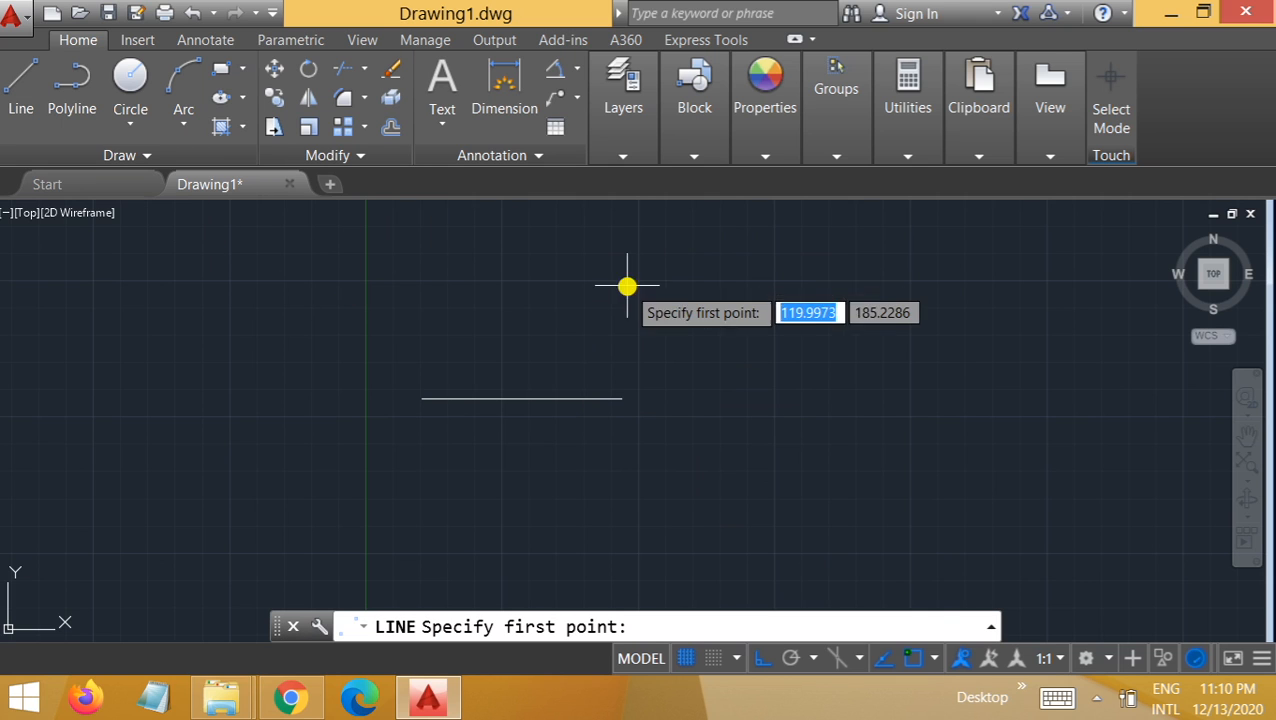
{"action": "left_click", "coordinate": [681, 277]}
{"action": "left_click", "coordinate": [681, 277]}
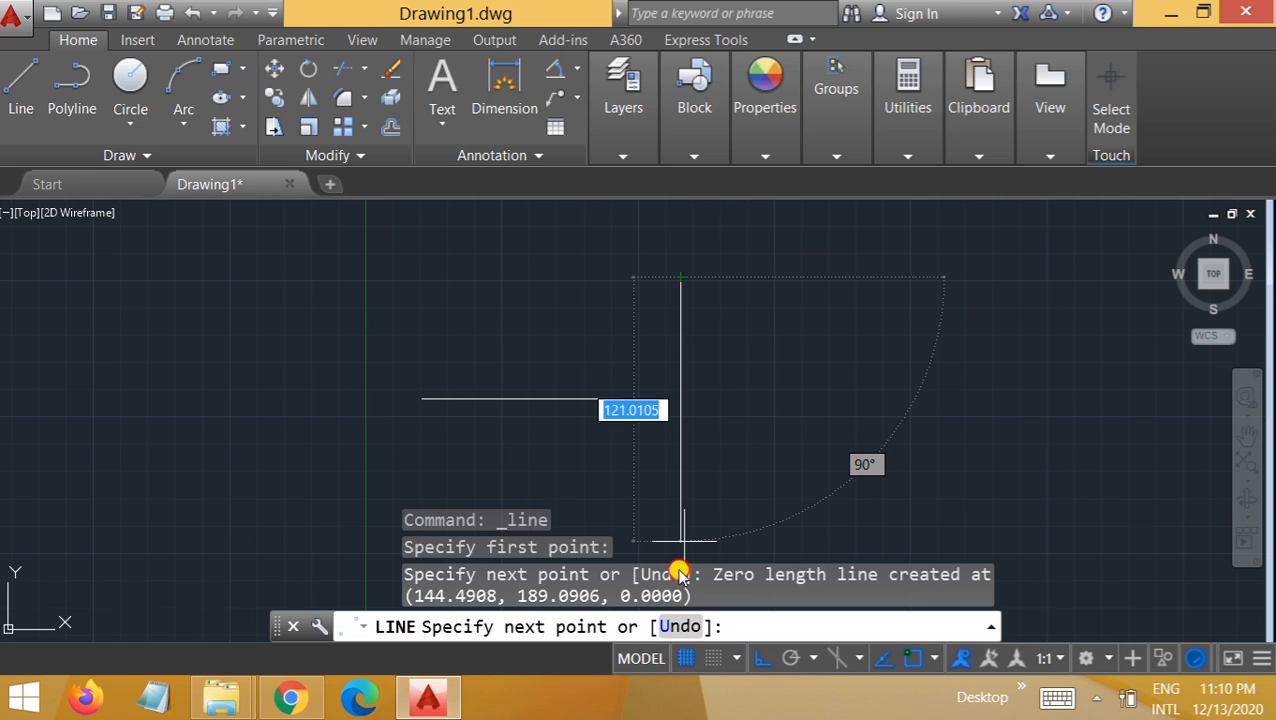
{"action": "left_click", "coordinate": [677, 535]}
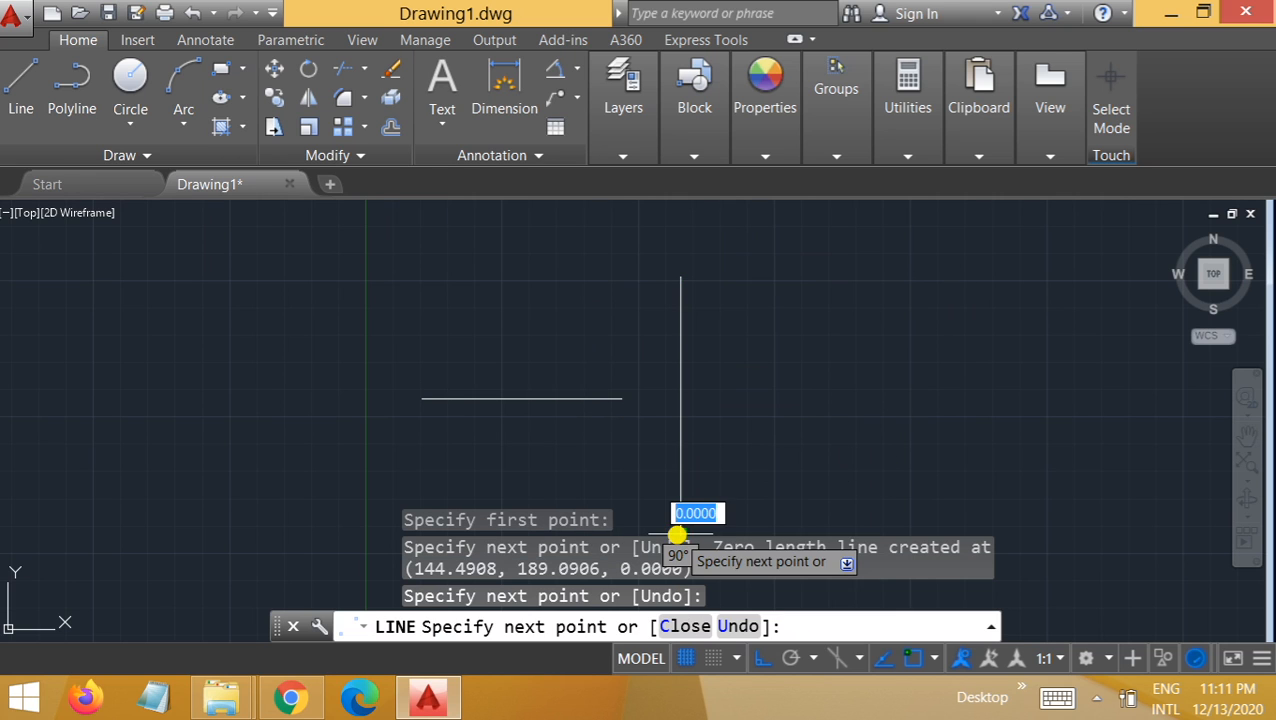
{"action": "key", "text": "Escape"}
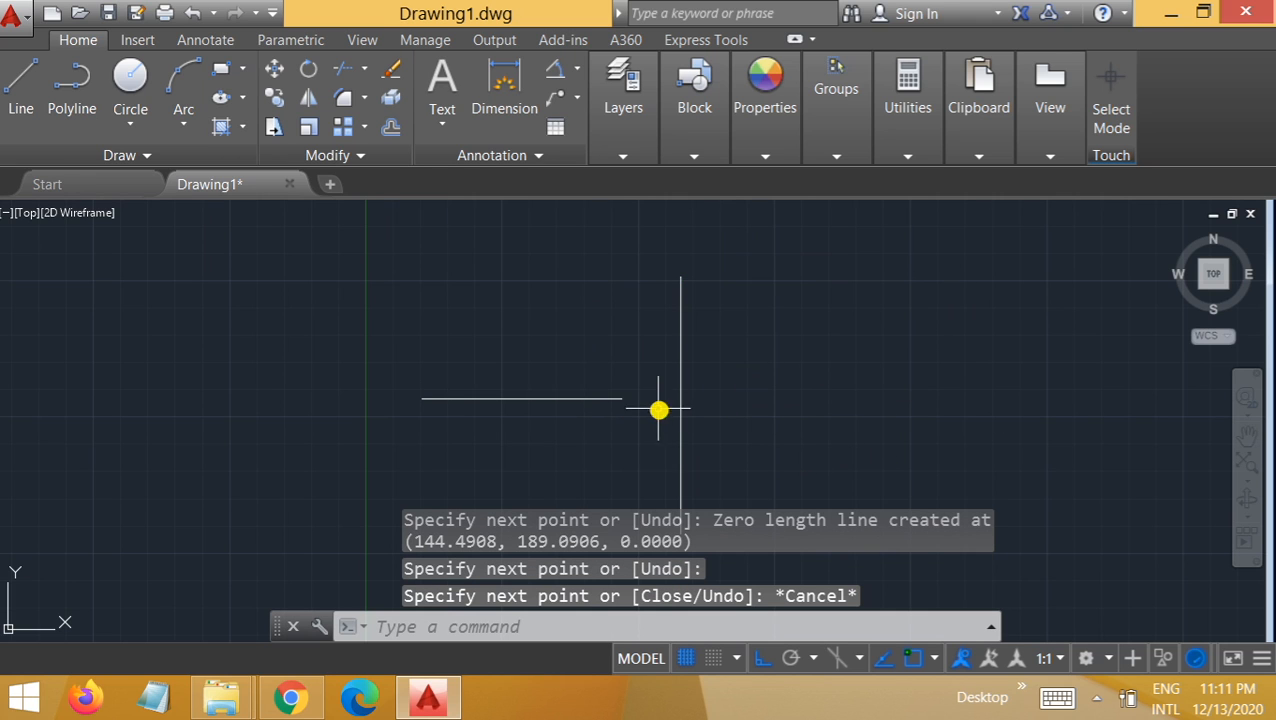
Try stretching the horizontal line's right end onto the vertical line by its grip, and undo the stretch
{"action": "left_click", "coordinate": [605, 399]}
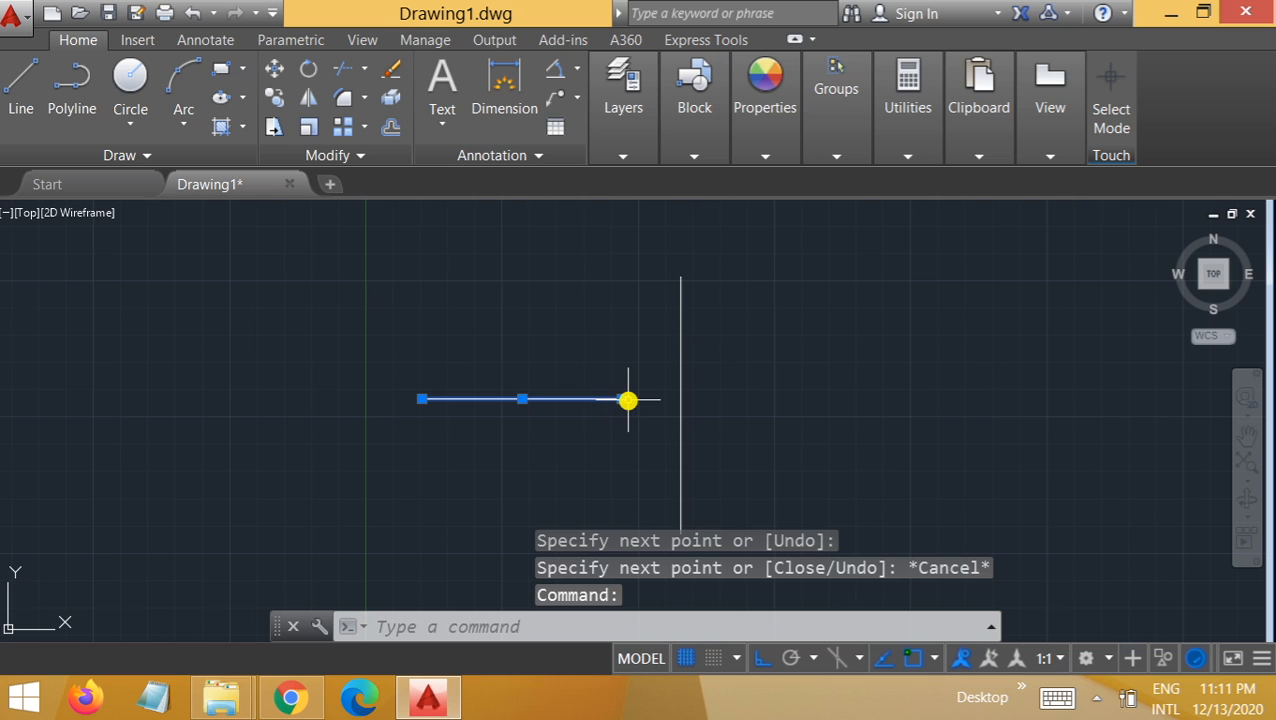
{"action": "mouse_move", "coordinate": [632, 400]}
{"action": "left_mouse_down"}
{"action": "mouse_move", "coordinate": [684, 400]}
{"action": "mouse_move", "coordinate": [621, 395]}
{"action": "left_mouse_up"}
{"action": "left_click", "coordinate": [621, 387]}
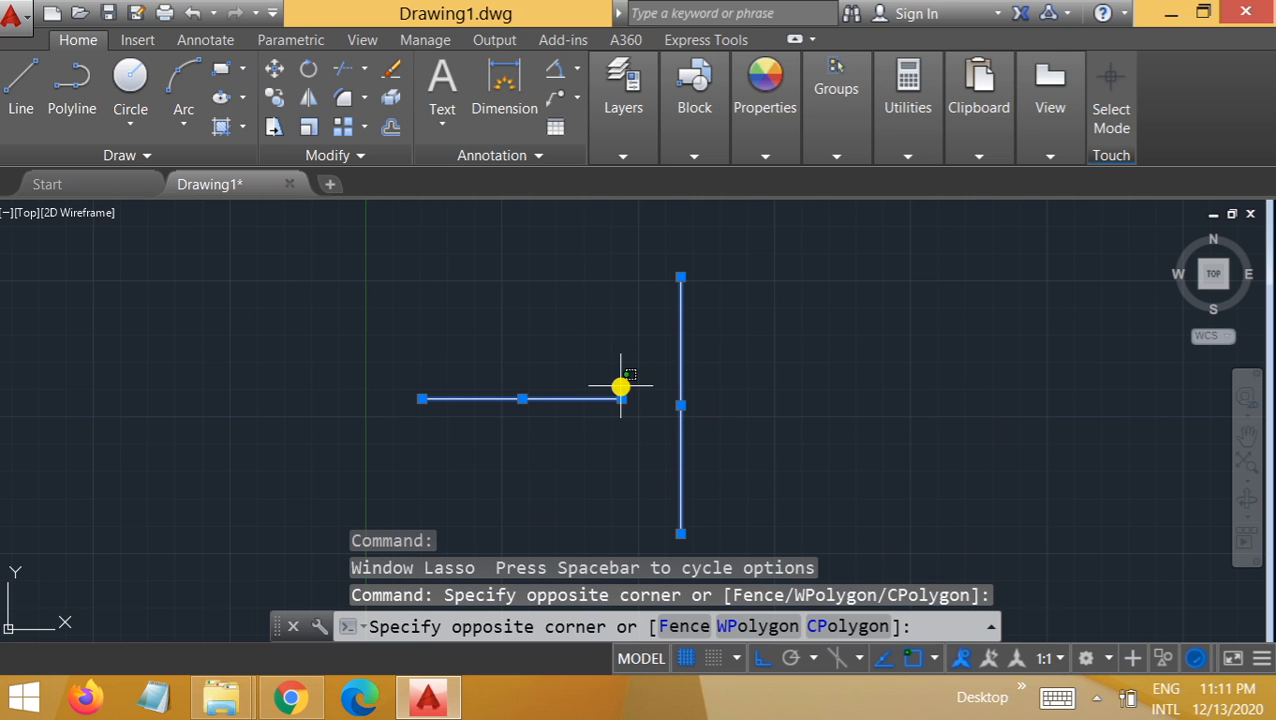
{"action": "mouse_move", "coordinate": [621, 401]}
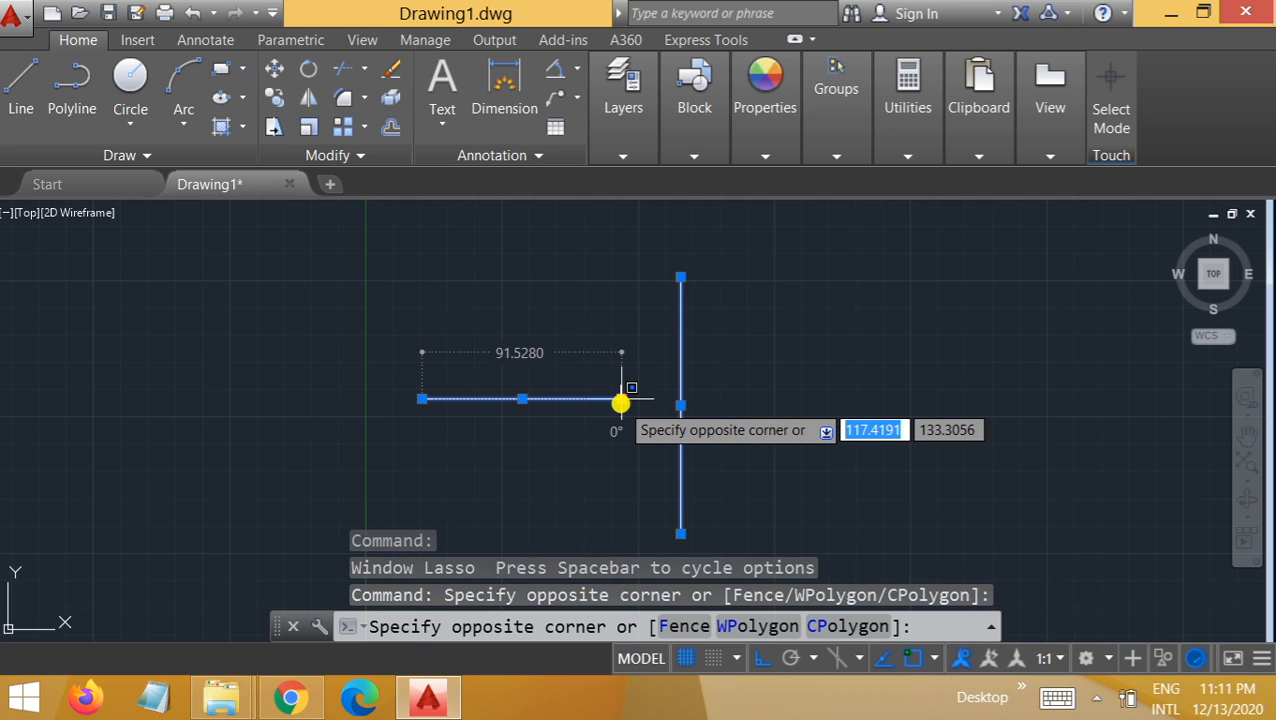
{"action": "left_click", "coordinate": [572, 457]}
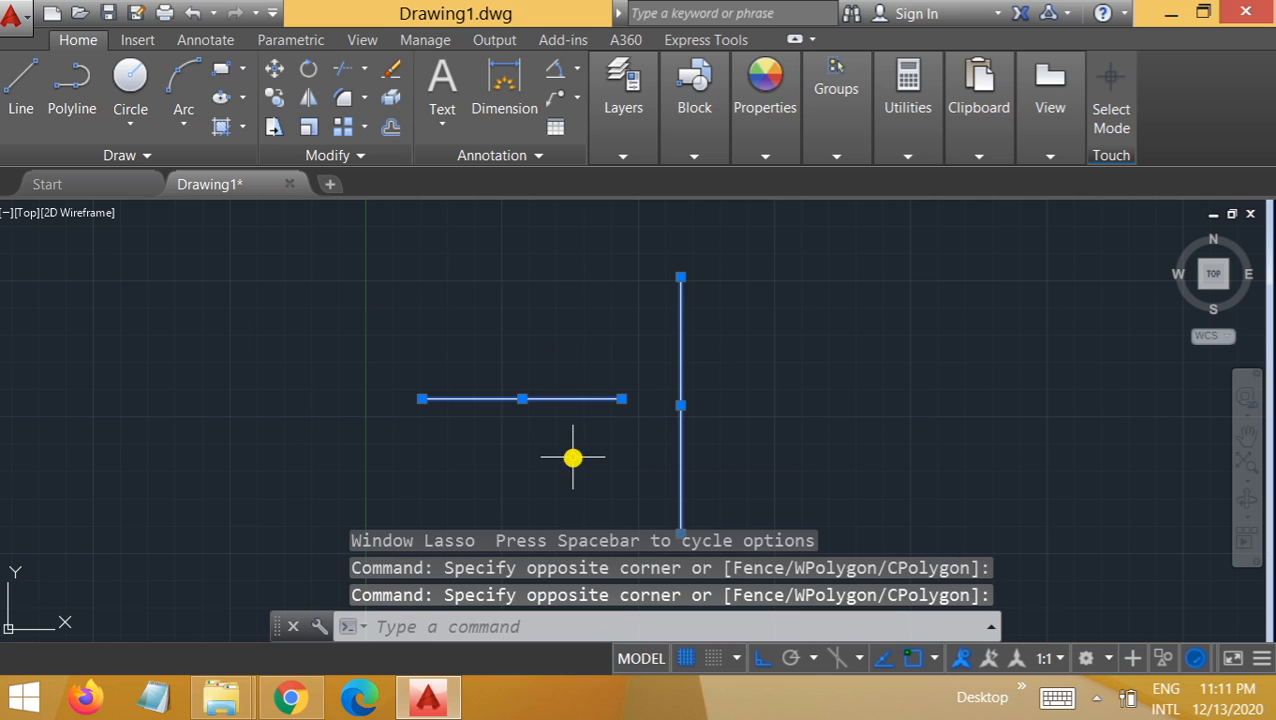
{"action": "left_click", "coordinate": [621, 403]}
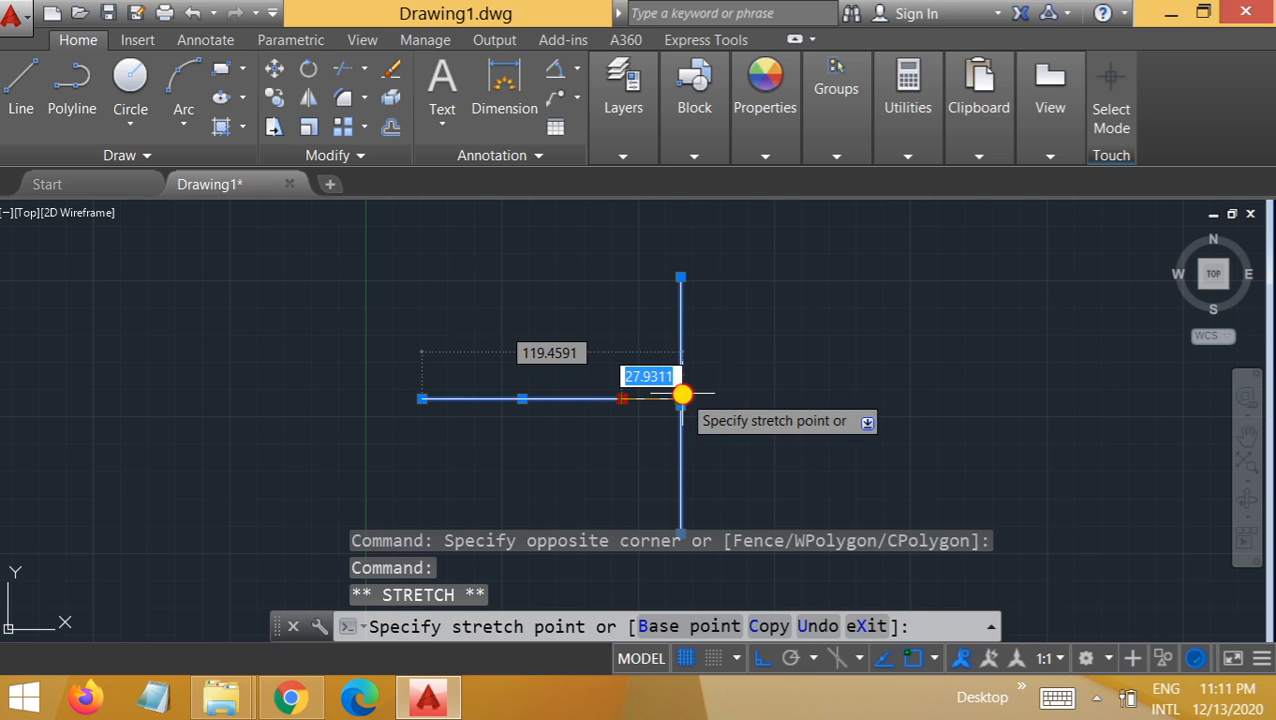
{"action": "left_click", "coordinate": [681, 396]}
{"action": "left_click", "coordinate": [874, 343]}
{"action": "key", "text": "Escape"}
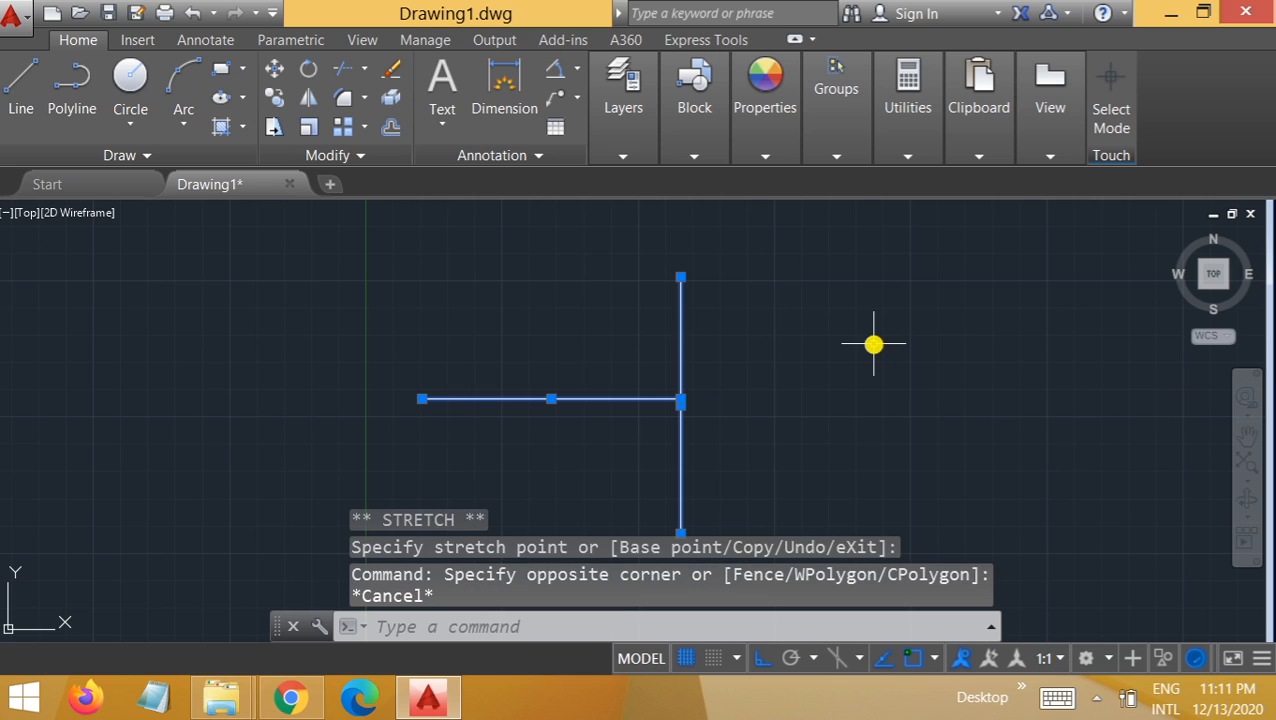
{"action": "key", "text": "ctrl+z"}
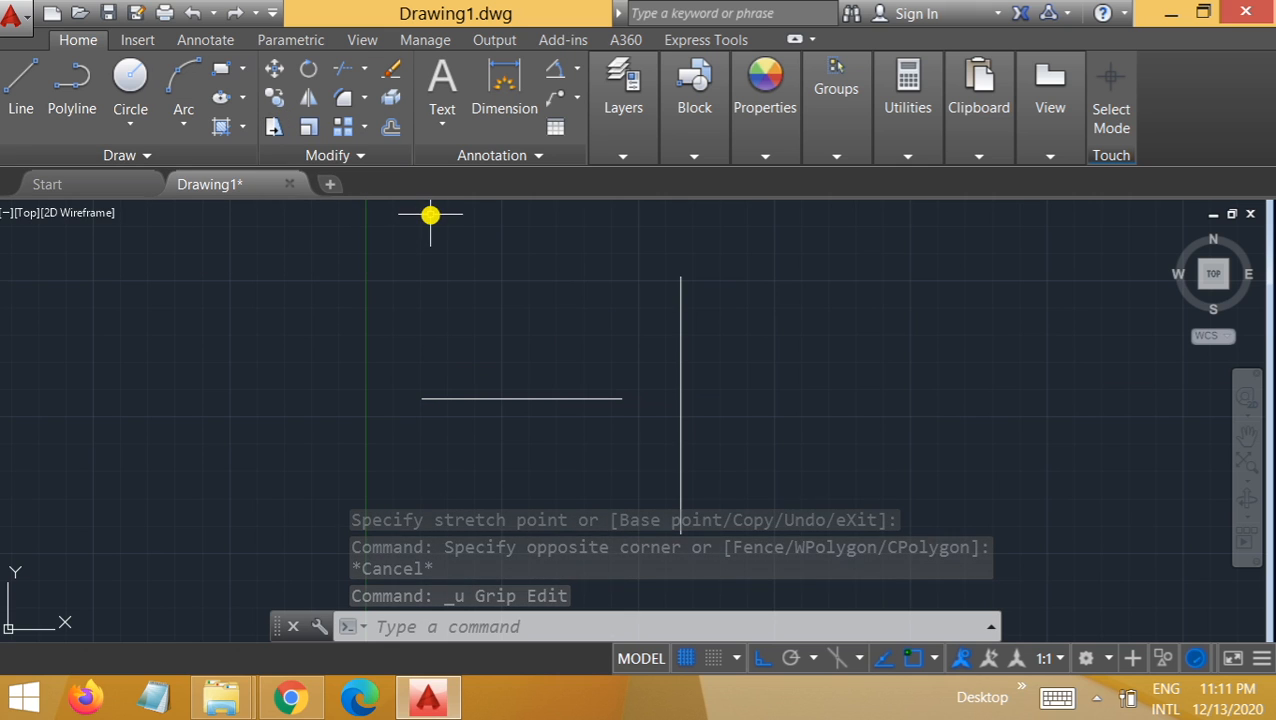
Try to extend the vertical line with the EXTEND command, using the horizontal line as the boundary edge
{"action": "left_click", "coordinate": [453, 618]}
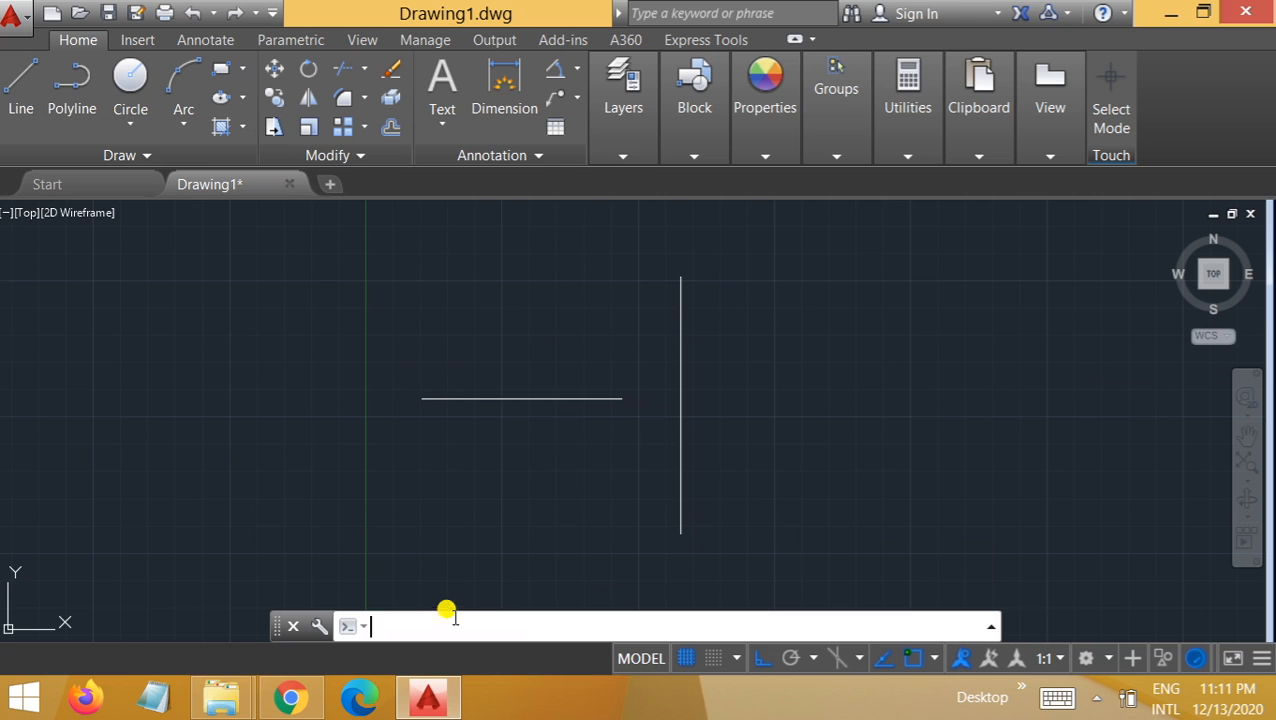
{"action": "type", "text": "Ext"}
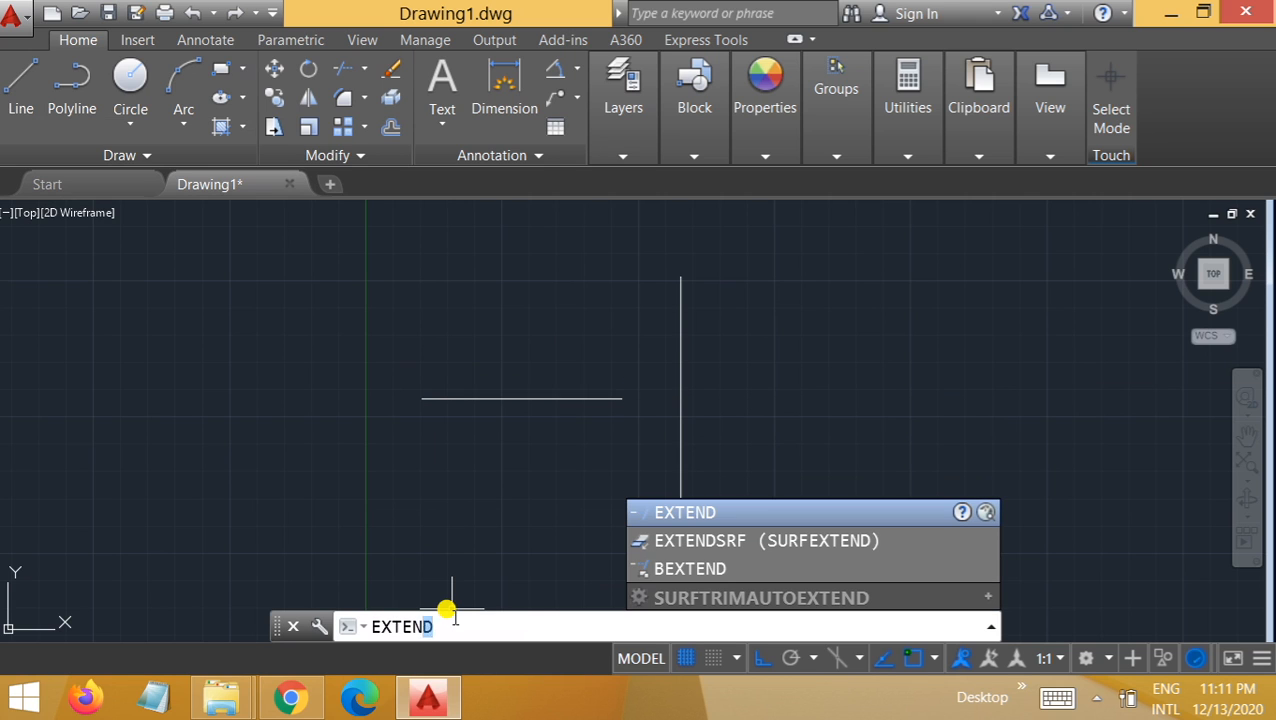
{"action": "type", "text": "END"}
{"action": "key", "text": "Return"}
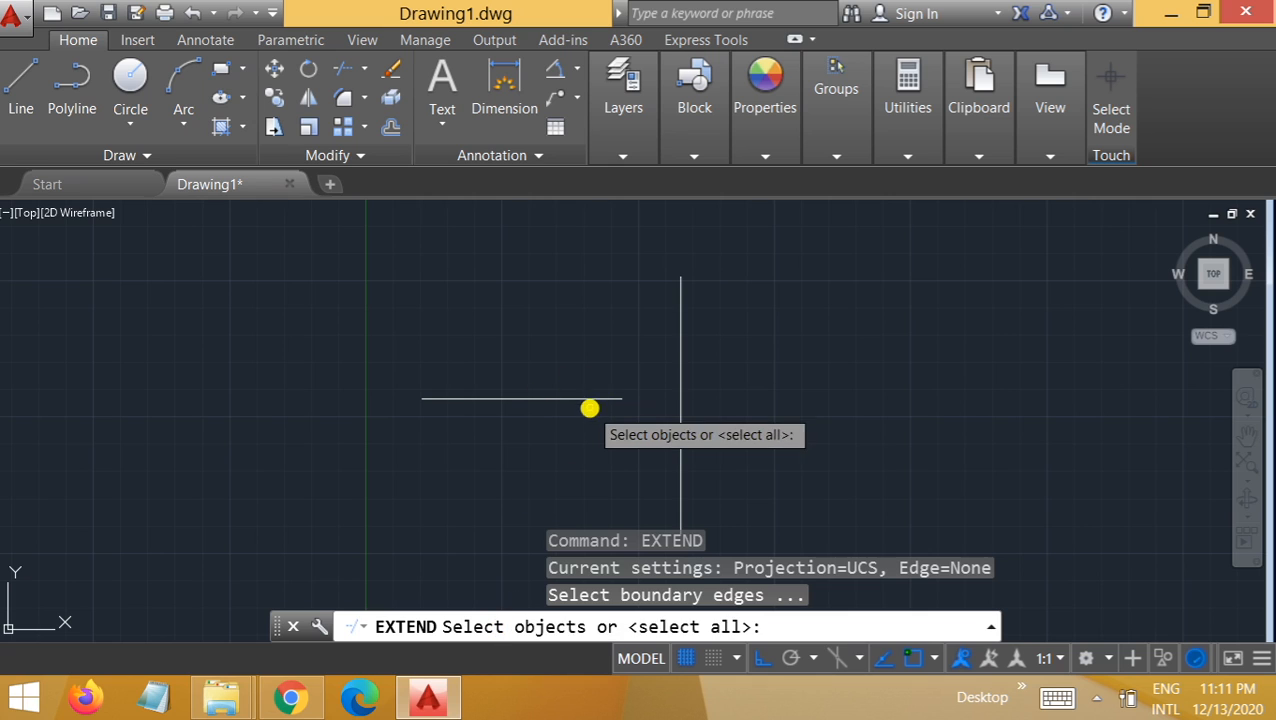
{"action": "left_click", "coordinate": [580, 398]}
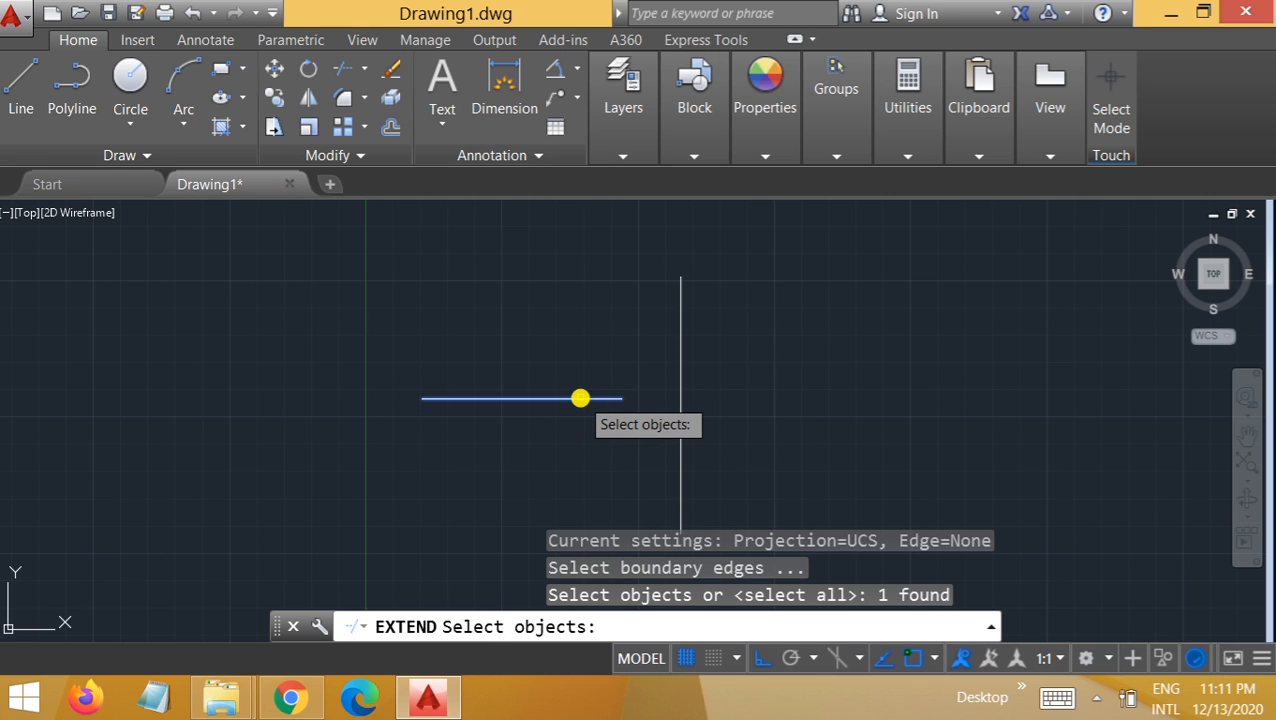
{"action": "key", "text": "Return"}
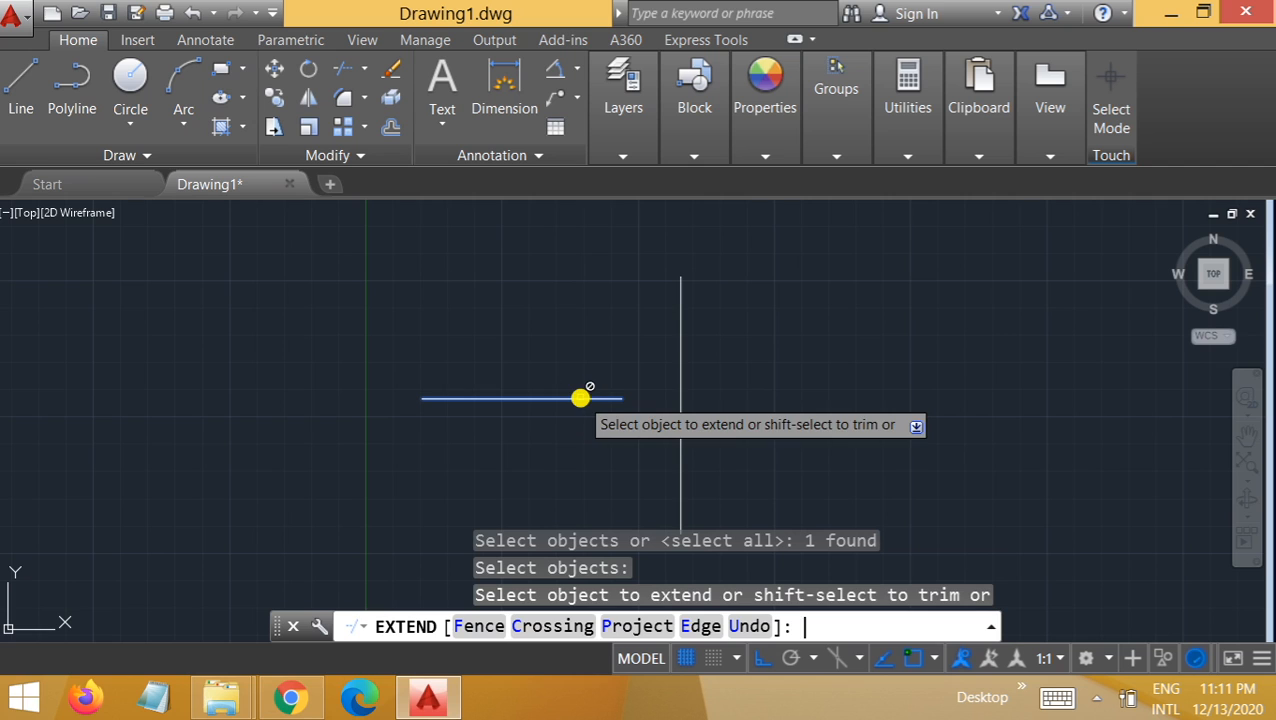
{"action": "left_click", "coordinate": [680, 387]}
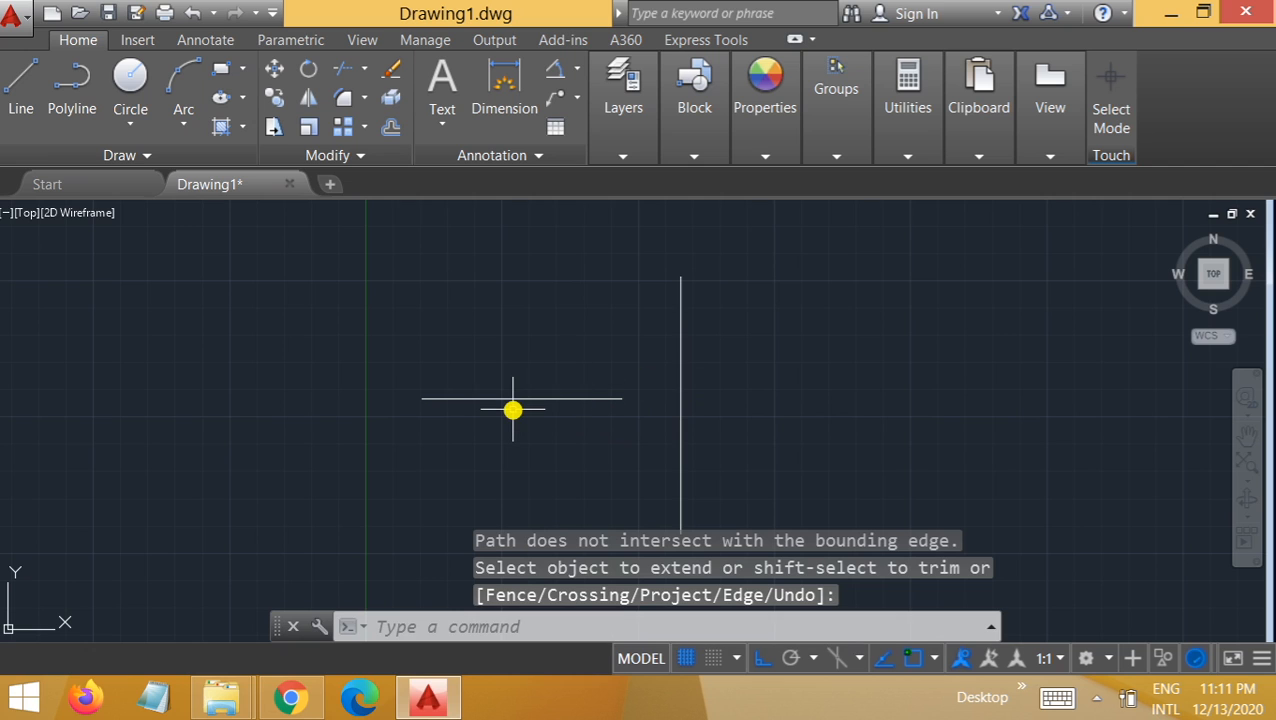
Extend the horizontal line to the vertical line, using the vertical line as the boundary edge
{"action": "type", "text": "Extend"}
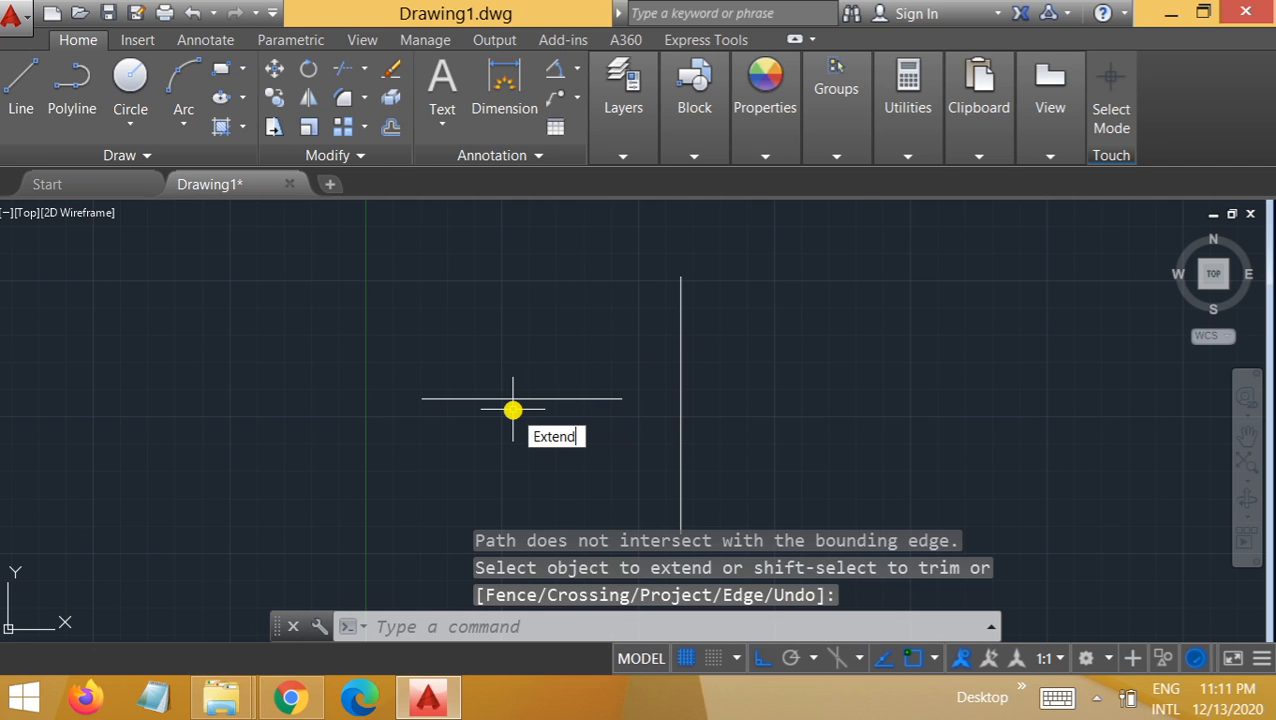
{"action": "key", "text": "Return"}
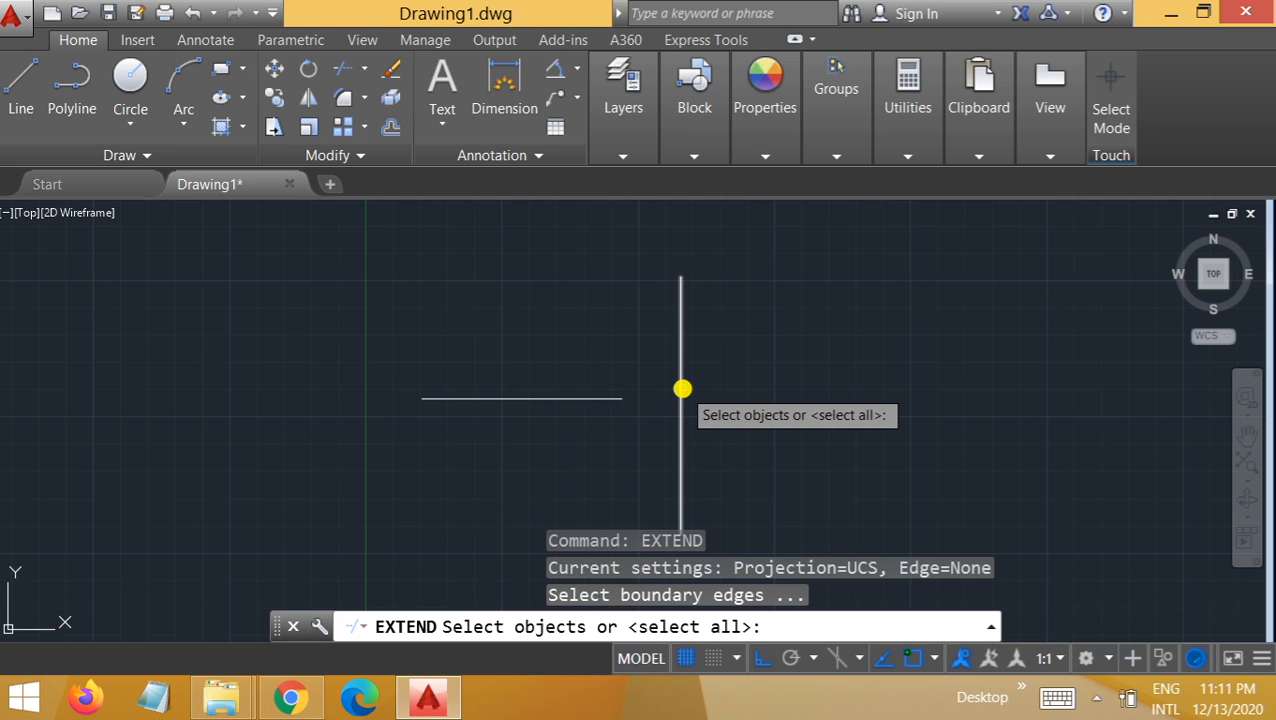
{"action": "left_click", "coordinate": [680, 388]}
{"action": "key", "text": "Return"}
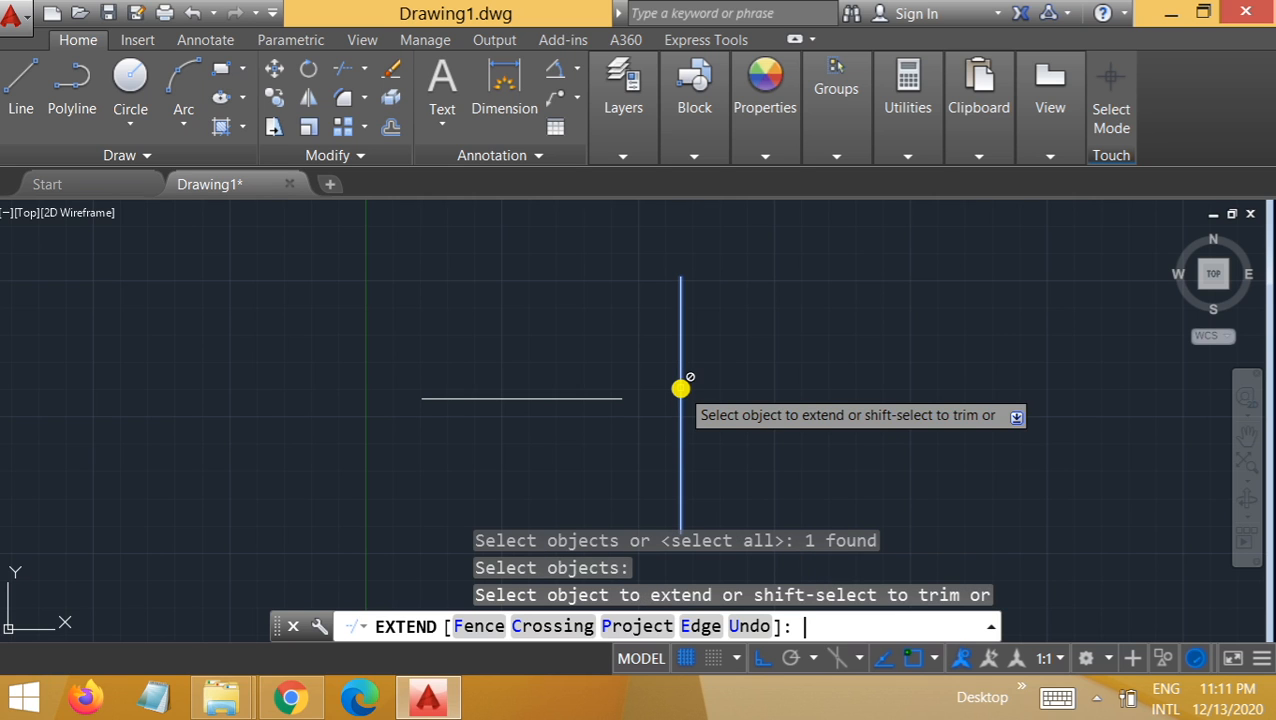
{"action": "left_click", "coordinate": [583, 401]}
{"action": "key", "text": "Escape"}
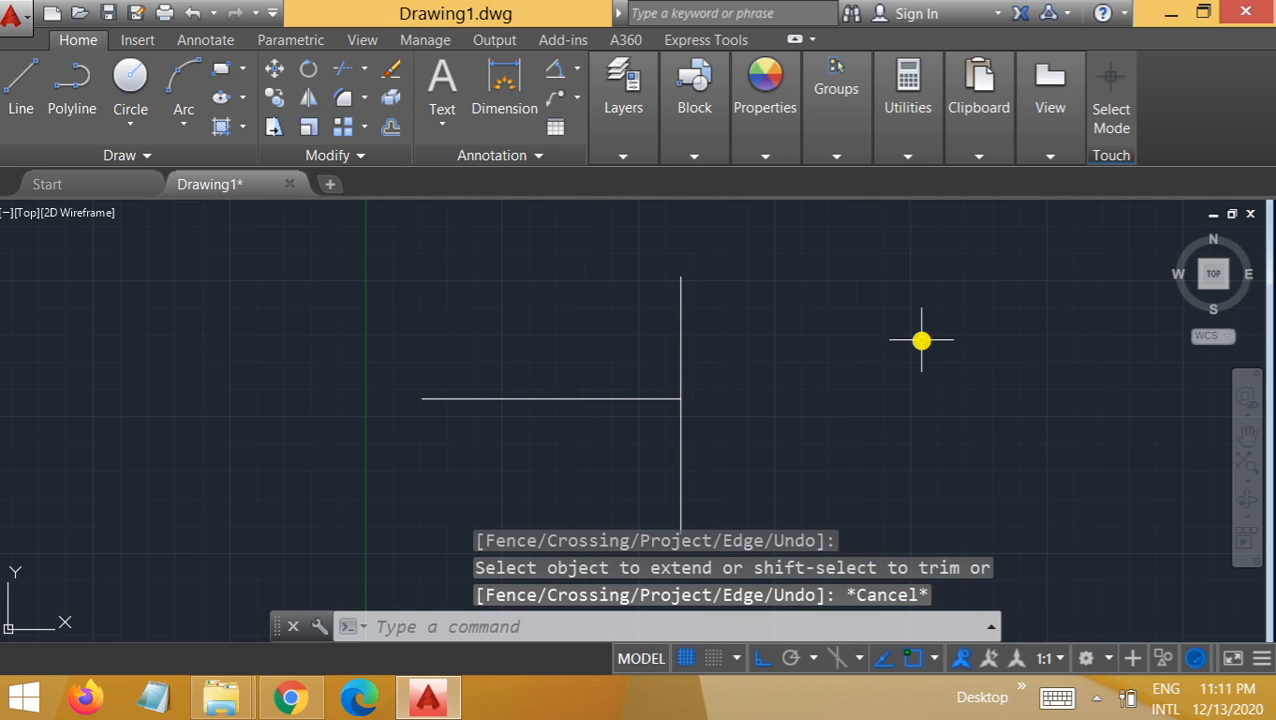
Stretch the horizontal line's right end past the vertical line to a total length of about 158 units
{"action": "left_click", "coordinate": [580, 400]}
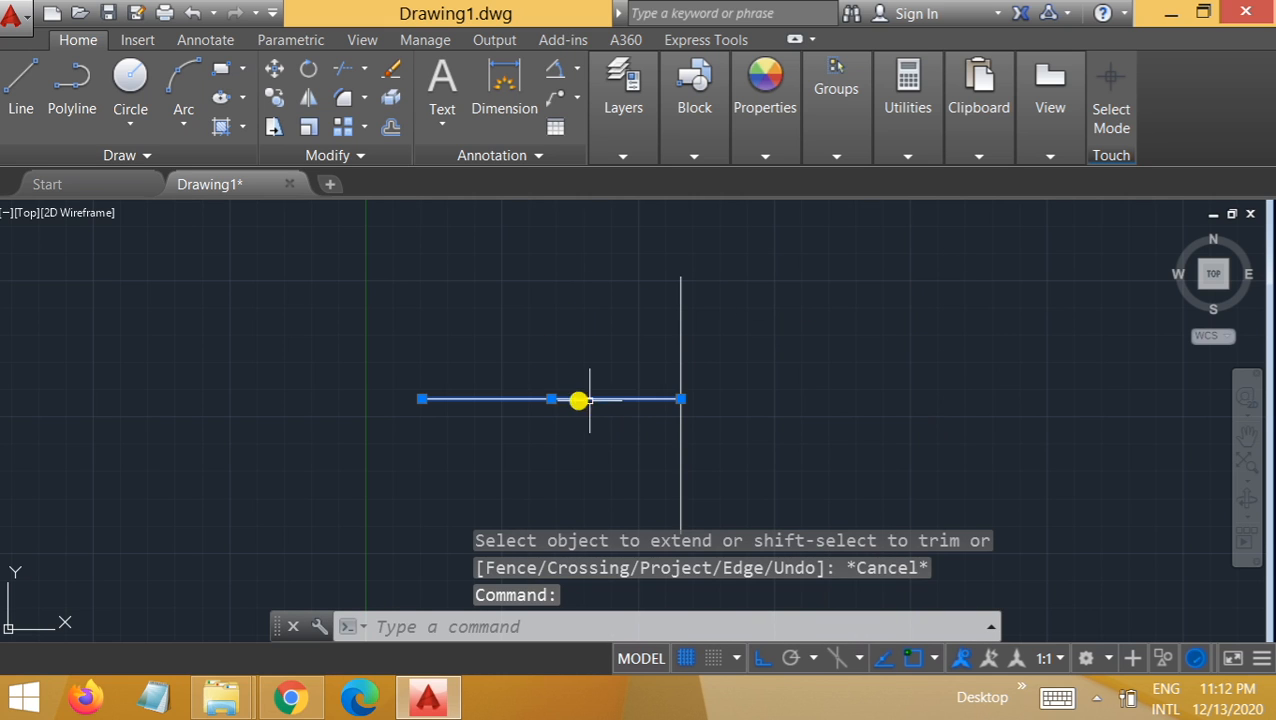
{"action": "left_click", "coordinate": [684, 400]}
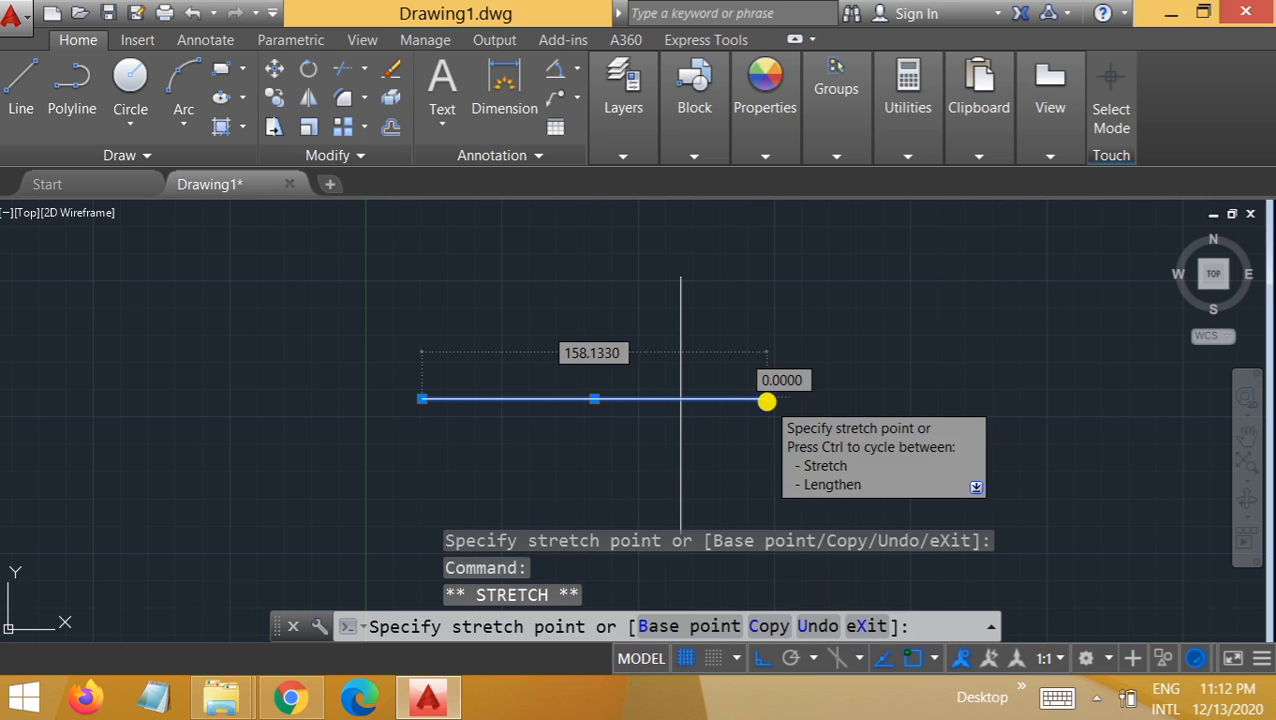
{"action": "key", "text": "Escape"}
{"action": "key", "text": "Escape"}
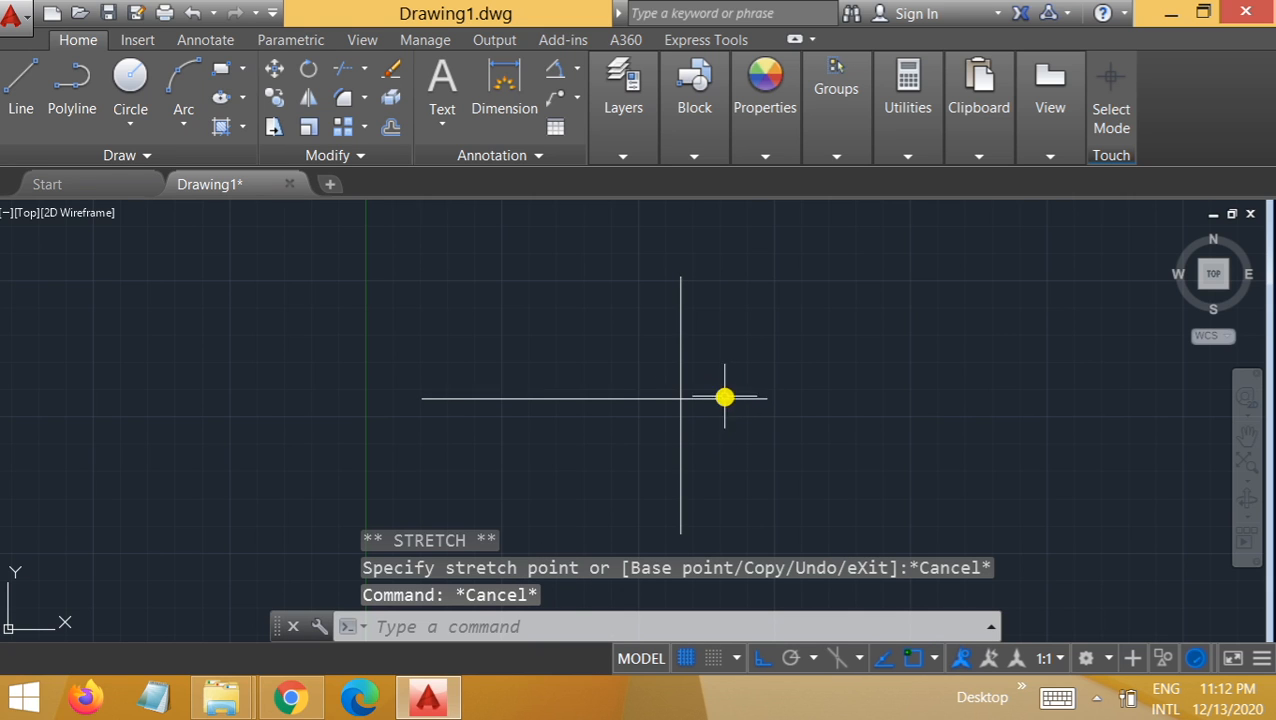
{"action": "left_click", "coordinate": [567, 620]}
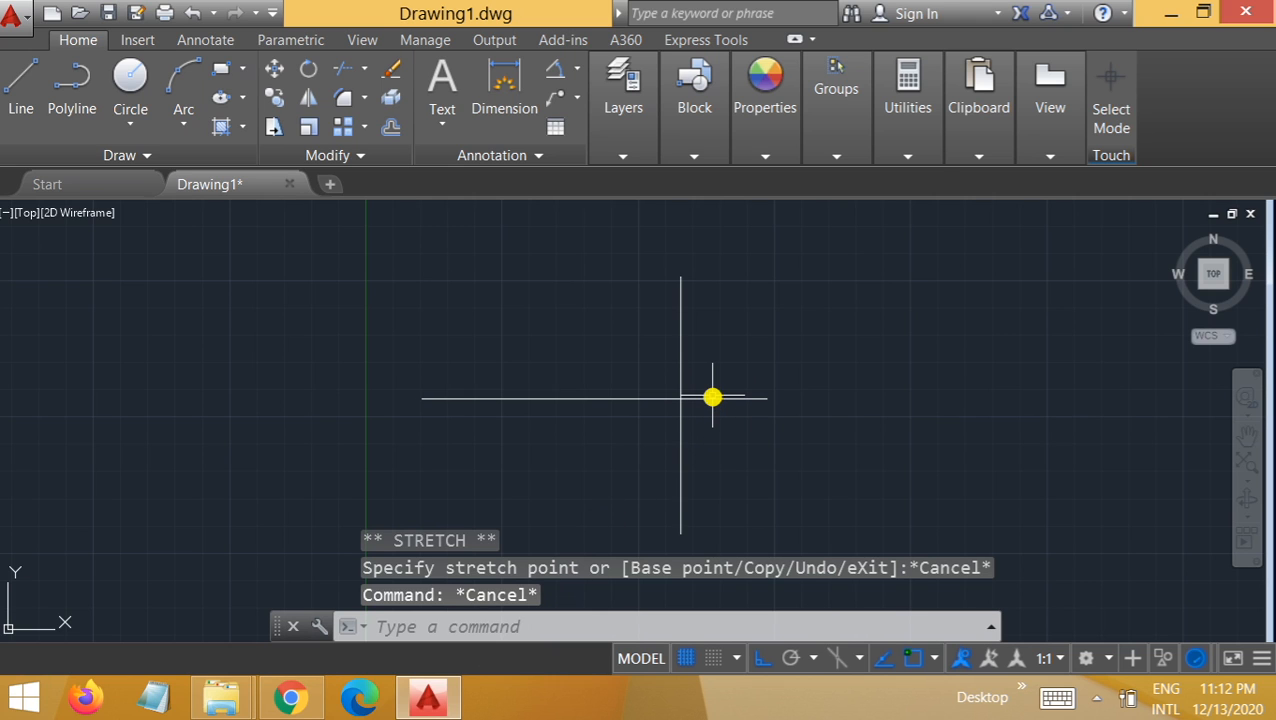
Erase the horizontal line and undo the erasure
{"action": "left_click_drag", "start_coordinate": [712, 397], "coordinate": [712, 399]}
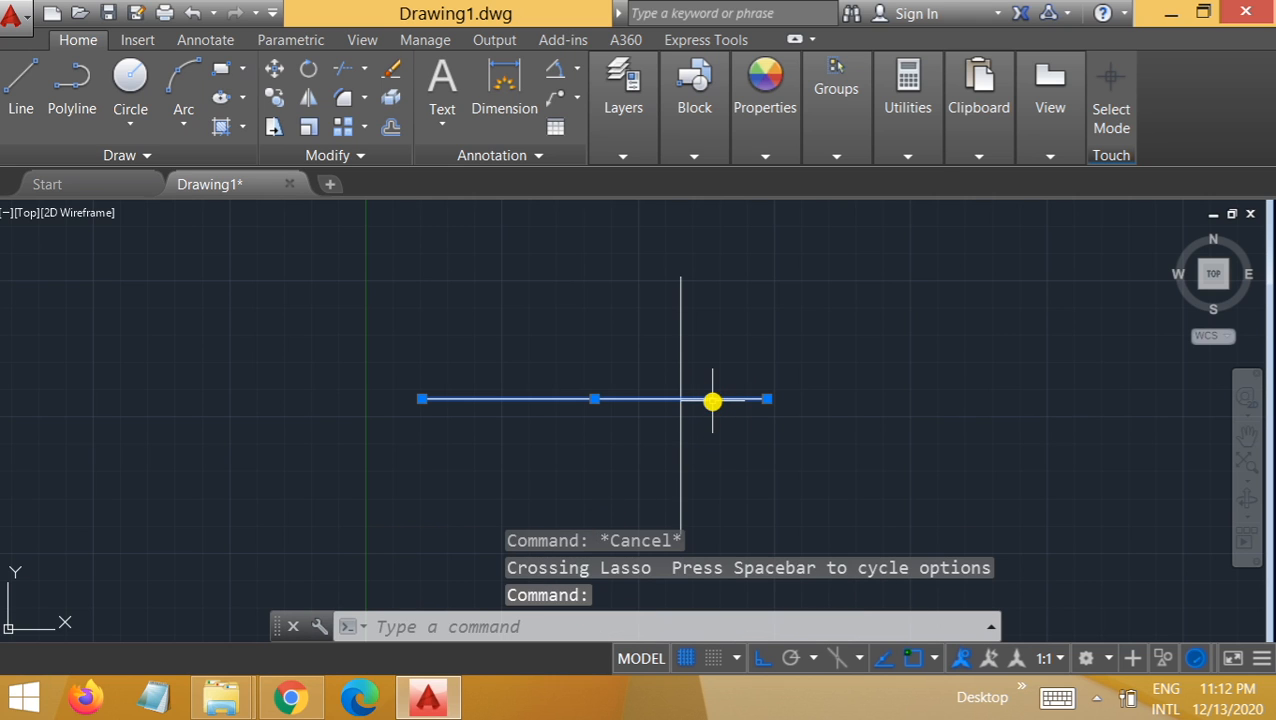
{"action": "key", "text": "Delete"}
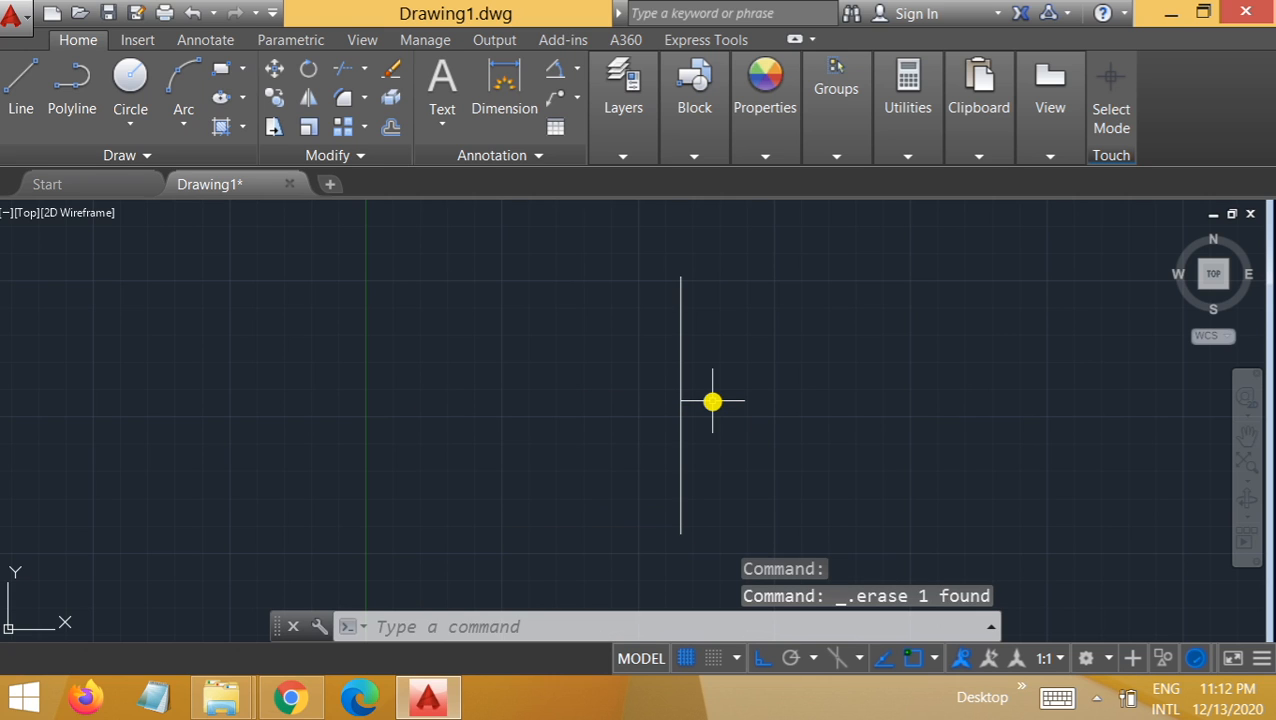
{"action": "key", "text": "ctrl+z"}
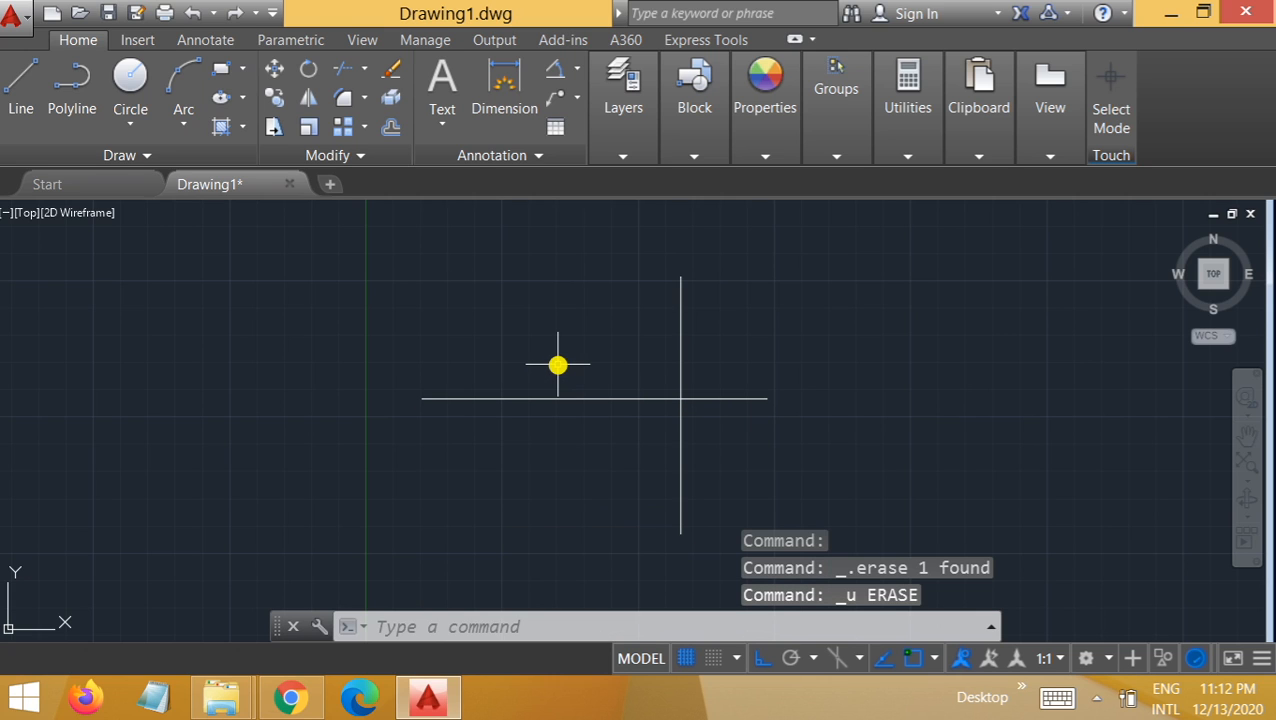
Trim the horizontal line's segment right of the vertical line, using both lines as cutting edges, and undo the trim
{"action": "type", "text": "TRIM"}
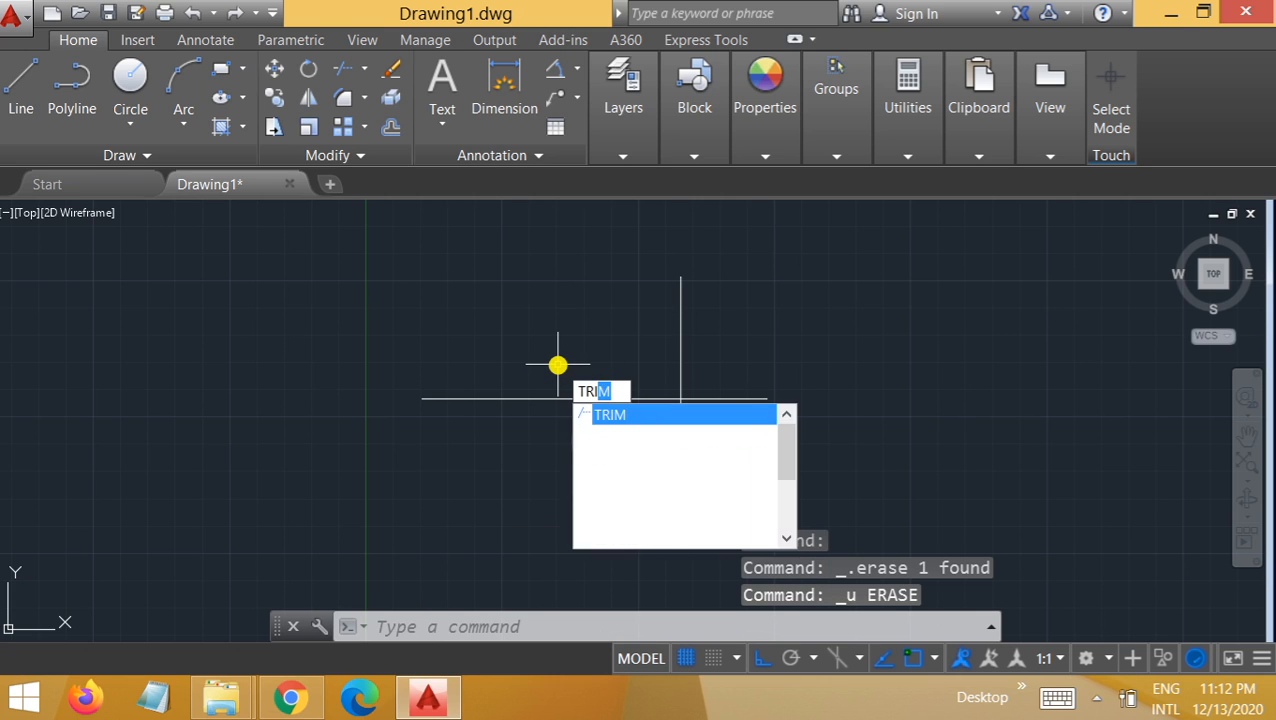
{"action": "key", "text": "Return"}
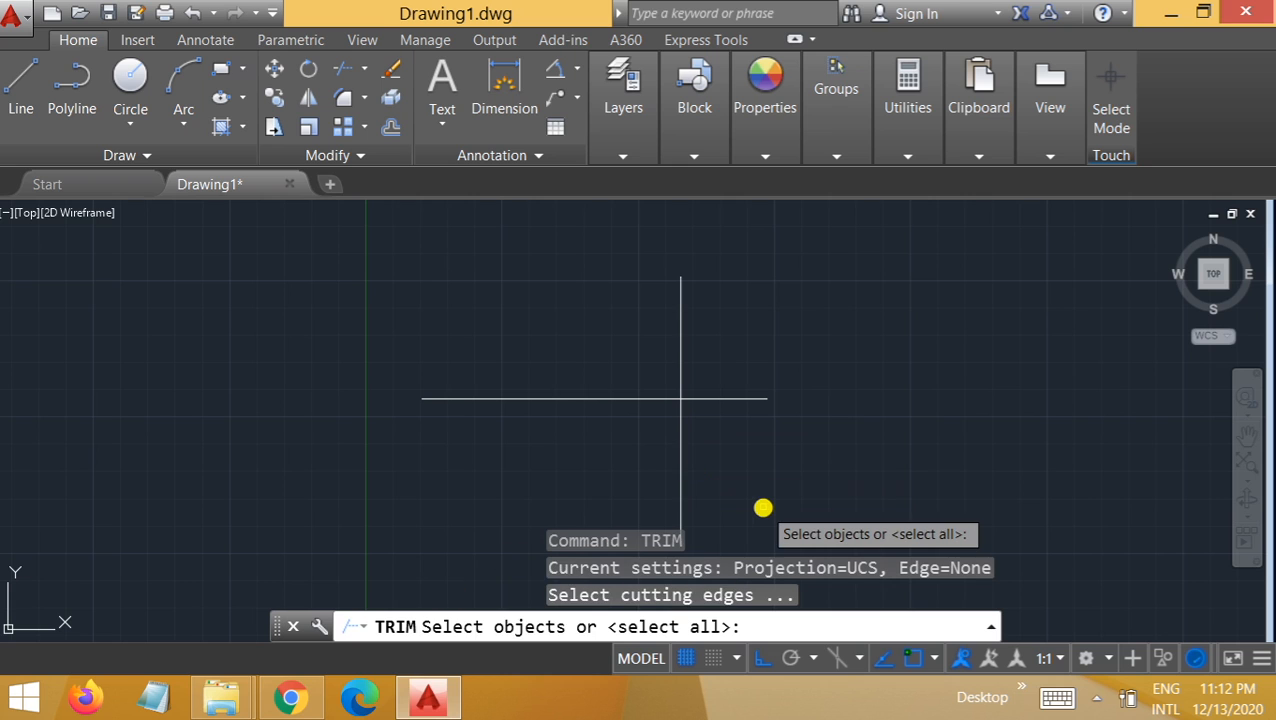
{"action": "mouse_move", "coordinate": [763, 507]}
{"action": "left_mouse_down"}
{"action": "mouse_move", "coordinate": [689, 450]}
{"action": "mouse_move", "coordinate": [575, 322]}
{"action": "left_mouse_up"}
{"action": "left_click", "coordinate": [577, 322]}
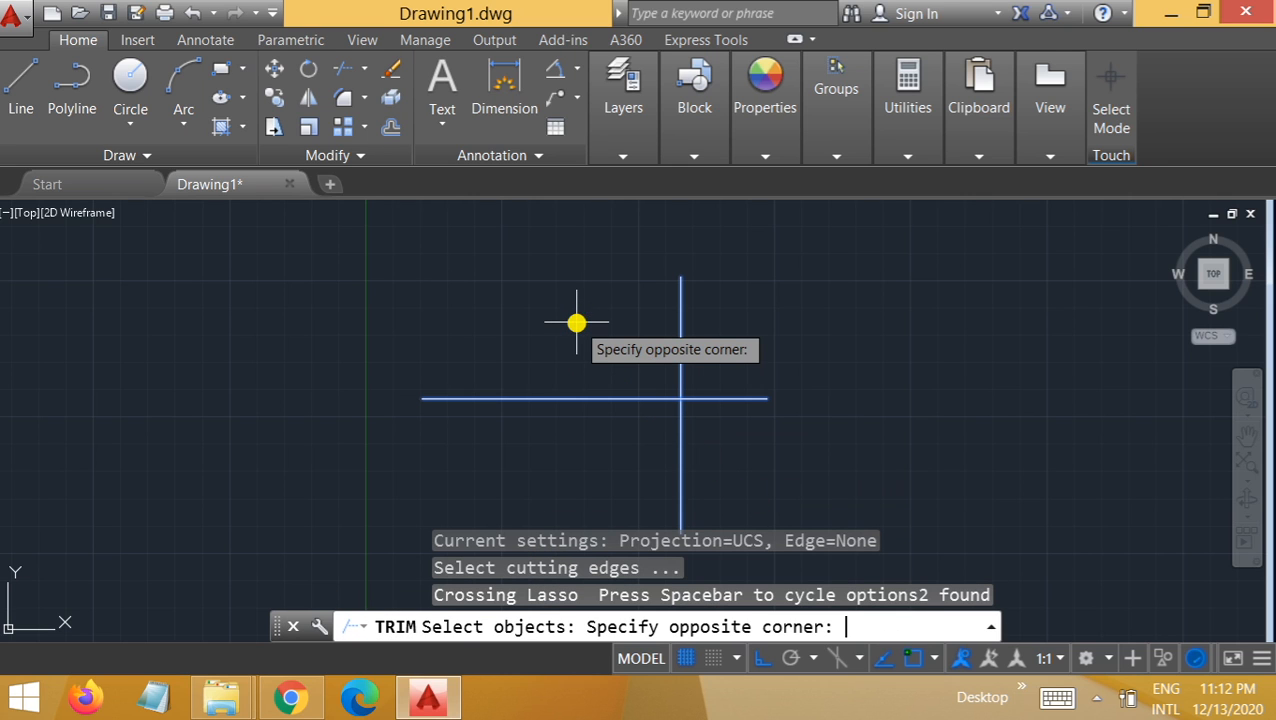
{"action": "left_click", "coordinate": [576, 322]}
{"action": "left_click", "coordinate": [702, 409]}
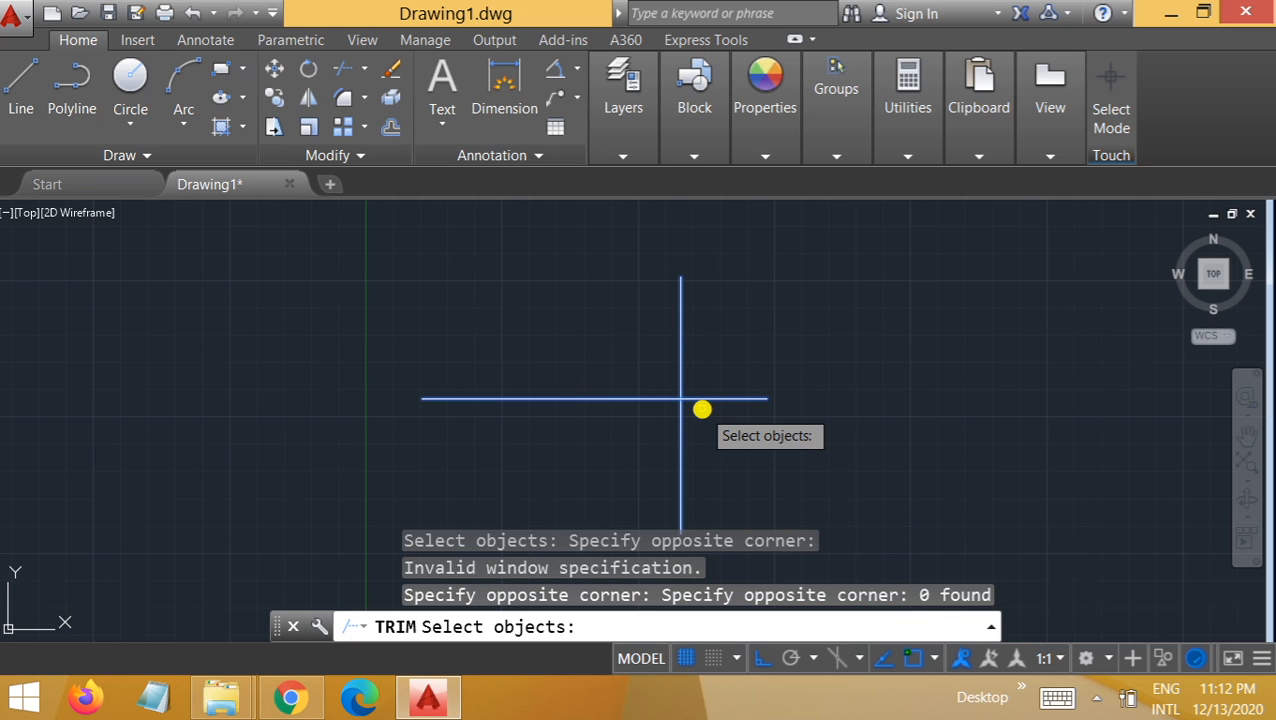
{"action": "left_click", "coordinate": [717, 400]}
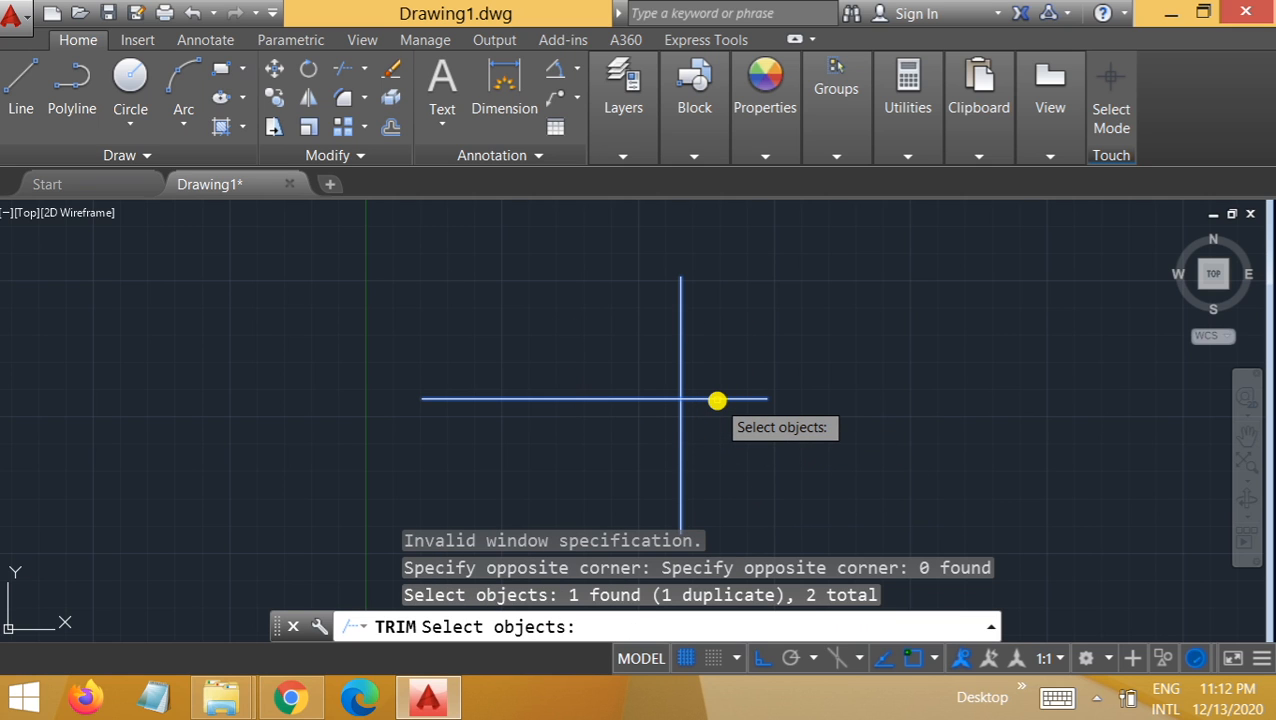
{"action": "key", "text": "Return"}
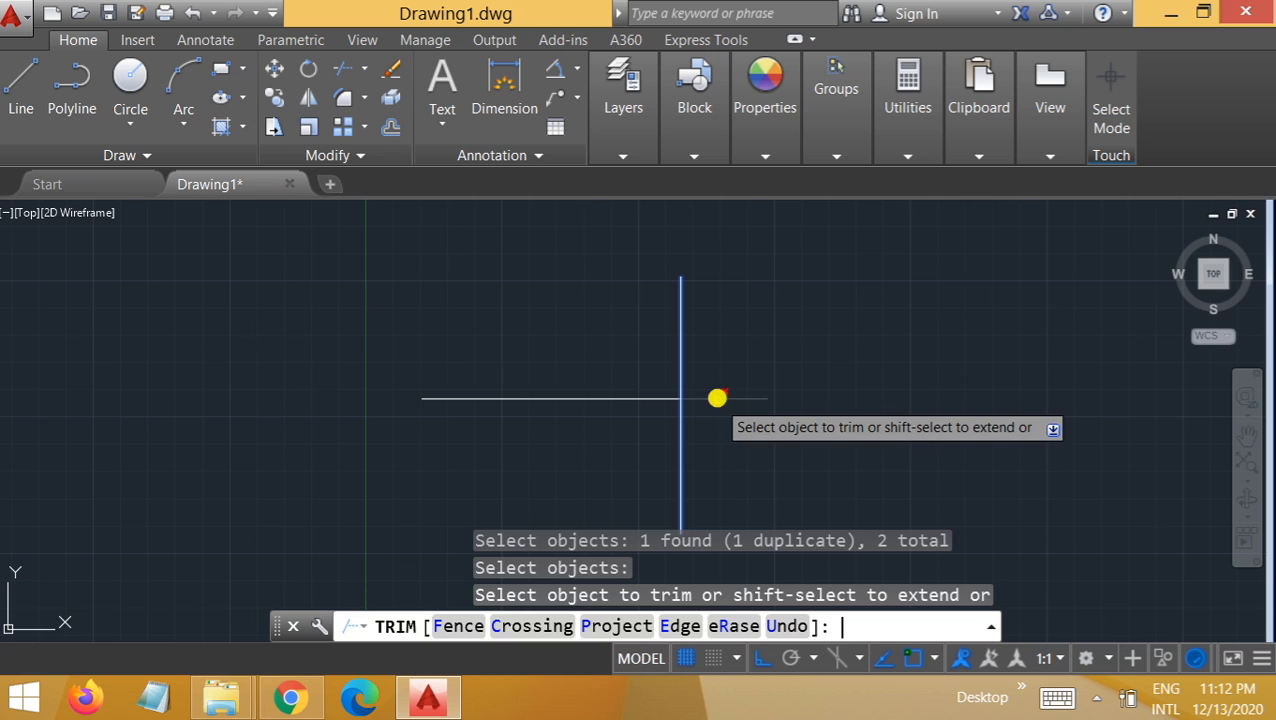
{"action": "left_click", "coordinate": [731, 398]}
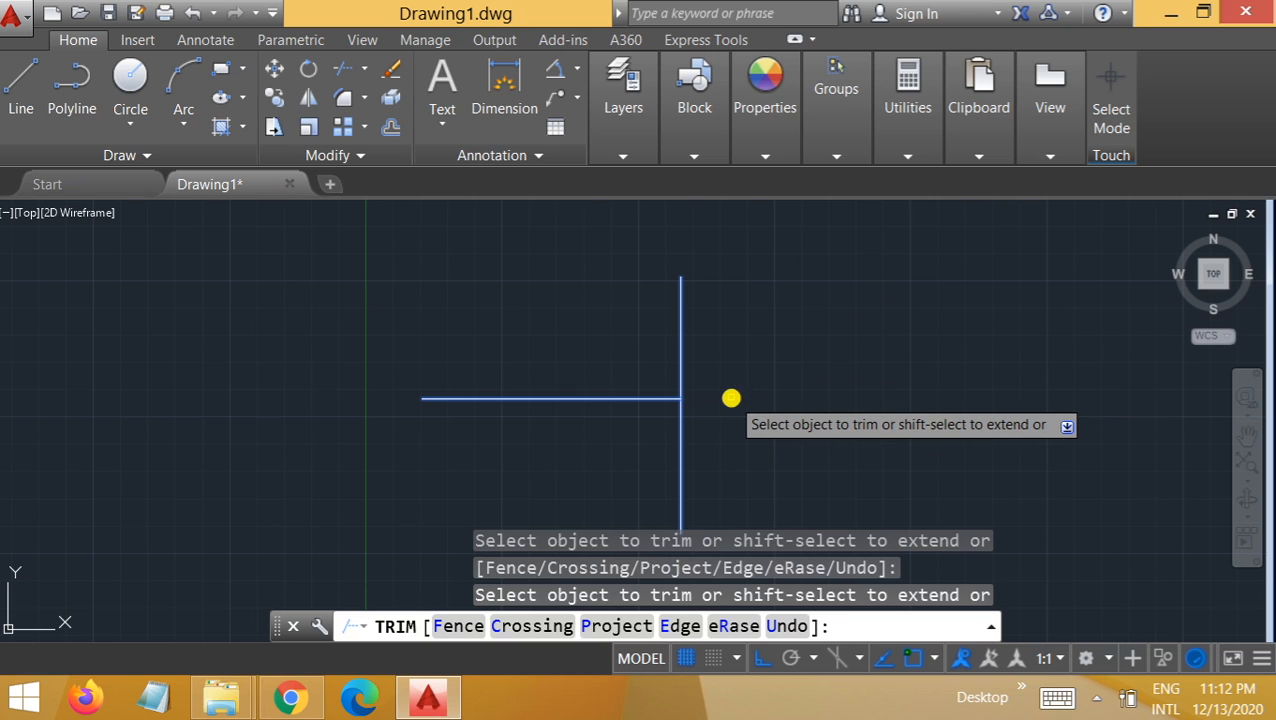
{"action": "key", "text": "Escape"}
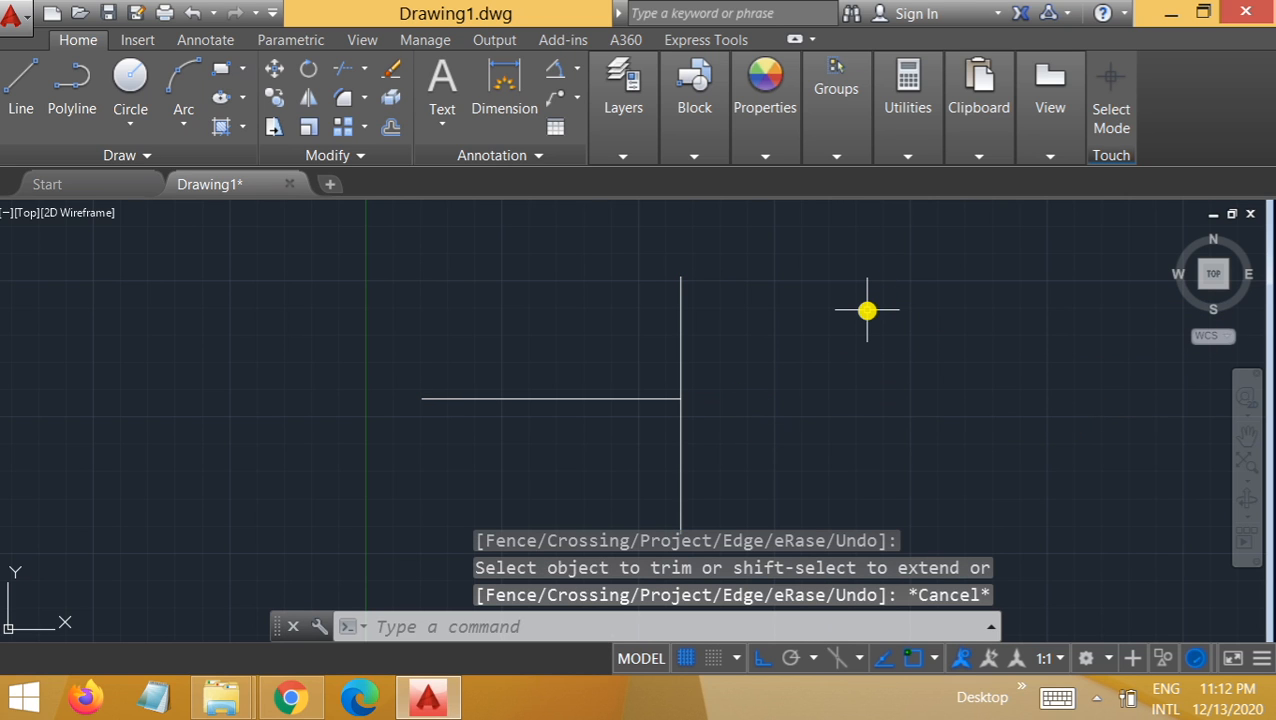
{"action": "key", "text": "ctrl+z"}
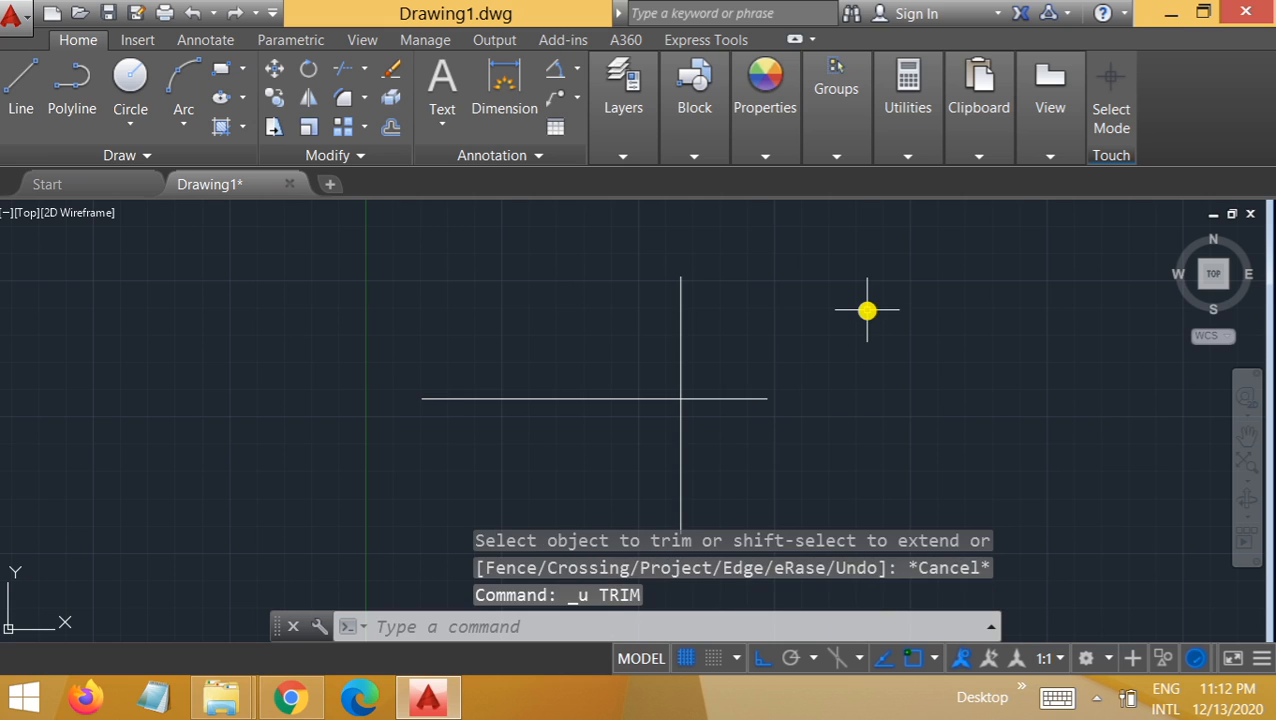
{"action": "key", "text": "Escape"}
{"action": "key", "text": "Escape"}
{"action": "type", "text": "trim"}
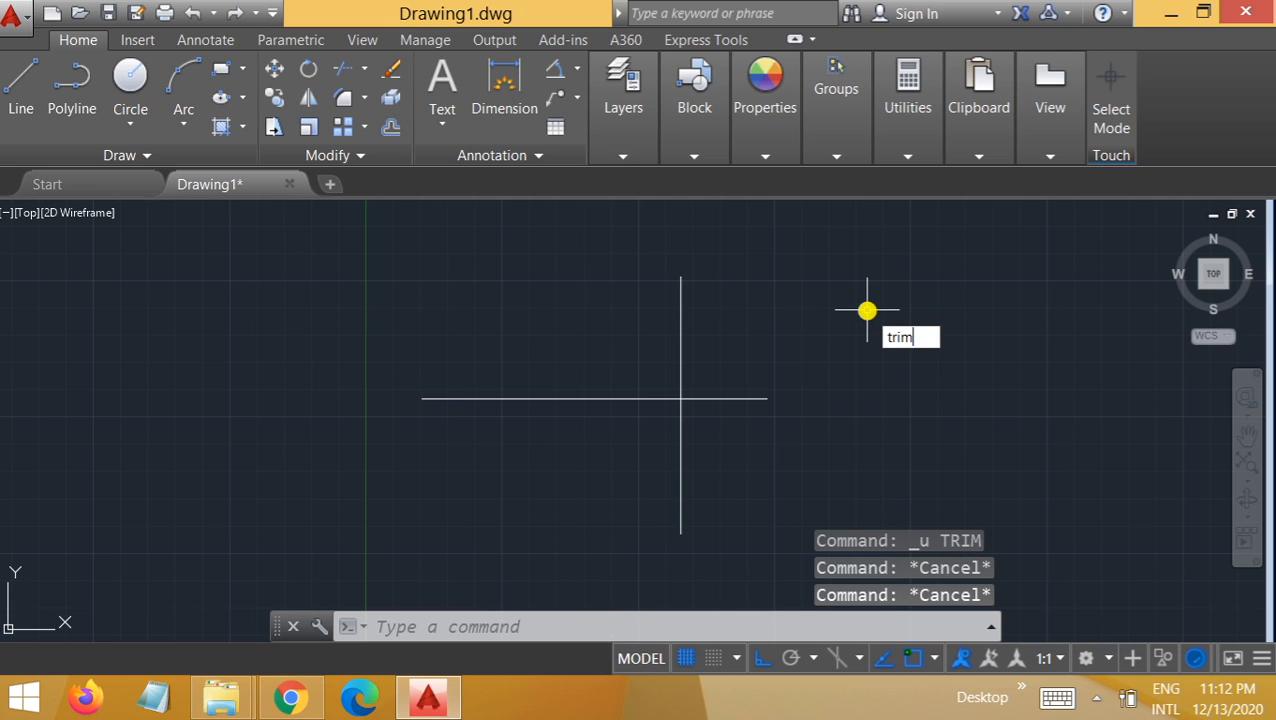
{"action": "key", "text": "Return"}
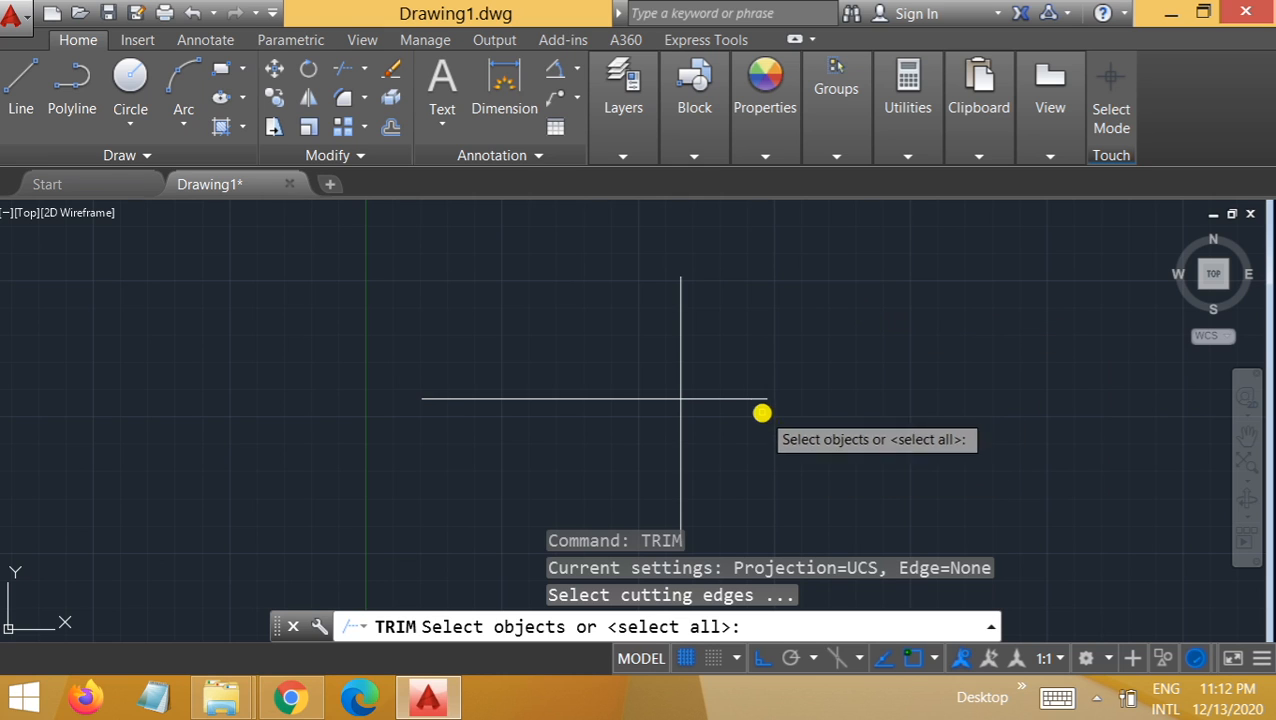
{"action": "left_click", "coordinate": [756, 398]}
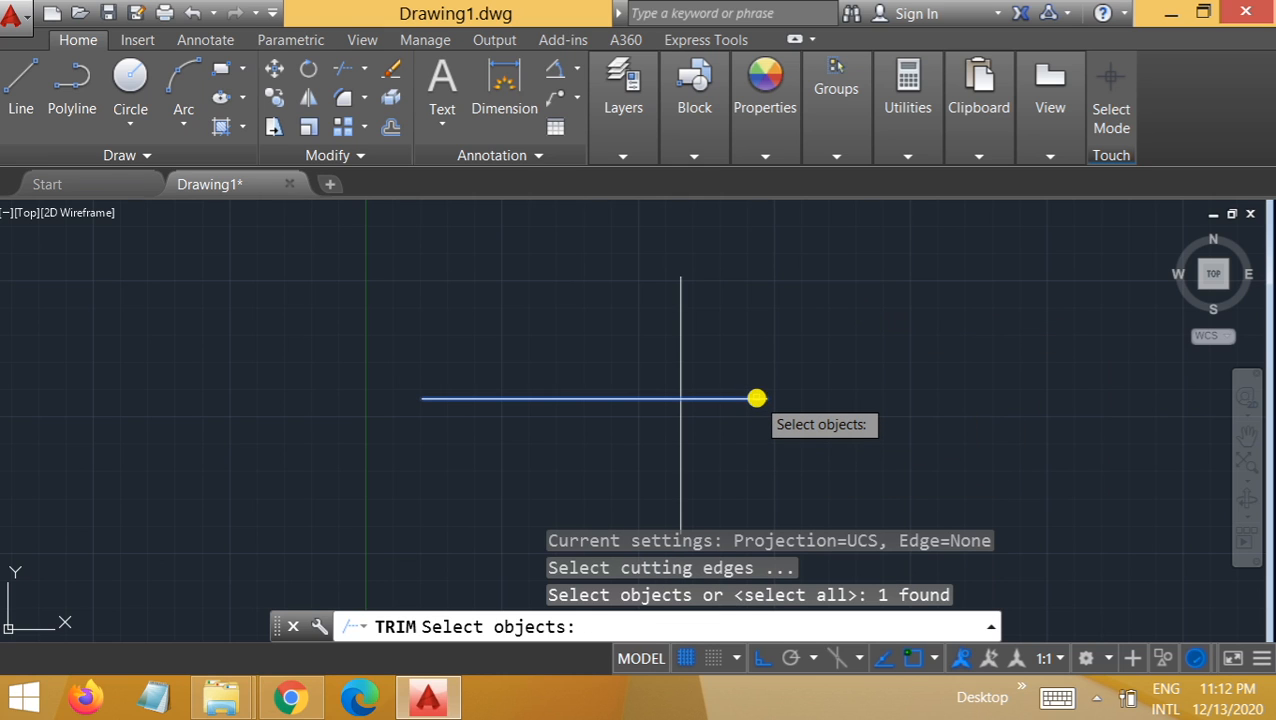
{"action": "left_click", "coordinate": [682, 429]}
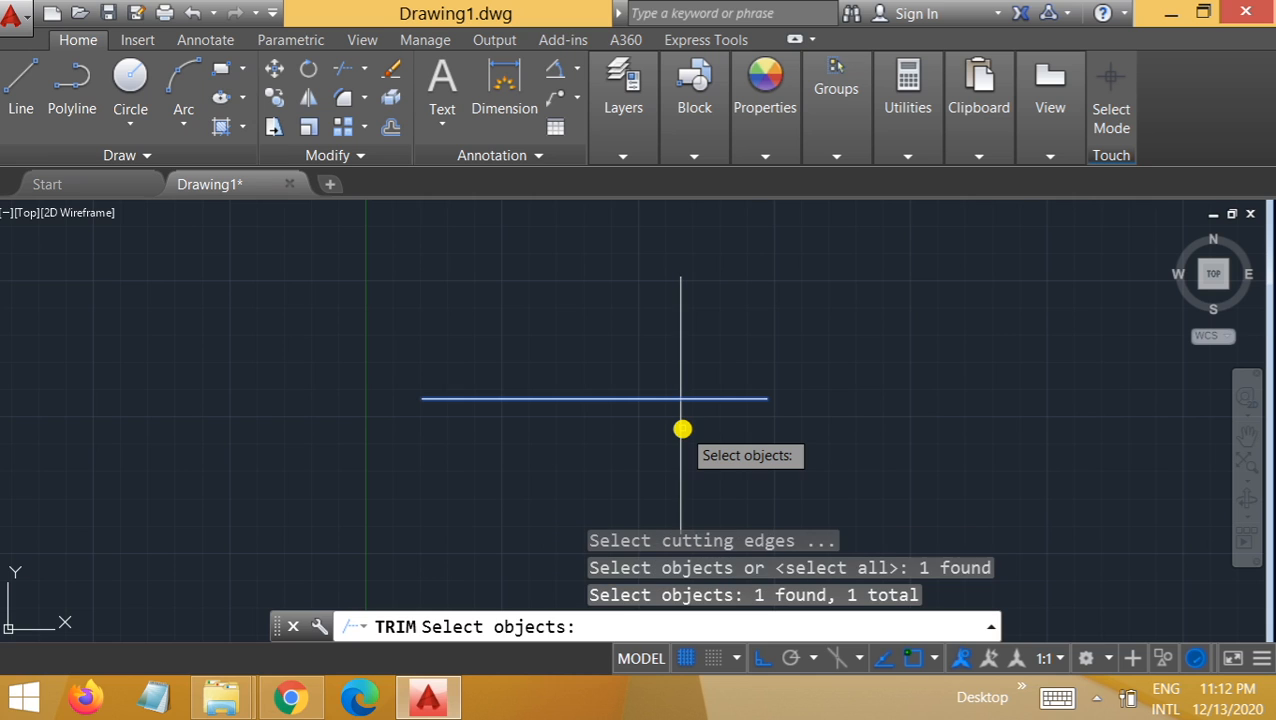
{"action": "left_click", "coordinate": [682, 429]}
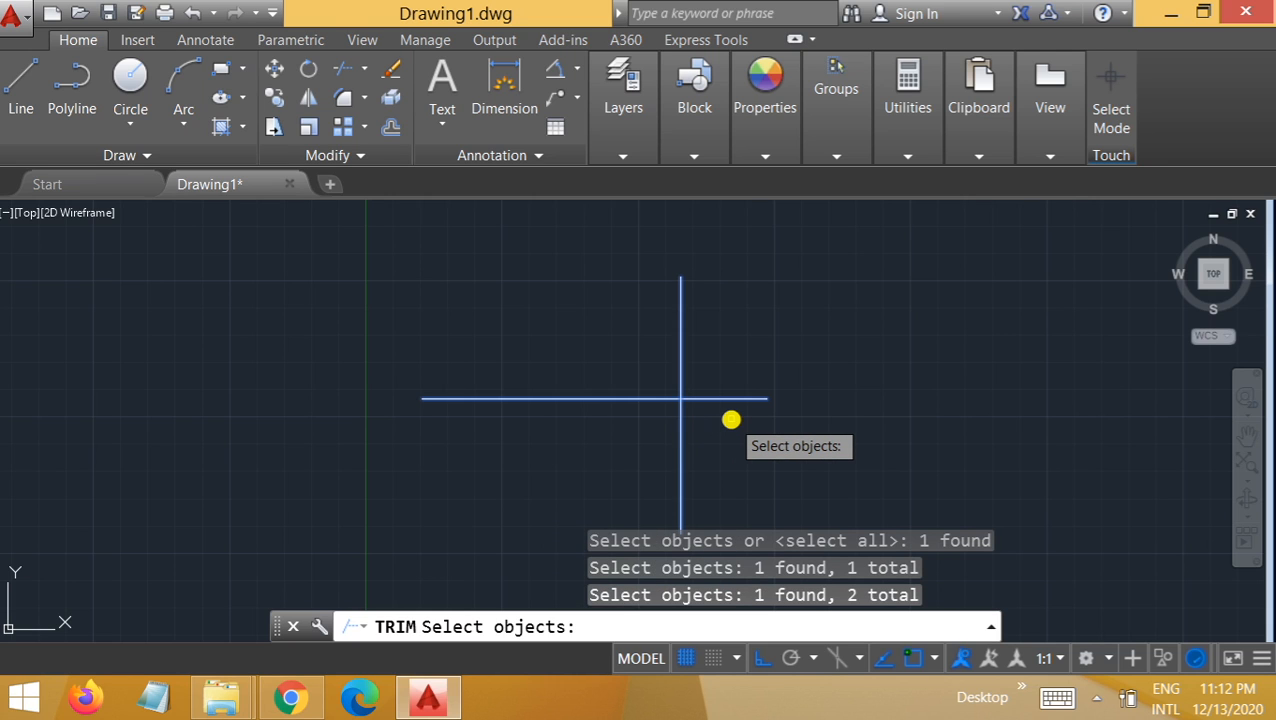
{"action": "key", "text": "Return"}
{"action": "key", "text": "Return"}
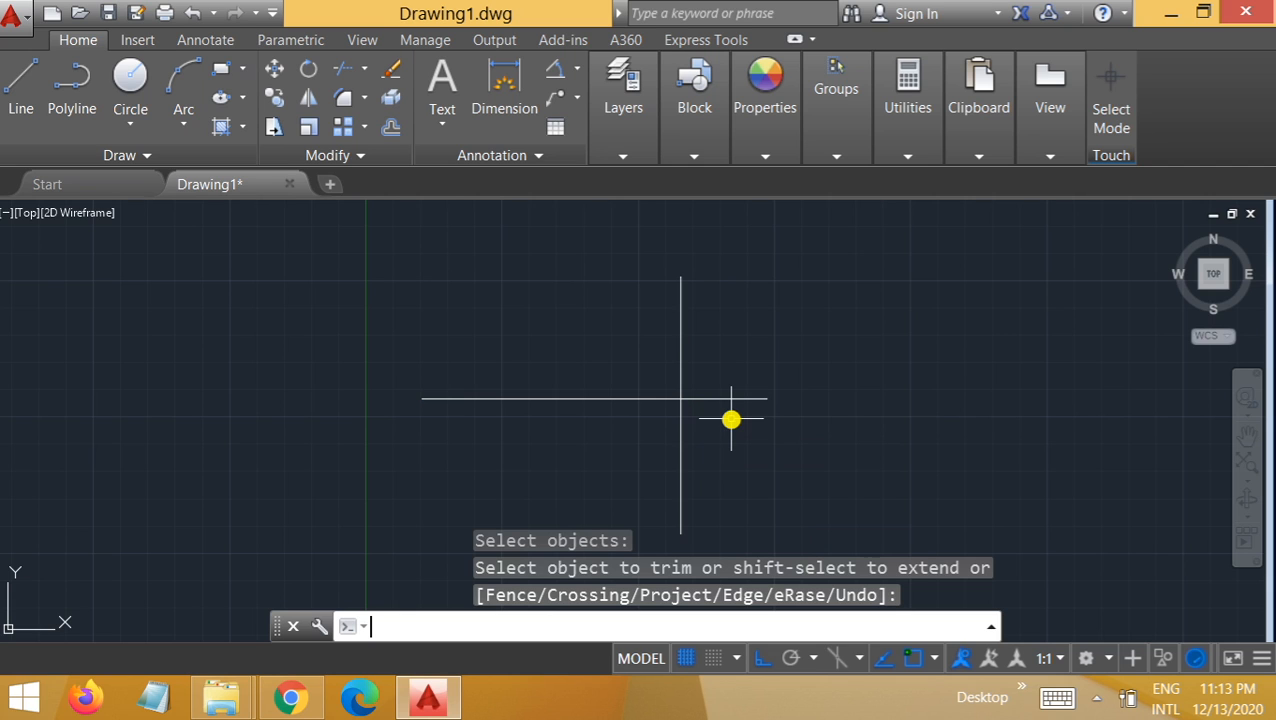
Trim off the part of the horizontal line that projects right of the vertical line, with both lines as cutting edges
{"action": "type", "text": "TRIM"}
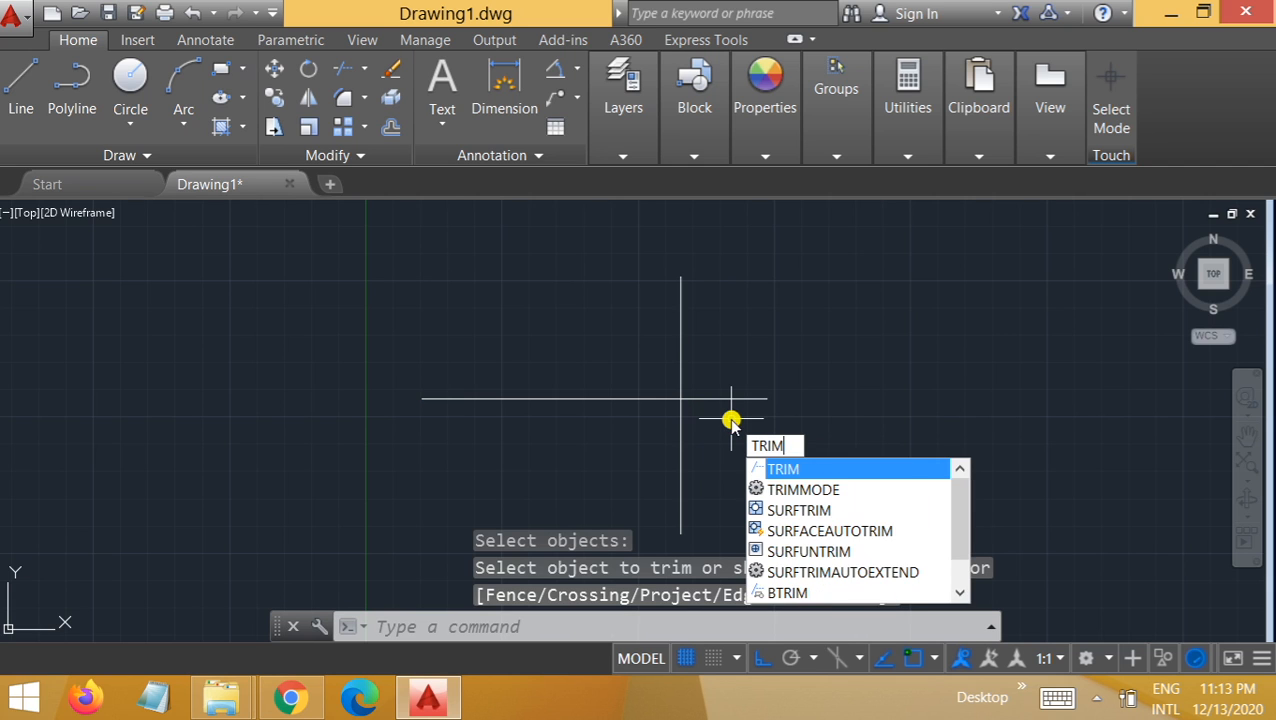
{"action": "key", "text": "Return"}
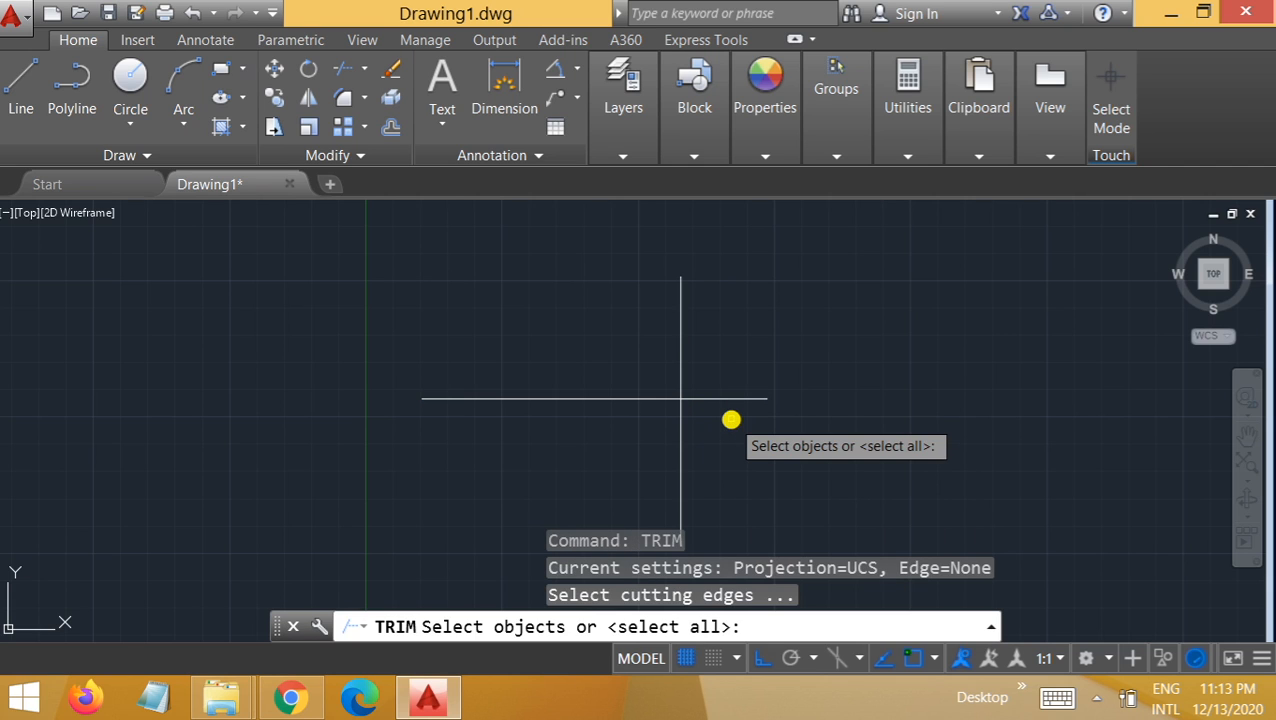
{"action": "left_click", "coordinate": [671, 401]}
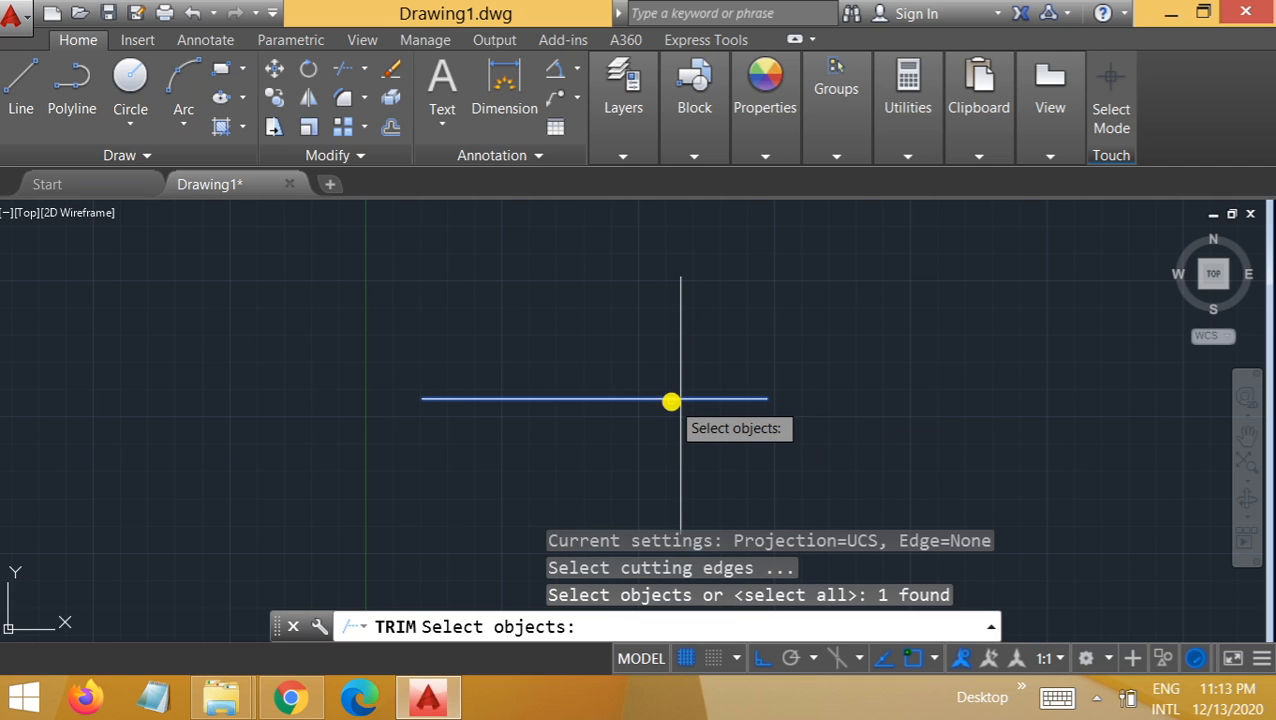
{"action": "left_click", "coordinate": [679, 381]}
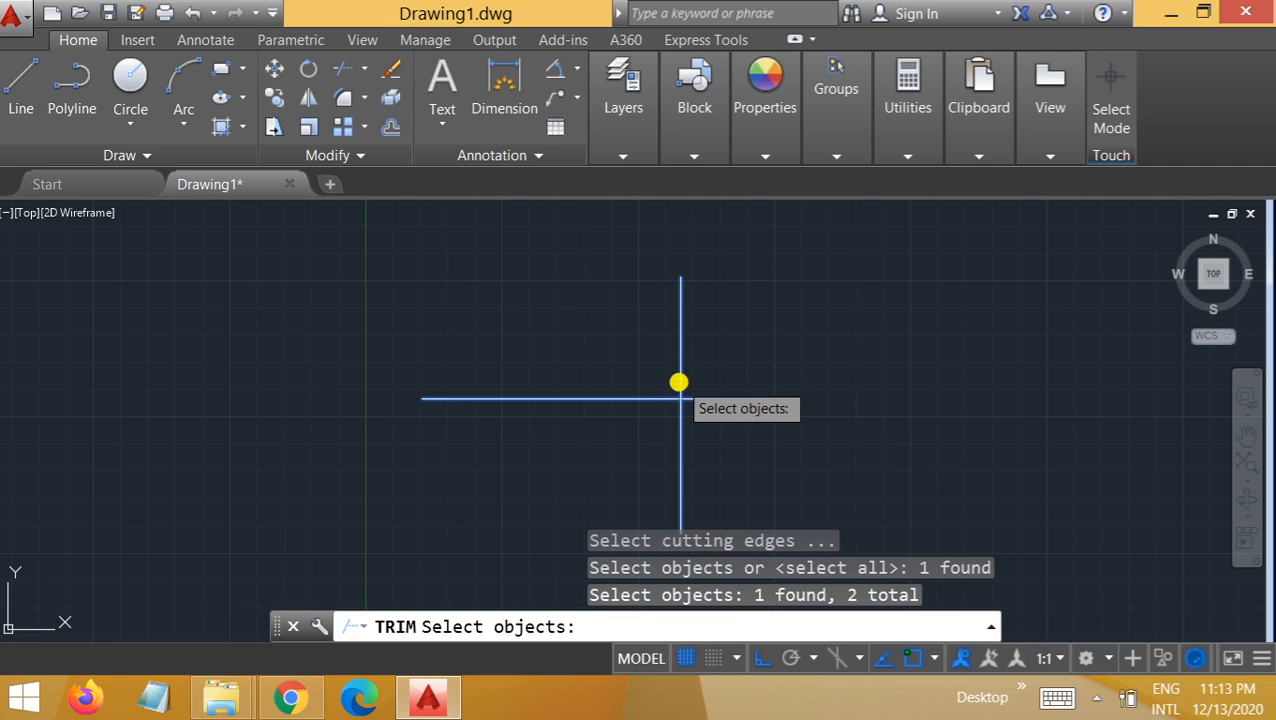
{"action": "key", "text": "Return"}
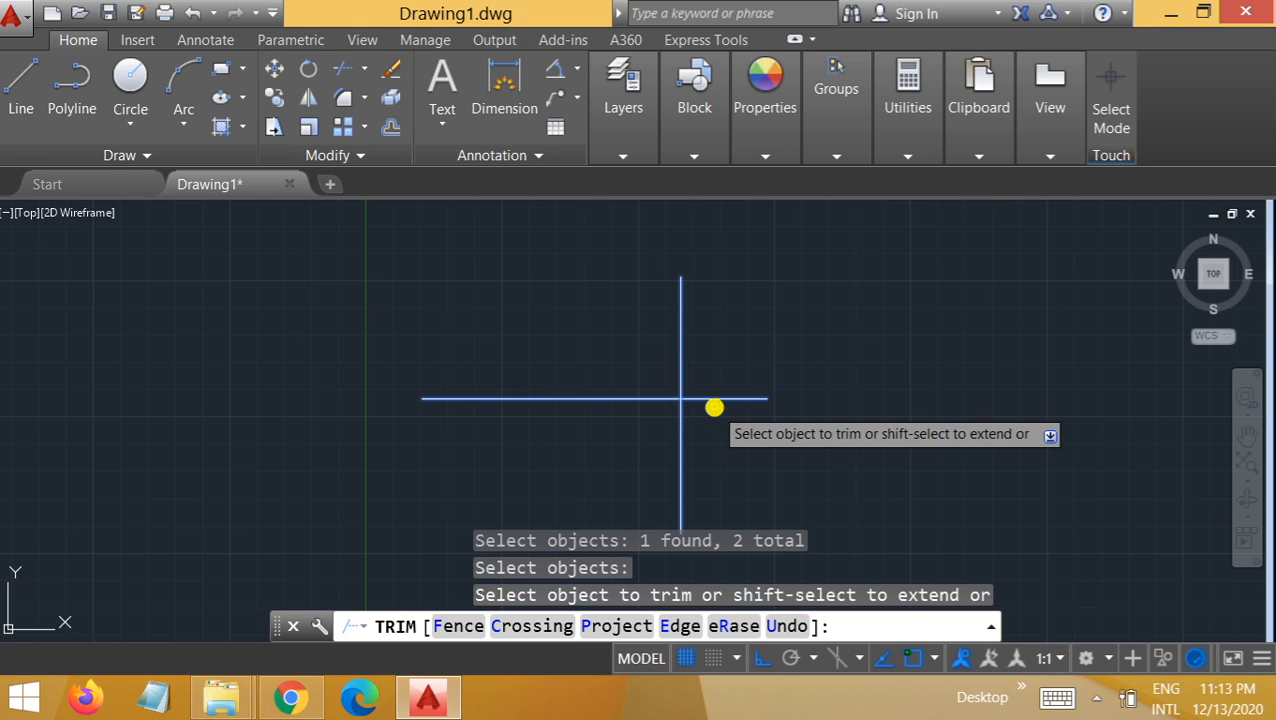
{"action": "left_click", "coordinate": [724, 400]}
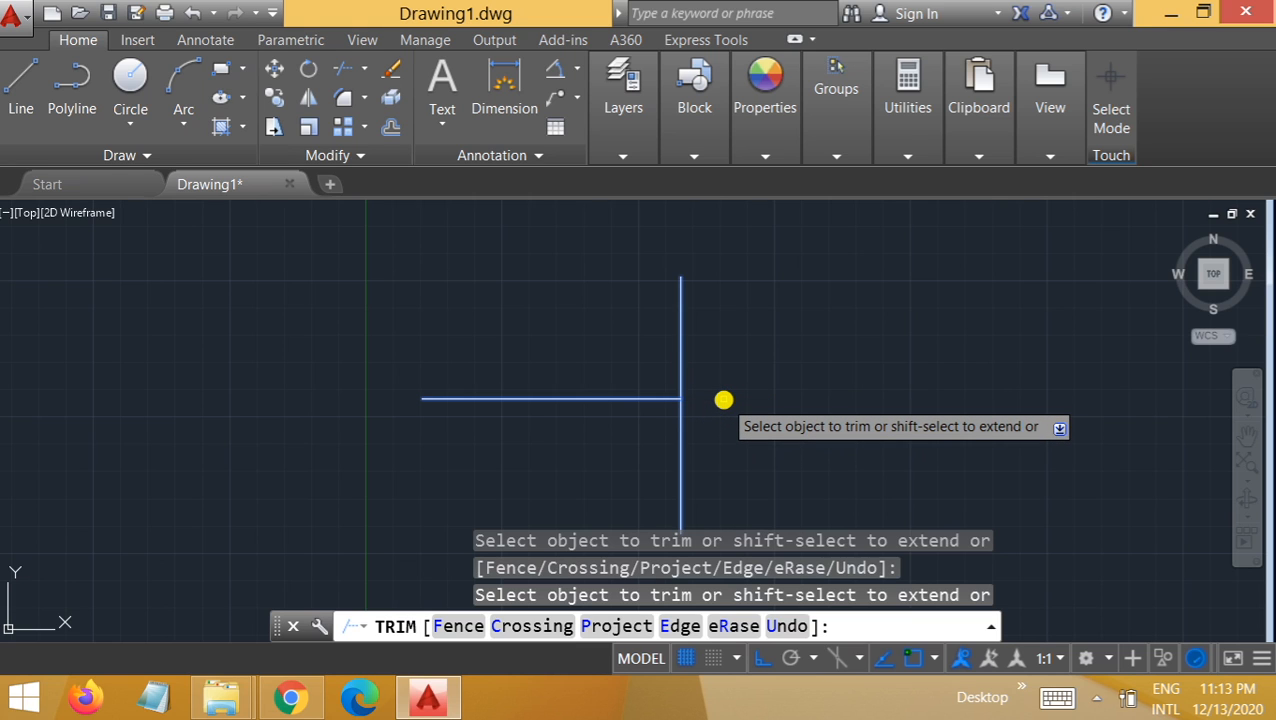
{"action": "key", "text": "Return"}
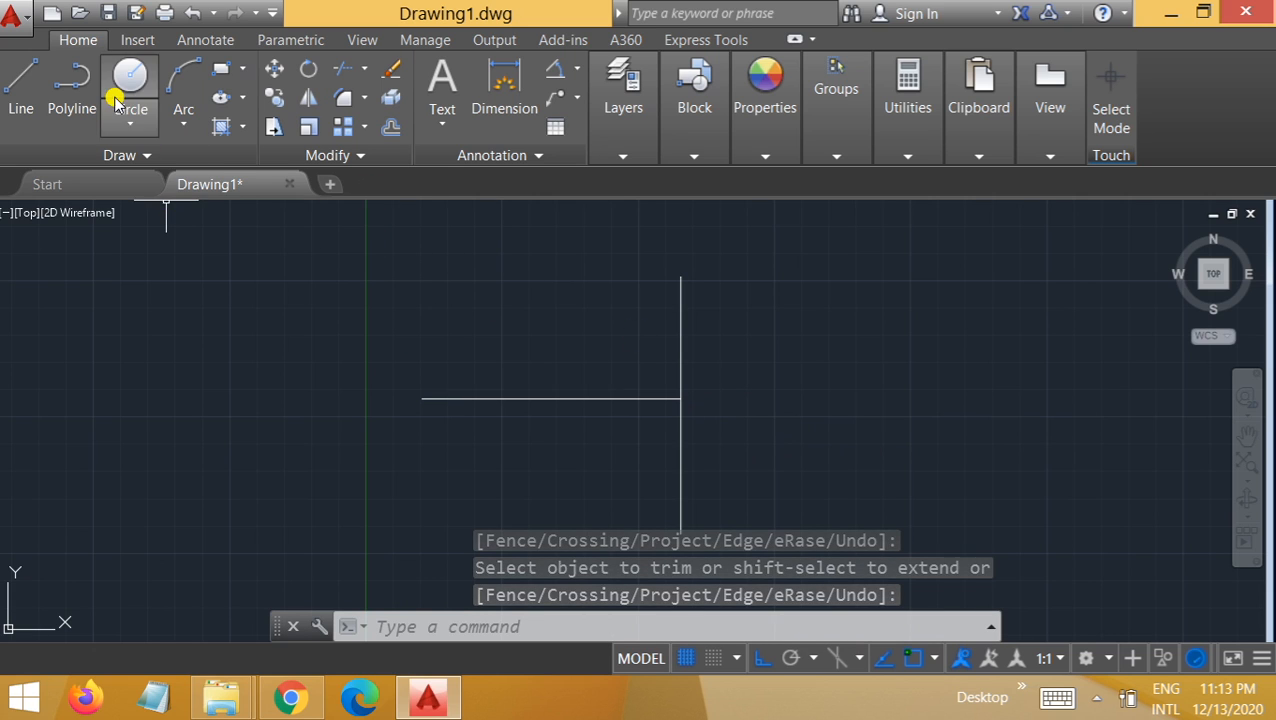
Erase the horizontal line and draw a circle with a radius of about 20.6 units to the left of the vertical line
{"action": "left_click", "coordinate": [508, 399]}
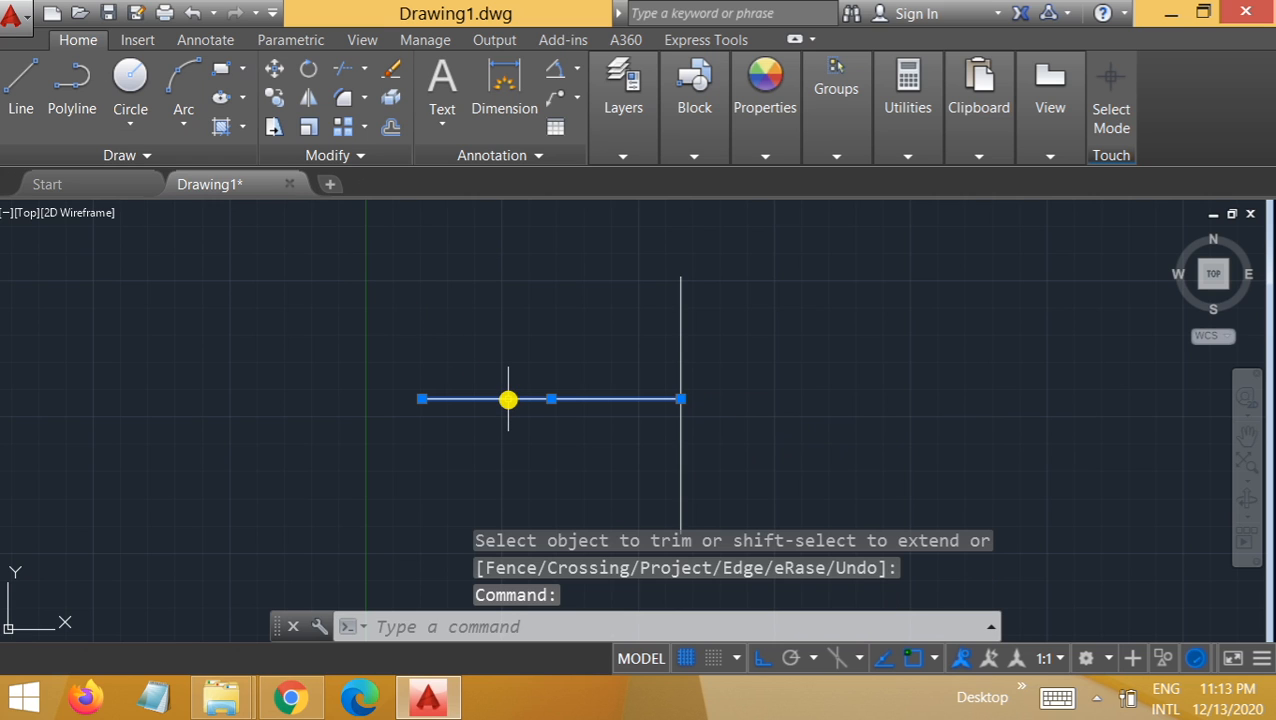
{"action": "key", "text": "Delete"}
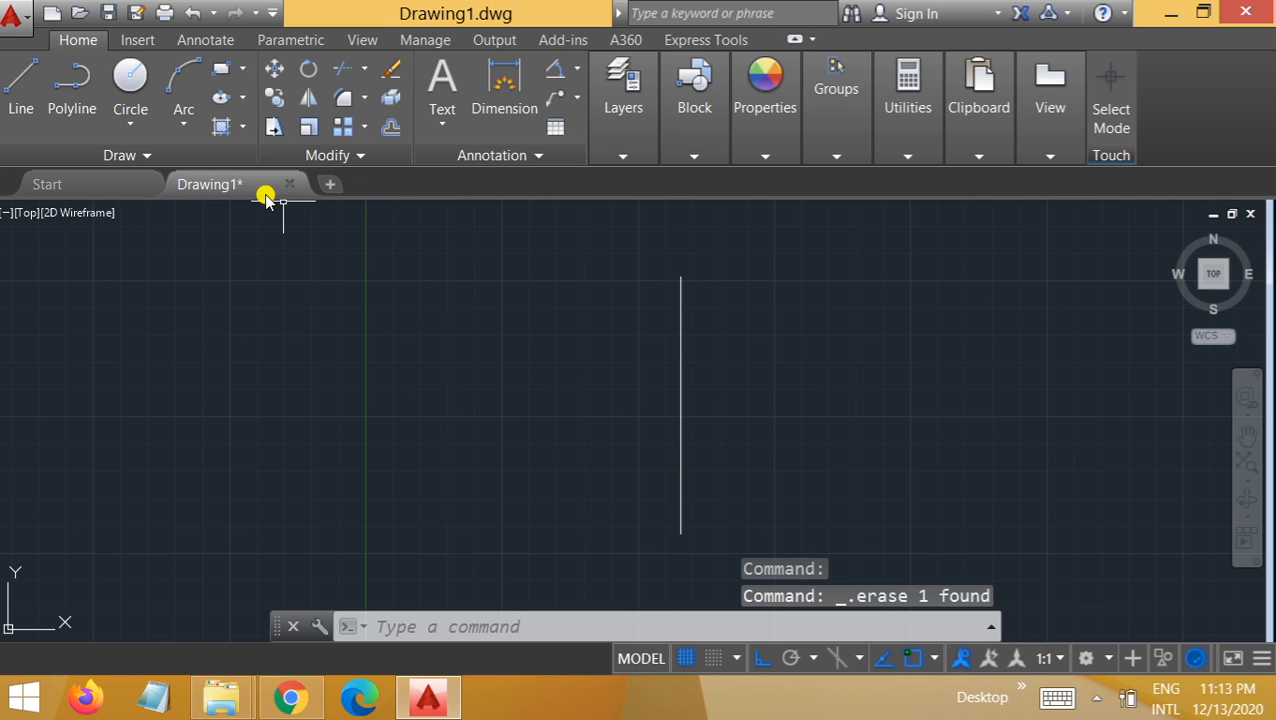
{"action": "left_click", "coordinate": [138, 84]}
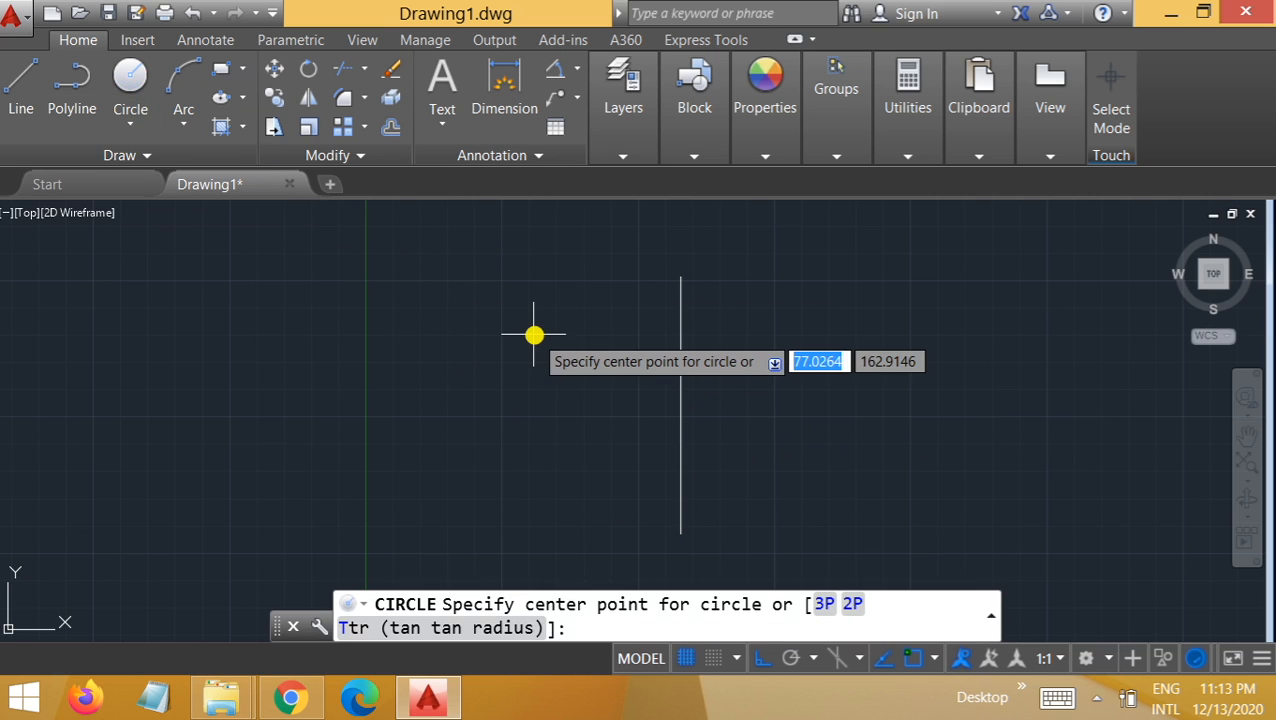
{"action": "left_click", "coordinate": [576, 337]}
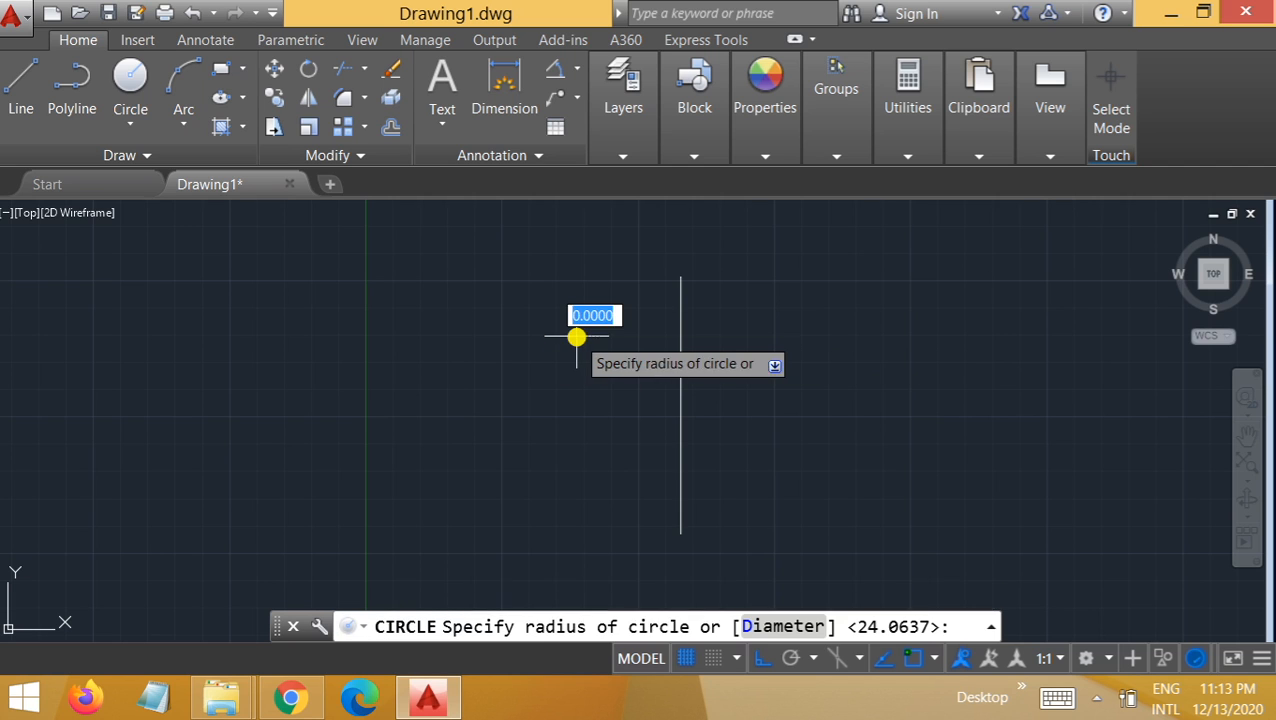
{"action": "left_click", "coordinate": [621, 378]}
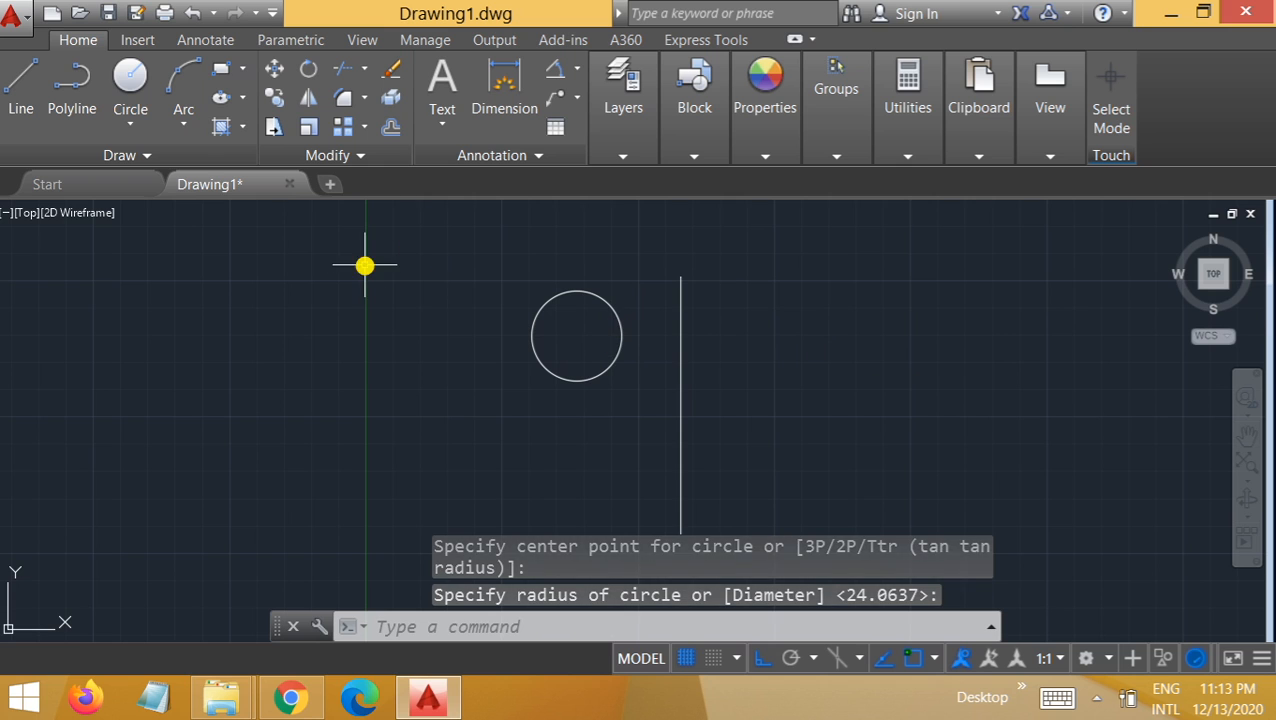
Draw a second circle of nearly the same size overlapping the first, with its centre just inside the first circle's right edge
{"action": "left_click", "coordinate": [131, 80]}
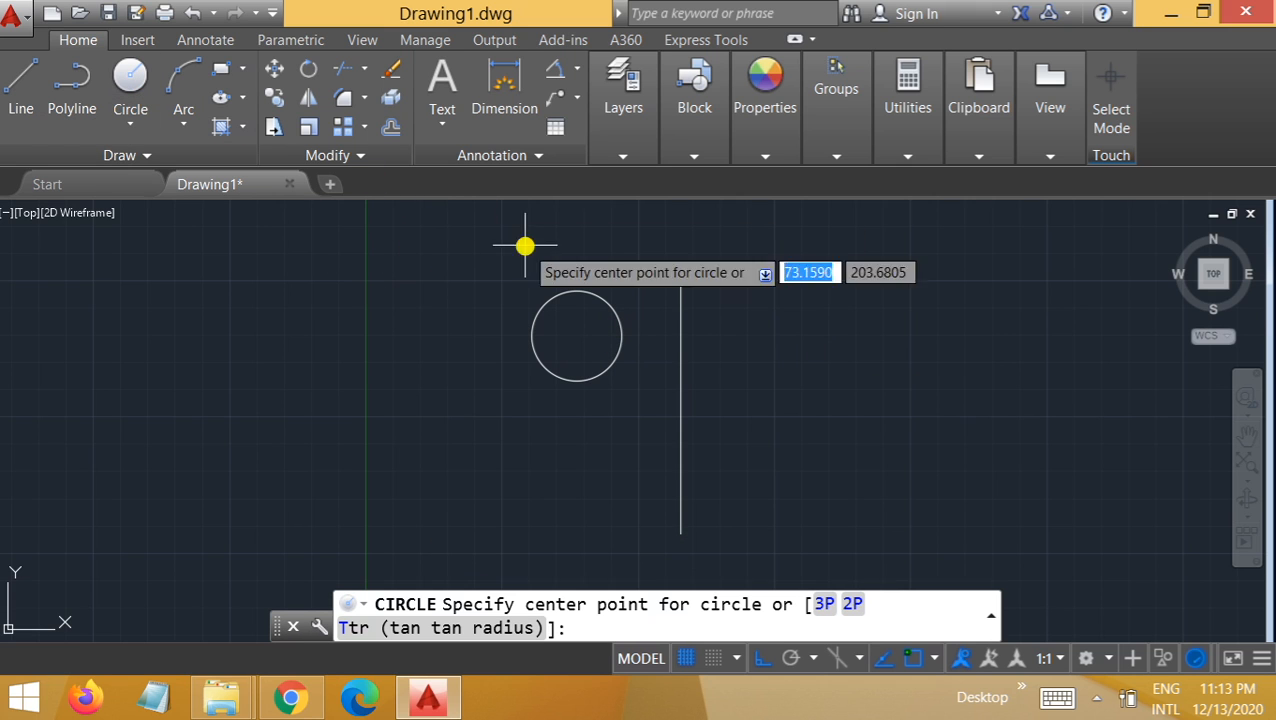
{"action": "left_click", "coordinate": [609, 334]}
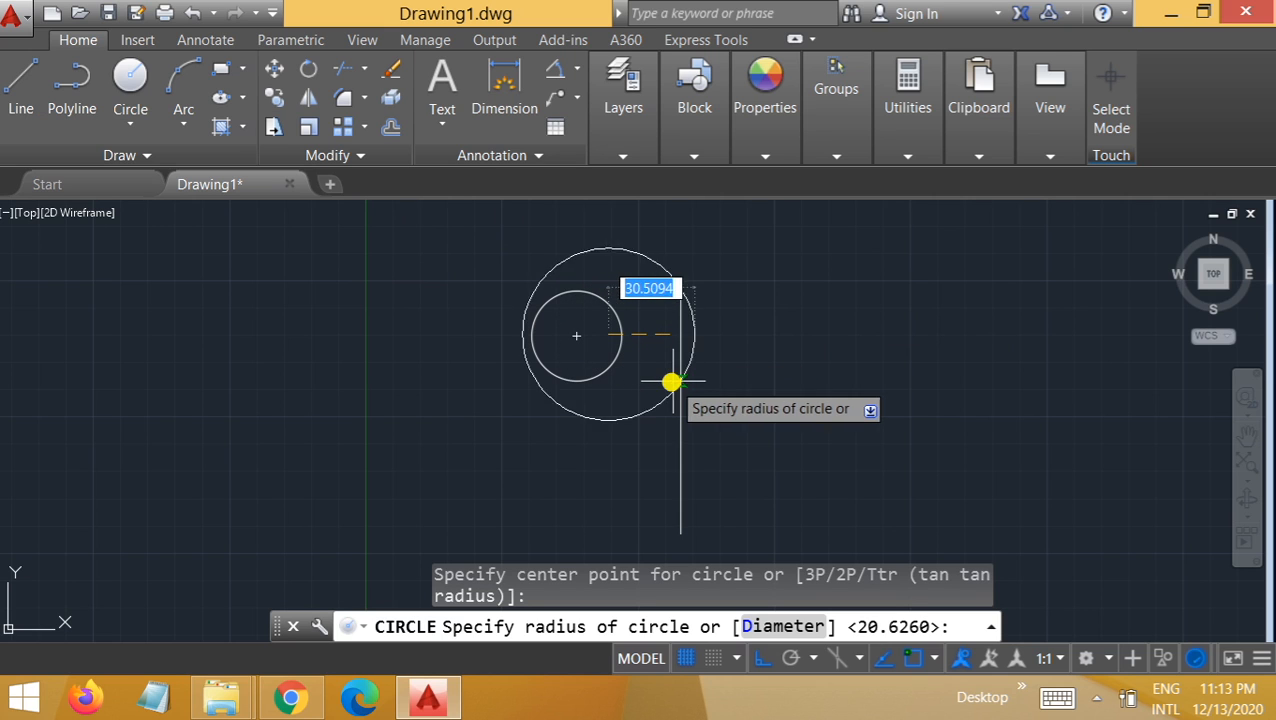
{"action": "left_click", "coordinate": [654, 368]}
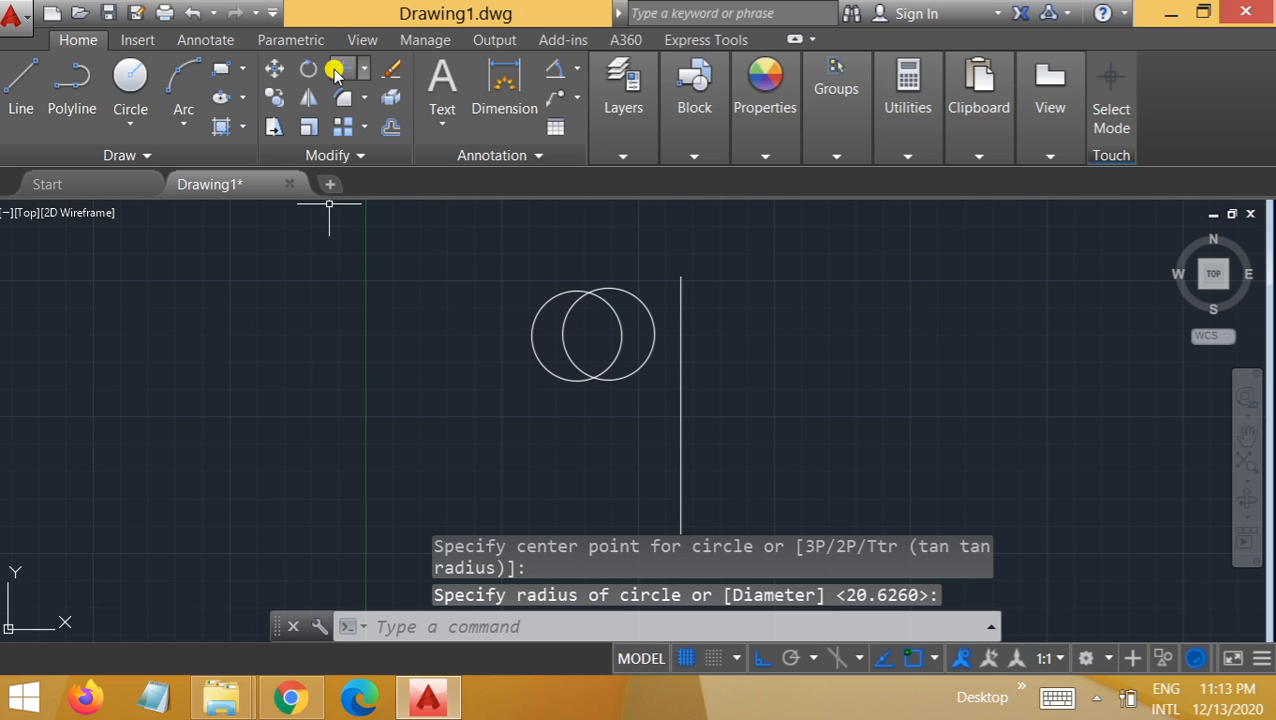
{"action": "left_click", "coordinate": [340, 75]}
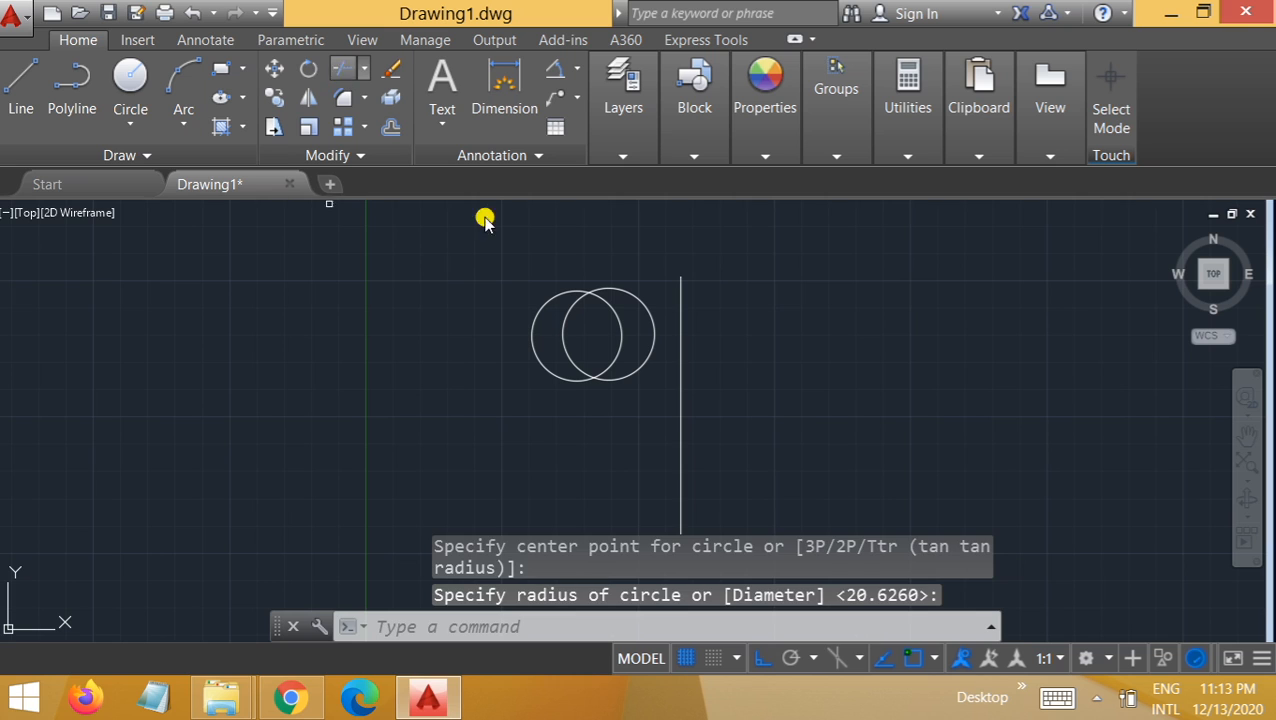
{"action": "left_click", "coordinate": [636, 366]}
{"action": "left_click", "coordinate": [599, 338]}
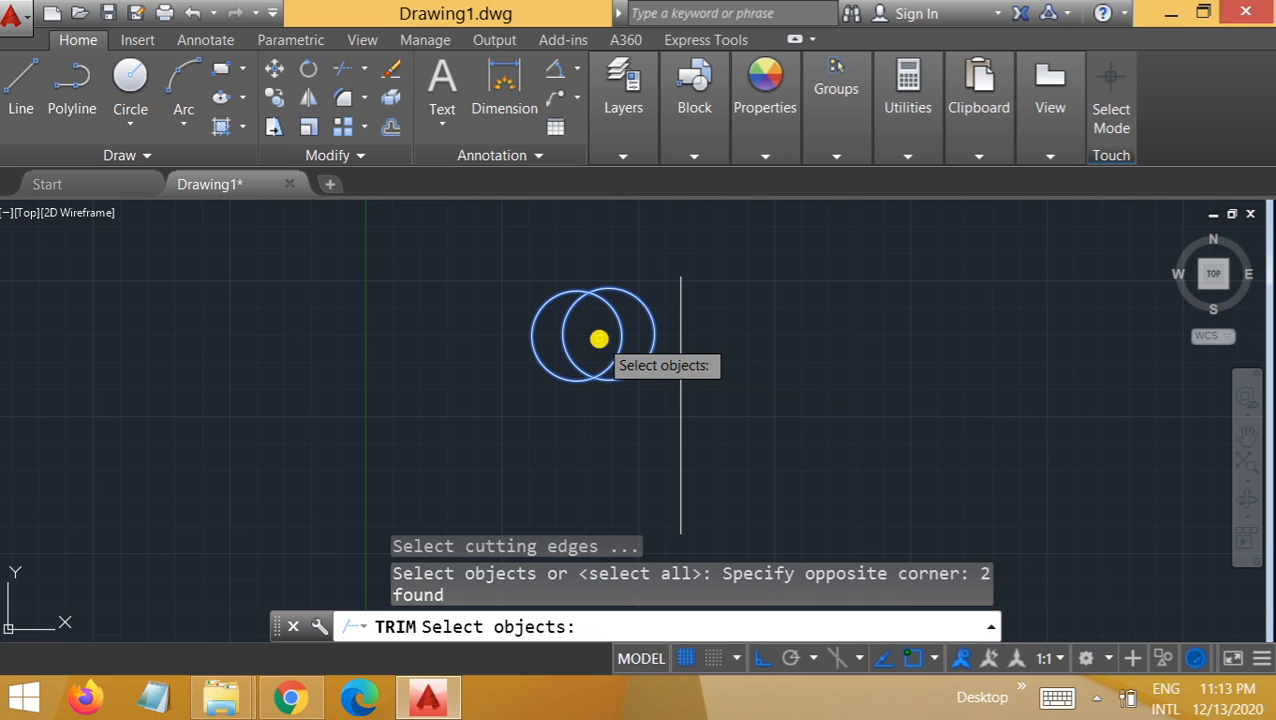
{"action": "key", "text": "Escape"}
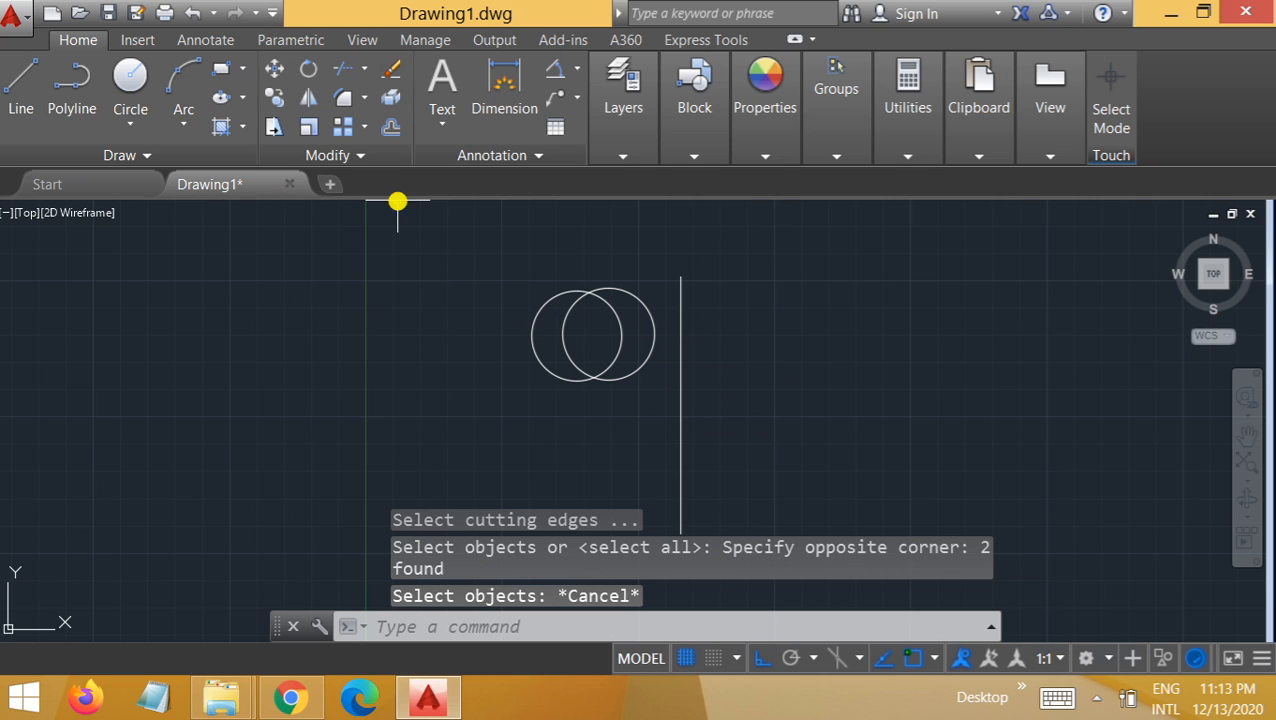
Trim both arcs inside the overlap of the two circles, using both circles as cutting edges, to leave only the outer outline
{"action": "left_click", "coordinate": [349, 74]}
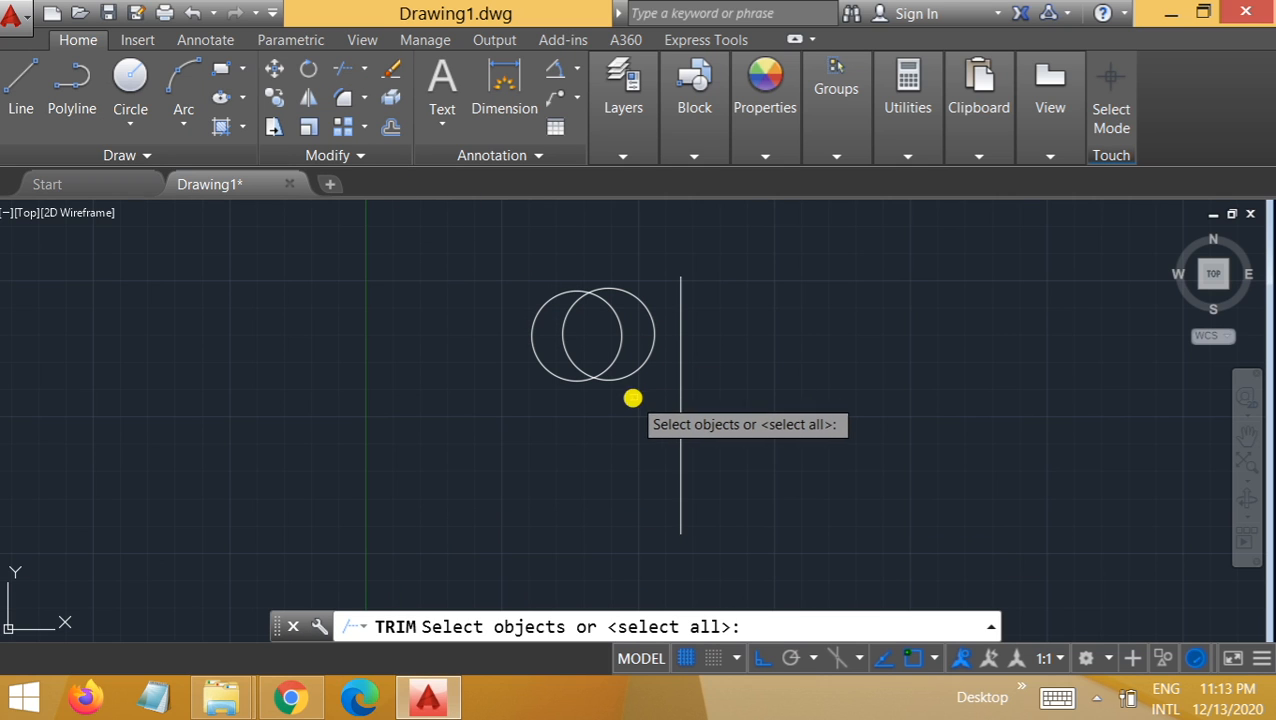
{"action": "left_click_drag", "start_coordinate": [660, 403], "coordinate": [501, 241]}
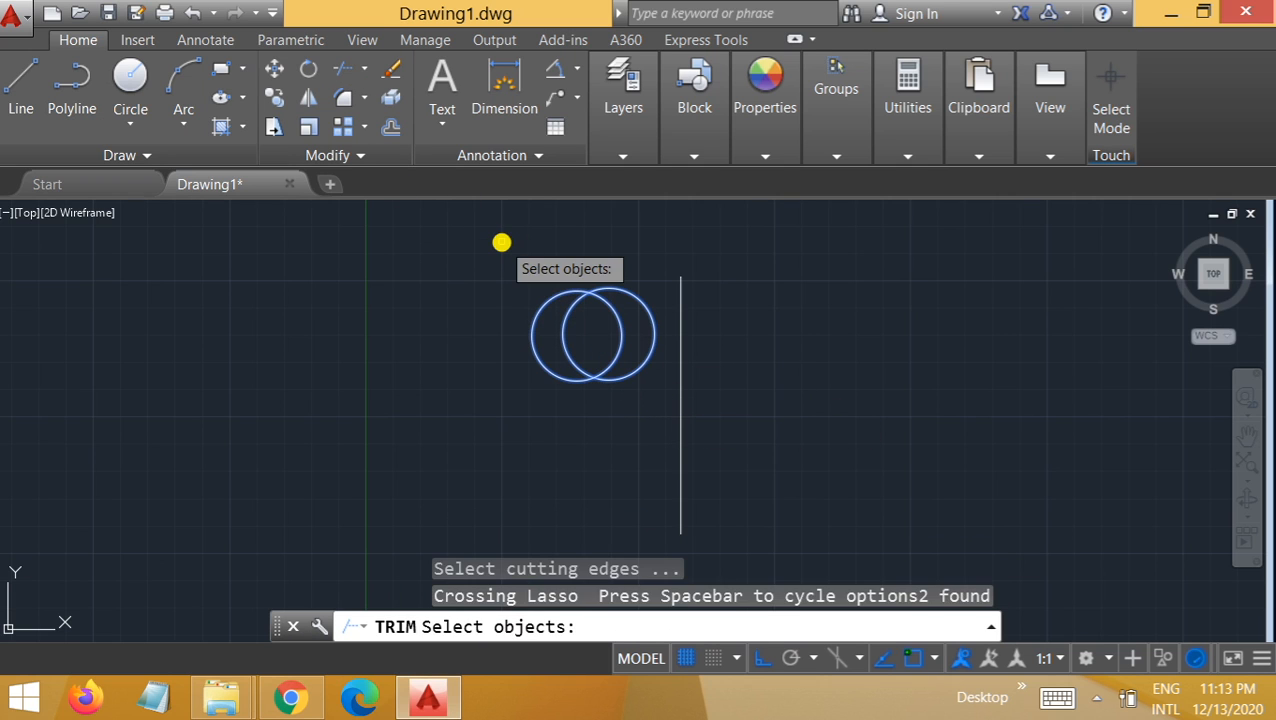
{"action": "left_click", "coordinate": [501, 241]}
{"action": "left_click", "coordinate": [582, 345]}
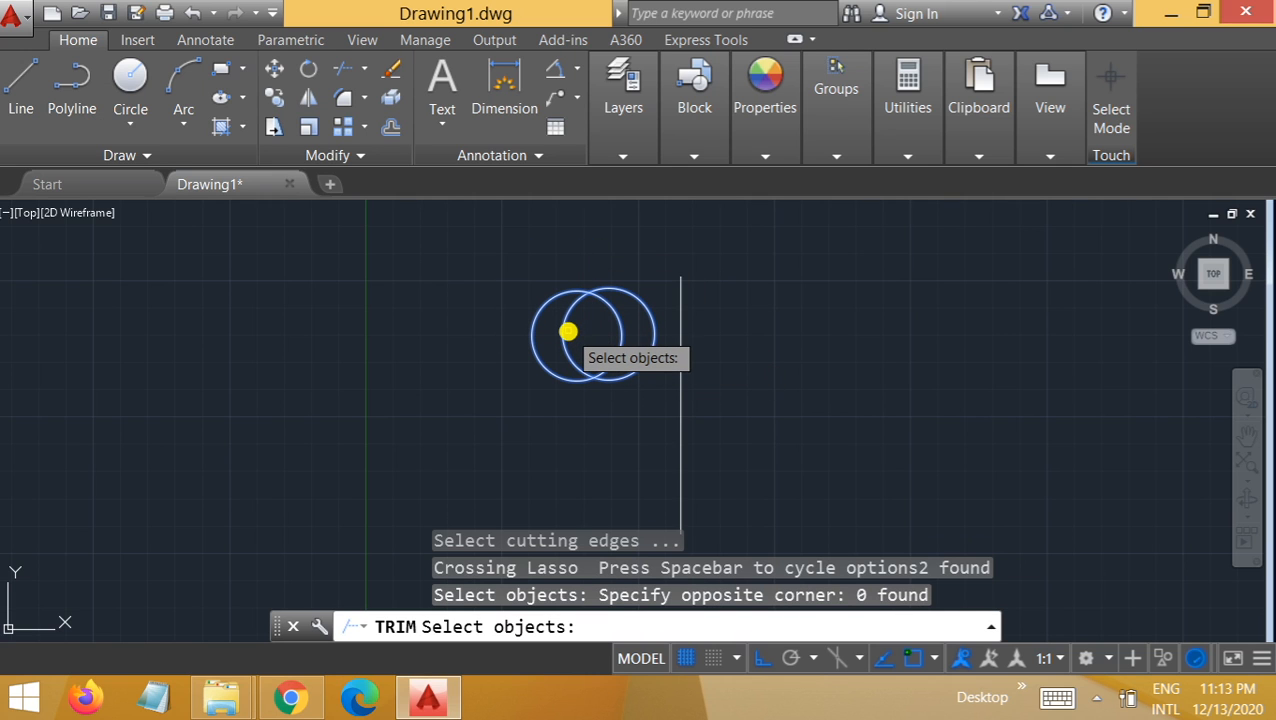
{"action": "left_click", "coordinate": [565, 330]}
{"action": "left_click", "coordinate": [565, 330]}
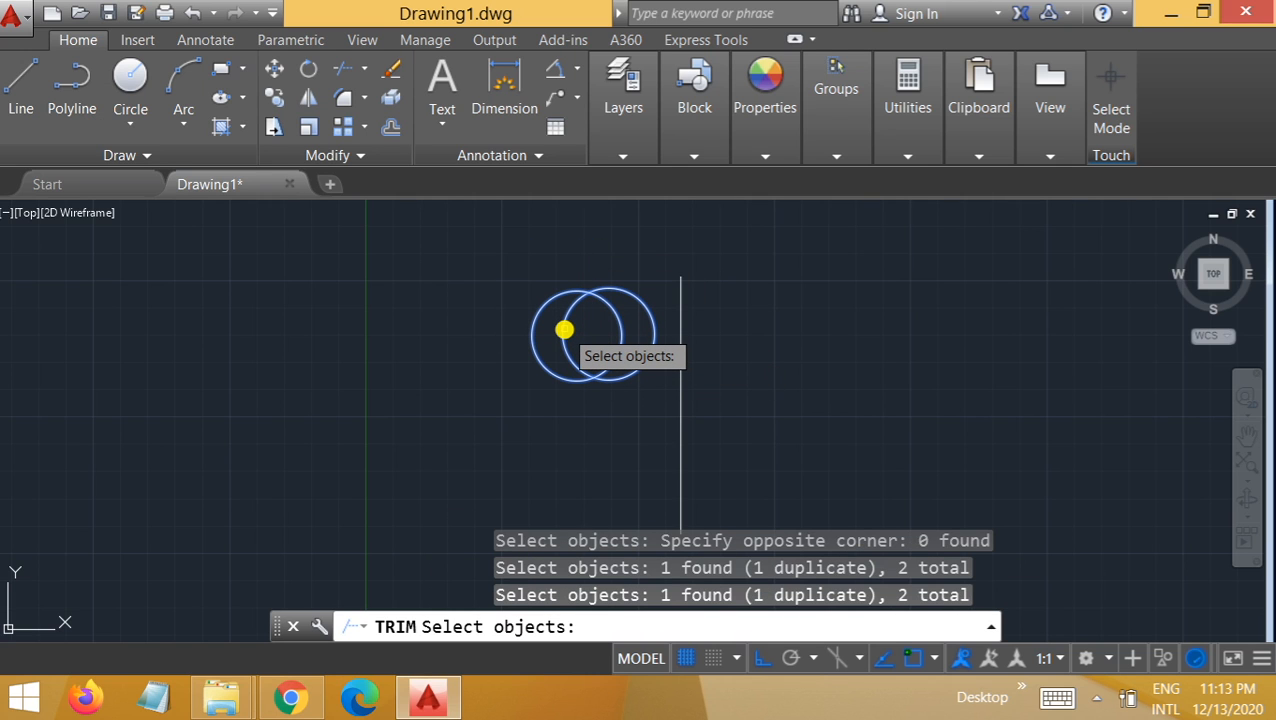
{"action": "key", "text": "Return"}
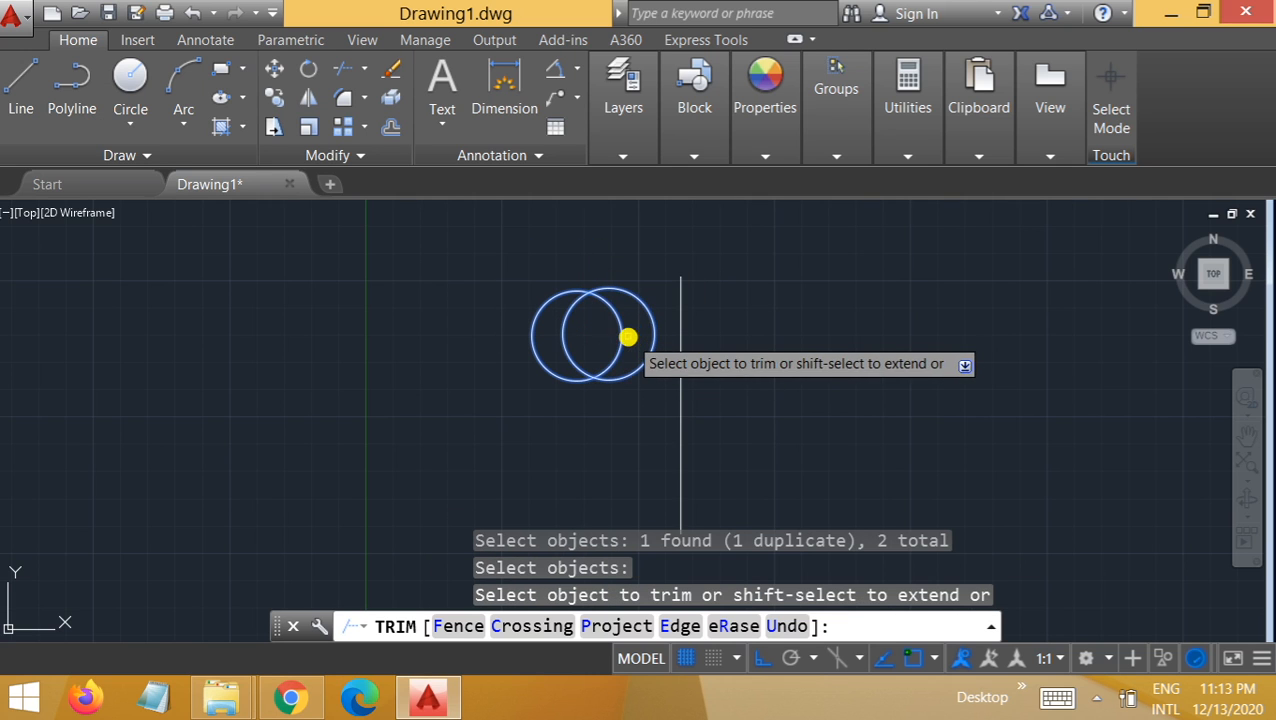
{"action": "left_click", "coordinate": [621, 336]}
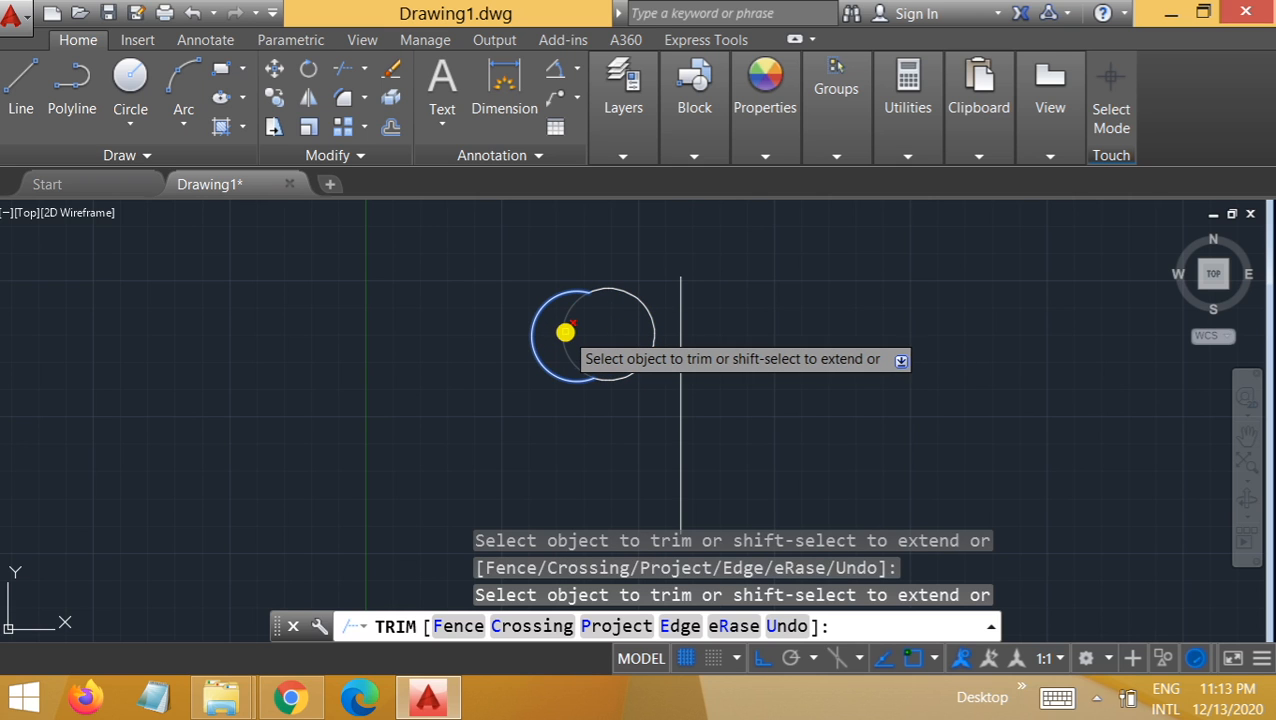
{"action": "left_click", "coordinate": [557, 332]}
{"action": "left_click", "coordinate": [561, 332]}
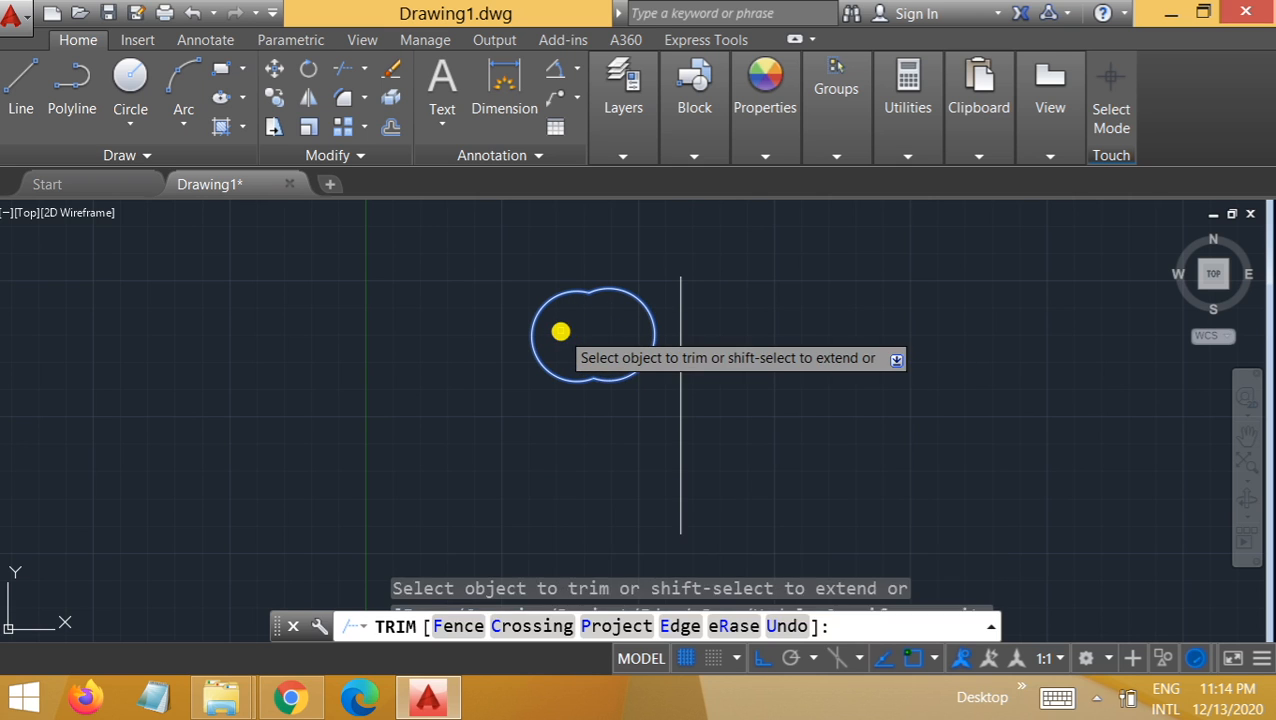
{"action": "key", "text": "Escape"}
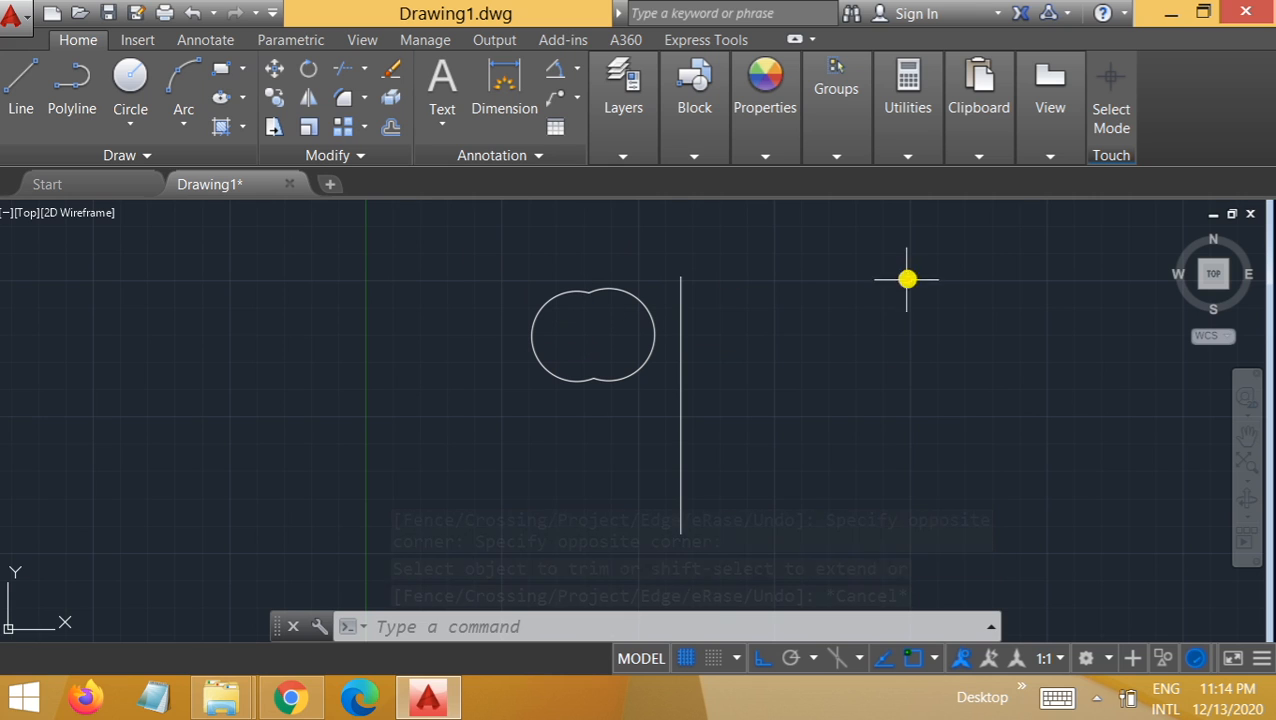
Mirror the two trimmed arcs about the vertical line, keeping the source objects
{"action": "left_click", "coordinate": [310, 97]}
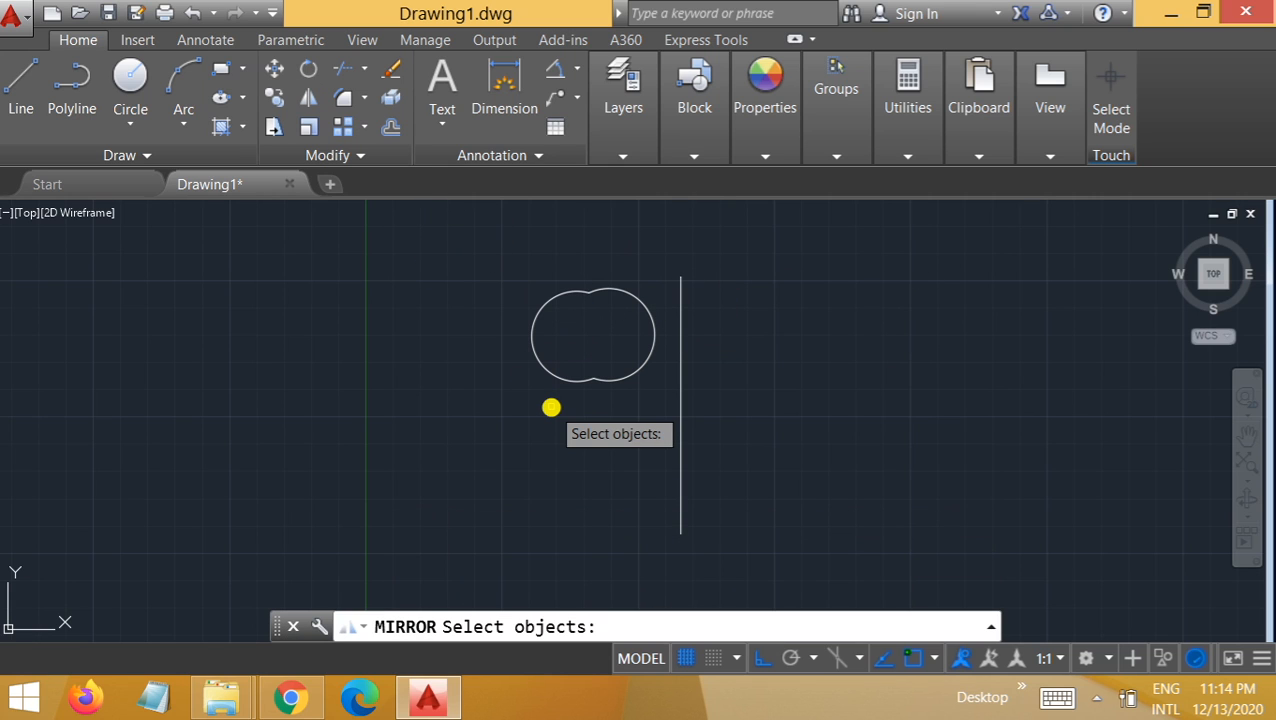
{"action": "left_click", "coordinate": [590, 382]}
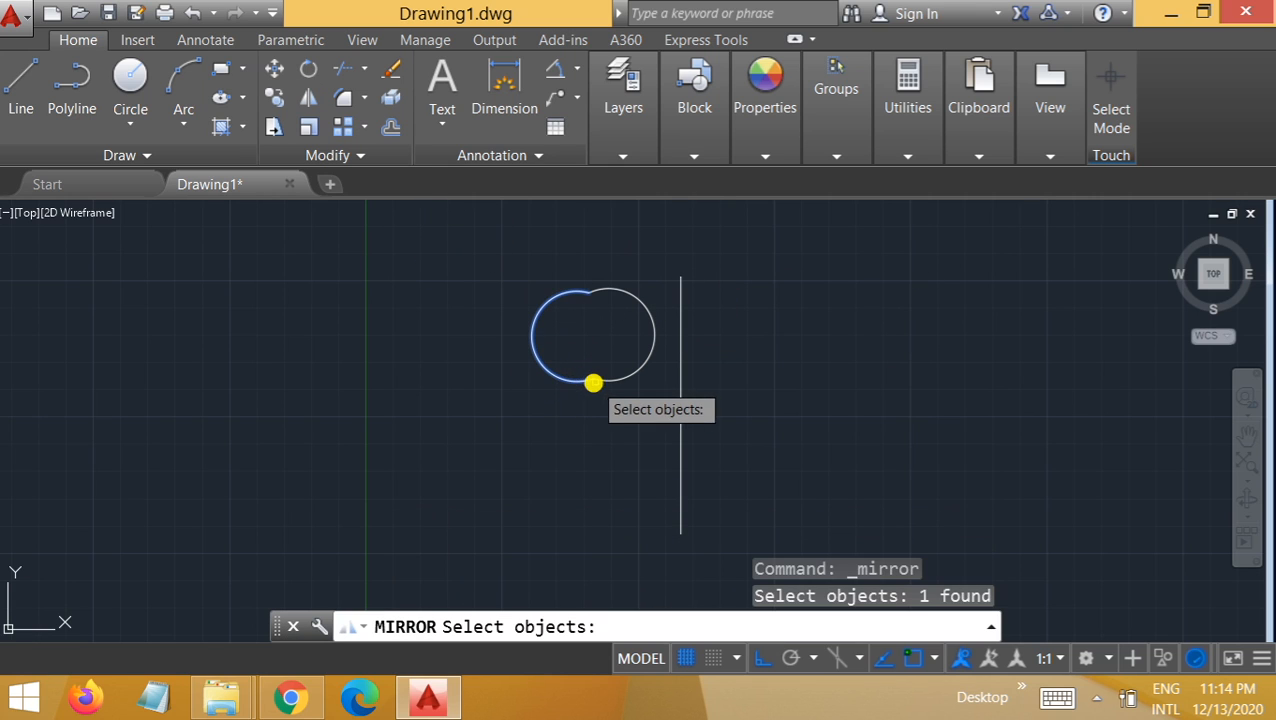
{"action": "left_click", "coordinate": [613, 382]}
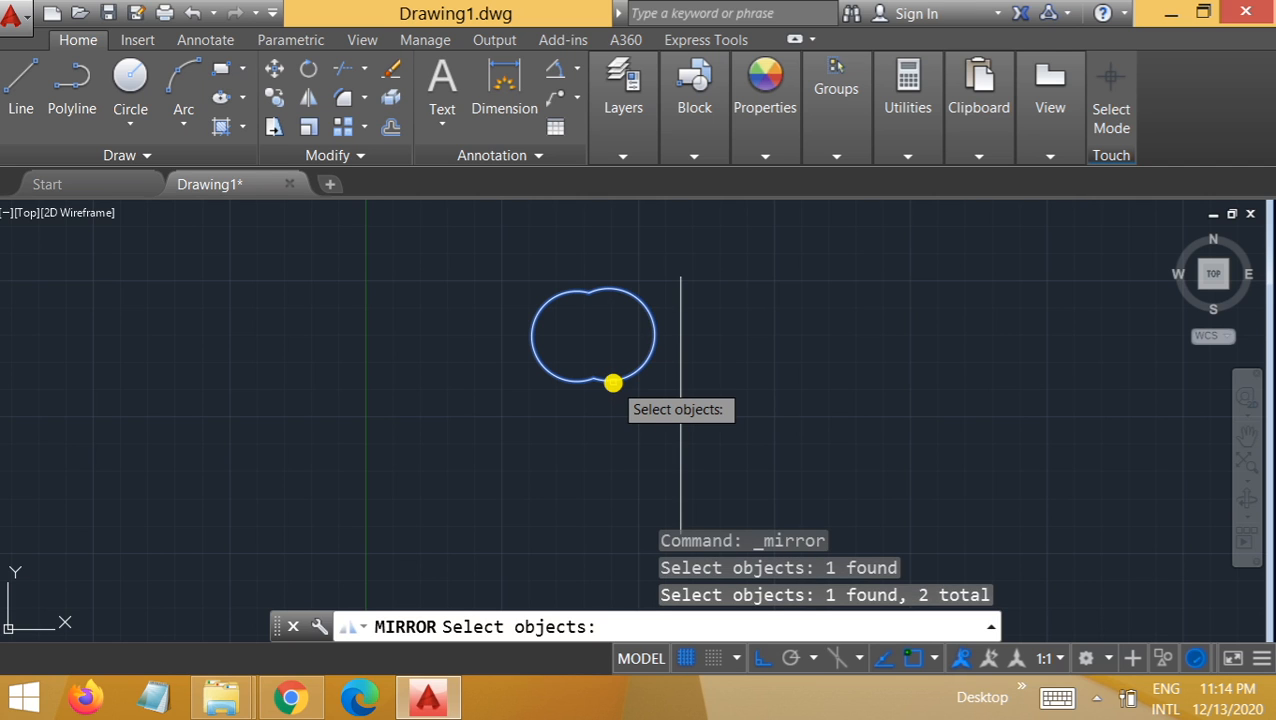
{"action": "key", "text": "Return"}
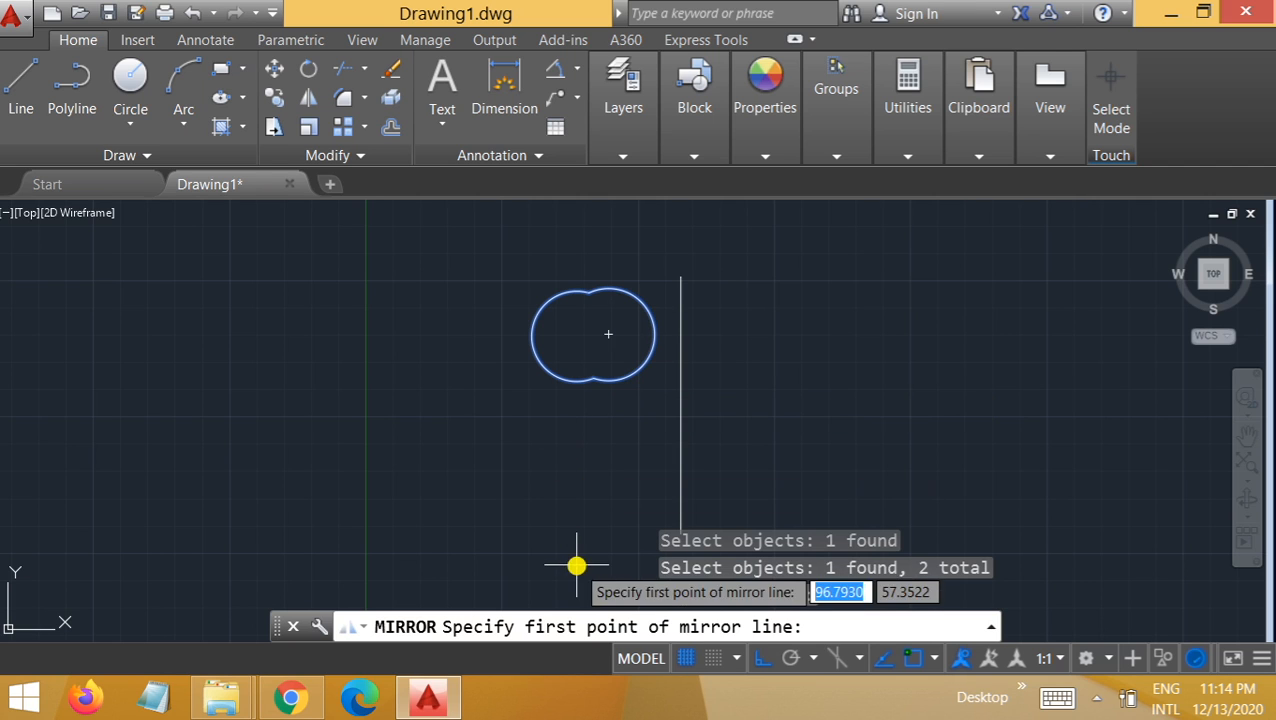
{"action": "left_click", "coordinate": [678, 276]}
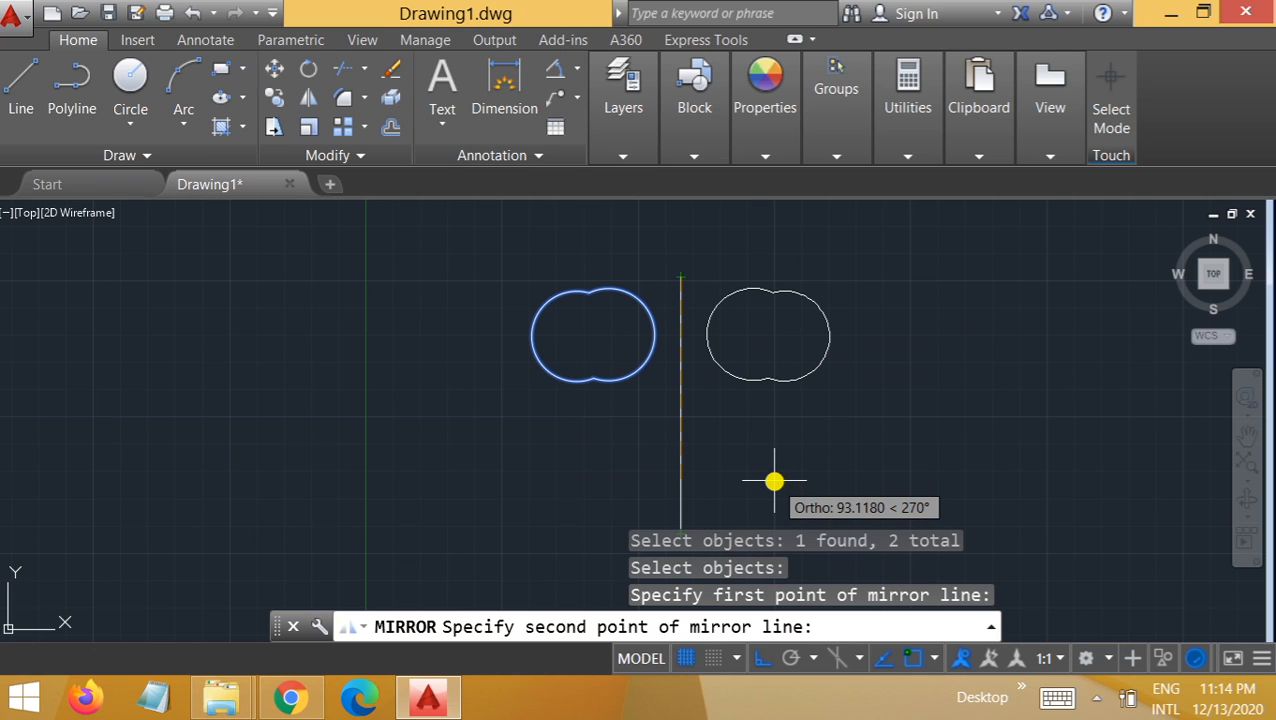
{"action": "left_click", "coordinate": [680, 497]}
{"action": "key", "text": "Return"}
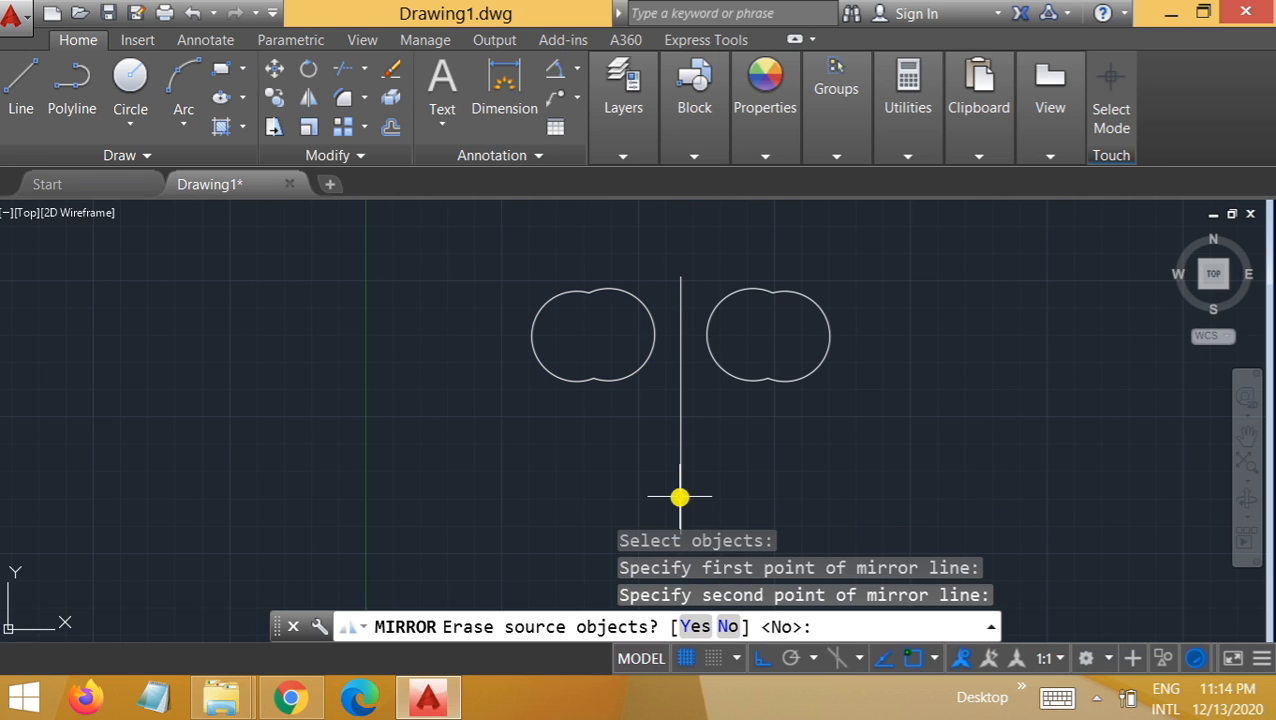
{"action": "key", "text": "Return"}
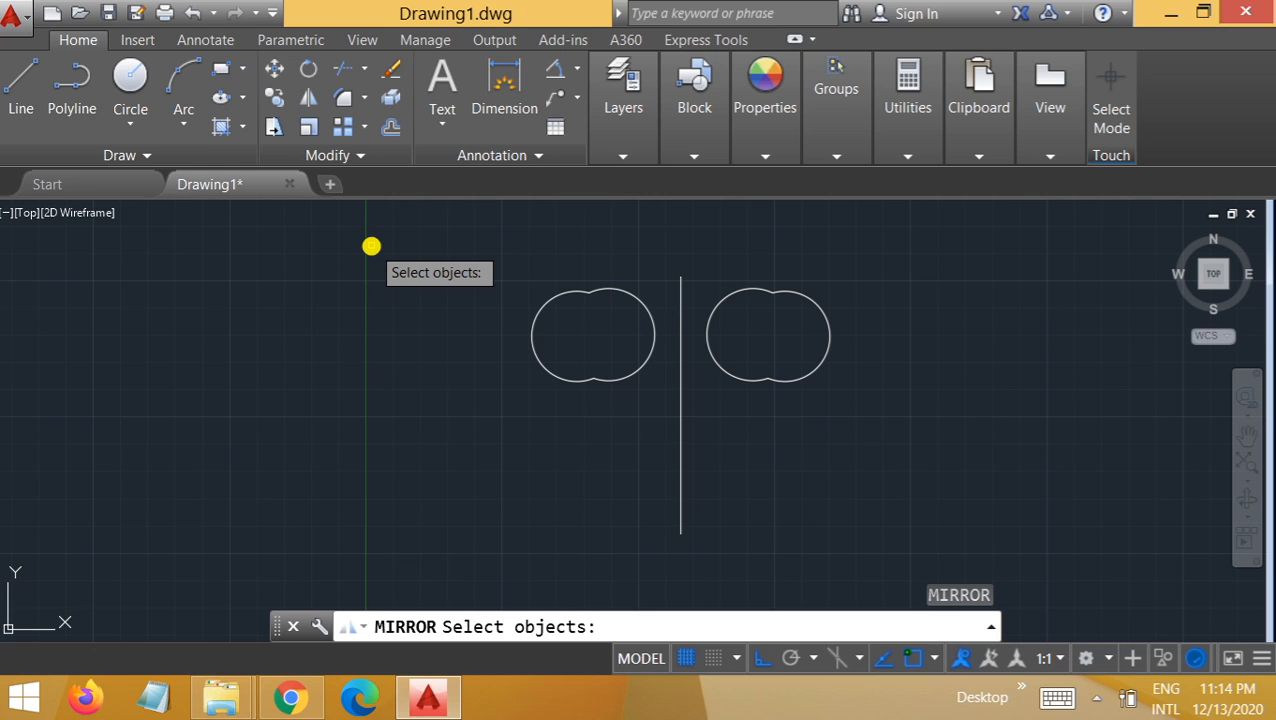
{"action": "left_click", "coordinate": [362, 158]}
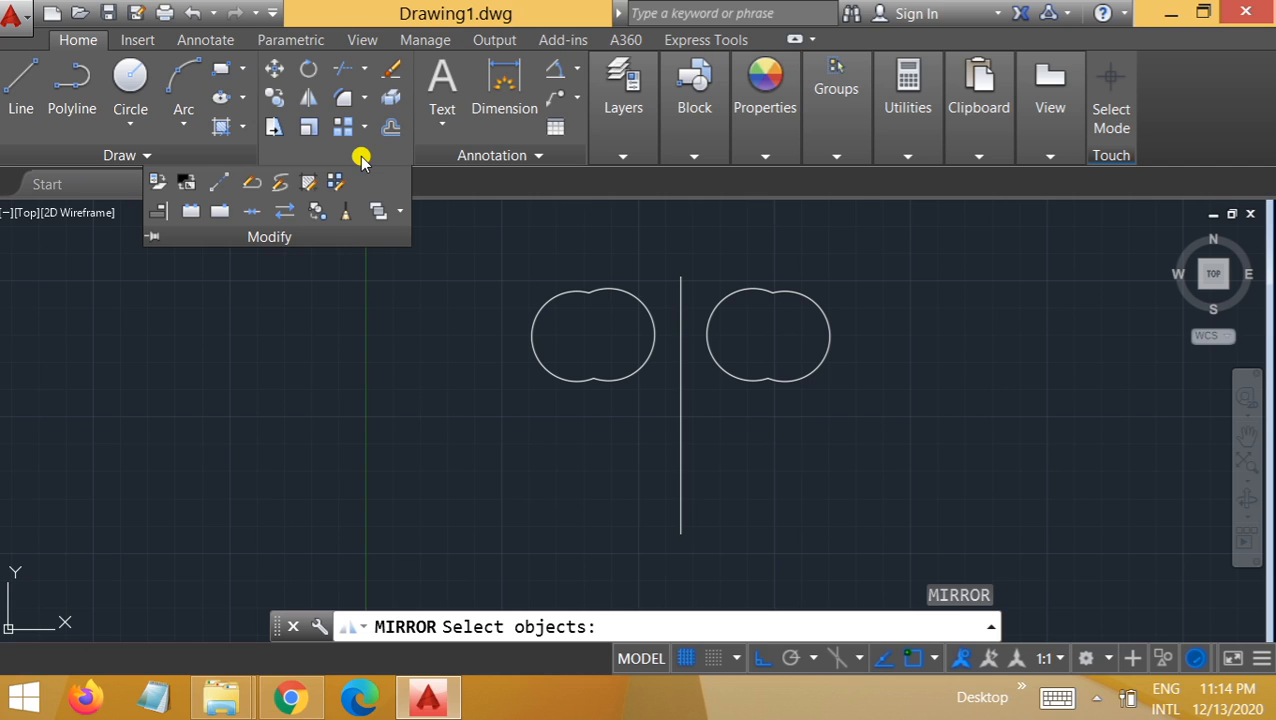
{"action": "key", "text": "Escape"}
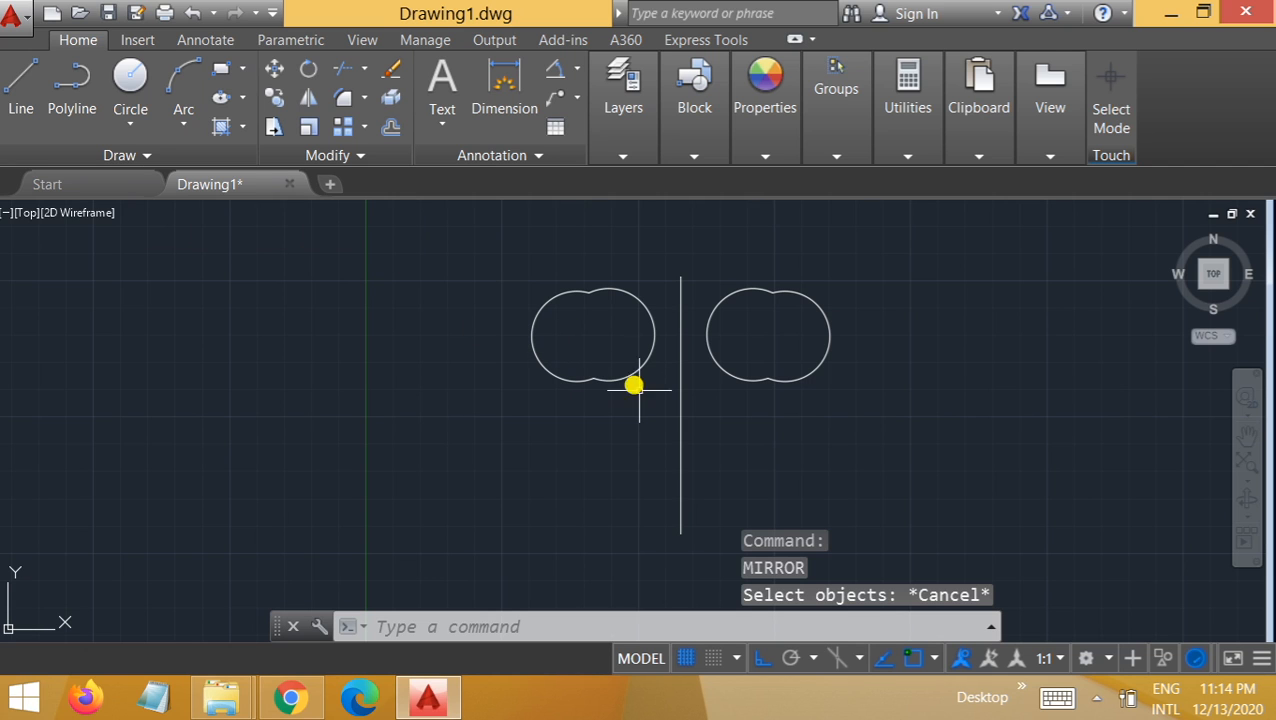
Erase everything in the drawing and draw a new circle with a radius of about 46 units
{"action": "key", "text": "ctrl+a"}
{"action": "key", "text": "Delete"}
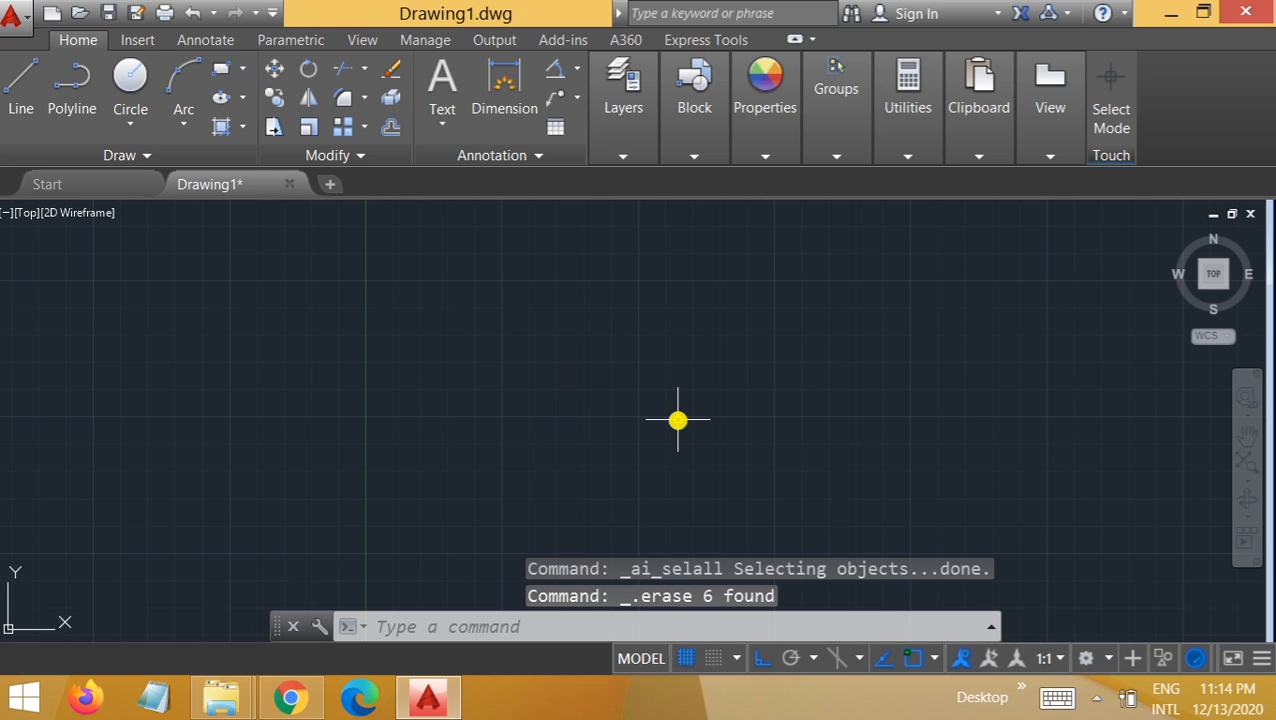
{"action": "left_click", "coordinate": [131, 78]}
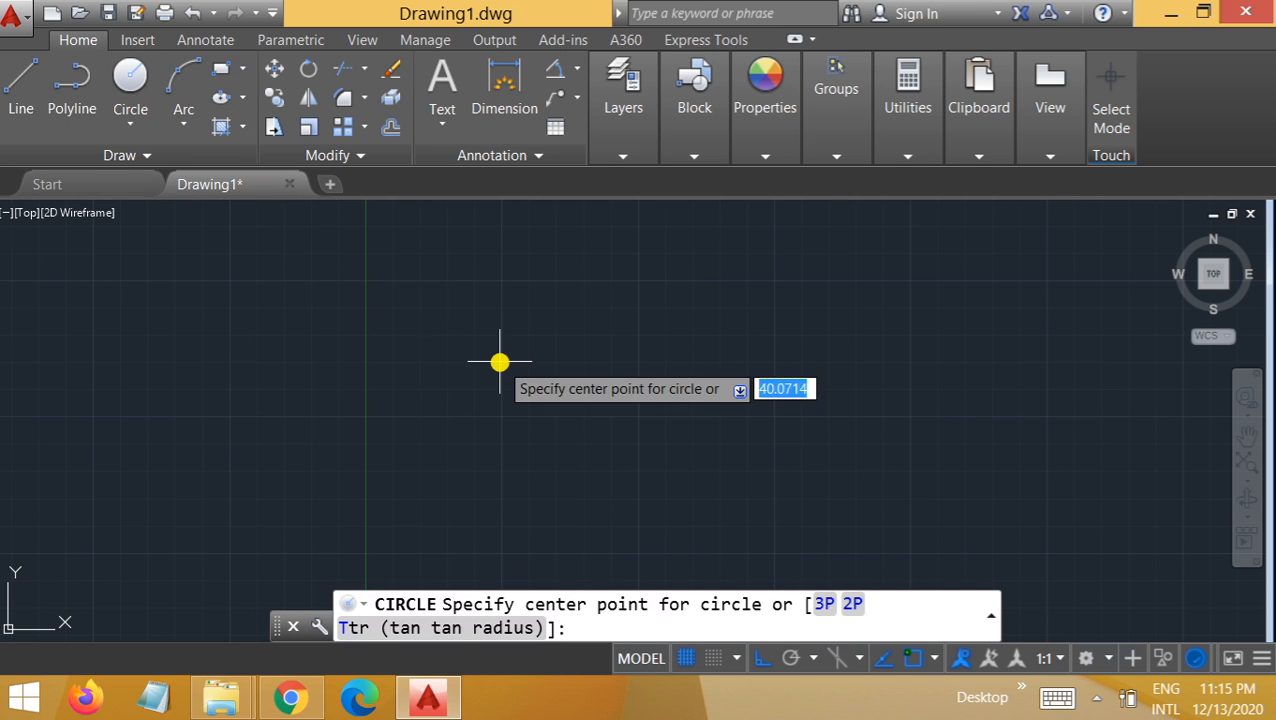
{"action": "left_click", "coordinate": [546, 342]}
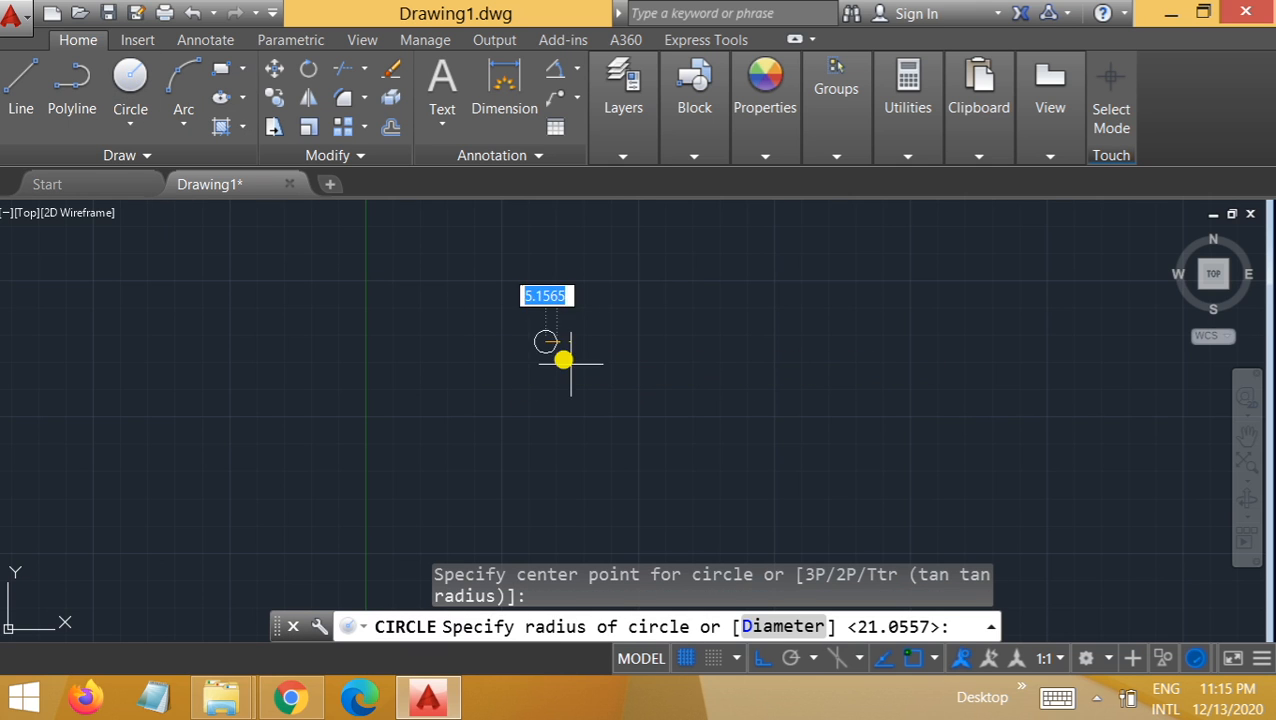
{"action": "left_click", "coordinate": [646, 436]}
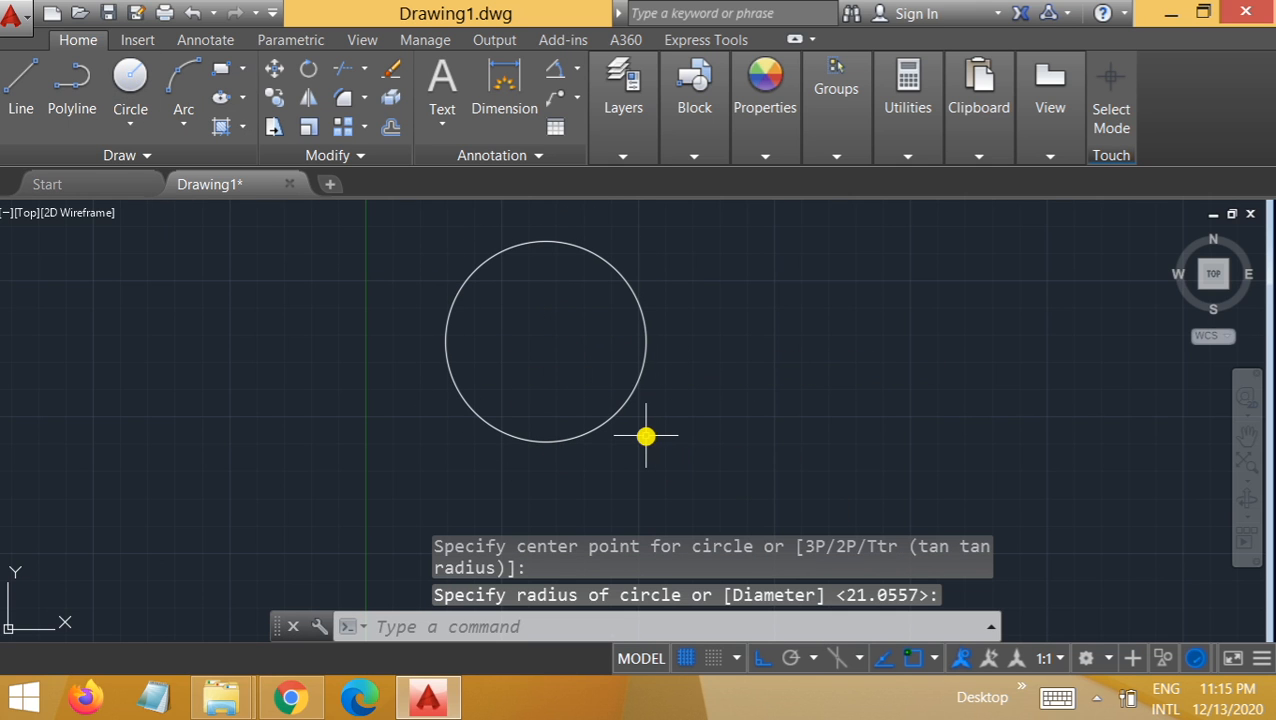
Draw a small circle centred on the topmost point of the large circle
{"action": "left_click", "coordinate": [130, 78]}
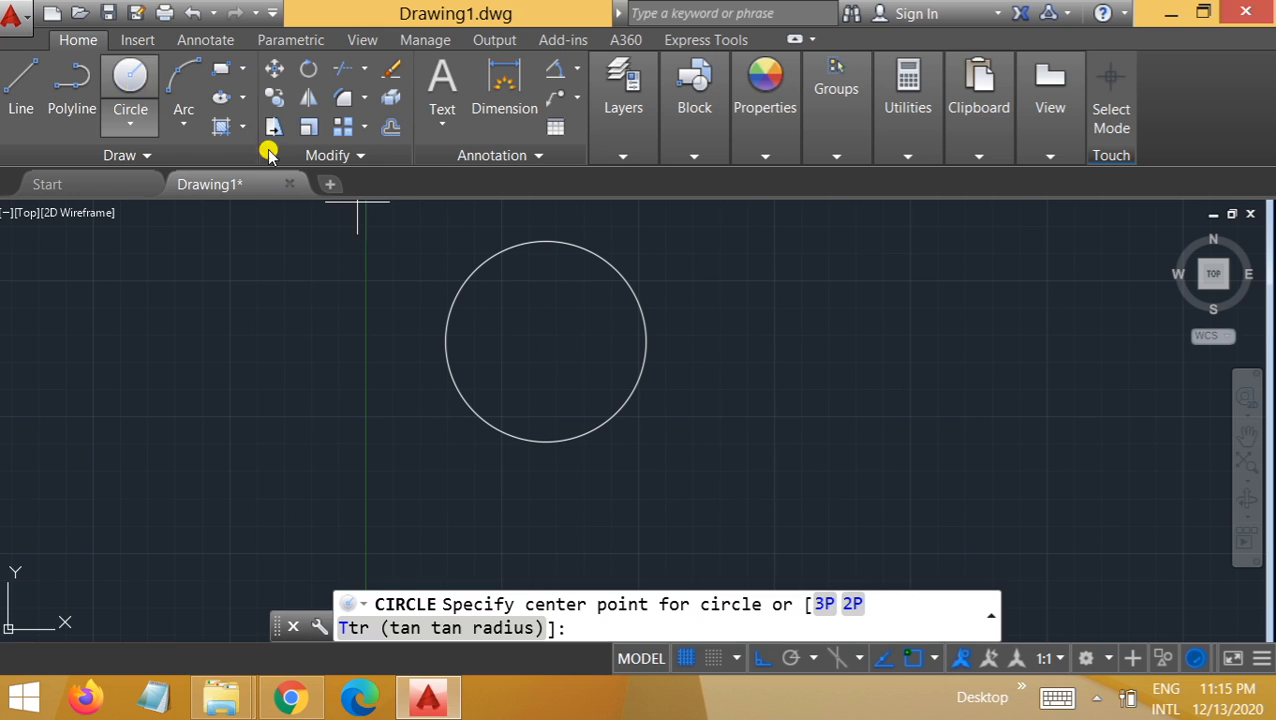
{"action": "left_click", "coordinate": [546, 242]}
{"action": "left_click", "coordinate": [560, 260]}
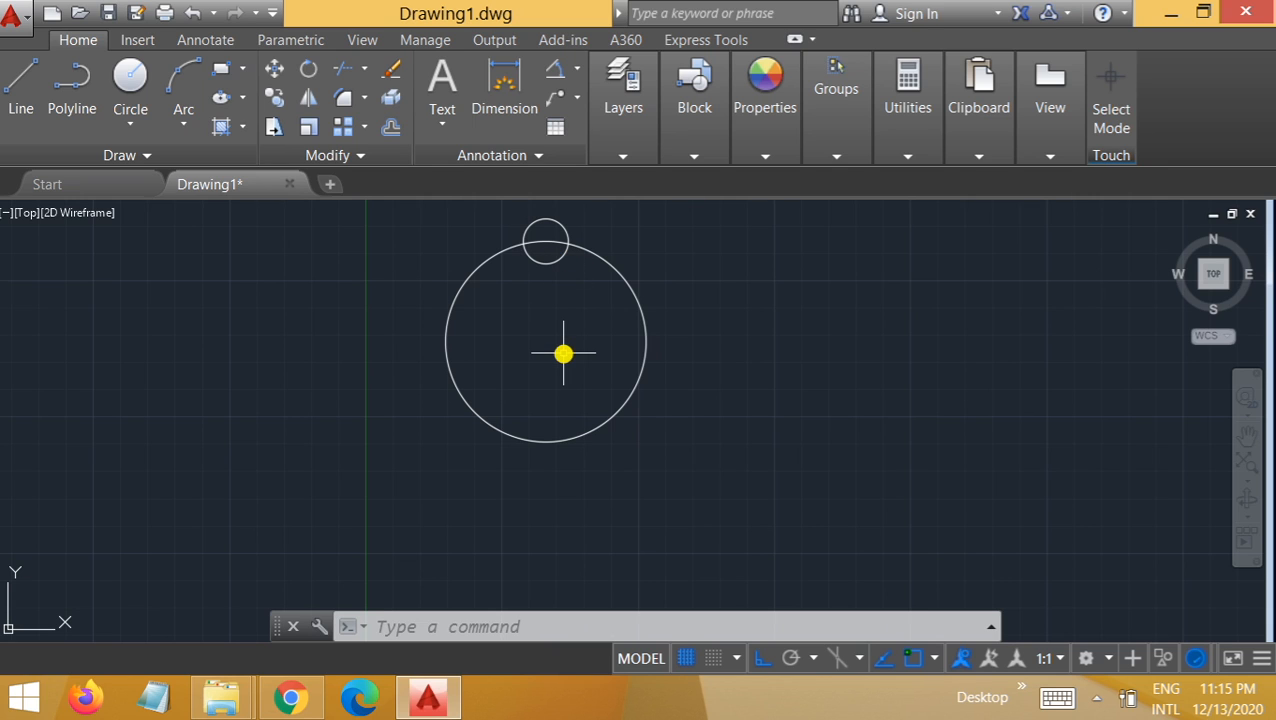
Create a polar array of the small circle around the large circle's centre, with 6 items filling 360 degrees
{"action": "left_click", "coordinate": [484, 626]}
{"action": "type", "text": "rray"}
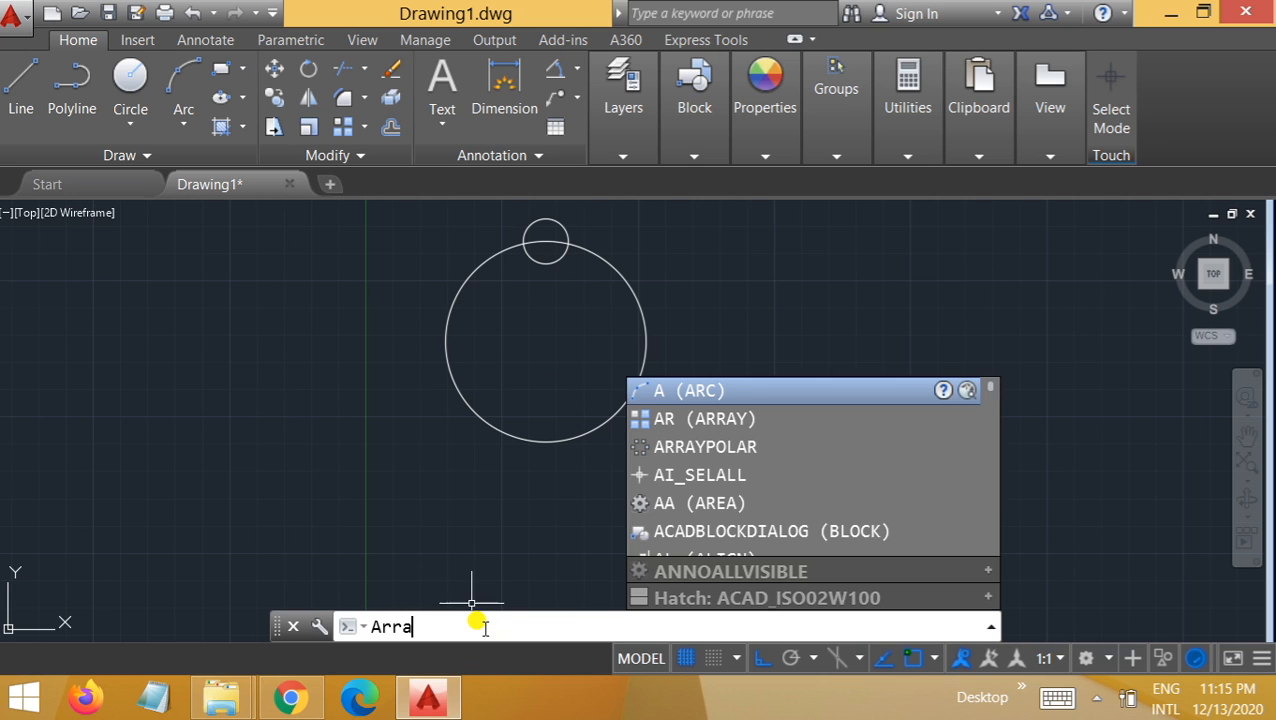
{"action": "key", "text": "Return"}
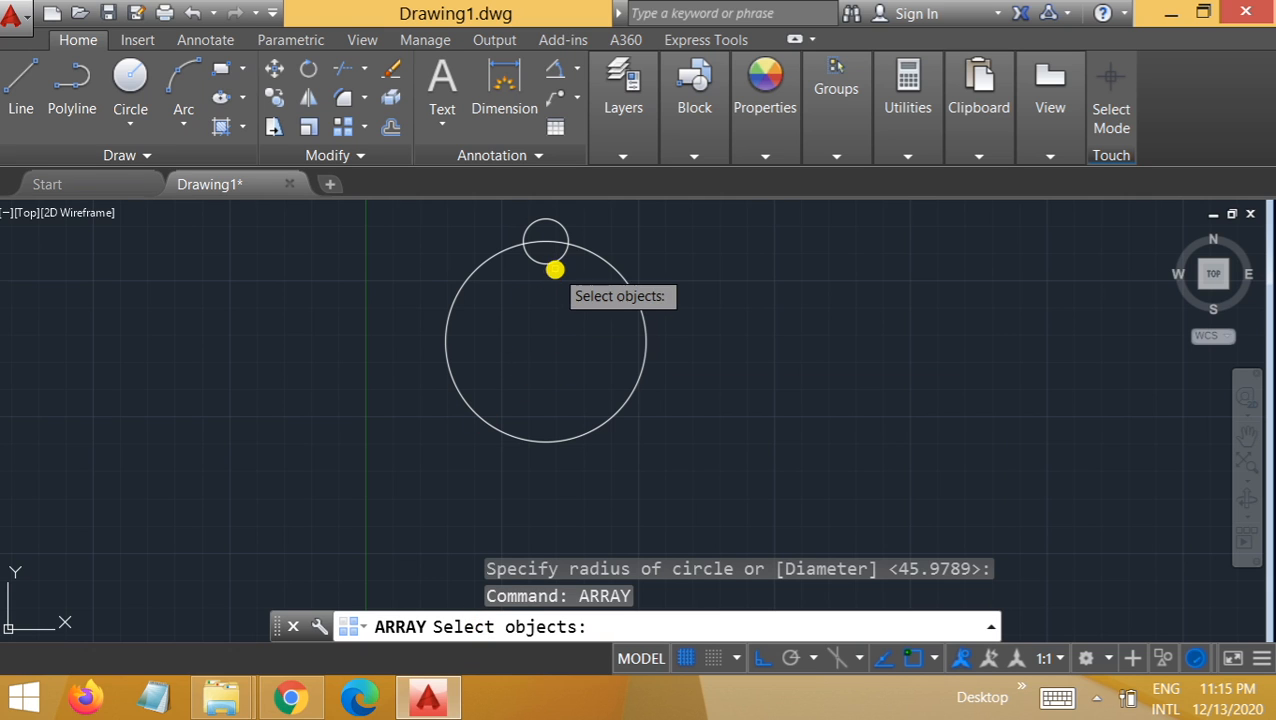
{"action": "left_click", "coordinate": [555, 260]}
{"action": "key", "text": "Return"}
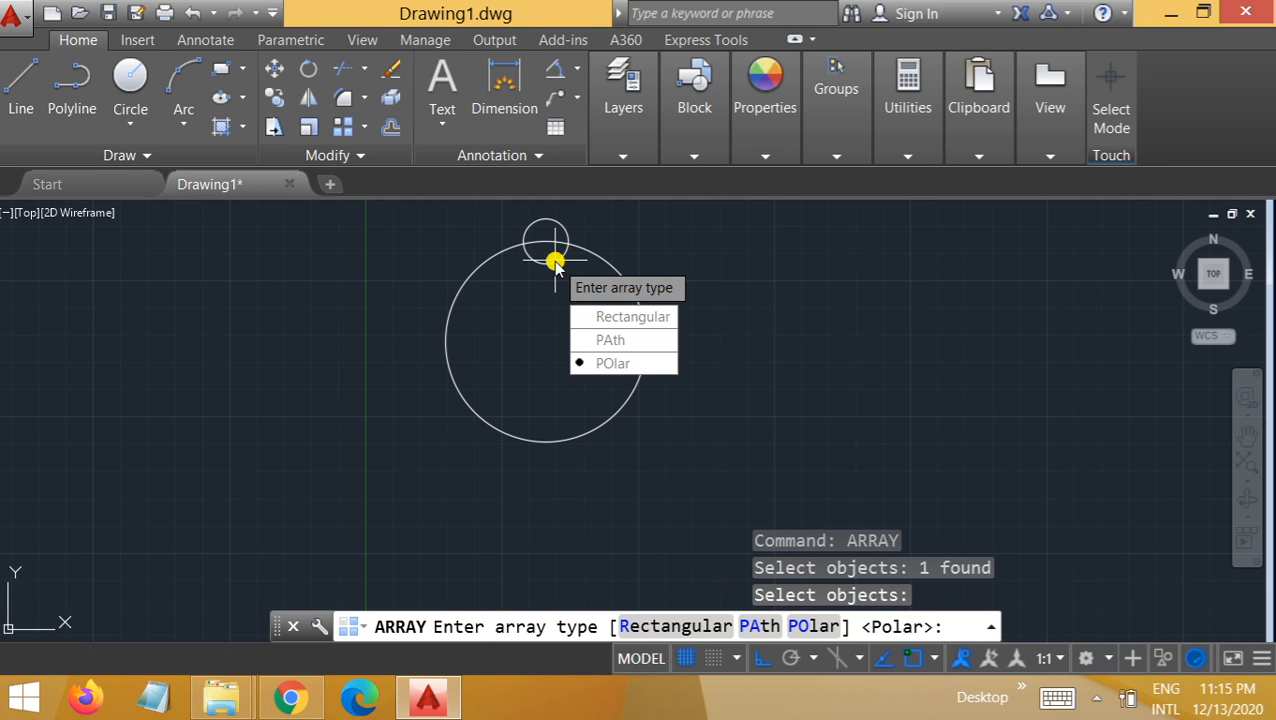
{"action": "left_click", "coordinate": [612, 363]}
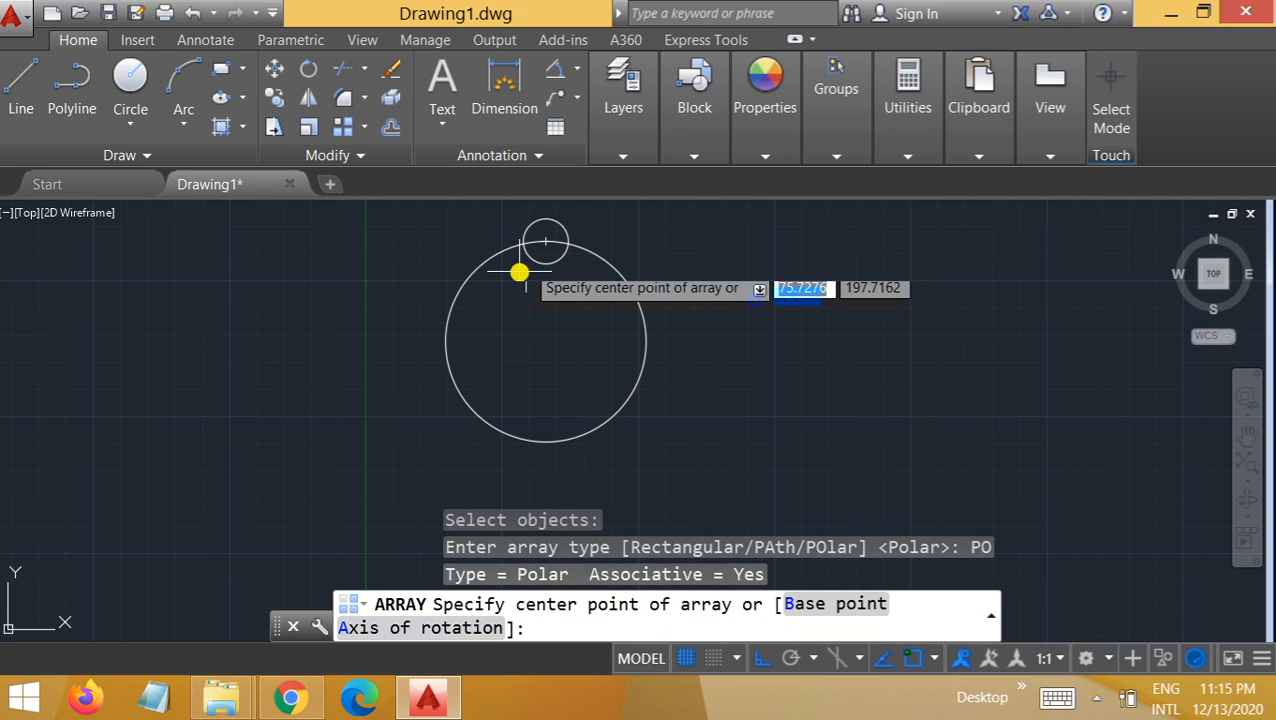
{"action": "left_click", "coordinate": [546, 339]}
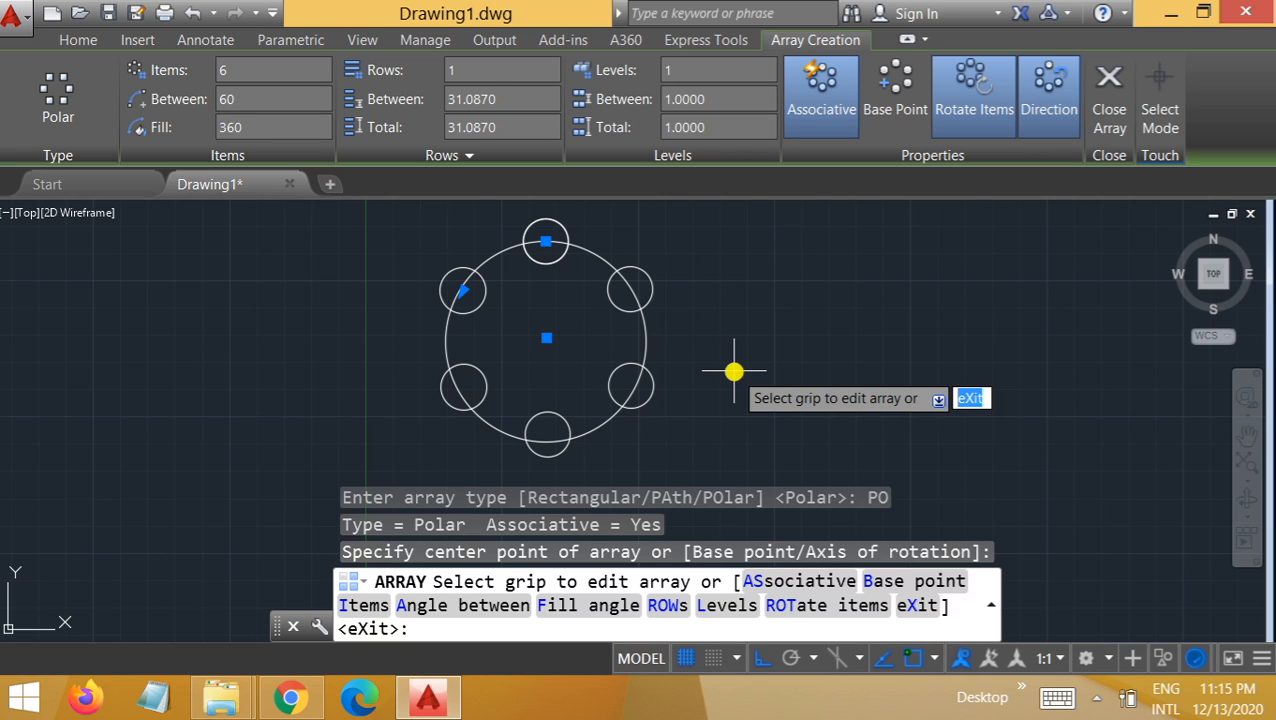
{"action": "key", "text": "Return"}
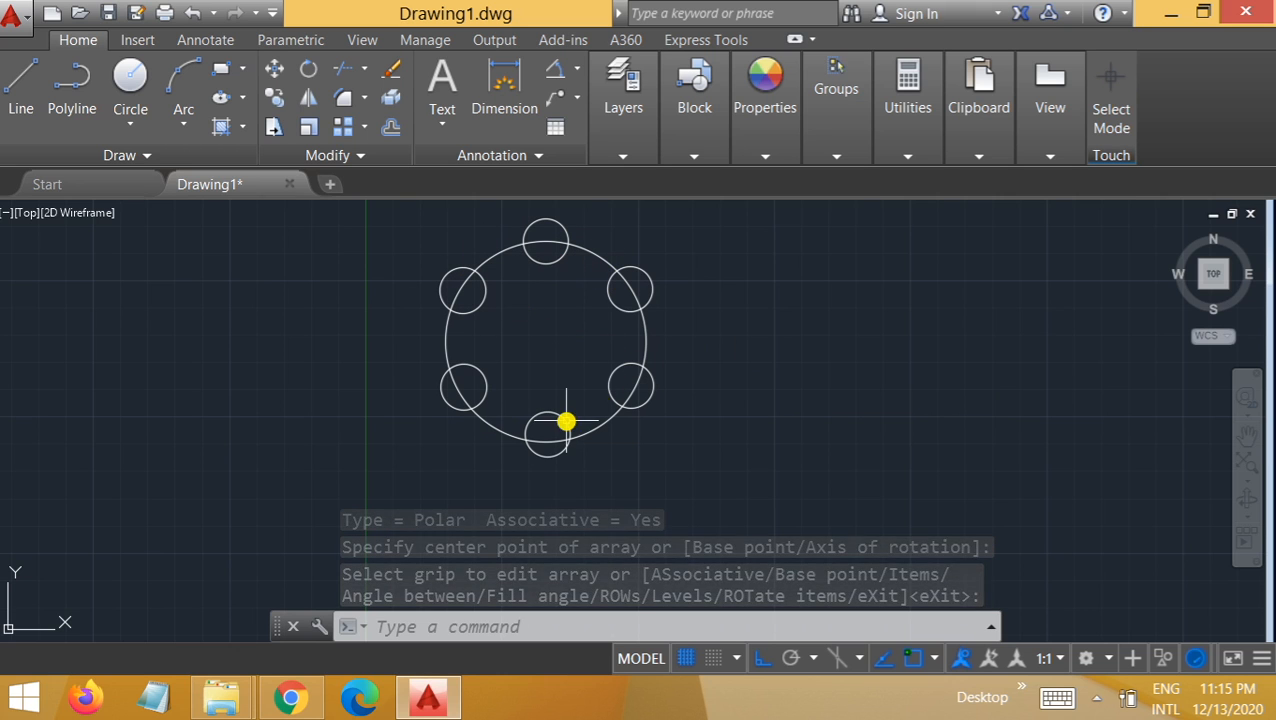
Set the number of items in the polar array of small circles to 12
{"action": "left_click", "coordinate": [476, 303]}
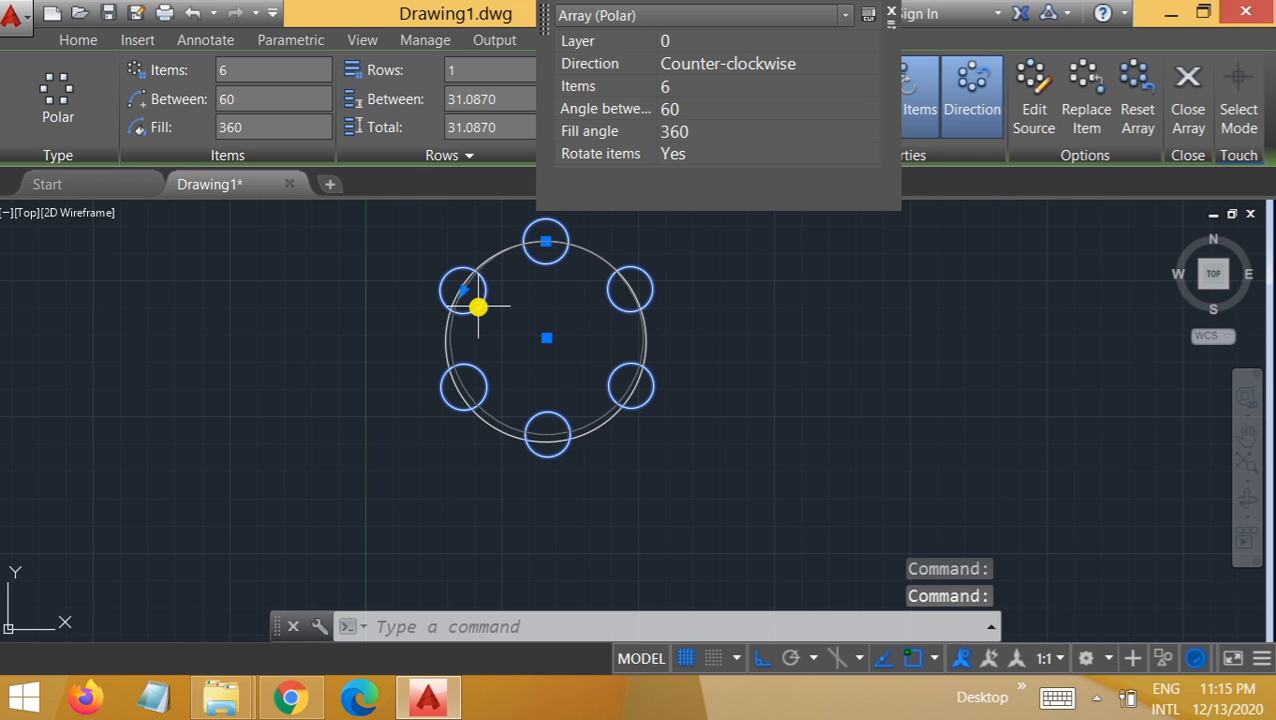
{"action": "left_click", "coordinate": [668, 86]}
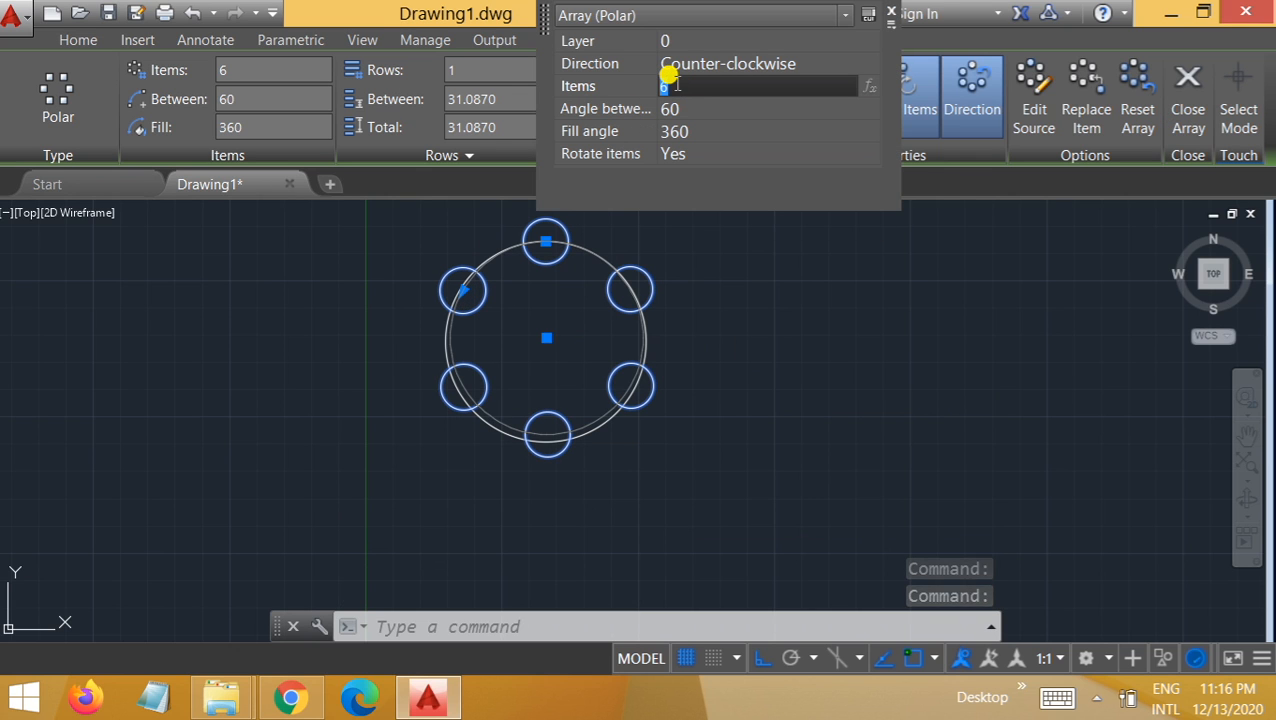
{"action": "type", "text": "12"}
{"action": "key", "text": "Tab"}
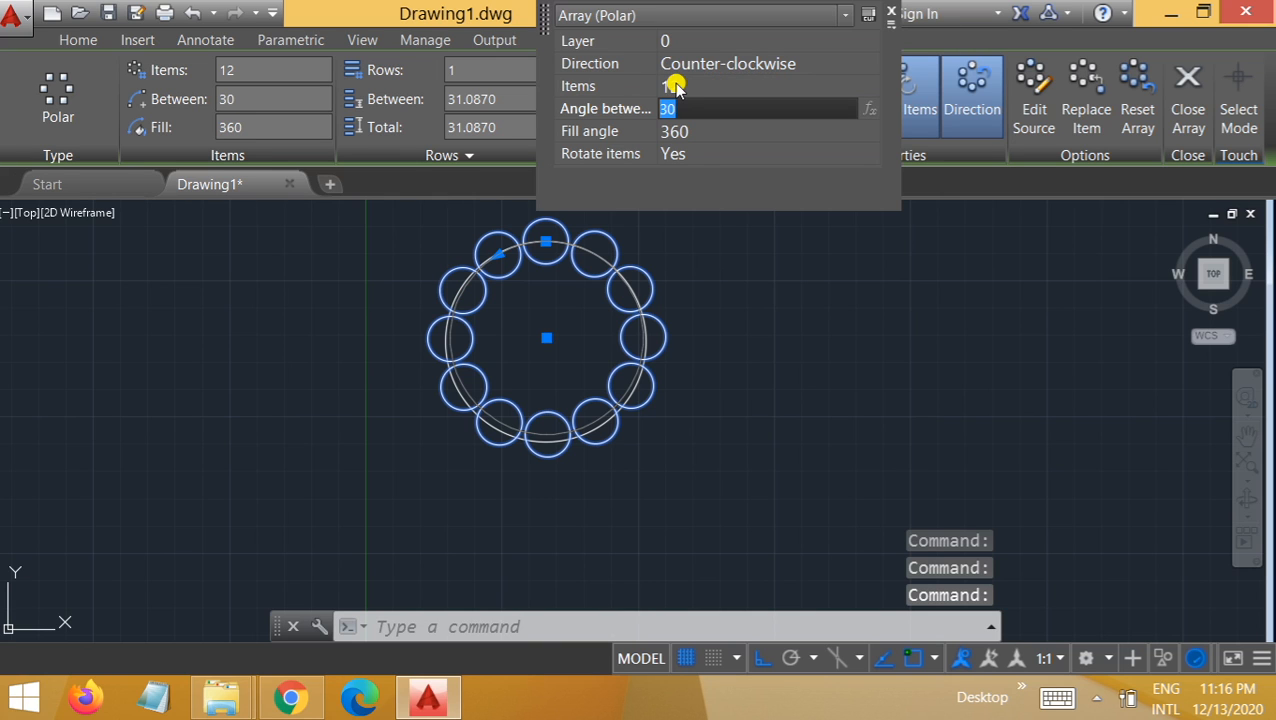
Set the polar array of small circles to 5 items with a fill angle of 180 degrees, and deselect it
{"action": "left_click", "coordinate": [726, 242]}
{"action": "left_click", "coordinate": [726, 242]}
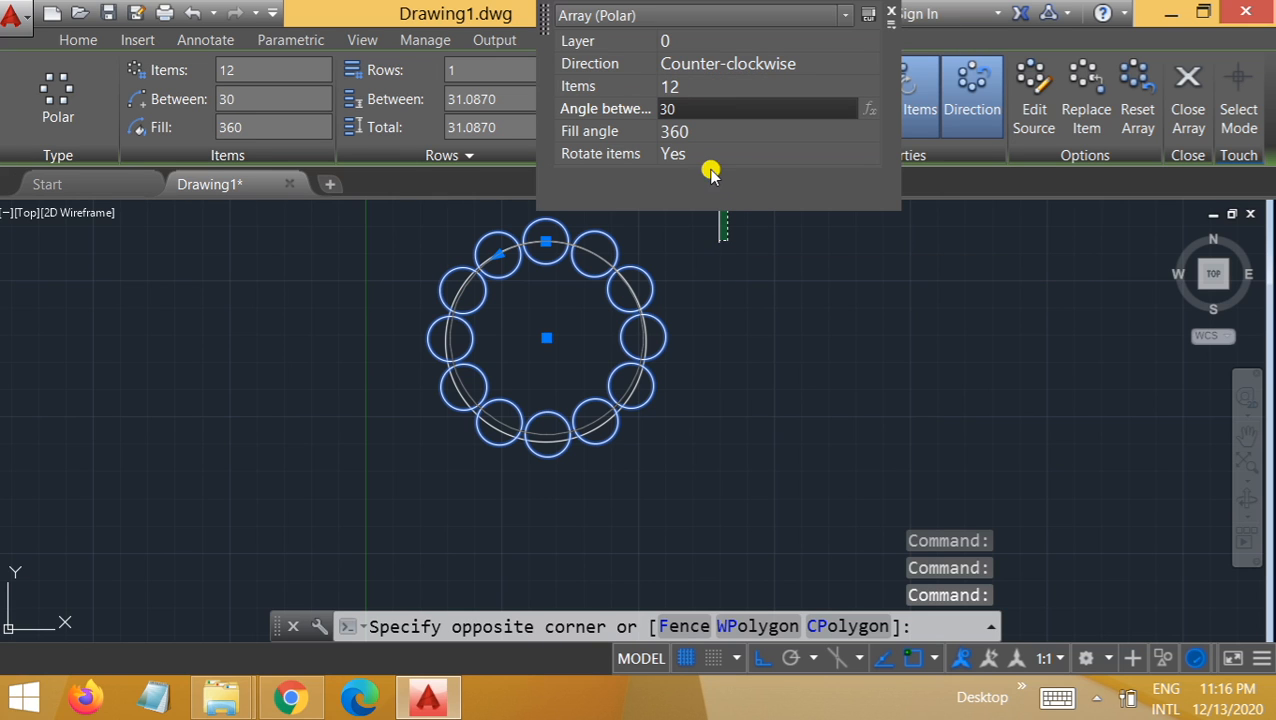
{"action": "left_click", "coordinate": [705, 133]}
{"action": "left_click", "coordinate": [702, 128]}
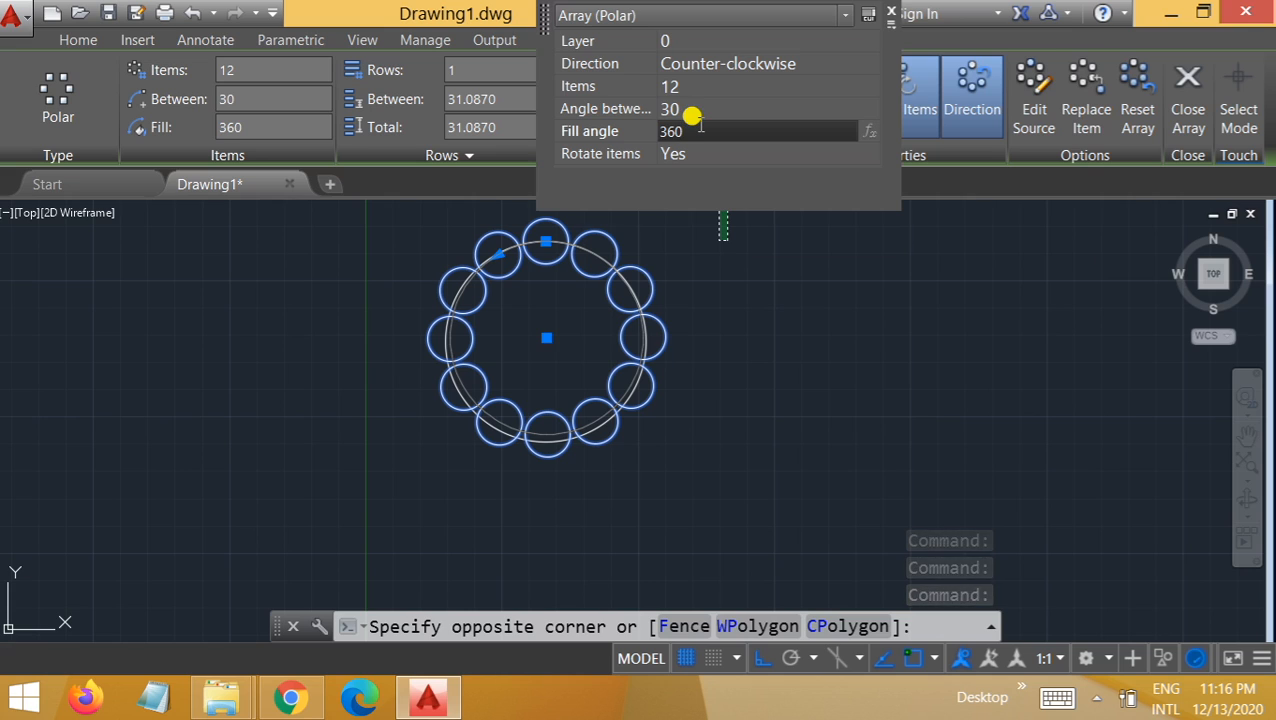
{"action": "left_click", "coordinate": [680, 88]}
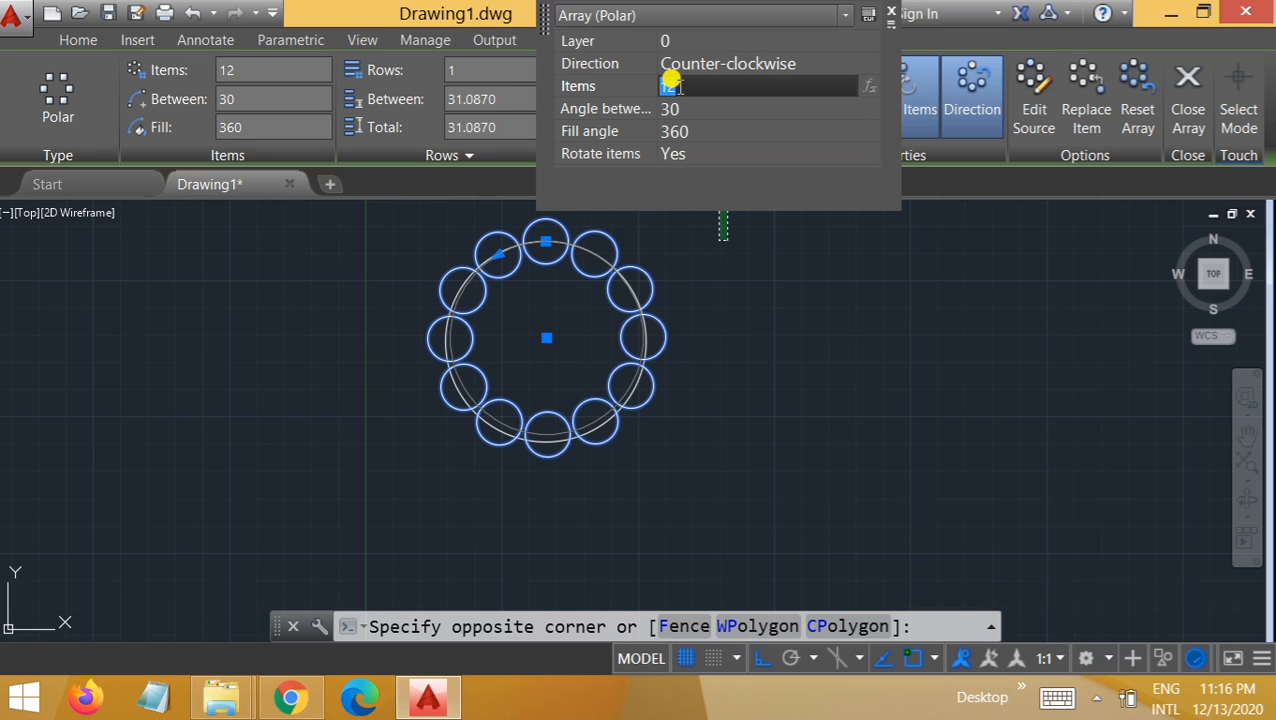
{"action": "type", "text": "5"}
{"action": "left_click", "coordinate": [675, 127]}
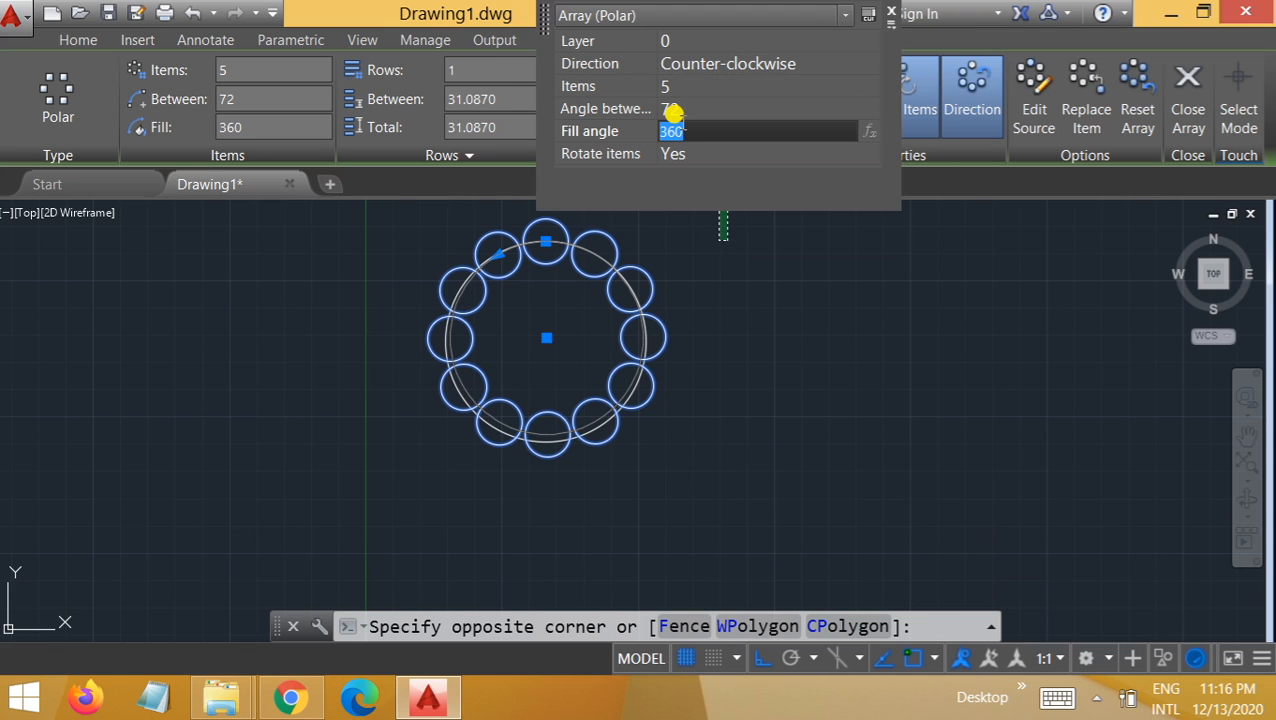
{"action": "type", "text": "180"}
{"action": "key", "text": "Return"}
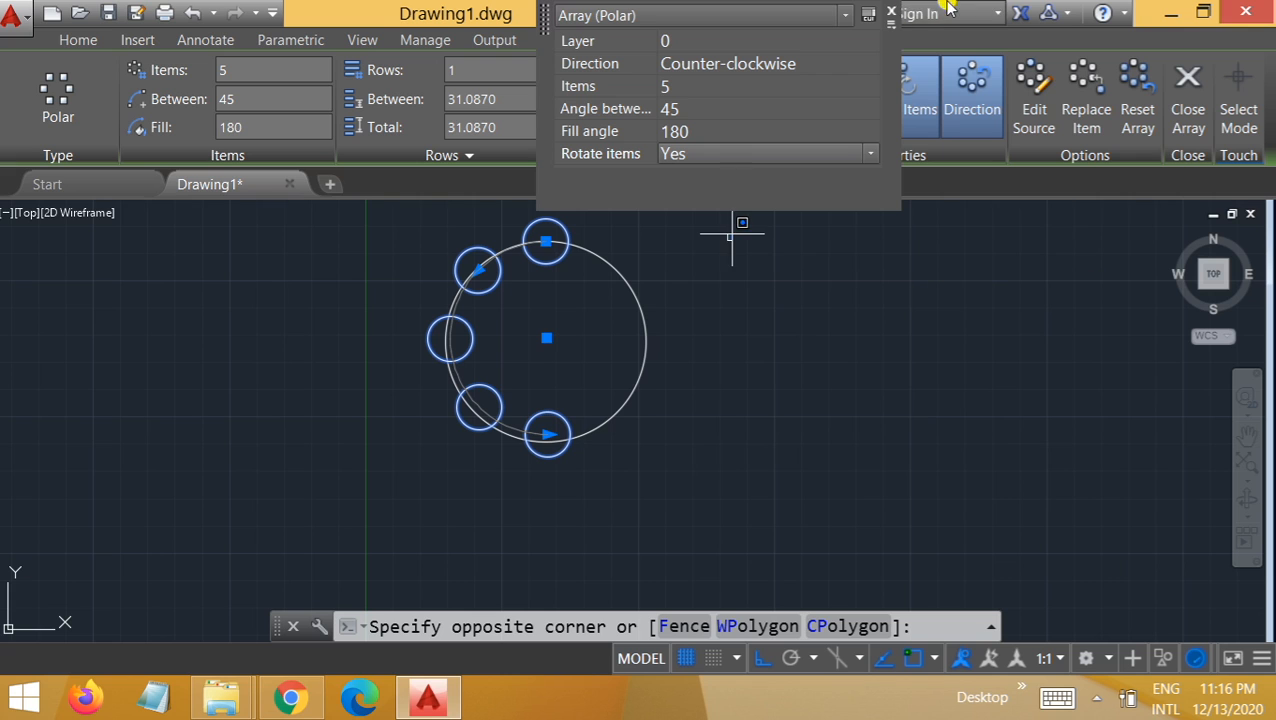
{"action": "left_click", "coordinate": [813, 340]}
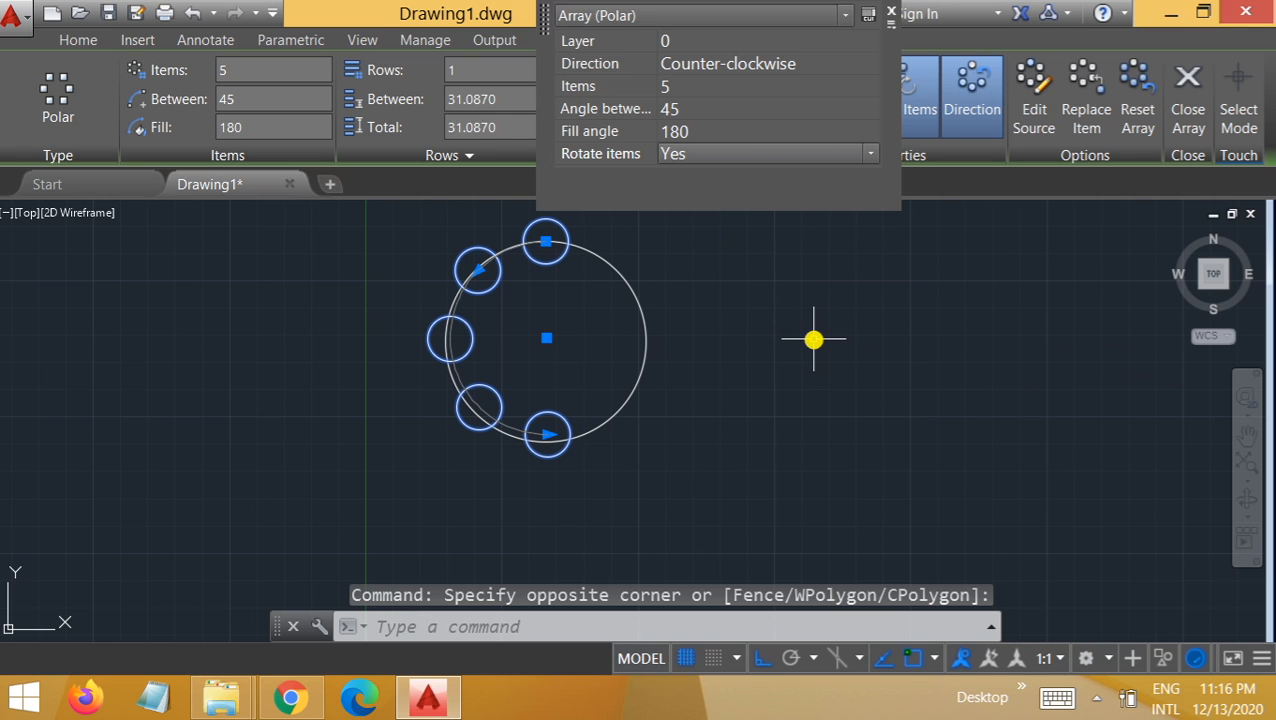
{"action": "key", "text": "Escape"}
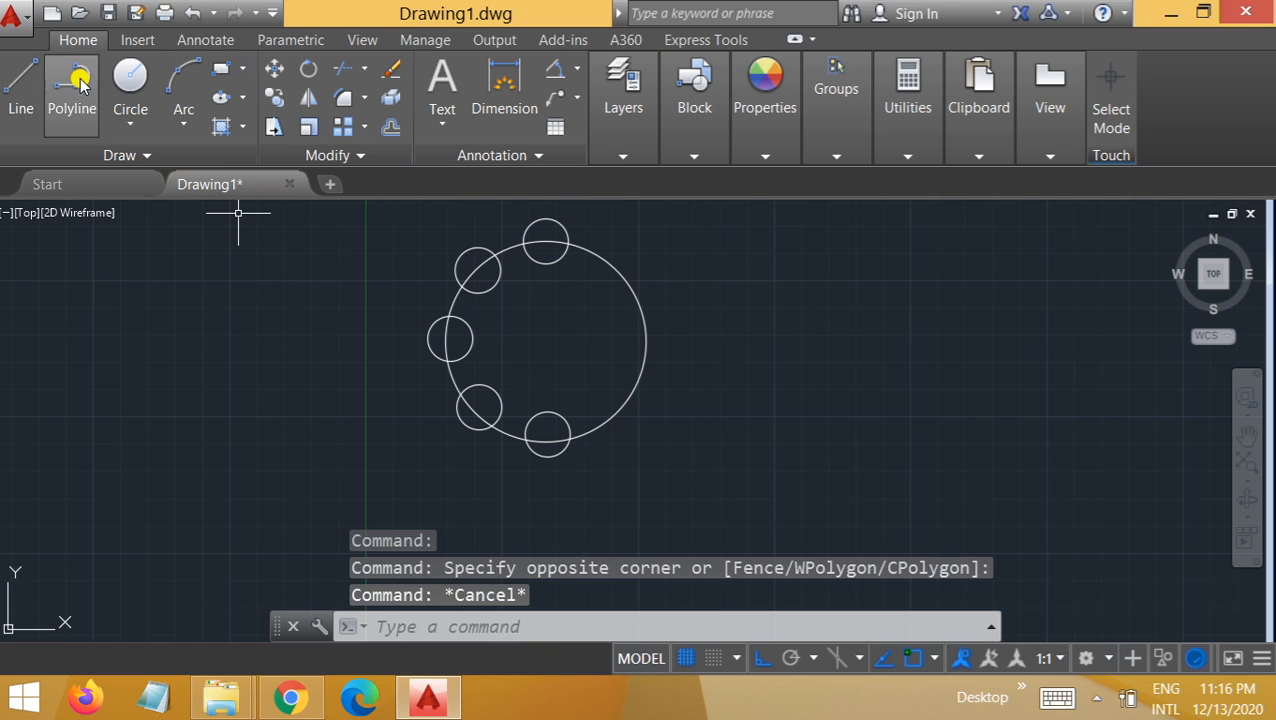
Draw a wide rectangle in the empty area to the right of the large circle
{"action": "left_click", "coordinate": [242, 68]}
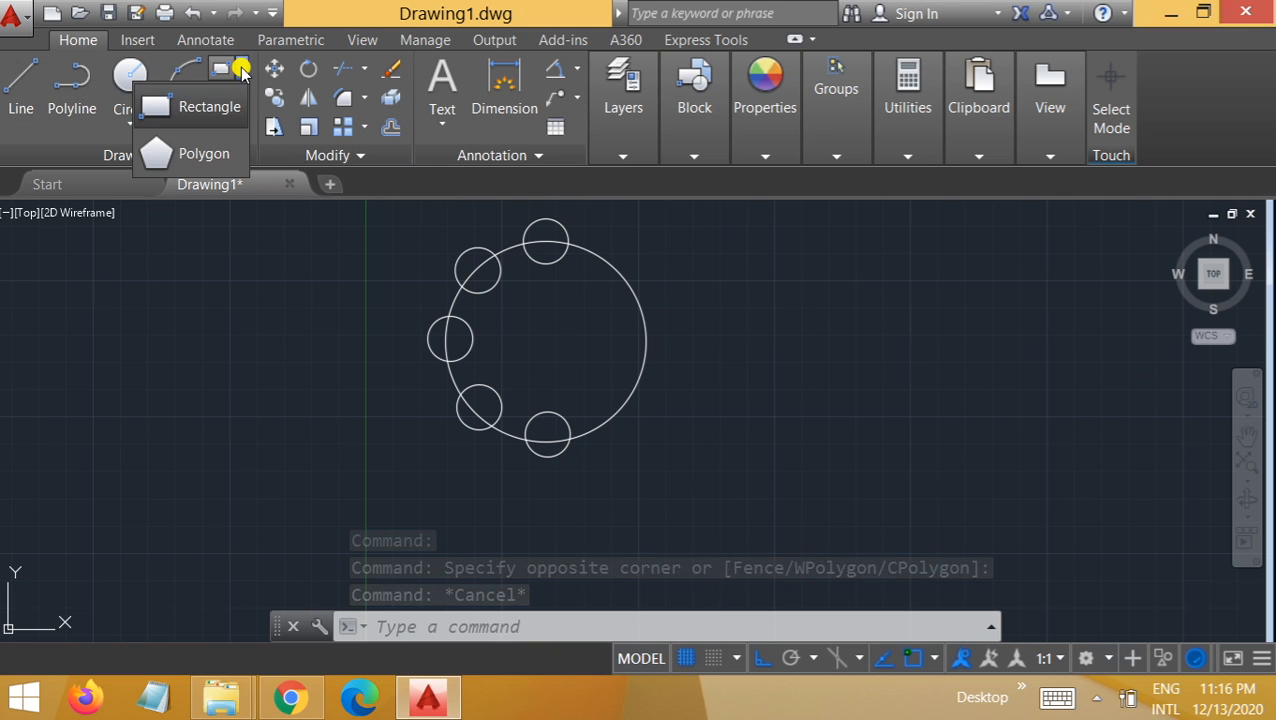
{"action": "left_click", "coordinate": [205, 107]}
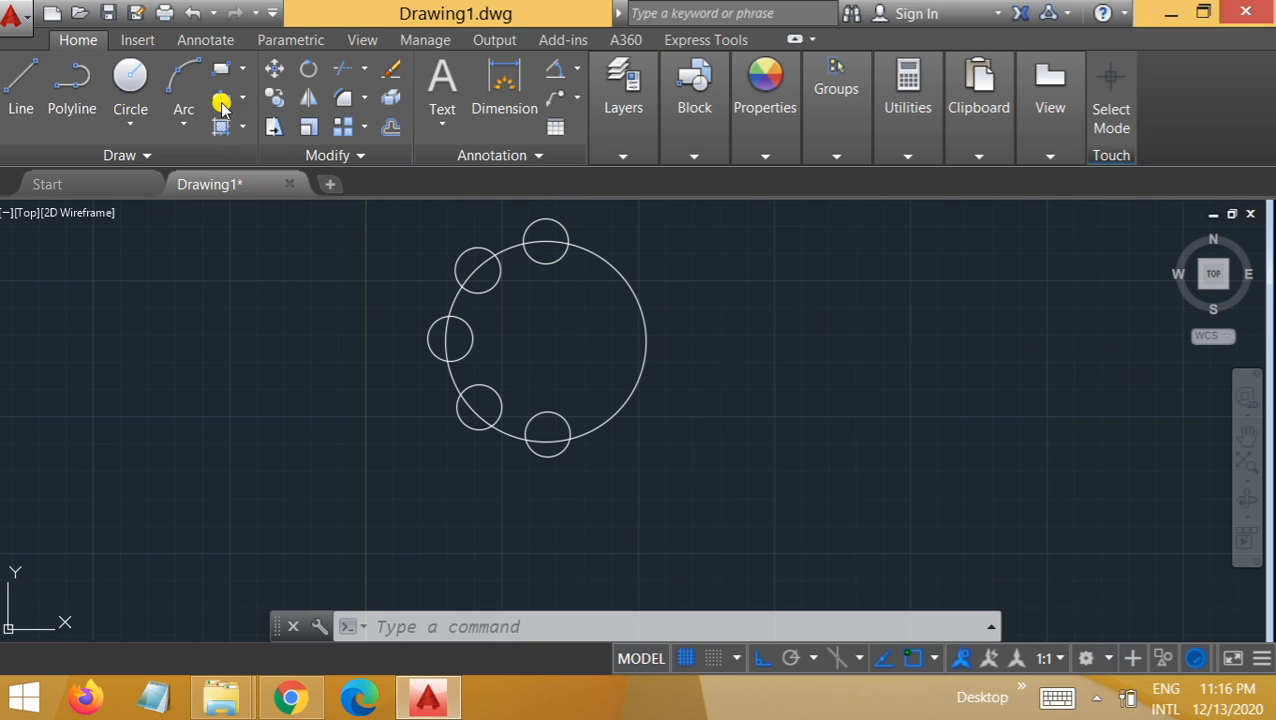
{"action": "left_click", "coordinate": [780, 271]}
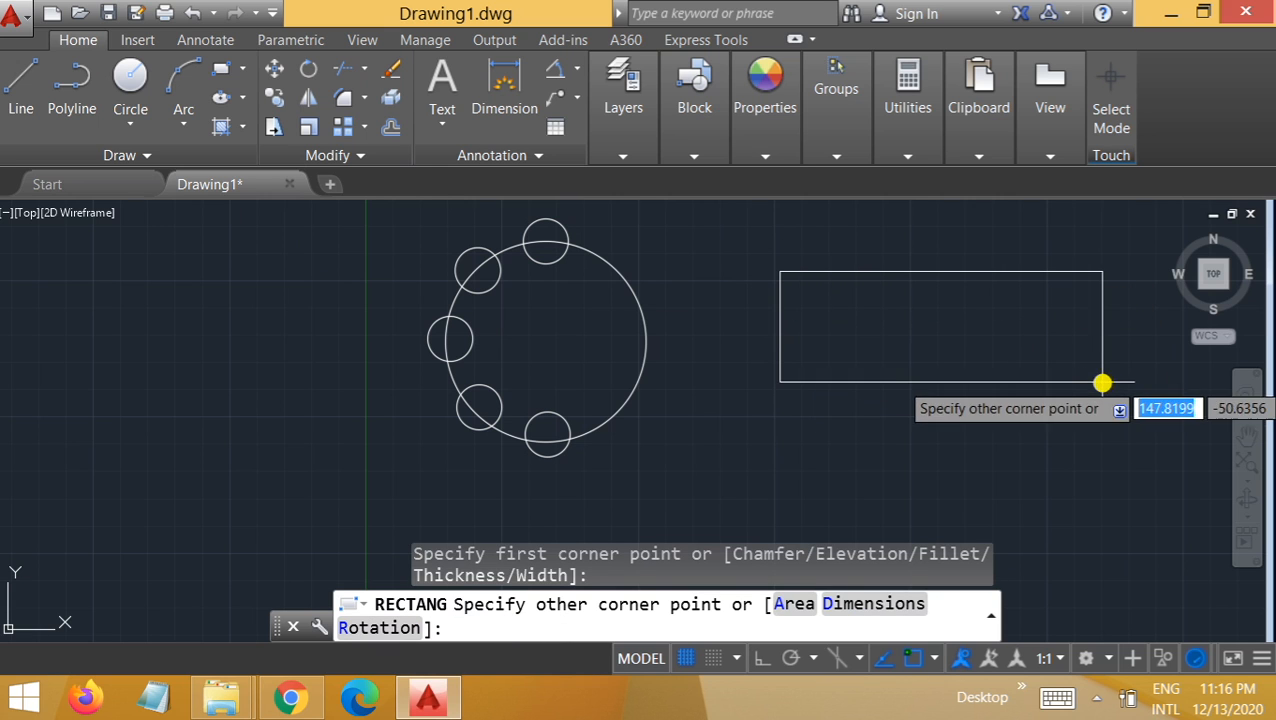
{"action": "left_click", "coordinate": [1113, 404]}
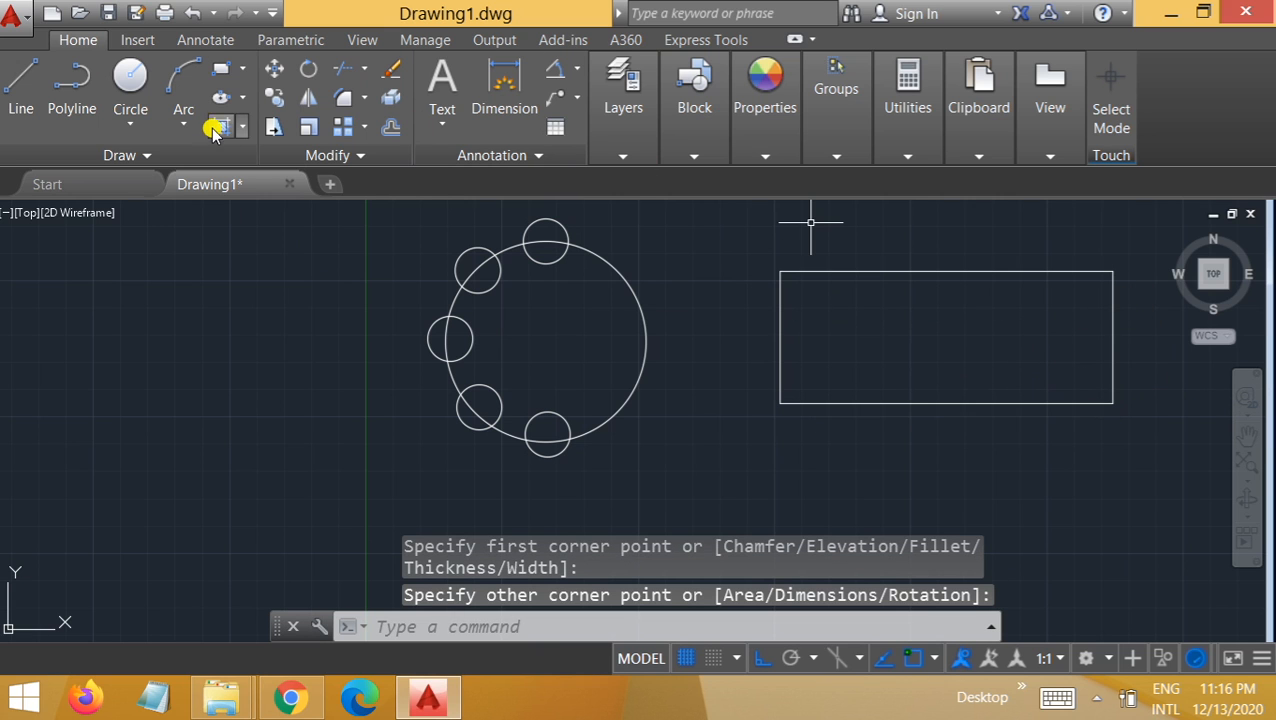
Draw a small circle inside the rectangle, close to its upper-left corner
{"action": "left_click", "coordinate": [130, 80]}
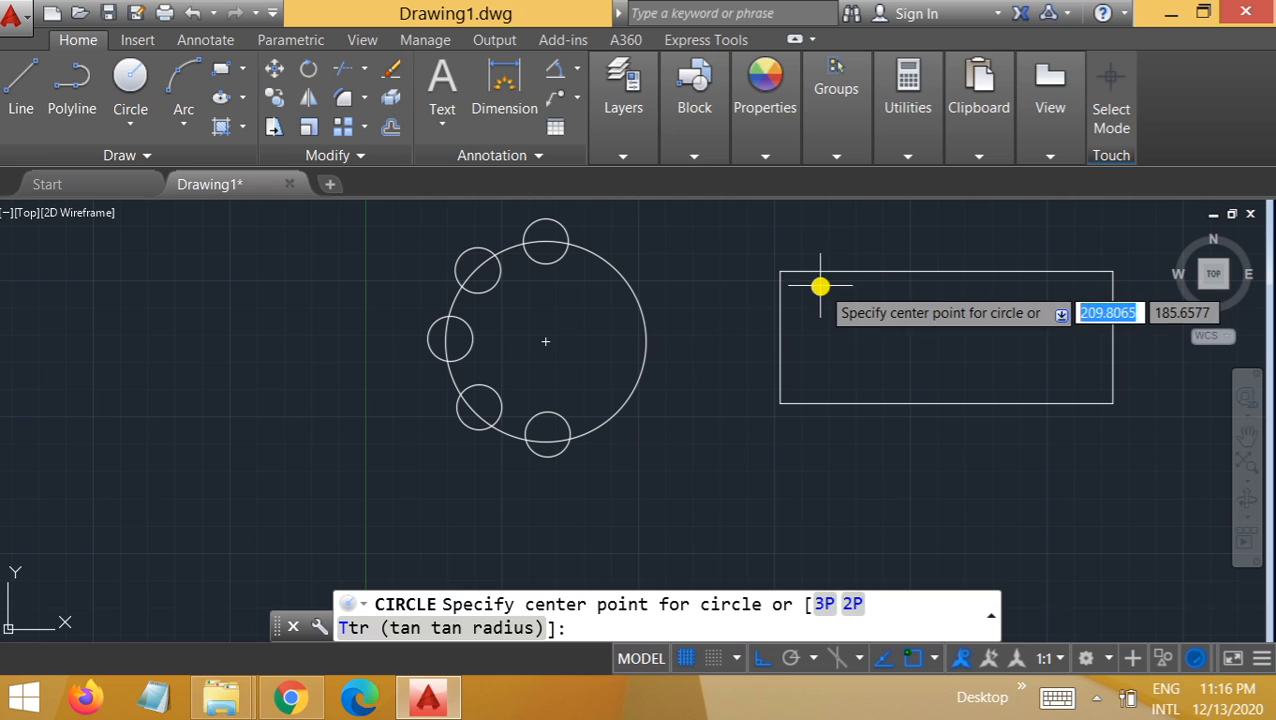
{"action": "left_click", "coordinate": [807, 291]}
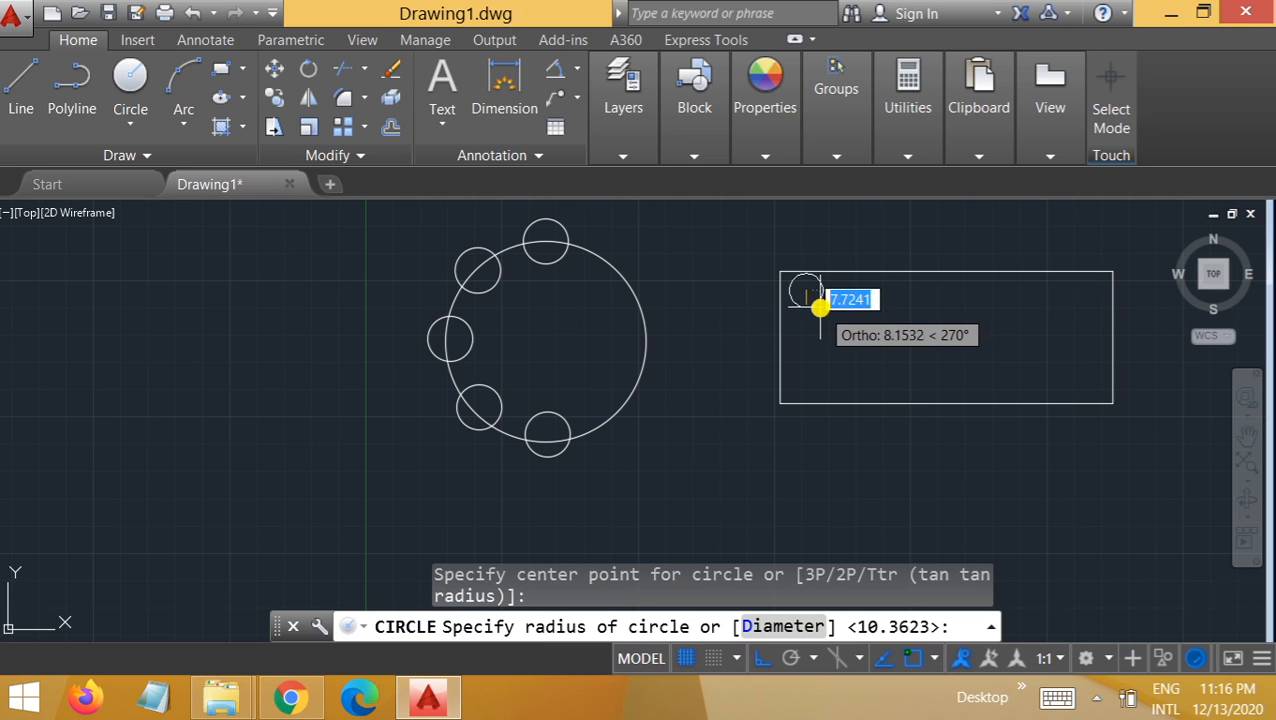
{"action": "left_click", "coordinate": [816, 298]}
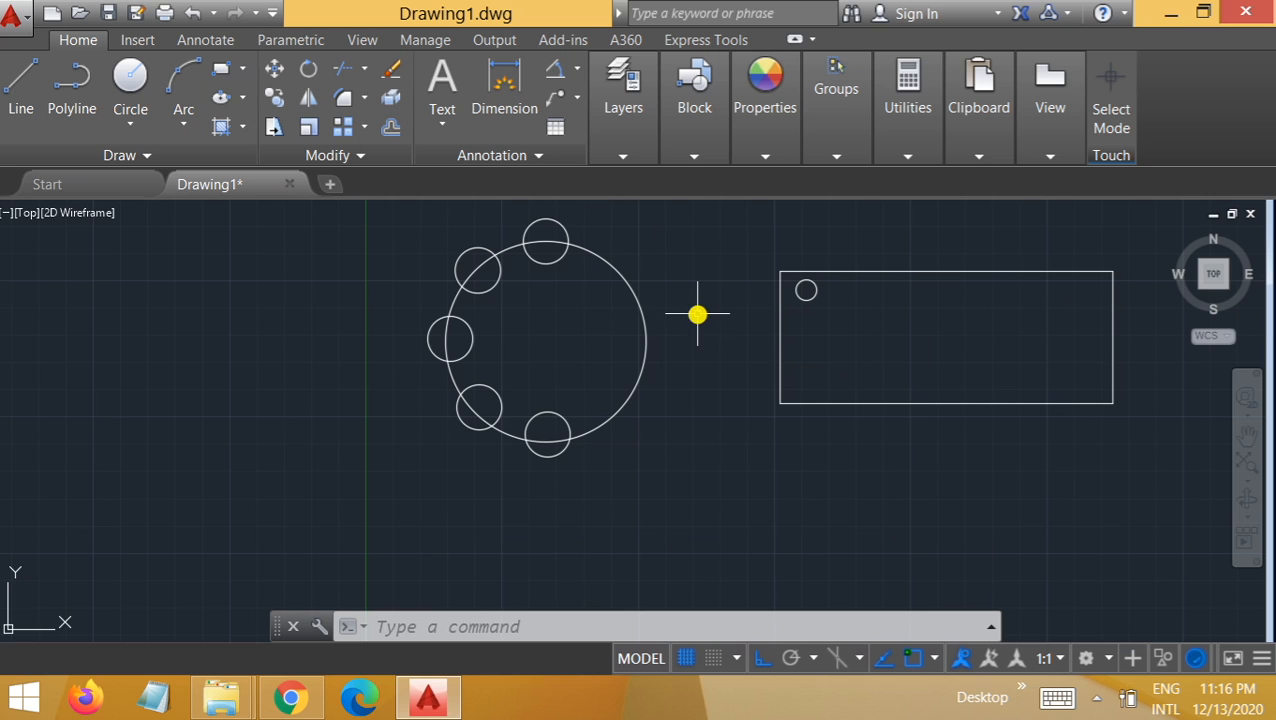
Start the Array command on the small circle inside the rectangle and choose the Rectangular array type
{"action": "left_click", "coordinate": [438, 626]}
{"action": "type", "text": "Array"}
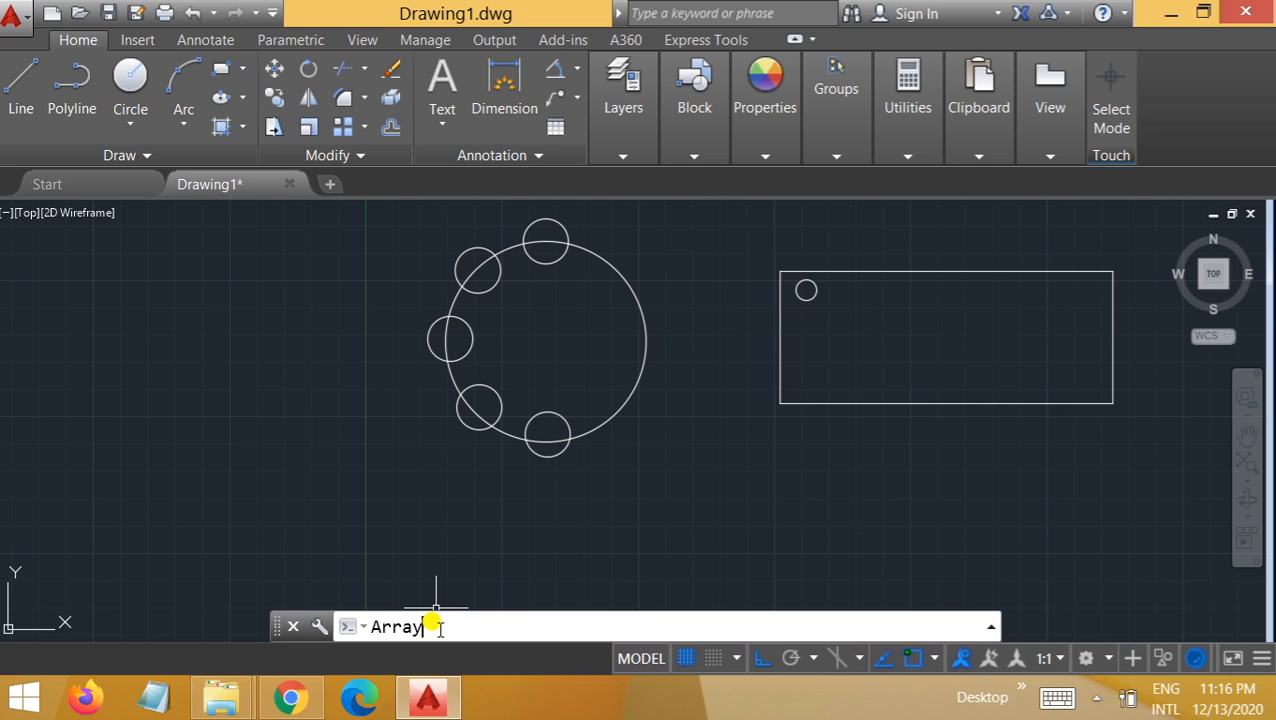
{"action": "key", "text": "Return"}
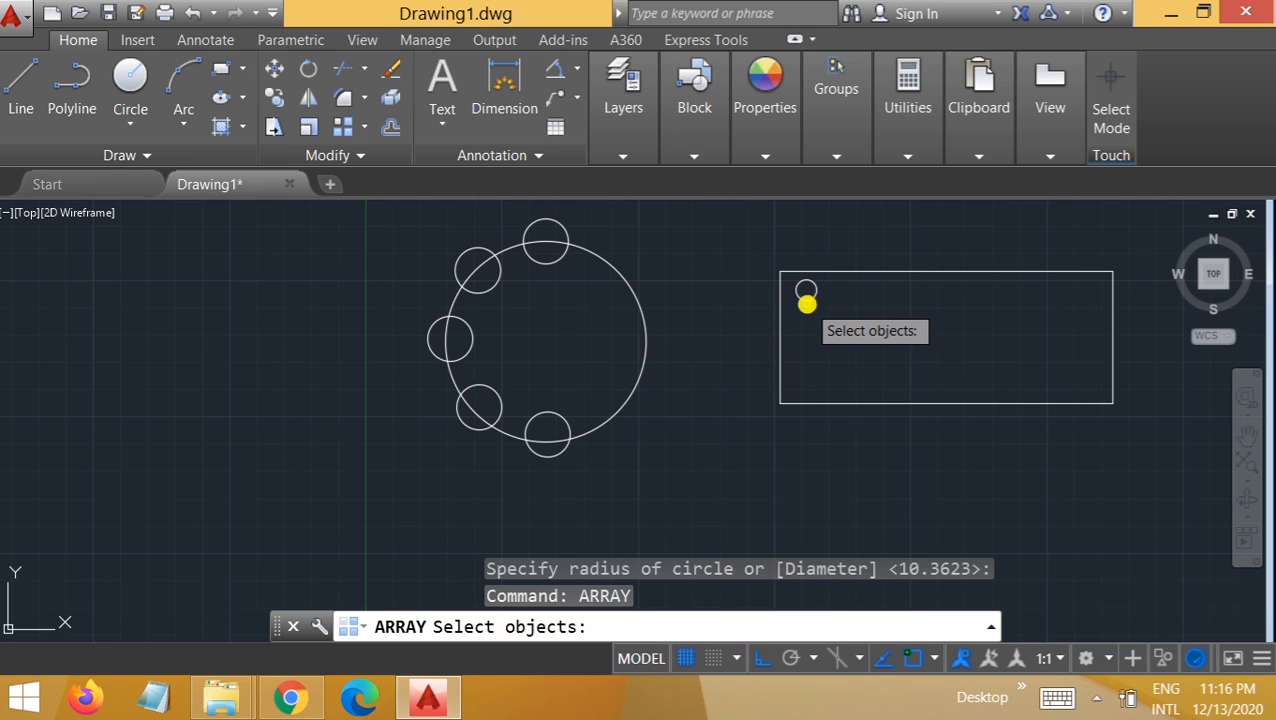
{"action": "left_click", "coordinate": [806, 299]}
{"action": "key", "text": "Return"}
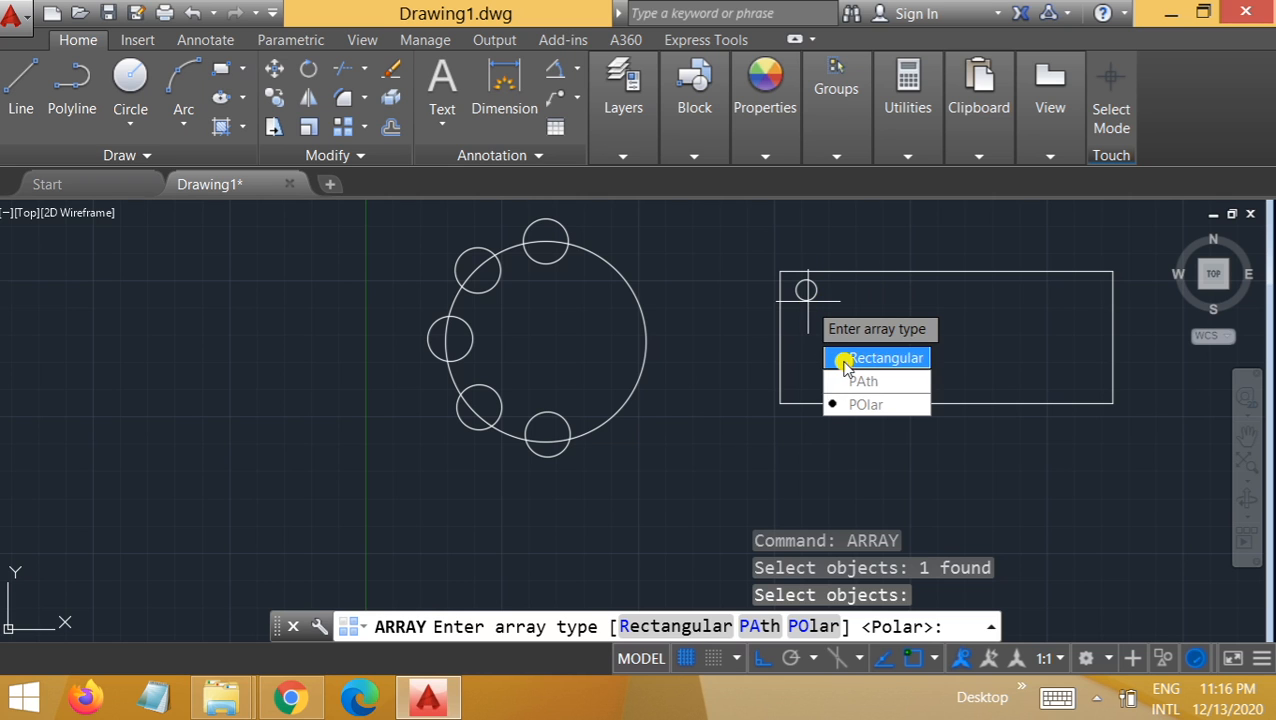
{"action": "left_click", "coordinate": [848, 358]}
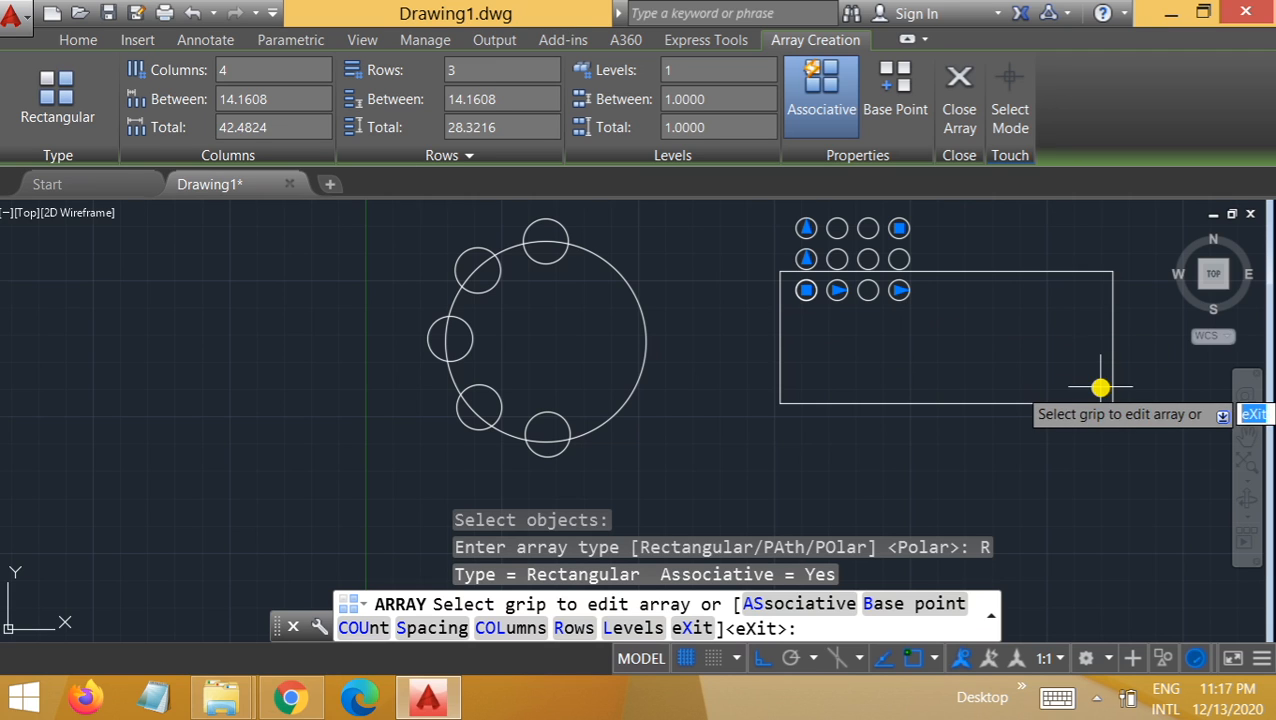
With Ortho off, set the rectangular array to 7 columns with a row spacing of 7, and finish the array
{"action": "left_click", "coordinate": [895, 292]}
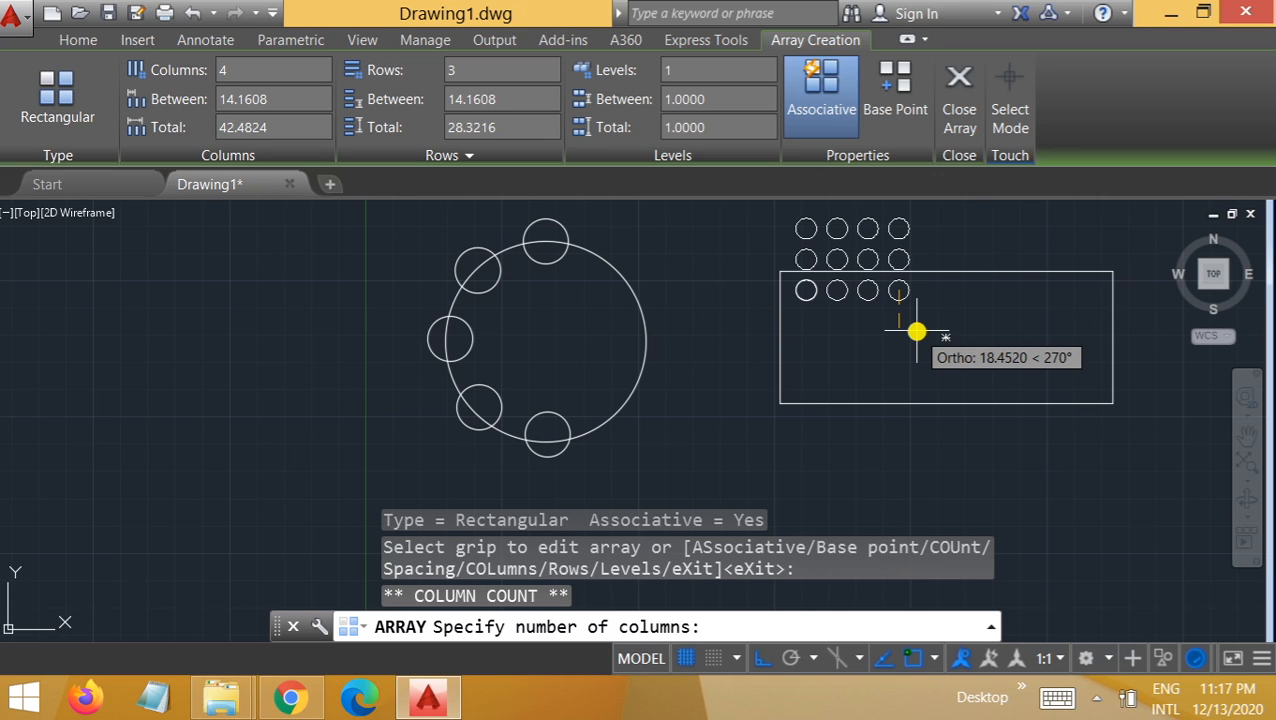
{"action": "key", "text": "F8"}
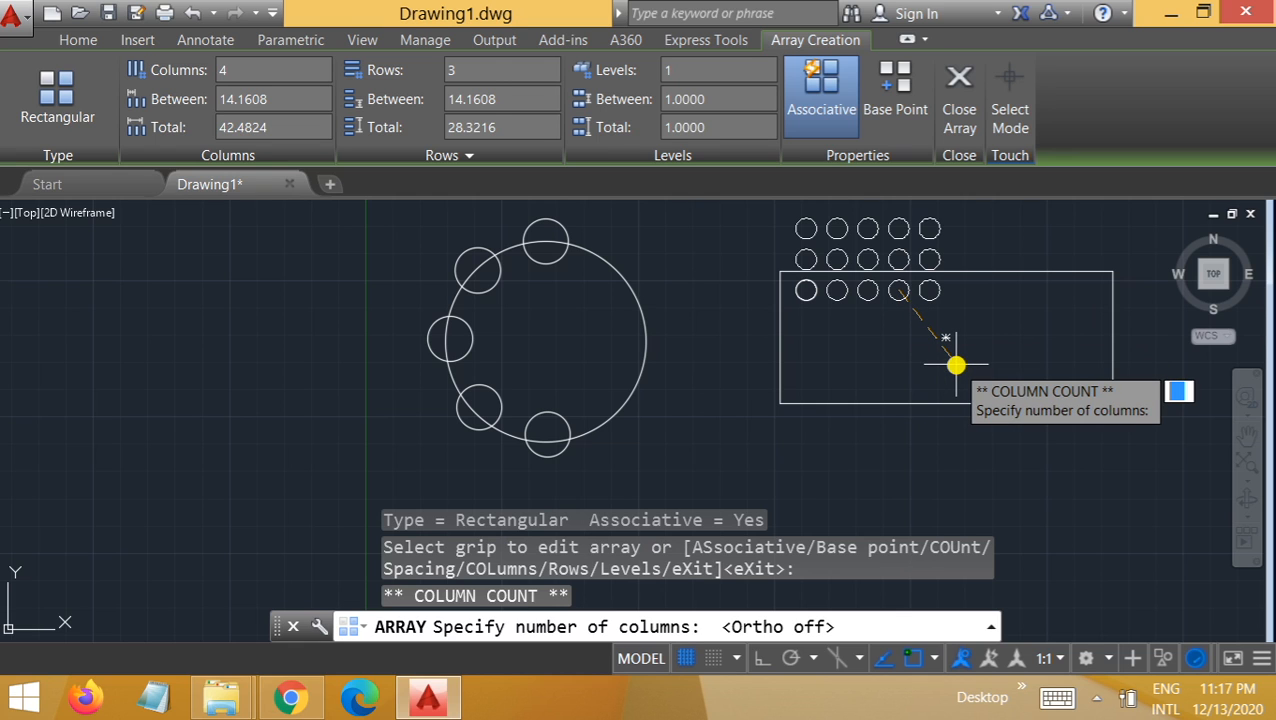
{"action": "type", "text": "7"}
{"action": "key", "text": "Return"}
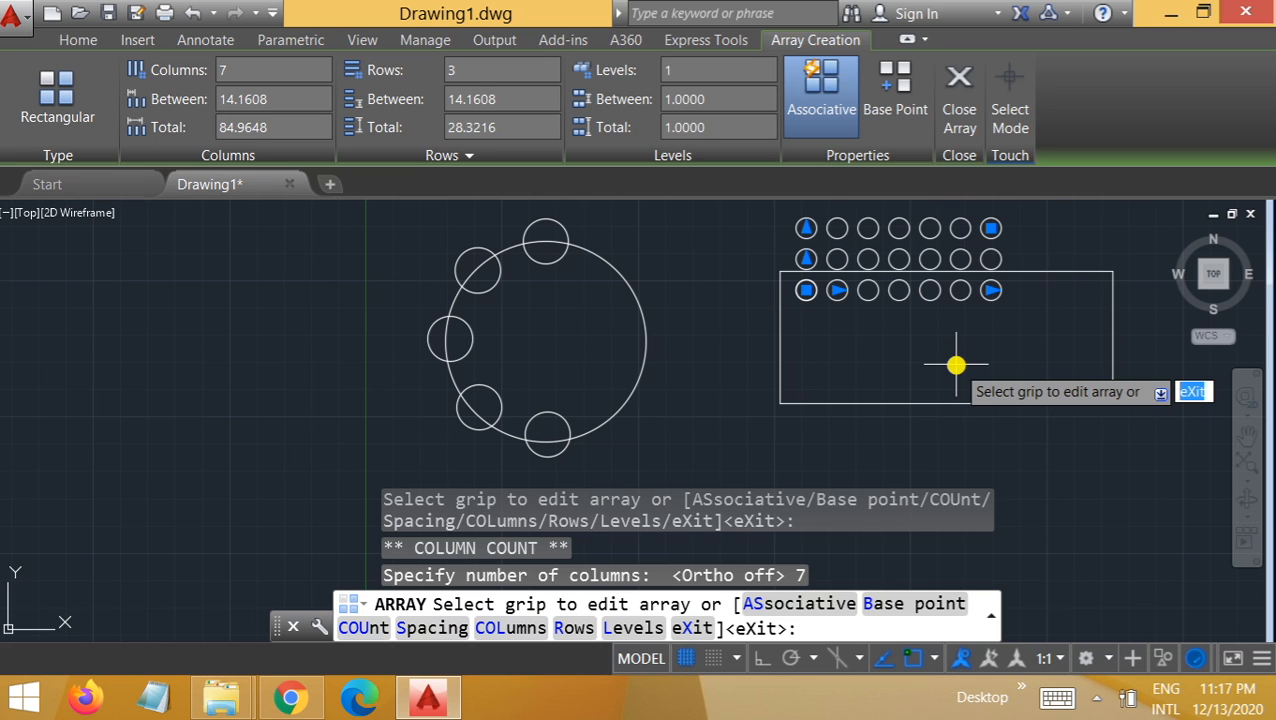
{"action": "left_click", "coordinate": [806, 258]}
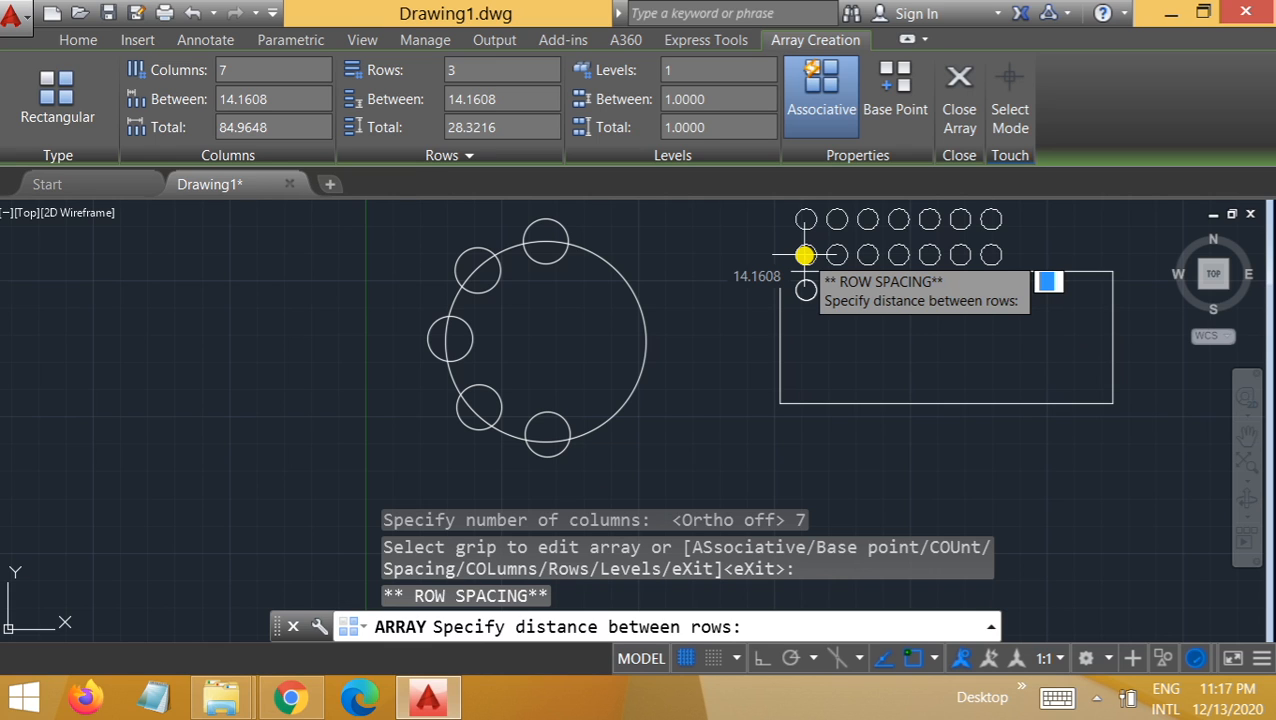
{"action": "type", "text": "7"}
{"action": "key", "text": "Return"}
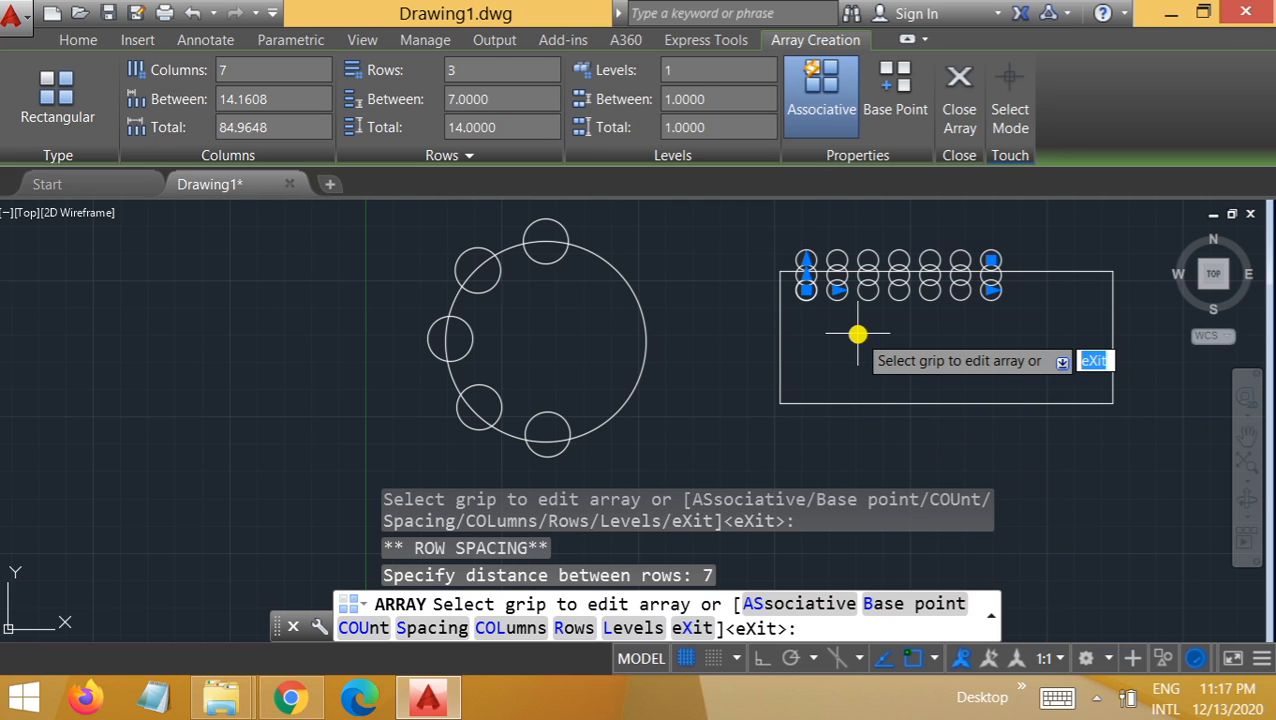
{"action": "key", "text": "Return"}
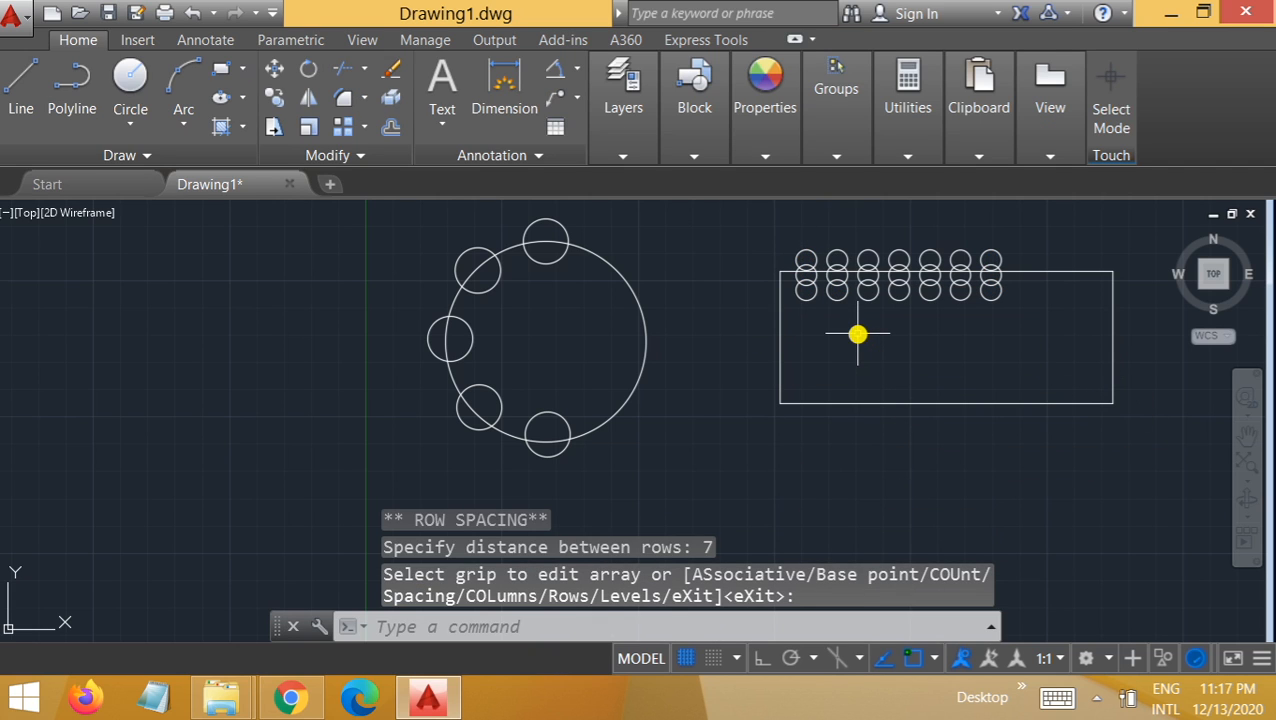
Select the rectangular array and set it to 5 columns and 5 rows
{"action": "left_click", "coordinate": [805, 294]}
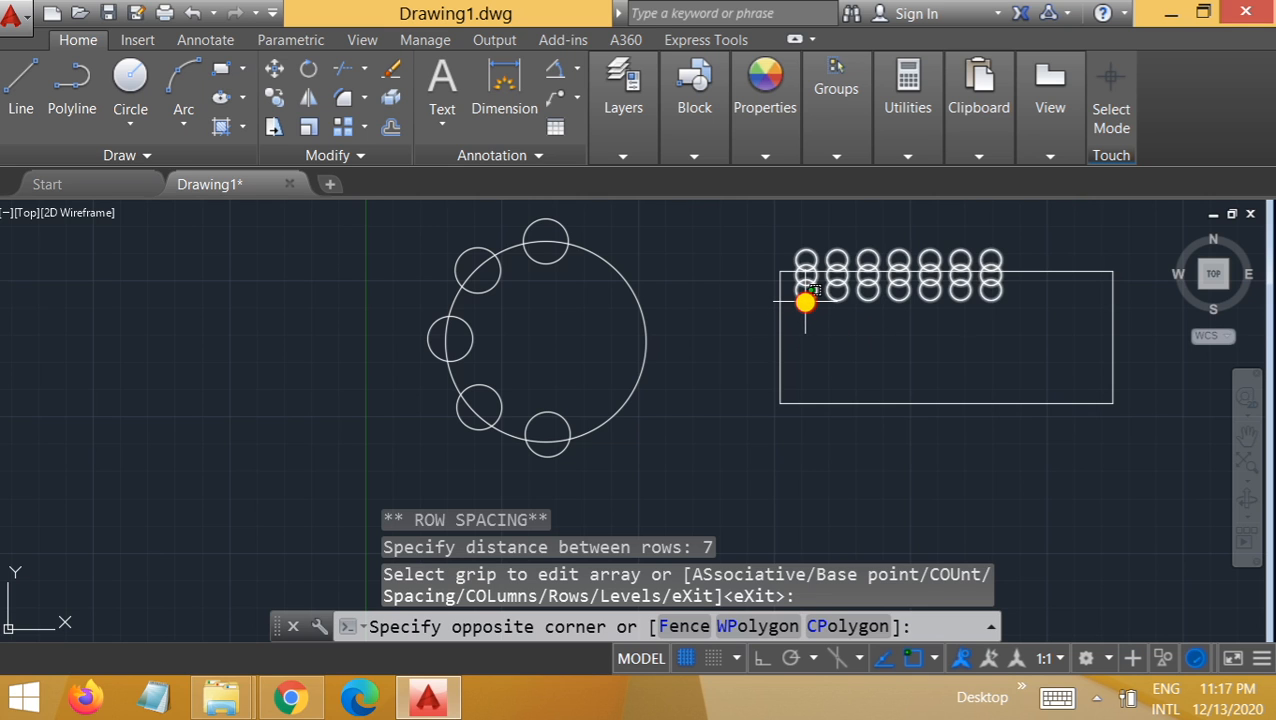
{"action": "left_click", "coordinate": [805, 300]}
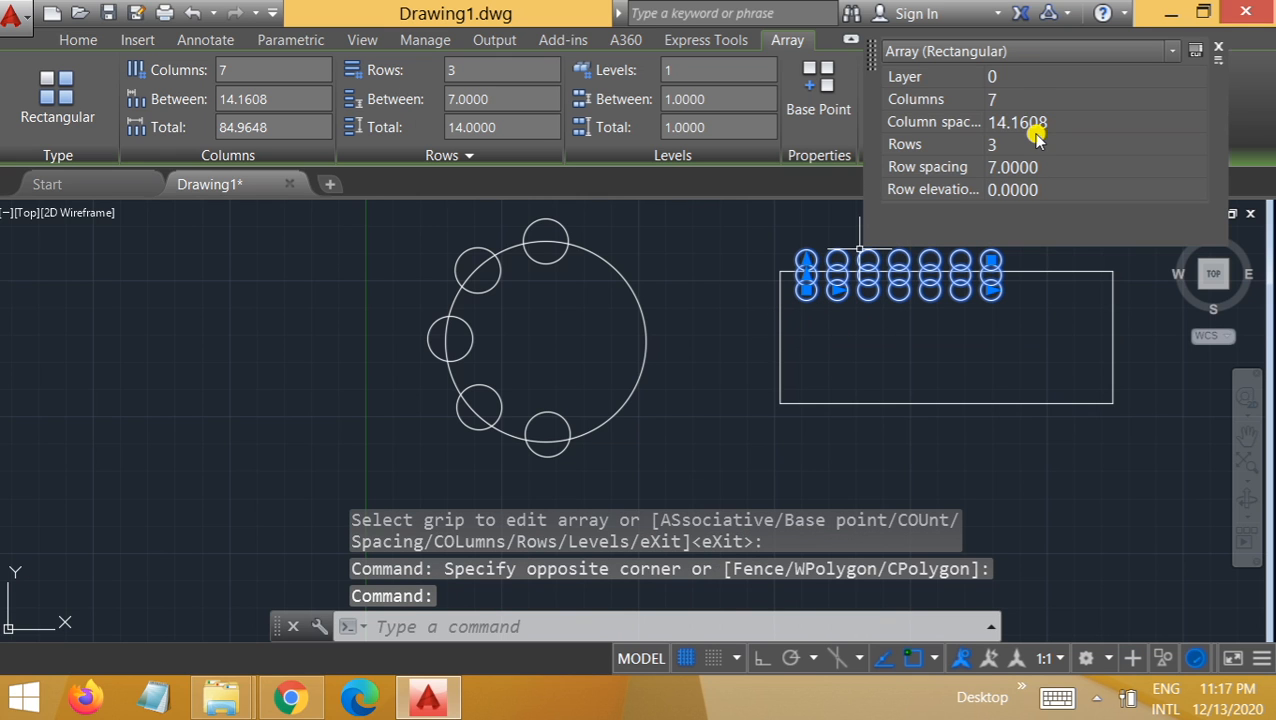
{"action": "left_click", "coordinate": [1020, 99]}
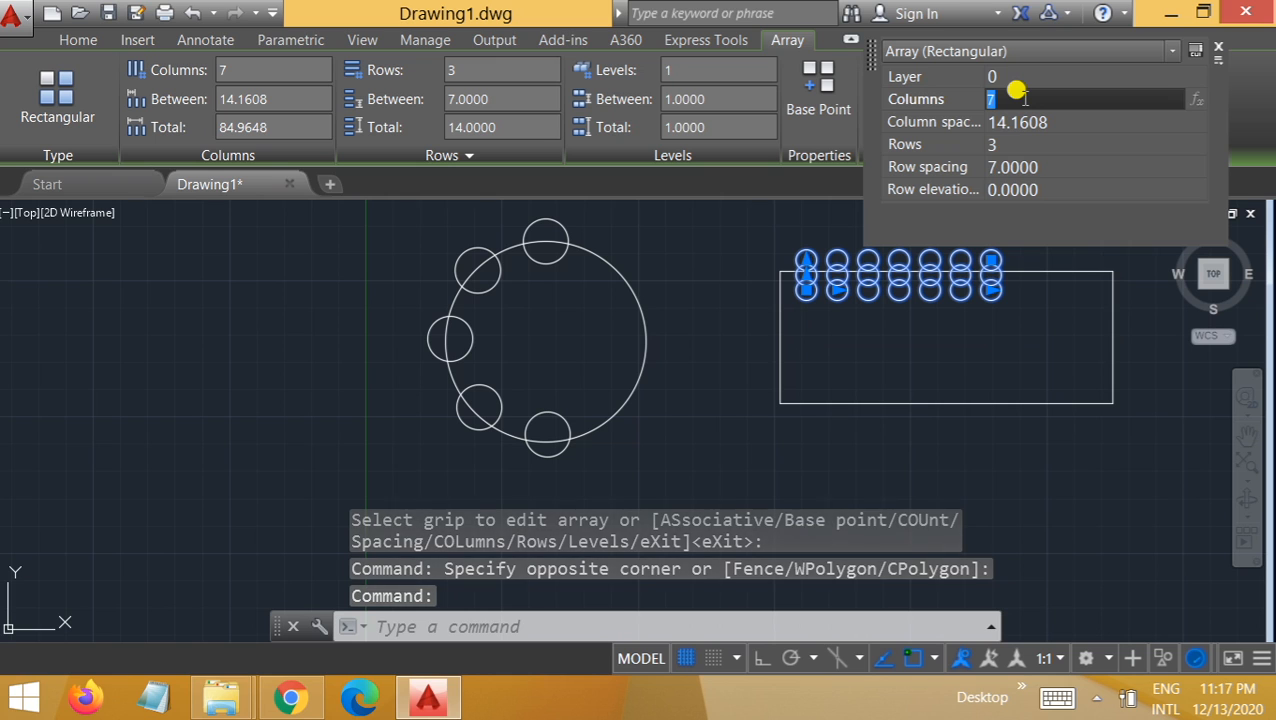
{"action": "type", "text": "5"}
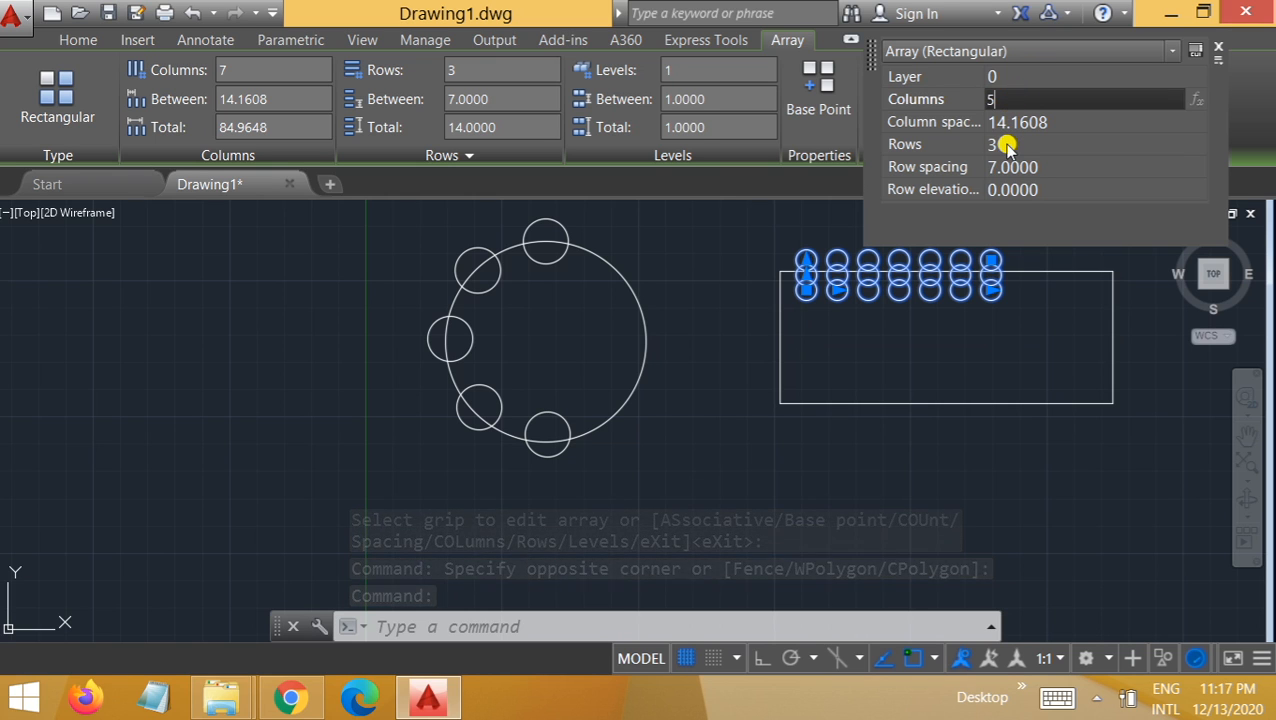
{"action": "left_click", "coordinate": [1007, 145]}
{"action": "type", "text": "5"}
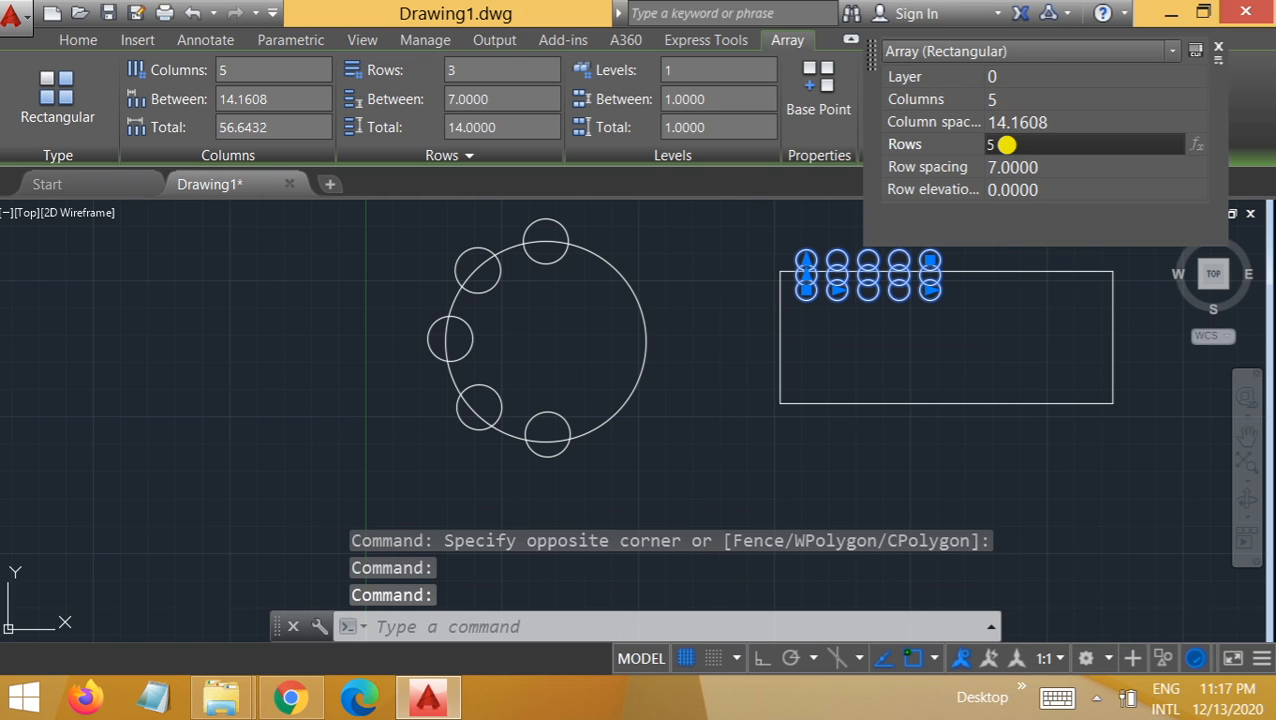
{"action": "key", "text": "Return"}
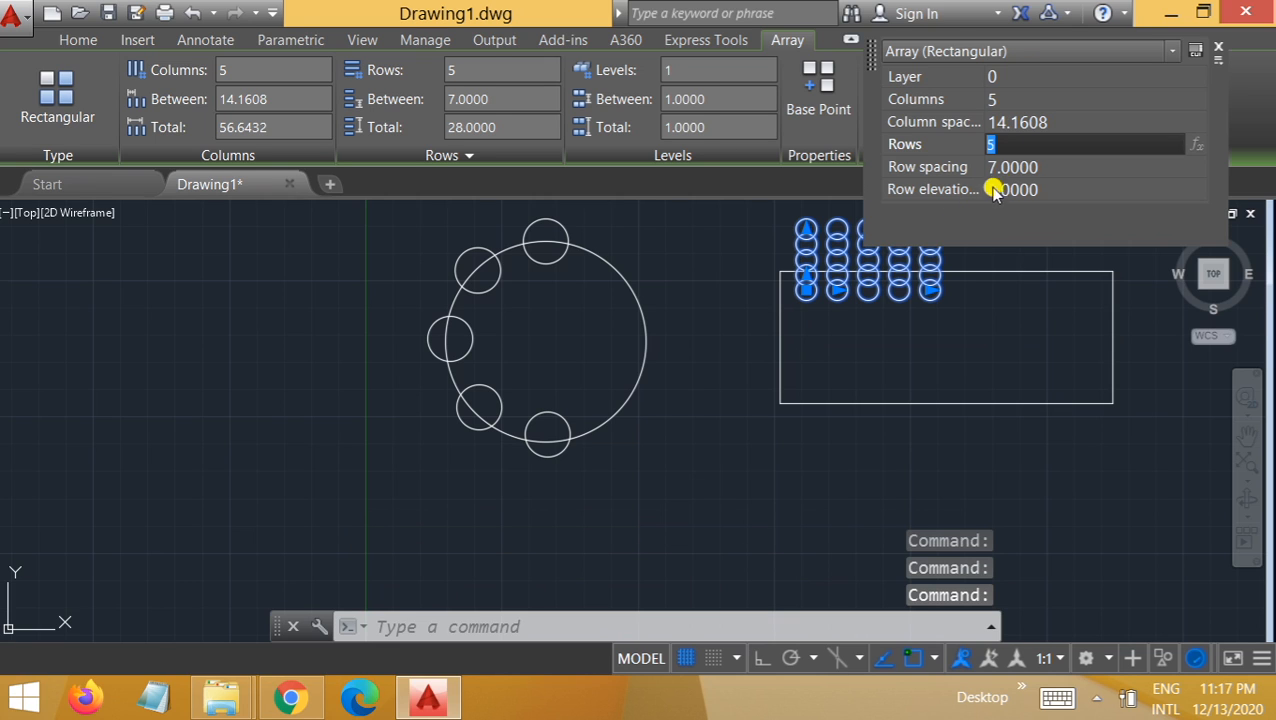
Set the rectangular array's row spacing to 2 and its number of columns to 10
{"action": "left_click", "coordinate": [1003, 166]}
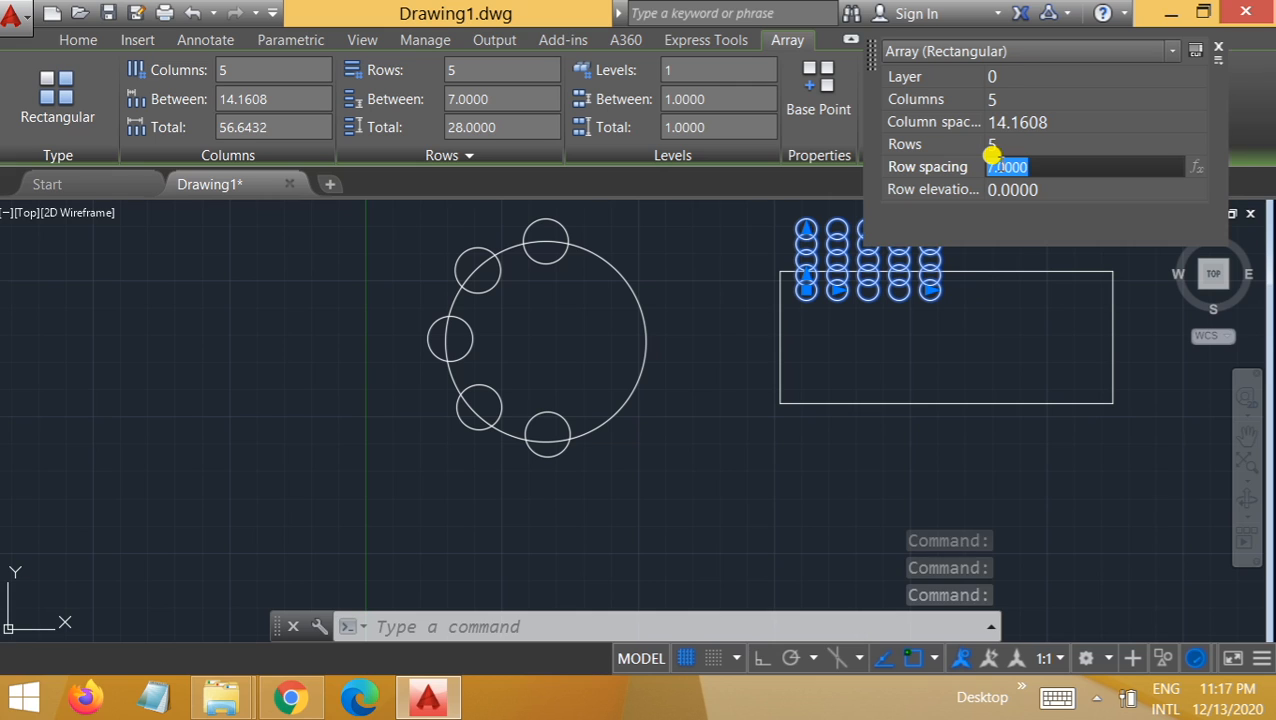
{"action": "type", "text": "2"}
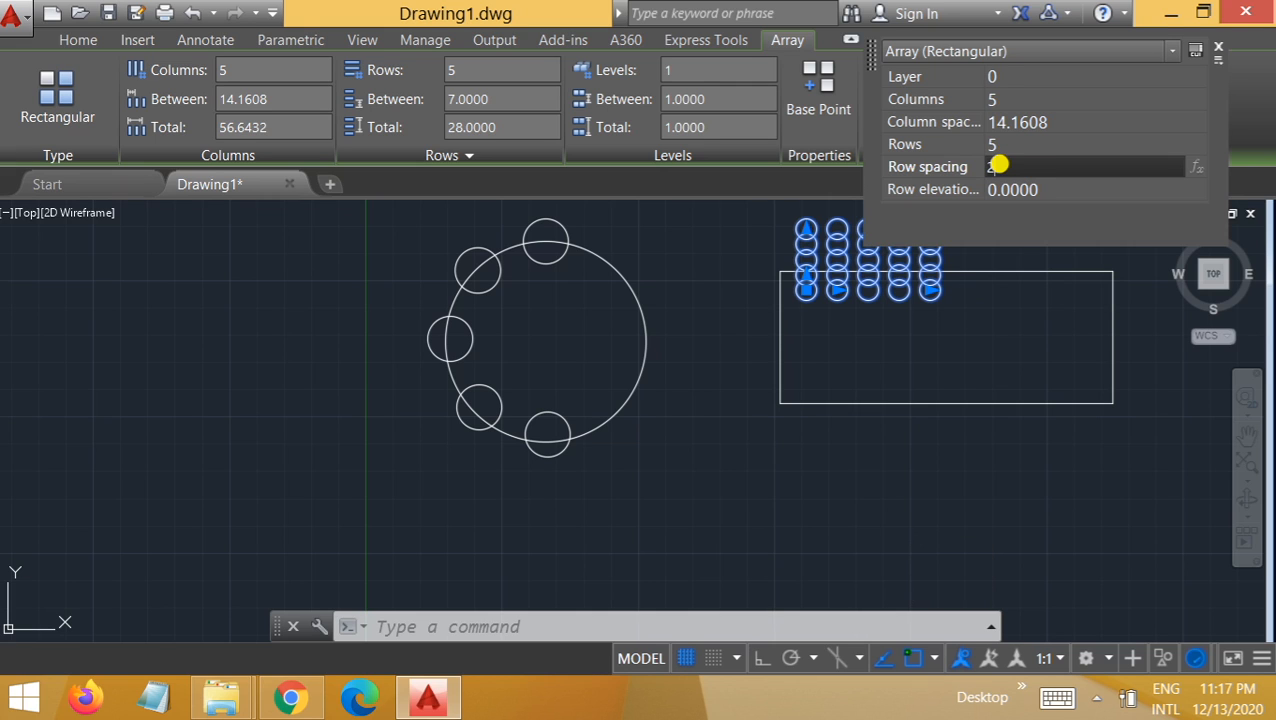
{"action": "key", "text": "Tab"}
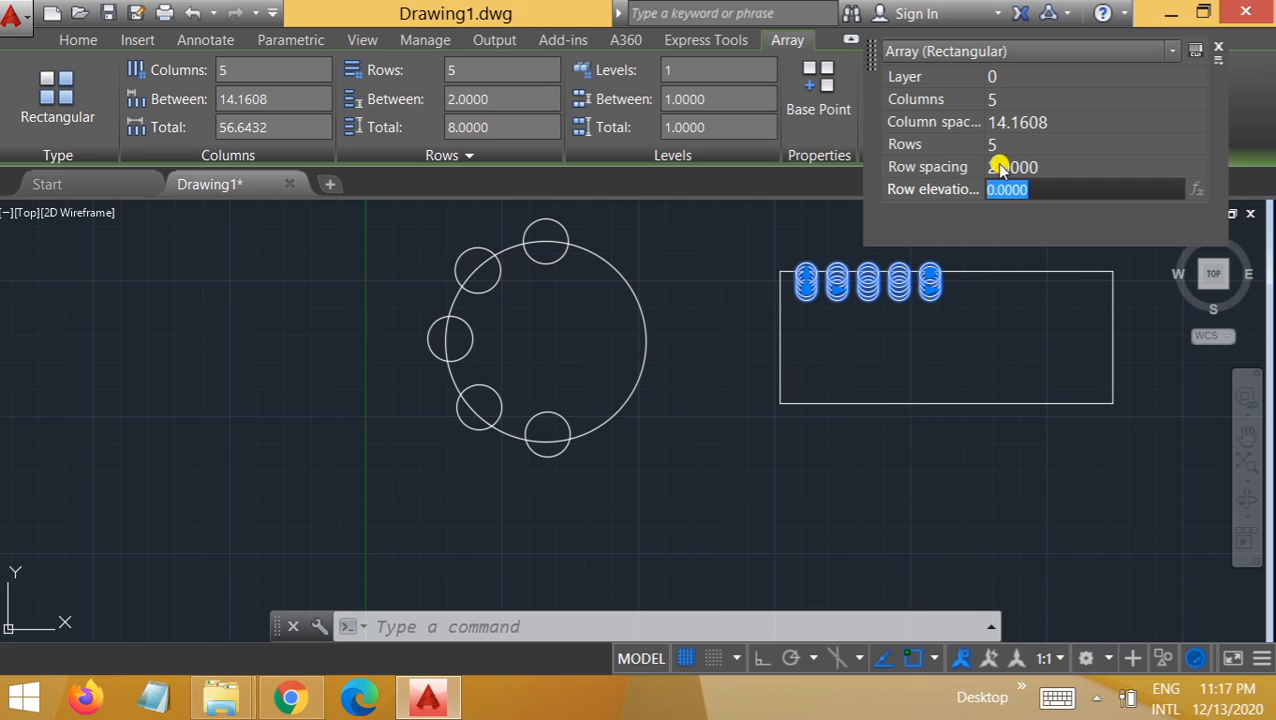
{"action": "left_click", "coordinate": [1000, 97]}
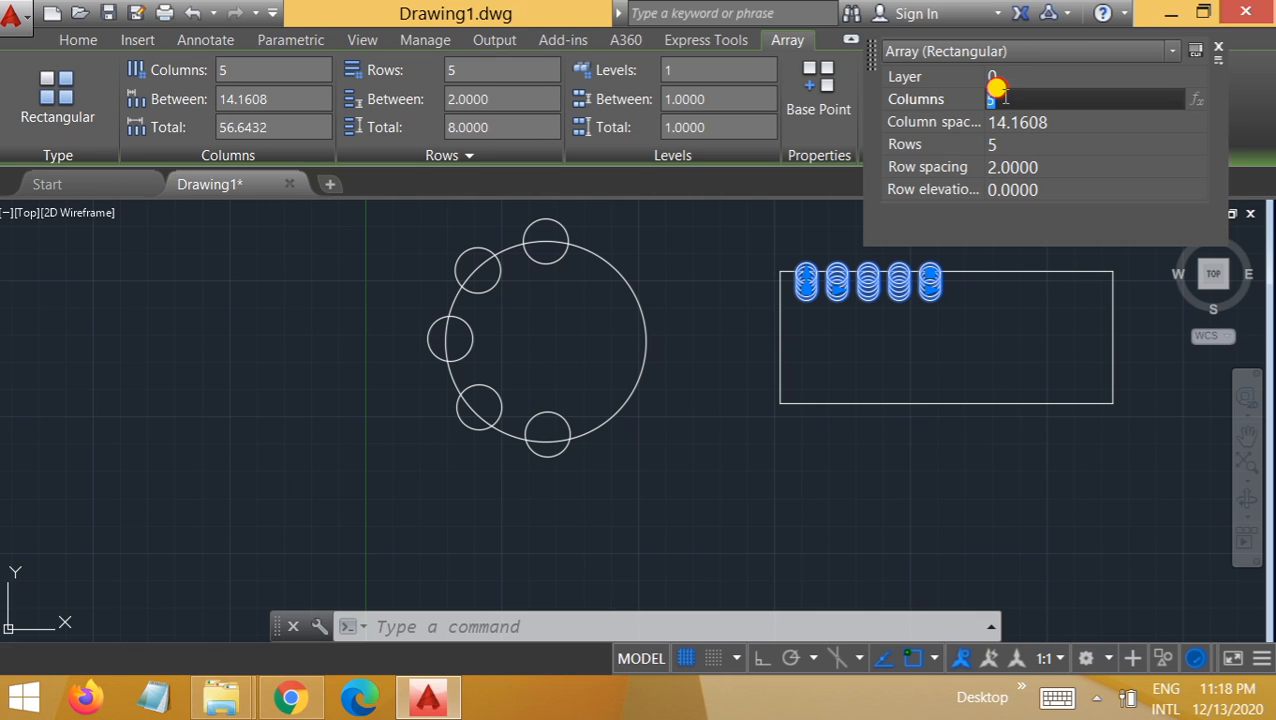
{"action": "type", "text": "10"}
{"action": "left_click", "coordinate": [999, 119]}
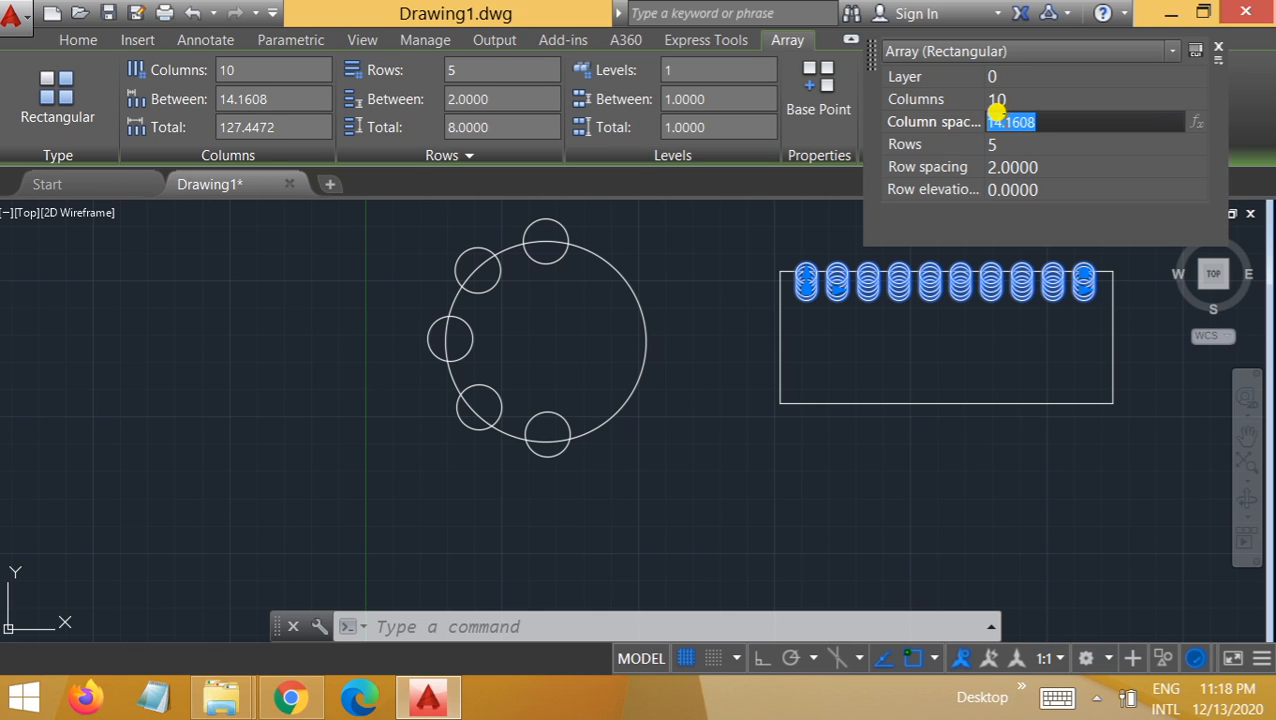
Set the rectangular array's column spacing to 20 and its number of columns to 7
{"action": "type", "text": "2"}
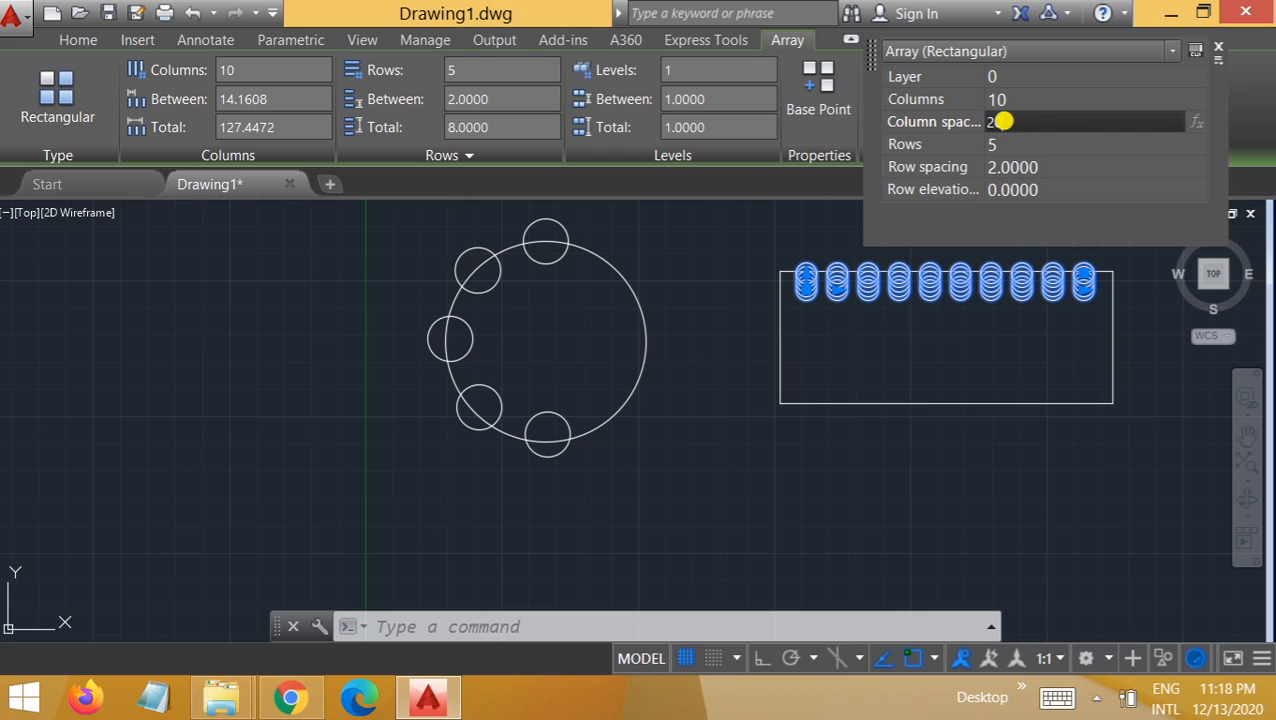
{"action": "type", "text": "0"}
{"action": "key", "text": "Tab"}
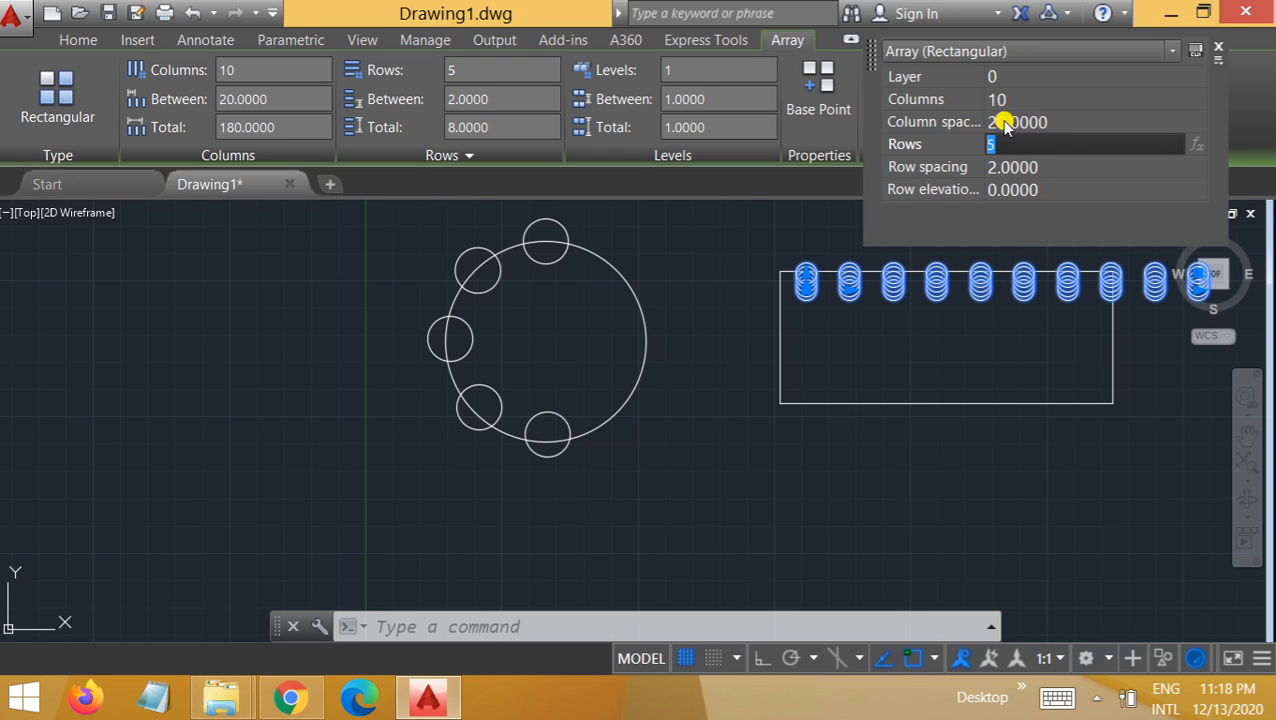
{"action": "left_click", "coordinate": [994, 98]}
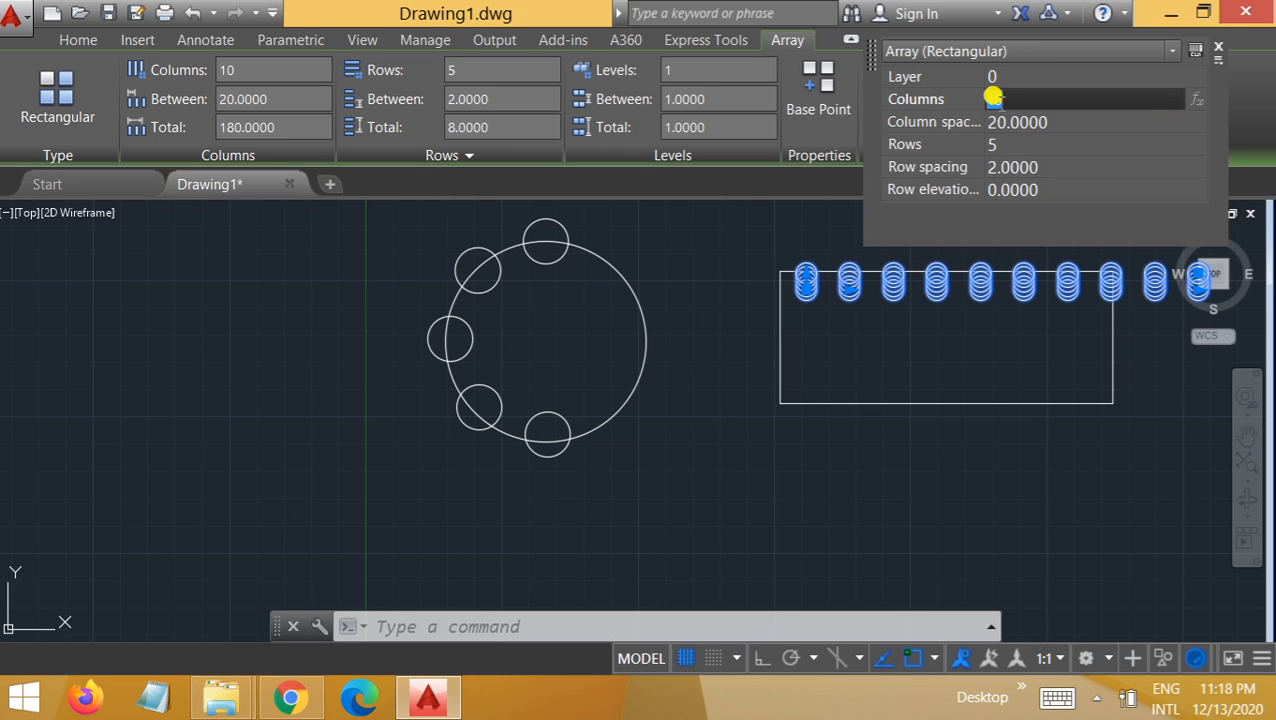
{"action": "type", "text": "7"}
{"action": "key", "text": "Tab"}
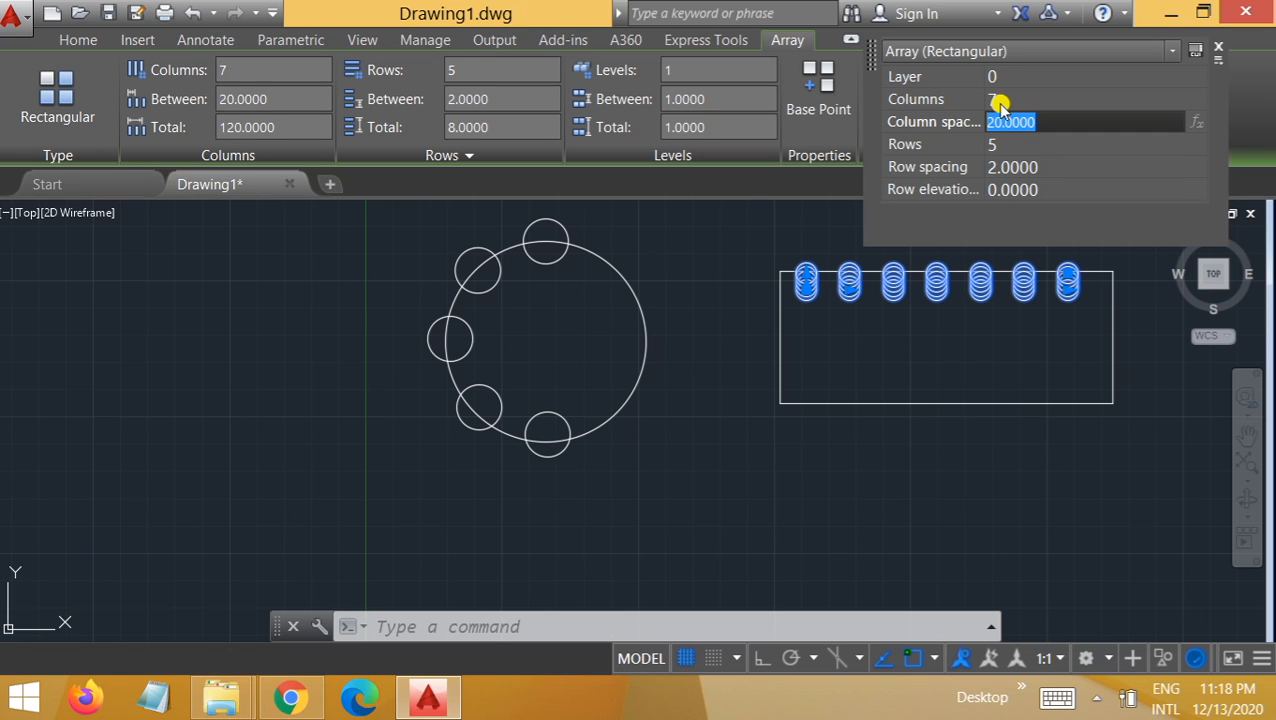
Try a column spacing of 50 on the rectangular array and set it back to 20
{"action": "type", "text": "50"}
{"action": "key", "text": "Tab"}
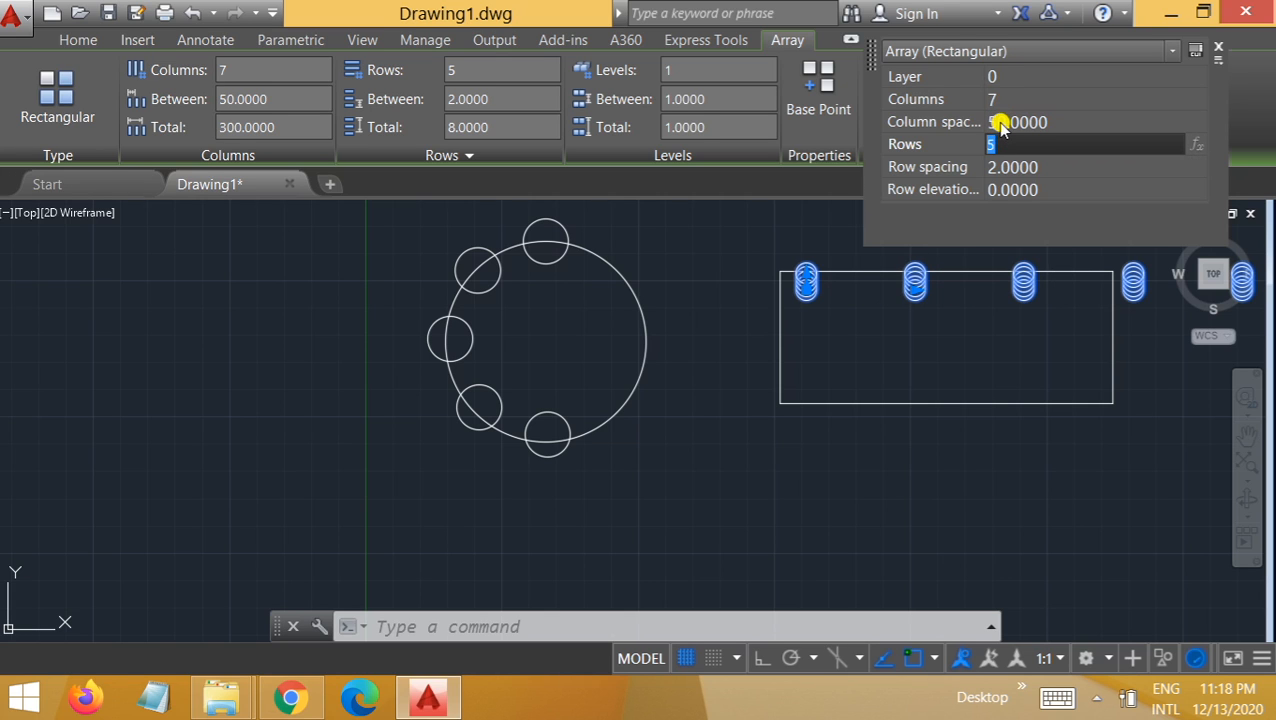
{"action": "left_click", "coordinate": [1001, 125]}
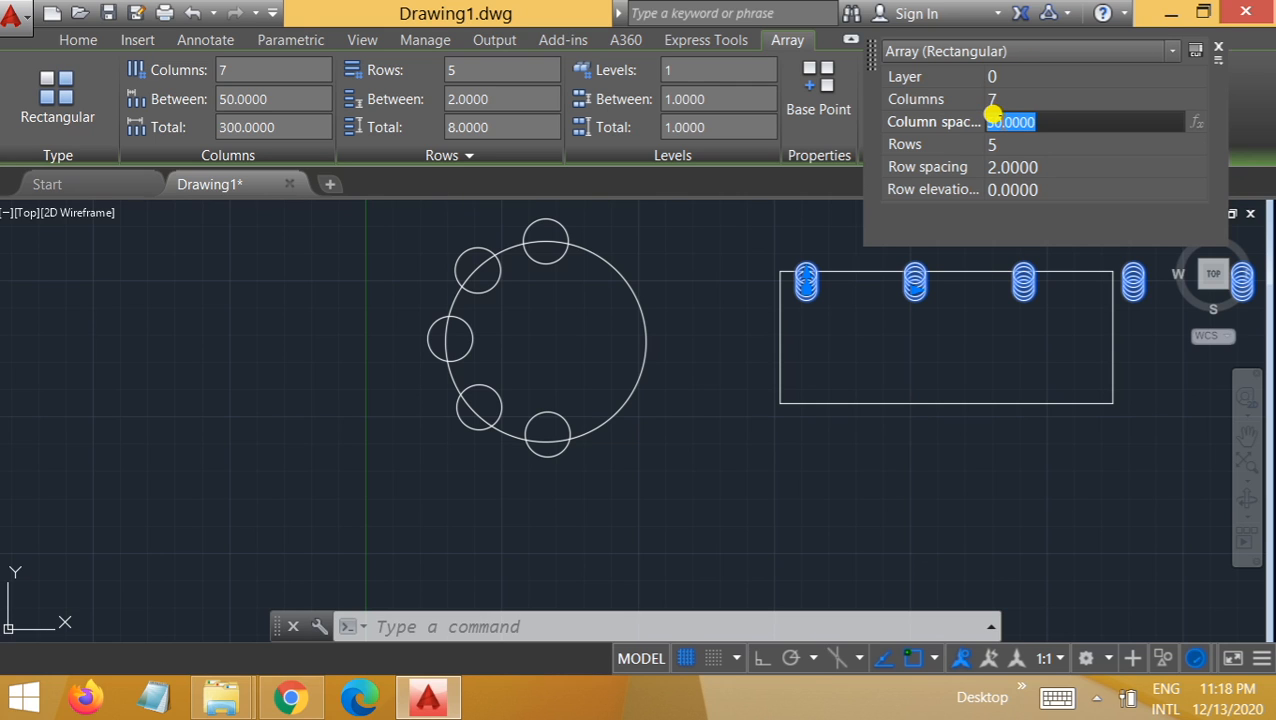
{"action": "type", "text": "20"}
{"action": "key", "text": "Tab"}
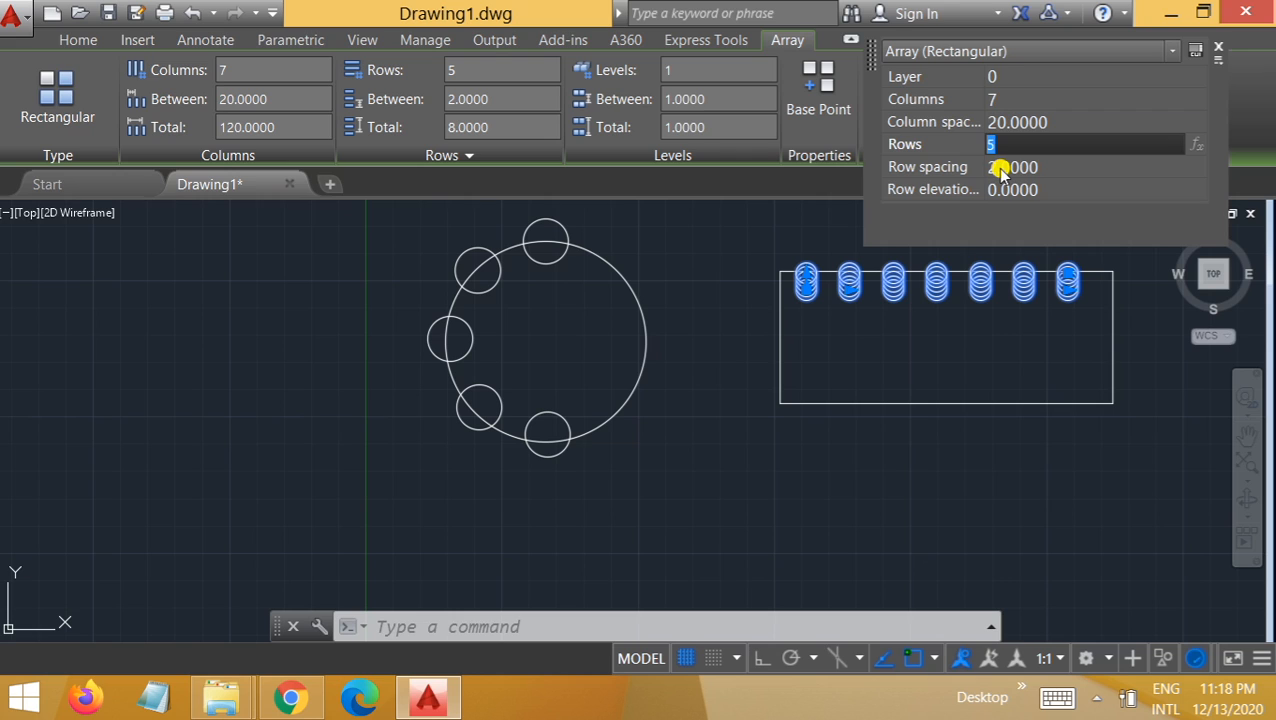
{"action": "left_click", "coordinate": [993, 161]}
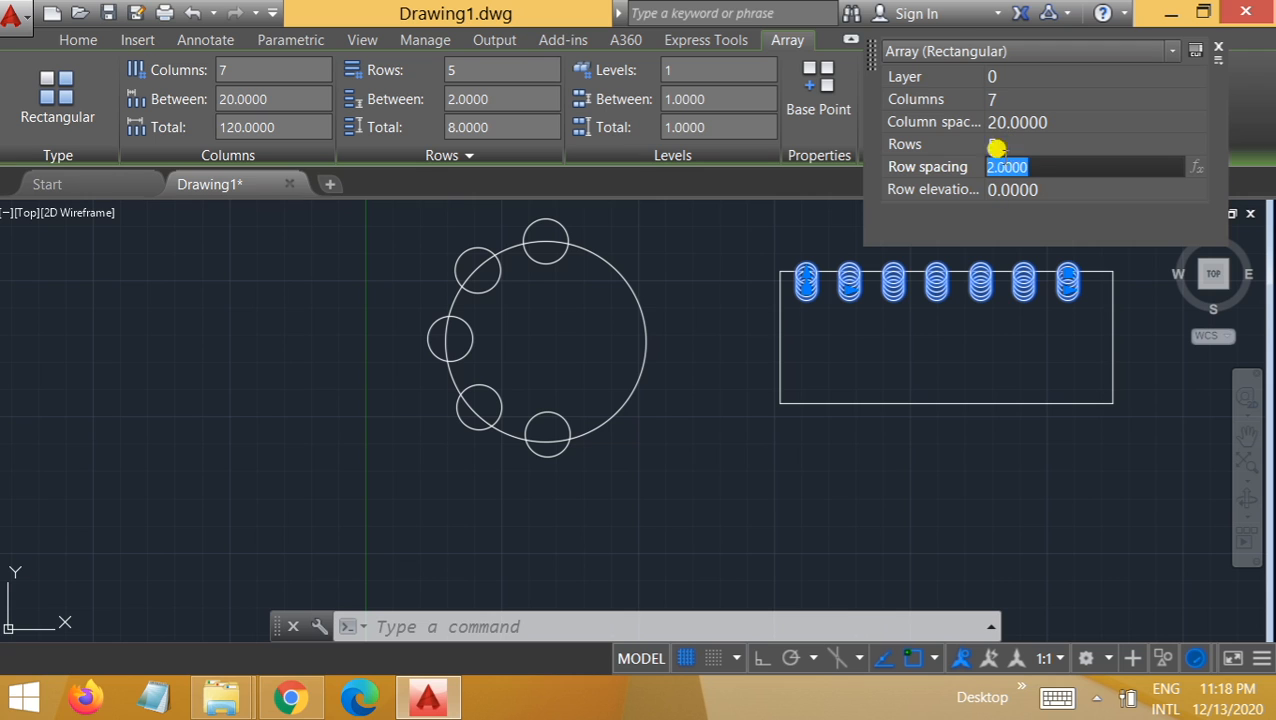
{"action": "type", "text": "h"}
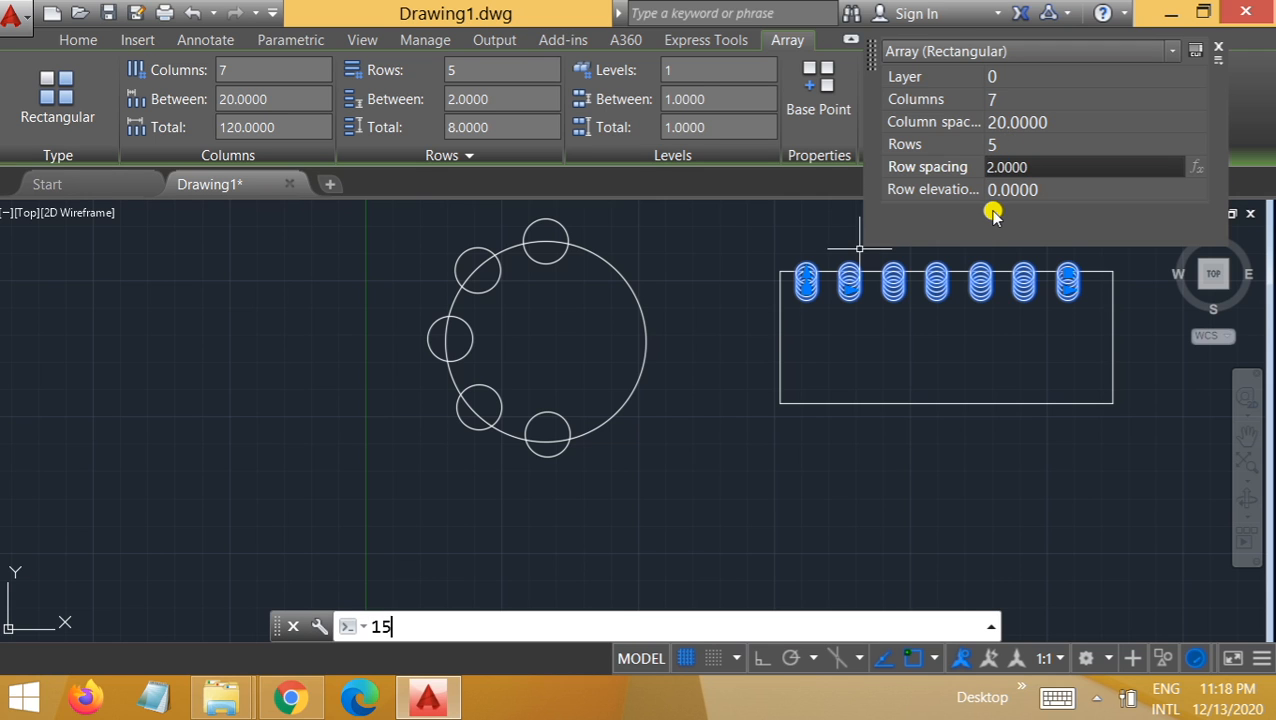
{"action": "key", "text": "Return"}
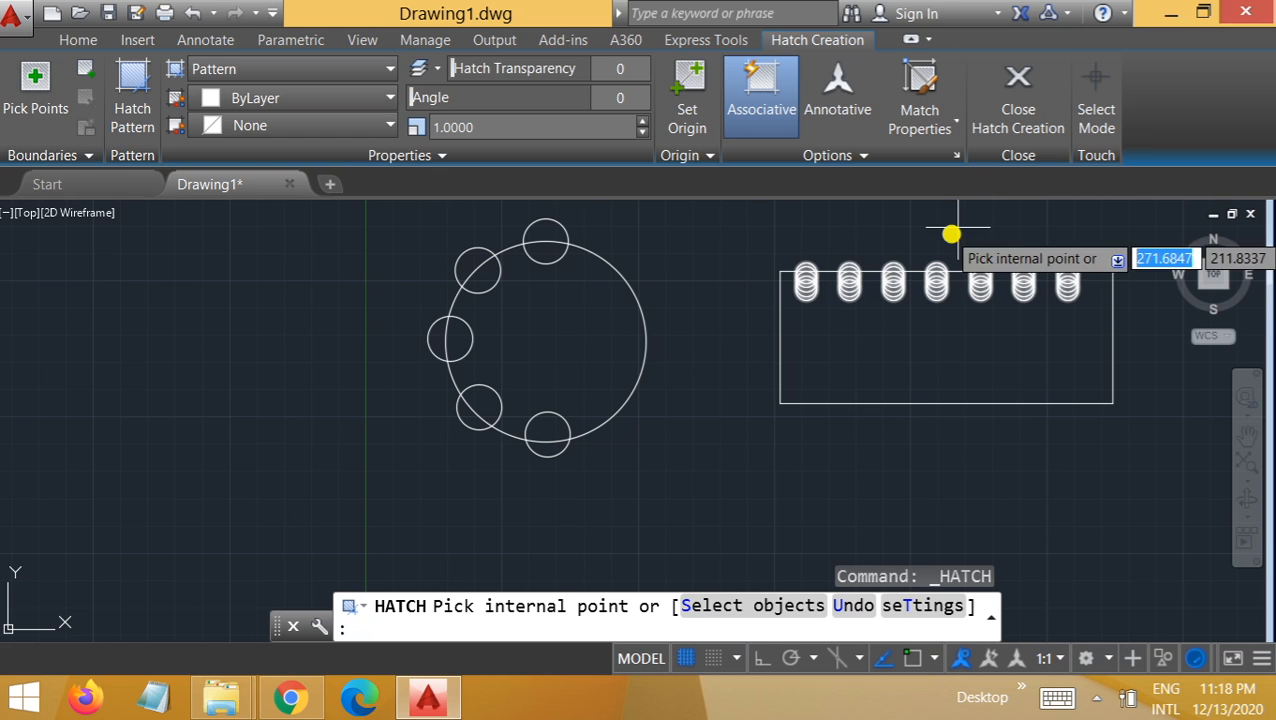
{"action": "left_click", "coordinate": [804, 287]}
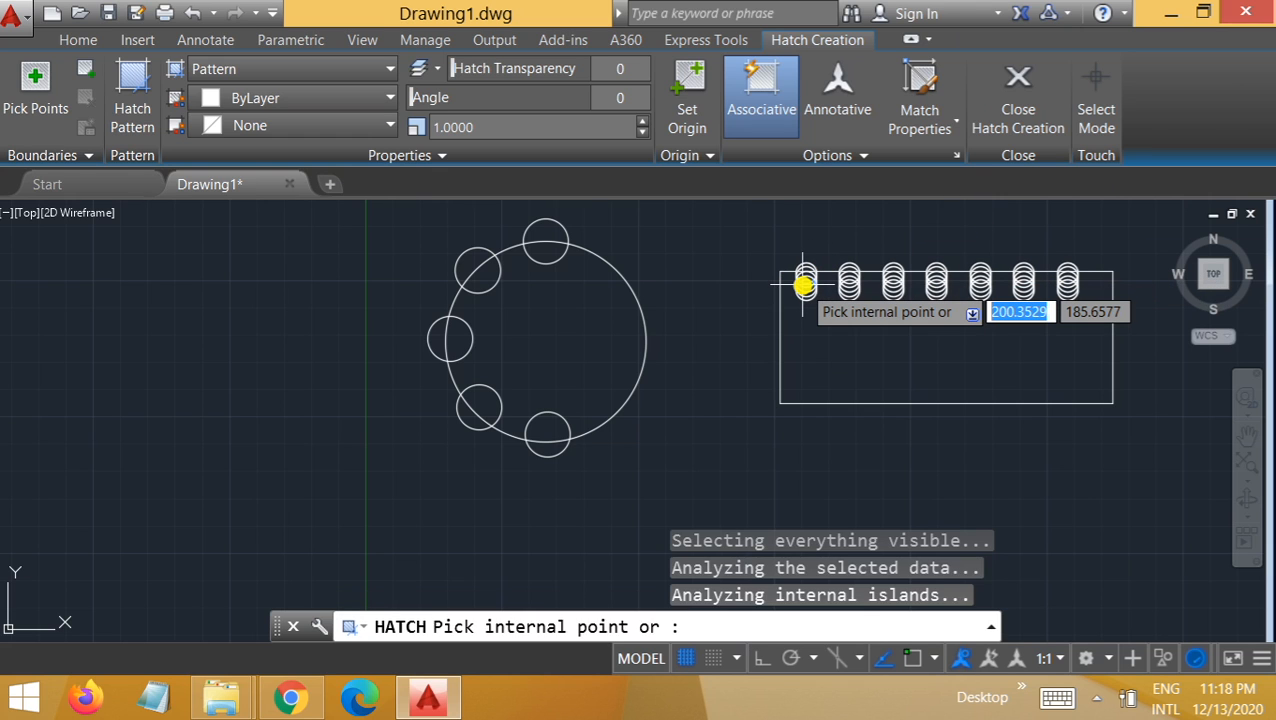
{"action": "left_click", "coordinate": [805, 287]}
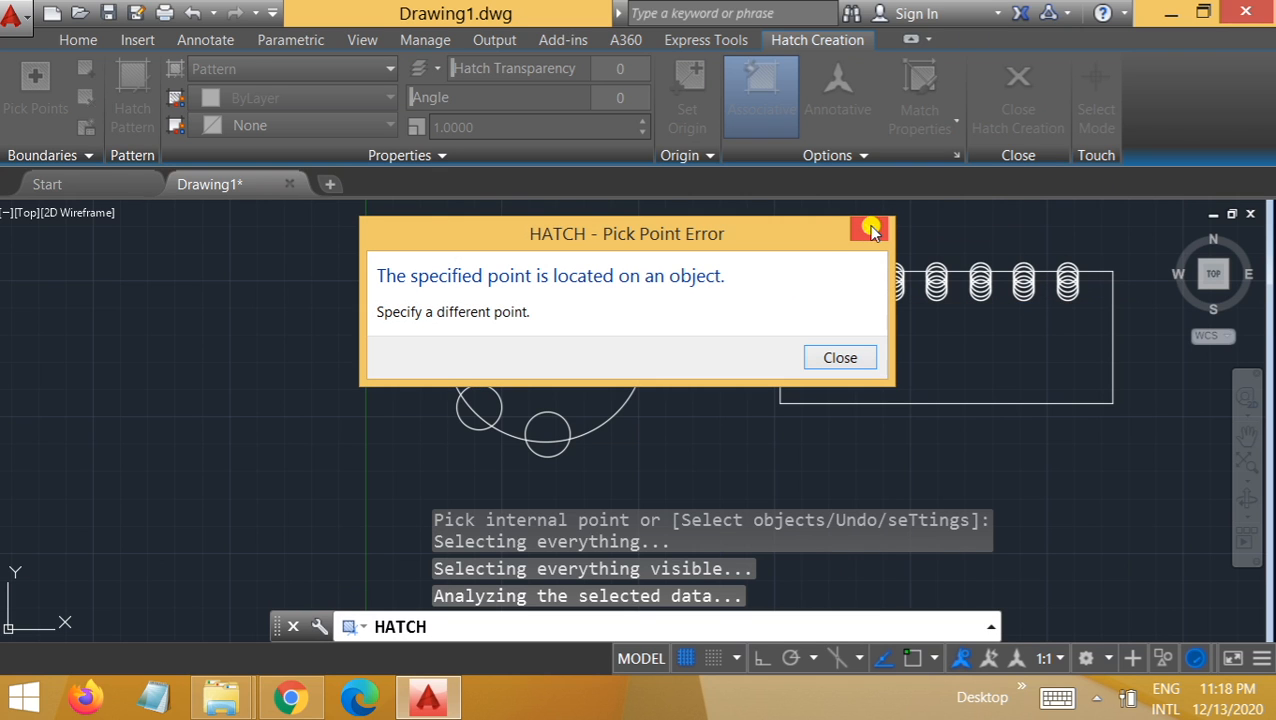
{"action": "left_click", "coordinate": [872, 230]}
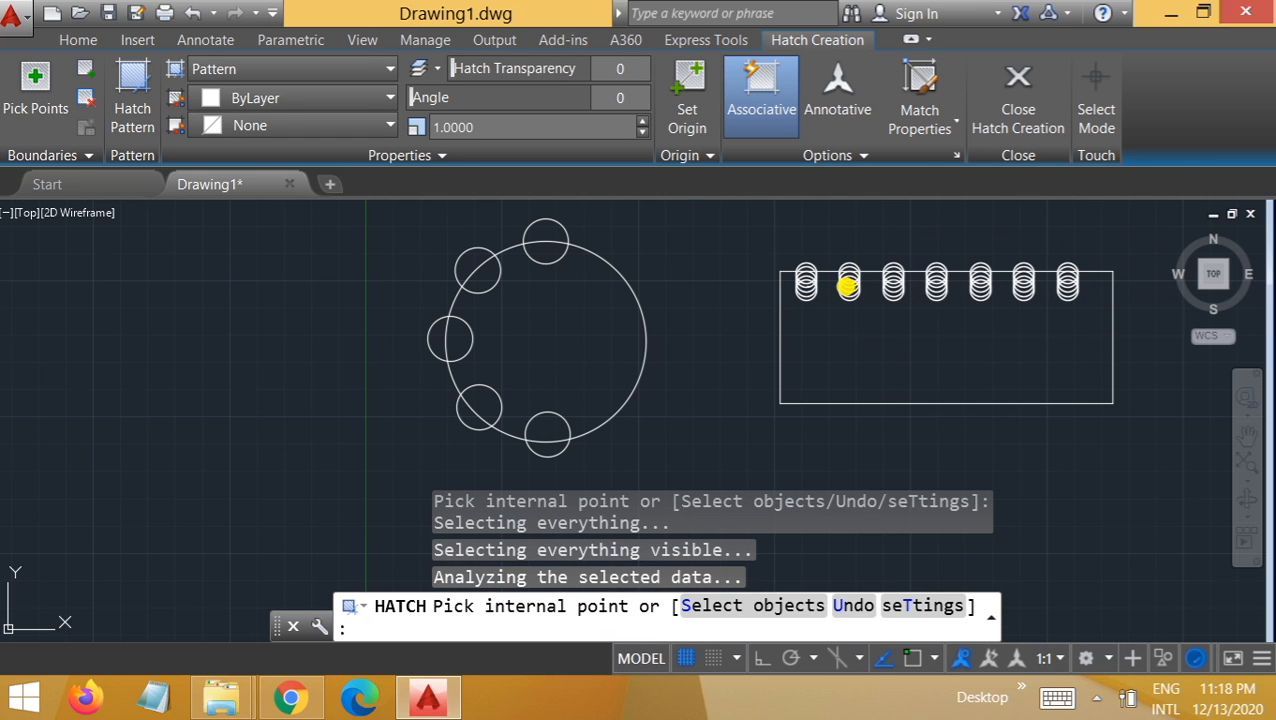
{"action": "key", "text": "Escape"}
Select the rectangular array, set its row spacing to 20, and reverse the row direction with a spacing of -20
{"action": "left_click", "coordinate": [847, 285]}
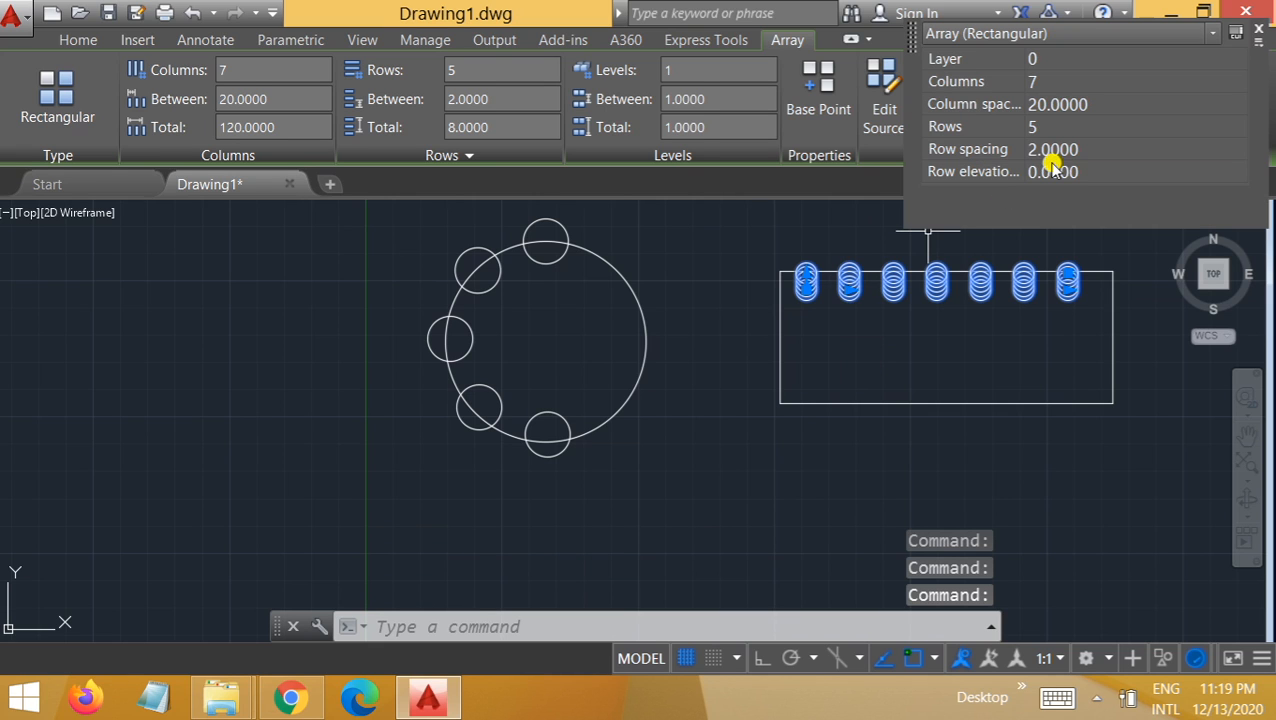
{"action": "left_click", "coordinate": [1076, 146]}
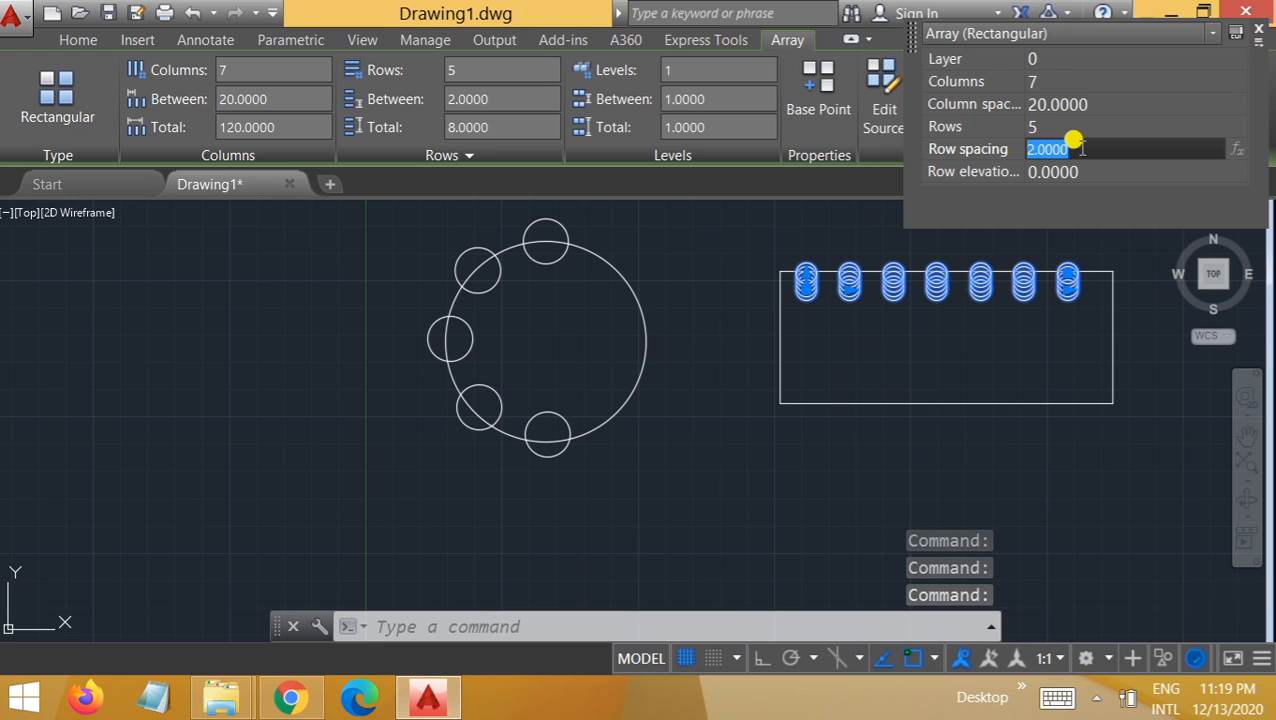
{"action": "type", "text": "20"}
{"action": "key", "text": "Tab"}
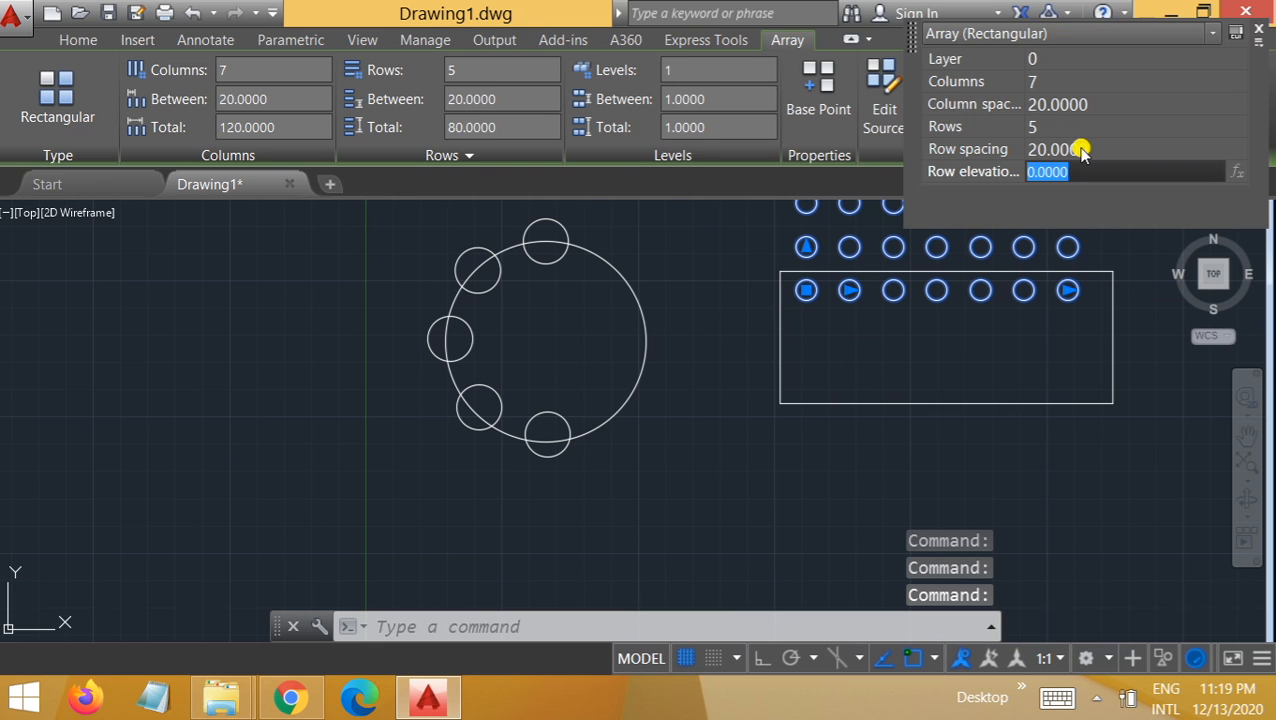
{"action": "left_click", "coordinate": [1080, 148]}
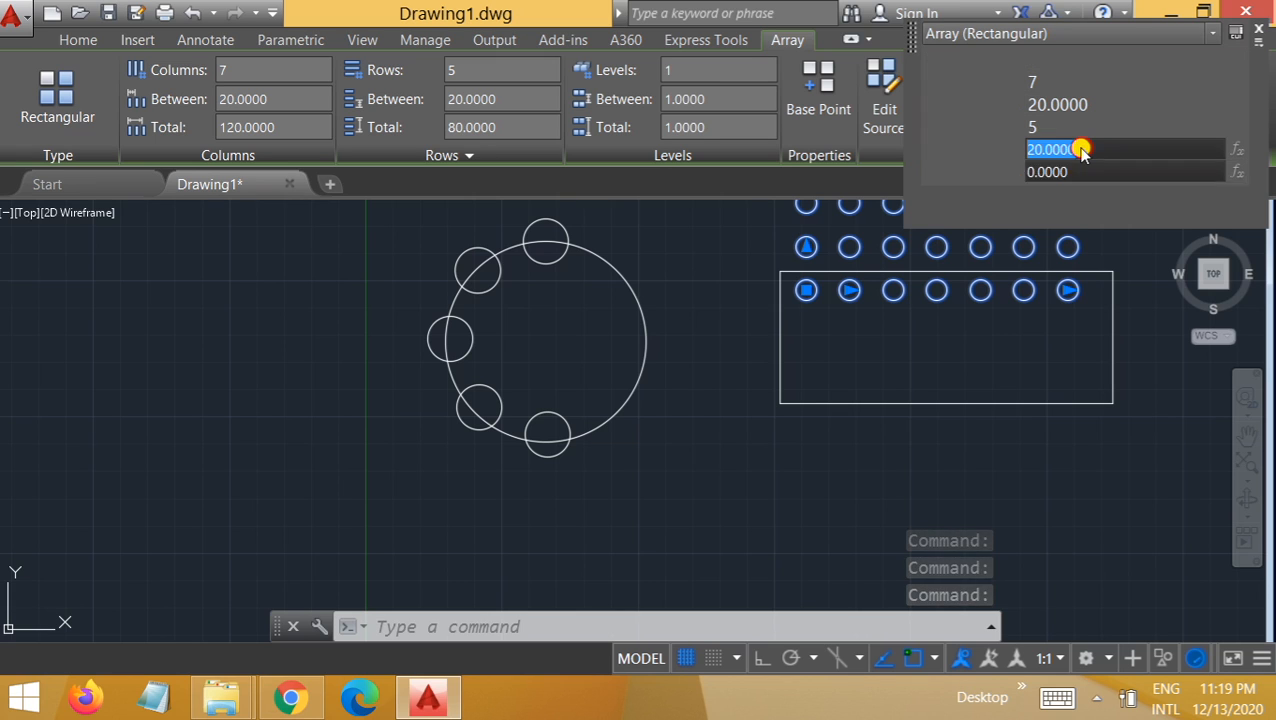
{"action": "left_click", "coordinate": [1027, 149]}
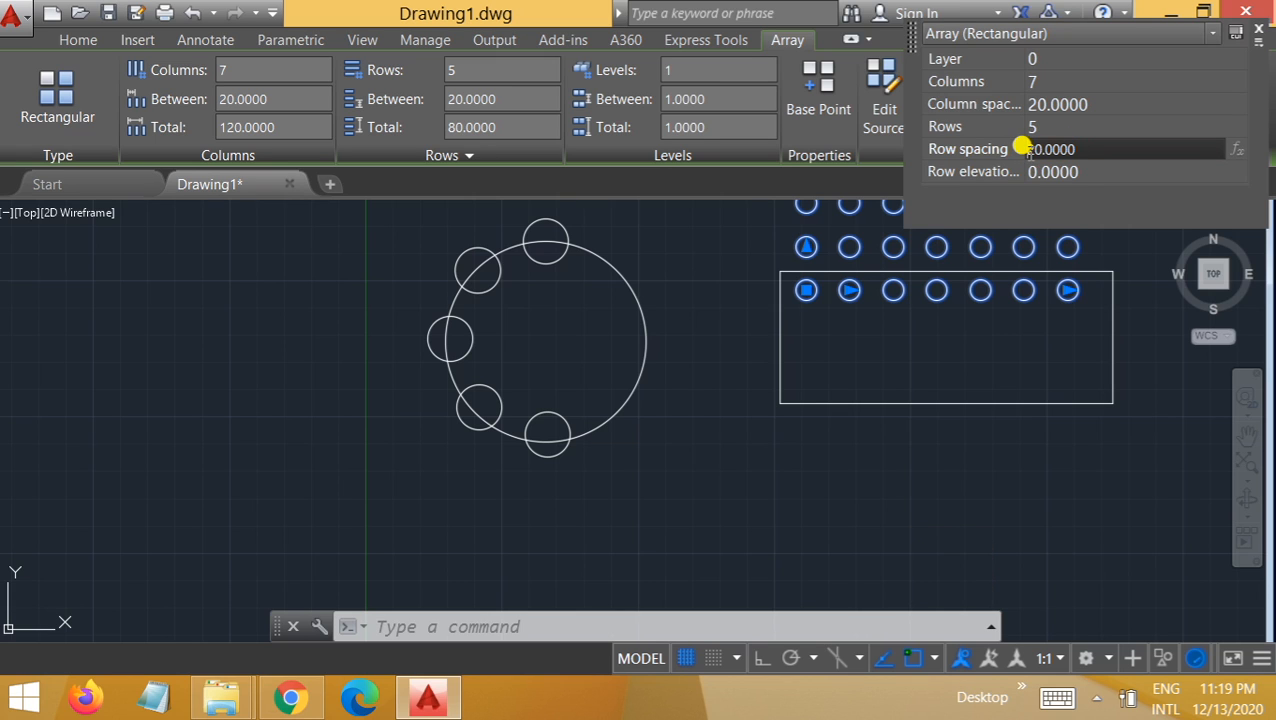
{"action": "type", "text": "-"}
{"action": "key", "text": "Tab"}
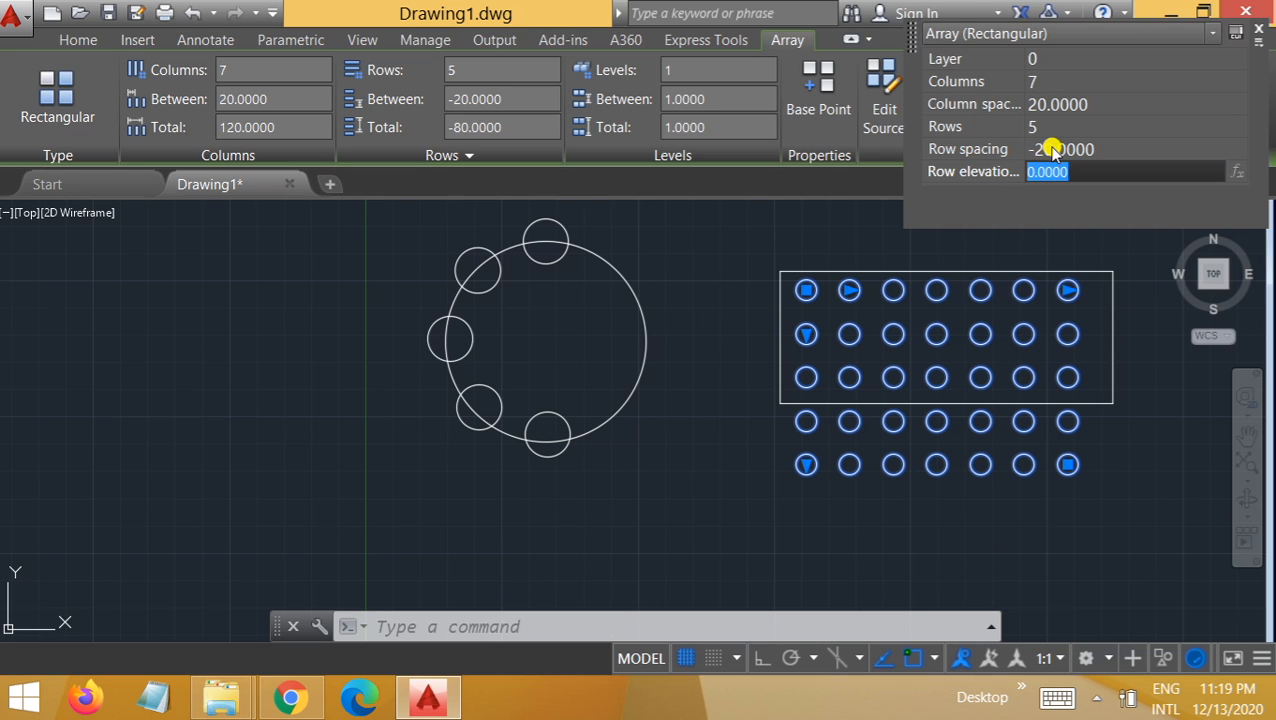
Set the rectangular array's row spacing to -10 and close its quick properties
{"action": "left_click", "coordinate": [1046, 141]}
{"action": "type", "text": "-"}
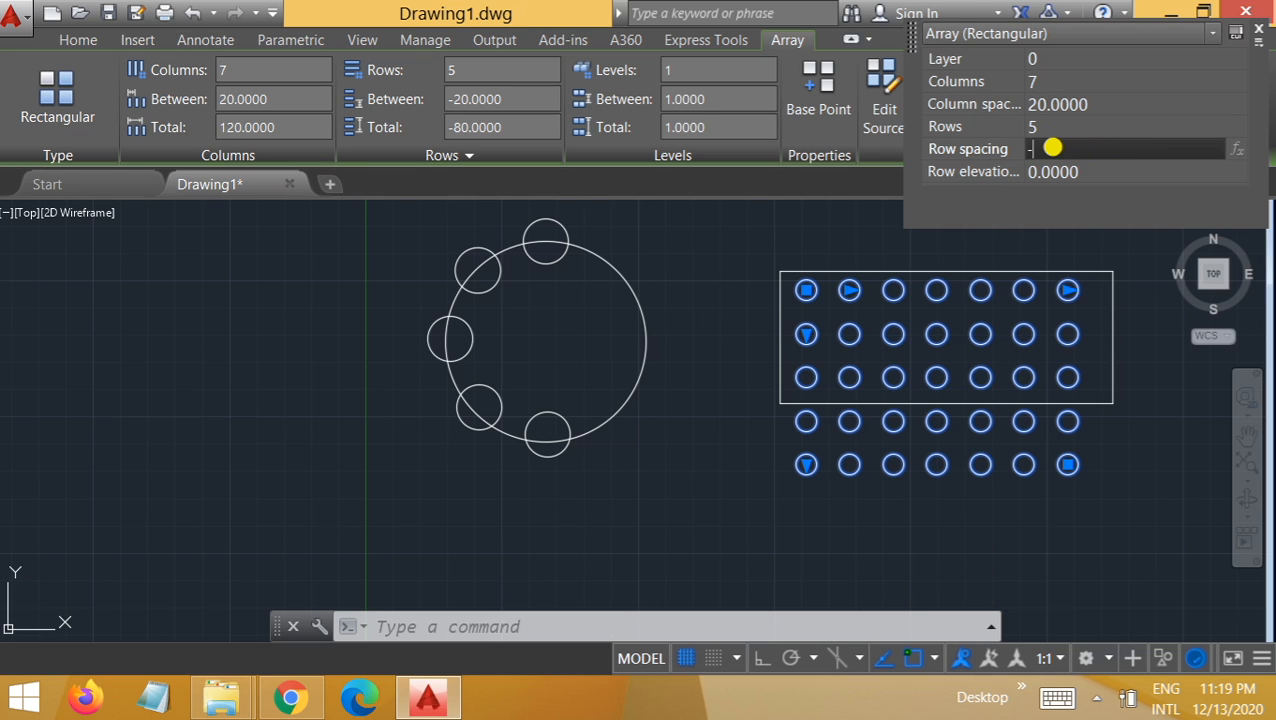
{"action": "type", "text": "10"}
{"action": "key", "text": "Tab"}
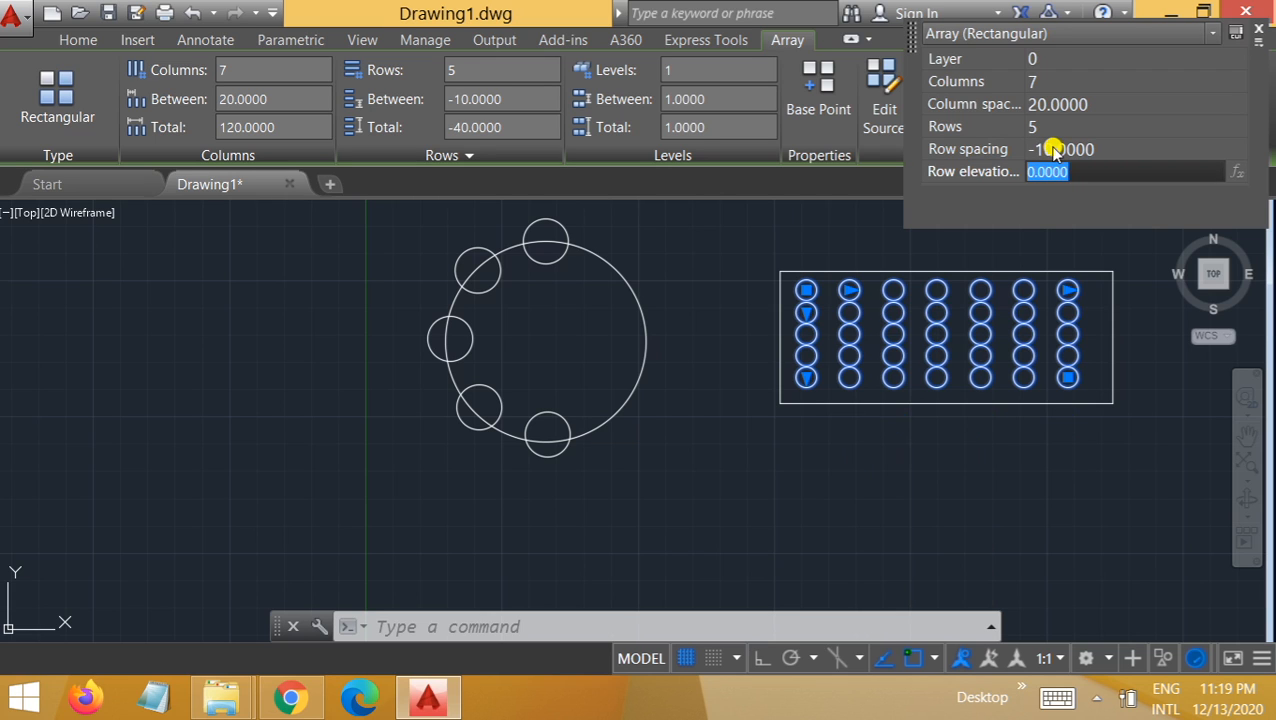
{"action": "left_click", "coordinate": [1257, 34]}
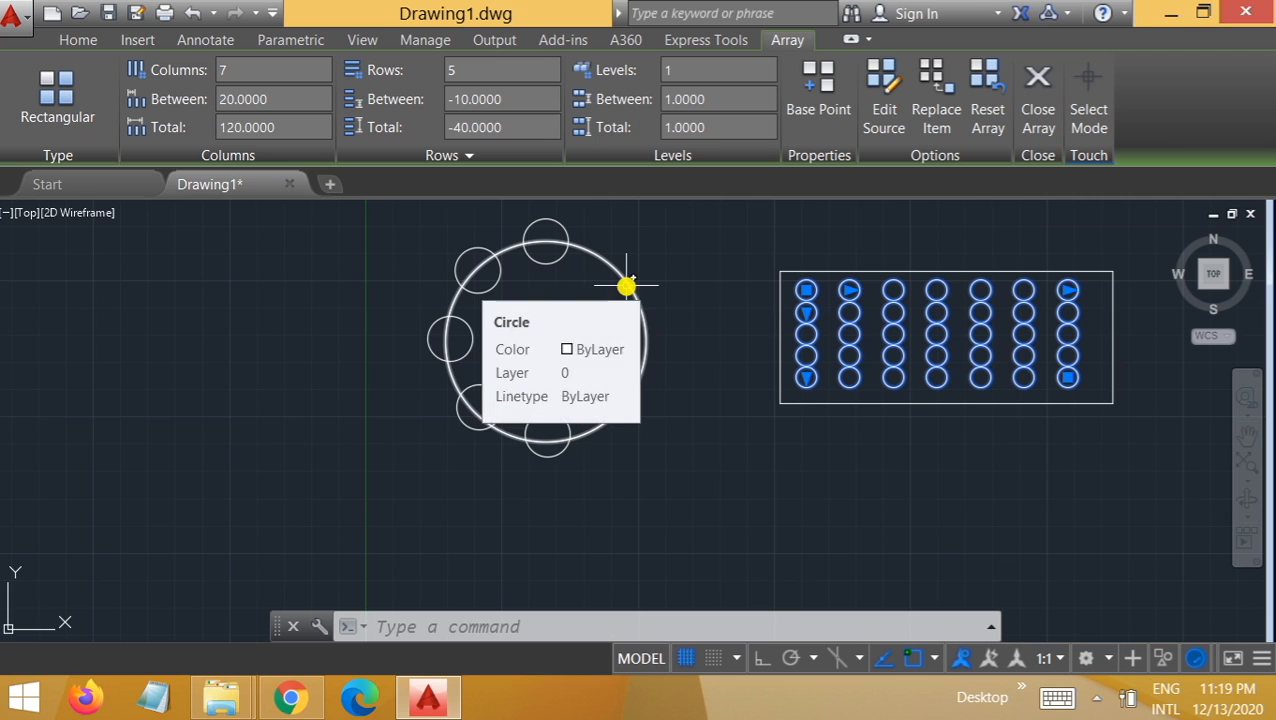
{"action": "left_click", "coordinate": [79, 39]}
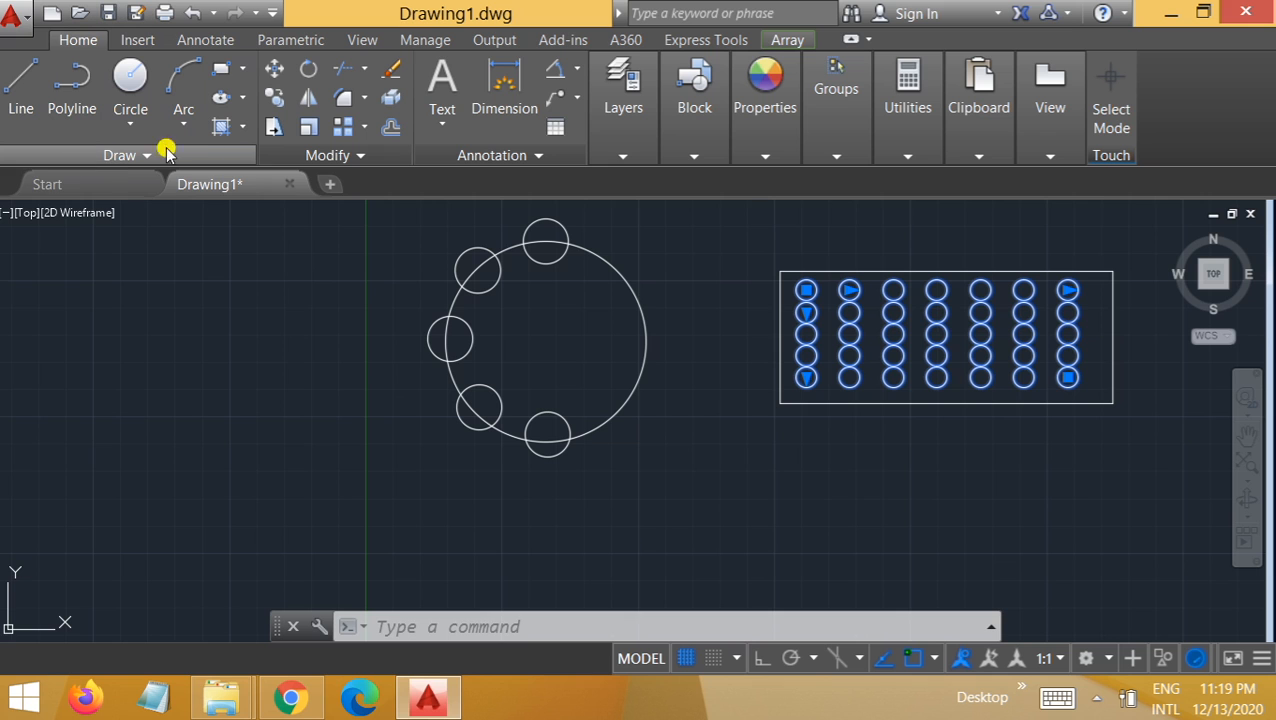
{"action": "left_click", "coordinate": [104, 177]}
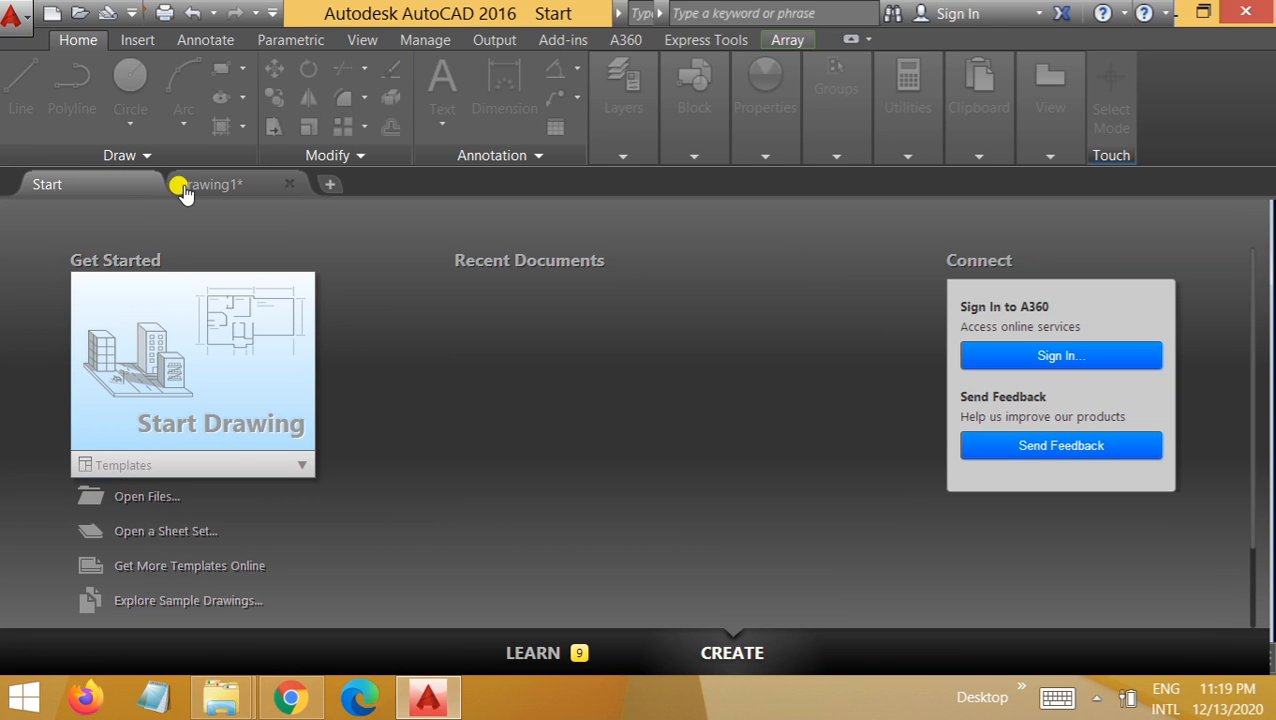
{"action": "left_click", "coordinate": [197, 188]}
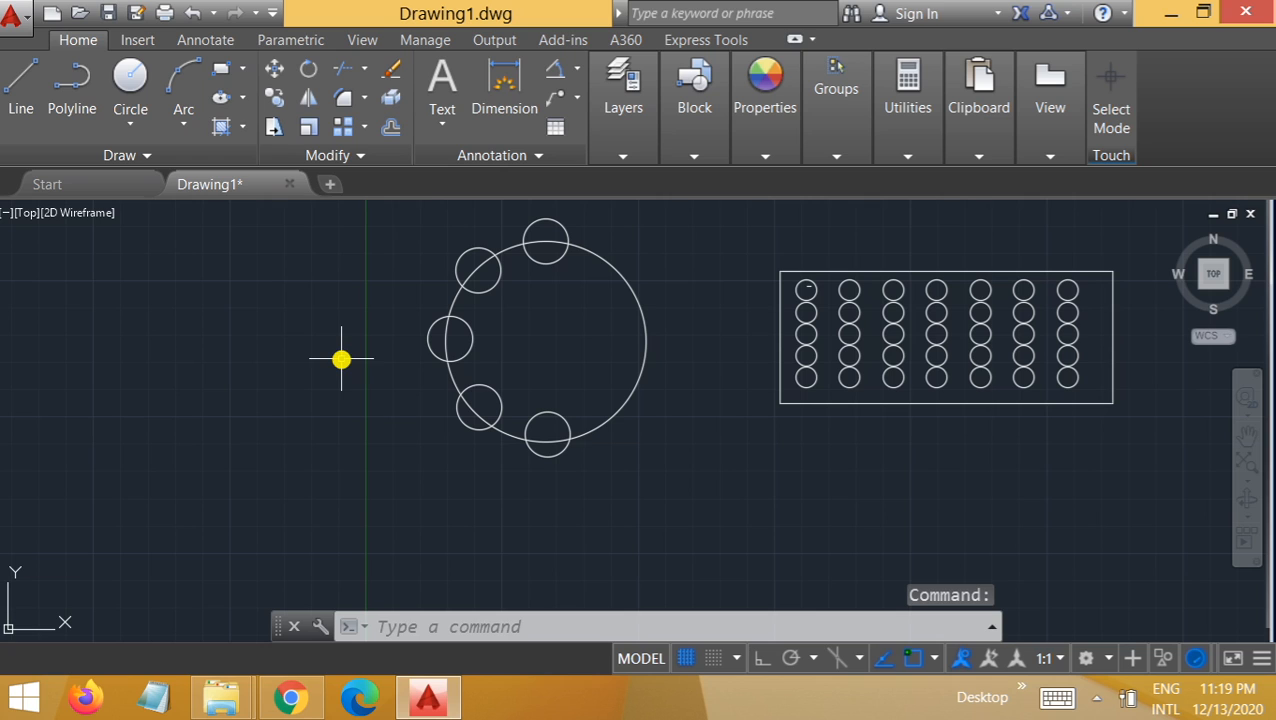
{"action": "left_click", "coordinate": [363, 78]}
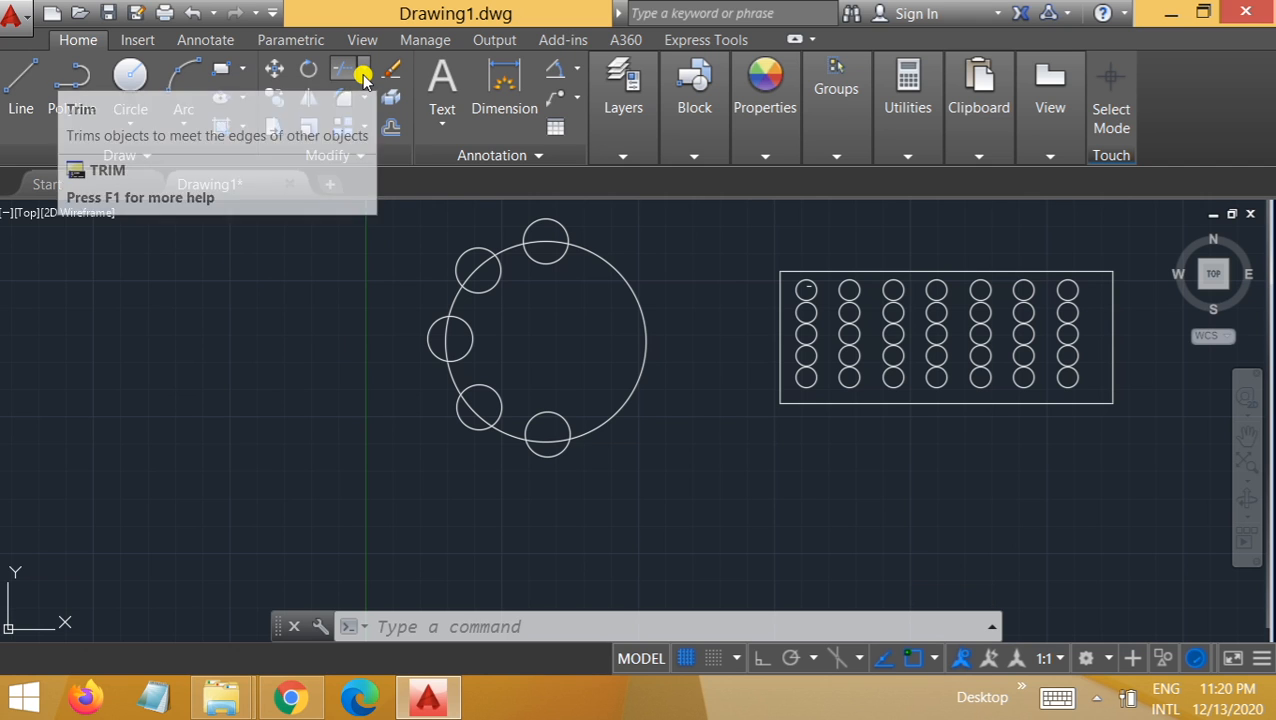
{"action": "left_click", "coordinate": [369, 99]}
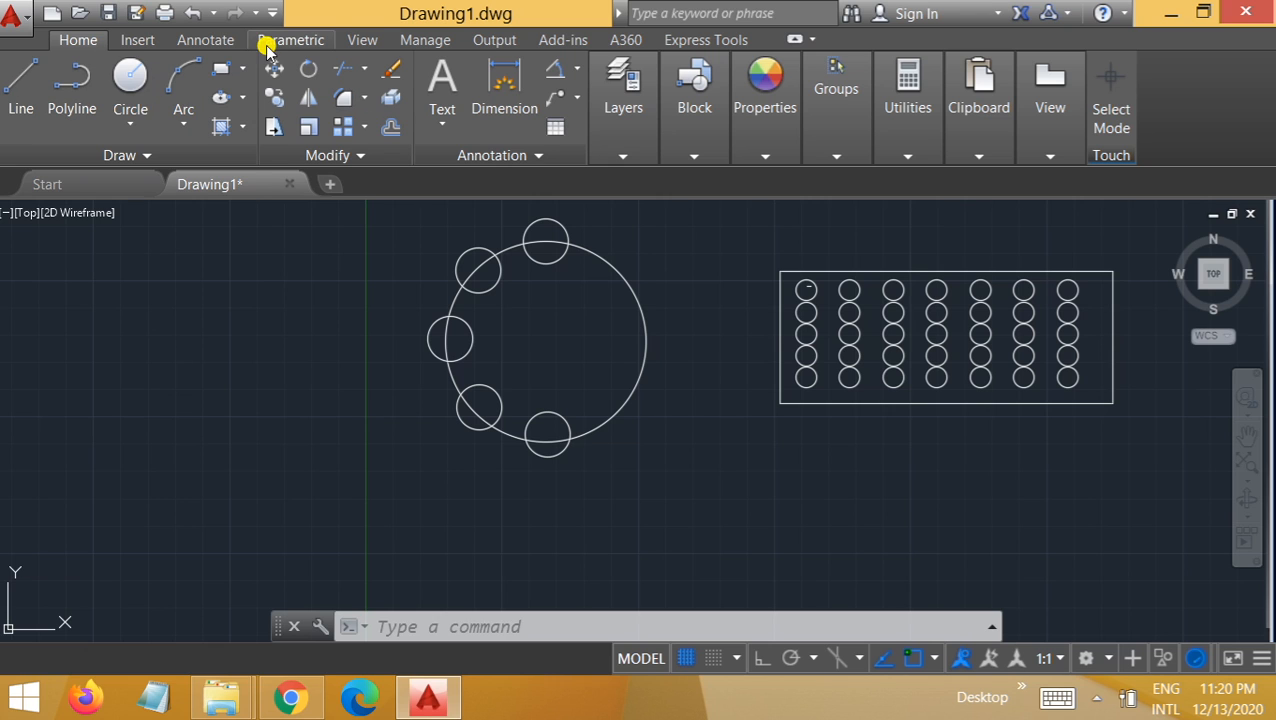
Draw a rectangle in the empty area to the left of the large circle with the polar array
{"action": "left_click", "coordinate": [250, 70]}
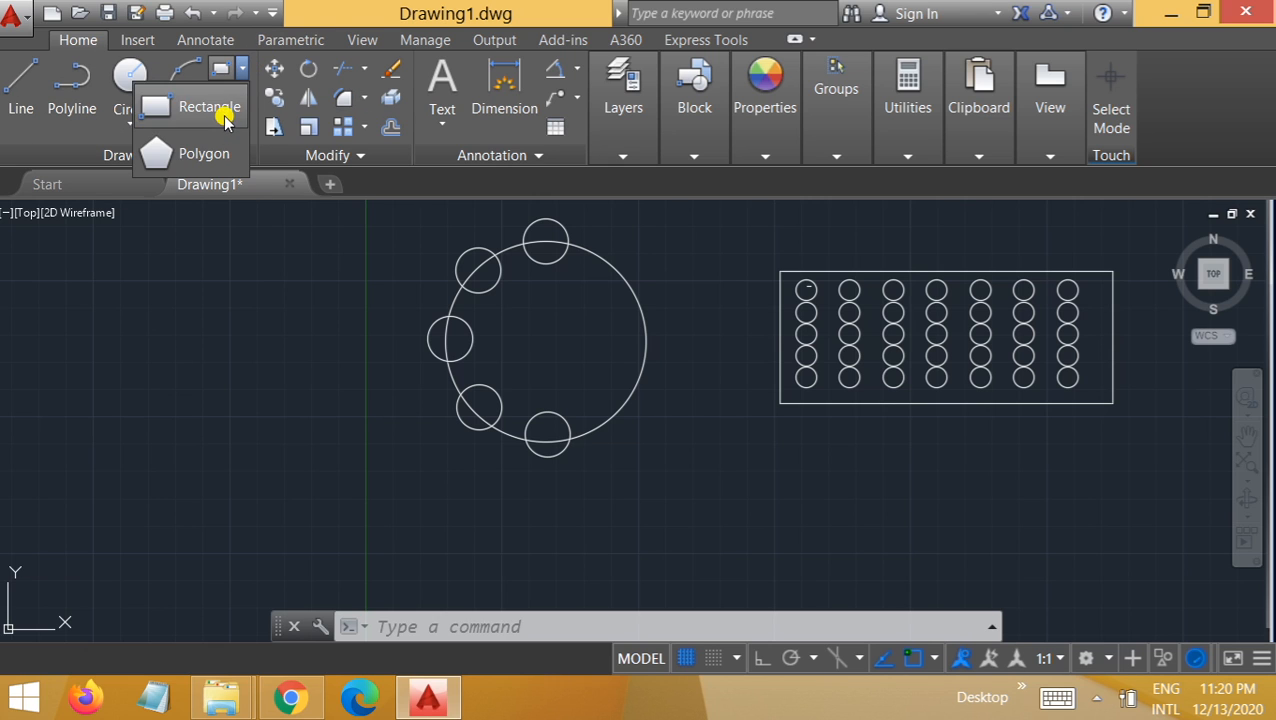
{"action": "left_click", "coordinate": [222, 123]}
{"action": "left_click", "coordinate": [114, 297]}
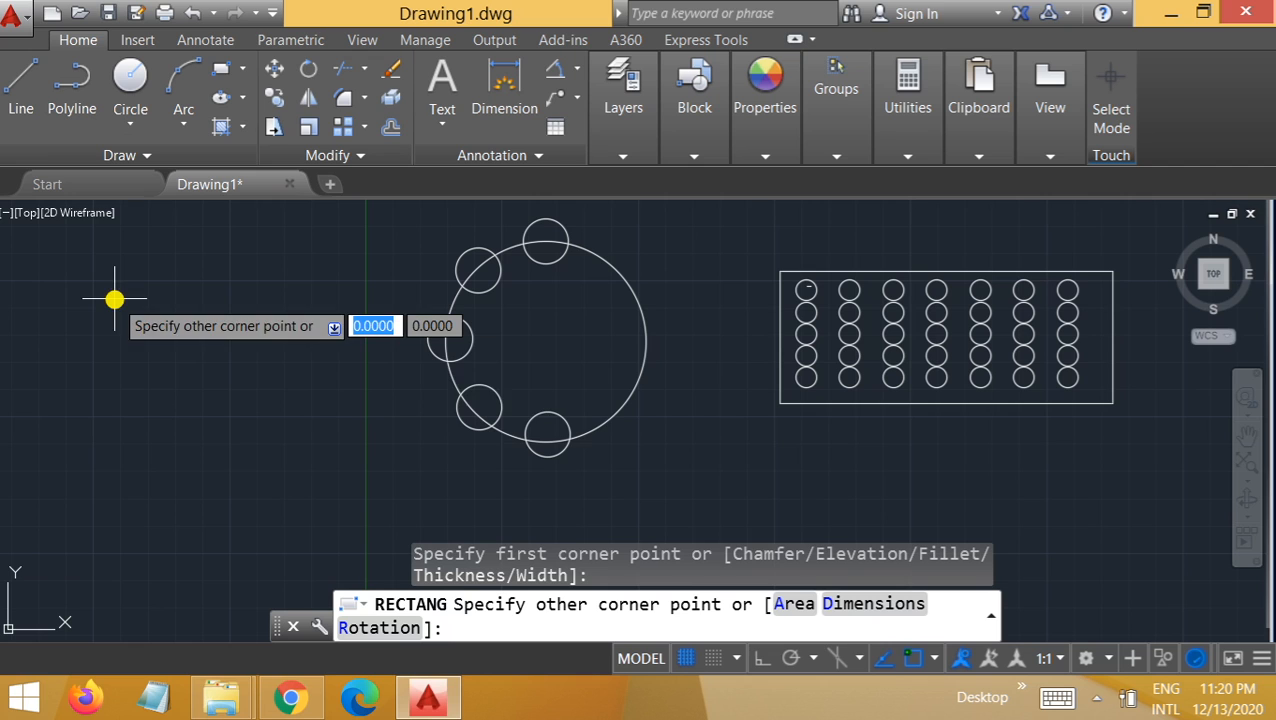
{"action": "left_click", "coordinate": [330, 403]}
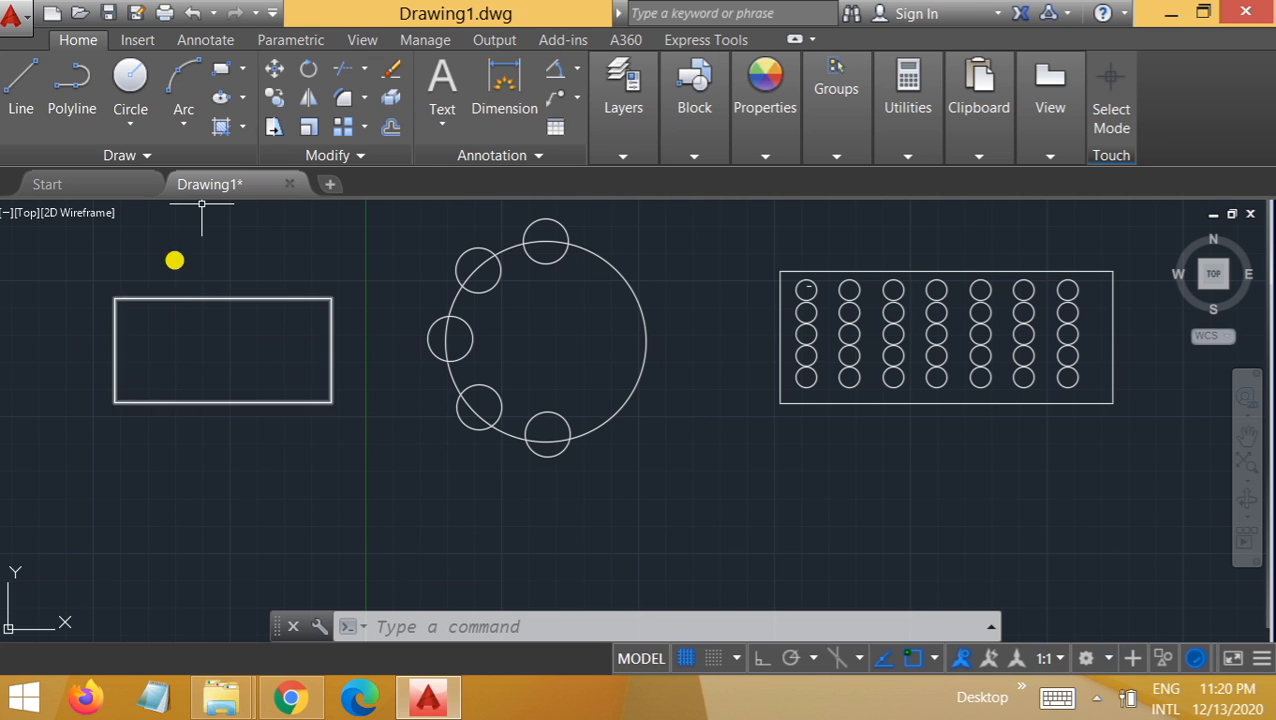
Fillet the upper-left corner of the new rectangle beside the polar array with a radius of 10
{"action": "left_click", "coordinate": [447, 622]}
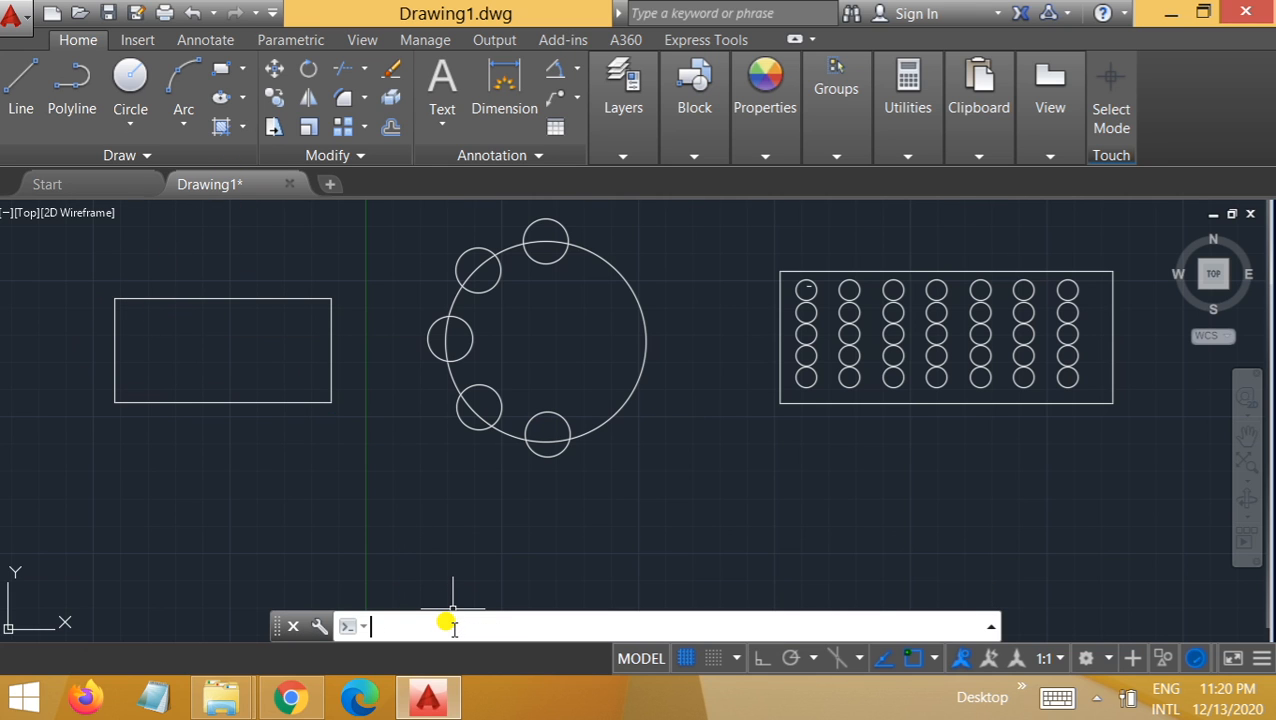
{"action": "type", "text": "FILLet"}
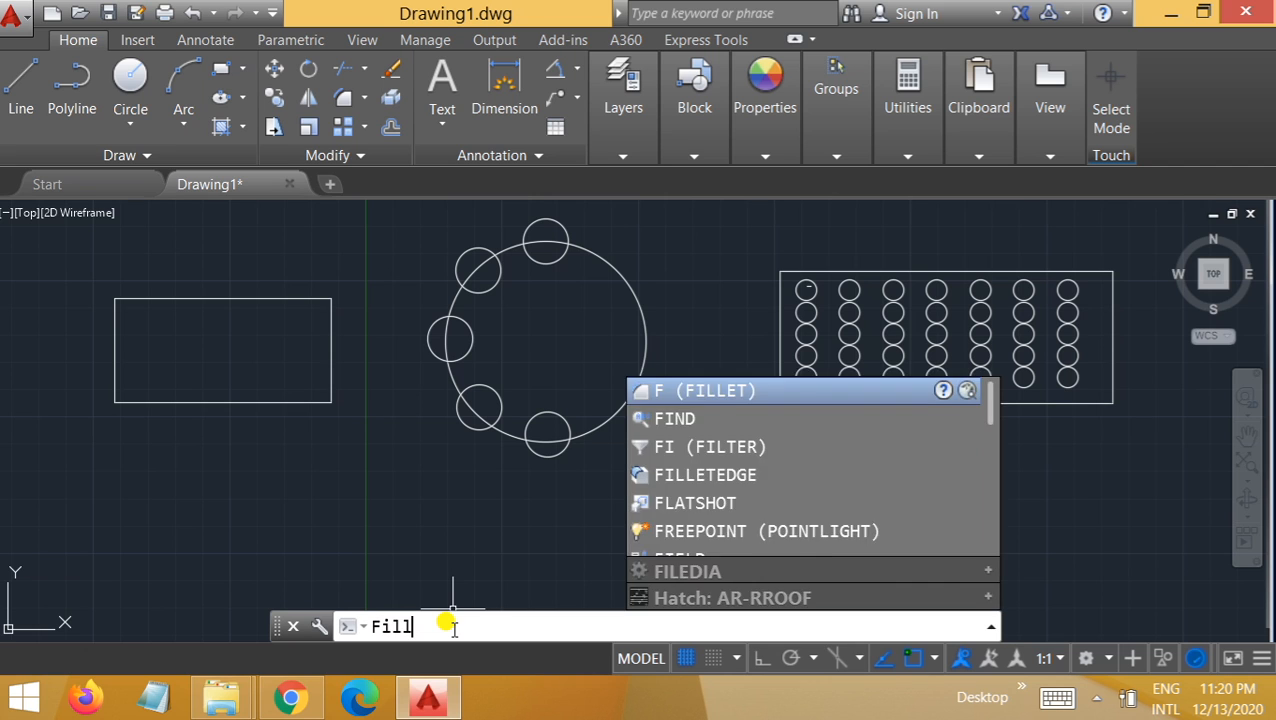
{"action": "key", "text": "Return"}
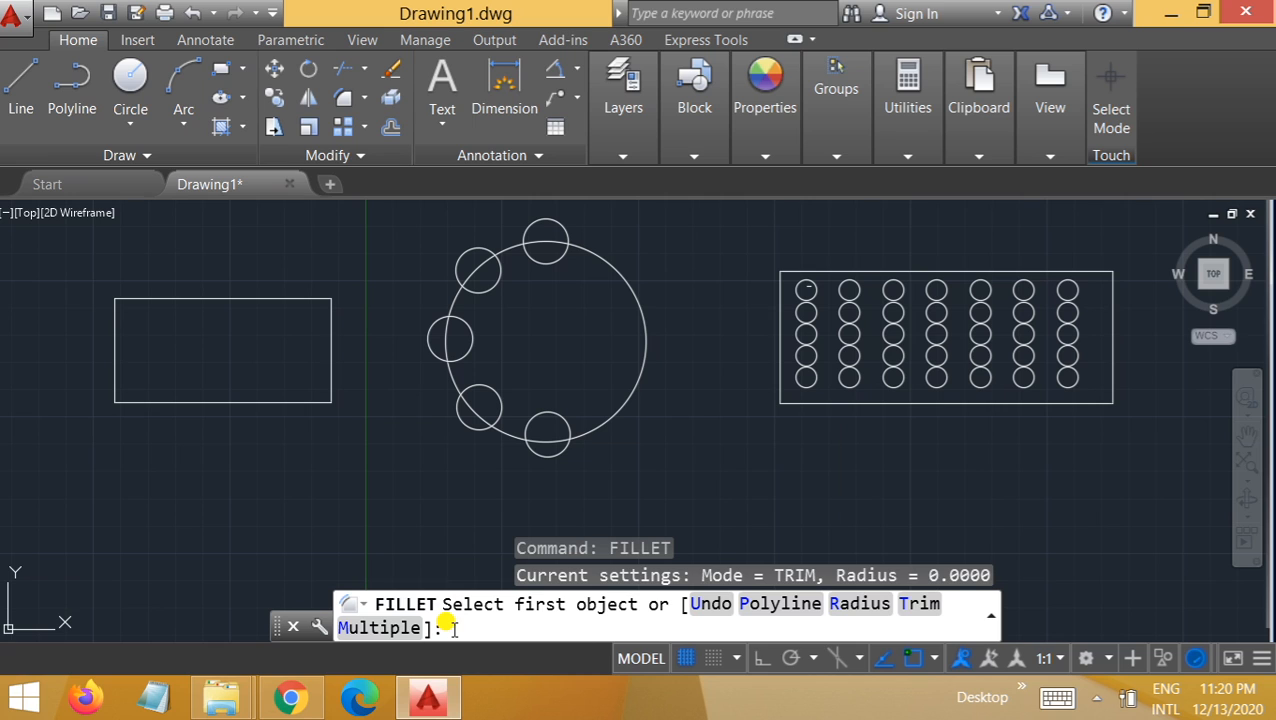
{"action": "type", "text": "r"}
{"action": "key", "text": "Return"}
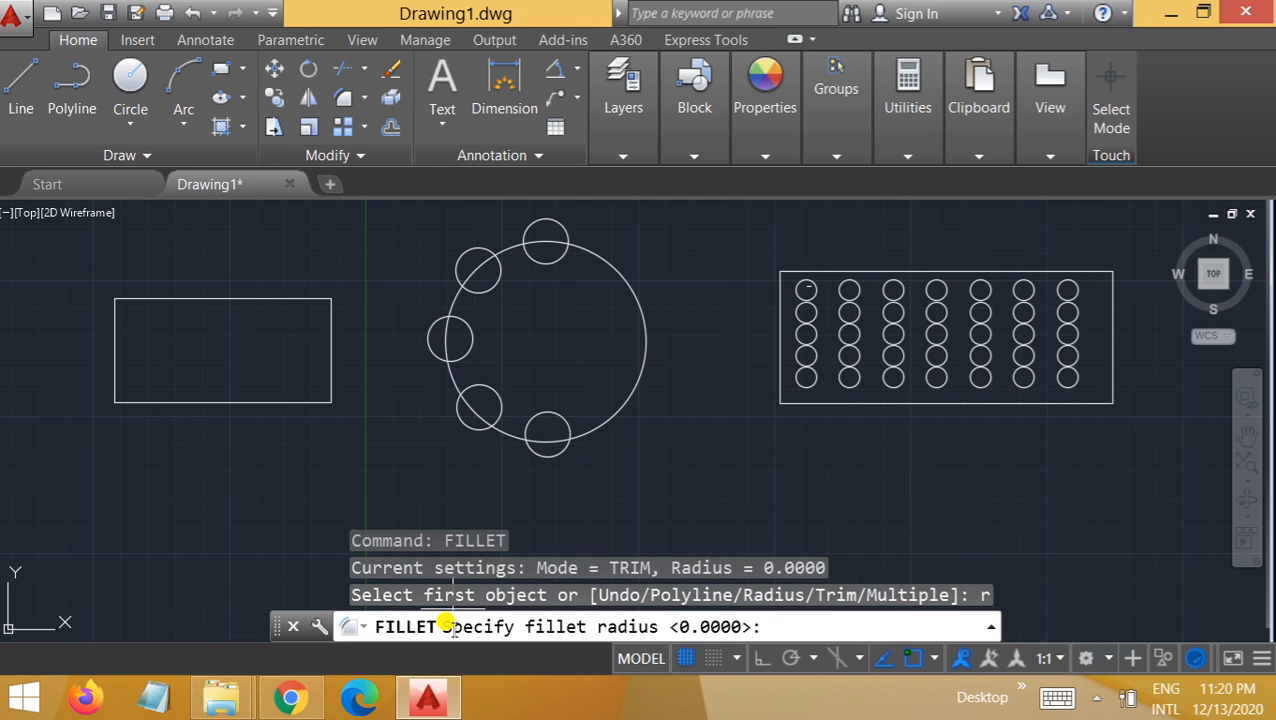
{"action": "type", "text": "10"}
{"action": "key", "text": "Return"}
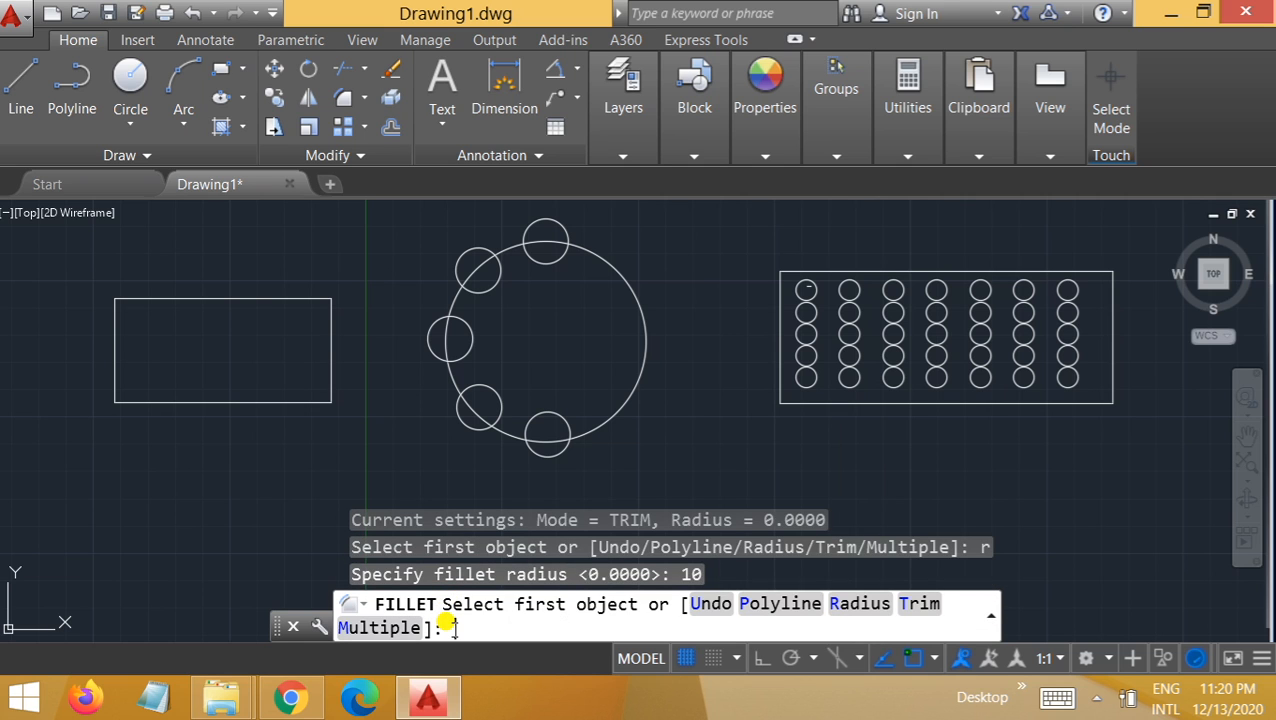
{"action": "left_click", "coordinate": [208, 298]}
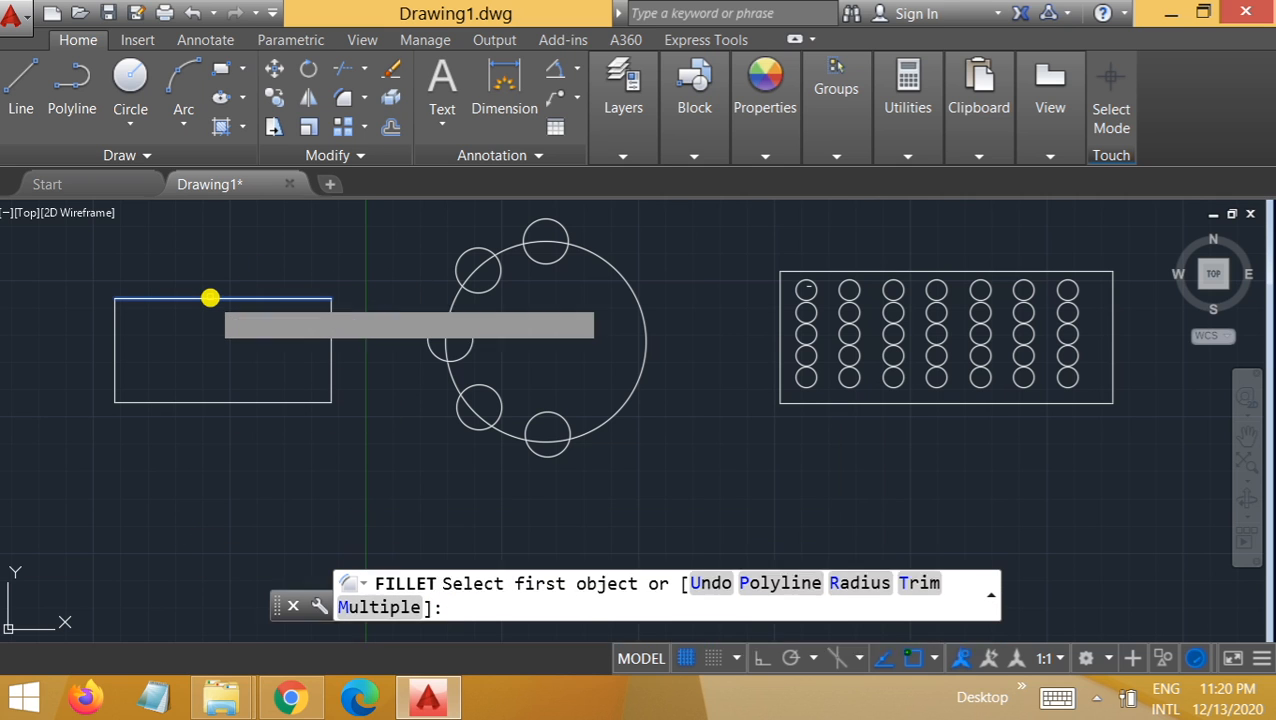
{"action": "left_click", "coordinate": [115, 332]}
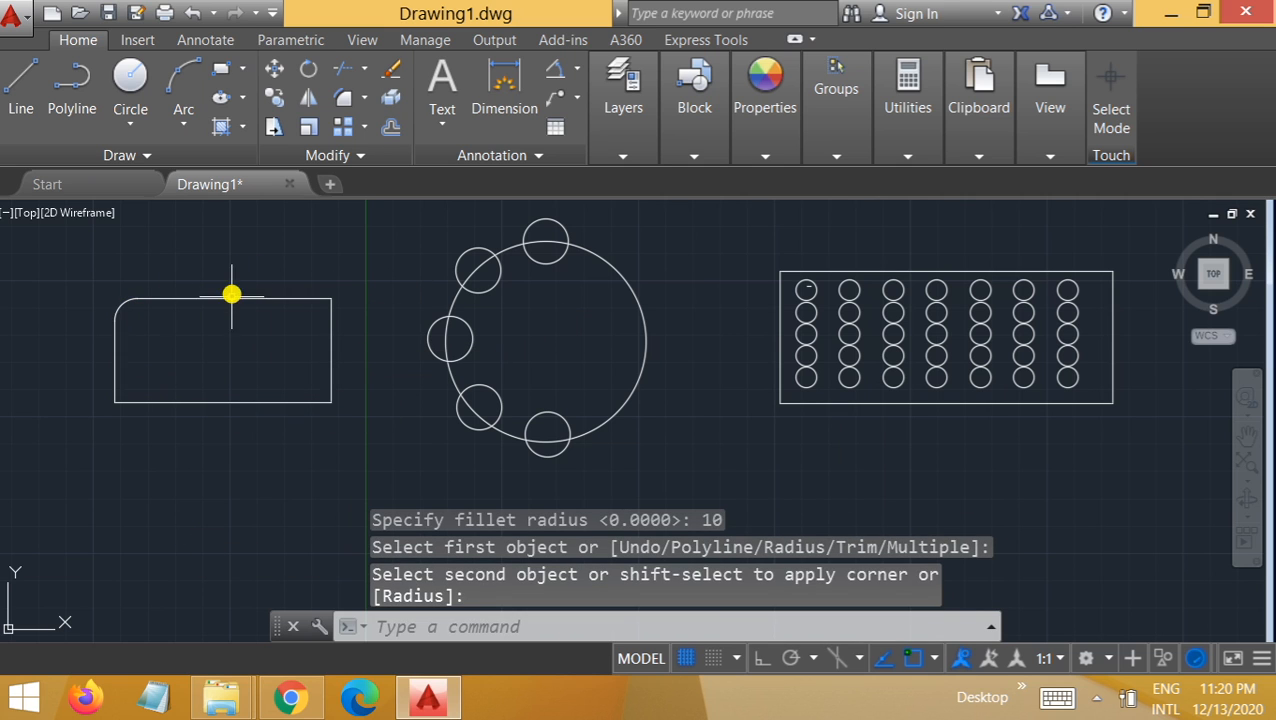
Try chamfering the filleted rectangle's lower-left corner by the angle method with length 10 and angle 10, and undo the chamfer
{"action": "left_click", "coordinate": [410, 620]}
{"action": "type", "text": "C"}
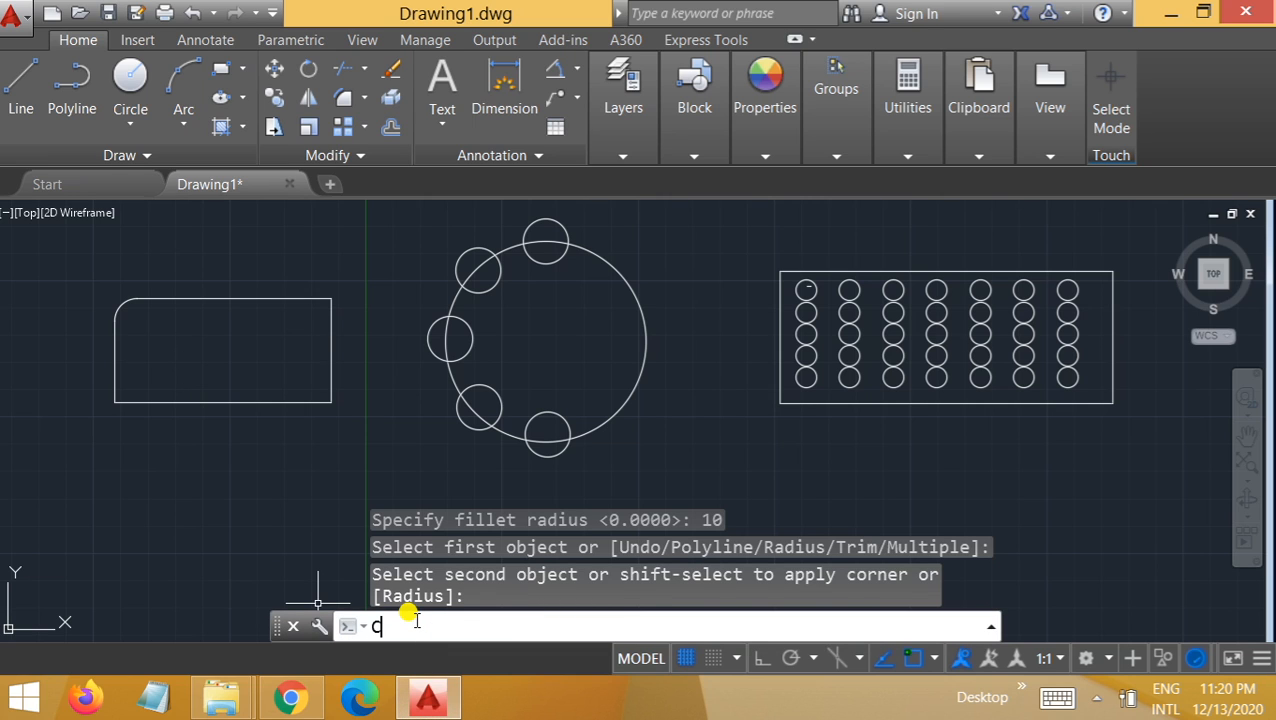
{"action": "type", "text": "haf"}
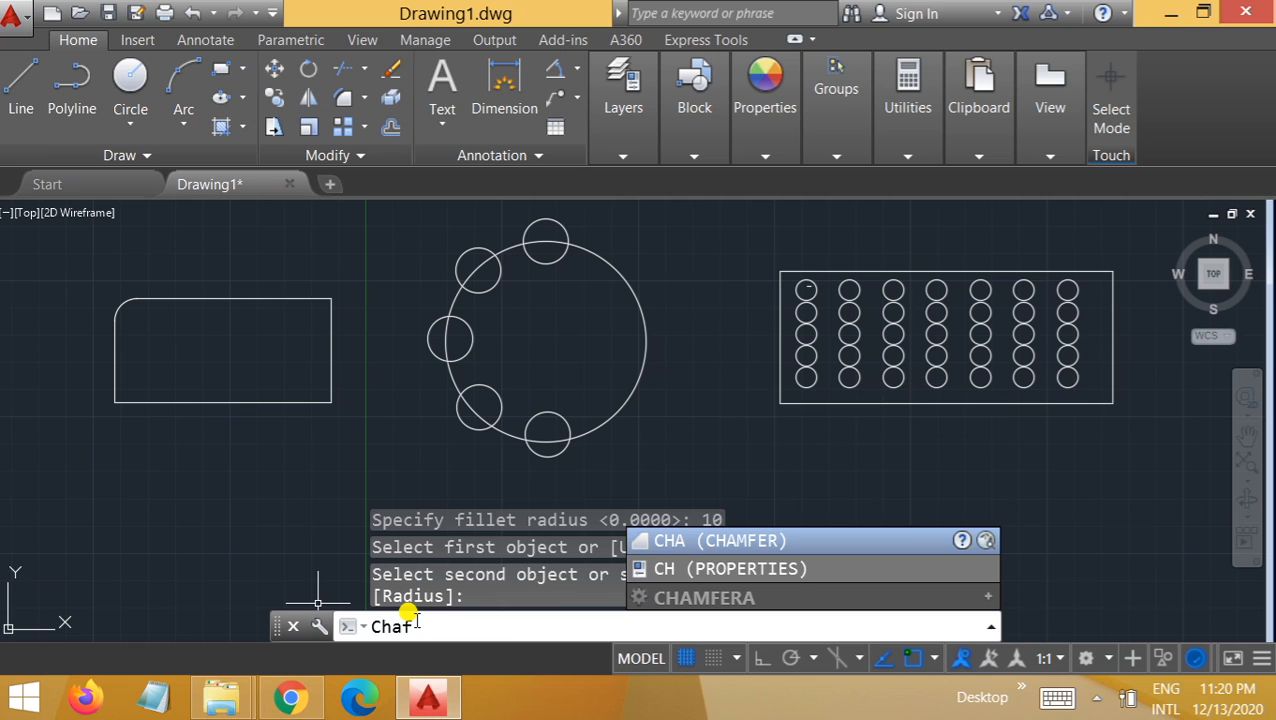
{"action": "type", "text": "mfer"}
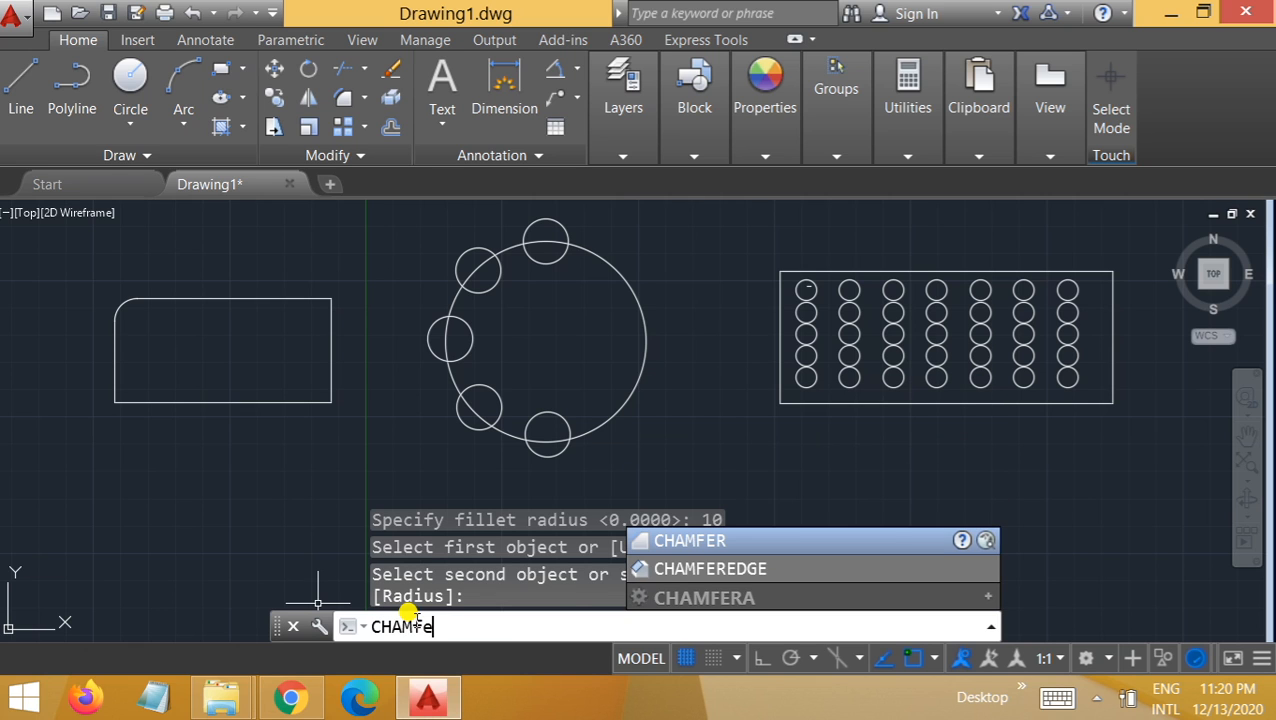
{"action": "key", "text": "Return"}
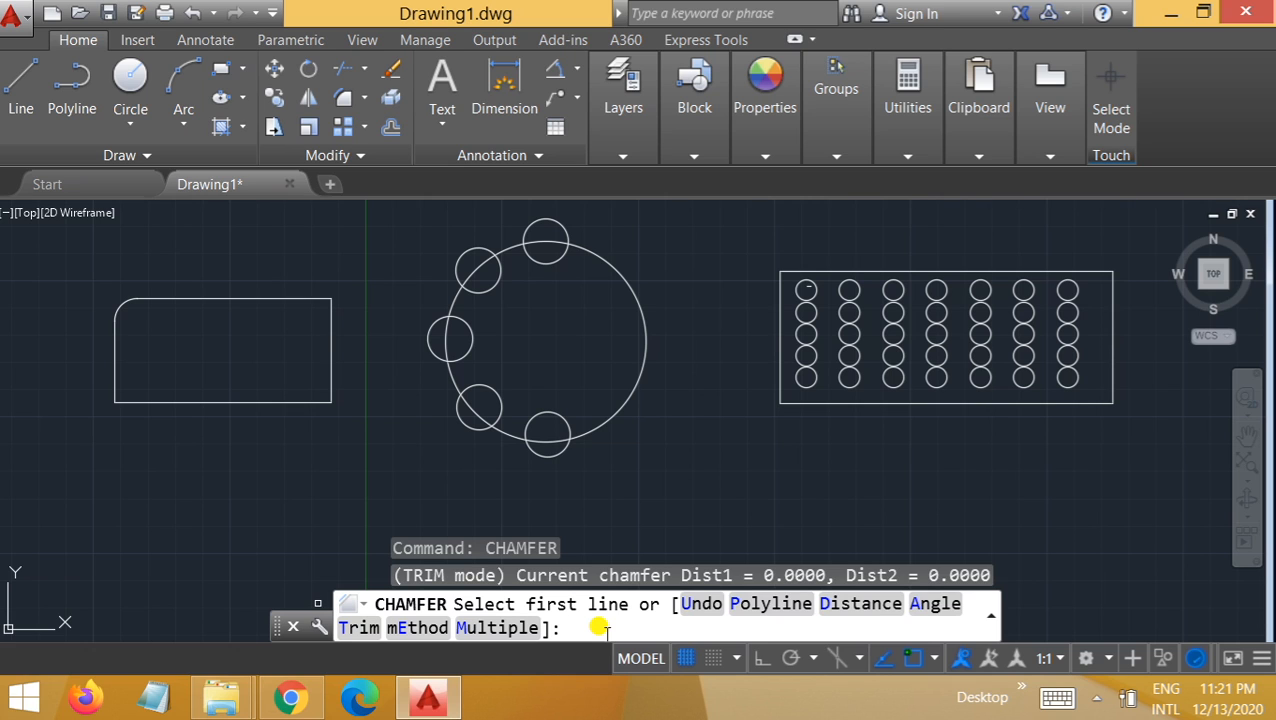
{"action": "type", "text": "a"}
{"action": "key", "text": "Return"}
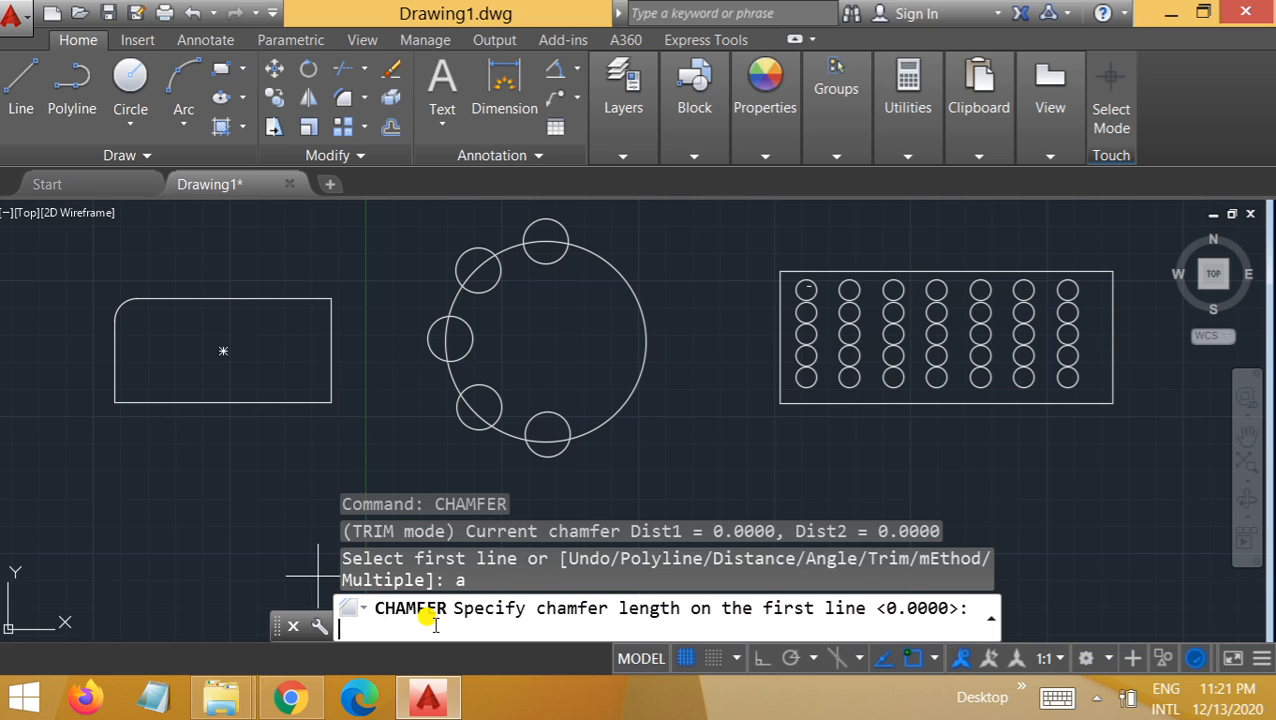
{"action": "key", "text": "Return"}
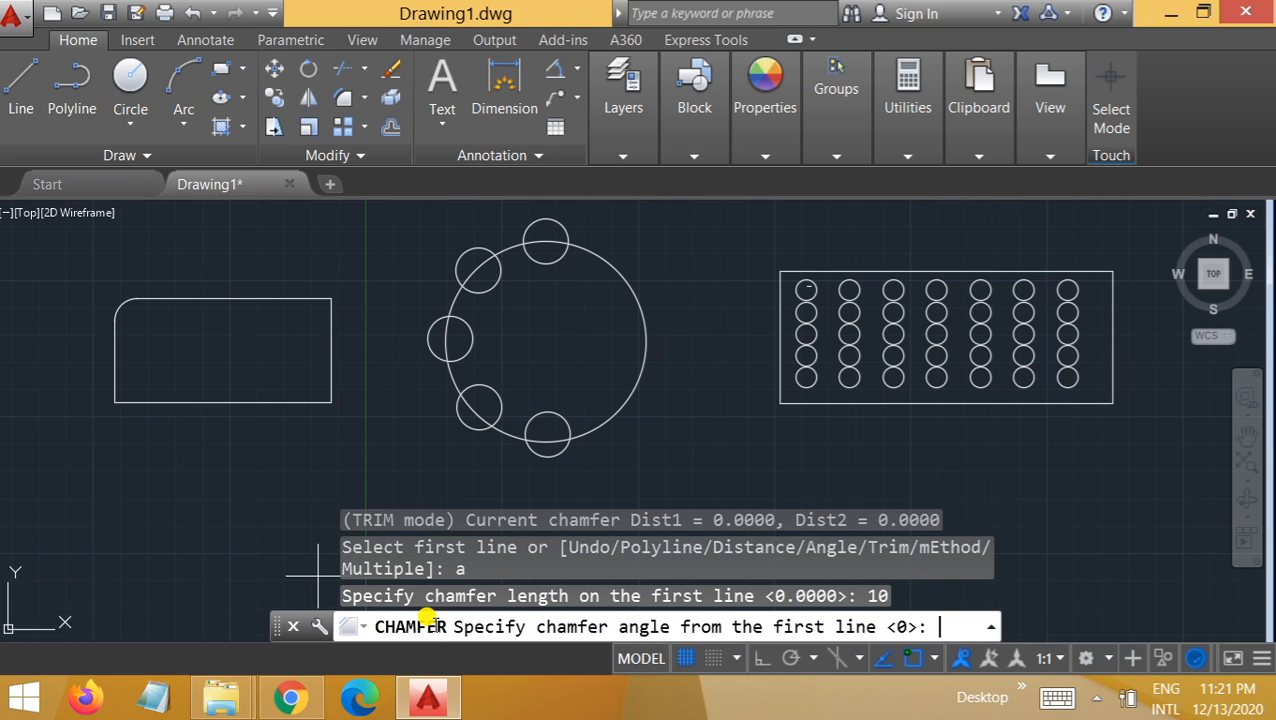
{"action": "type", "text": "10"}
{"action": "key", "text": "Return"}
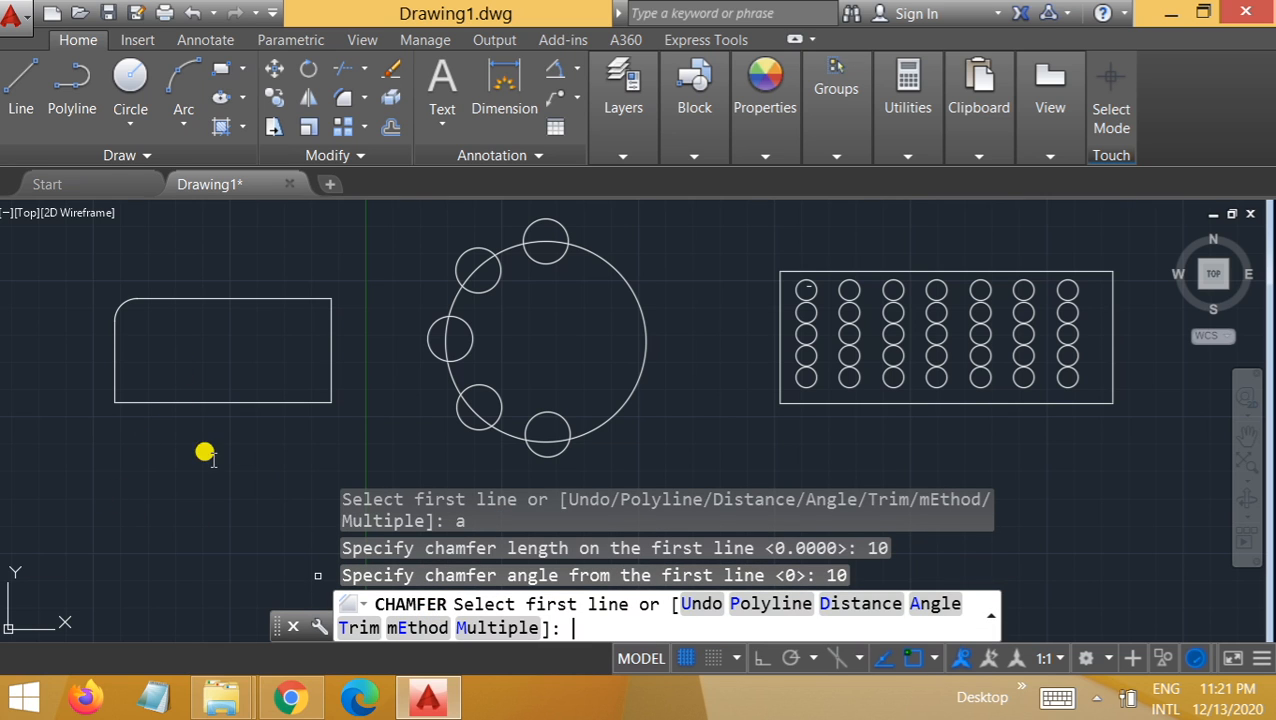
{"action": "left_click", "coordinate": [112, 380]}
{"action": "left_click", "coordinate": [116, 380]}
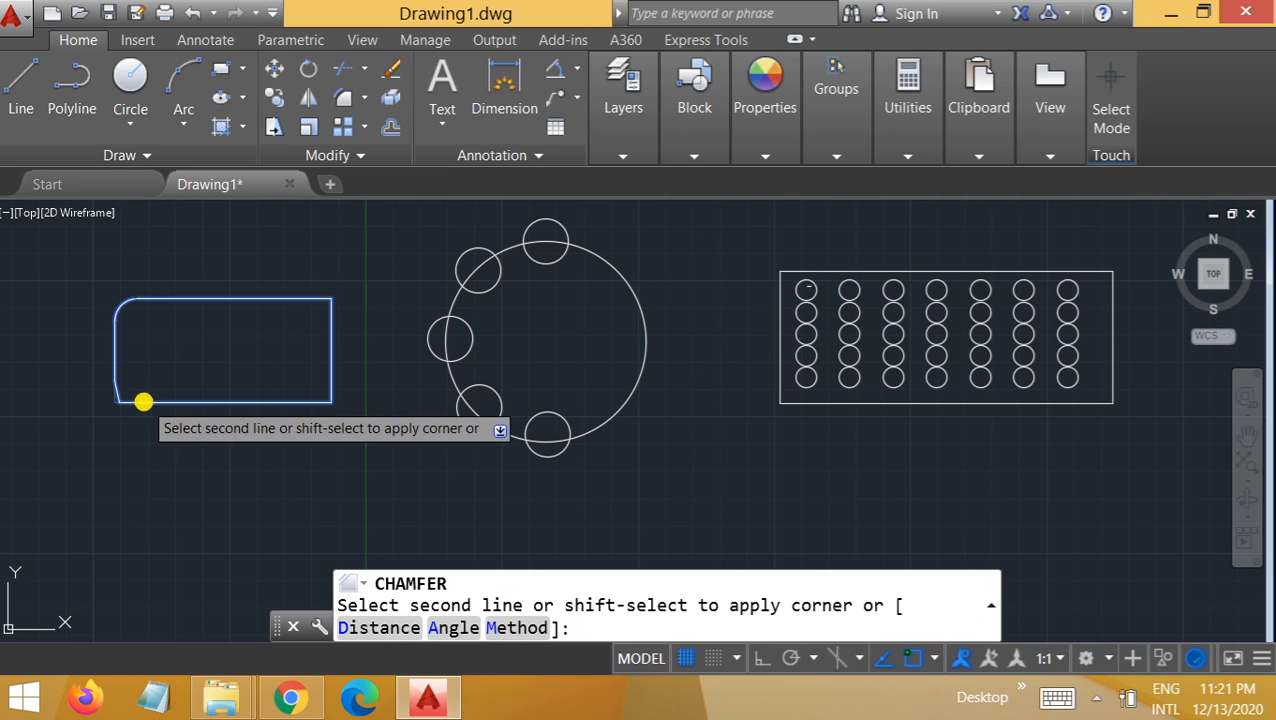
{"action": "left_click", "coordinate": [145, 404]}
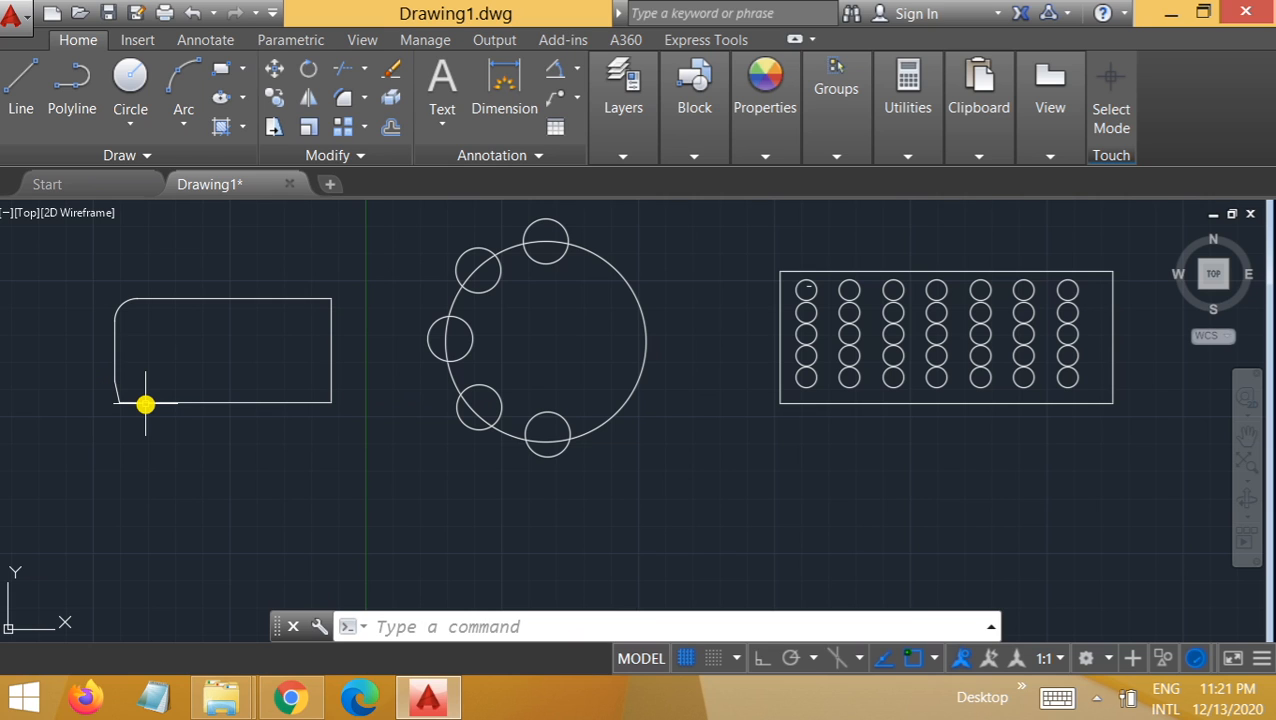
{"action": "key", "text": "ctrl+z"}
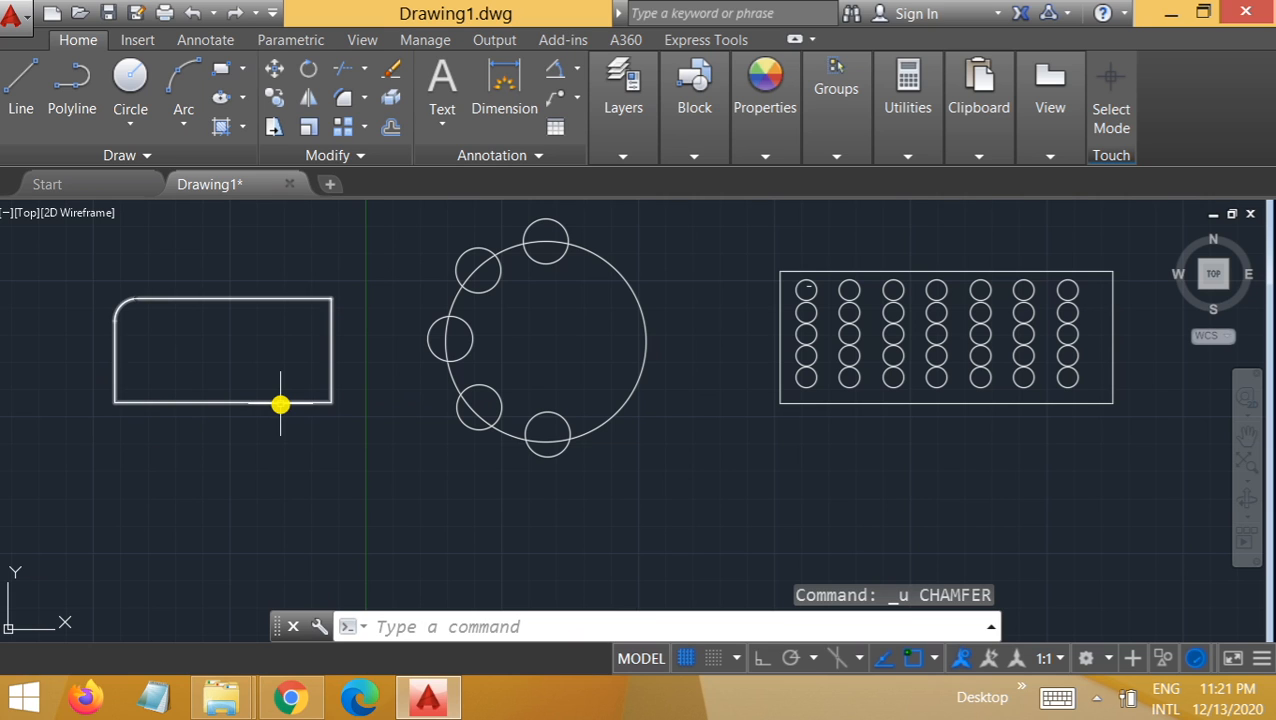
Try to chamfer the filleted rectangle's lower-left corner with the default chamfer distances
{"action": "left_click", "coordinate": [442, 626]}
{"action": "type", "text": "c"}
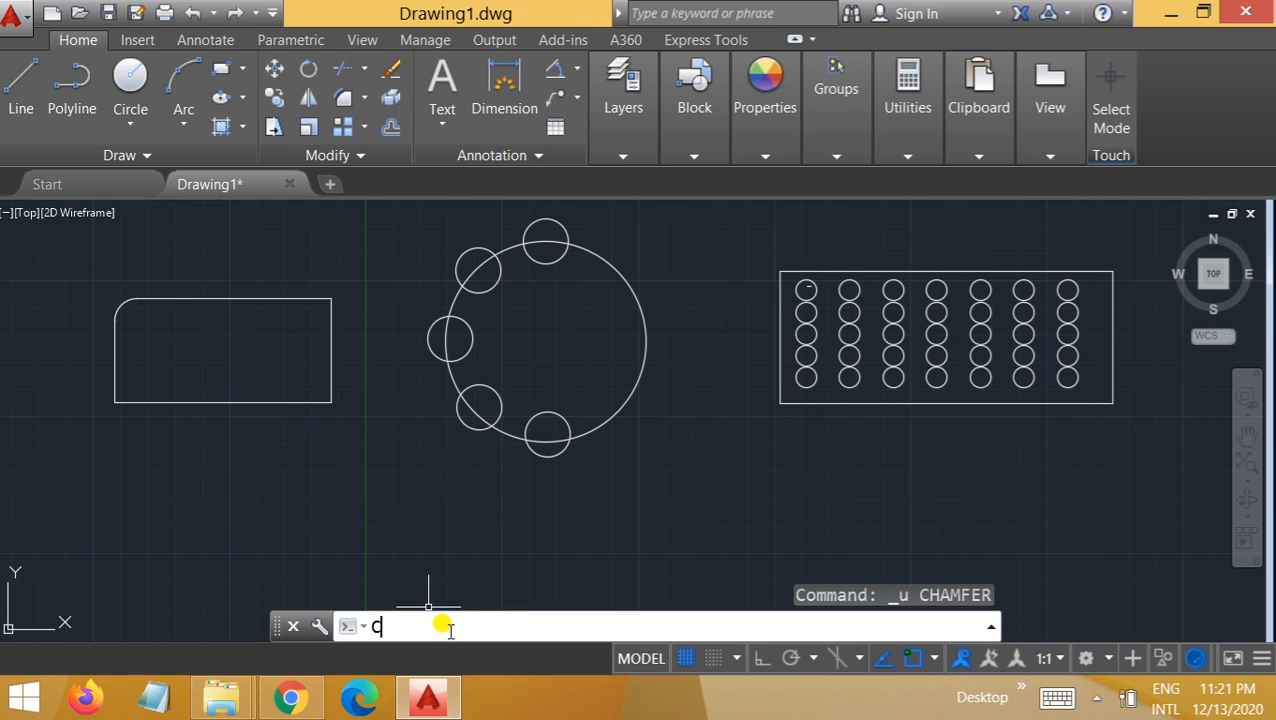
{"action": "type", "text": "ham"}
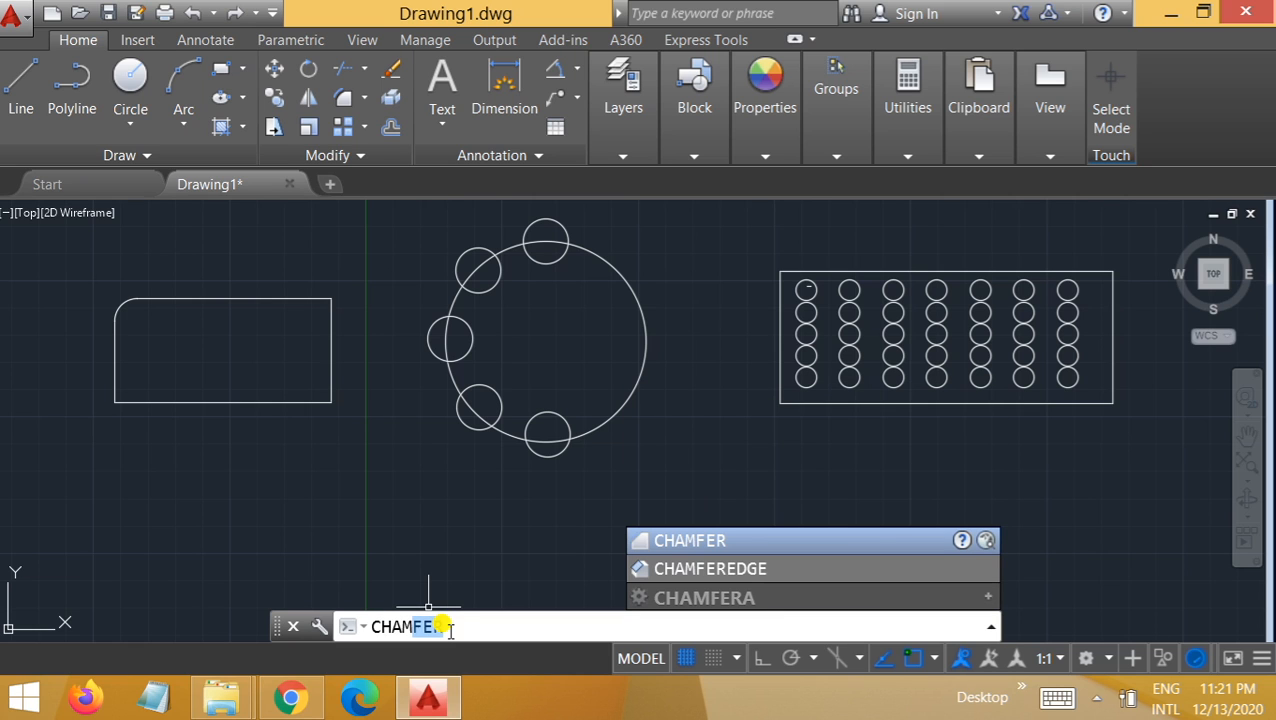
{"action": "type", "text": "fe"}
{"action": "key", "text": "Return"}
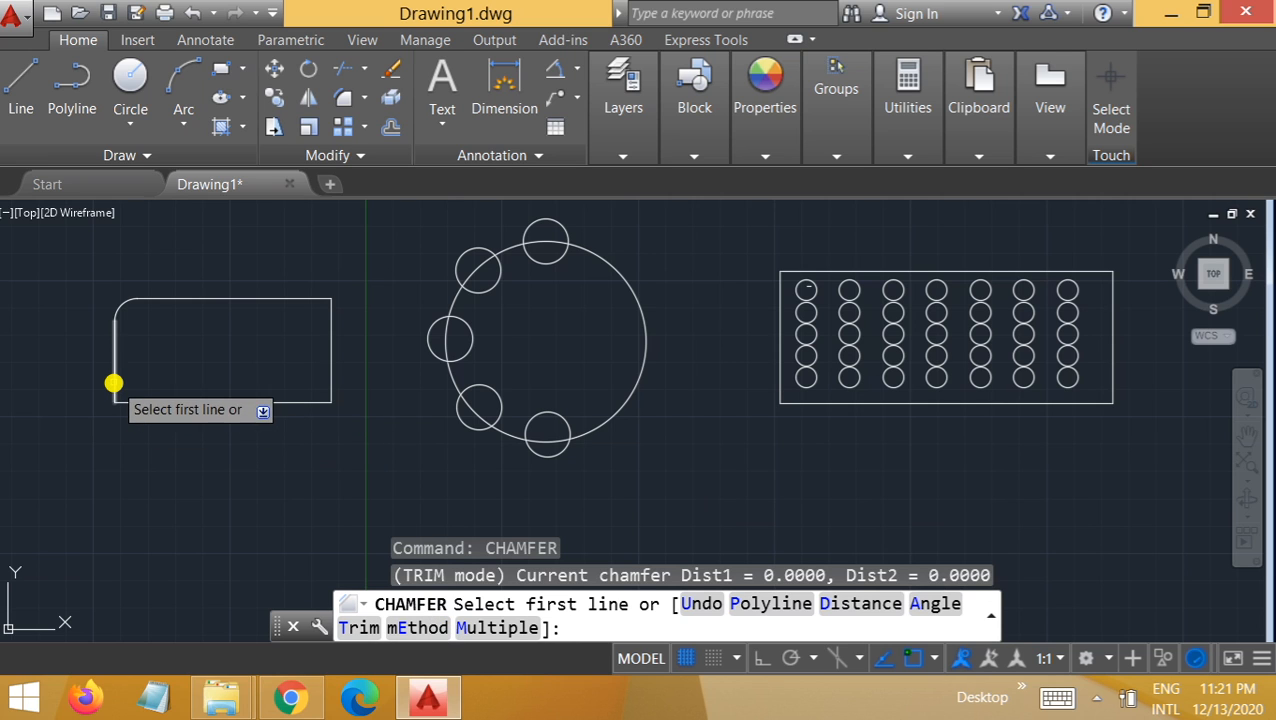
{"action": "left_click", "coordinate": [114, 382]}
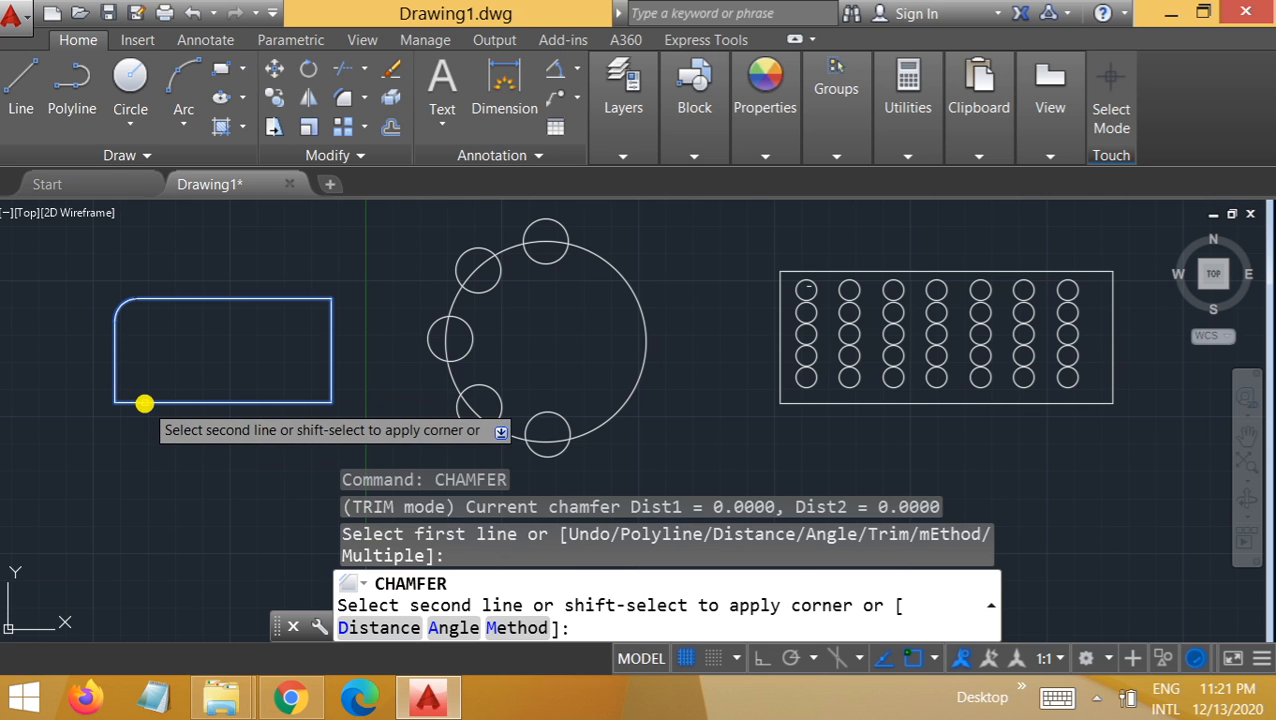
{"action": "left_click", "coordinate": [144, 403]}
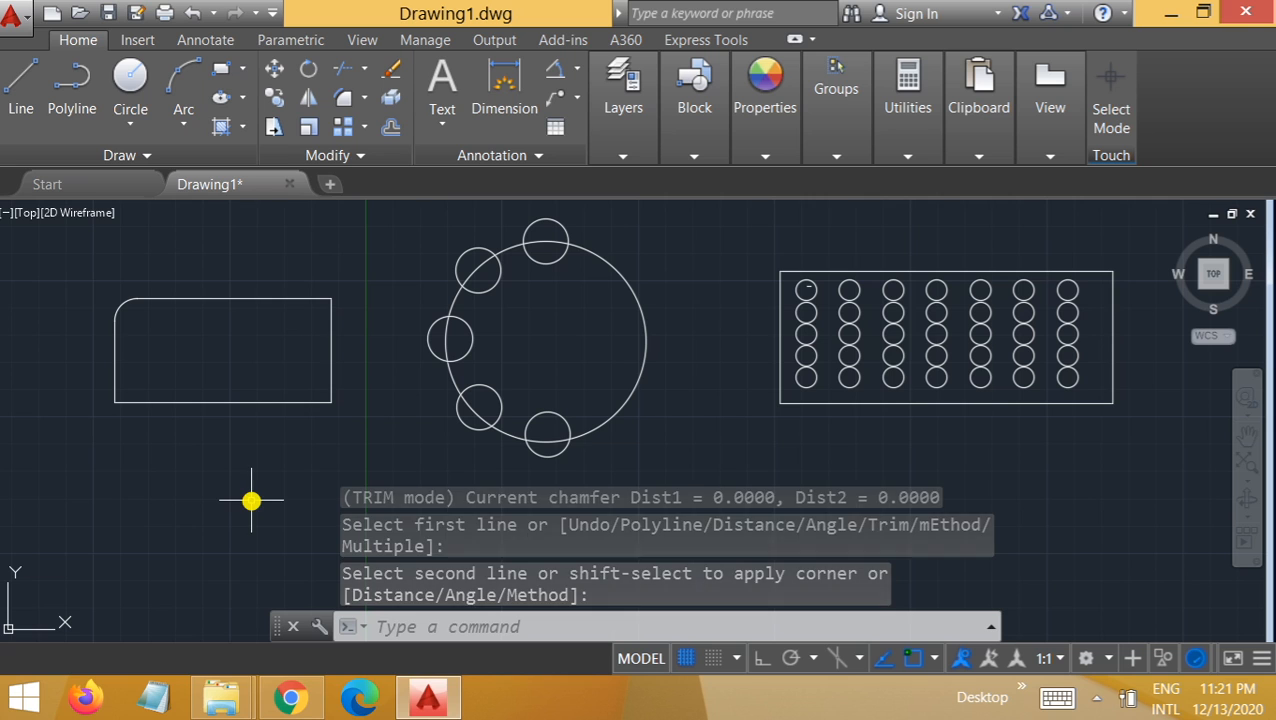
Chamfer the filleted rectangle's lower-left corner by the angle method with length 10 on the vertical side and angle 45
{"action": "left_click", "coordinate": [398, 626]}
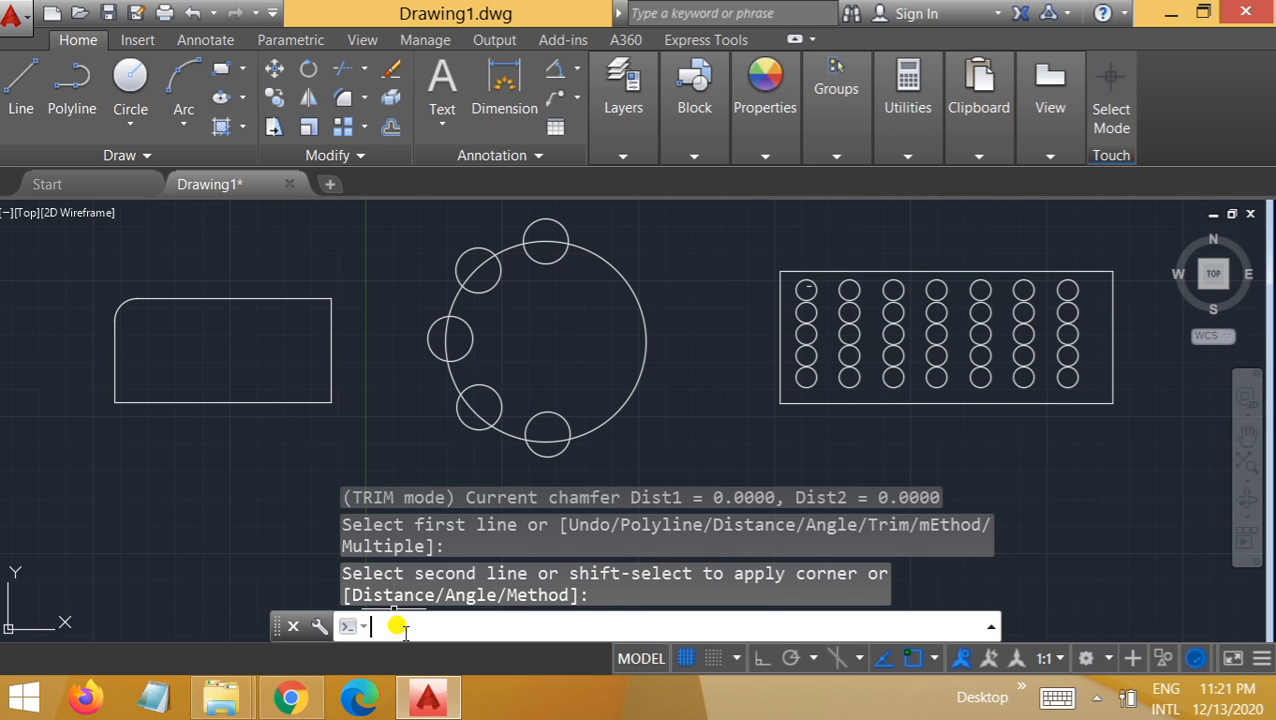
{"action": "type", "text": "Chamfer"}
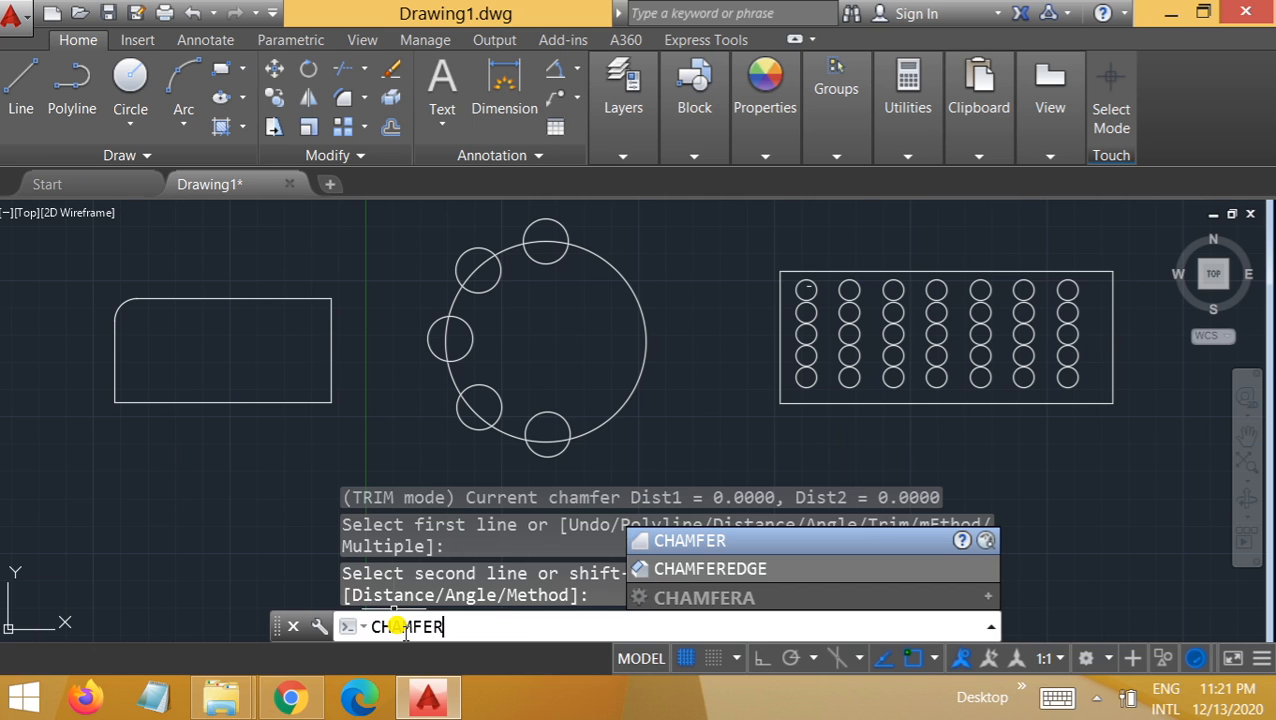
{"action": "key", "text": "Return"}
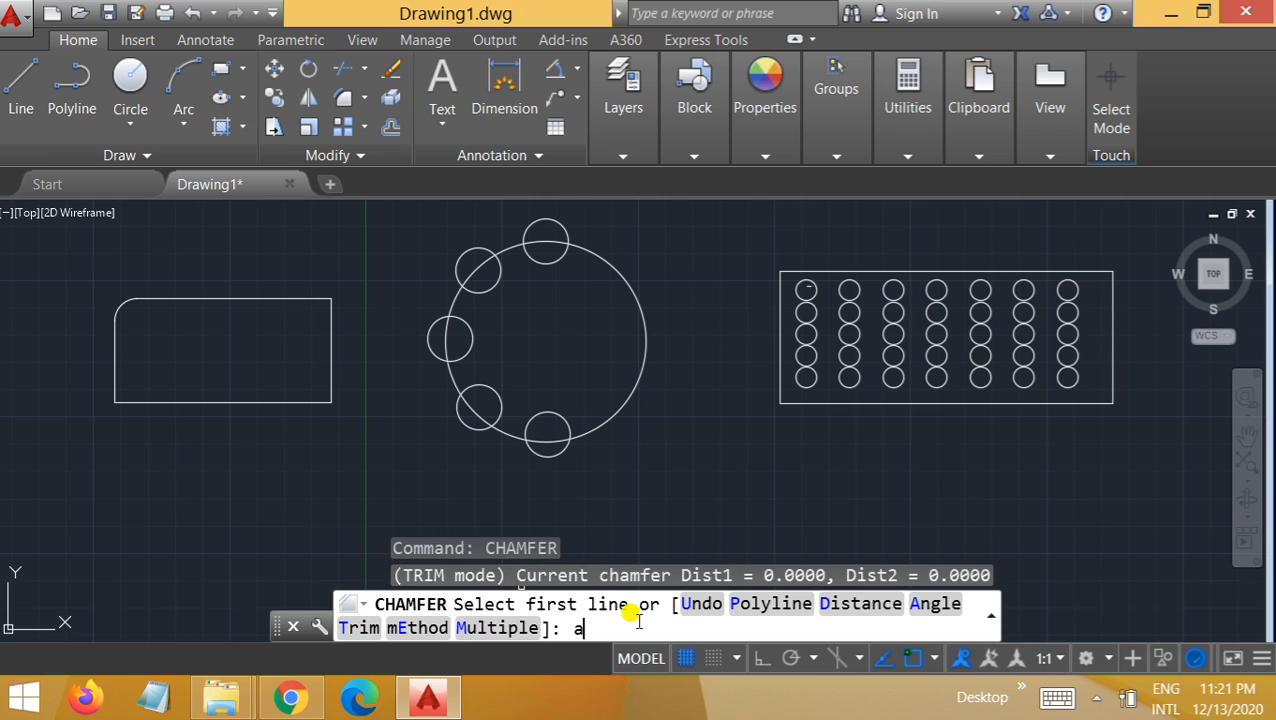
{"action": "key", "text": "Return"}
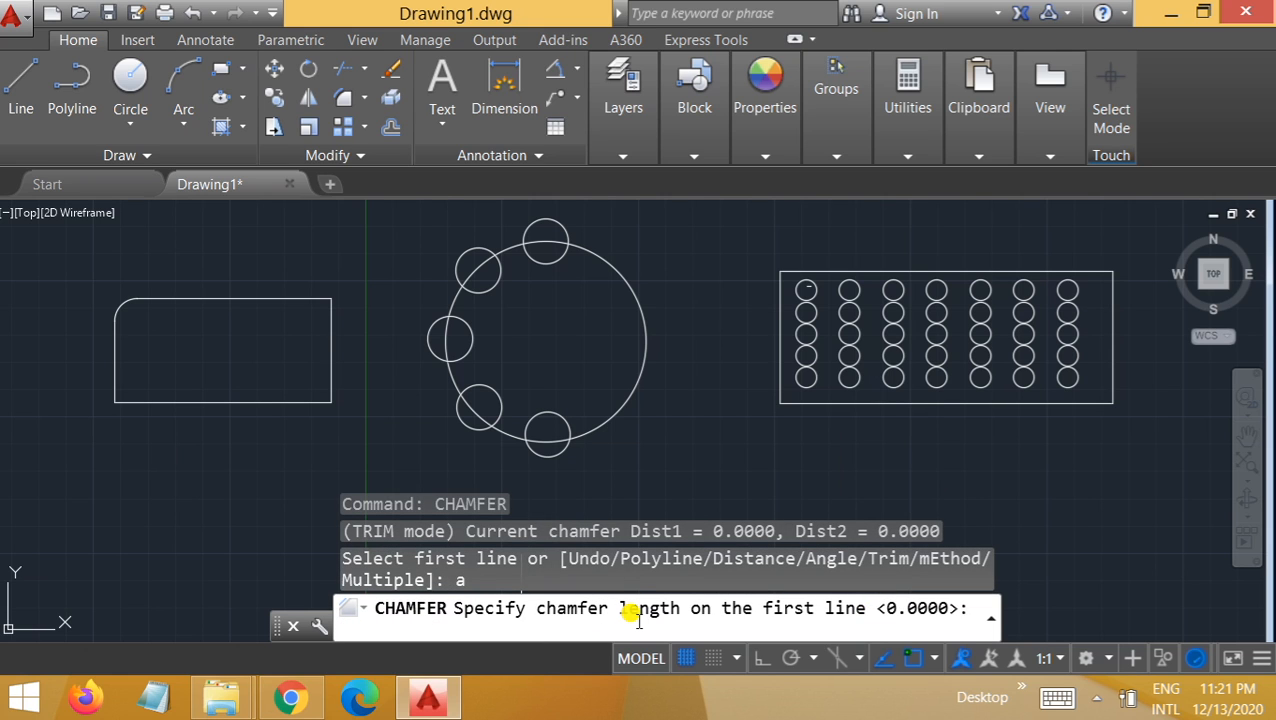
{"action": "type", "text": "10"}
{"action": "key", "text": "Return"}
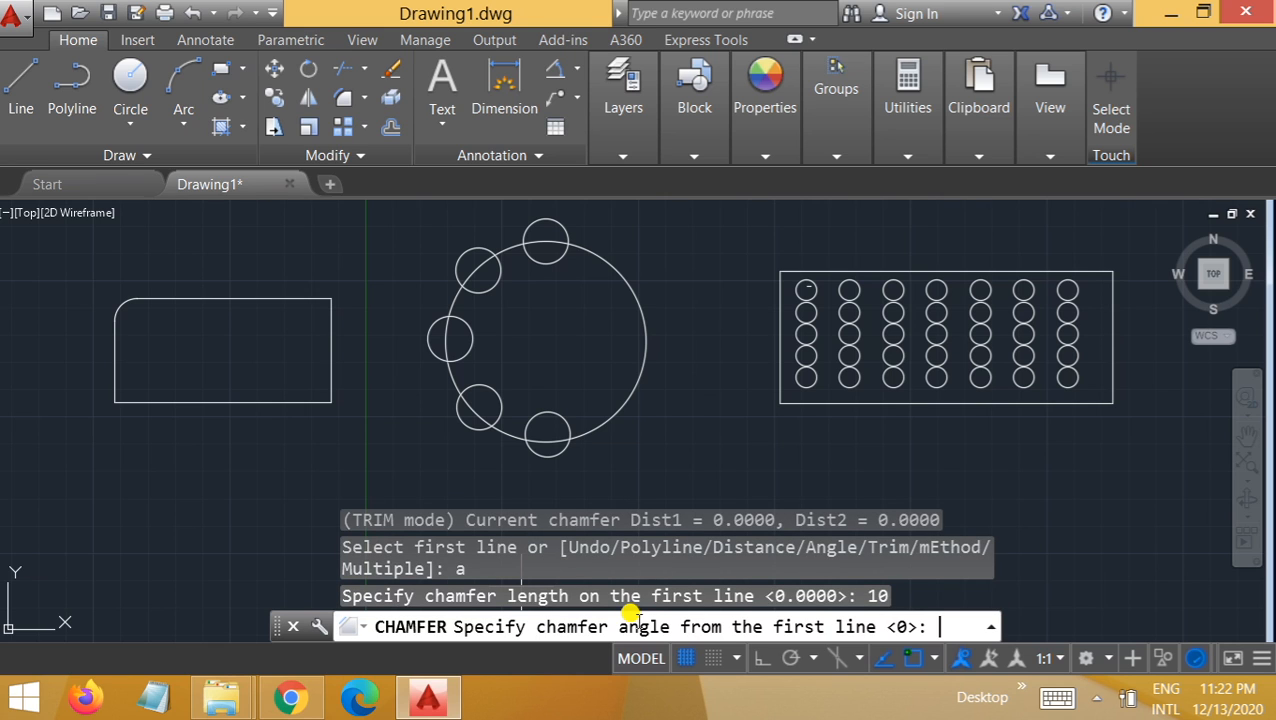
{"action": "type", "text": "45"}
{"action": "key", "text": "Return"}
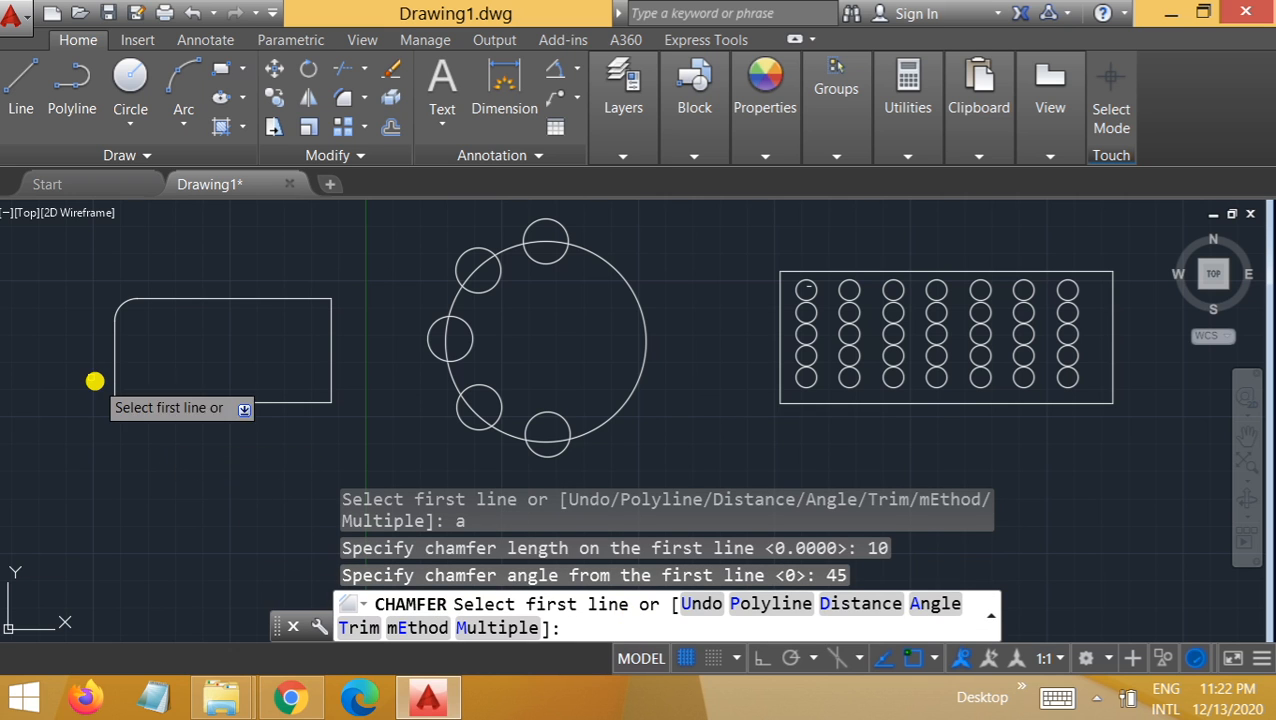
{"action": "left_click", "coordinate": [115, 385]}
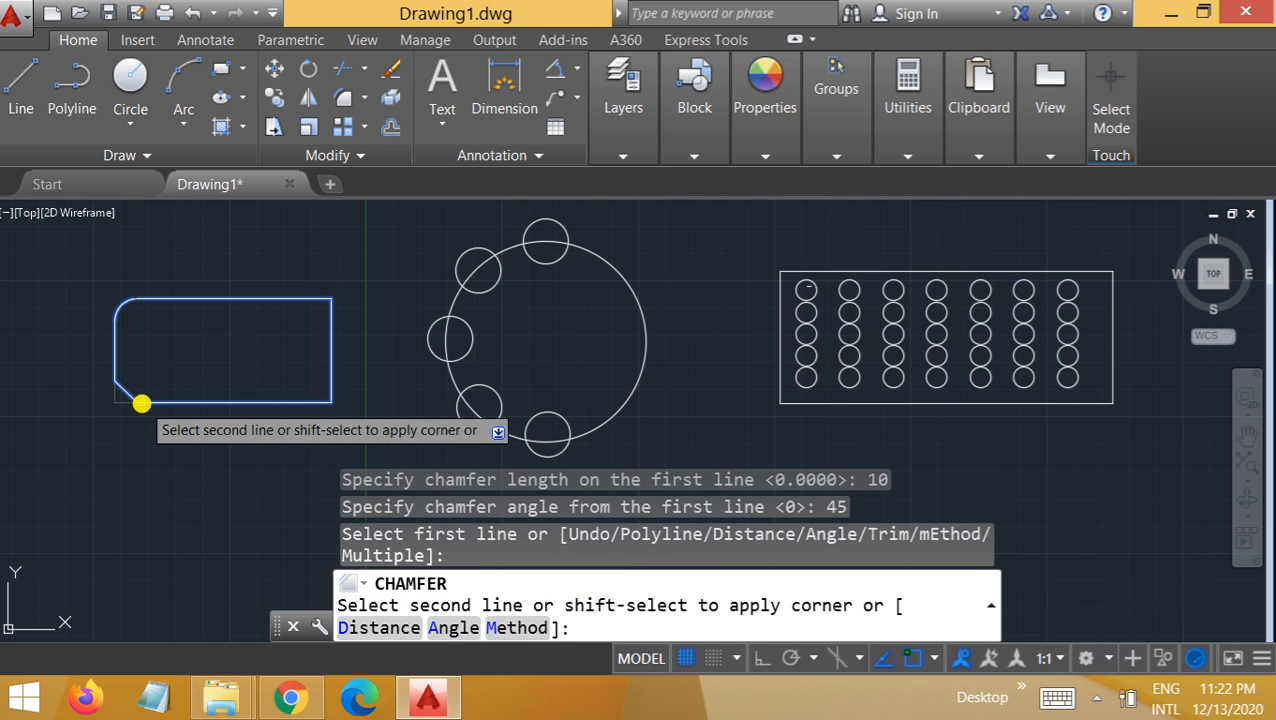
{"action": "left_click", "coordinate": [145, 401]}
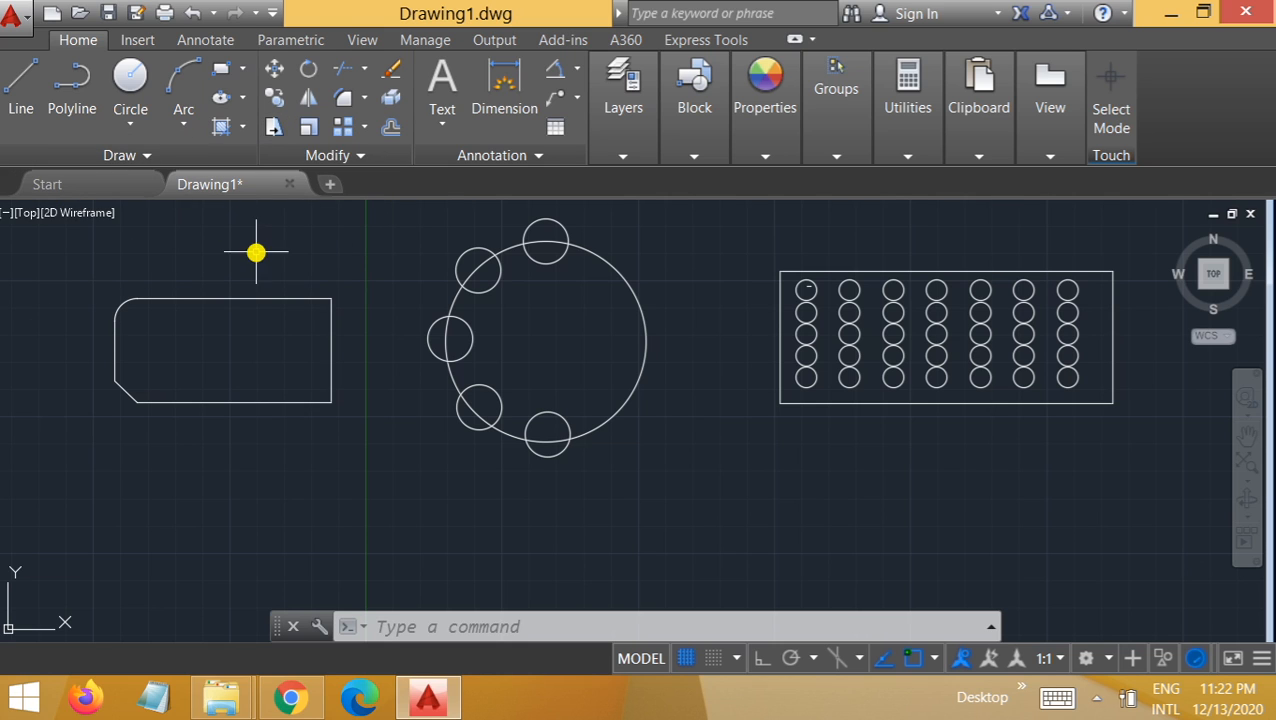
Try to stretch the chamfered rectangle from its lower-right corner toward the polar array, and undo the stretch
{"action": "left_click", "coordinate": [276, 128]}
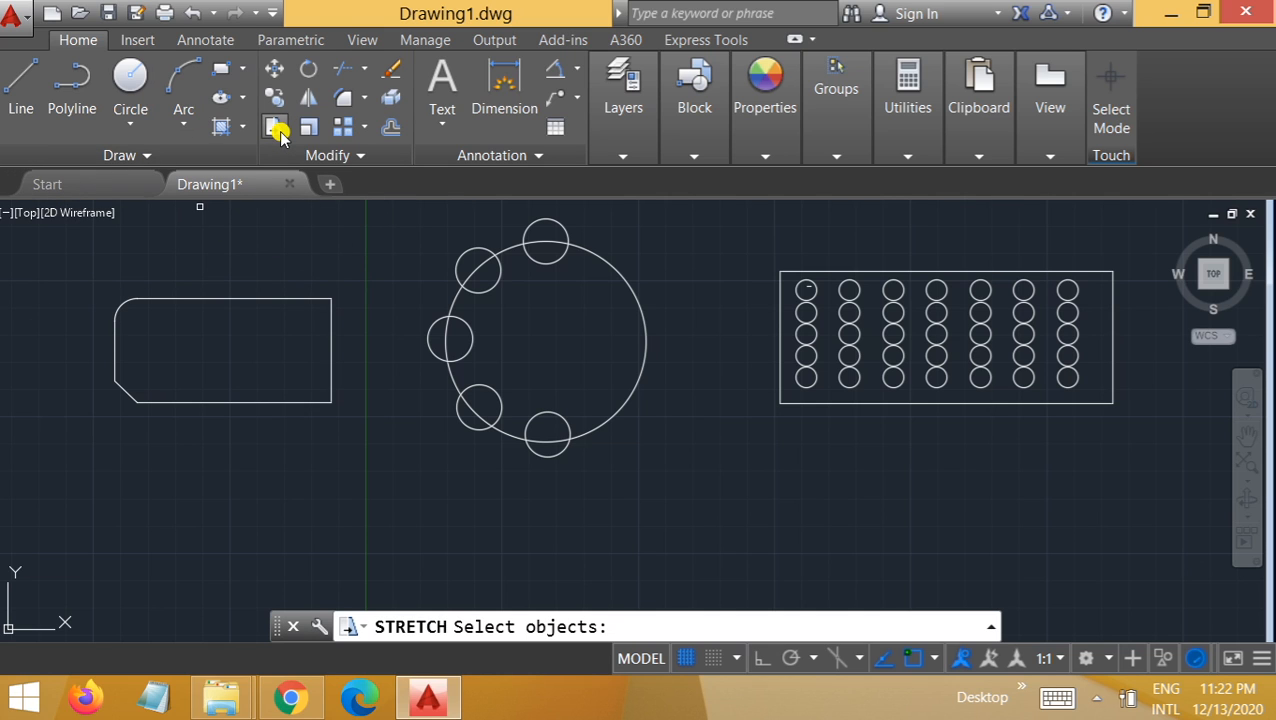
{"action": "left_click", "coordinate": [321, 403]}
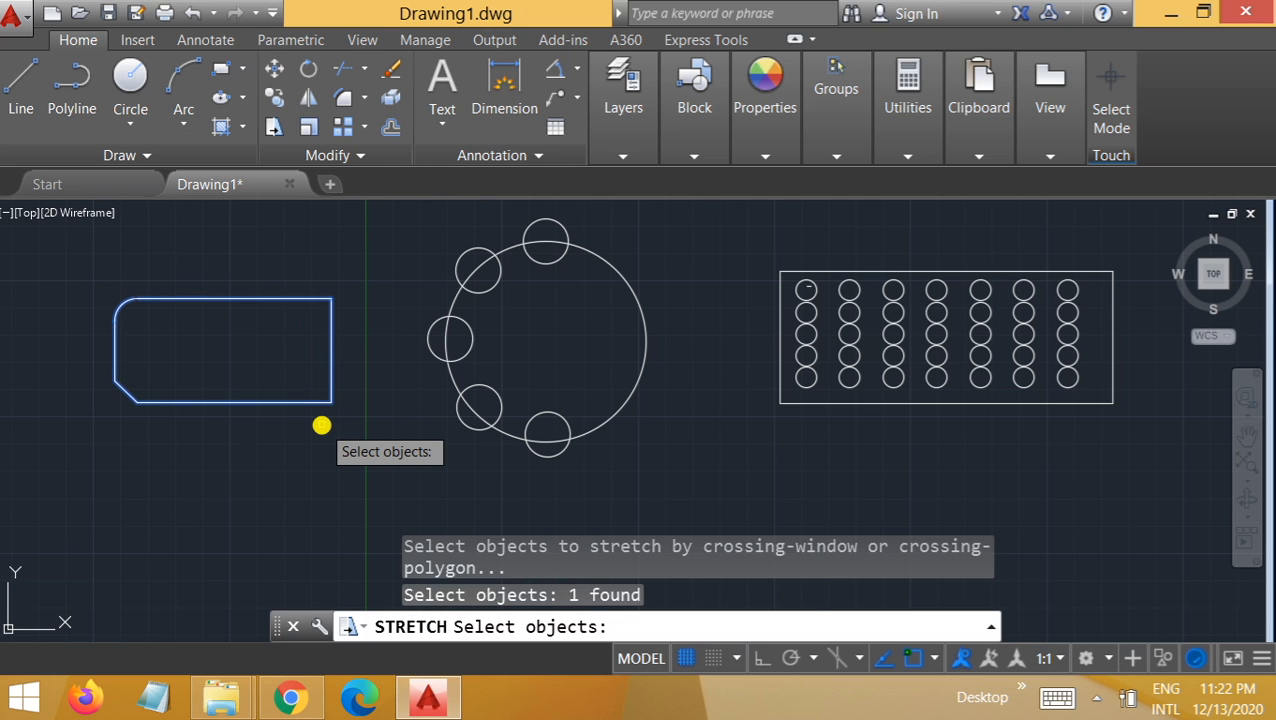
{"action": "key", "text": "Return"}
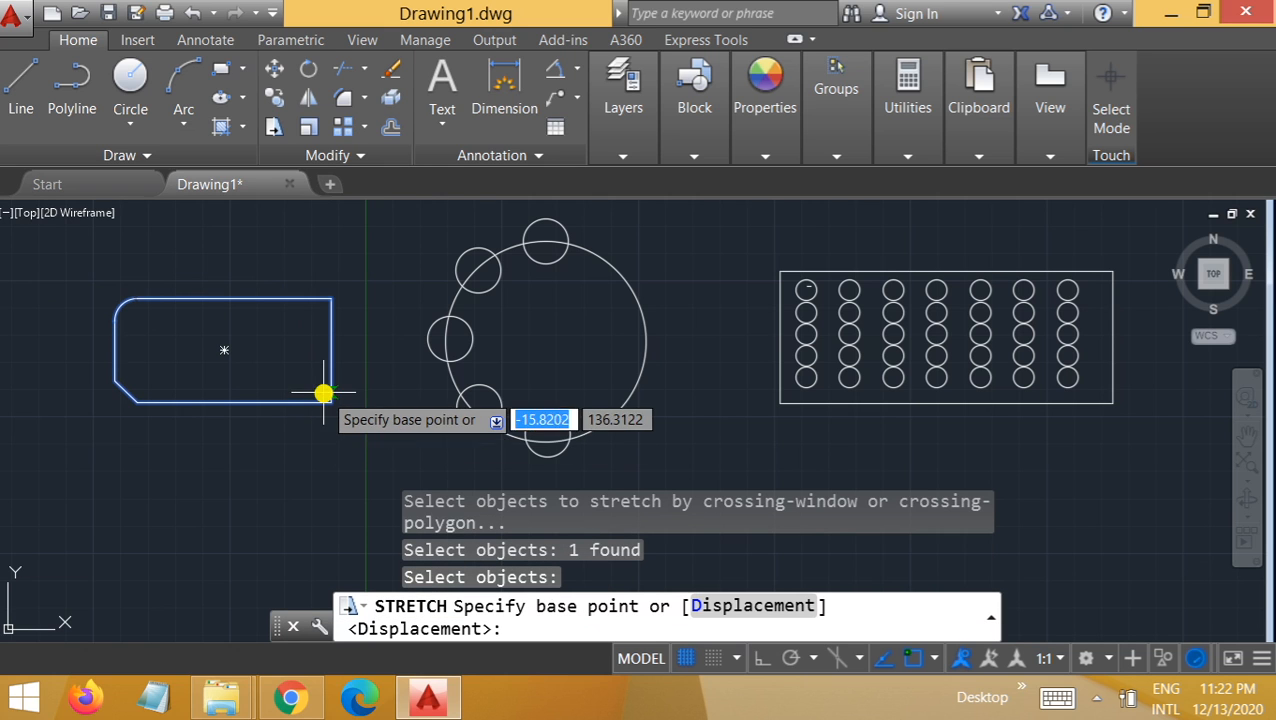
{"action": "left_click", "coordinate": [333, 404]}
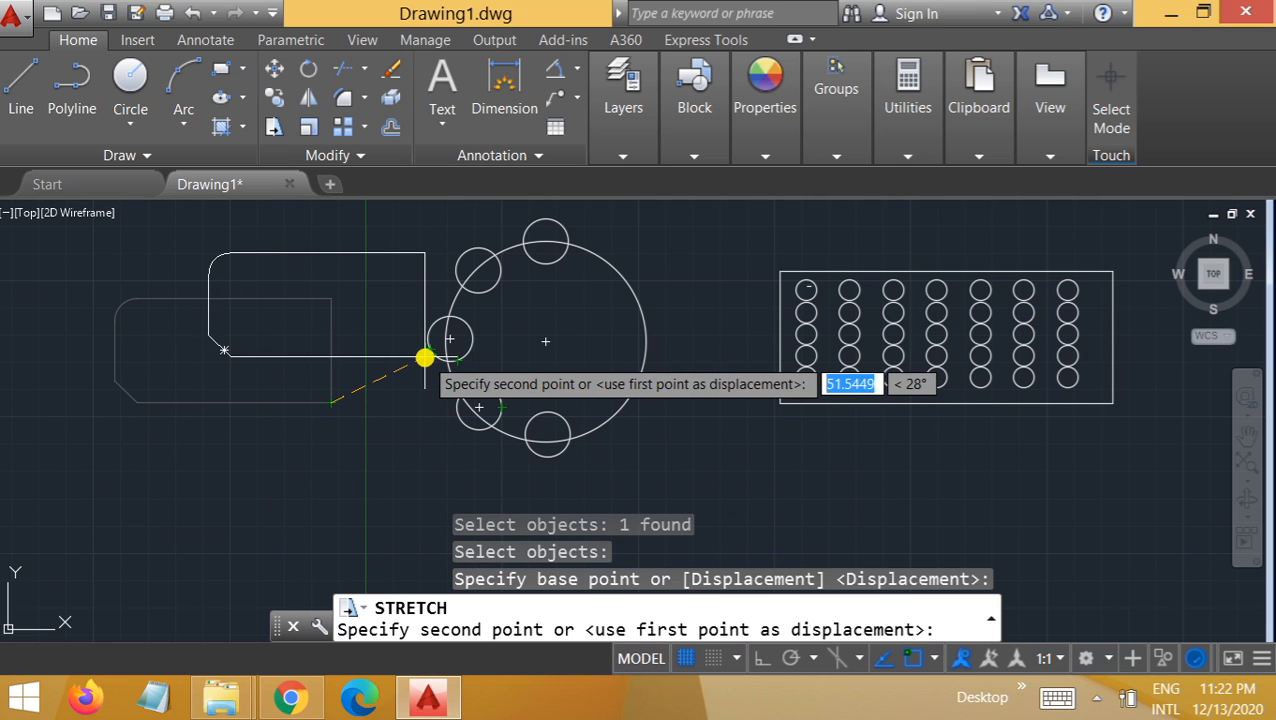
{"action": "left_click", "coordinate": [423, 369]}
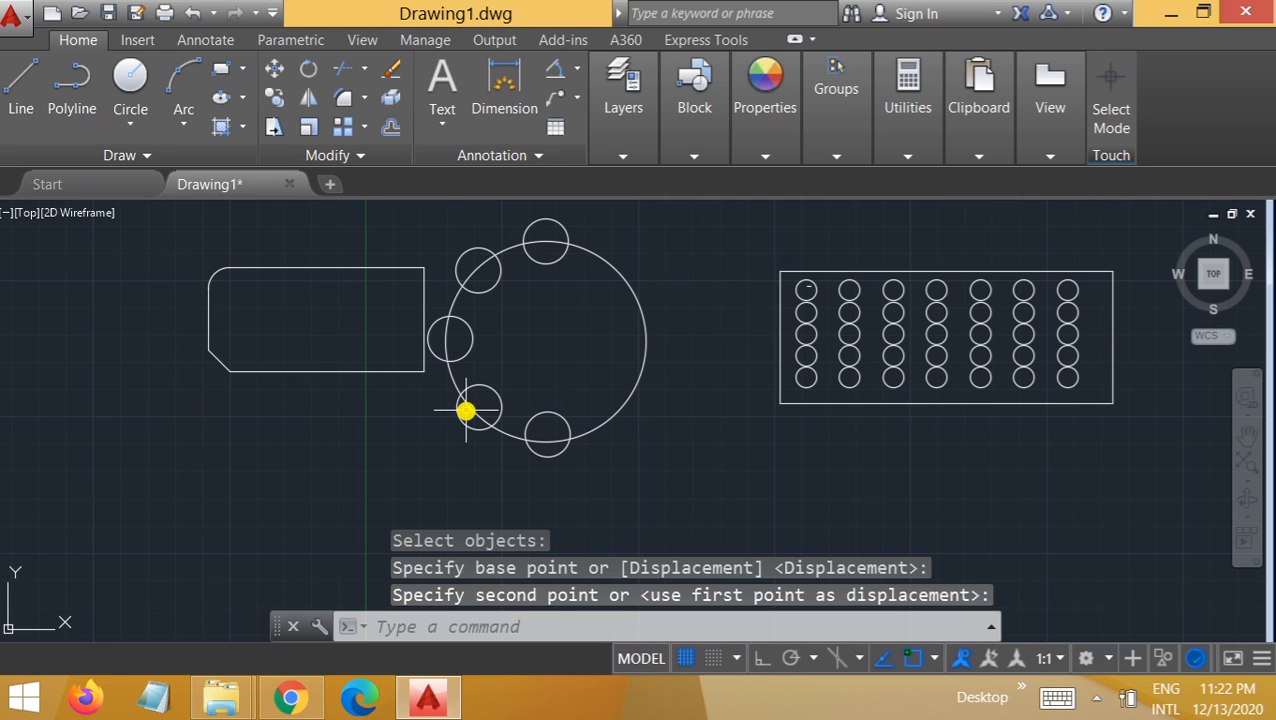
{"action": "left_click", "coordinate": [413, 393]}
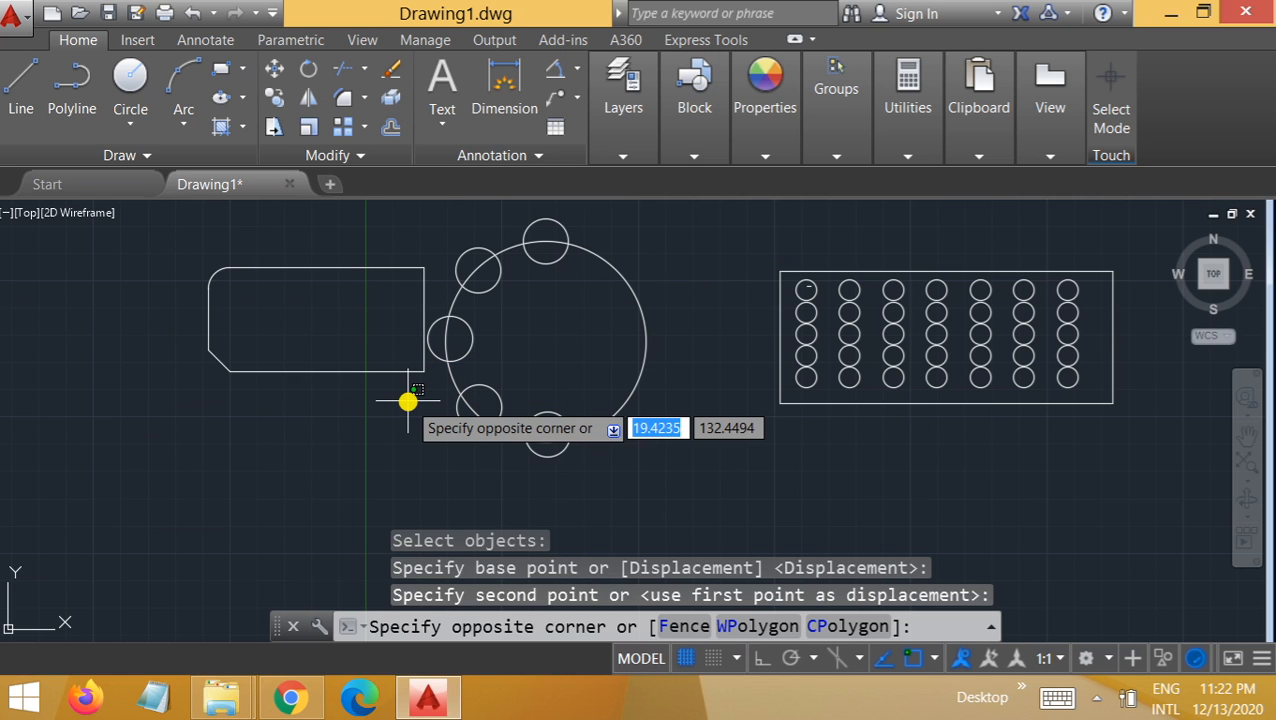
{"action": "key", "text": "ctrl+z"}
{"action": "key", "text": "Escape"}
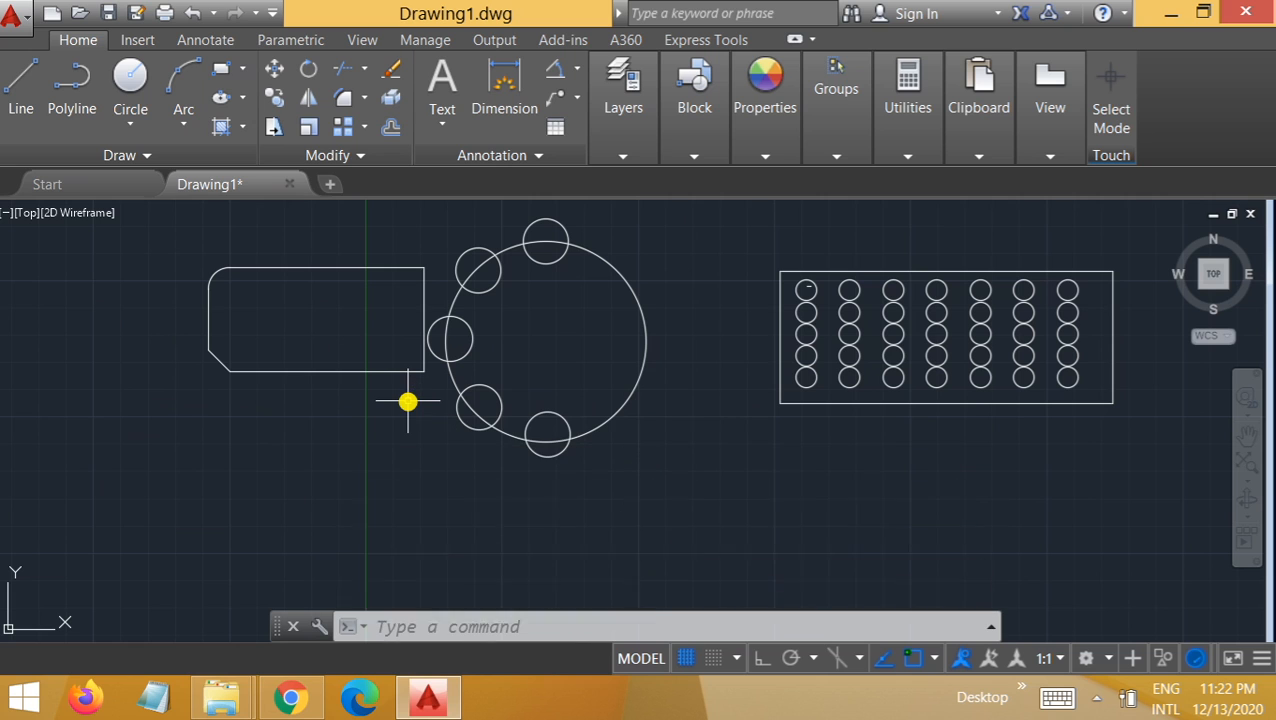
{"action": "key", "text": "ctrl+z"}
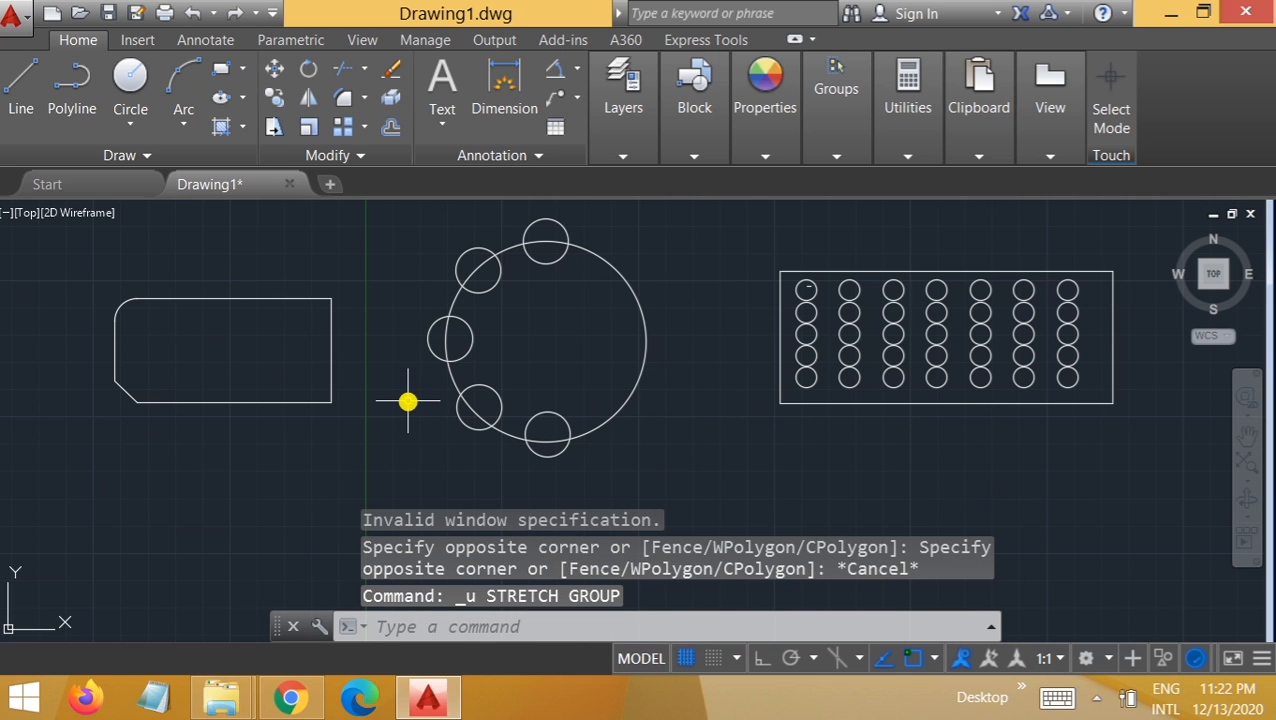